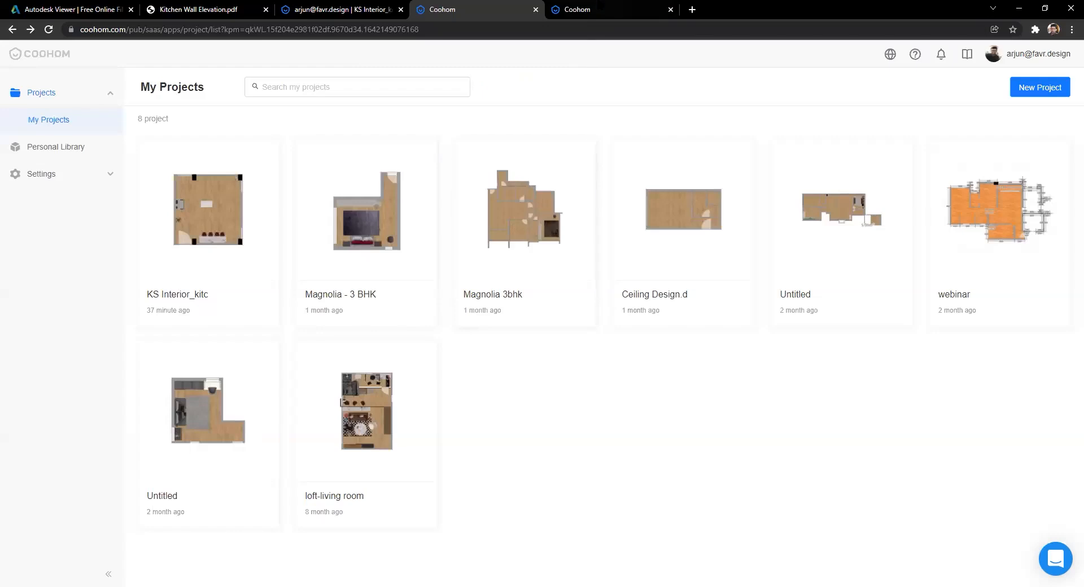
# Step: Tour the kitchen panorama from the oven wall to viewpoints near the fridge and hob island
pyautogui.click(609, 10)
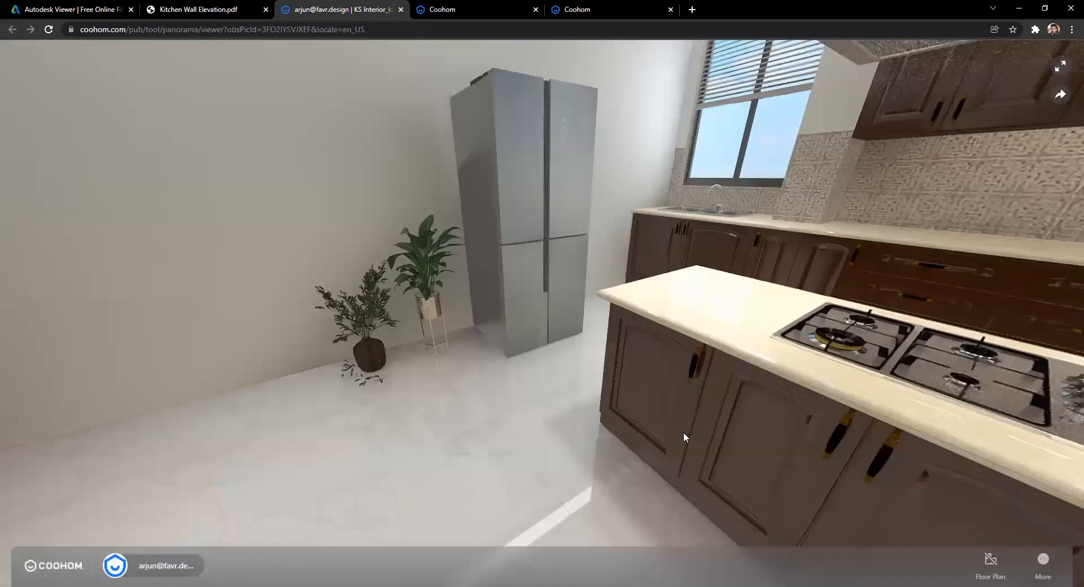
pyautogui.hotkey('ctrl', '3')
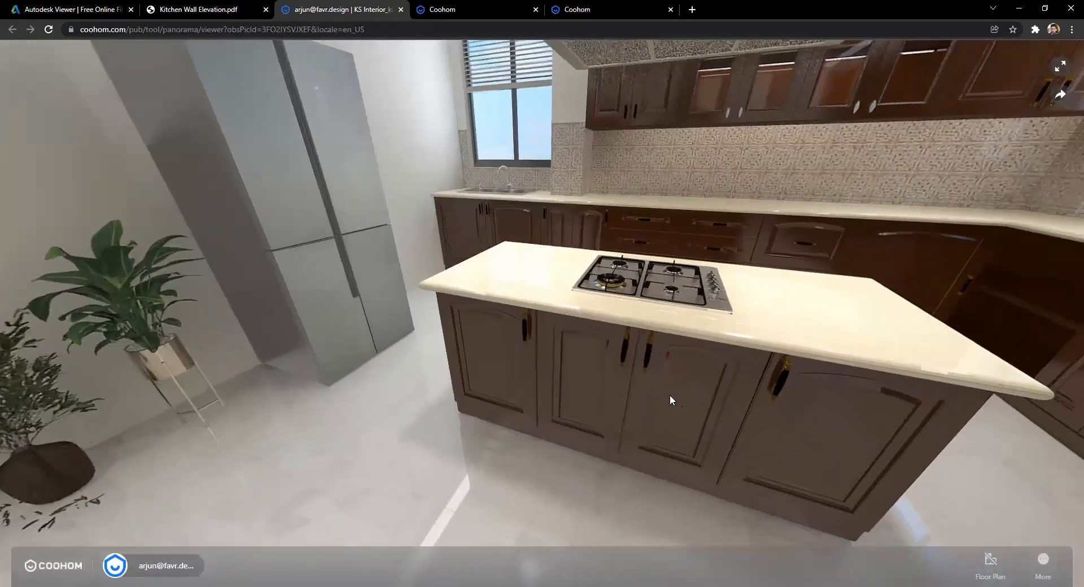
pyautogui.scroll(-3, 643, 314)
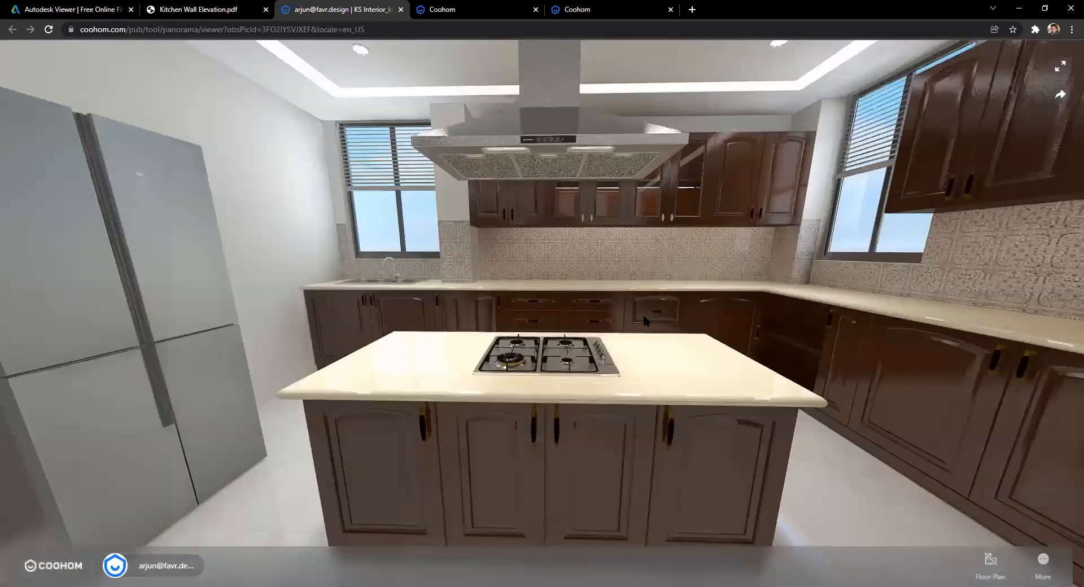
pyautogui.scroll(3, 748, 314)
pyautogui.moveTo(748, 314); pyautogui.dragTo(493, 282)
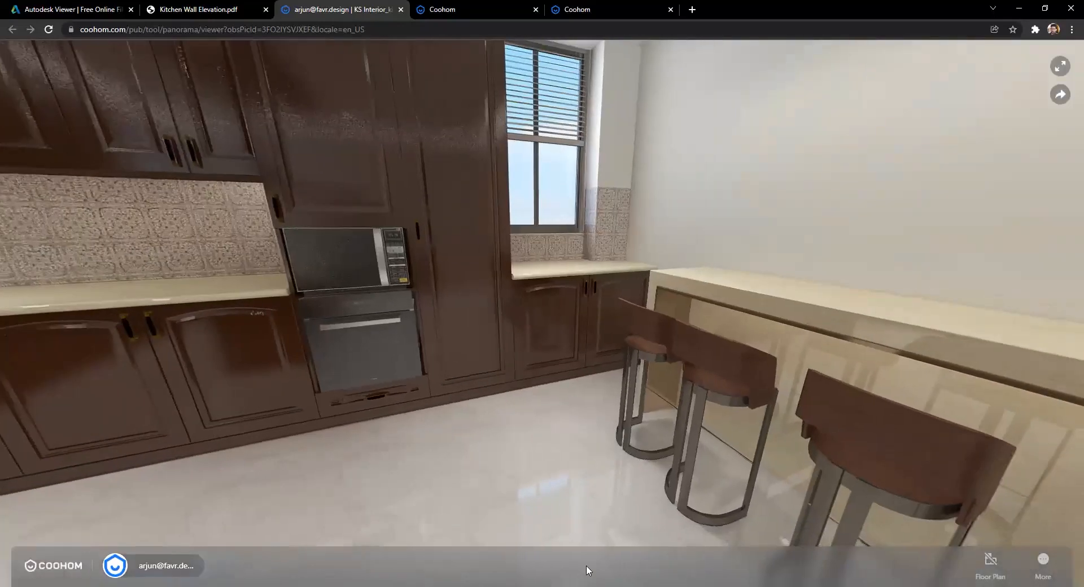
pyautogui.click(511, 201)
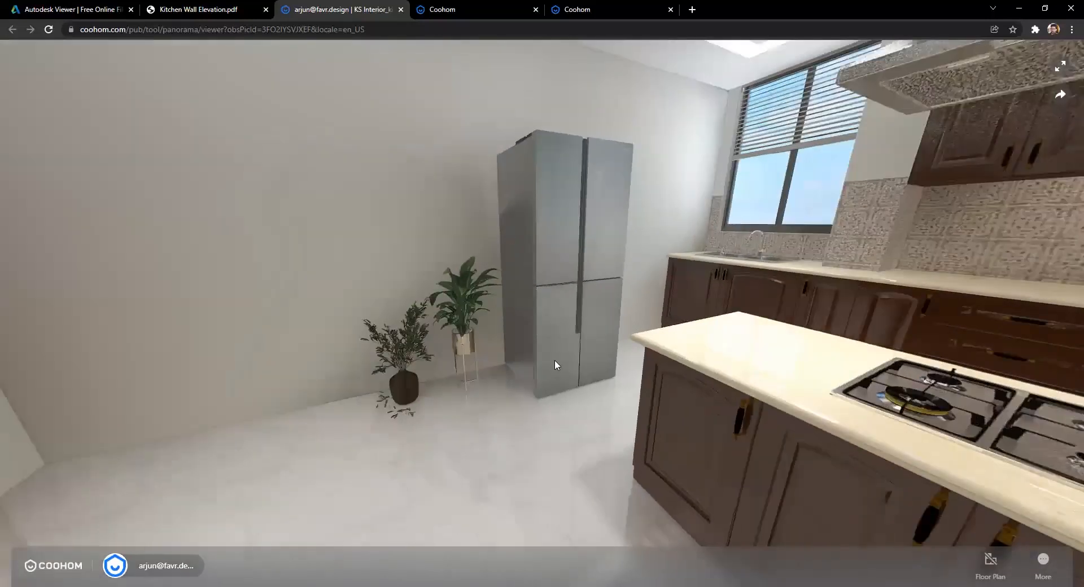
pyautogui.click(551, 354)
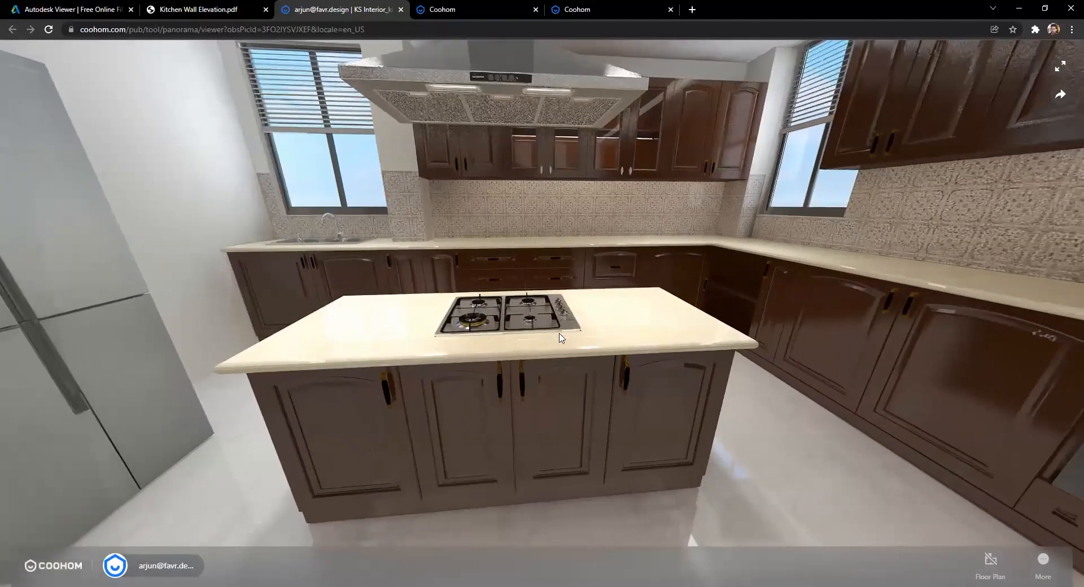
pyautogui.click(508, 337)
# Step: Face the fridge and sink wall from beside the fridge, then return to the blank floor-plan editor
pyautogui.moveTo(278, 328); pyautogui.dragTo(550, 26)
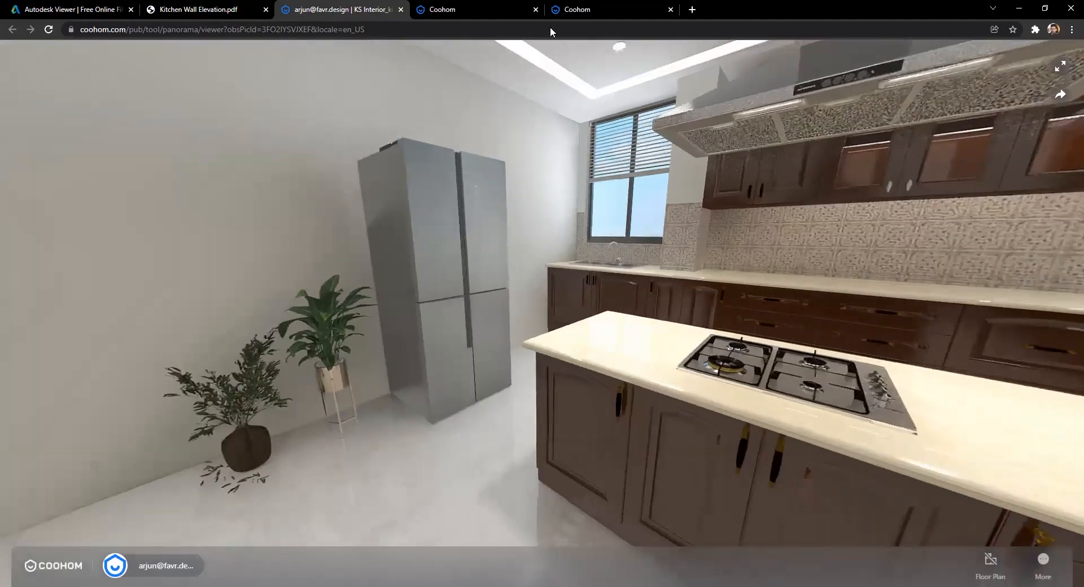
pyautogui.click(551, 389)
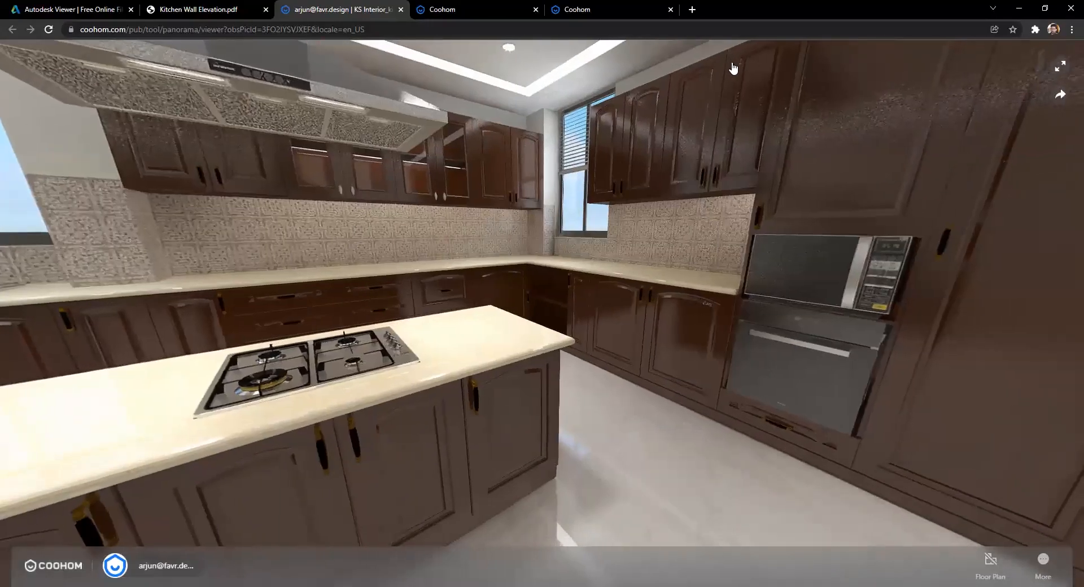
pyautogui.click(607, 9)
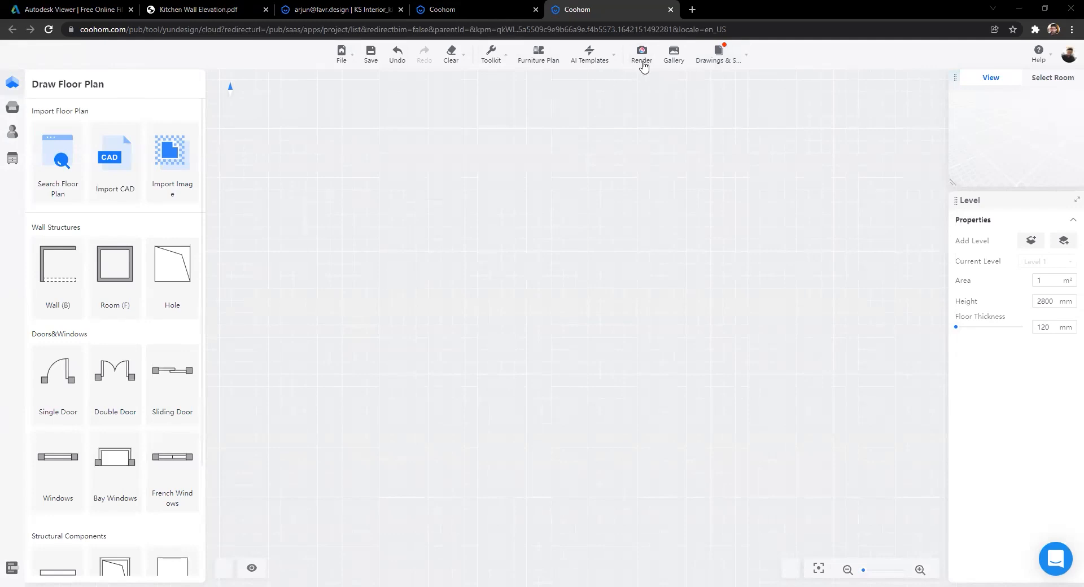
pyautogui.moveTo(675, 64)
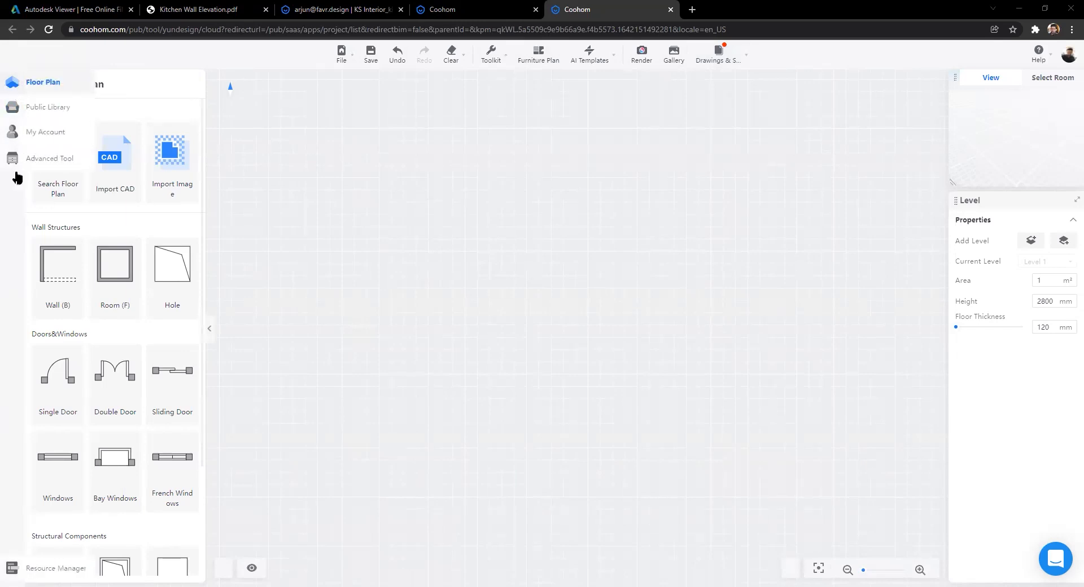
pyautogui.moveTo(40, 85)
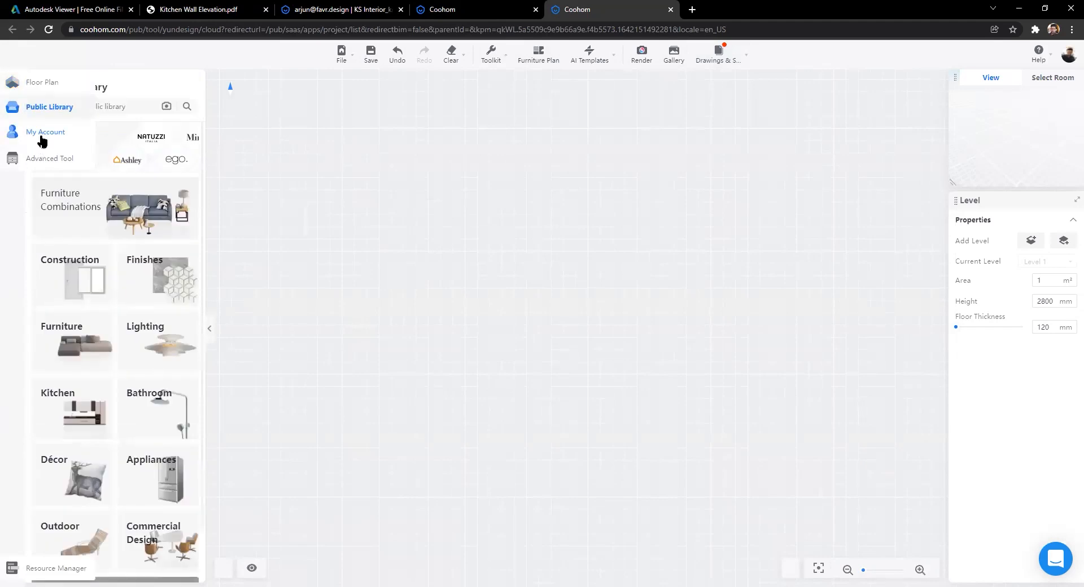
pyautogui.click(13, 160)
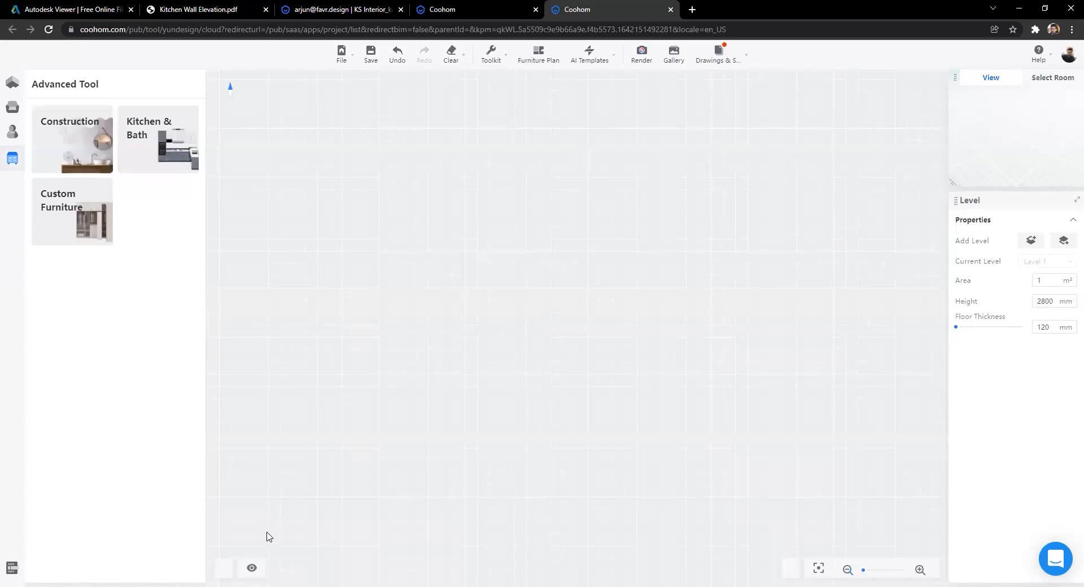
pyautogui.click(12, 84)
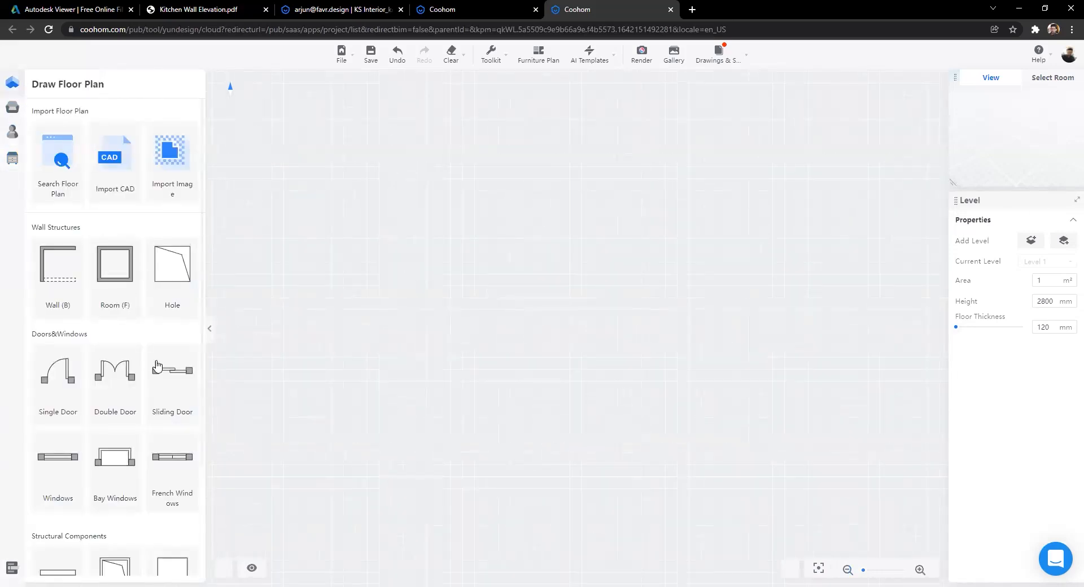
# Step: Import KS Interior_kitchen.dwg and frame the 27.45 m² kitchen plan with its top wall in view
pyautogui.click(115, 174)
pyautogui.click(203, 105)
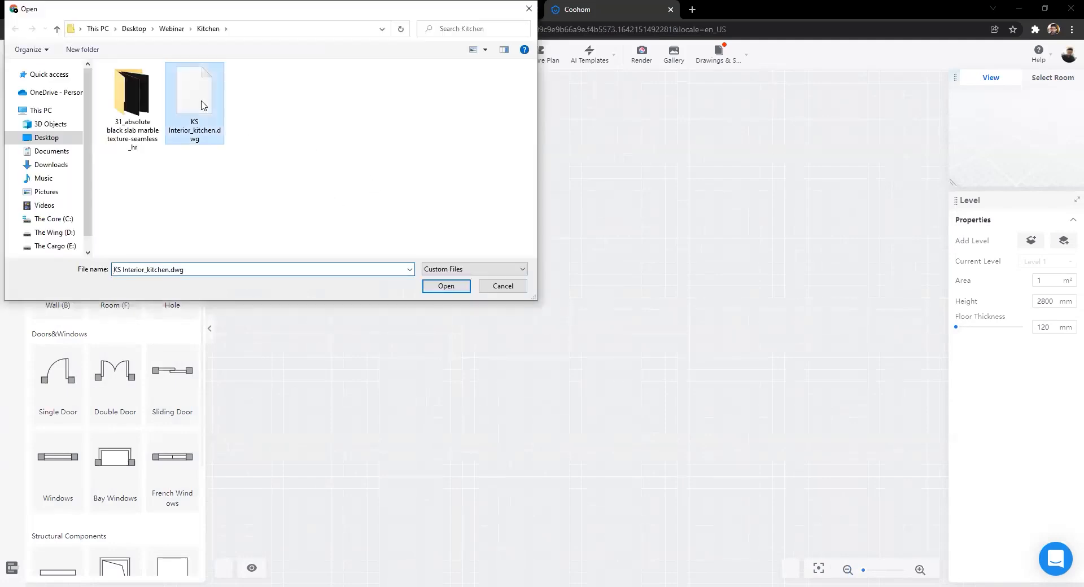
pyautogui.press('Return')
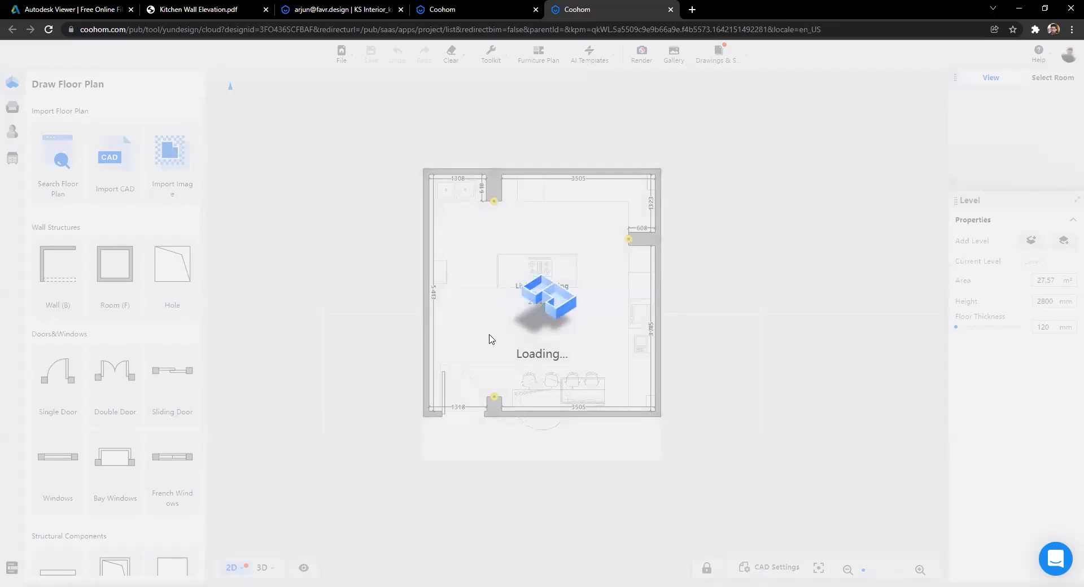
pyautogui.scroll(-3, 488, 339)
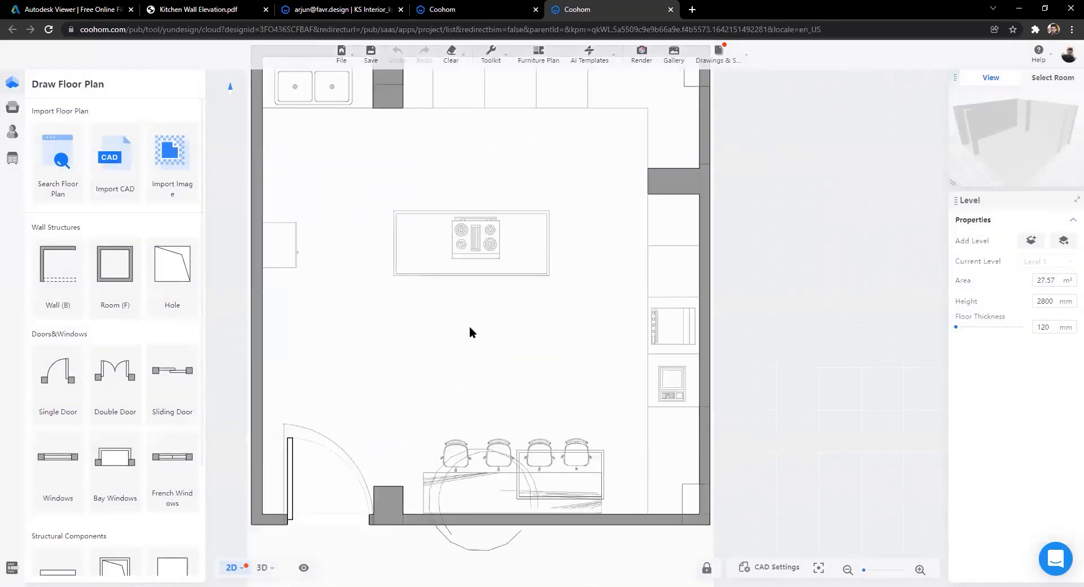
pyautogui.scroll(3, 473, 343)
pyautogui.scroll(-2, 426, 213)
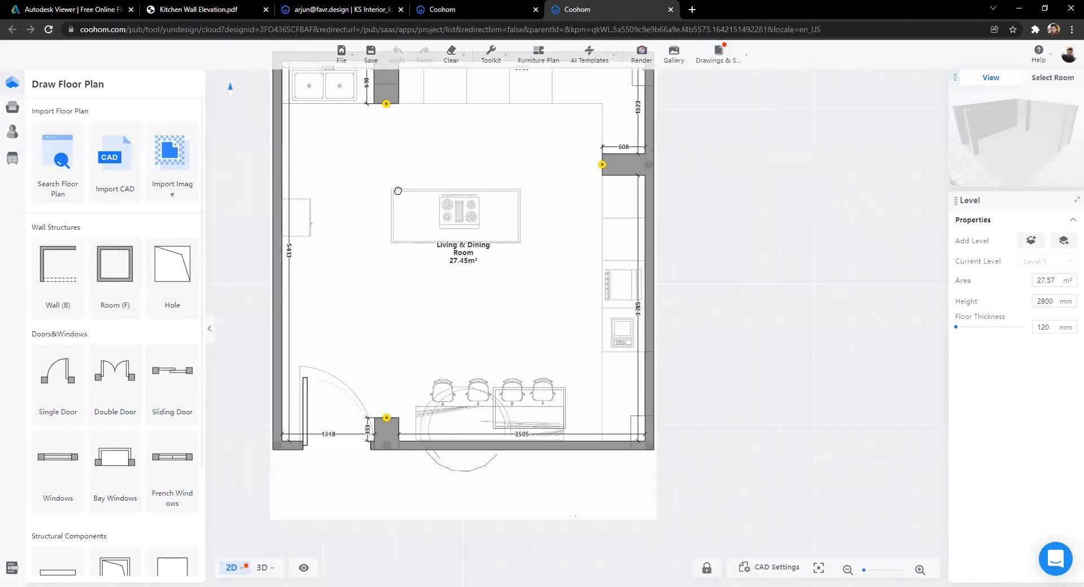
pyautogui.moveTo(398, 191); pyautogui.dragTo(411, 262)
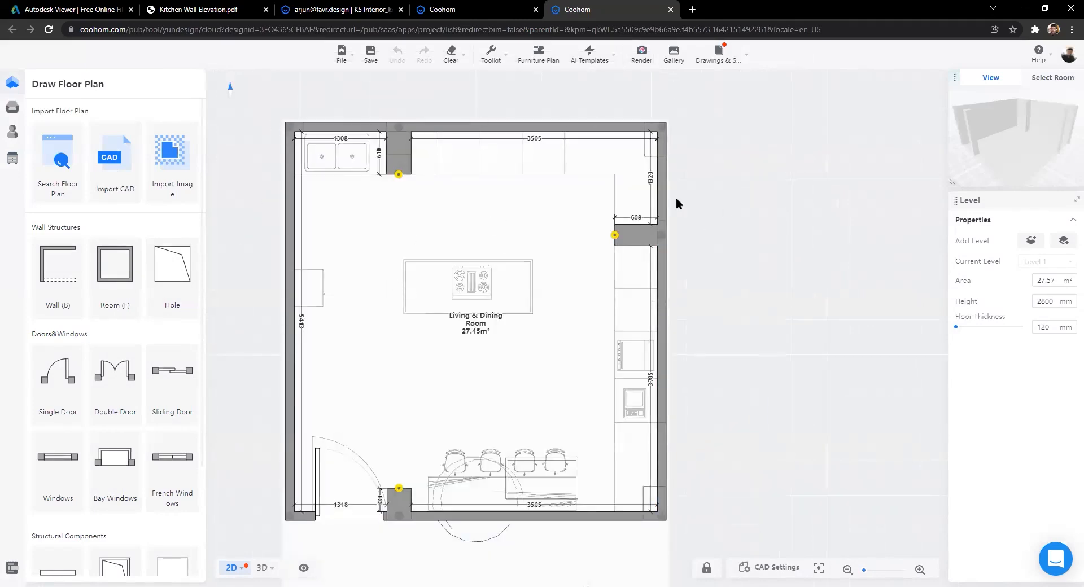
pyautogui.scroll(5, 397, 148)
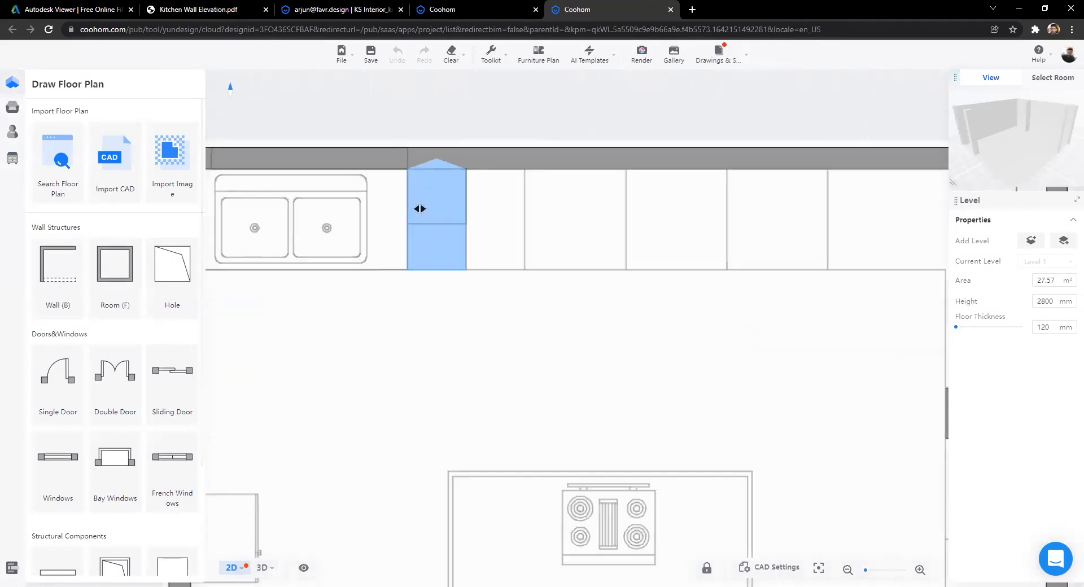
# Step: Shorten the wall stub beside the sink on the top wall
pyautogui.click(459, 237)
pyautogui.moveTo(445, 290); pyautogui.dragTo(445, 229)
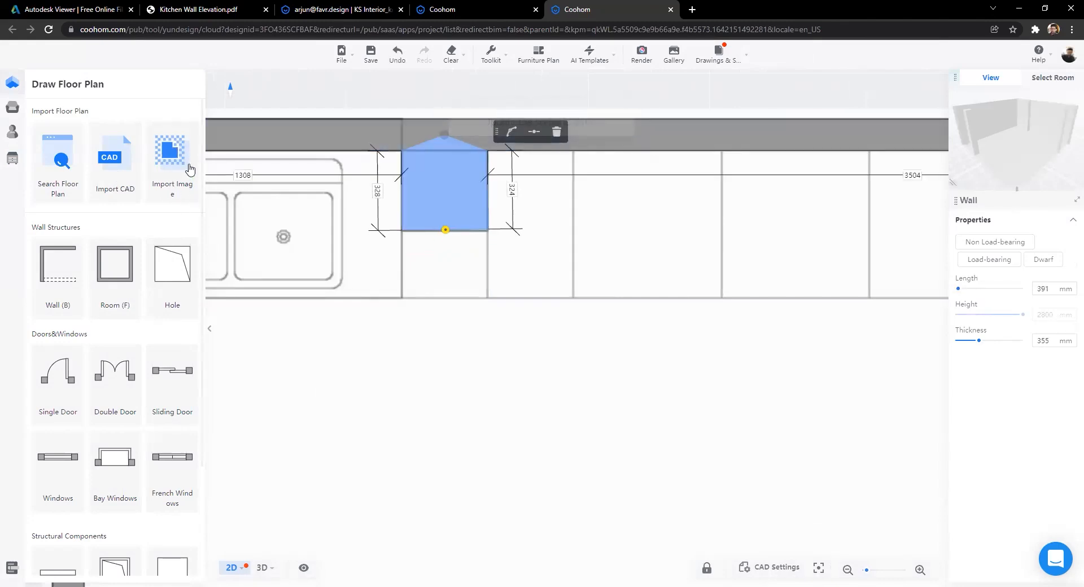
pyautogui.scroll(-6, 513, 252)
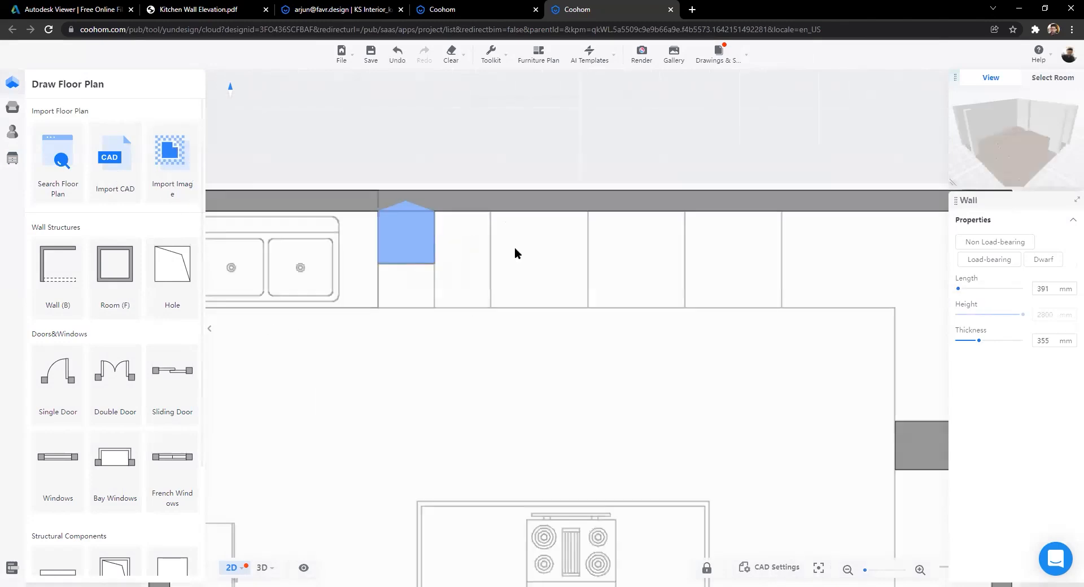
pyautogui.press('Escape')
pyautogui.scroll(3, 783, 365)
# Step: Inspect the right-side wall piece and the 391 mm sink-side stub while panning and zooming the plan
pyautogui.click(756, 358)
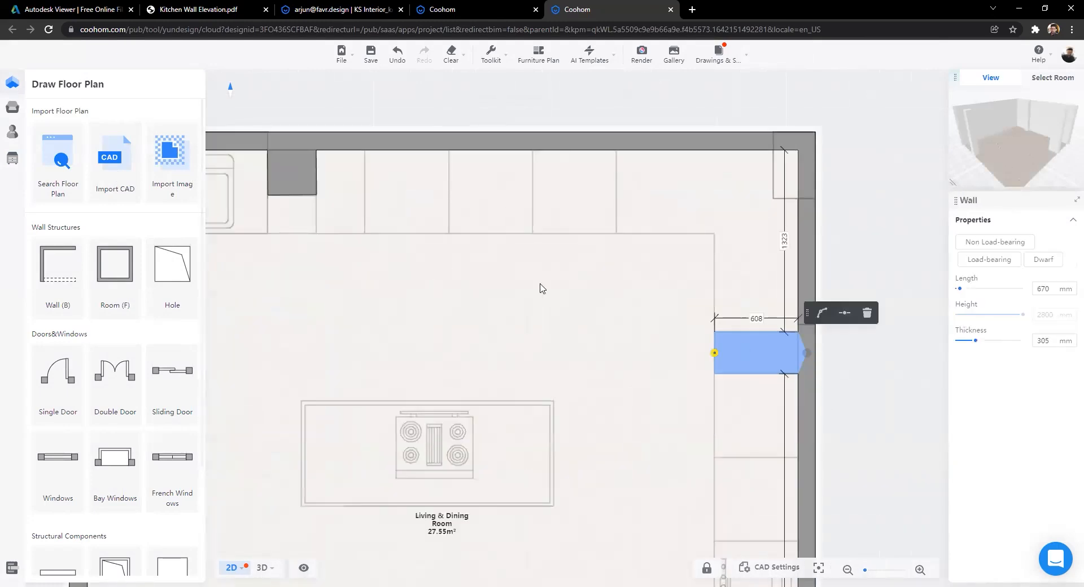
pyautogui.scroll(-3, 446, 269)
pyautogui.press('Escape')
pyautogui.scroll(2, 361, 169)
pyautogui.scroll(-2, 339, 101)
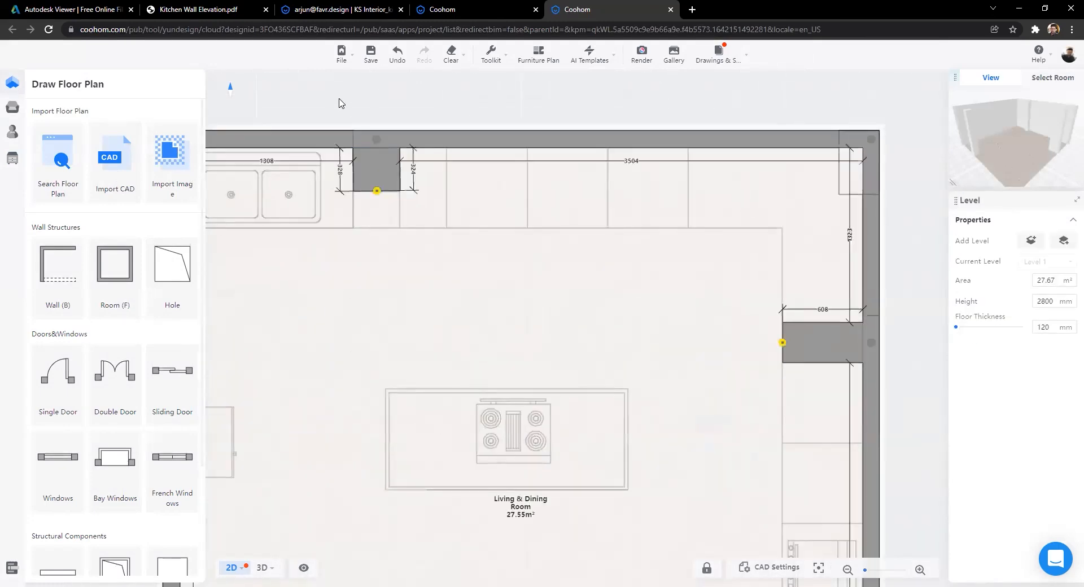
pyautogui.scroll(1, 447, 283)
pyautogui.scroll(2, 450, 307)
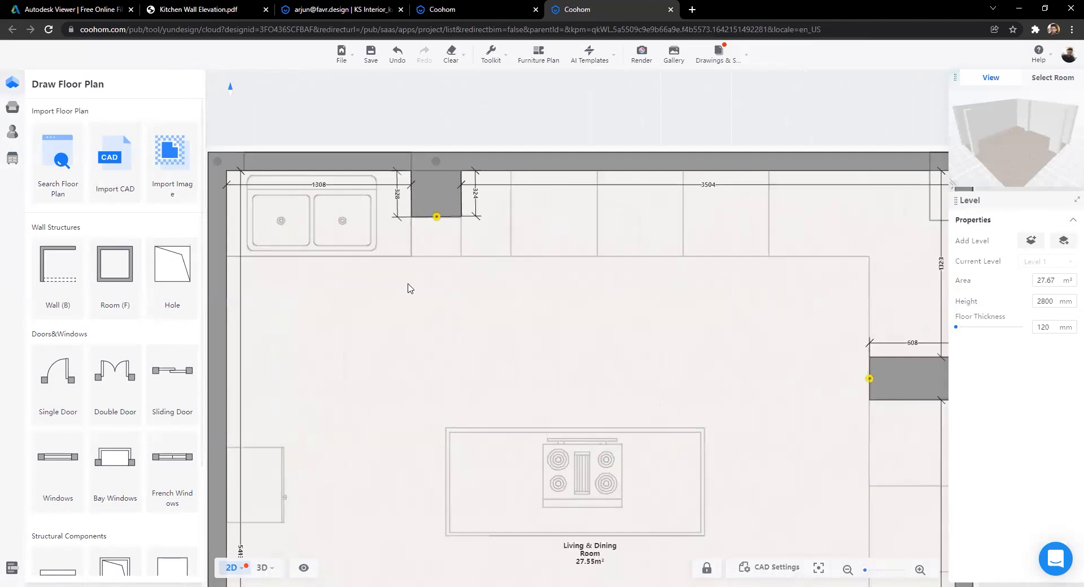
pyautogui.click(422, 209)
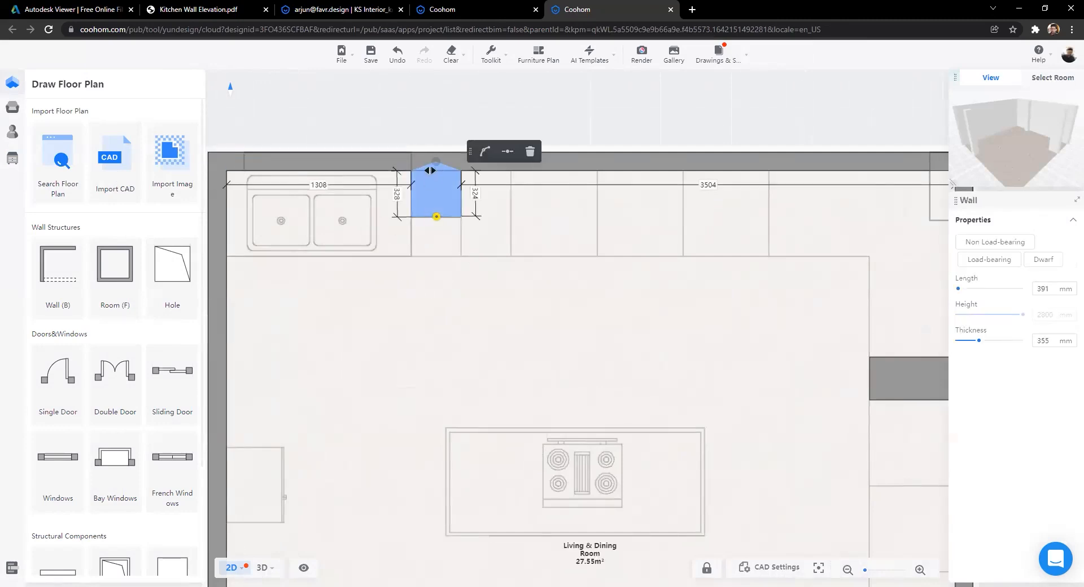
pyautogui.scroll(-3, 350, 192)
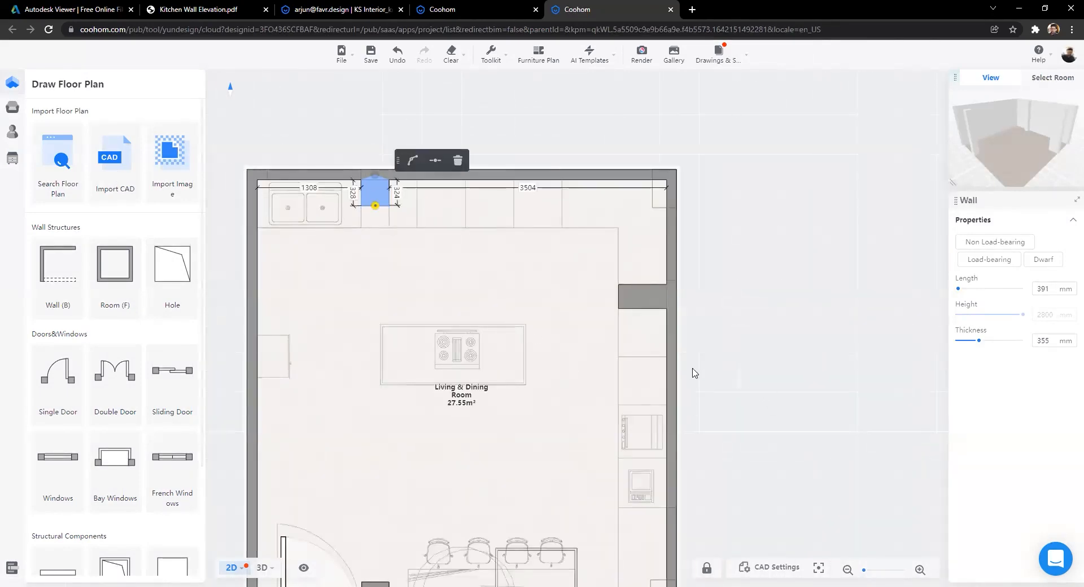
pyautogui.scroll(-2, 694, 373)
pyautogui.scroll(5, 297, 226)
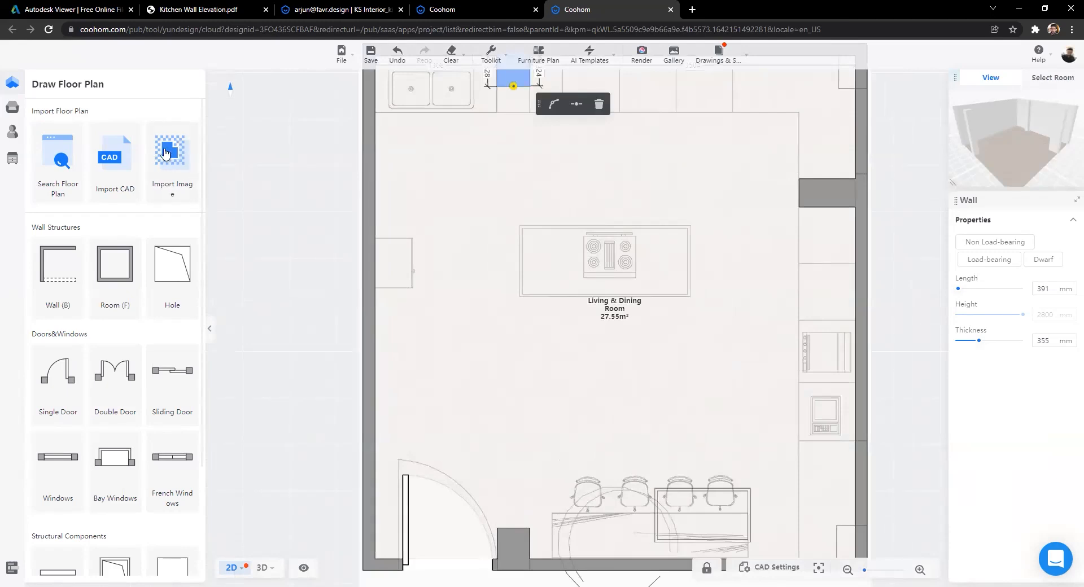
pyautogui.scroll(-2, 356, 316)
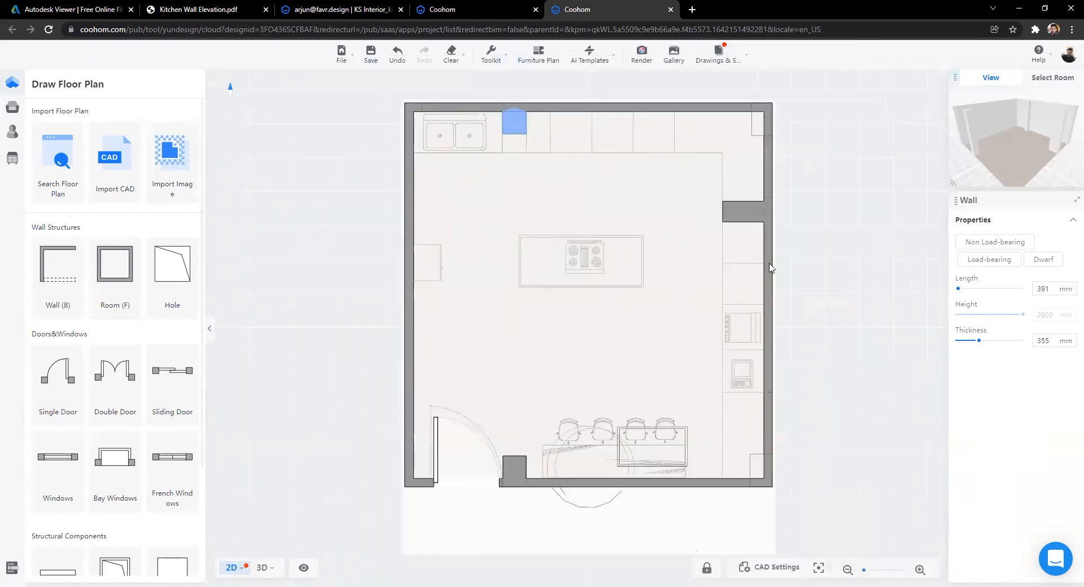
pyautogui.moveTo(514, 147); pyautogui.dragTo(487, 237)
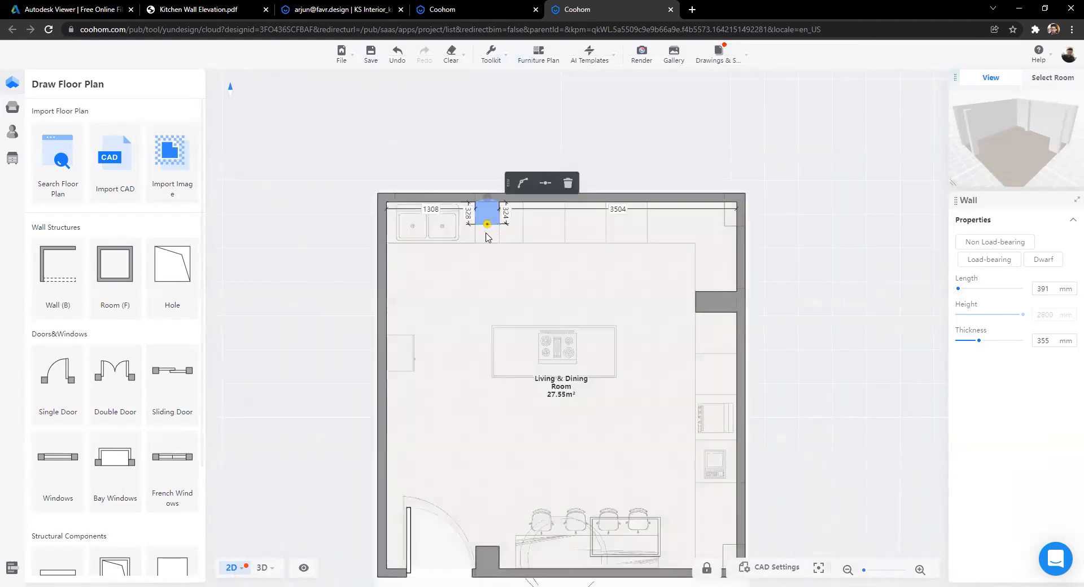
pyautogui.scroll(5, 488, 237)
pyautogui.scroll(-6, 498, 230)
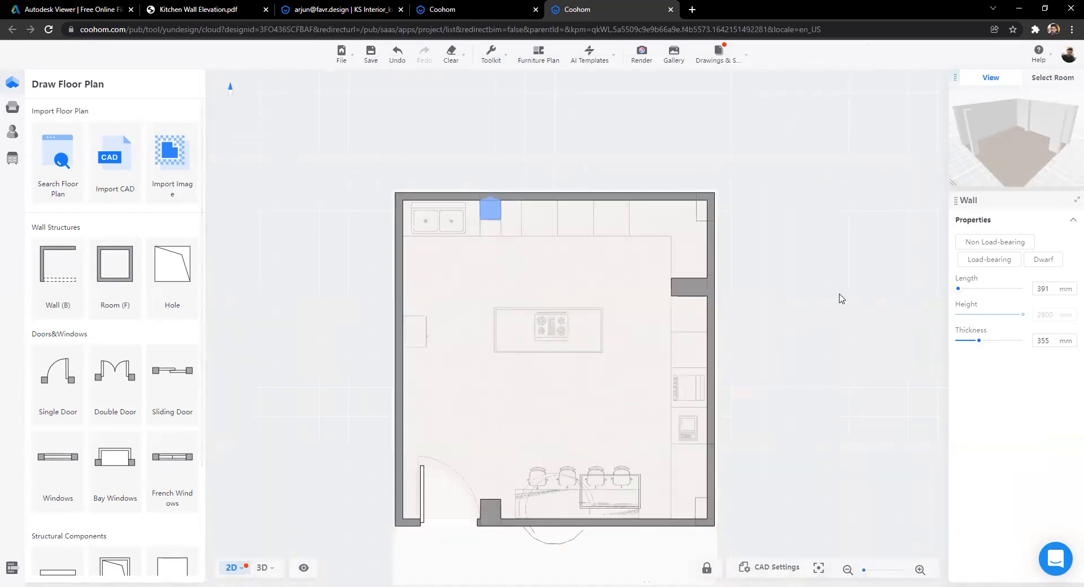
pyautogui.scroll(2, 735, 292)
pyautogui.scroll(-2, 804, 224)
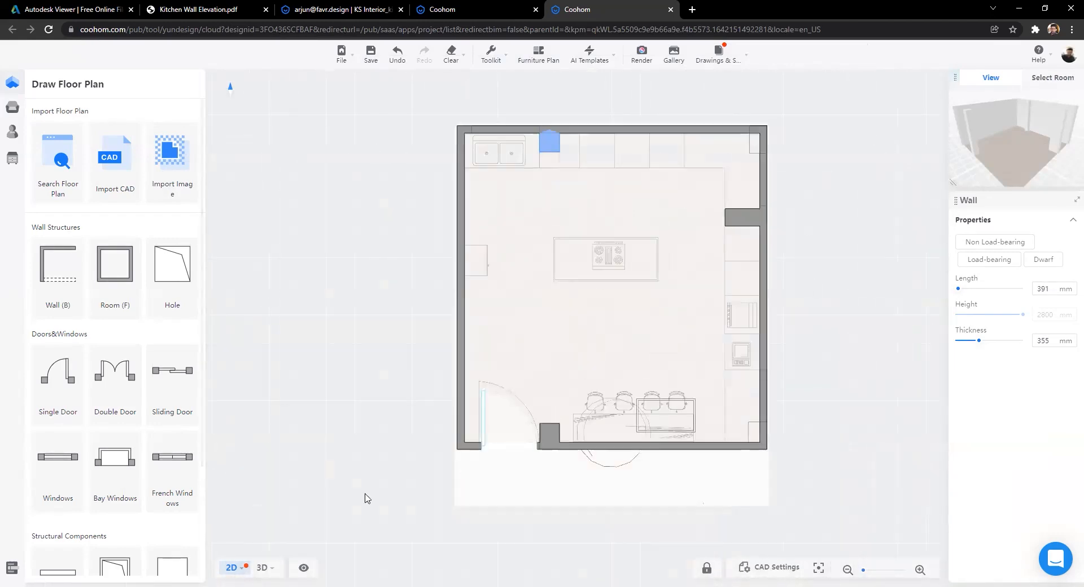
# Step: Preview the room in 3D, then return to the 2D plan with the floor-plan drawing tools
pyautogui.click(263, 567)
pyautogui.moveTo(621, 387); pyautogui.dragTo(395, 449)
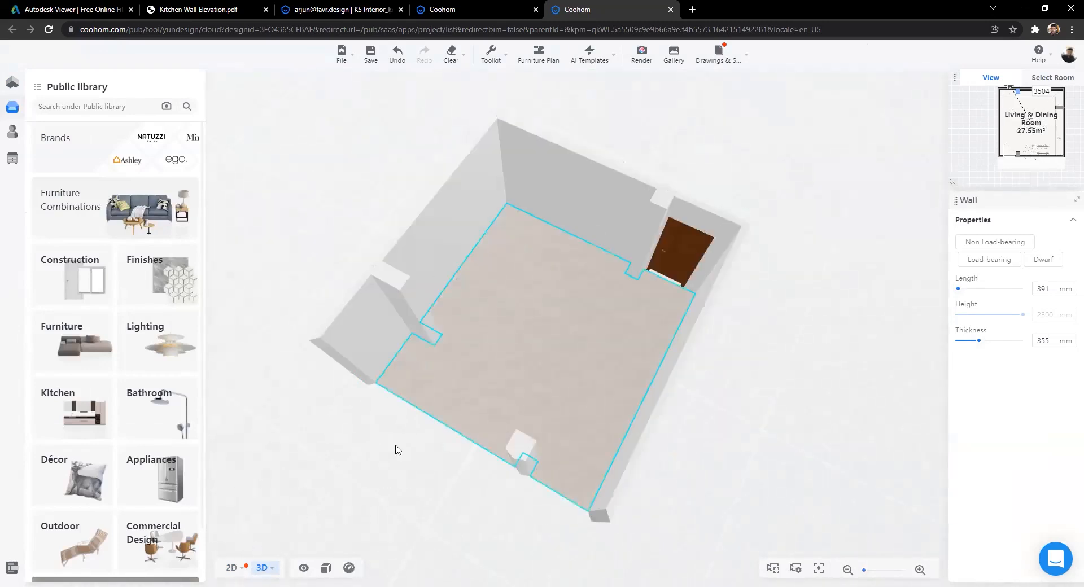
pyautogui.press('1')
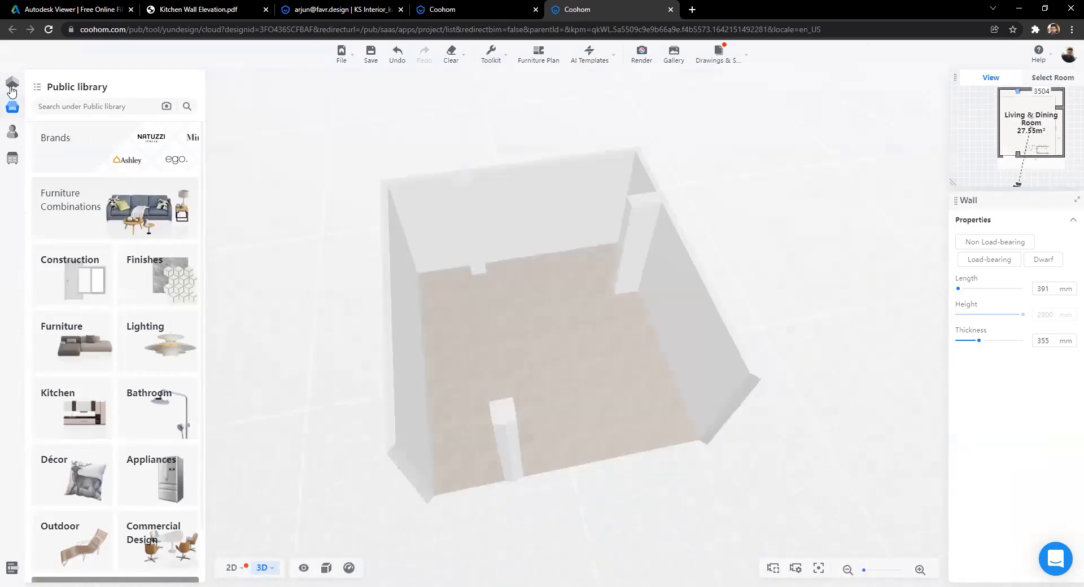
pyautogui.click(12, 83)
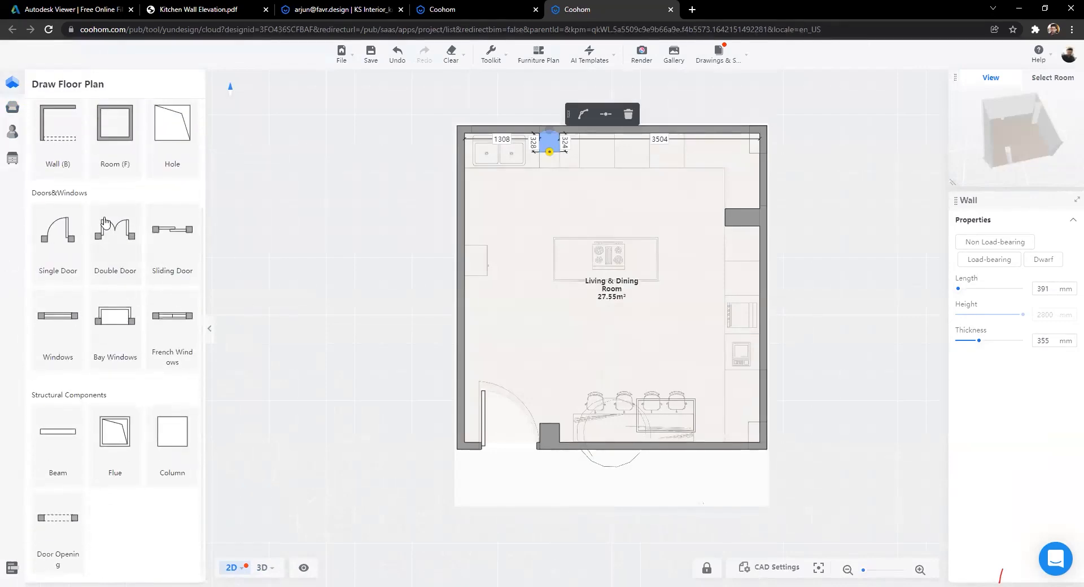
# Step: Place a window on the top wall and stretch it to the corner at 1181 mm
pyautogui.click(50, 321)
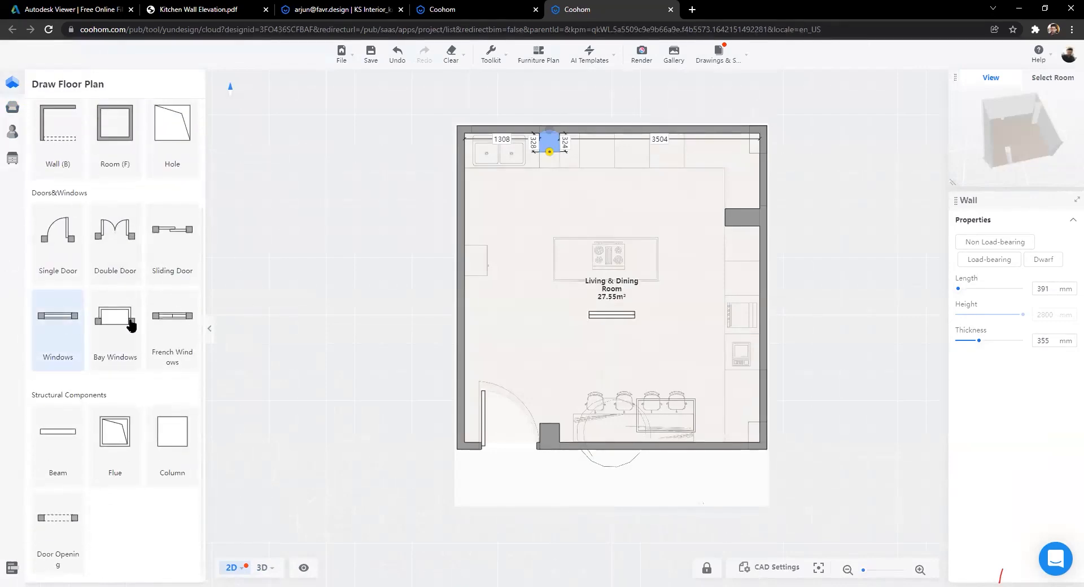
pyautogui.press('Escape')
pyautogui.click(70, 332)
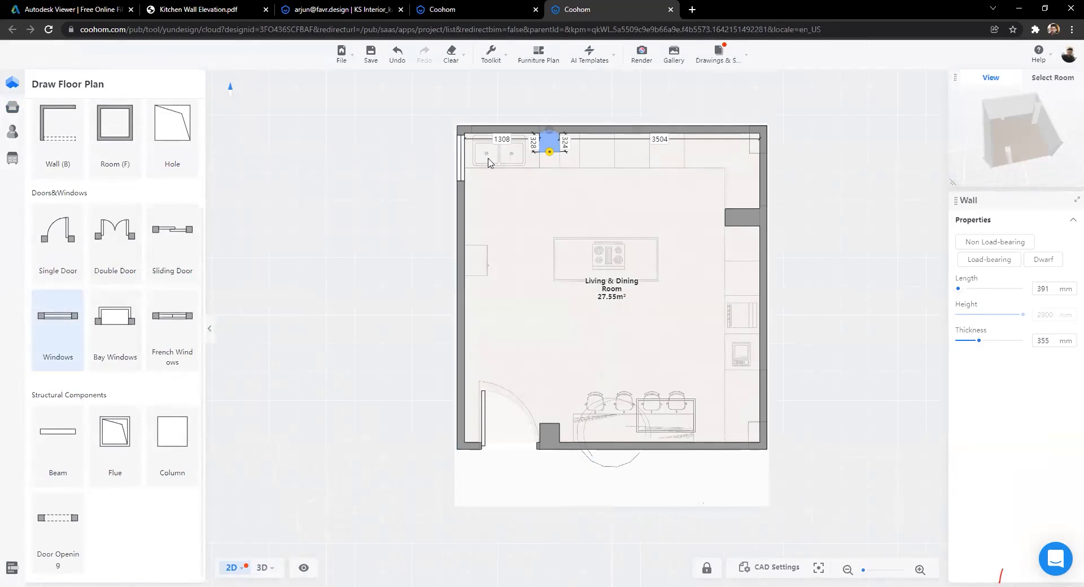
pyautogui.click(353, 133)
pyautogui.scroll(5, 364, 279)
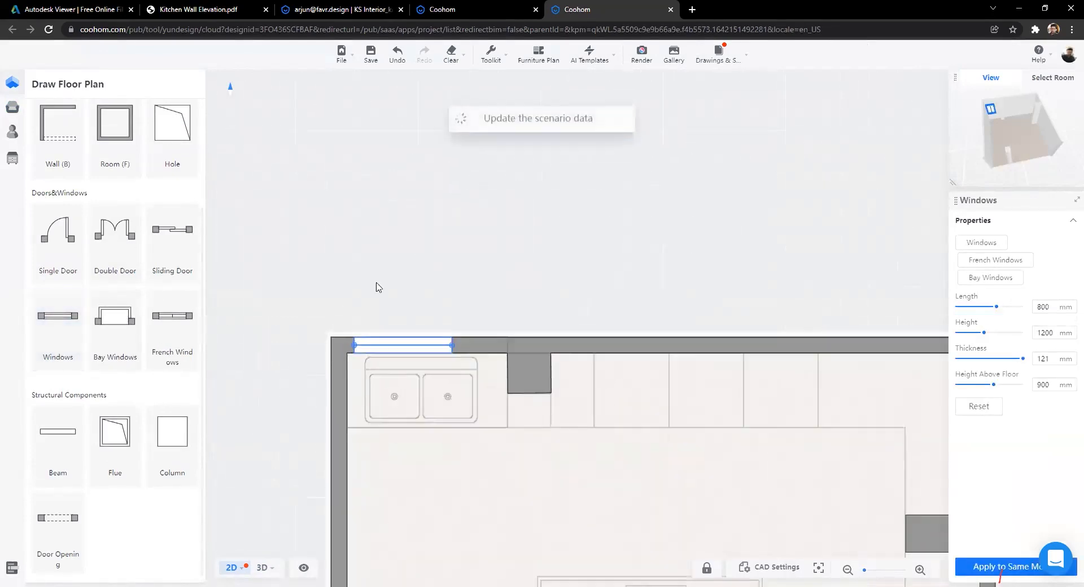
pyautogui.moveTo(421, 380); pyautogui.dragTo(399, 385)
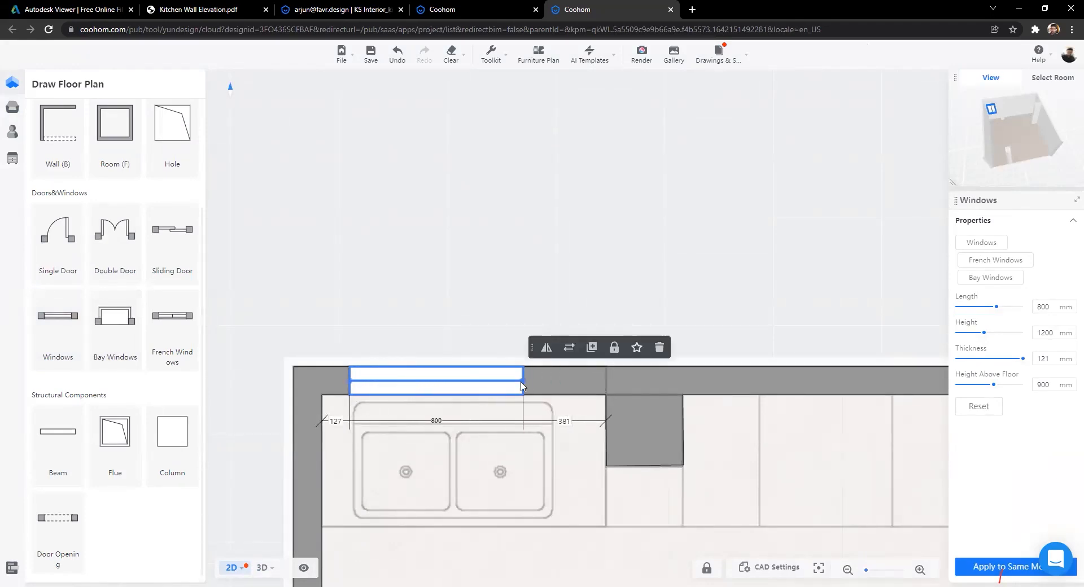
pyautogui.moveTo(523, 387); pyautogui.dragTo(605, 387)
pyautogui.click(354, 266)
pyautogui.scroll(-6, 293, 331)
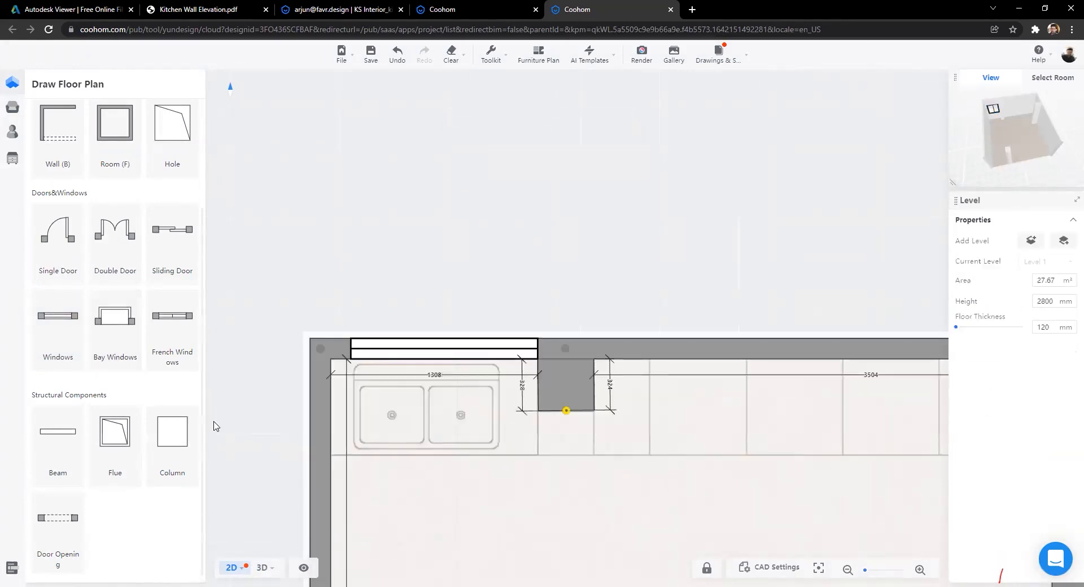
# Step: Add a window to the right wall, extended up to the wall corner
pyautogui.click(58, 320)
pyautogui.scroll(3, 700, 255)
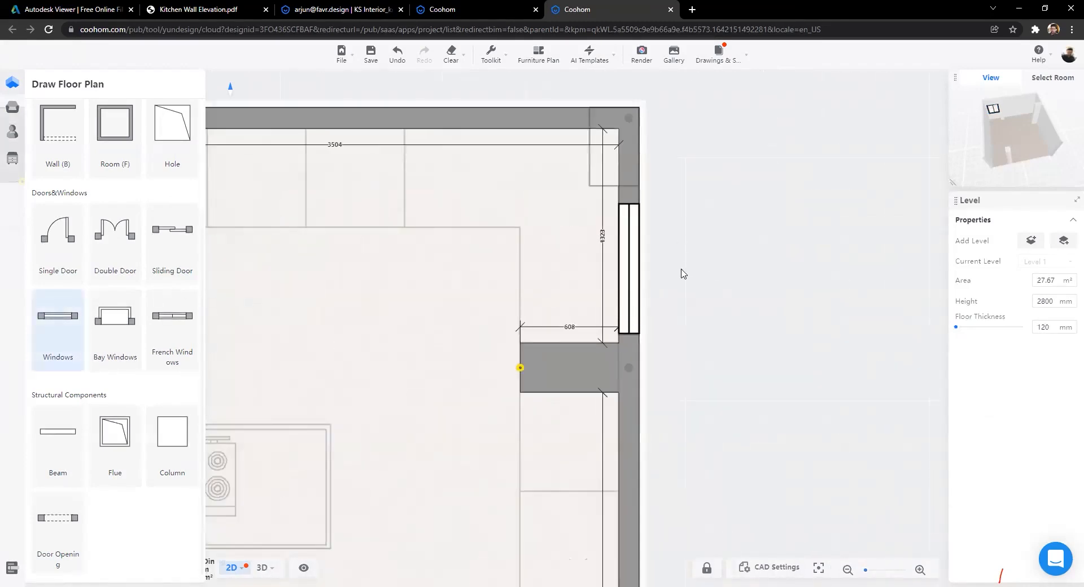
pyautogui.click(685, 232)
pyautogui.scroll(3, 680, 192)
pyautogui.moveTo(583, 213); pyautogui.dragTo(582, 174)
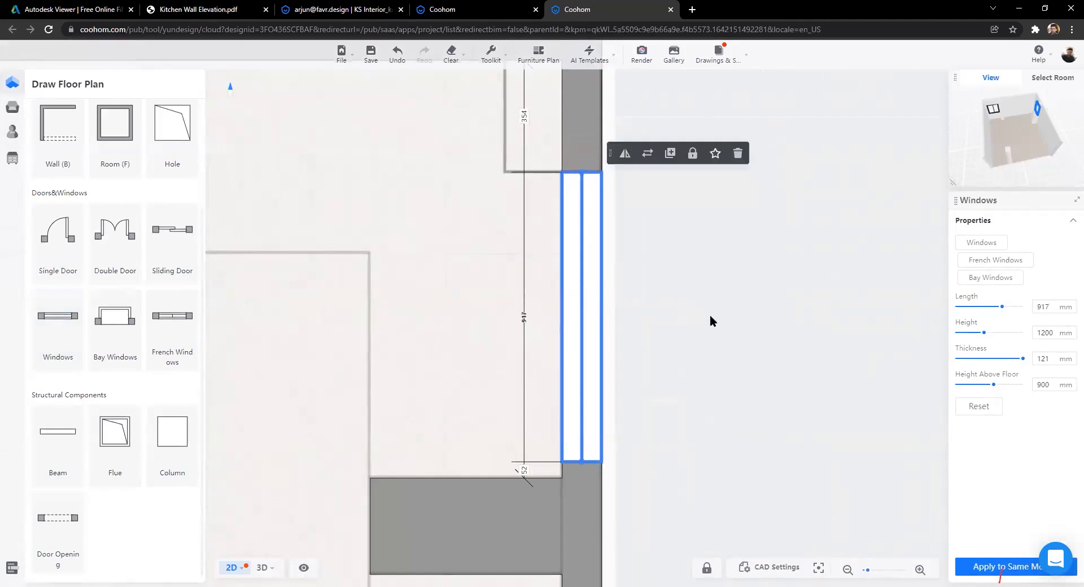
pyautogui.scroll(-5, 710, 314)
pyautogui.click(762, 411)
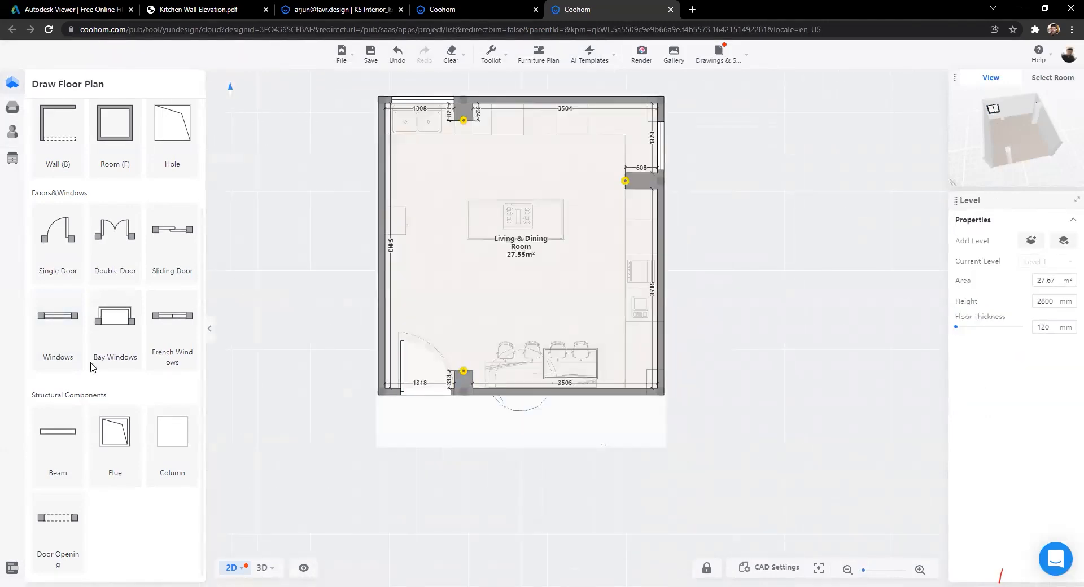
# Step: Place a third window, 800 × 1200 mm, on the lower right wall
pyautogui.click(58, 327)
pyautogui.scroll(6, 801, 394)
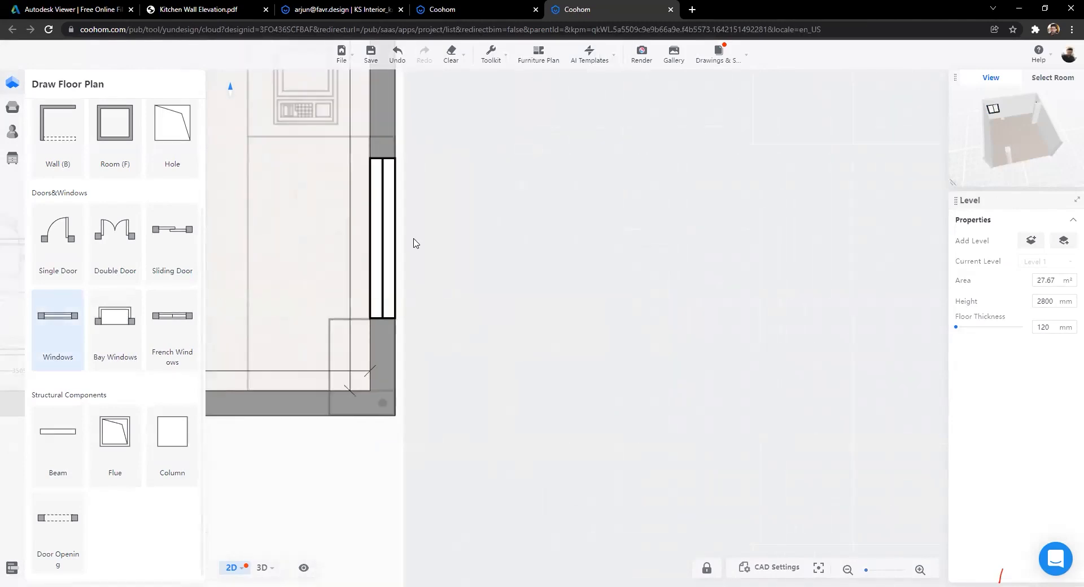
pyautogui.click(412, 241)
pyautogui.scroll(2, 389, 180)
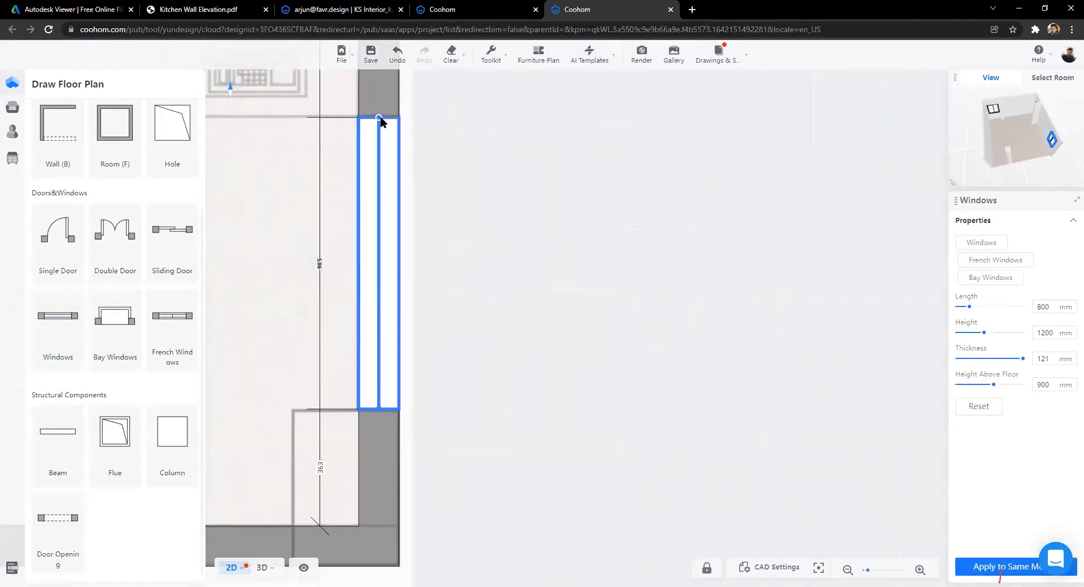
# Step: Zoom around the windowed kitchen in 3D, then show the east wall in Kitchen Wall Elevation.pdf
pyautogui.click(488, 290)
pyautogui.scroll(-5, 517, 353)
pyautogui.scroll(3, 494, 343)
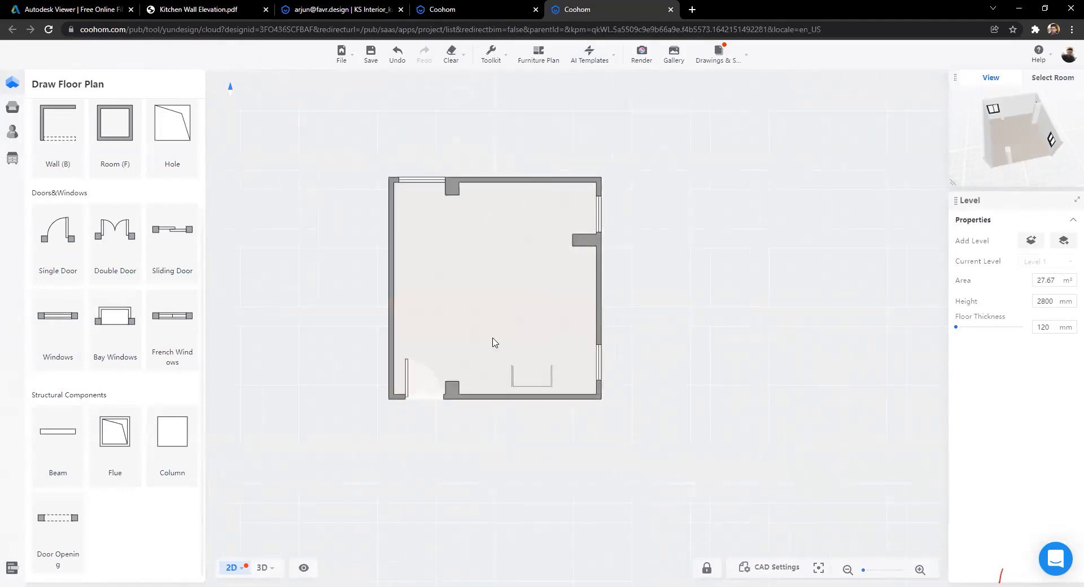
pyautogui.press('3')
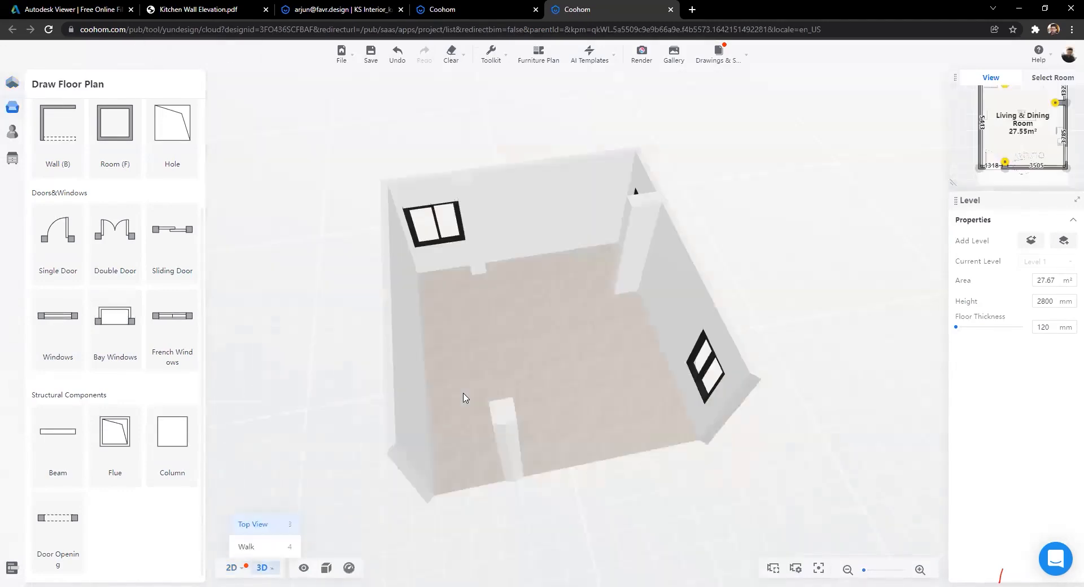
pyautogui.scroll(5, 841, 343)
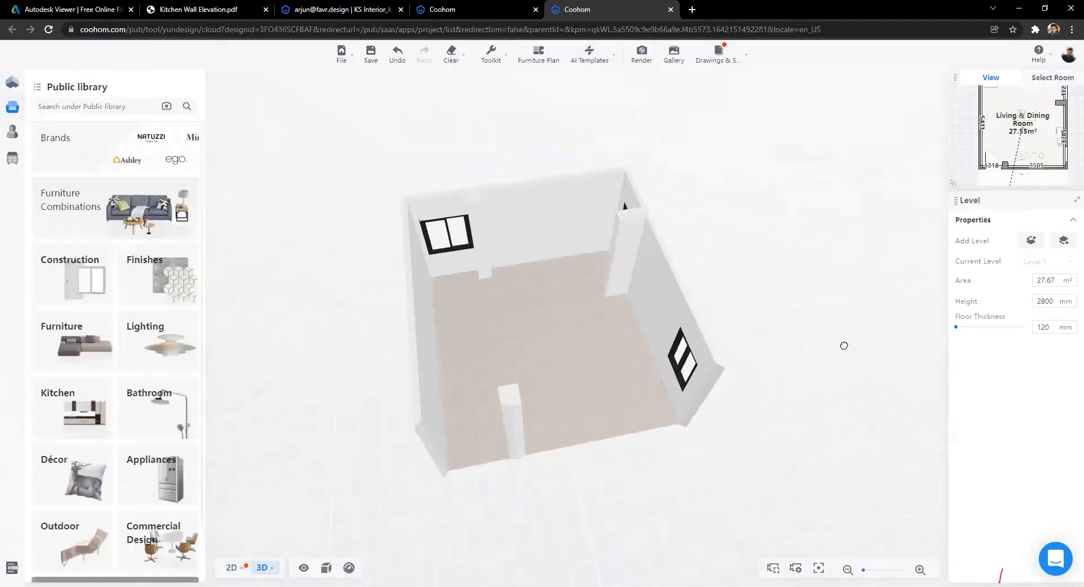
pyautogui.scroll(4, 561, 355)
pyautogui.scroll(2, 458, 357)
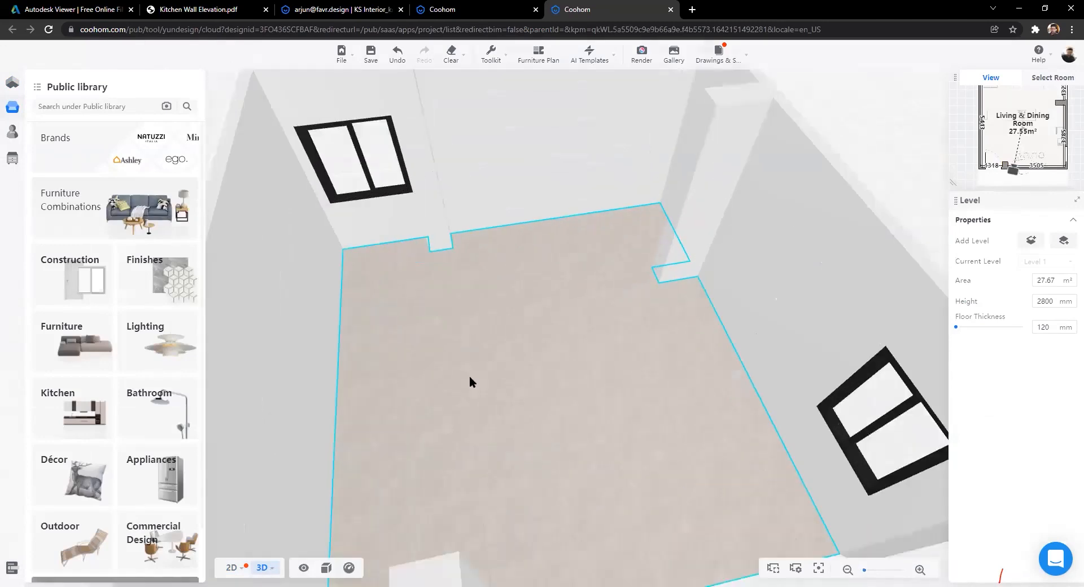
pyautogui.scroll(-1, 507, 350)
pyautogui.scroll(-1, 728, 316)
pyautogui.hotkey('ctrl', '2')
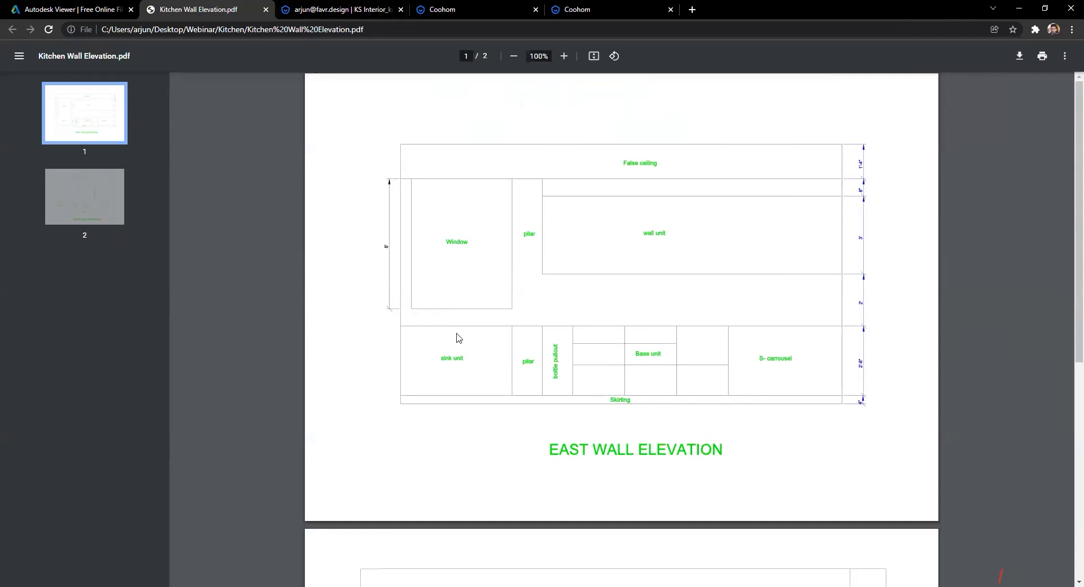
# Step: Give the sink window a height of 1500 mm and orbit to check the walls
pyautogui.click(333, 9)
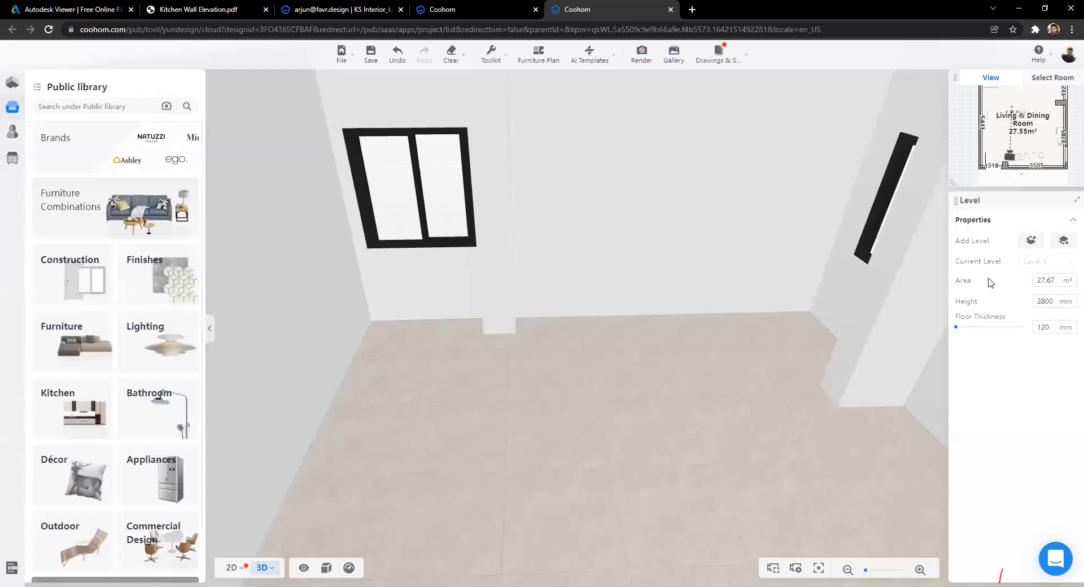
pyautogui.scroll(-3, 576, 395)
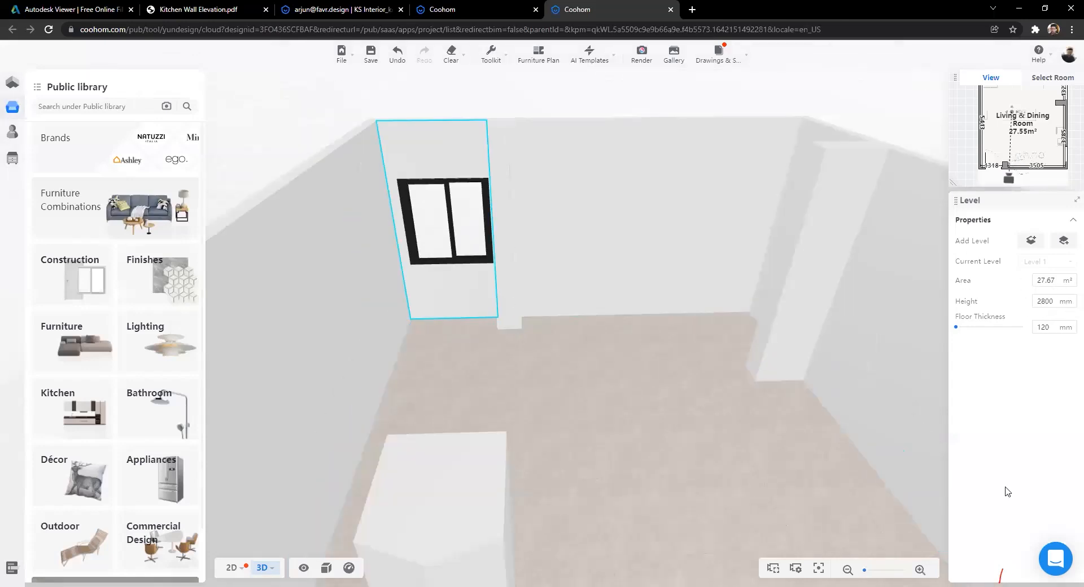
pyautogui.write('1500')
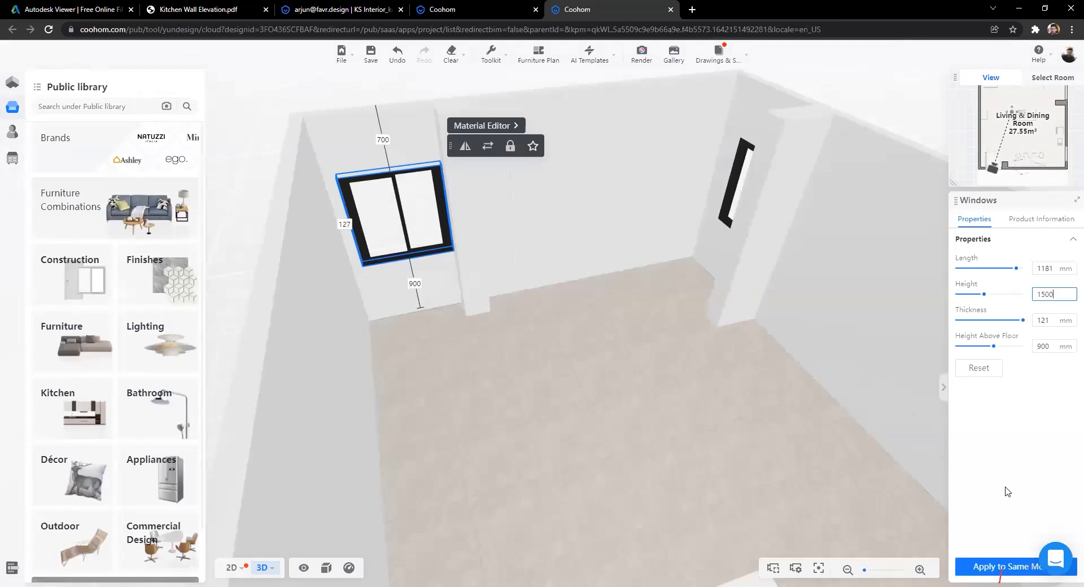
pyautogui.press('Return')
pyautogui.scroll(2, 476, 366)
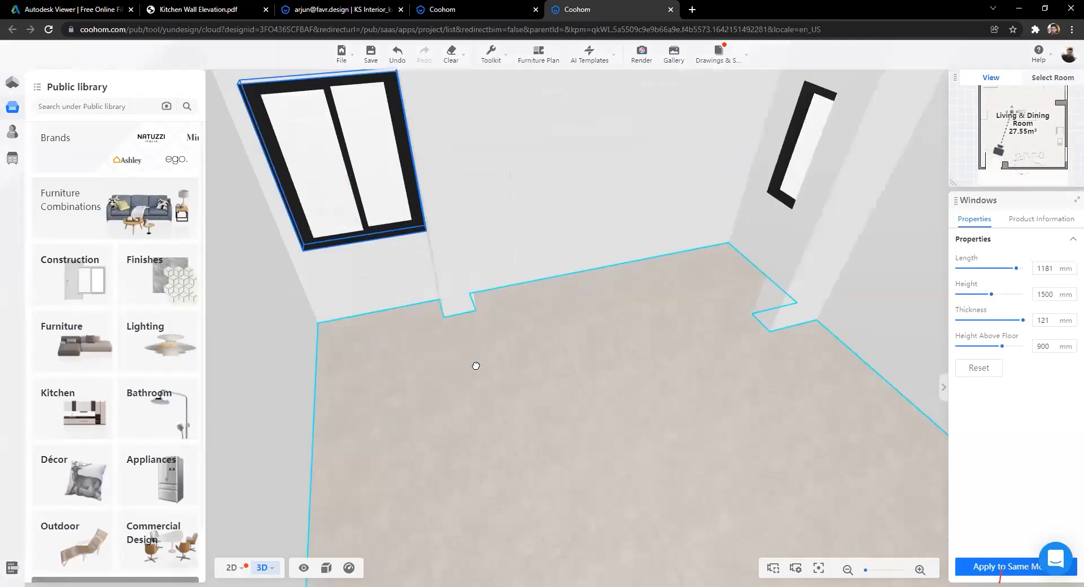
pyautogui.moveTo(604, 380); pyautogui.dragTo(592, 401)
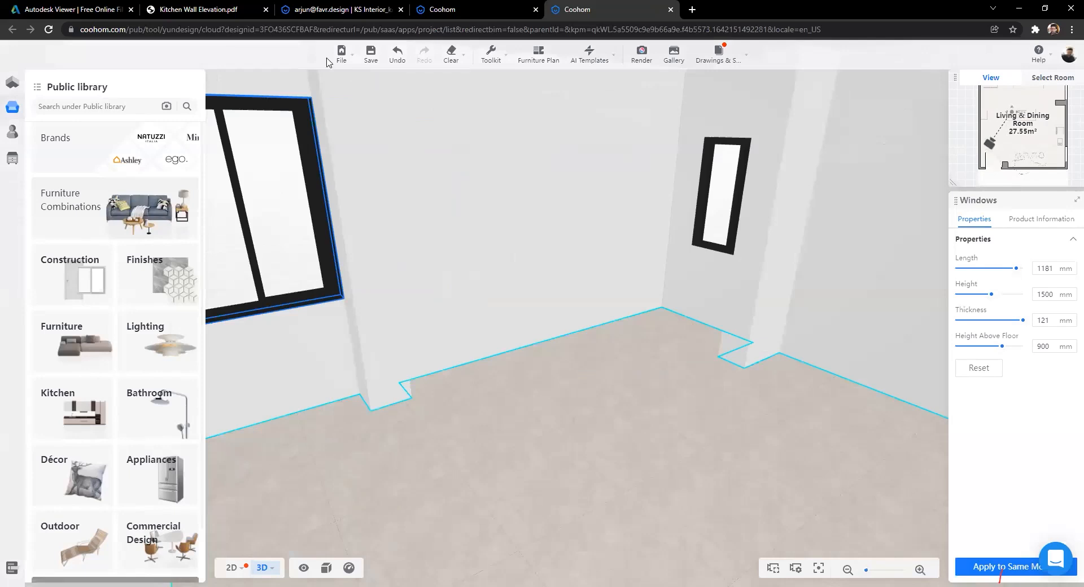
pyautogui.scroll(-1, 576, 328)
pyautogui.moveTo(557, 249); pyautogui.dragTo(816, 250)
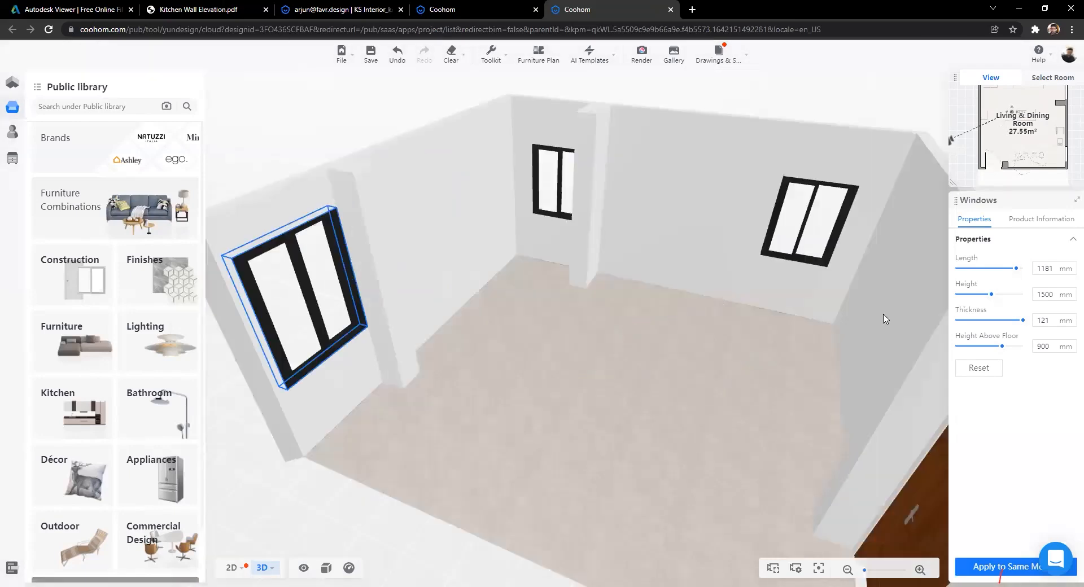
# Step: Cycle through the elevation PDF, rendered panorama and My Projects tabs back to the 3D editor
pyautogui.hotkey('ctrl', '2')
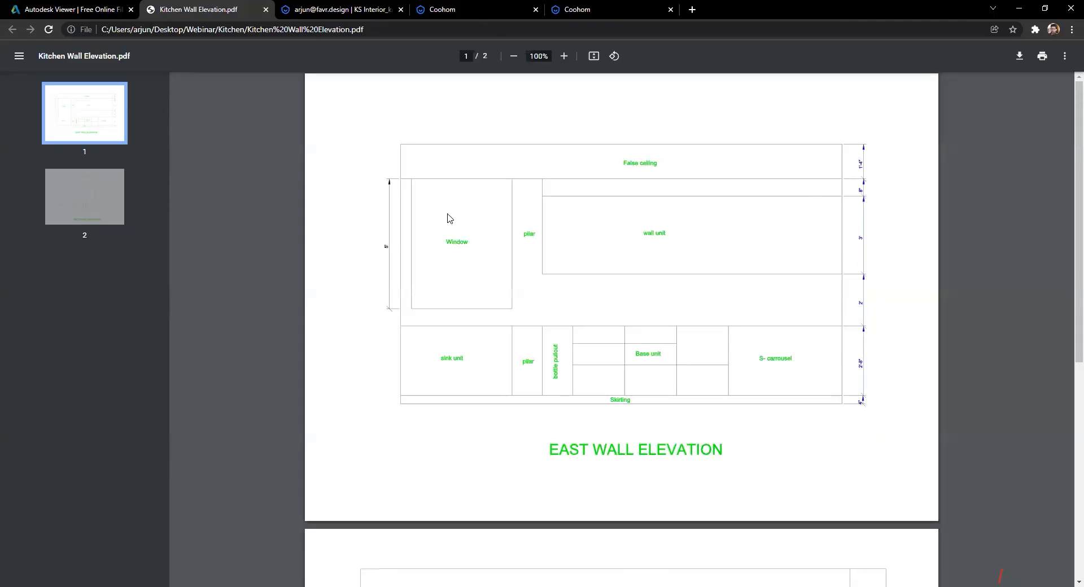
pyautogui.click(337, 9)
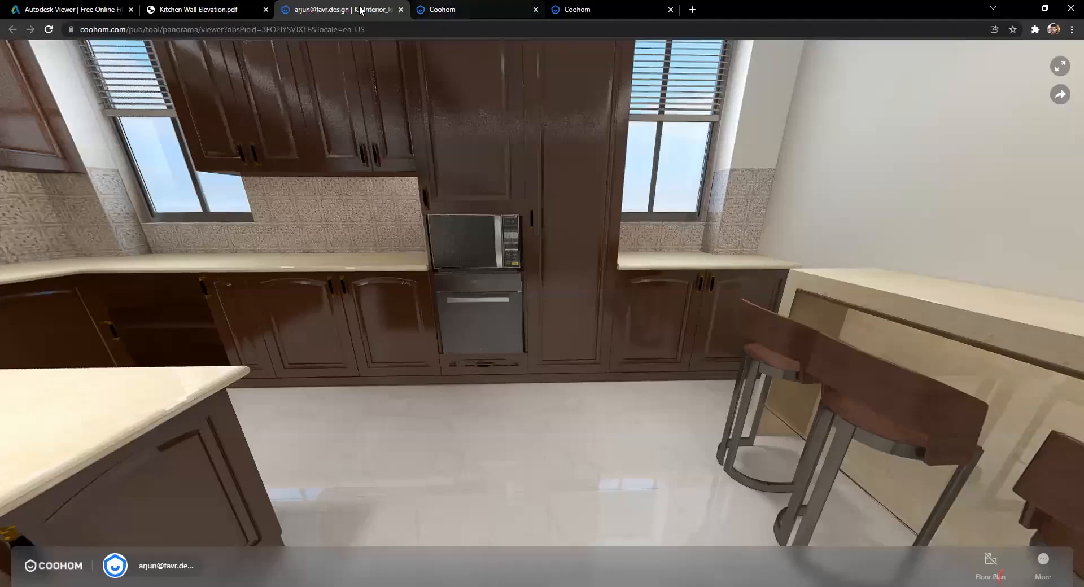
pyautogui.hotkey('ctrl', 'Tab')
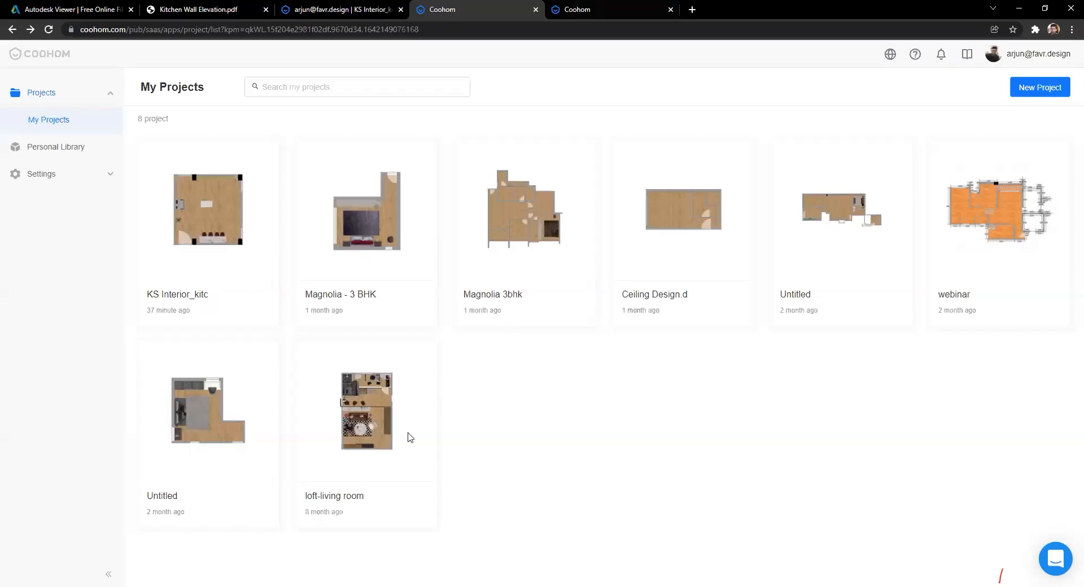
pyautogui.hotkey('ctrl', 'Tab')
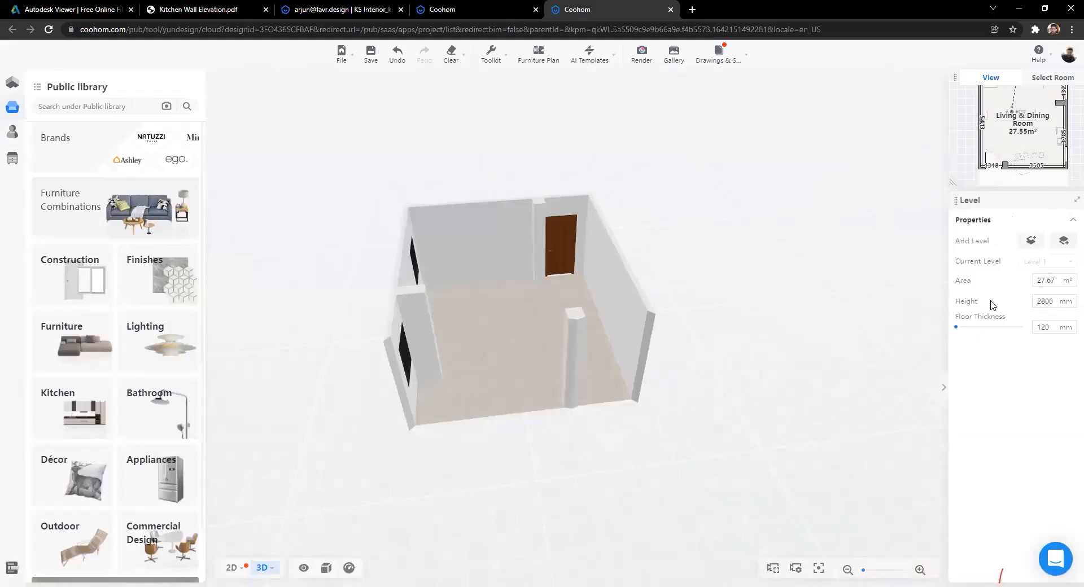
# Step: Set the room's wall height to 3100 mm and orbit to an eye-level view of the window
pyautogui.click(1058, 299)
pyautogui.press('Return')
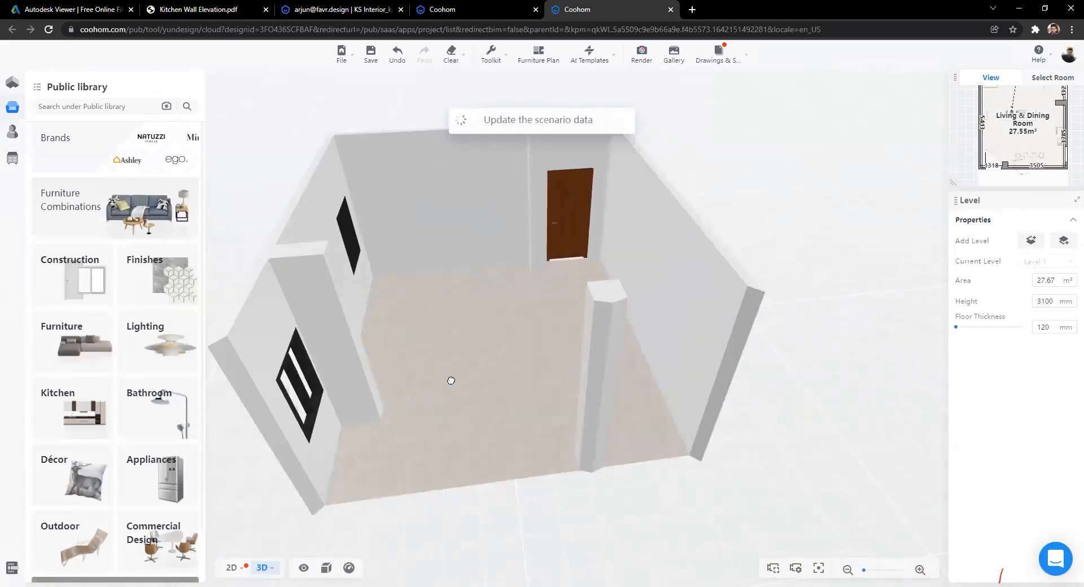
pyautogui.moveTo(718, 414); pyautogui.dragTo(494, 405)
pyautogui.moveTo(608, 206); pyautogui.dragTo(477, 192)
pyautogui.scroll(3, 476, 226)
# Step: Set the selected window's height to 1500 mm
pyautogui.click(474, 282)
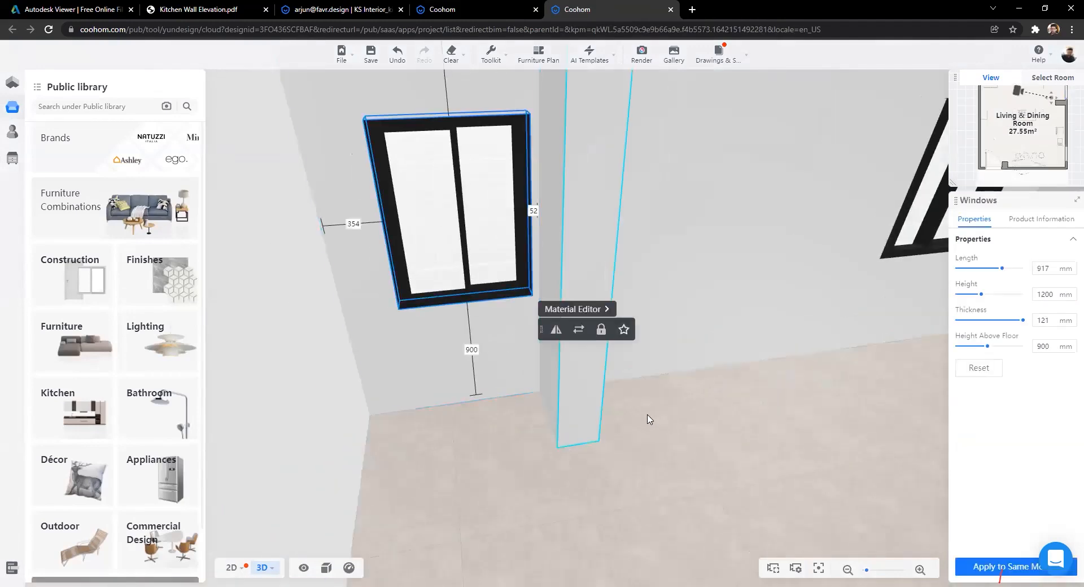
pyautogui.scroll(-3, 680, 454)
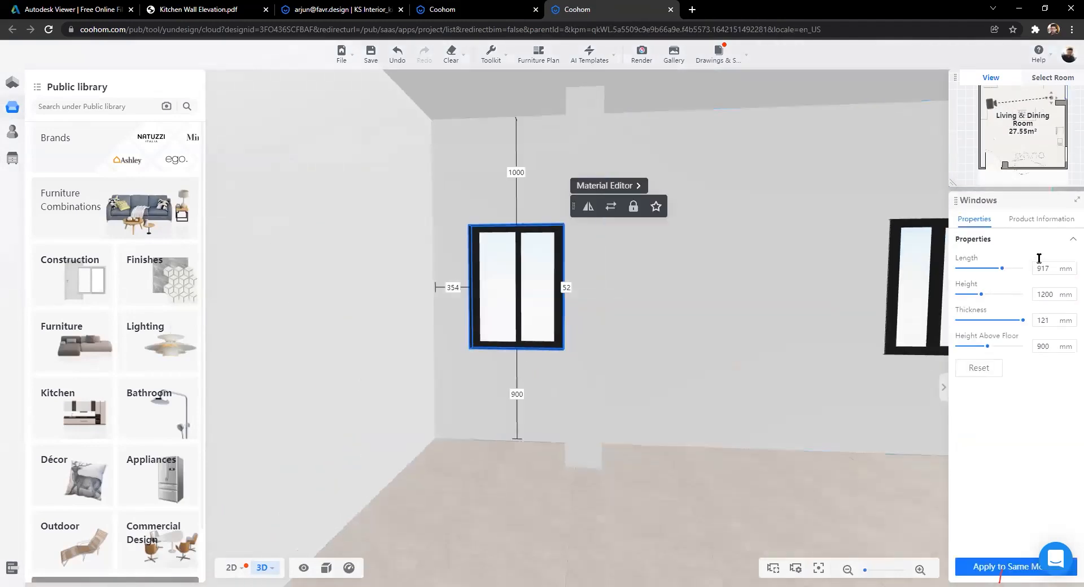
pyautogui.click(1069, 293)
pyautogui.write('500')
pyautogui.press('Return')
# Step: Make the right-wall window 1500 mm tall as well
pyautogui.moveTo(864, 286); pyautogui.dragTo(709, 267)
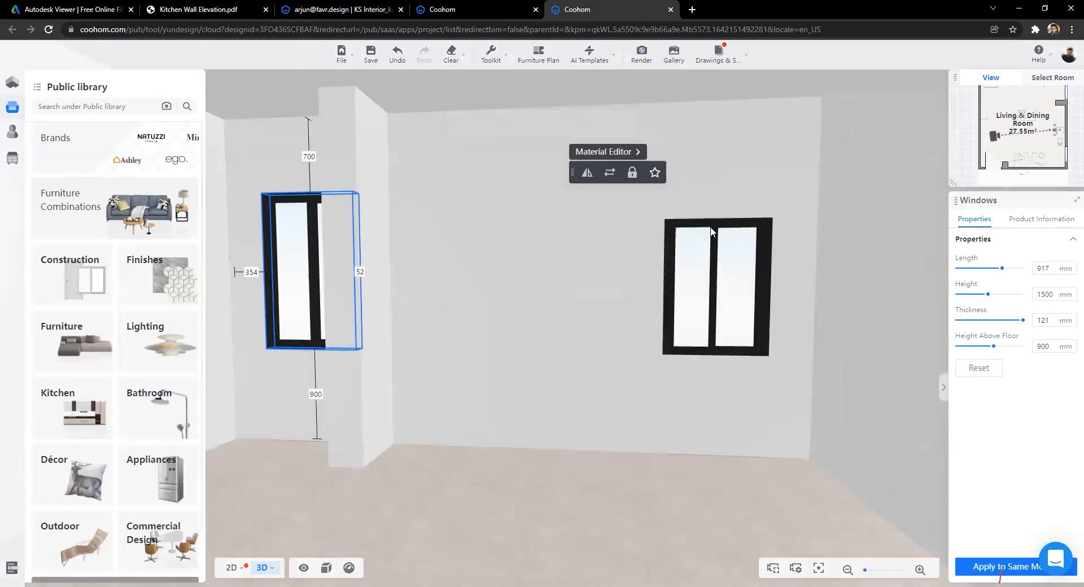
pyautogui.click(712, 232)
pyautogui.doubleClick(1043, 295)
pyautogui.write('1500')
pyautogui.press('Return')
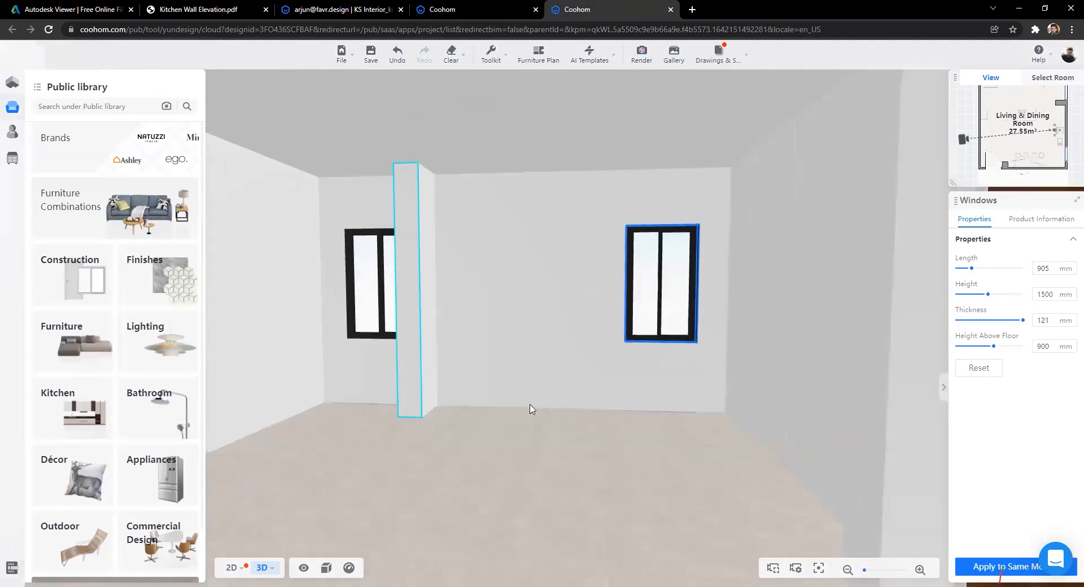
# Step: Orbit around the room from outside to check the window wall
pyautogui.moveTo(459, 438); pyautogui.dragTo(775, 203)
pyautogui.scroll(3, 497, 416)
pyautogui.moveTo(567, 404); pyautogui.dragTo(341, 181)
pyautogui.moveTo(549, 367); pyautogui.dragTo(554, 467)
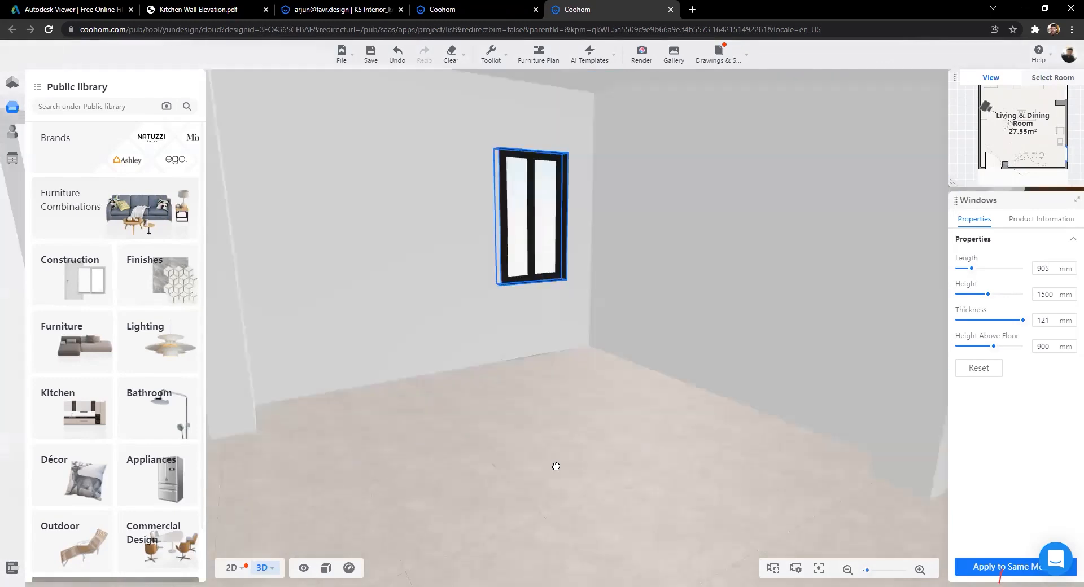
pyautogui.moveTo(516, 426); pyautogui.dragTo(469, 230)
# Step: Select the back wall for surface editing and save the project
pyautogui.click(495, 258)
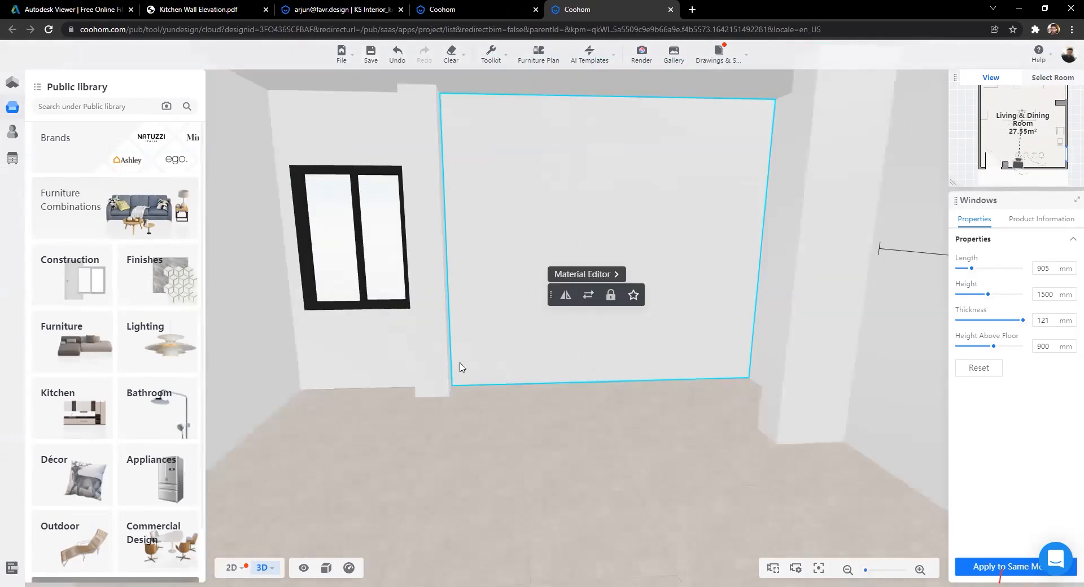
pyautogui.click(505, 447)
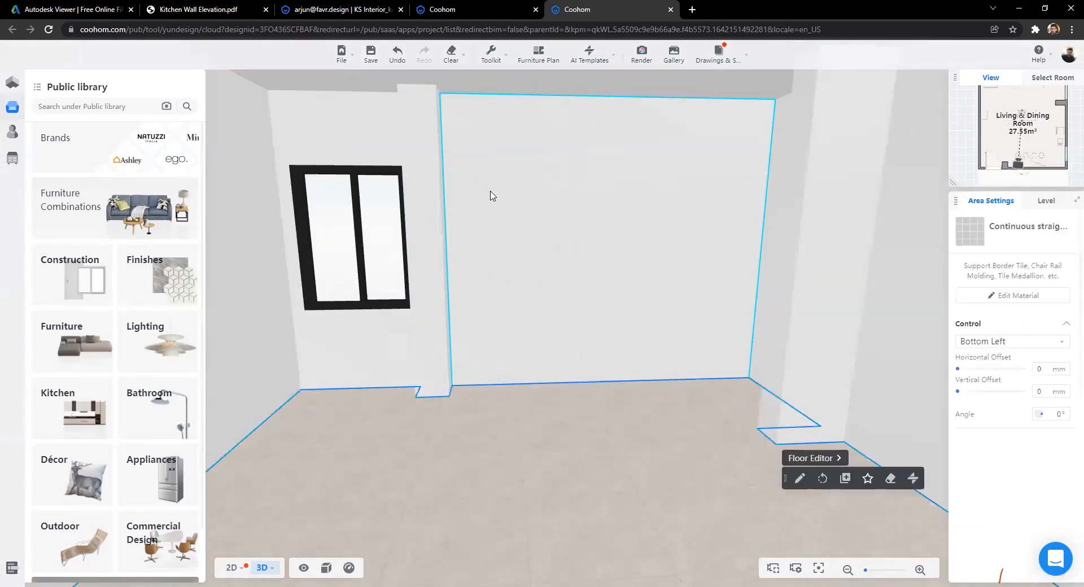
pyautogui.click(675, 184)
pyautogui.hotkey('ctrl', 's')
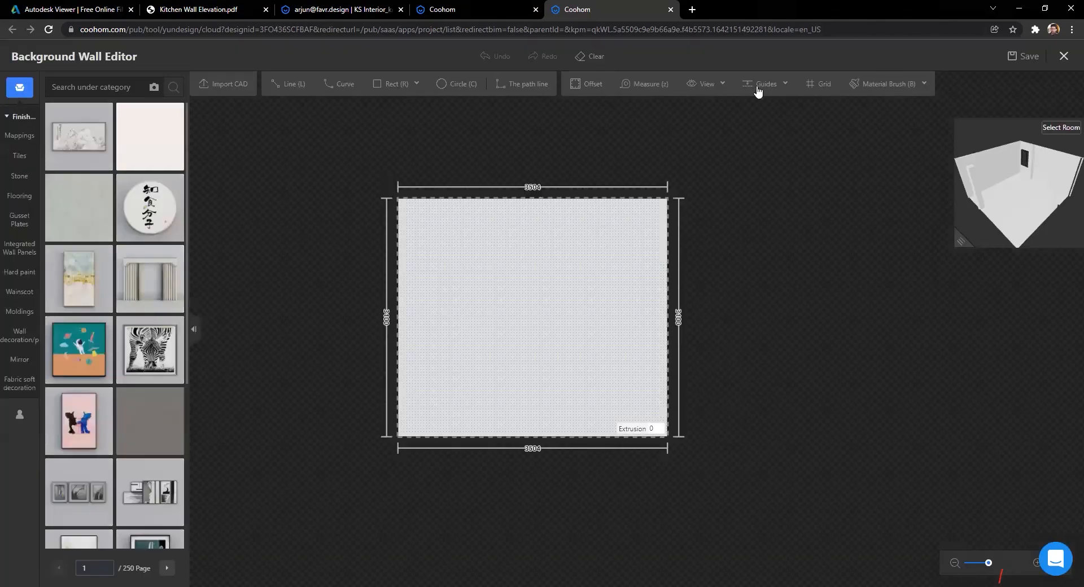
# Step: Add horizontal guides at 800 mm and 1600 mm on the back wall
pyautogui.click(758, 87)
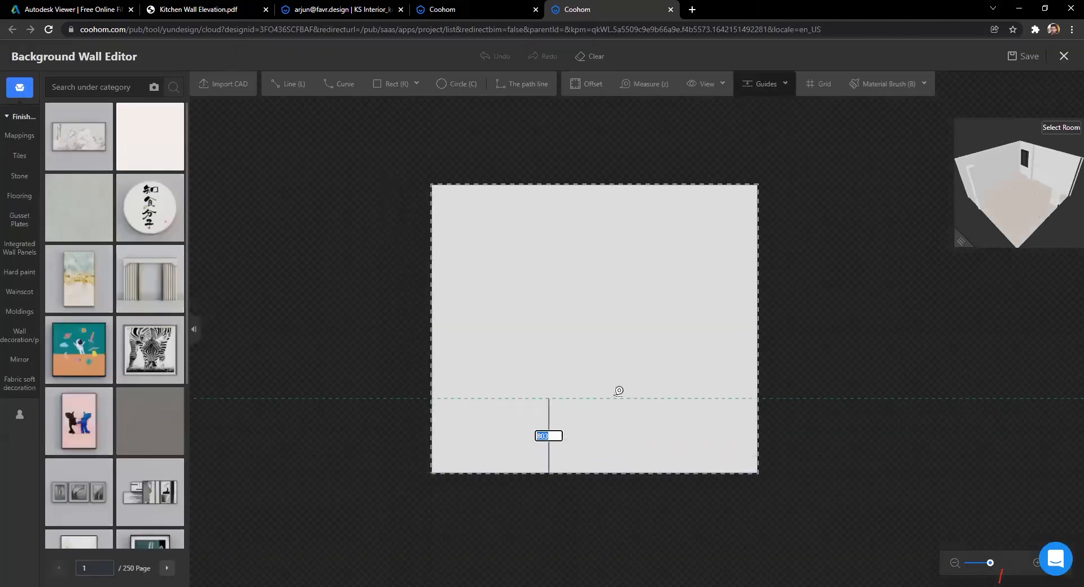
pyautogui.press('Return')
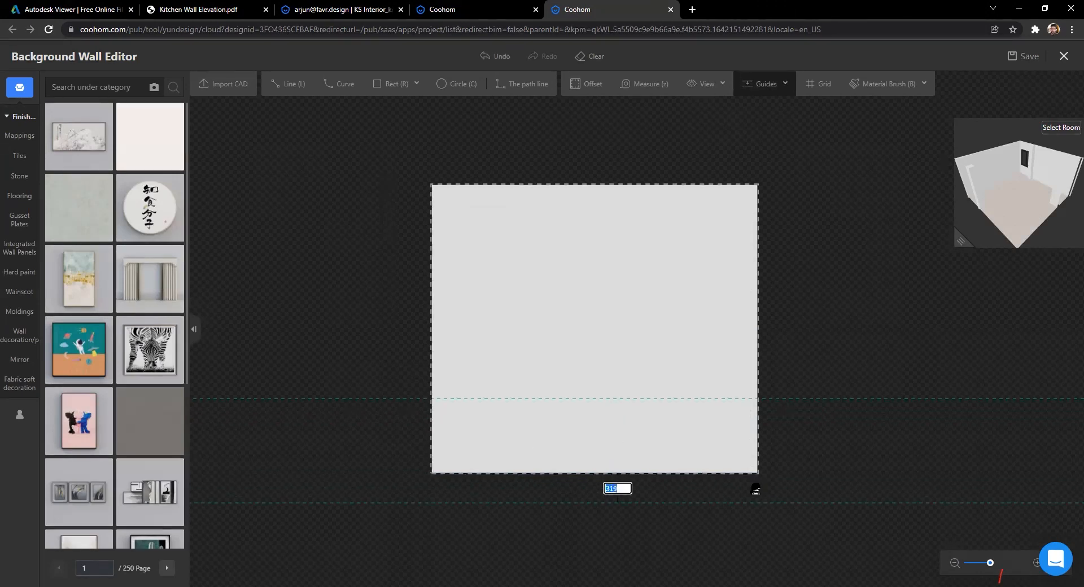
pyautogui.write('1600')
pyautogui.press('Return')
pyautogui.click(285, 85)
pyautogui.scroll(2, 573, 462)
pyautogui.scroll(-1, 572, 454)
pyautogui.scroll(1, 572, 453)
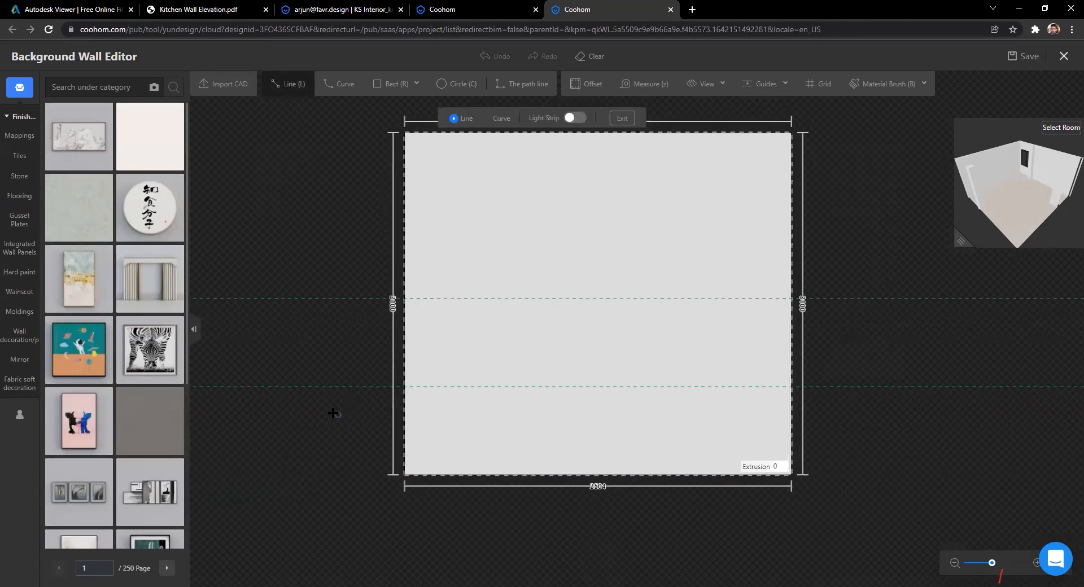
pyautogui.press('Escape')
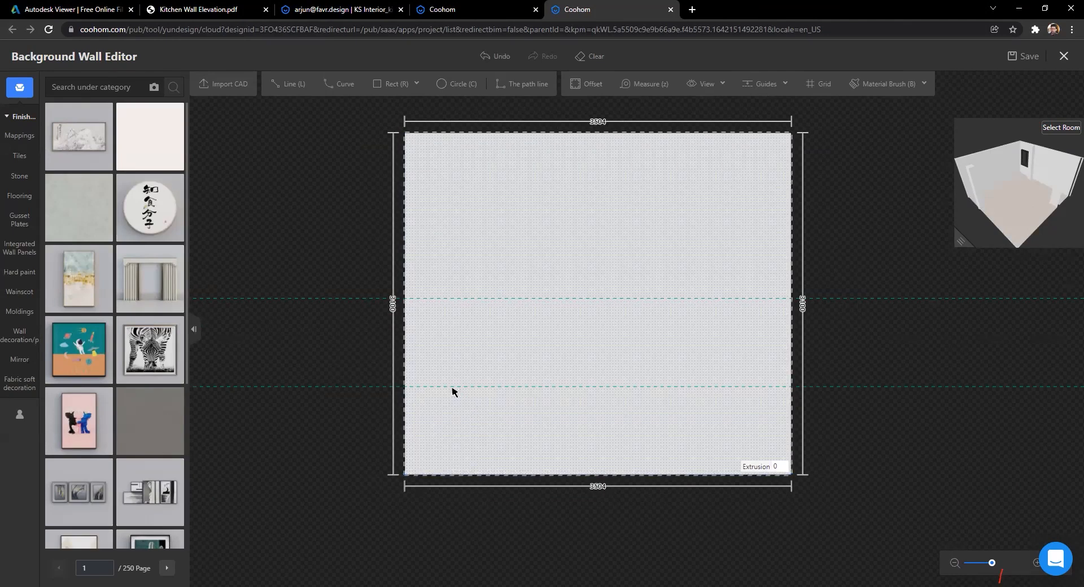
pyautogui.click(683, 391)
# Step: Draw lines across the 3504 mm wall along both guides, splitting it into three bands
pyautogui.press('l')
pyautogui.click(401, 386)
pyautogui.click(841, 386)
pyautogui.press('Escape')
pyautogui.click(402, 295)
pyautogui.click(840, 298)
pyautogui.press('Escape')
pyautogui.press('Escape')
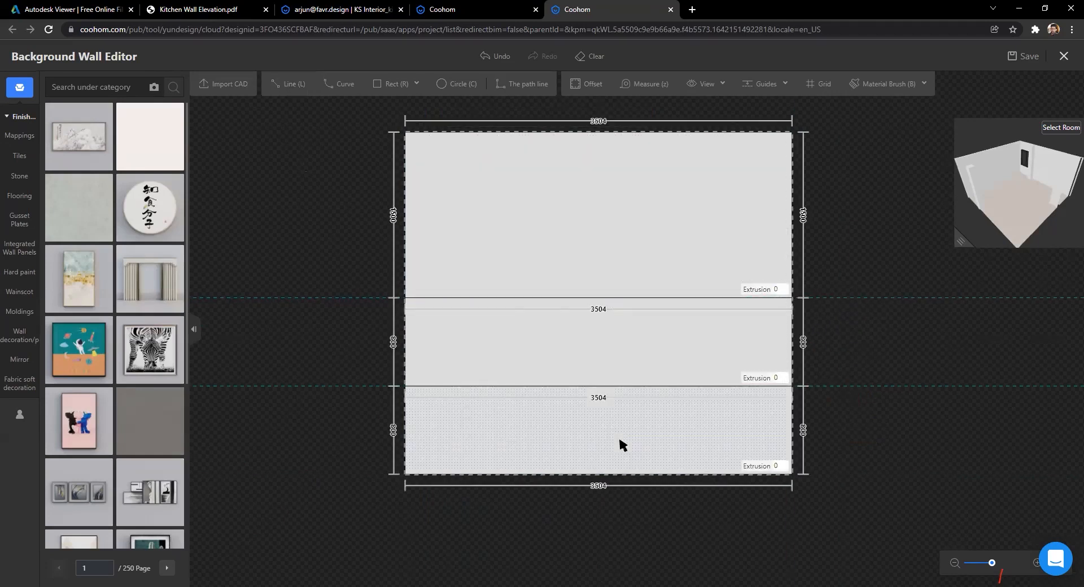
pyautogui.scroll(2, 621, 443)
pyautogui.scroll(-3, 491, 367)
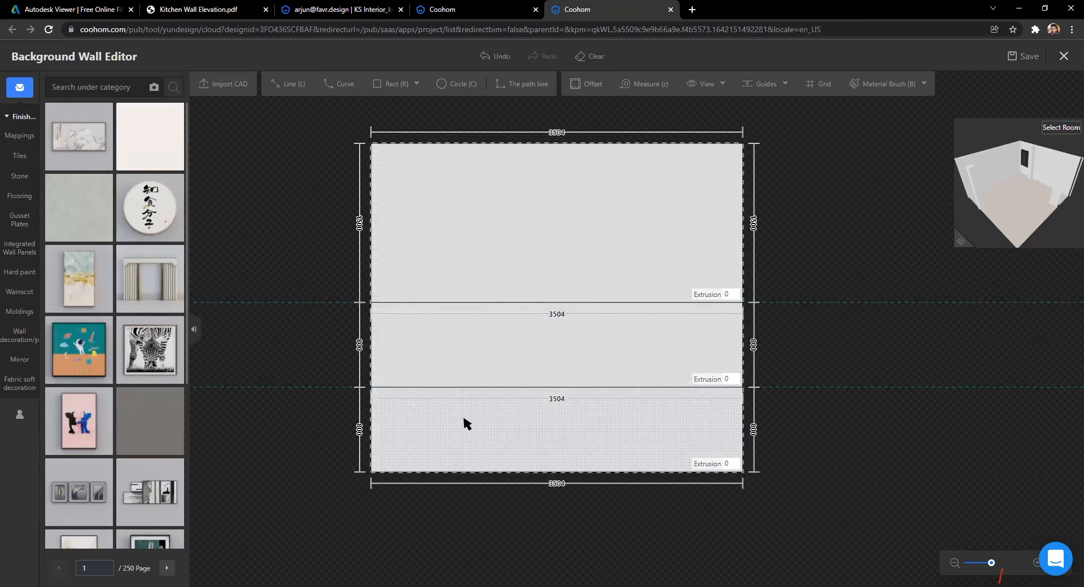
# Step: Browse the personal uploads and the Tiles catalogue for the dado tile
pyautogui.click(19, 415)
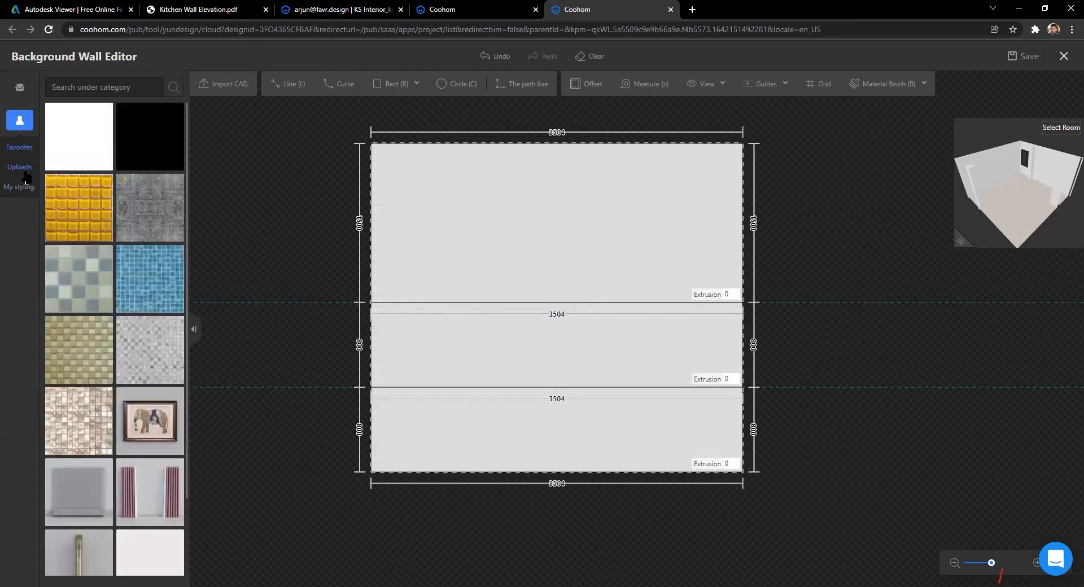
pyautogui.scroll(-1, 120, 285)
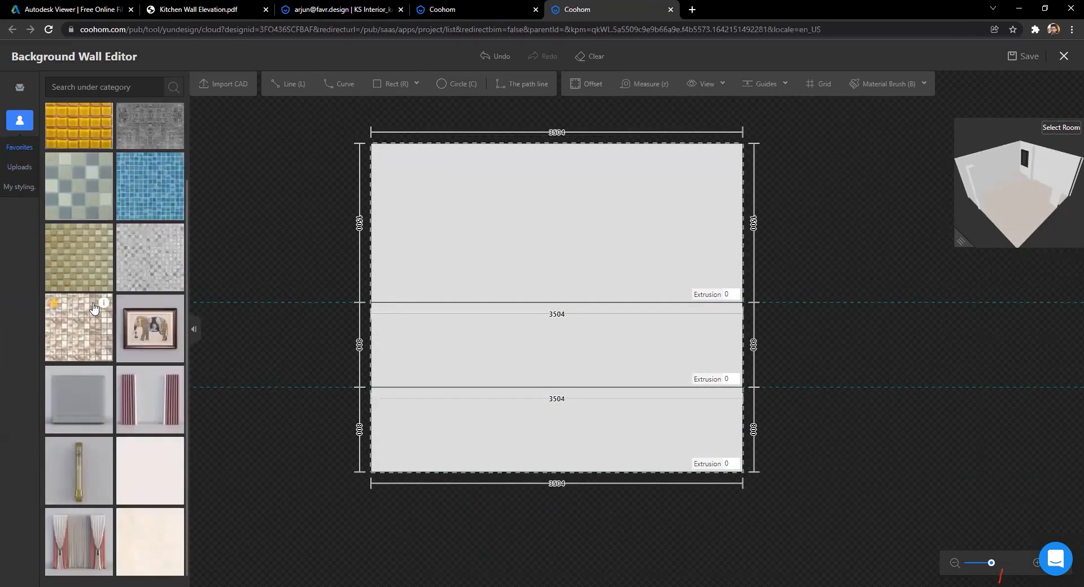
pyautogui.scroll(1, 121, 285)
pyautogui.click(19, 87)
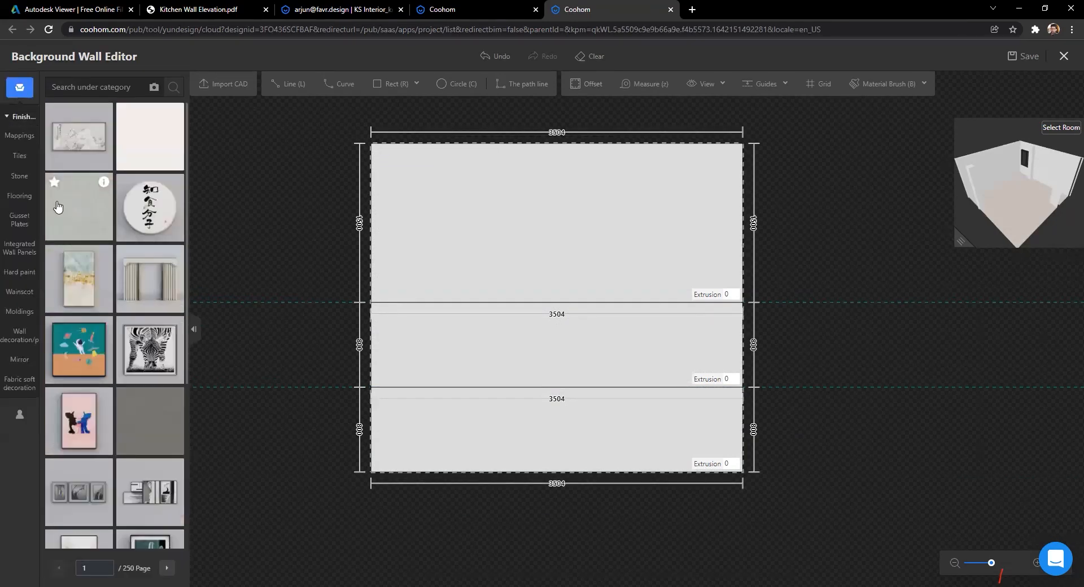
pyautogui.click(34, 161)
pyautogui.scroll(-5, 111, 393)
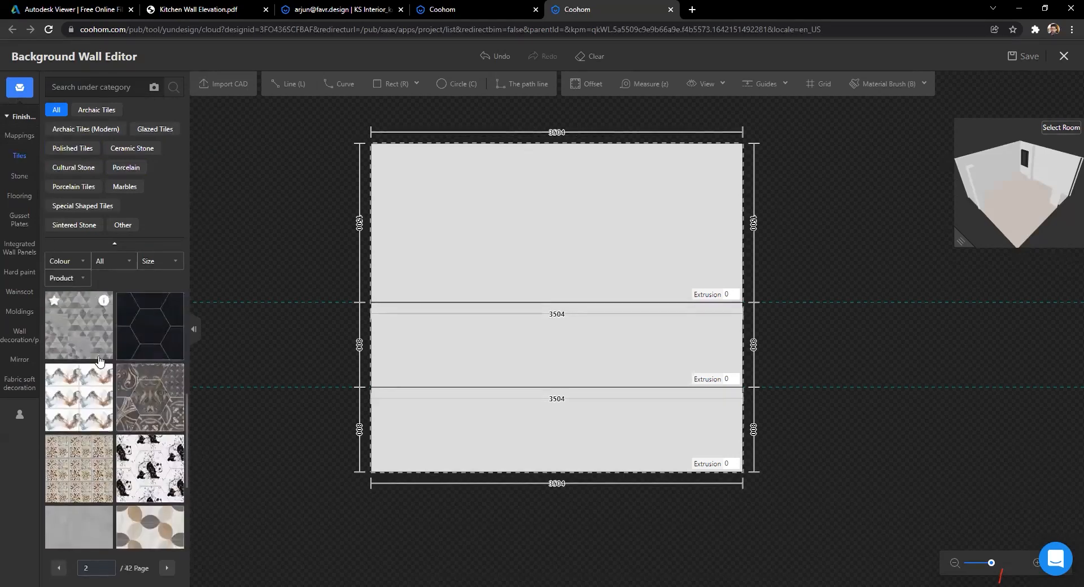
pyautogui.scroll(-5, 111, 394)
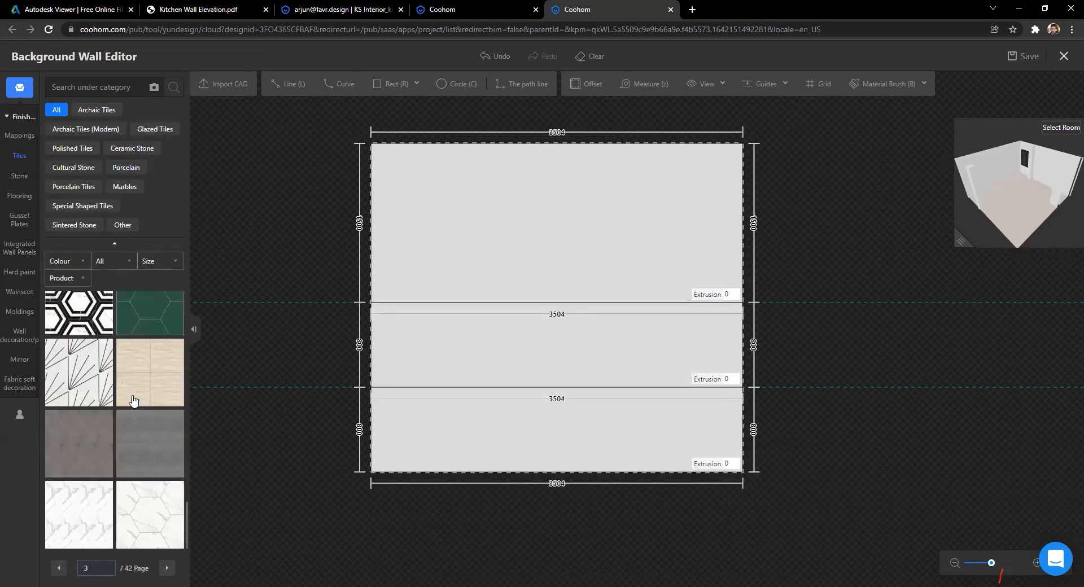
pyautogui.scroll(3, 155, 335)
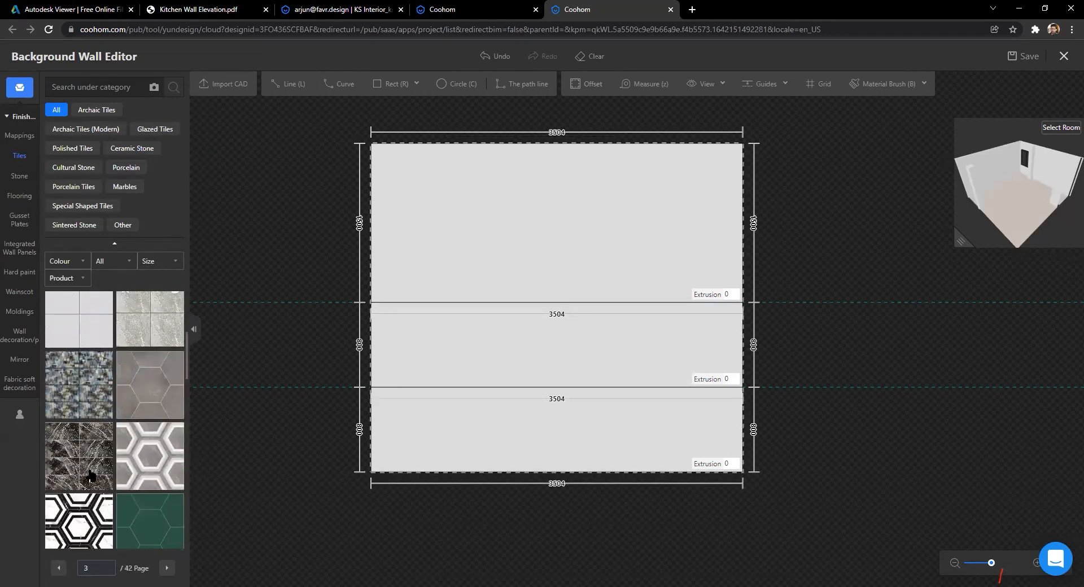
# Step: Apply the uploaded KSinterior_Dadotiles pattern (400×406 mm) to the back wall's middle band
pyautogui.click(19, 414)
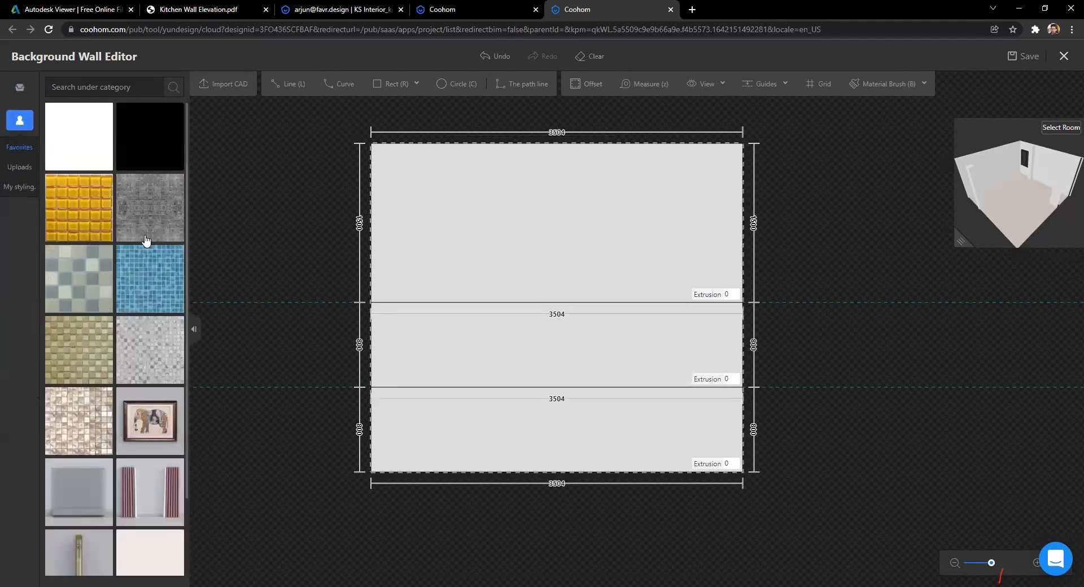
pyautogui.moveTo(103, 138)
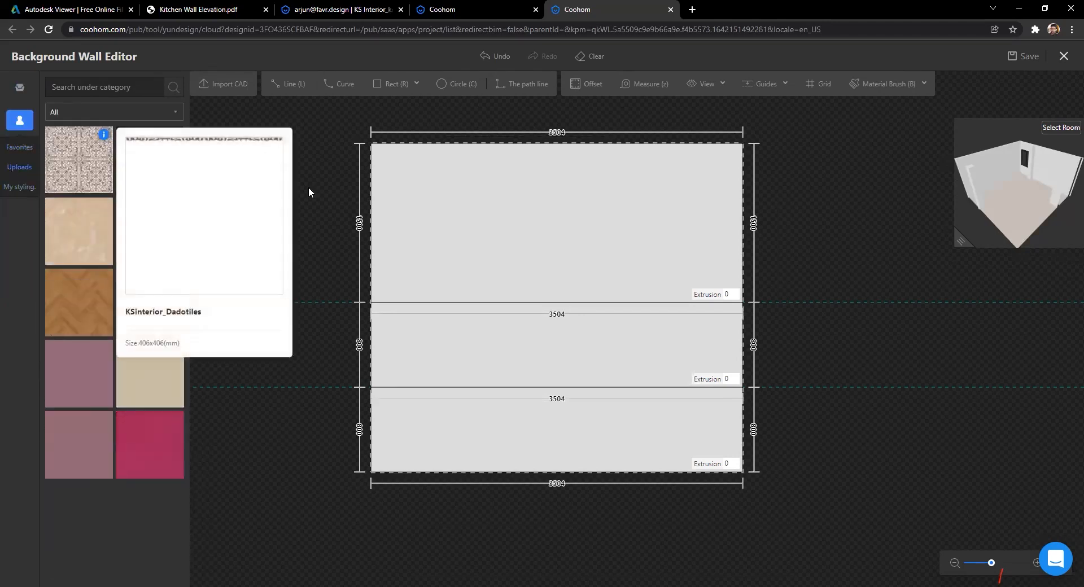
pyautogui.moveTo(426, 345); pyautogui.dragTo(445, 343)
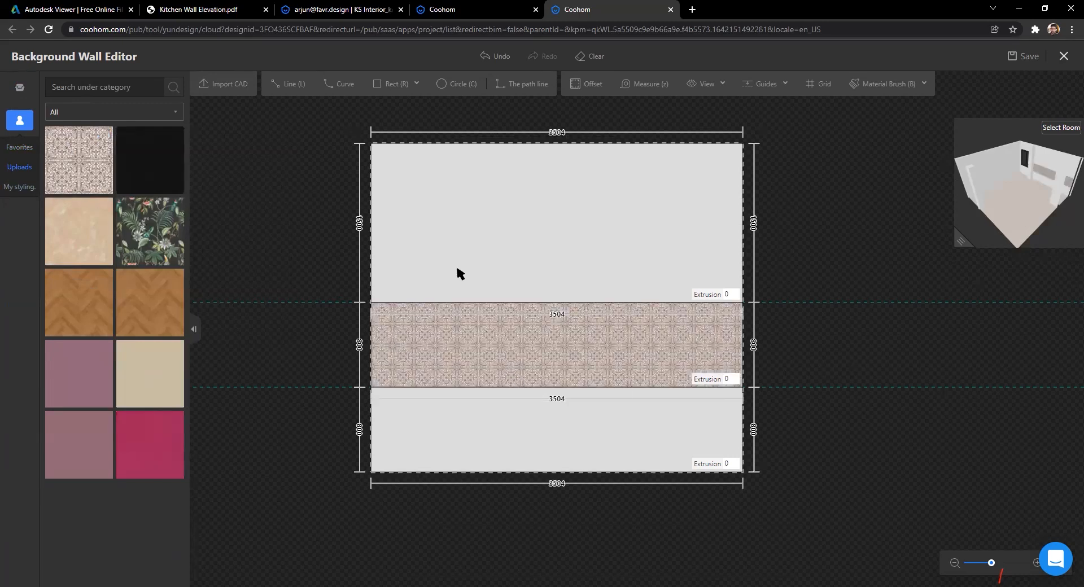
pyautogui.scroll(1, 750, 394)
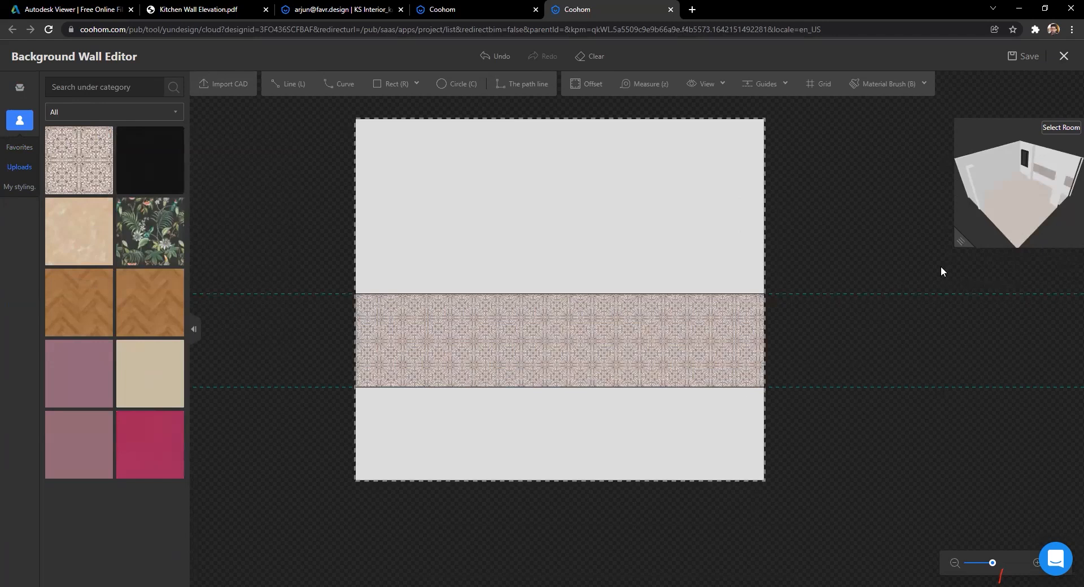
pyautogui.scroll(1, 920, 253)
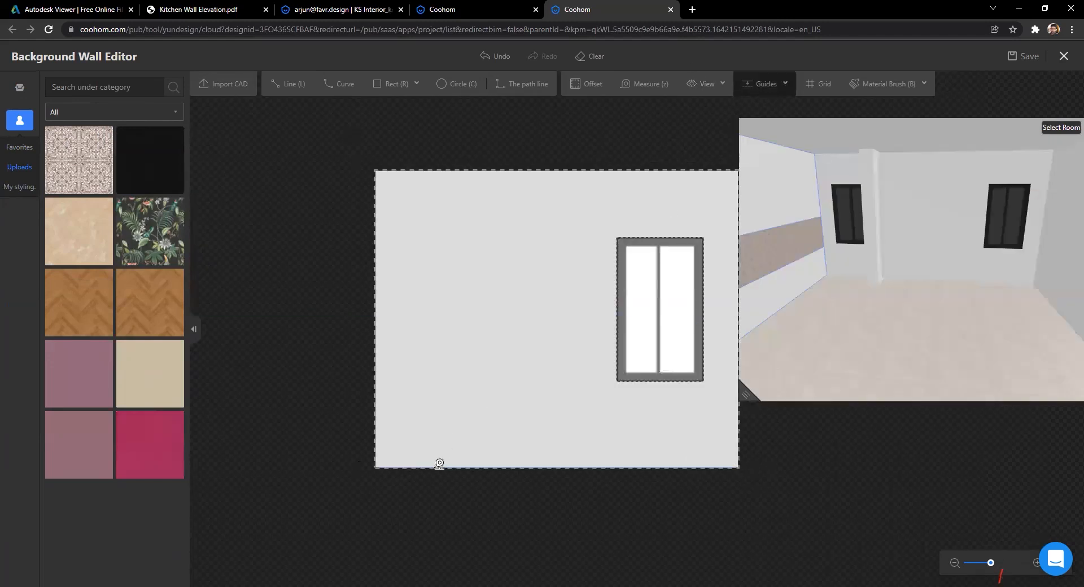
# Step: Select the window wall and add guides at 800 mm and higher up
pyautogui.click(438, 460)
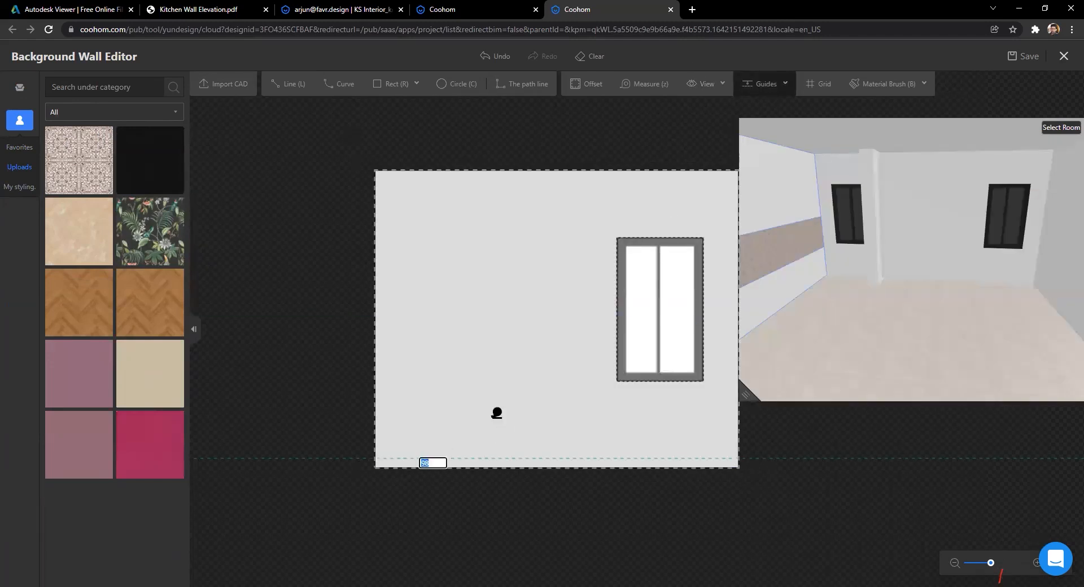
pyautogui.write('800')
pyautogui.press('Return')
pyautogui.click(435, 461)
pyautogui.click(455, 316)
# Step: Draw dividing lines along both guides and apply the dado tile to the middle band
pyautogui.click(288, 84)
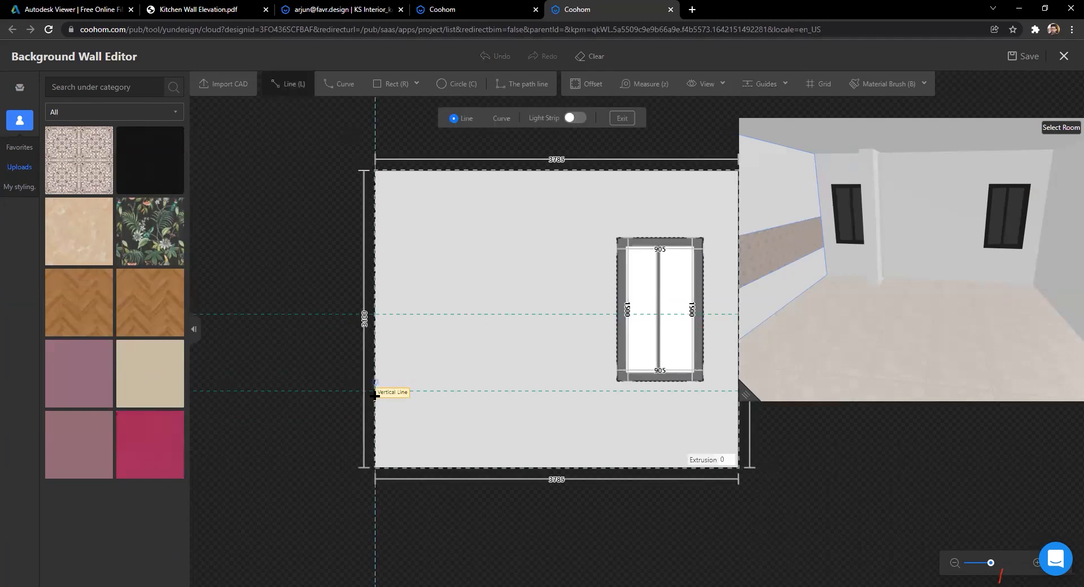
pyautogui.click(375, 391)
pyautogui.click(658, 344)
pyautogui.rightClick(669, 435)
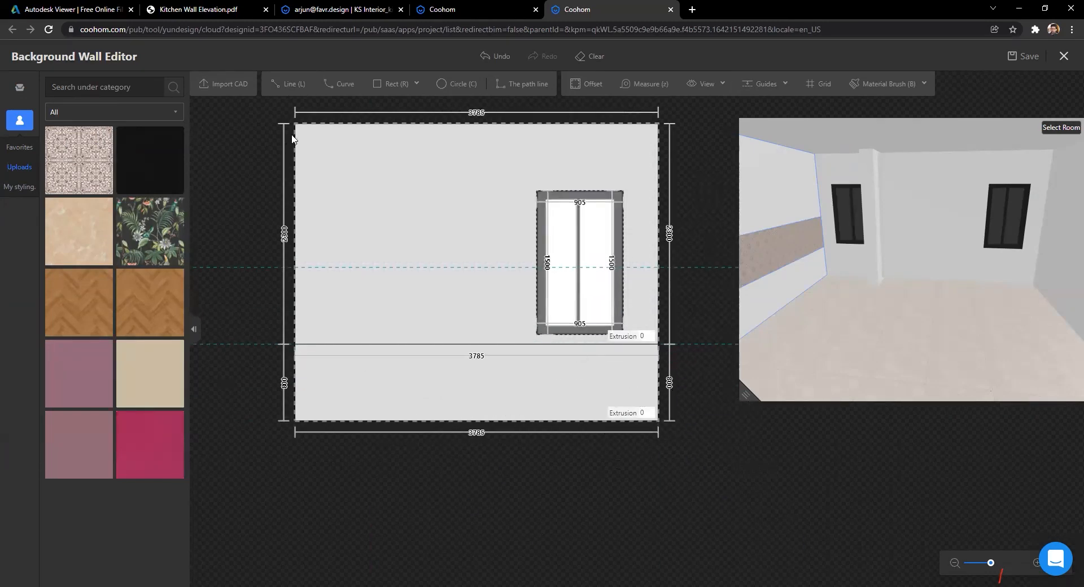
pyautogui.press('l')
pyautogui.click(296, 267)
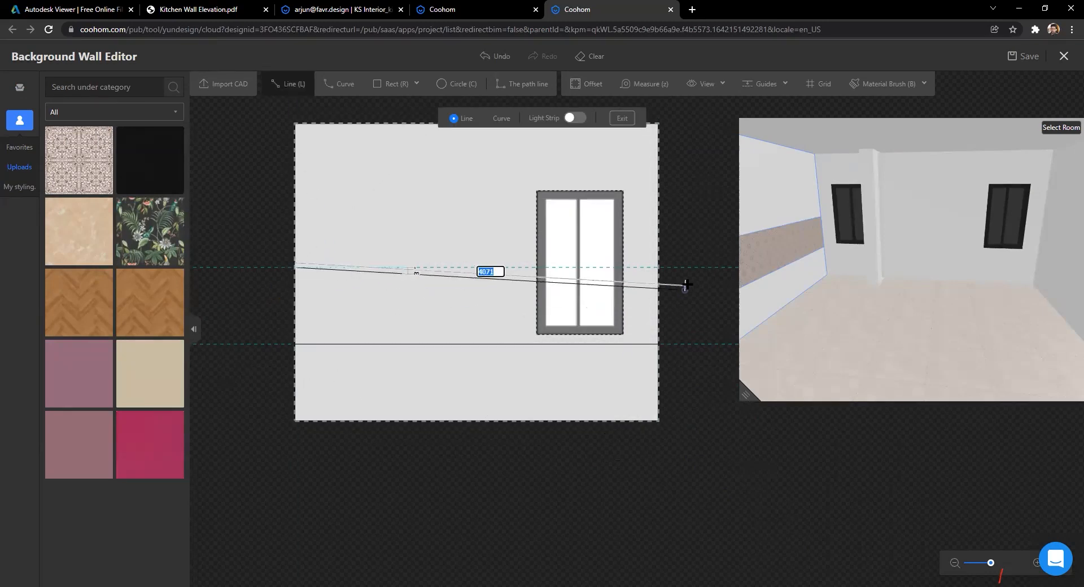
pyautogui.click(695, 267)
pyautogui.rightClick(697, 314)
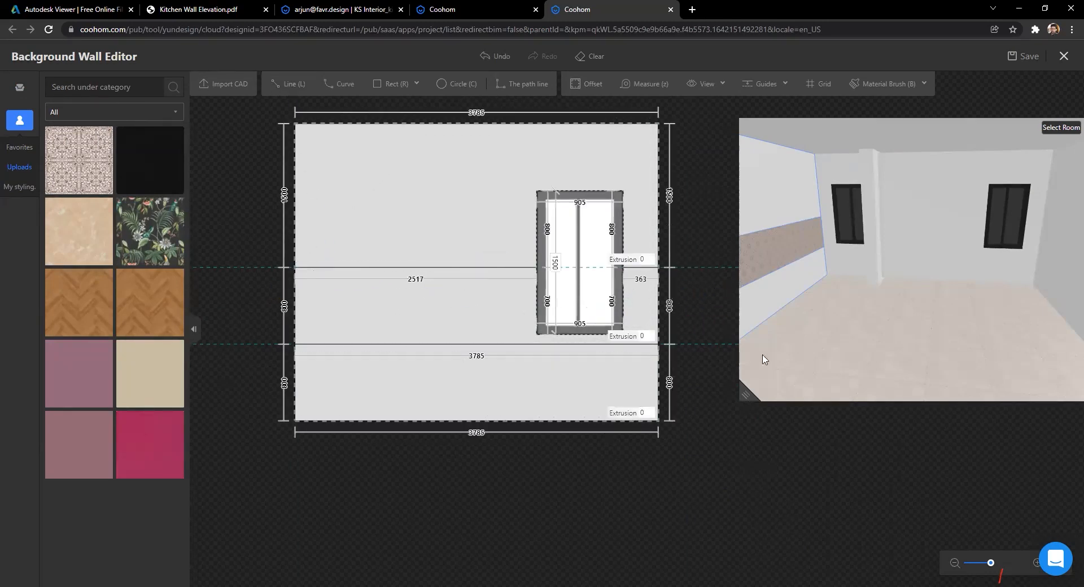
pyautogui.moveTo(79, 161); pyautogui.dragTo(372, 327)
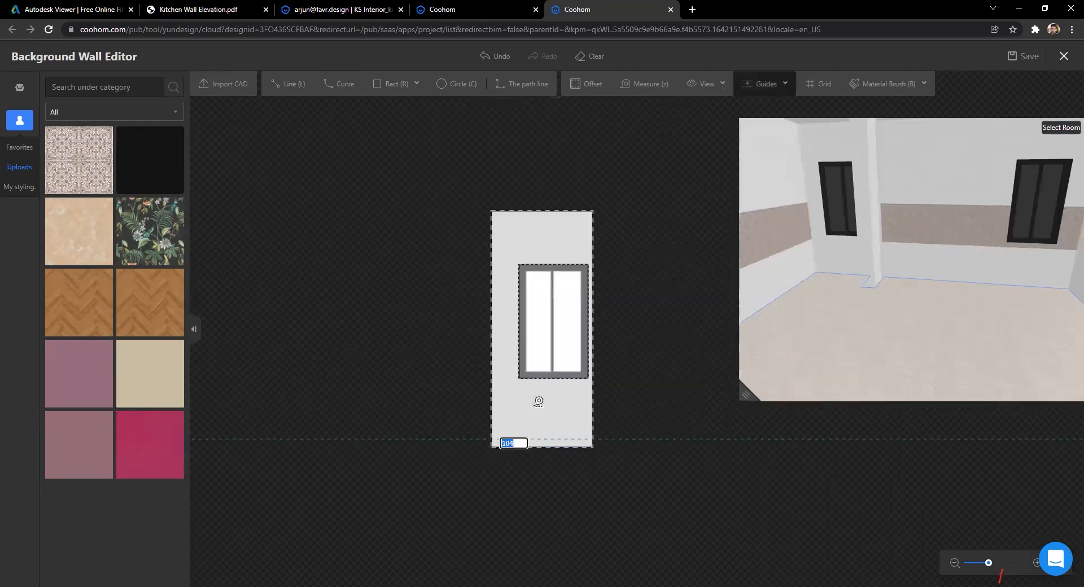
# Step: Fix the 800 mm guide and draw lower and upper dividing lines up to the window
pyautogui.press('Return')
pyautogui.press('Return')
pyautogui.click(286, 83)
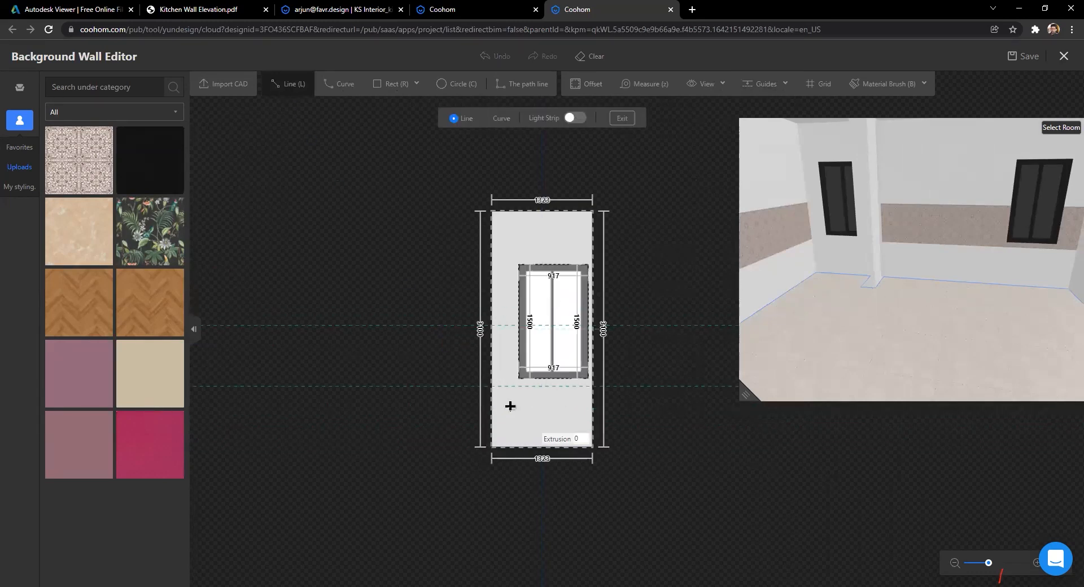
pyautogui.click(493, 387)
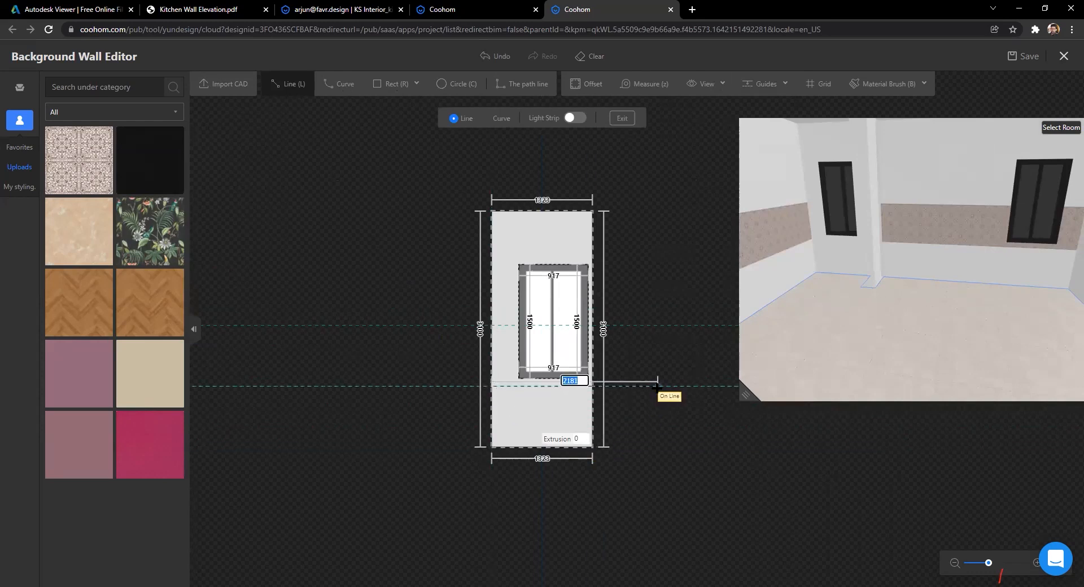
pyautogui.click(657, 387)
pyautogui.click(489, 326)
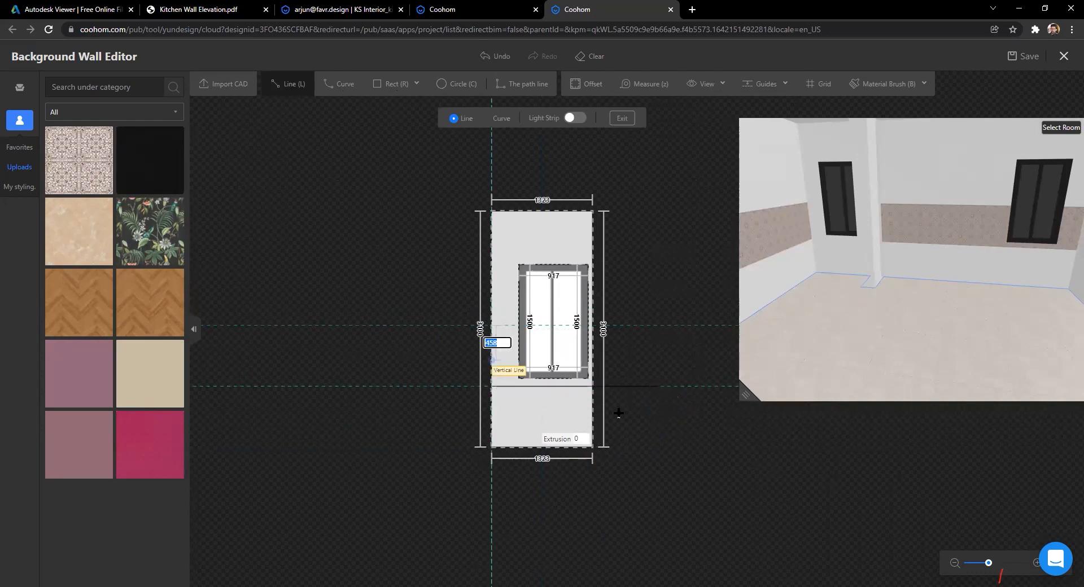
pyautogui.click(672, 326)
pyautogui.press('Escape')
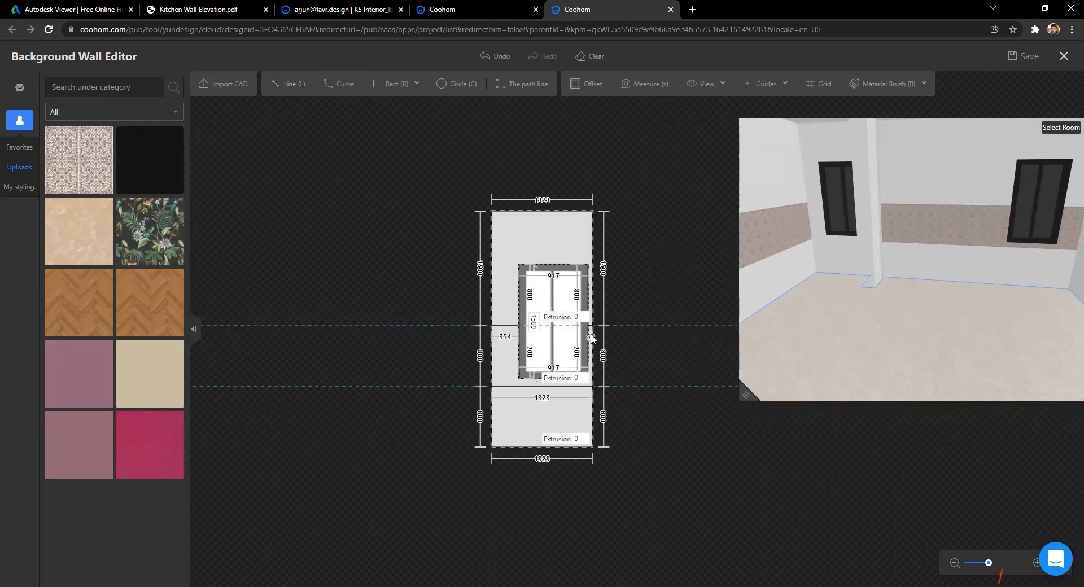
# Step: Tile the wall's middle band and check the left wall in the 3D preview
pyautogui.moveTo(85, 164); pyautogui.dragTo(507, 355)
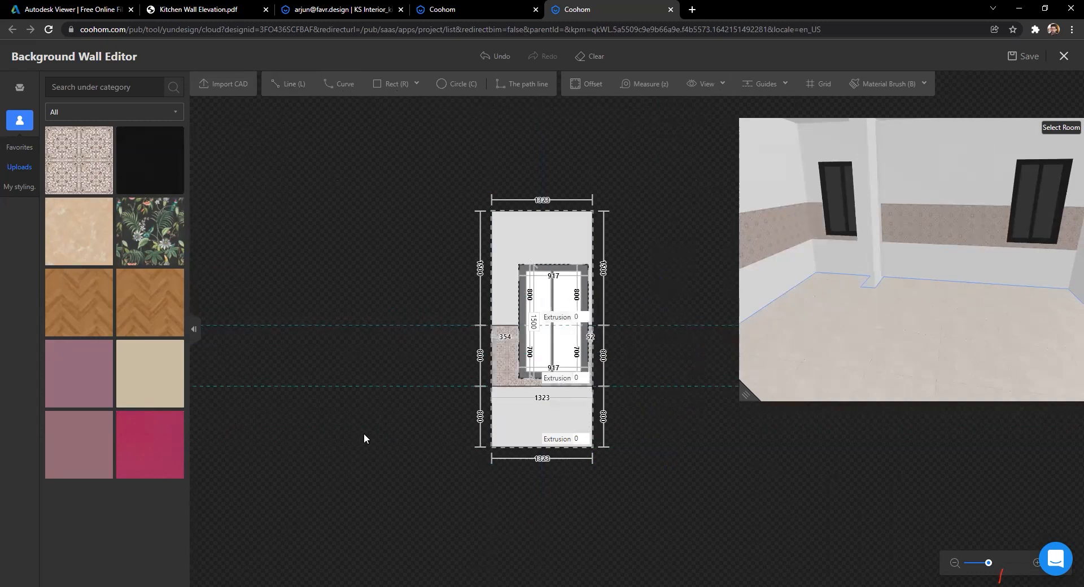
pyautogui.moveTo(977, 336); pyautogui.dragTo(889, 338)
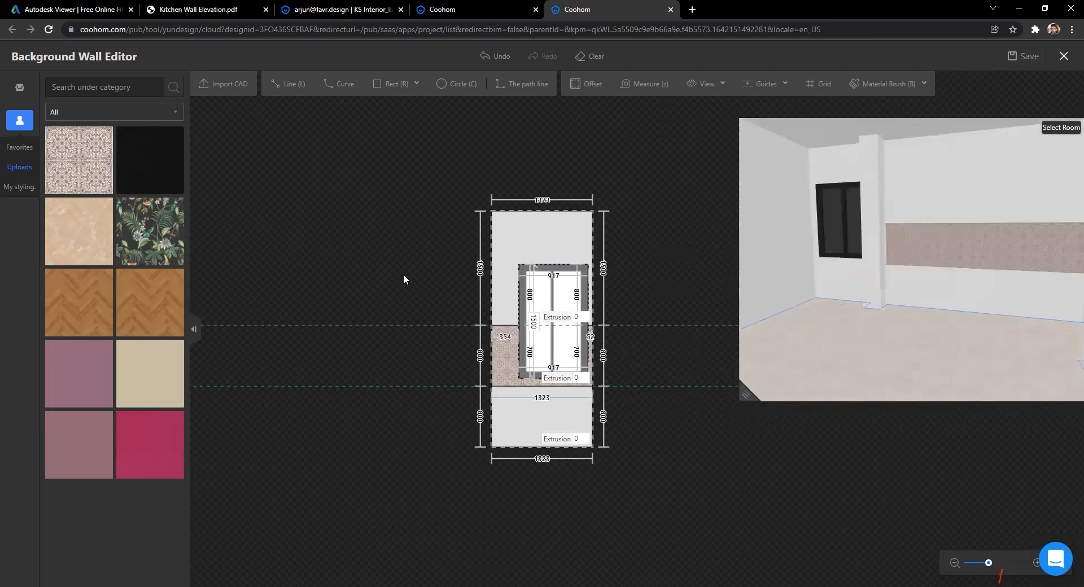
pyautogui.press('t')
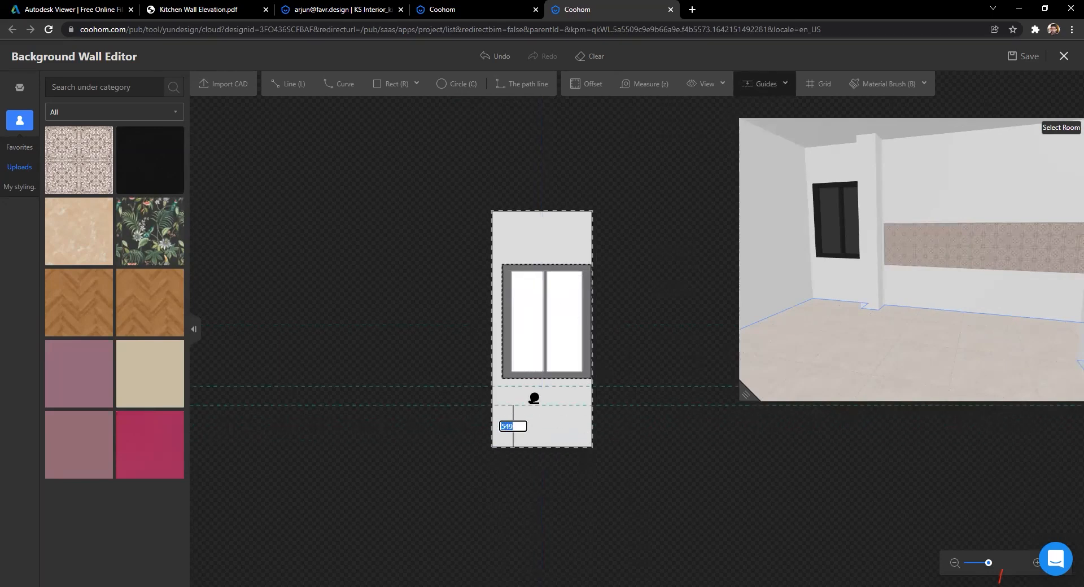
# Step: Draw two dividing lines from the wall's left edge to the 1181 mm window
pyautogui.click(279, 84)
pyautogui.click(490, 382)
pyautogui.click(679, 386)
pyautogui.click(482, 322)
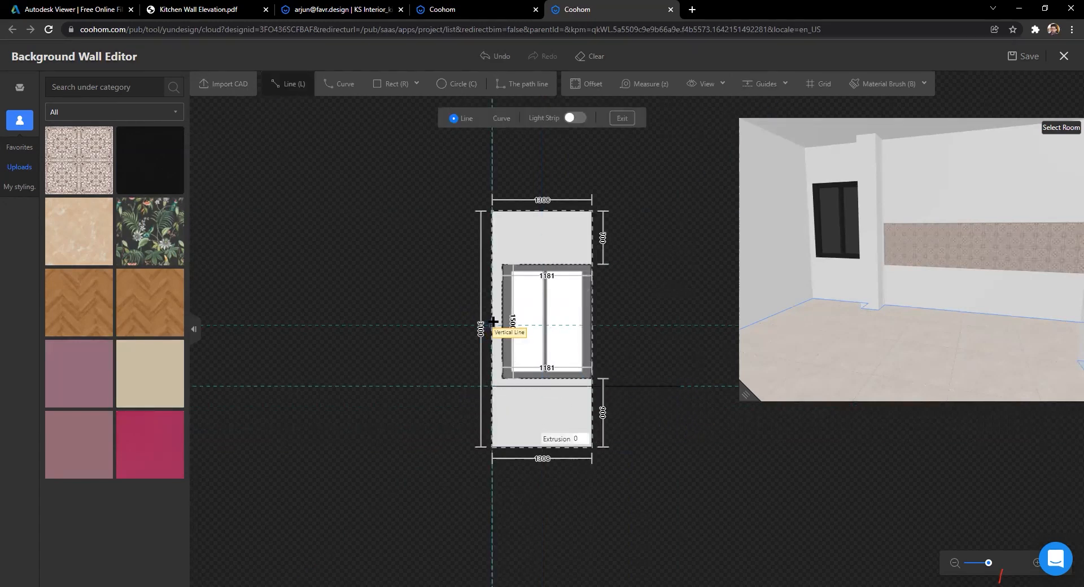
pyautogui.click(705, 329)
pyautogui.press('Escape')
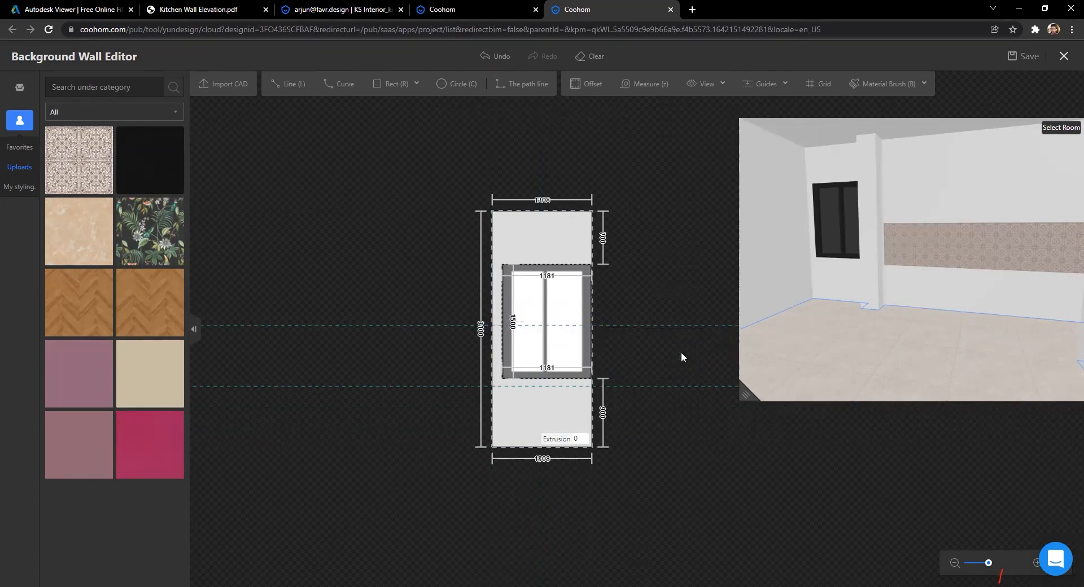
# Step: Tile the section beside the window and open the narrow pillar face
pyautogui.scroll(5, 564, 419)
pyautogui.moveTo(119, 212); pyautogui.dragTo(412, 274)
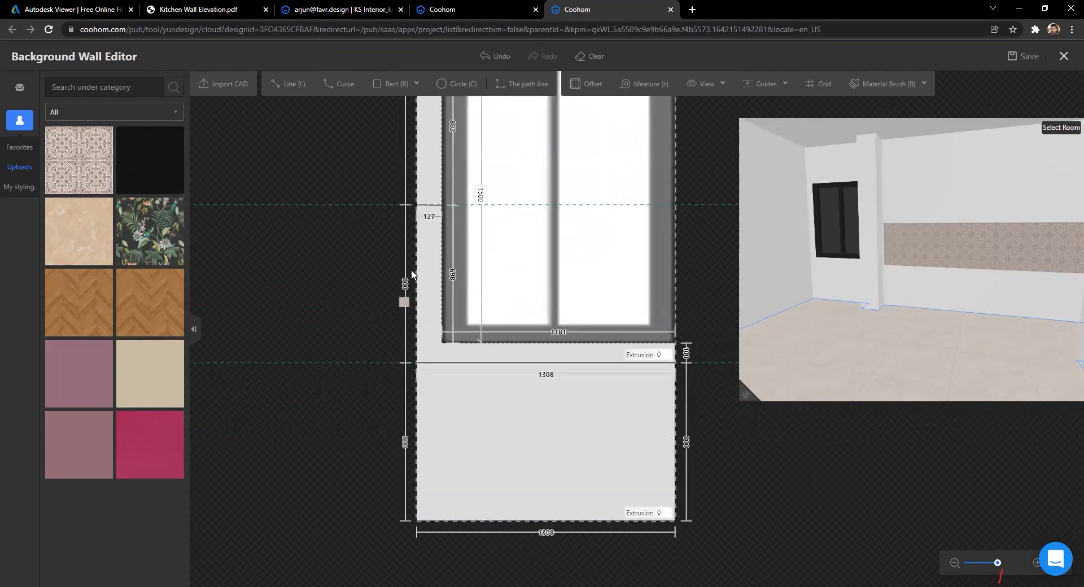
pyautogui.moveTo(395, 377); pyautogui.dragTo(425, 350)
pyautogui.scroll(-2, 333, 351)
pyautogui.moveTo(873, 350); pyautogui.dragTo(811, 259)
pyautogui.click(813, 246)
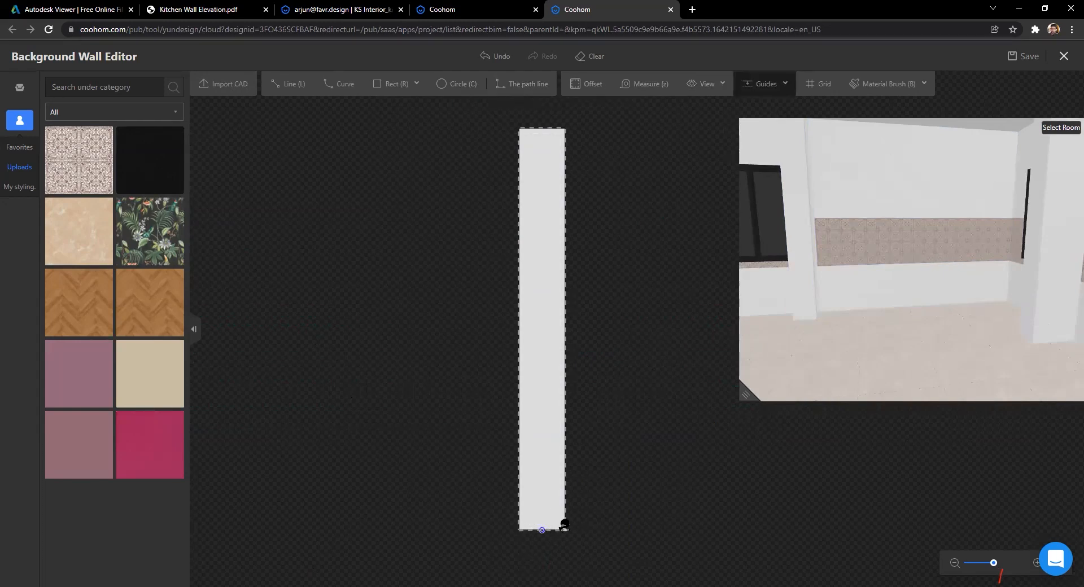
# Step: Add guides at 800 and higher on the pillar face and draw a line along one
pyautogui.moveTo(560, 525); pyautogui.dragTo(553, 439)
pyautogui.write('800')
pyautogui.press('Return')
pyautogui.moveTo(584, 442); pyautogui.dragTo(565, 388)
pyautogui.press('l')
pyautogui.click(520, 323)
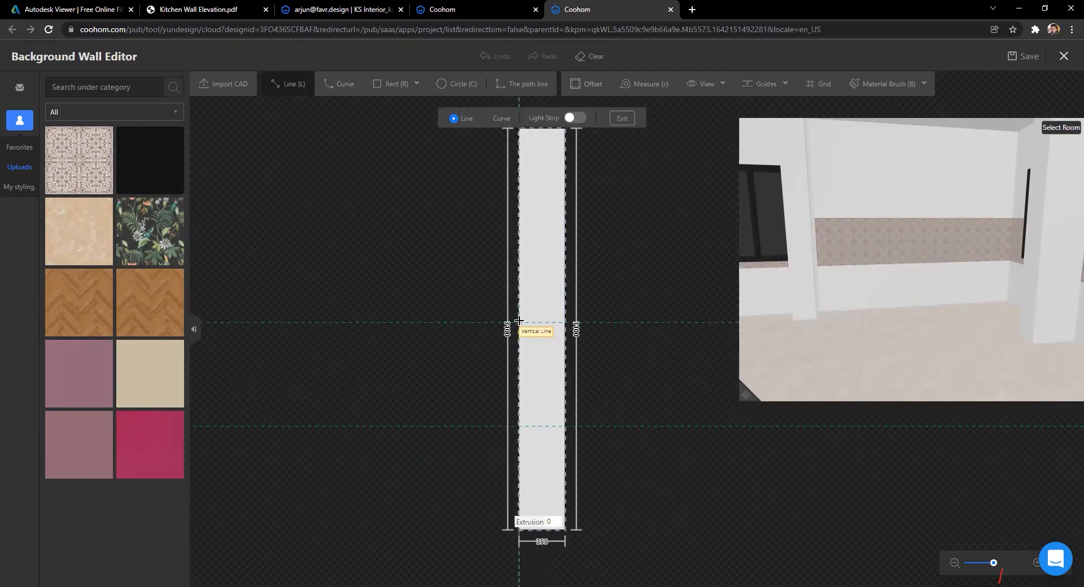
pyautogui.click(635, 324)
pyautogui.press('Escape')
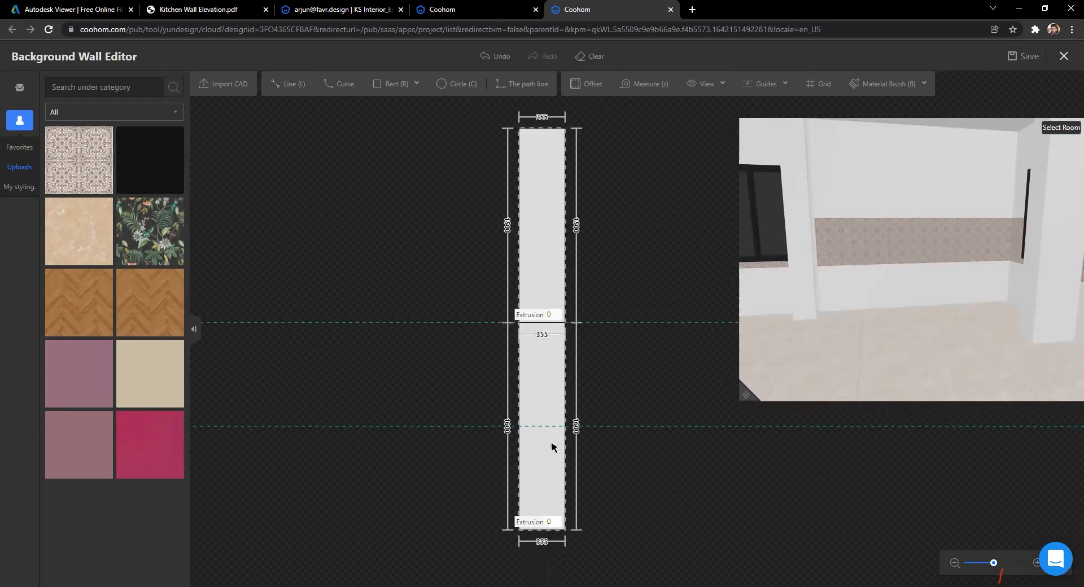
# Step: Draw the lower dividing line and tile the pillar face's middle section
pyautogui.click(292, 91)
pyautogui.scroll(3, 496, 438)
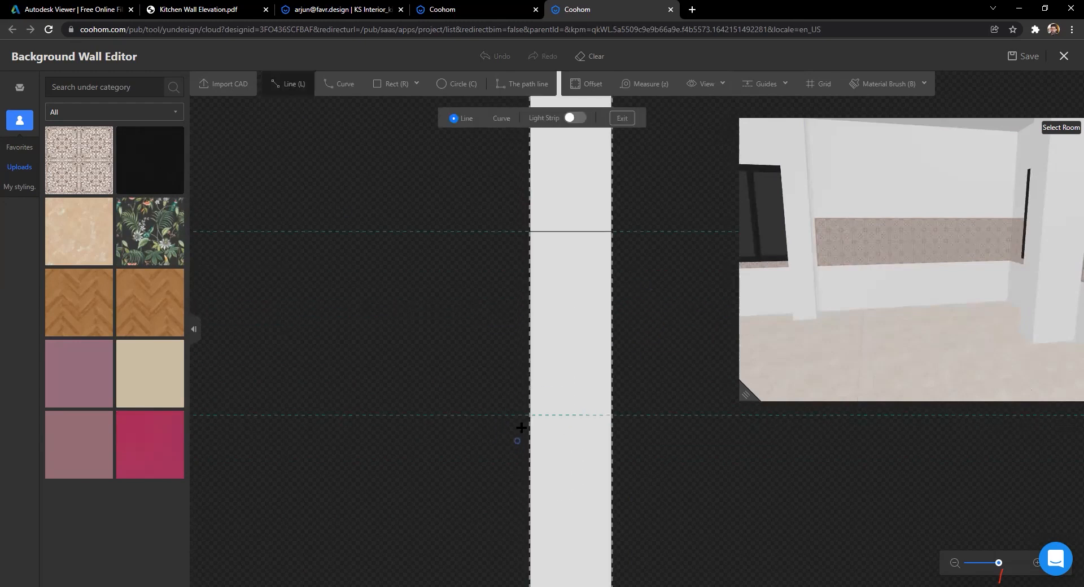
pyautogui.click(529, 415)
pyautogui.click(670, 415)
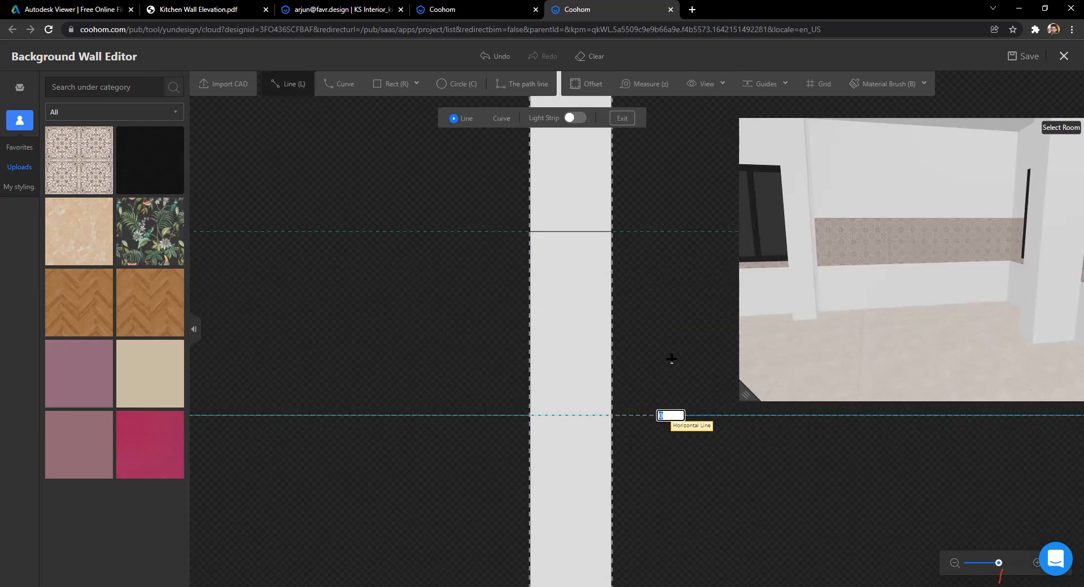
pyautogui.press('Escape')
pyautogui.scroll(-2, 389, 328)
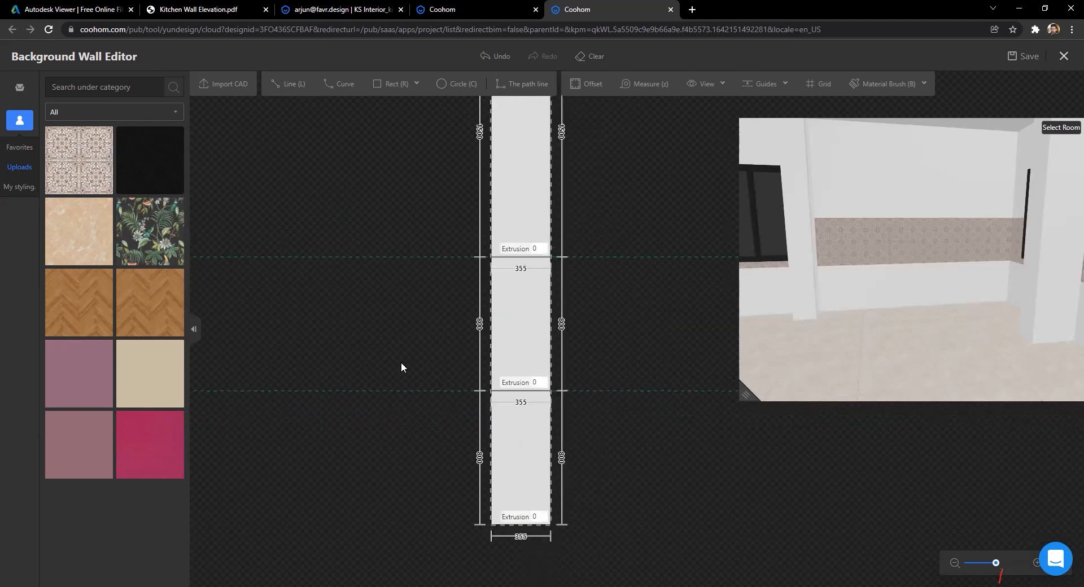
pyautogui.moveTo(89, 173); pyautogui.dragTo(491, 402)
pyautogui.moveTo(523, 304); pyautogui.dragTo(523, 304)
# Step: Open the next pillar face and place guides at 800 and 1600
pyautogui.moveTo(802, 305); pyautogui.dragTo(976, 256)
pyautogui.click(964, 233)
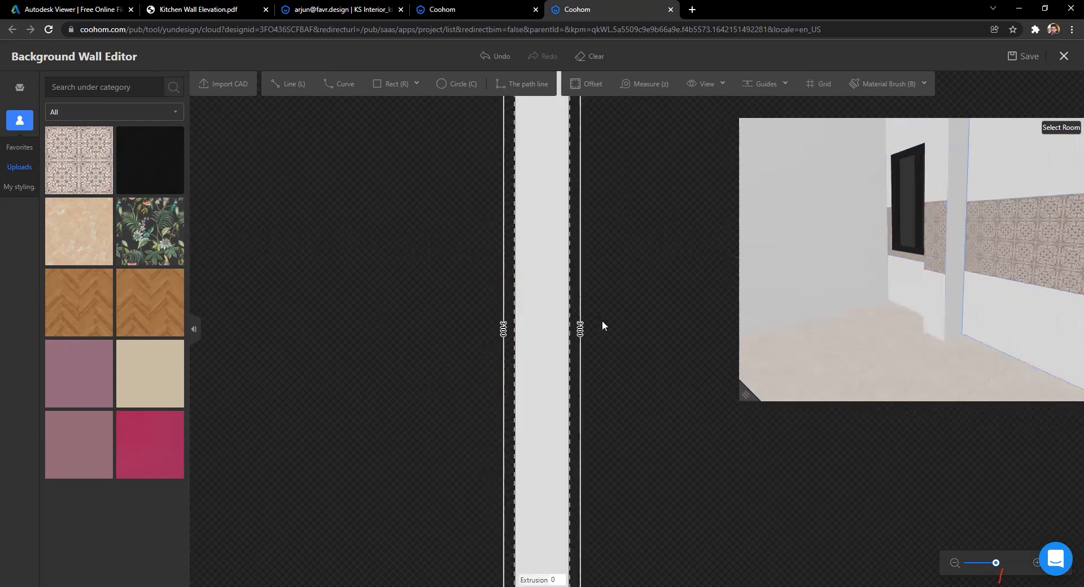
pyautogui.click(741, 81)
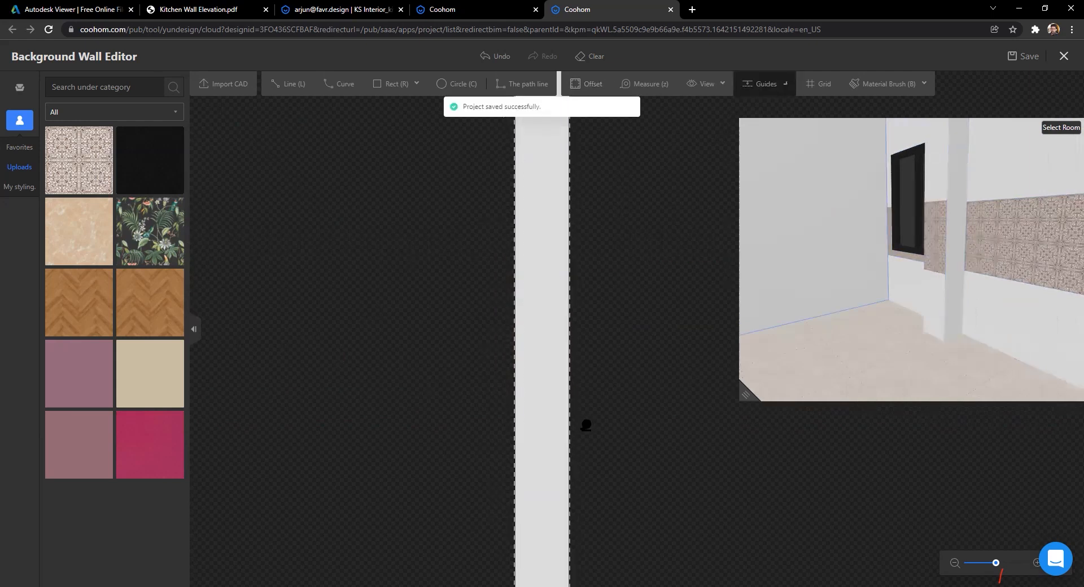
pyautogui.scroll(-2, 640, 459)
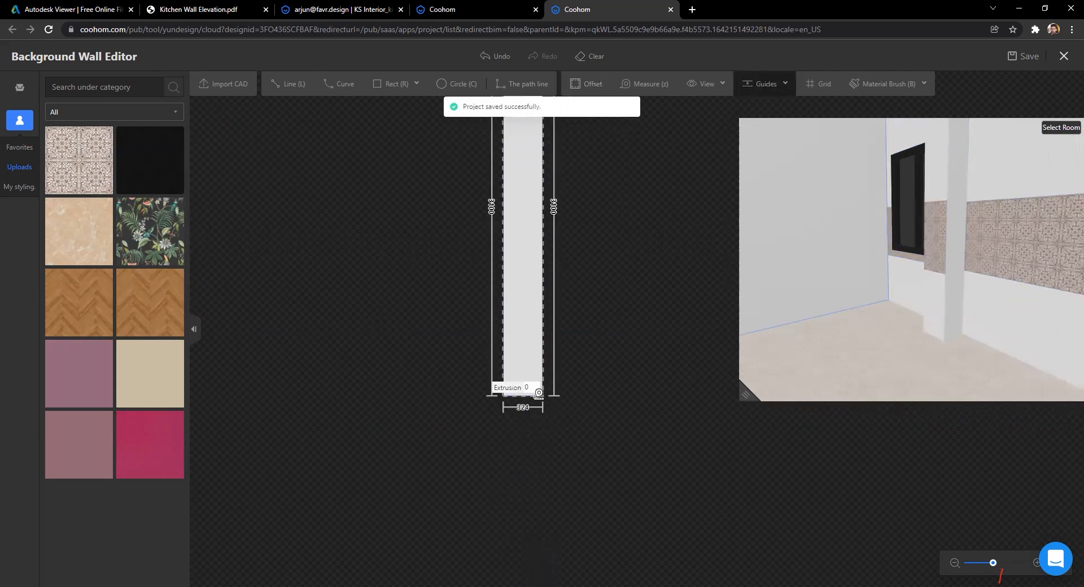
pyautogui.moveTo(539, 393); pyautogui.dragTo(537, 296)
pyautogui.click(536, 297)
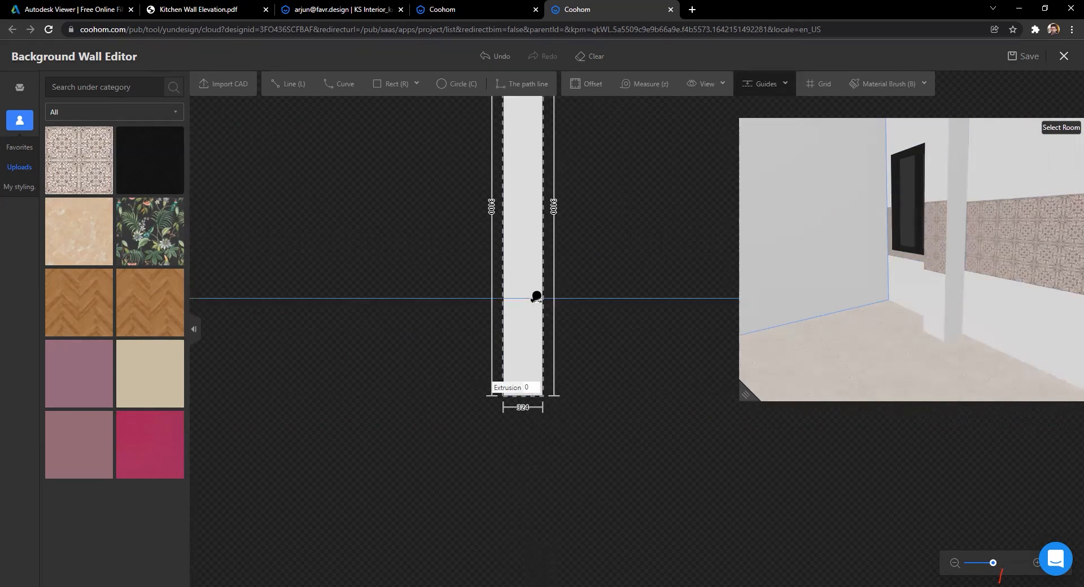
pyautogui.scroll(3, 548, 390)
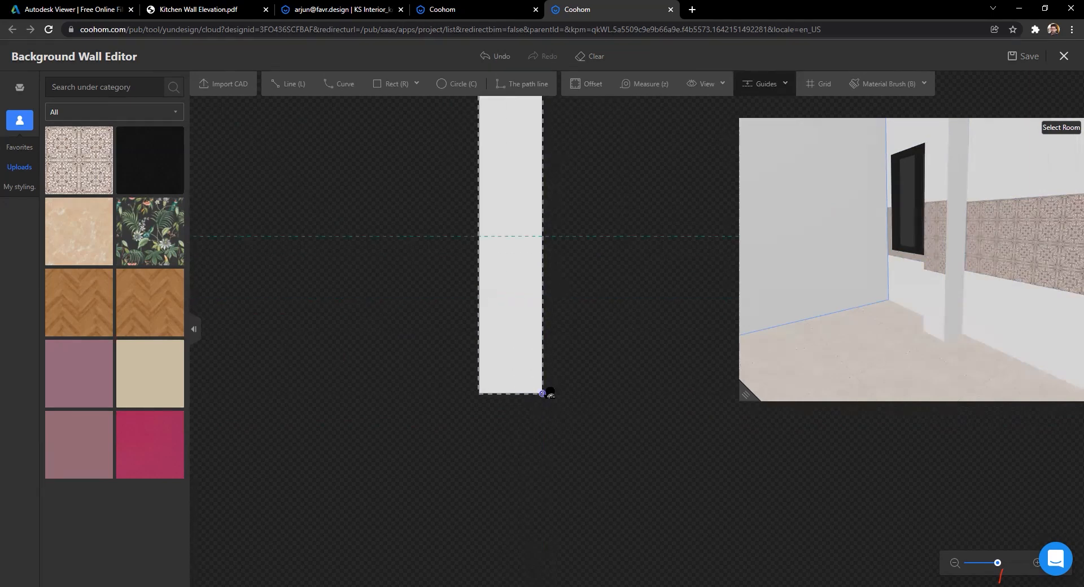
pyautogui.moveTo(547, 359); pyautogui.dragTo(545, 217)
pyautogui.write('1600')
pyautogui.press('Return')
pyautogui.scroll(-2, 515, 244)
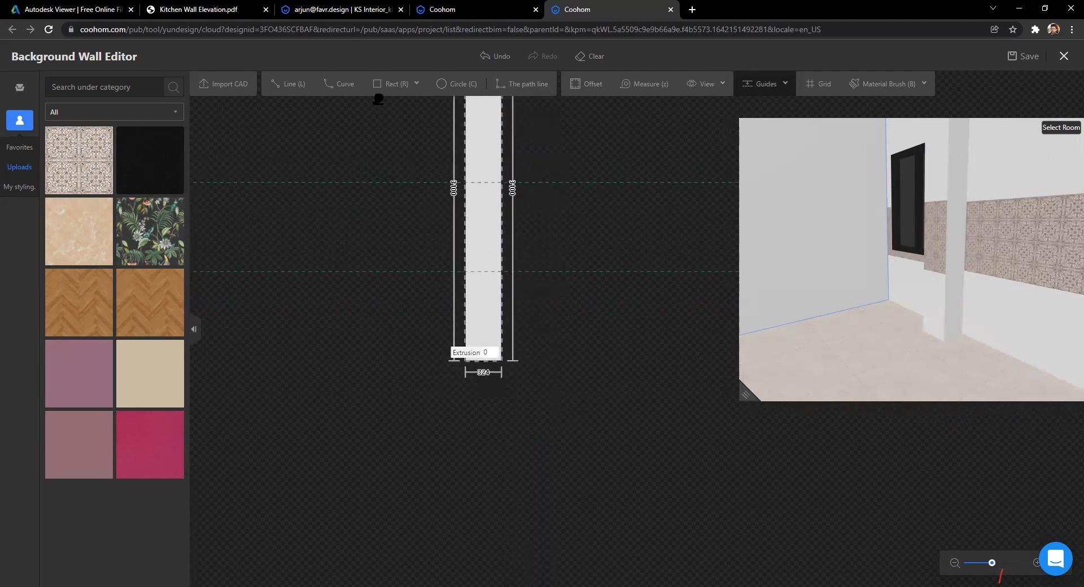
# Step: Draw the dividing line across this face and tile its middle band
pyautogui.click(285, 84)
pyautogui.scroll(2, 483, 346)
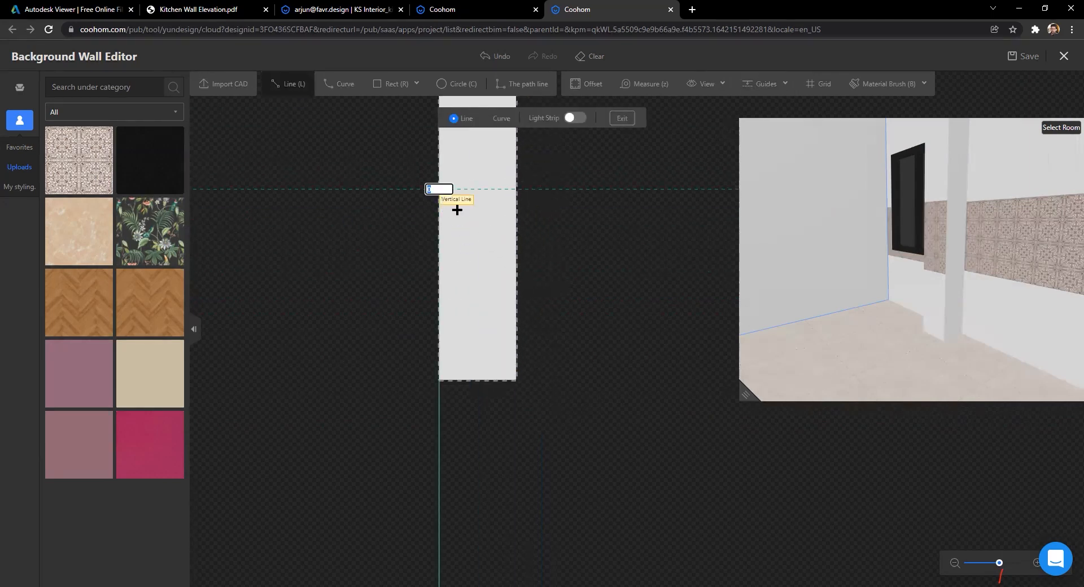
pyautogui.click(567, 189)
pyautogui.press('Escape')
pyautogui.press('Escape')
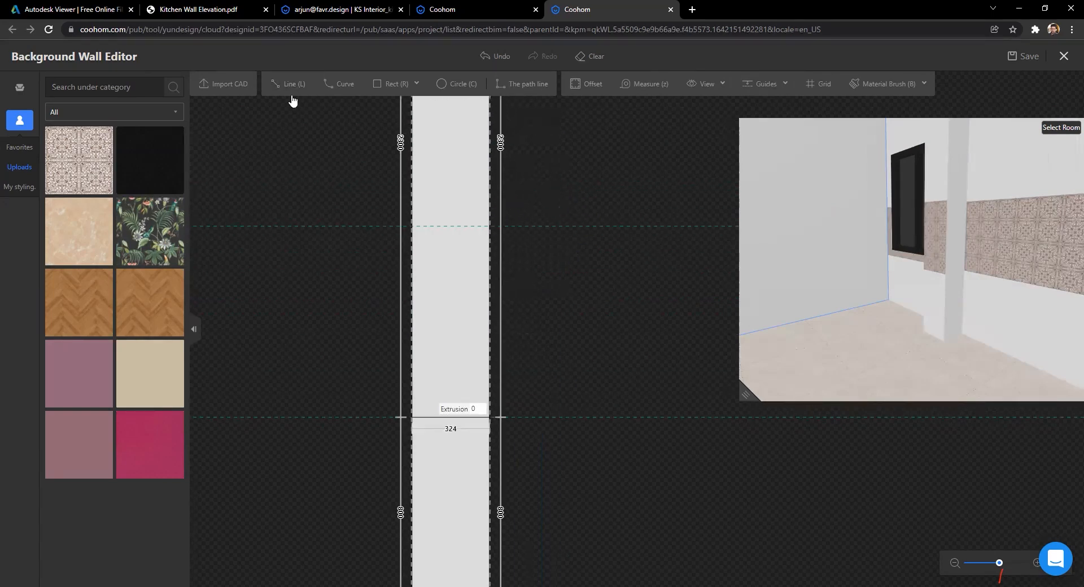
pyautogui.click(289, 85)
pyautogui.click(413, 225)
pyautogui.click(489, 225)
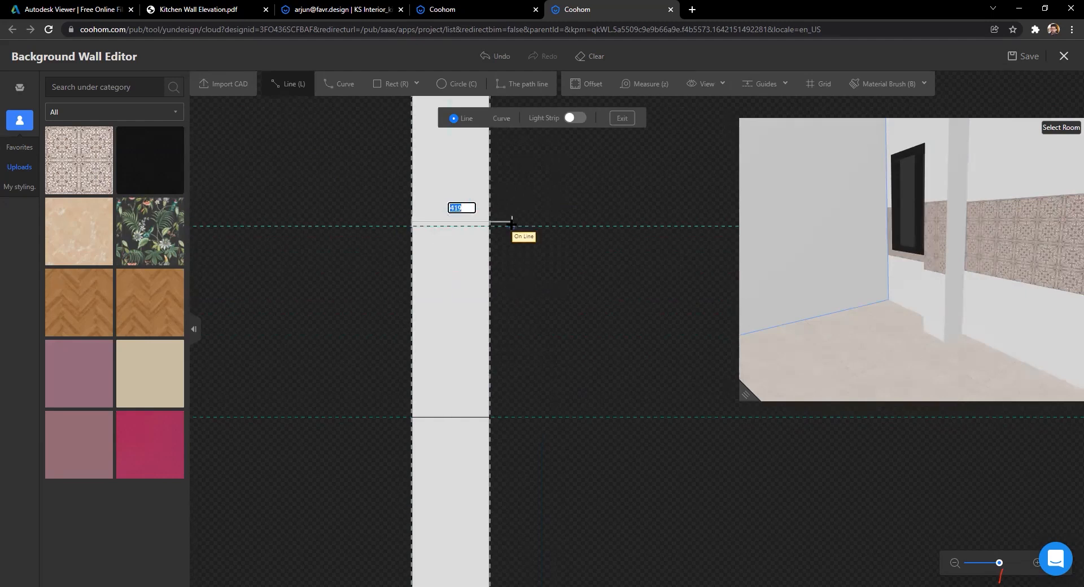
pyautogui.press('Escape')
pyautogui.press('Escape')
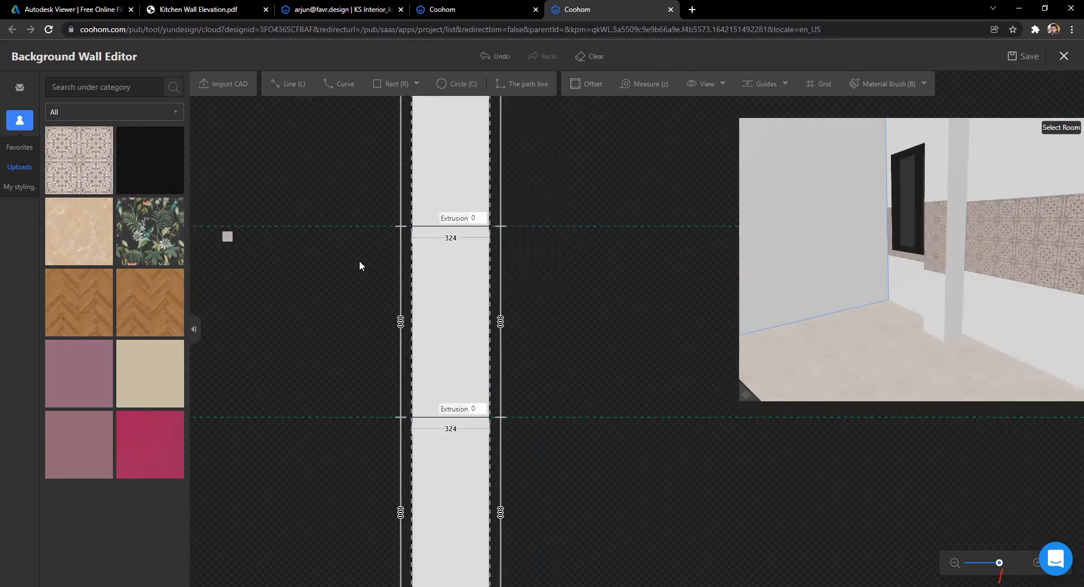
pyautogui.moveTo(425, 277); pyautogui.dragTo(429, 282)
pyautogui.moveTo(841, 315); pyautogui.dragTo(784, 285)
# Step: Open the pillar's side face and place guides at 800 and 1600
pyautogui.click(771, 286)
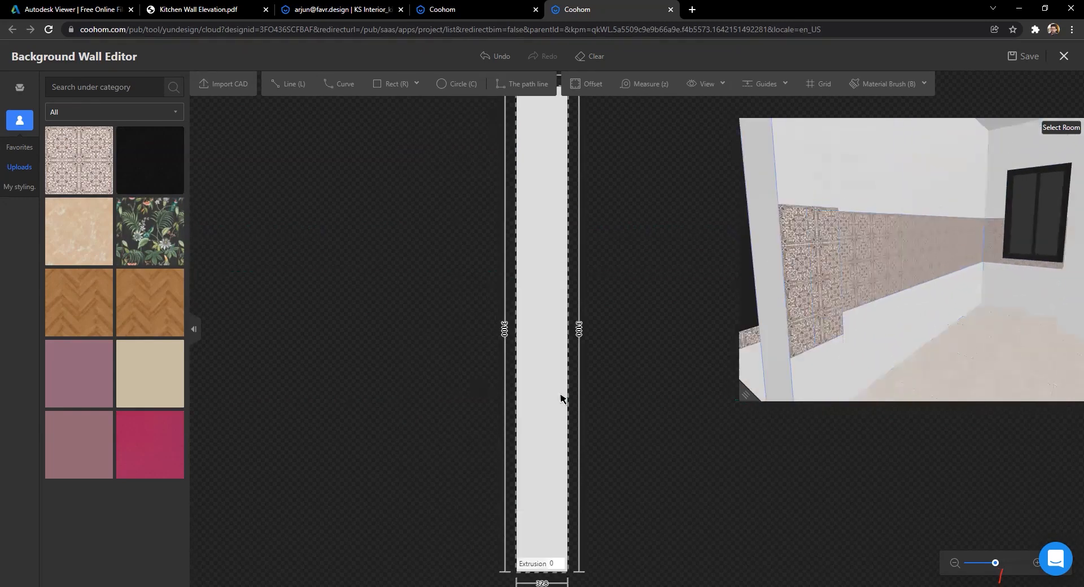
pyautogui.click(775, 88)
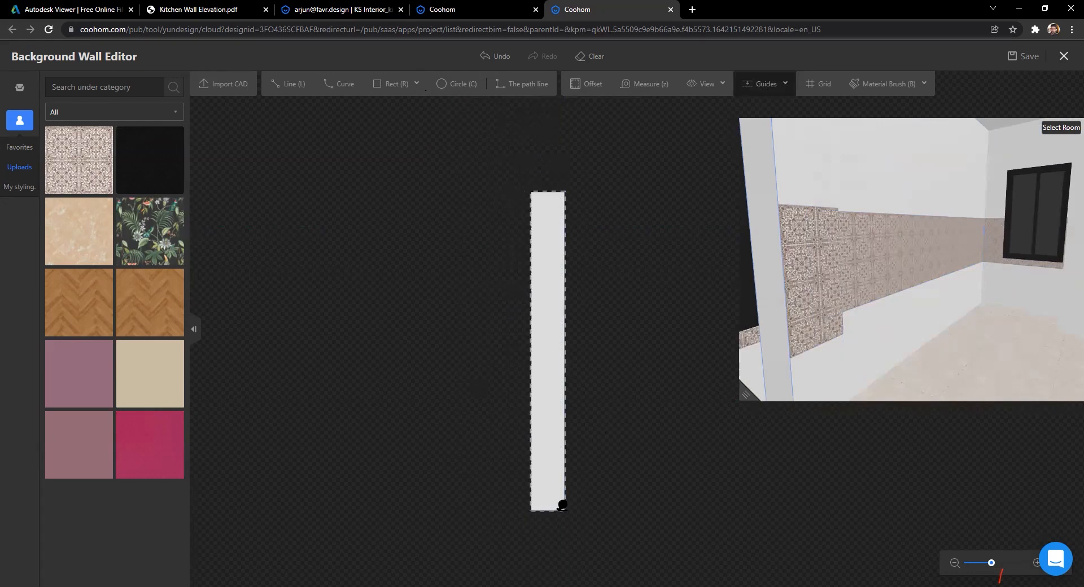
pyautogui.write('800')
pyautogui.press('Return')
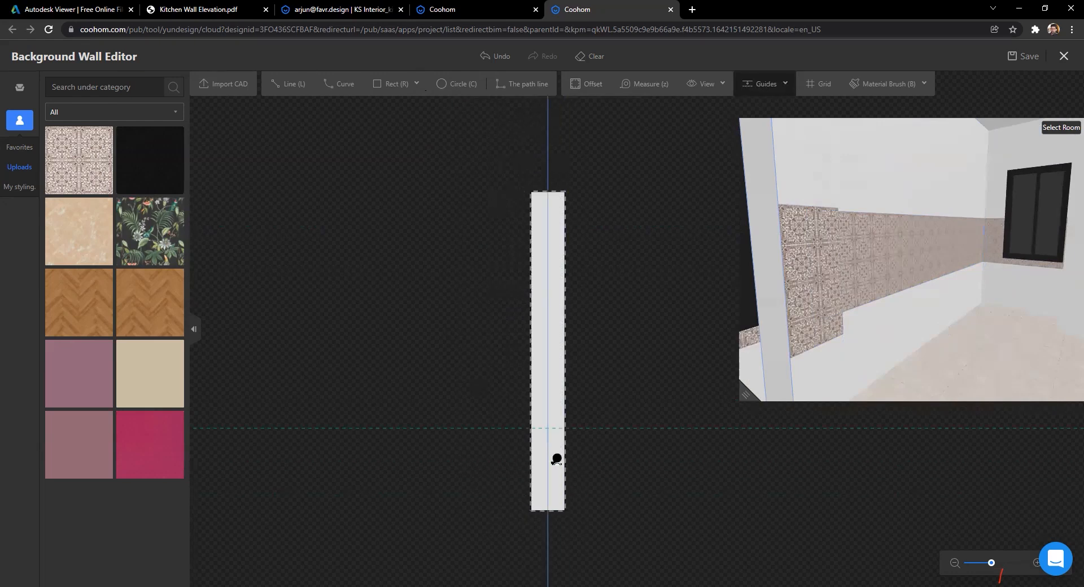
pyautogui.write('1600')
pyautogui.press('Return')
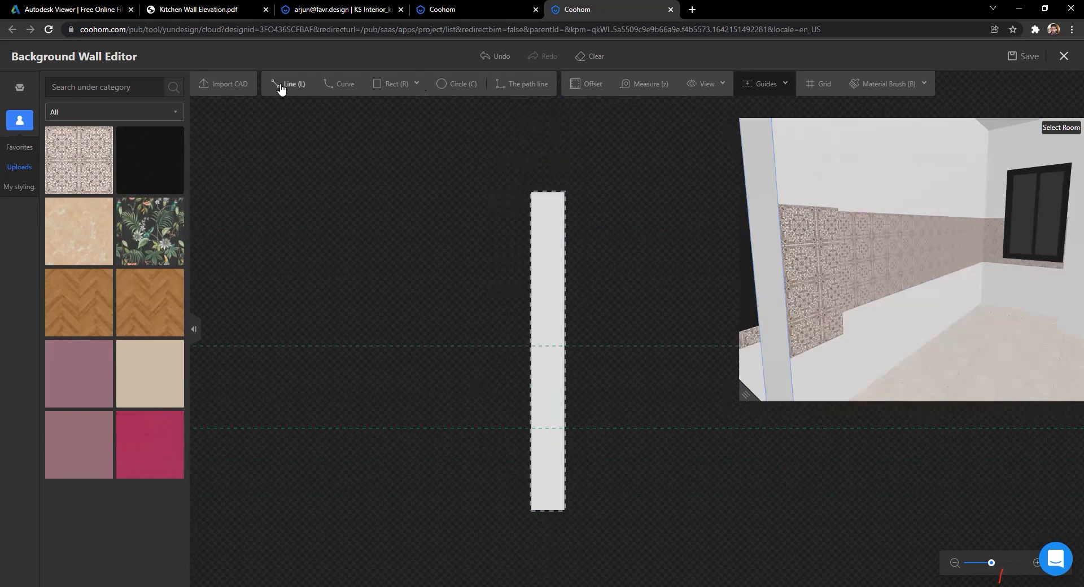
# Step: Draw lines along both guides, tile the 800–1600 band, and open the next pillar face
pyautogui.click(286, 84)
pyautogui.scroll(3, 530, 470)
pyautogui.click(516, 456)
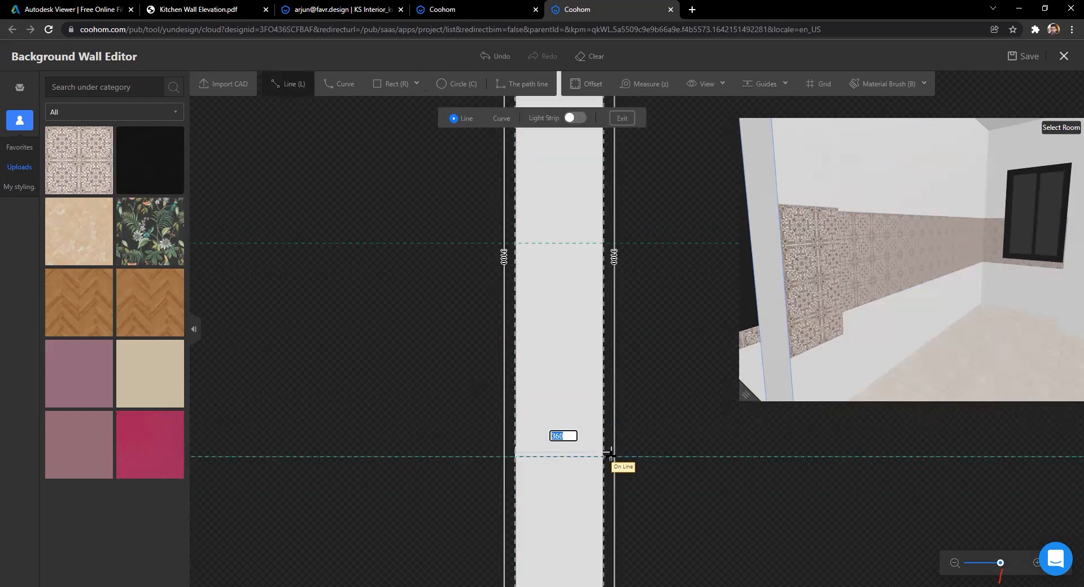
pyautogui.click(604, 454)
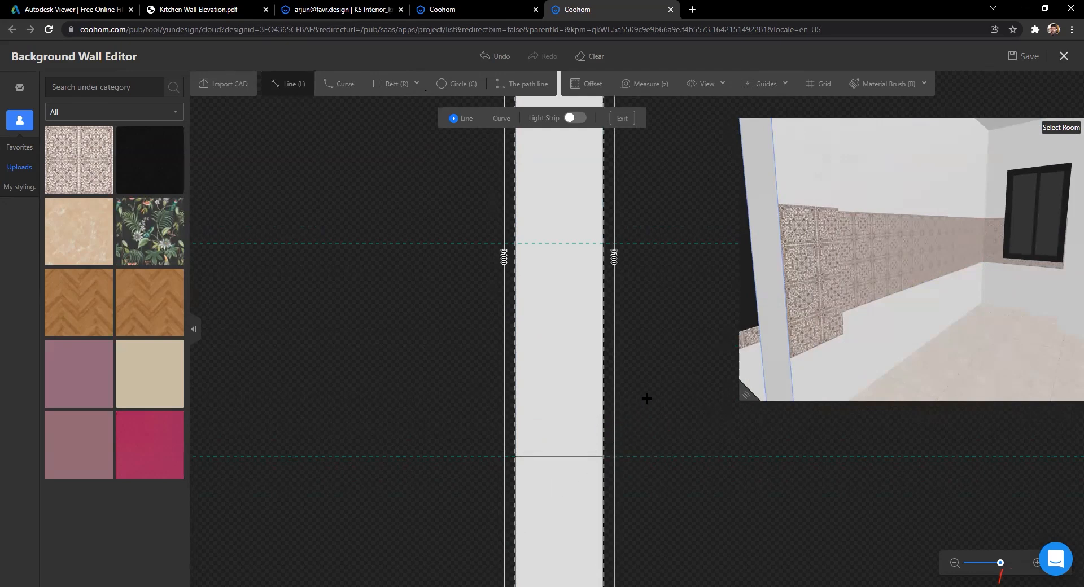
pyautogui.click(514, 243)
pyautogui.click(603, 242)
pyautogui.press('Escape')
pyautogui.press('Escape')
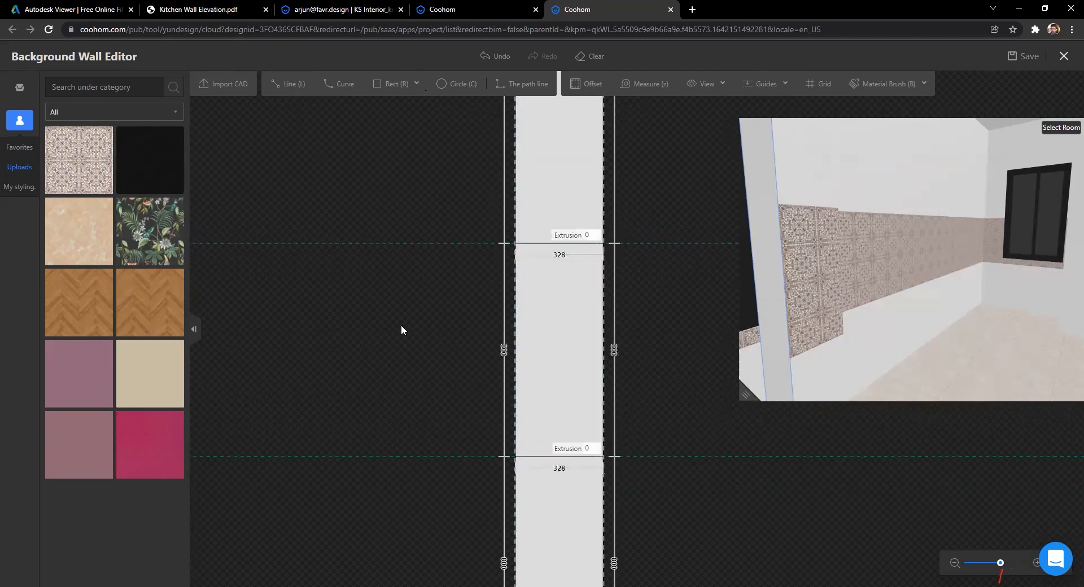
pyautogui.scroll(-2, 400, 324)
pyautogui.moveTo(76, 170); pyautogui.dragTo(520, 333)
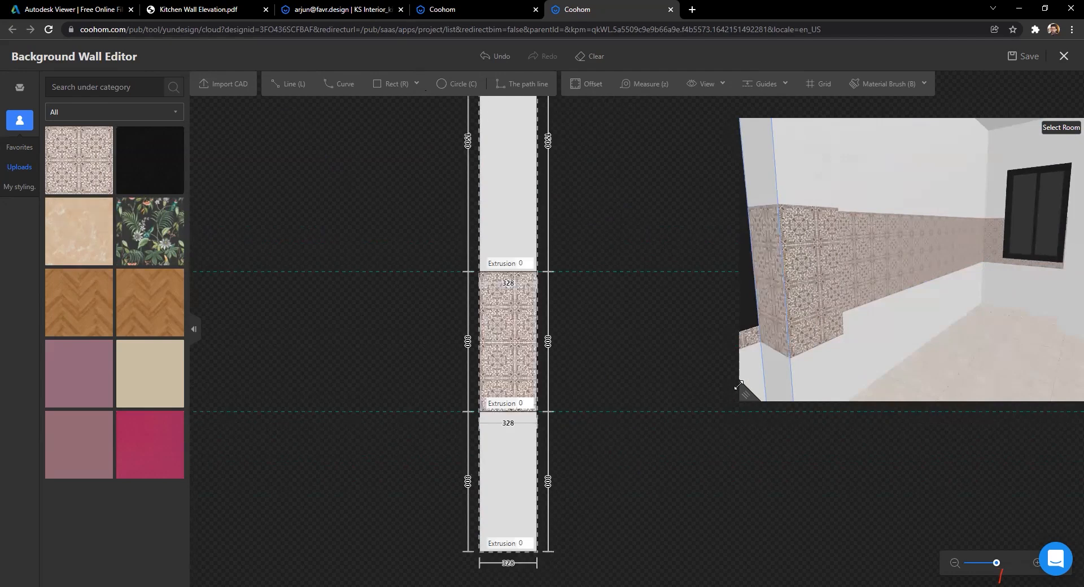
pyautogui.moveTo(818, 323); pyautogui.dragTo(932, 249)
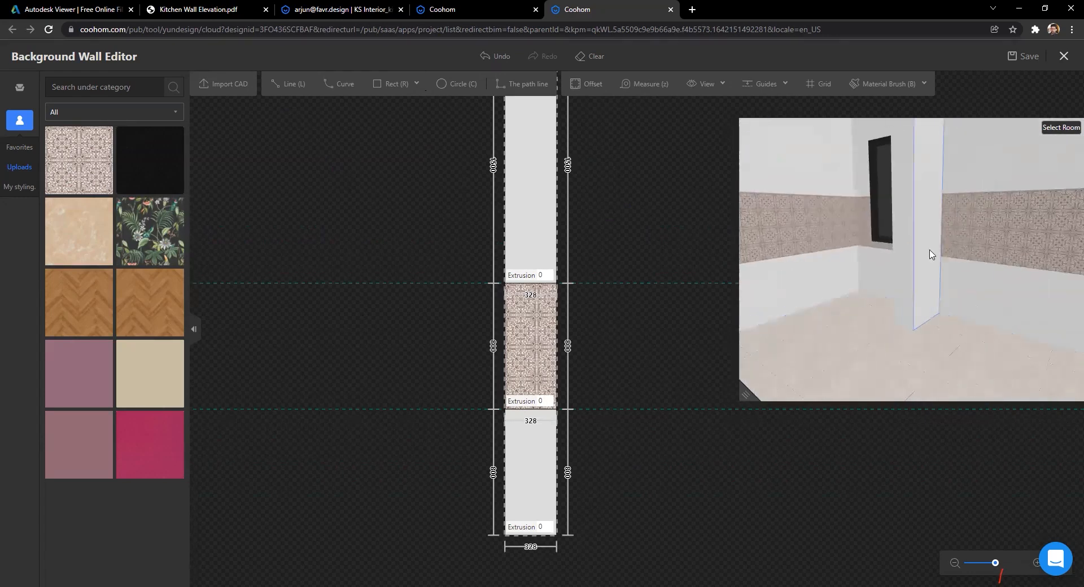
pyautogui.click(931, 249)
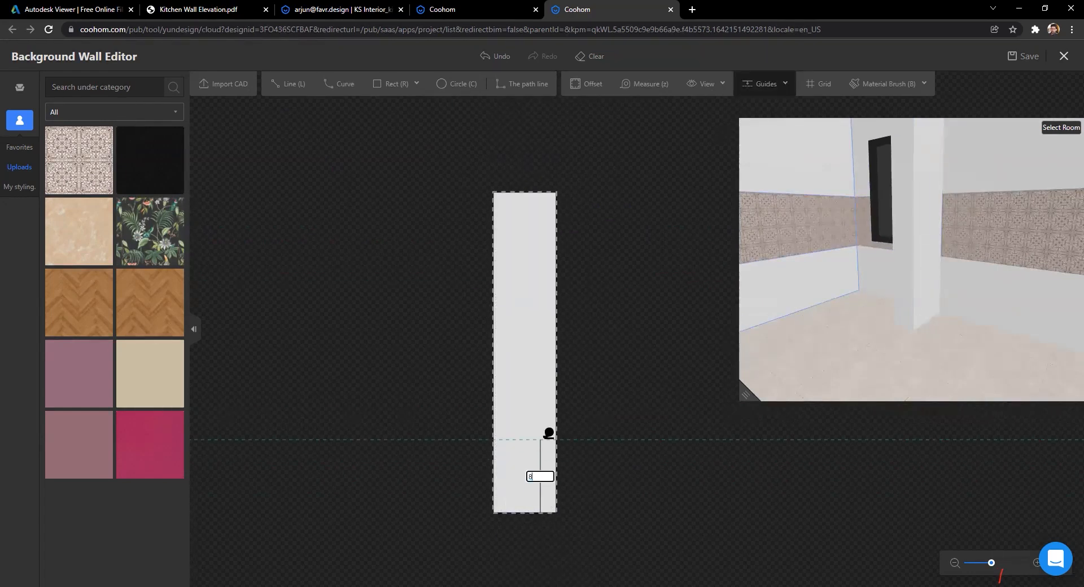
# Step: Fix a guide at 800 mm and place another guide near the face's bottom
pyautogui.press('Return')
pyautogui.press('Escape')
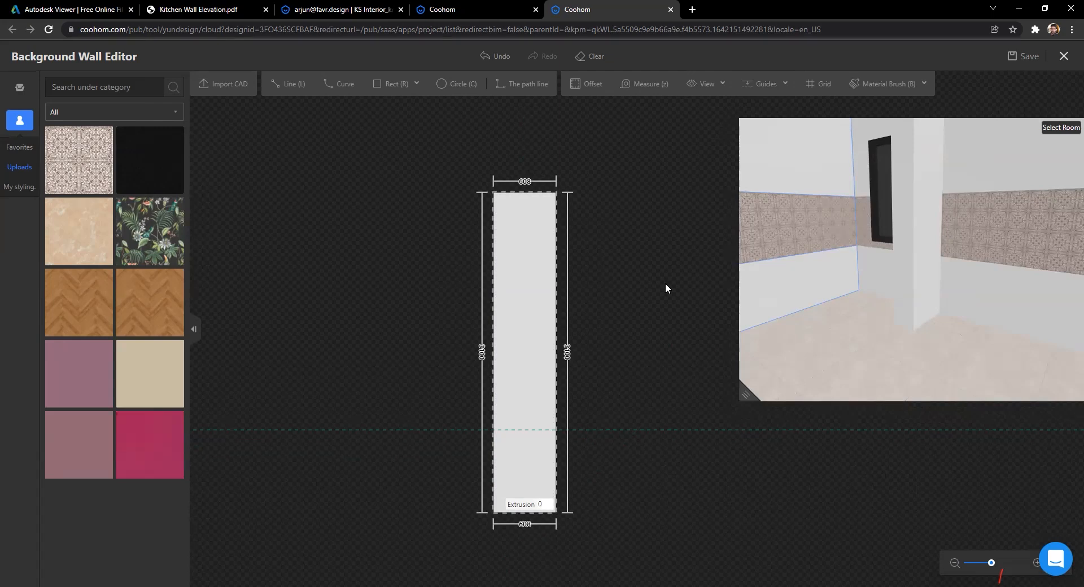
pyautogui.click(754, 85)
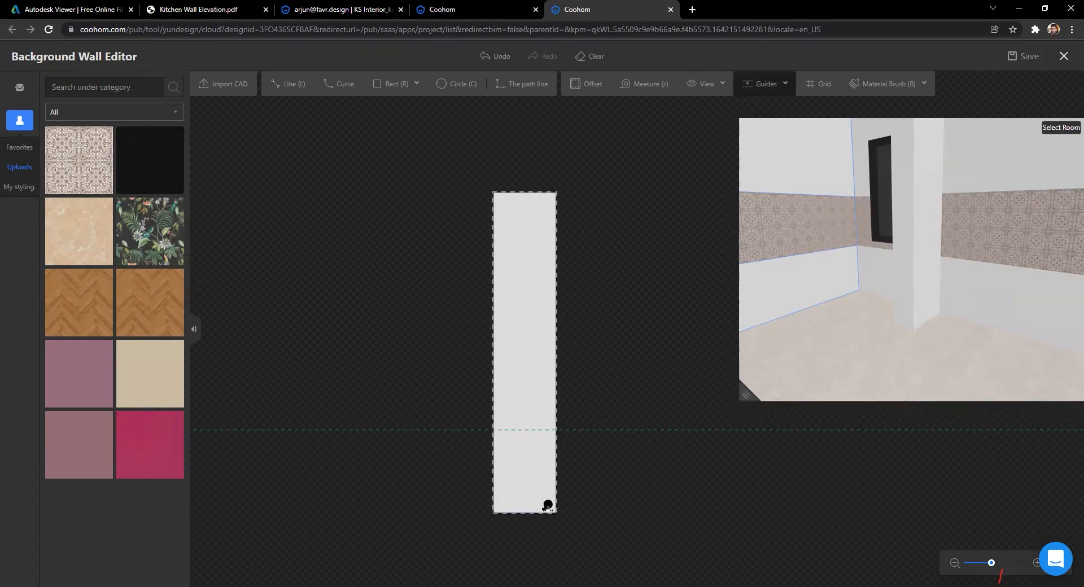
pyautogui.click(547, 508)
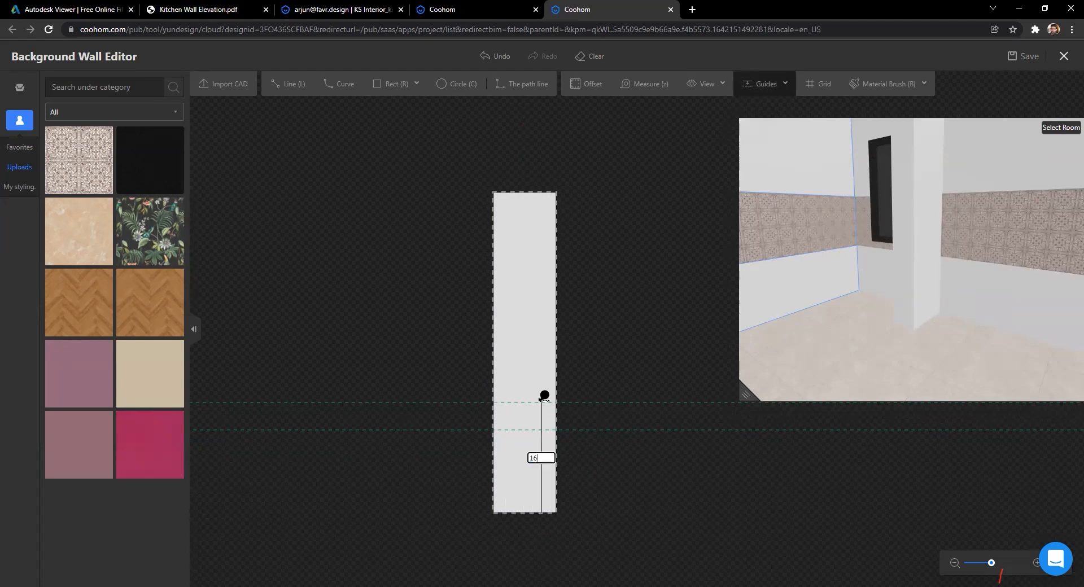
# Step: Draw lower and upper dividing lines across the 608 mm wall face
pyautogui.click(285, 84)
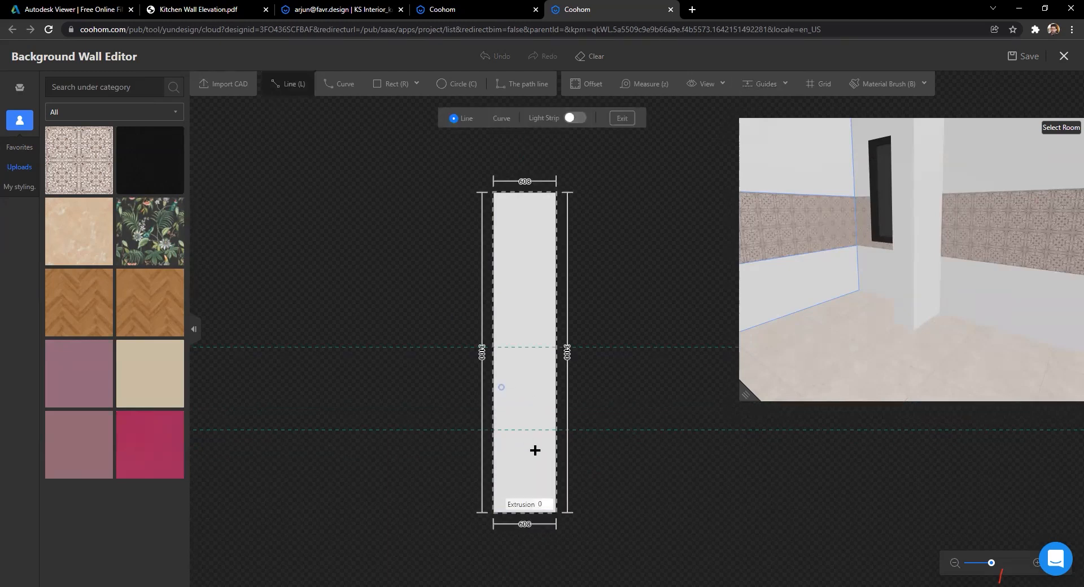
pyautogui.click(494, 429)
pyautogui.click(556, 430)
pyautogui.rightClick(618, 447)
pyautogui.click(494, 346)
pyautogui.click(555, 345)
pyautogui.rightClick(607, 390)
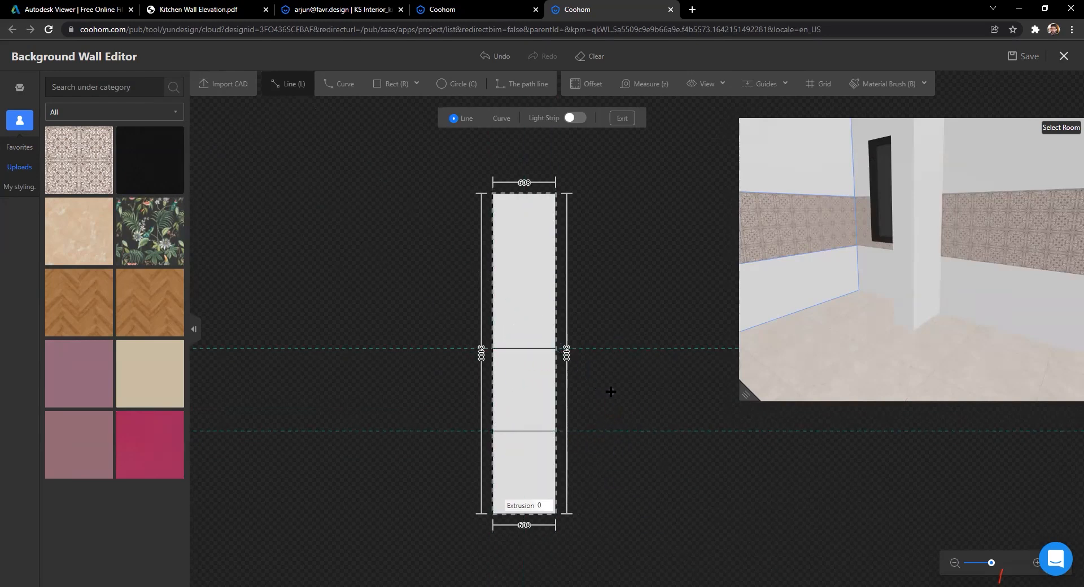
pyautogui.press('Escape')
# Step: Tile the middle band and open the narrow column face
pyautogui.moveTo(47, 158); pyautogui.dragTo(520, 395)
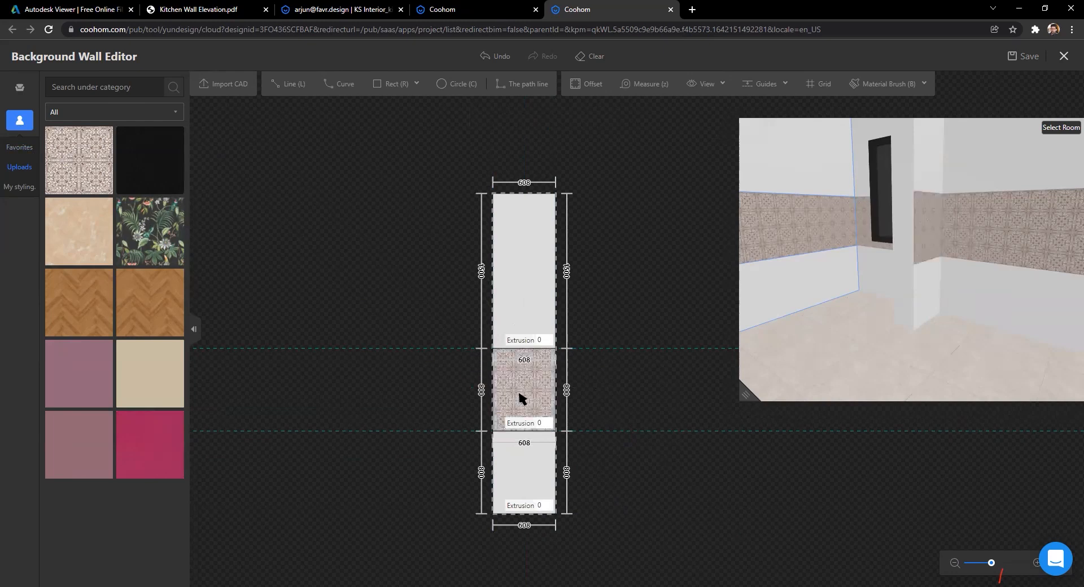
pyautogui.moveTo(852, 340); pyautogui.dragTo(829, 155)
pyautogui.click(842, 164)
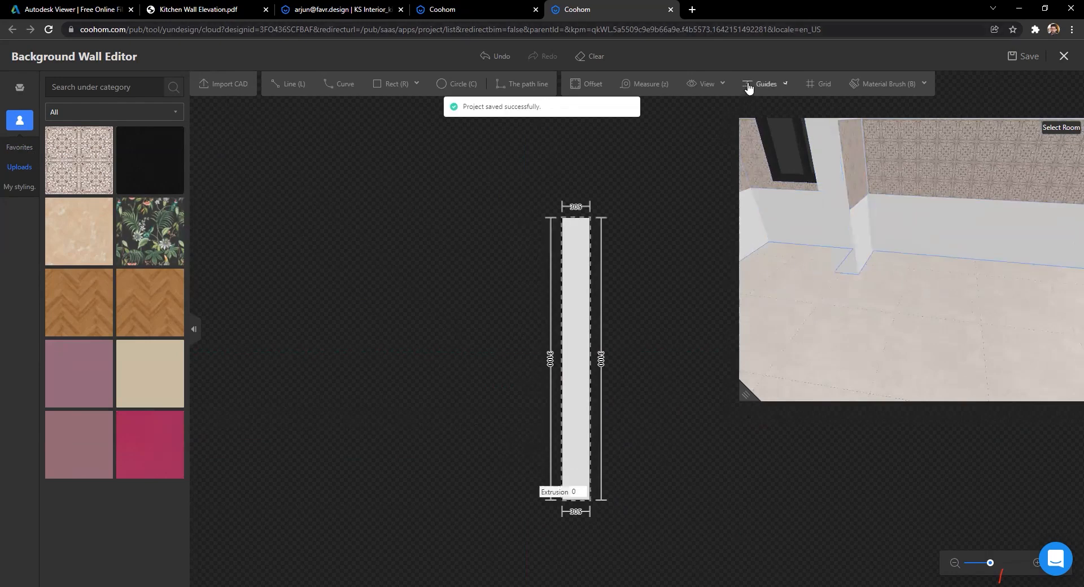
# Step: Add two guides on the column face, the upper one at 1600
pyautogui.scroll(3, 559, 520)
pyautogui.moveTo(563, 520); pyautogui.dragTo(559, 471)
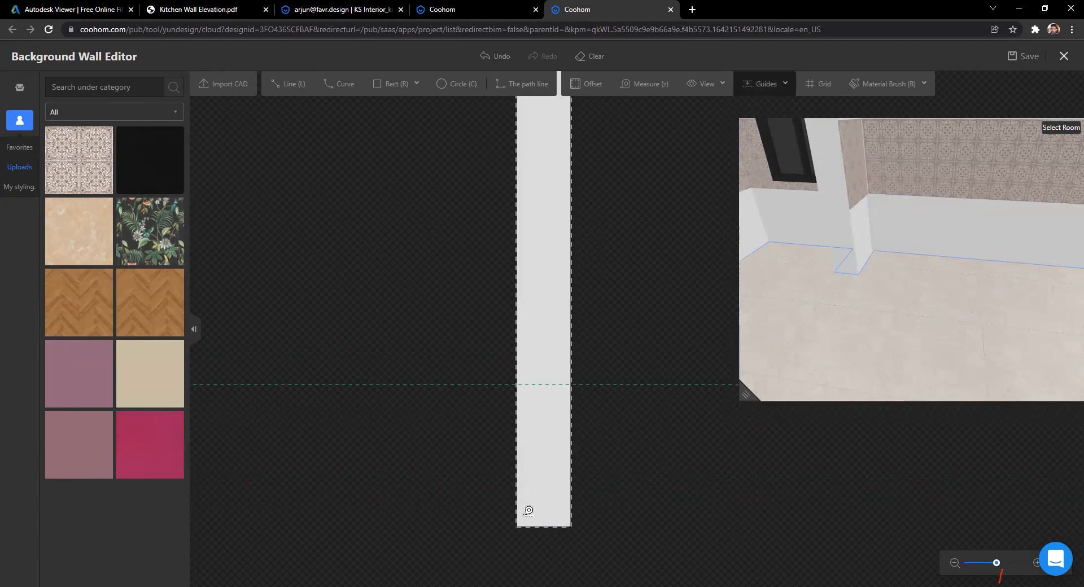
pyautogui.moveTo(563, 521); pyautogui.dragTo(564, 304)
pyautogui.write('1600')
pyautogui.press('Return')
# Step: Draw lower and upper dividing lines across the strip
pyautogui.click(277, 85)
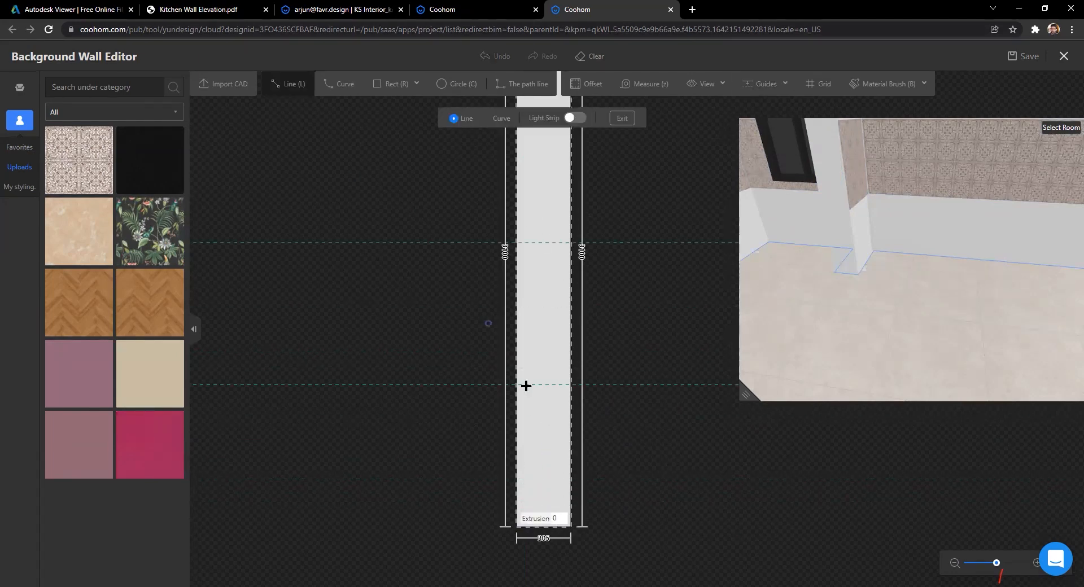
pyautogui.click(517, 385)
pyautogui.click(583, 383)
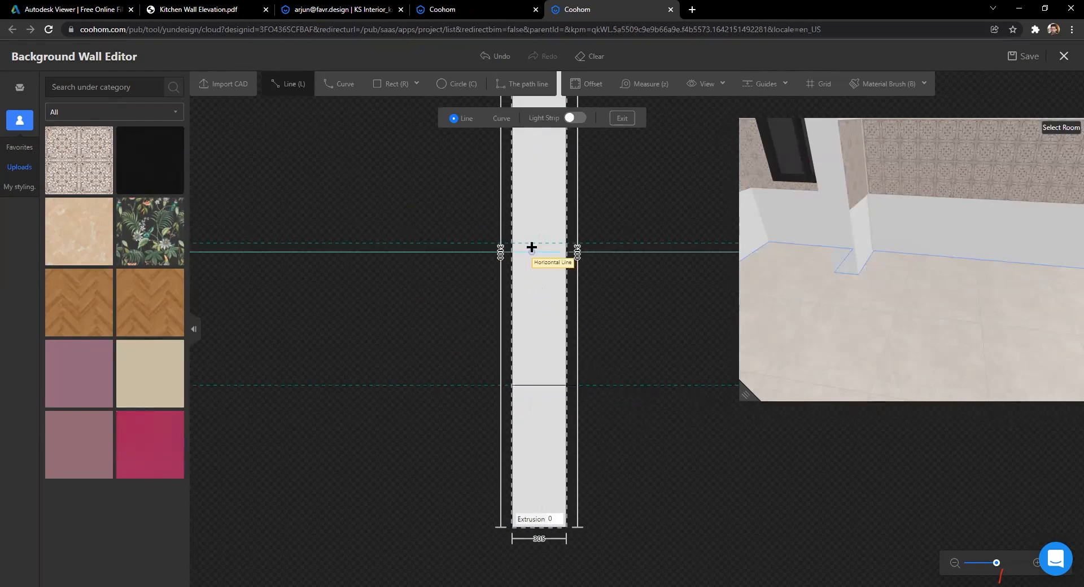
pyautogui.click(512, 244)
pyautogui.click(567, 243)
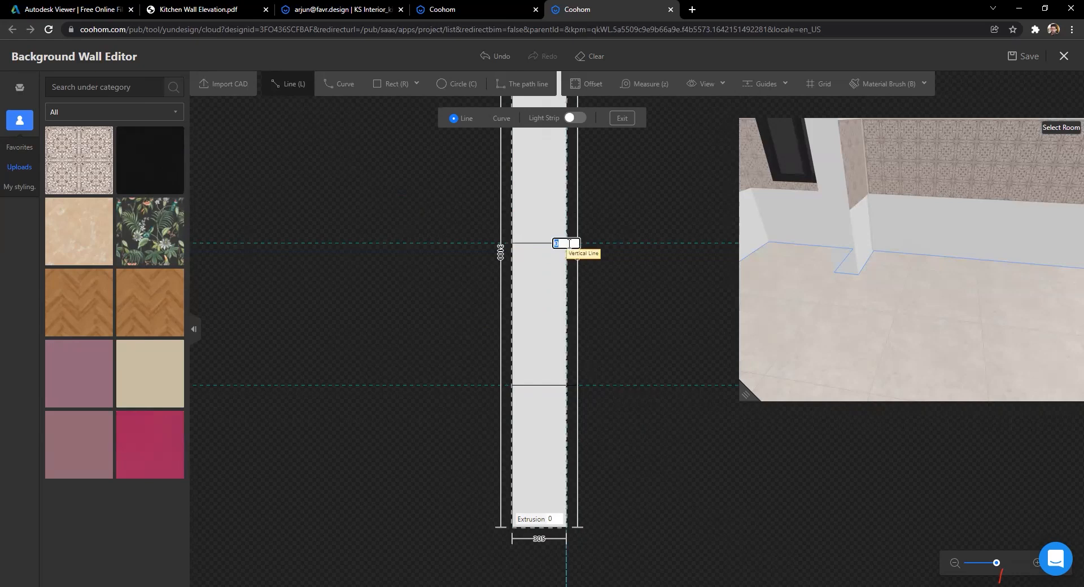
pyautogui.press('Escape')
# Step: Apply the first uploaded tile to the middle section and save the project
pyautogui.moveTo(71, 168); pyautogui.dragTo(539, 311)
pyautogui.scroll(-3, 425, 321)
pyautogui.moveTo(874, 316); pyautogui.dragTo(974, 309)
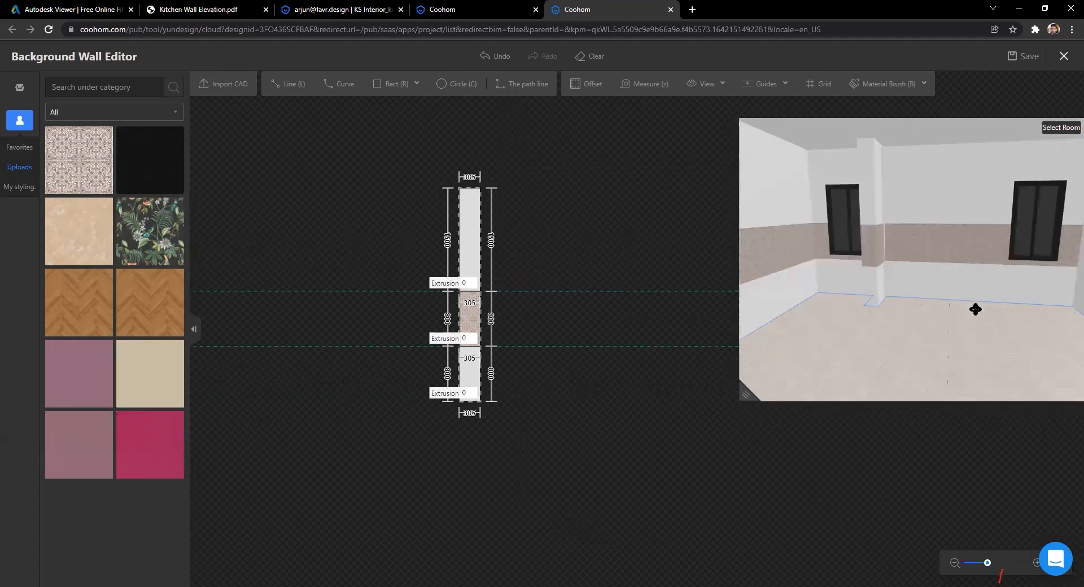
pyautogui.click(1030, 57)
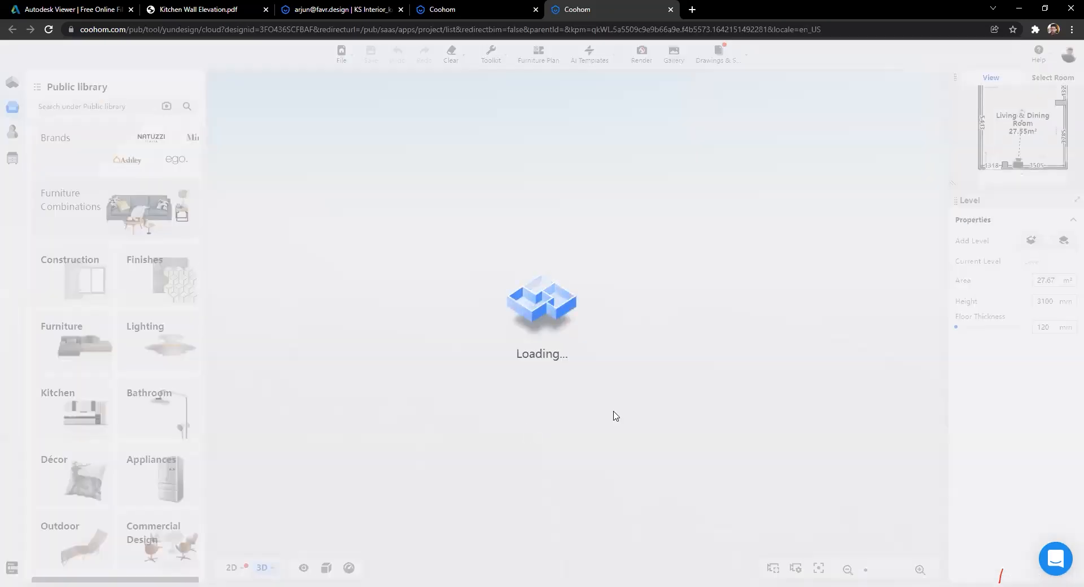
# Step: Orbit the 3D view up to the kitchen ceiling, select it, and open it in the Ceiling Editor
pyautogui.scroll(5, 564, 404)
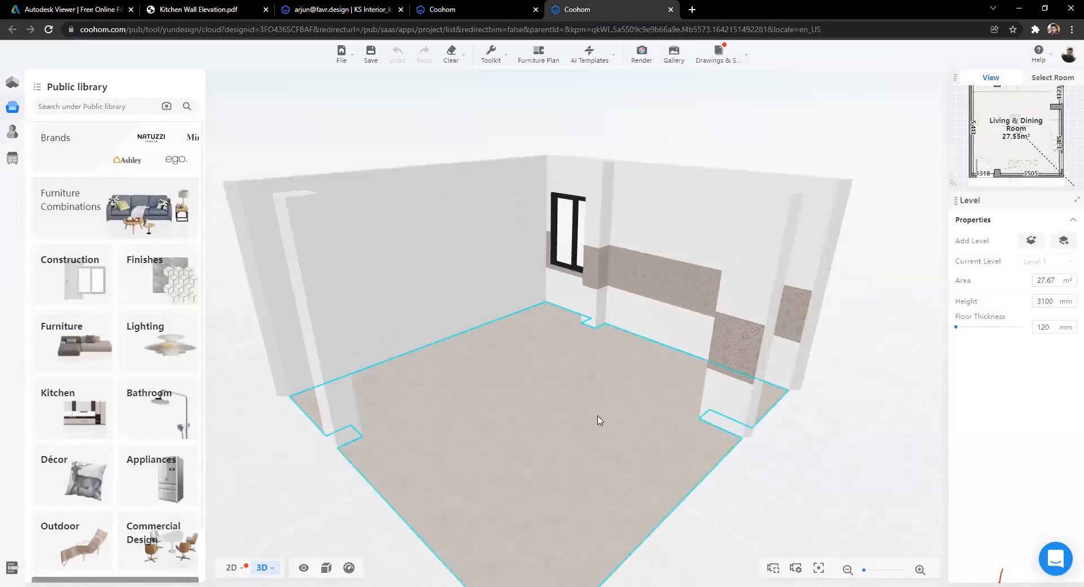
pyautogui.scroll(2, 685, 389)
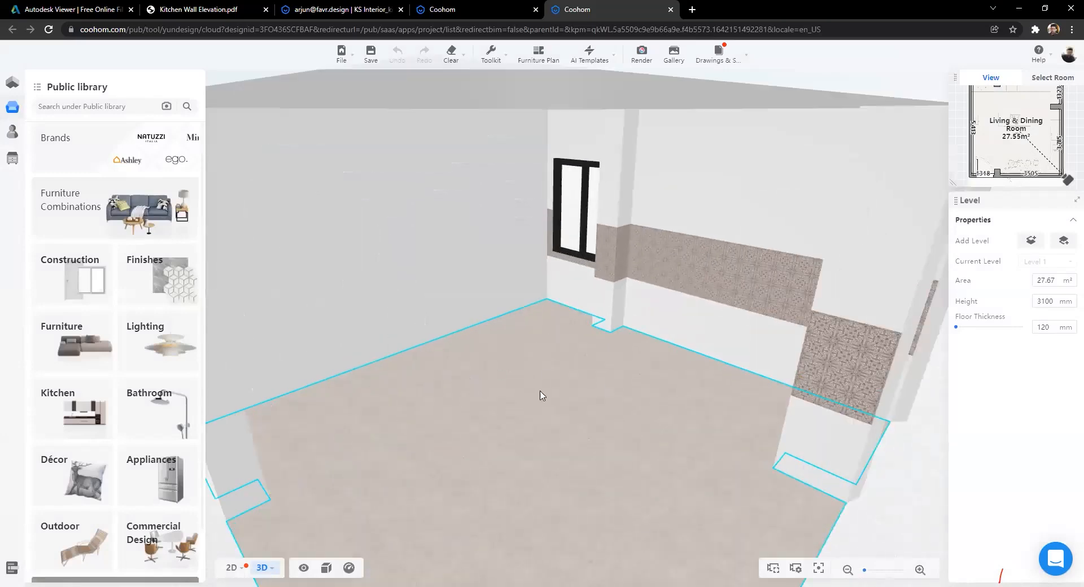
pyautogui.scroll(2, 545, 362)
pyautogui.press('a')
pyautogui.press('a')
pyautogui.press('a')
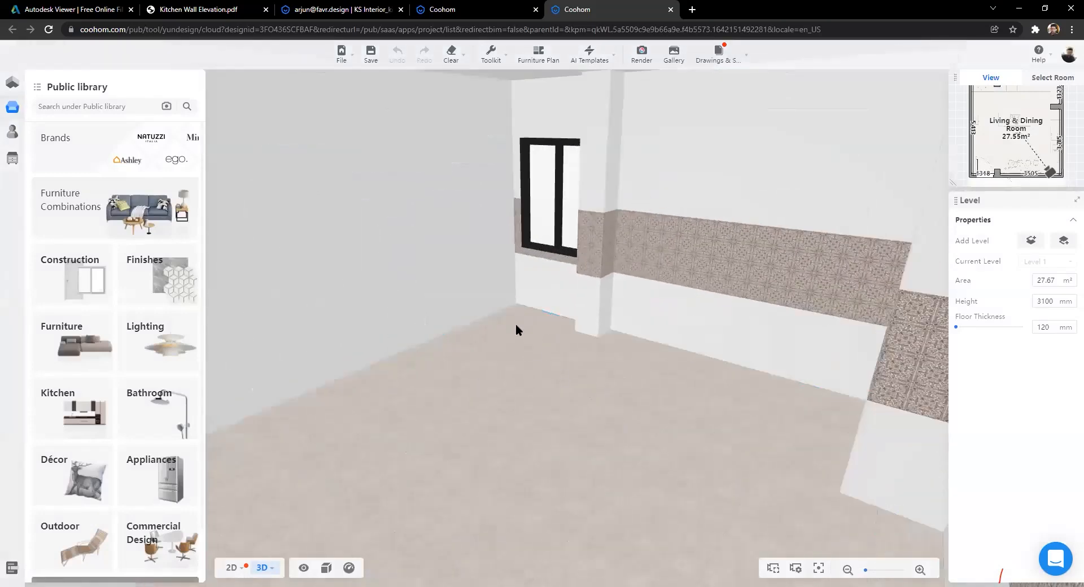
pyautogui.moveTo(862, 274); pyautogui.dragTo(805, 266)
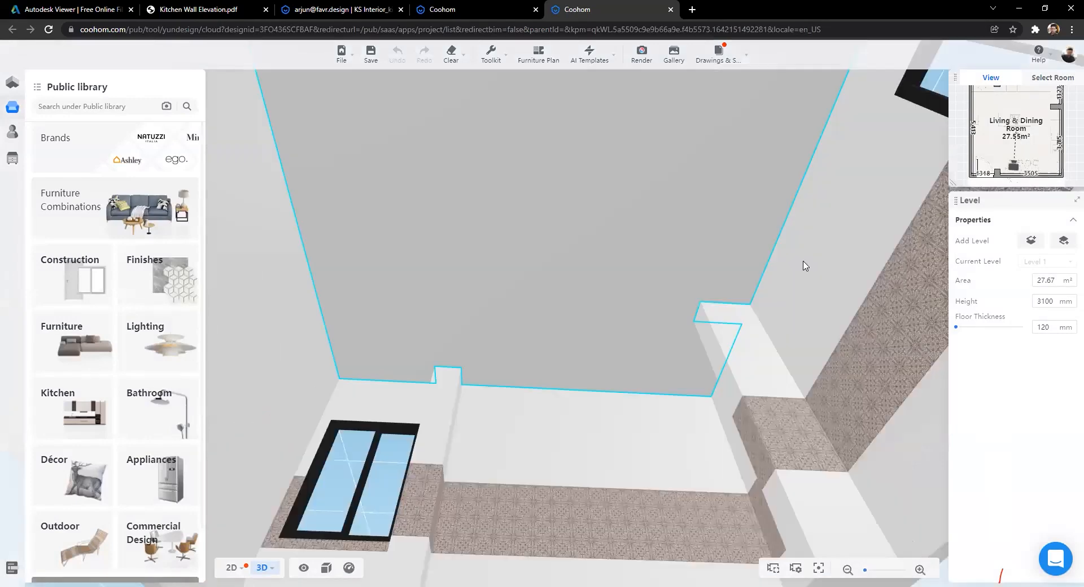
pyautogui.click(623, 218)
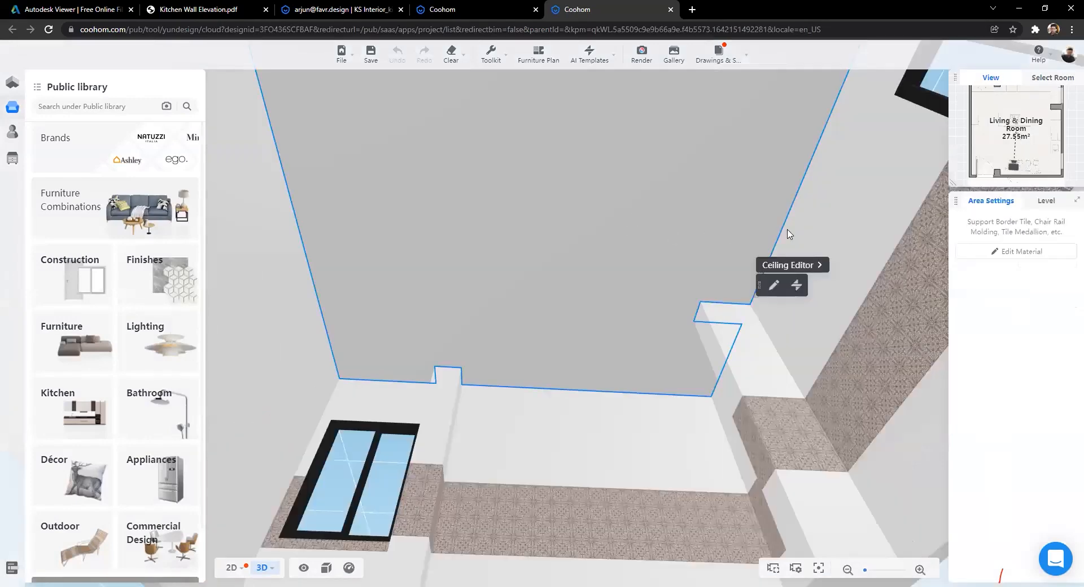
pyautogui.click(787, 265)
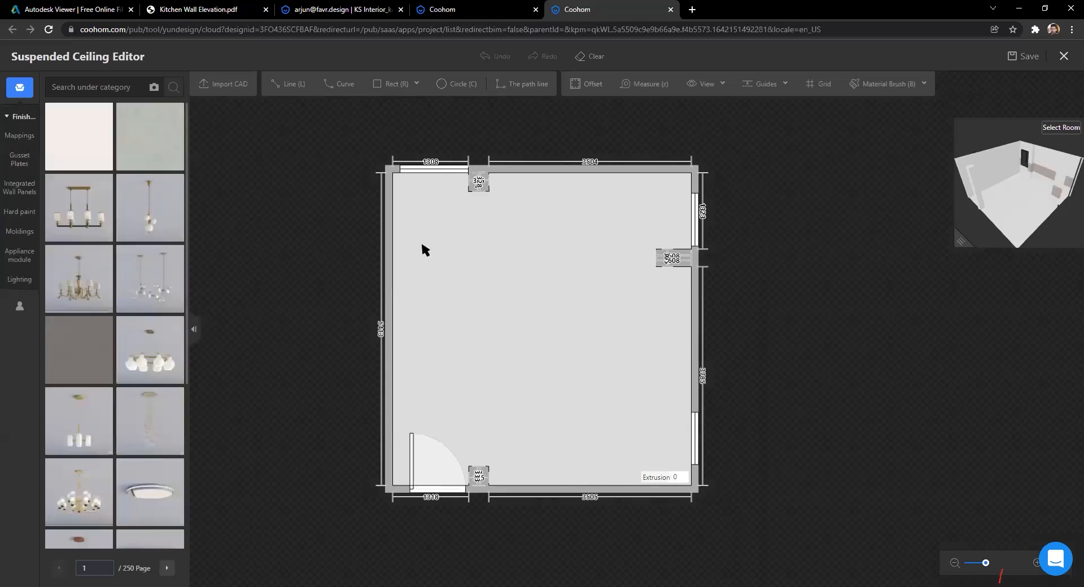
pyautogui.click(385, 83)
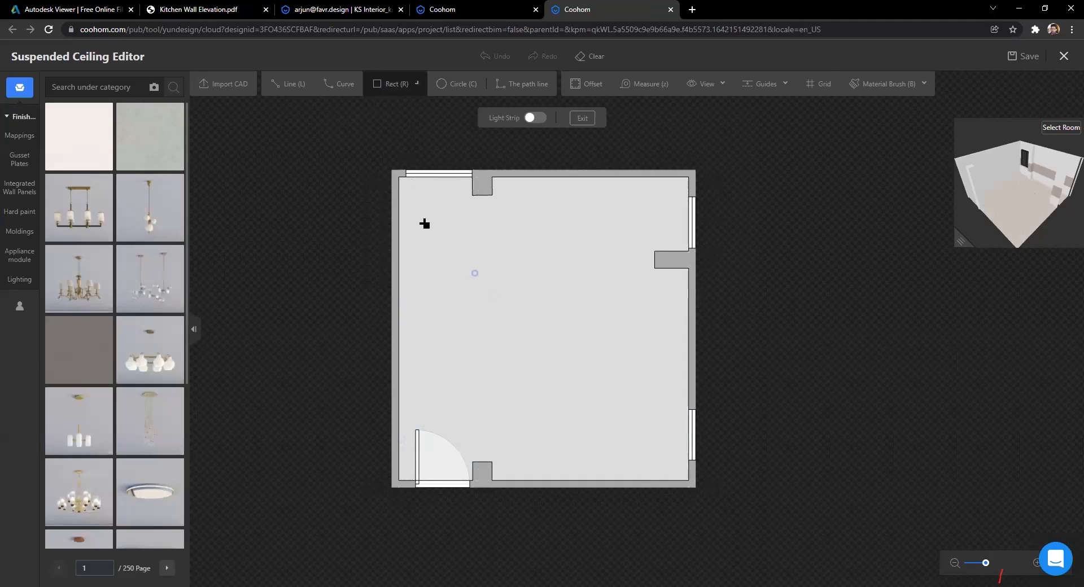
# Step: Draw a plain rectangle spanning the inside of the ceiling plan
pyautogui.press('Escape')
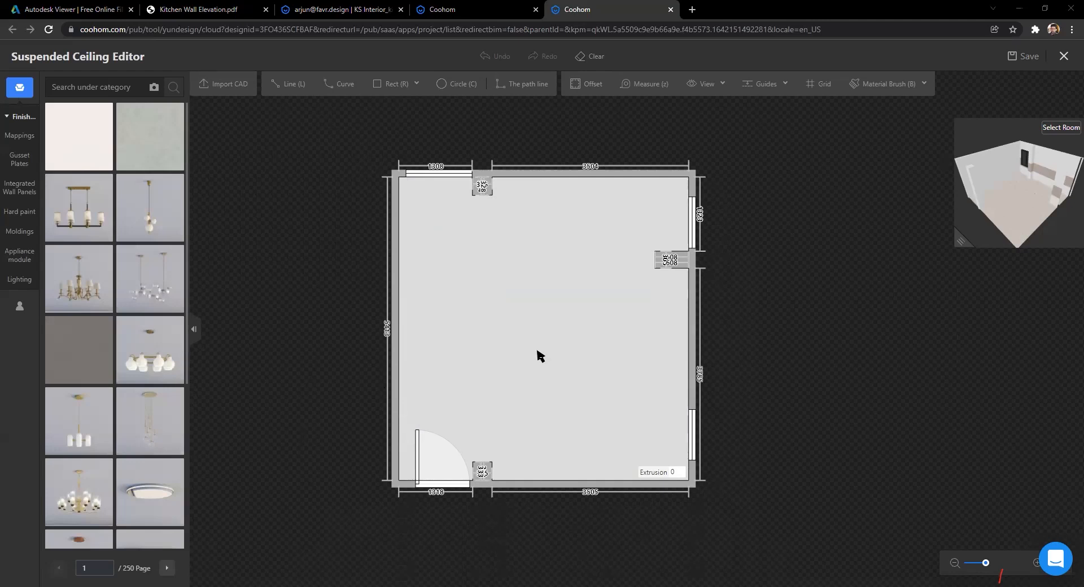
pyautogui.scroll(2, 539, 355)
pyautogui.scroll(-1, 527, 257)
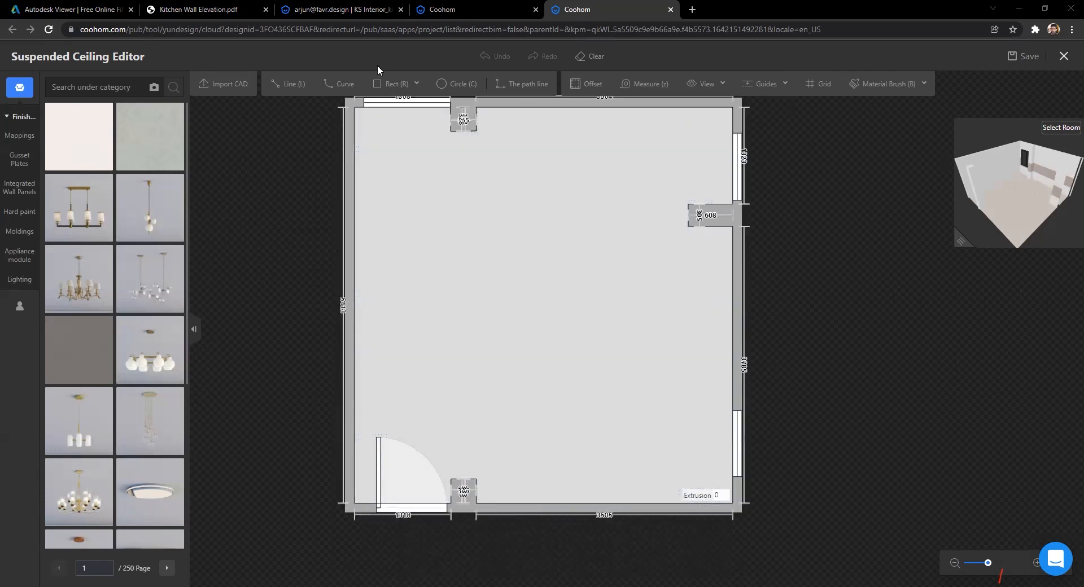
pyautogui.moveTo(376, 86)
pyautogui.click(394, 108)
pyautogui.click(389, 168)
pyautogui.click(670, 425)
pyautogui.click(680, 447)
pyautogui.press('Escape')
pyautogui.scroll(-2, 805, 326)
pyautogui.scroll(3, 540, 222)
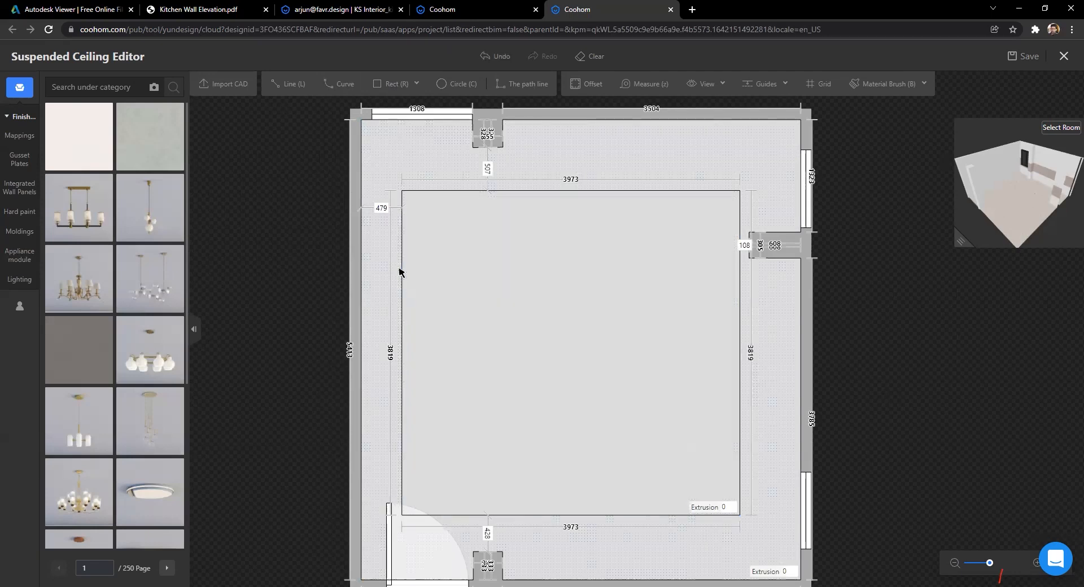
pyautogui.scroll(-2, 323, 306)
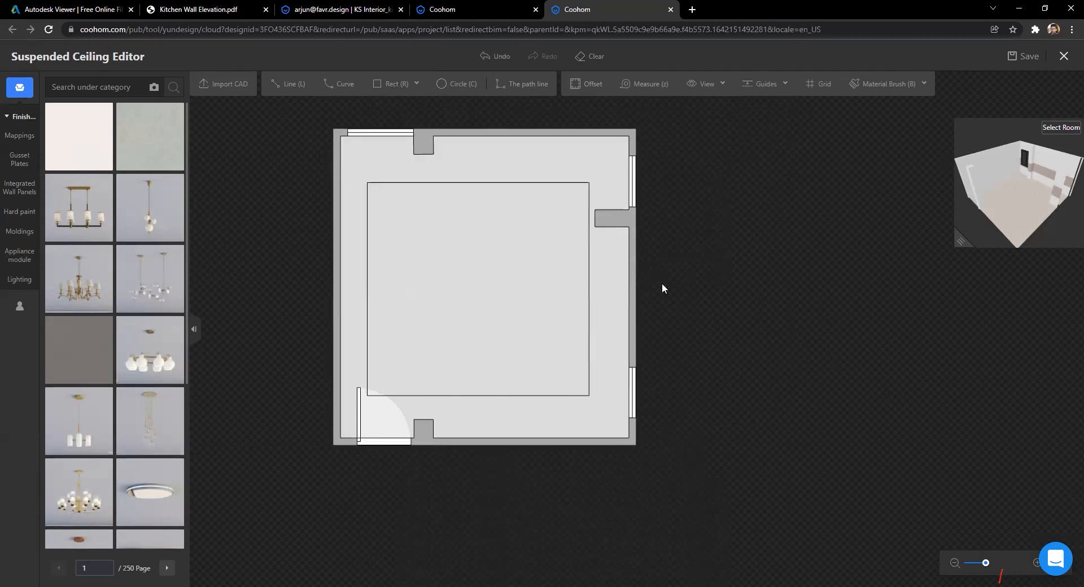
# Step: Set the rectangle's wall offsets to 600 on the left and 400 at top and bottom
pyautogui.click(367, 213)
pyautogui.click(353, 192)
pyautogui.write('600')
pyautogui.press('Return')
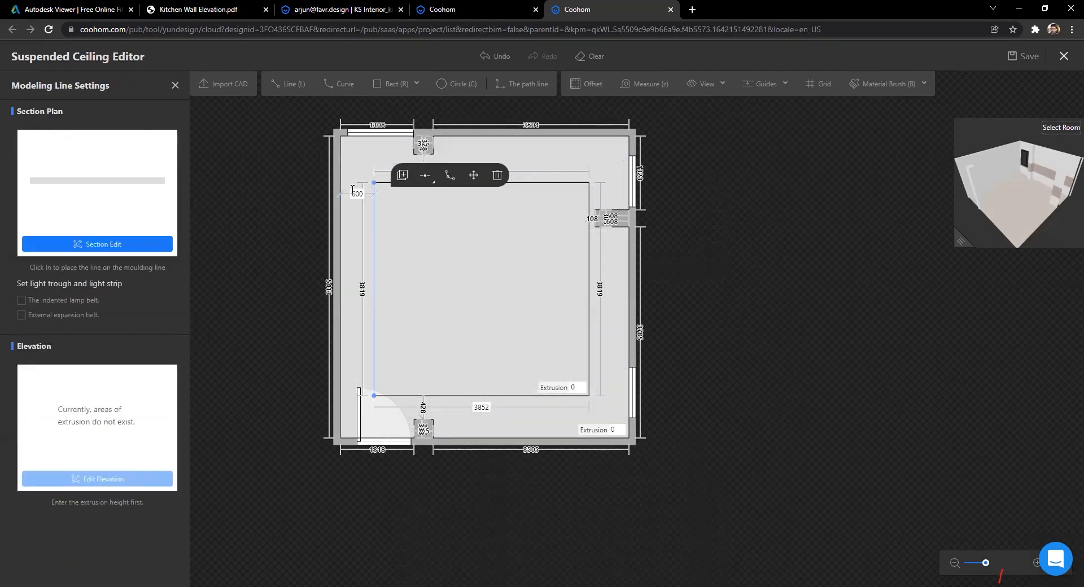
pyautogui.scroll(2, 490, 157)
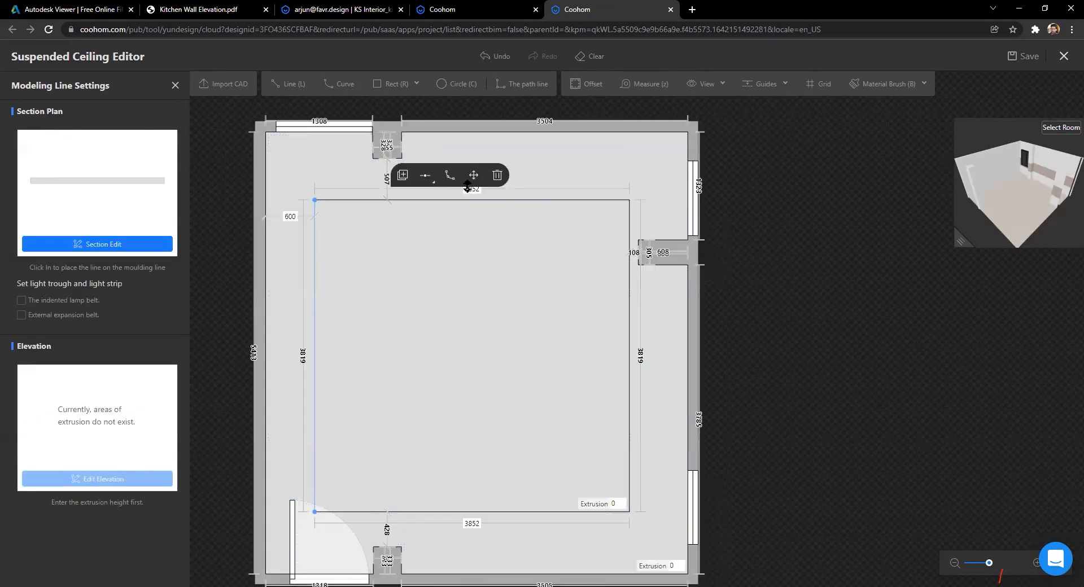
pyautogui.click(499, 199)
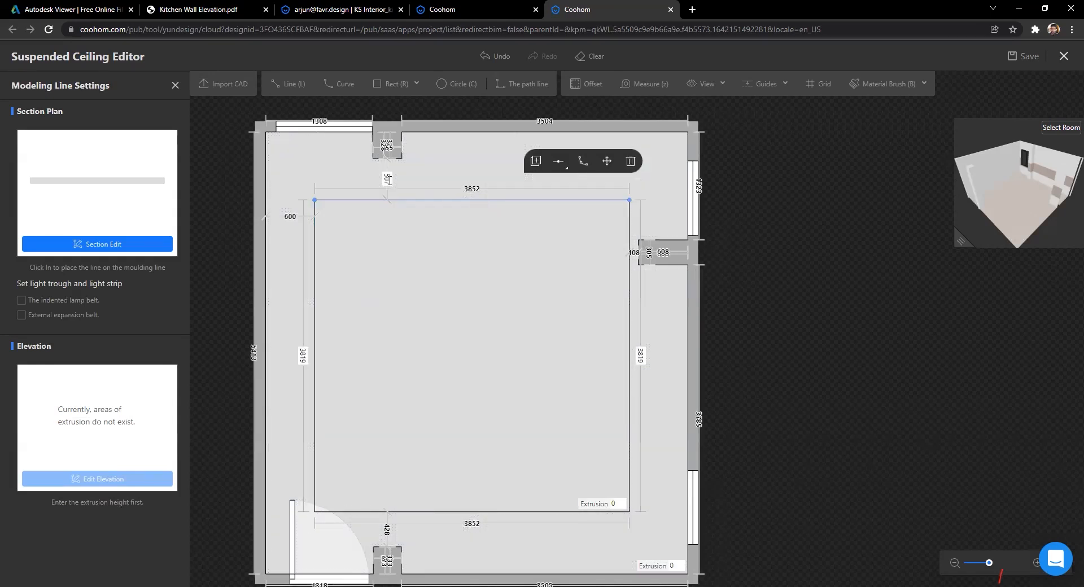
pyautogui.click(387, 179)
pyautogui.write('400')
pyautogui.press('Return')
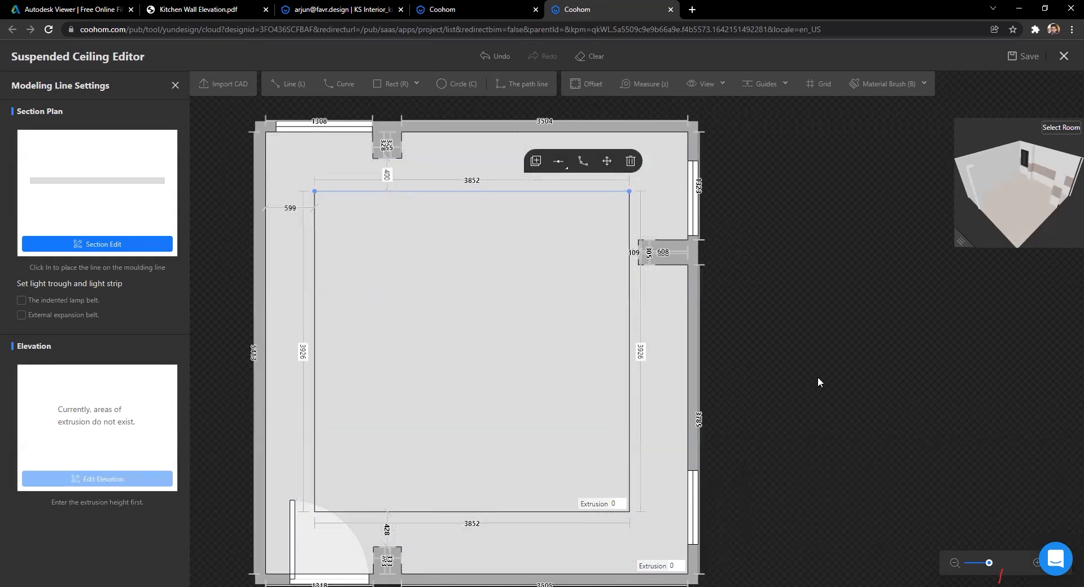
pyautogui.click(818, 382)
pyautogui.click(443, 445)
pyautogui.write('400')
pyautogui.press('Return')
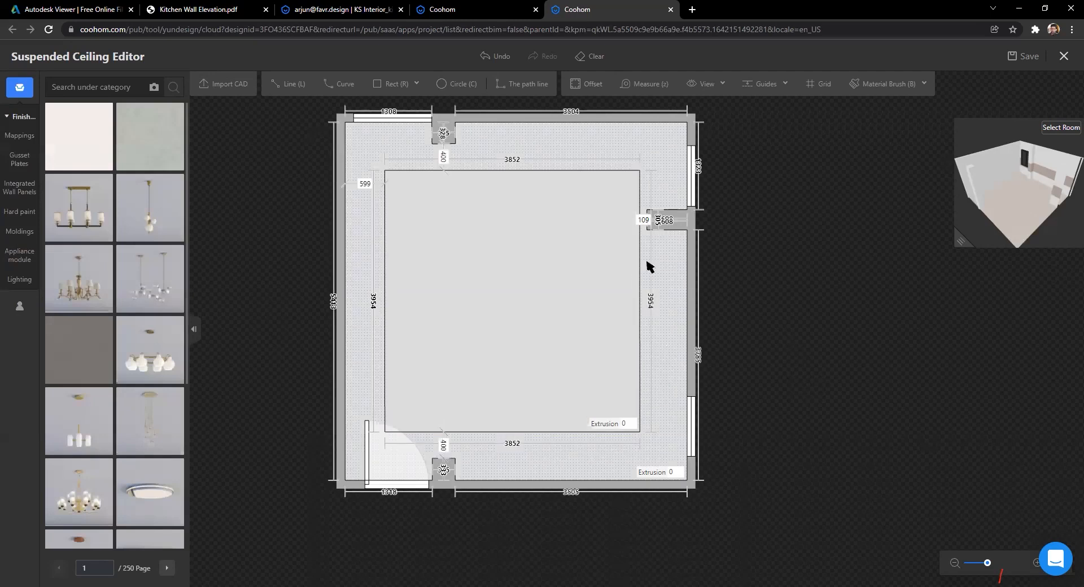
pyautogui.click(642, 243)
# Step: Offset the 3852 × 3954 outline 150 mm inward, producing a 3552 × 3654 inner rectangle
pyautogui.click(836, 300)
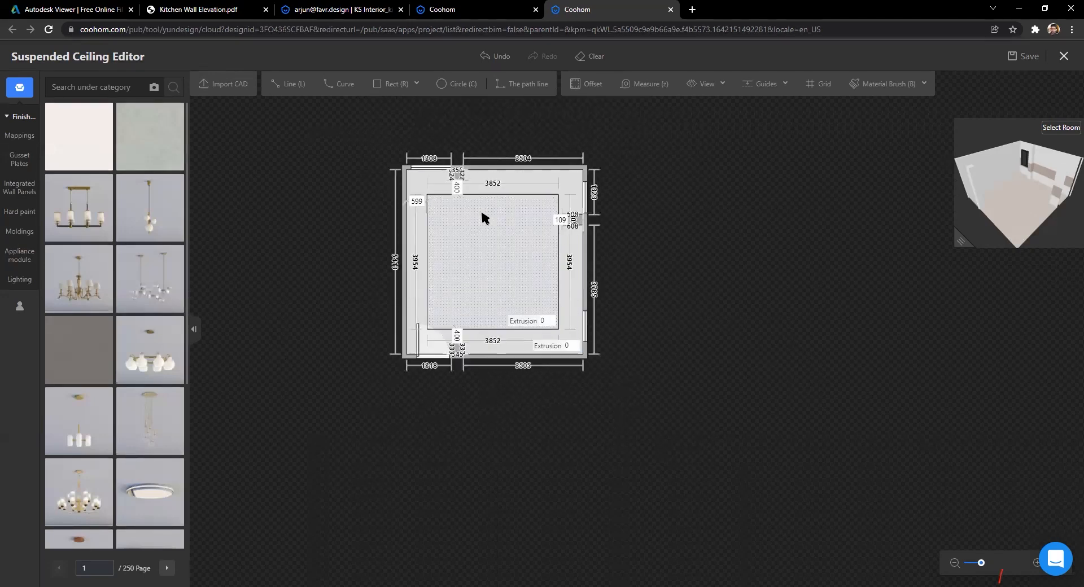
pyautogui.scroll(1, 553, 213)
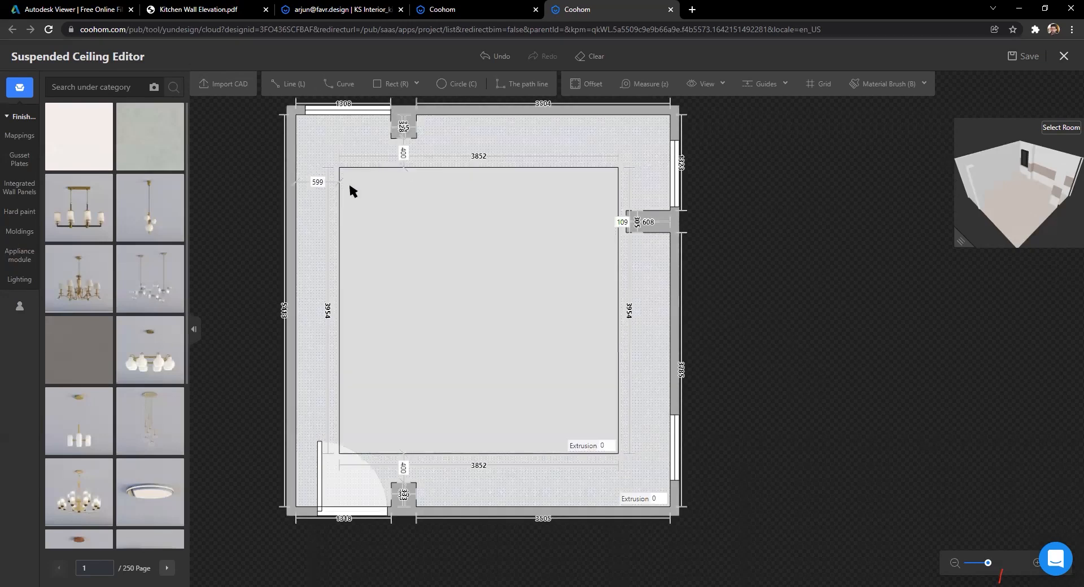
pyautogui.scroll(-1, 361, 248)
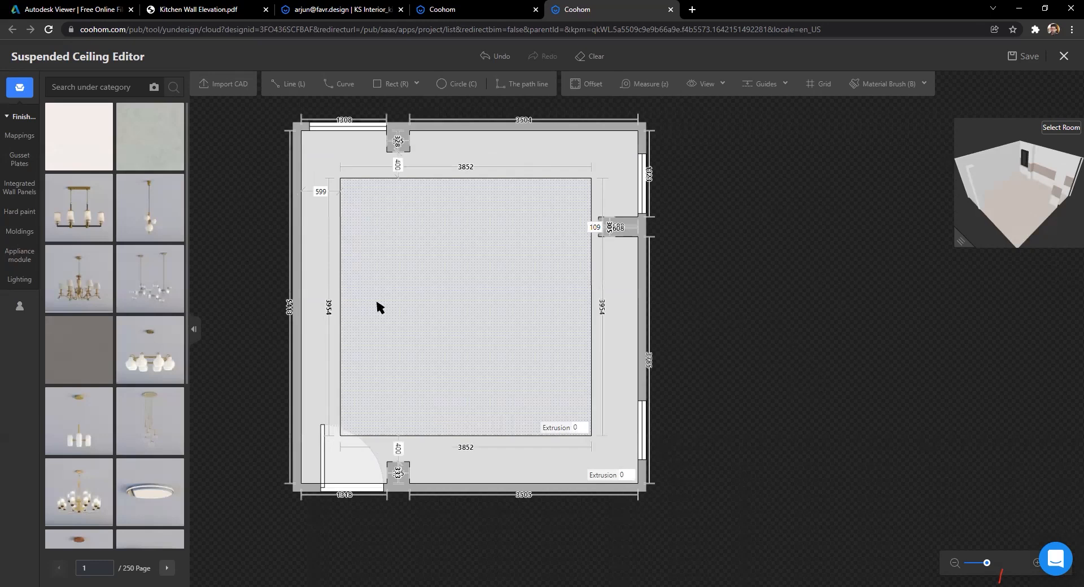
pyautogui.click(576, 86)
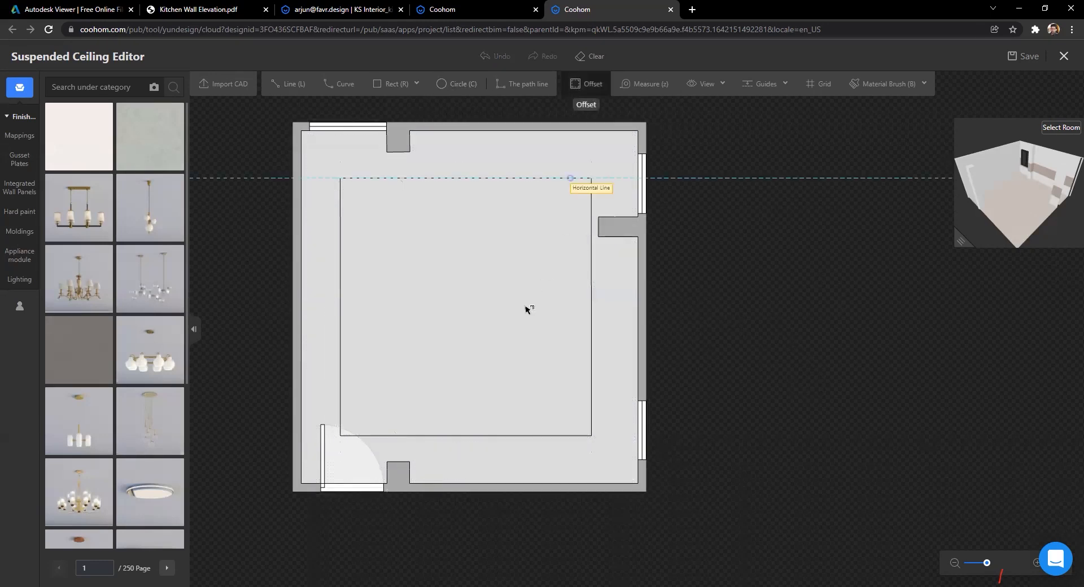
pyautogui.click(476, 301)
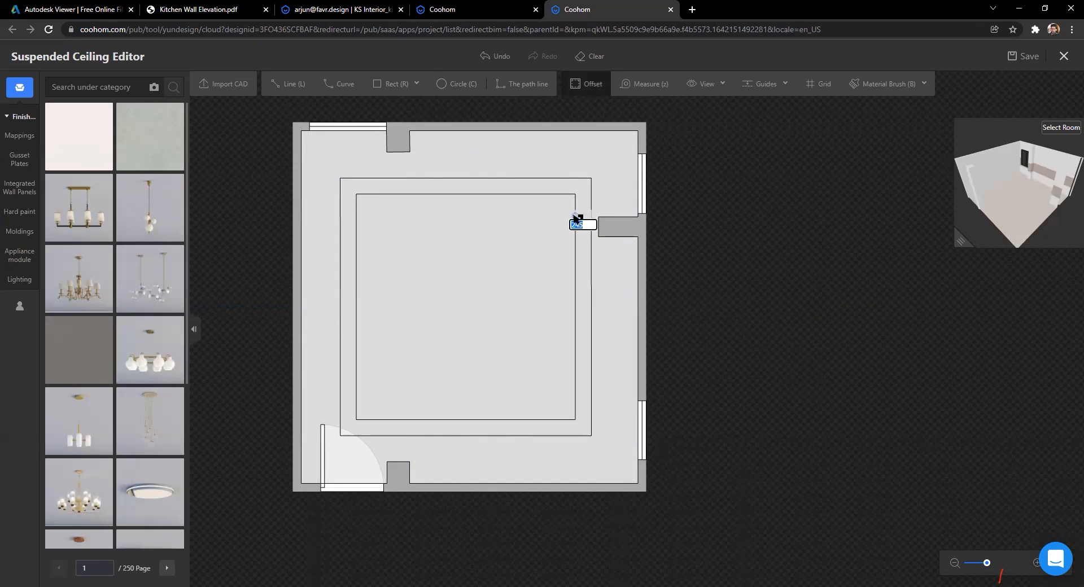
pyautogui.write('15')
pyautogui.press('Return')
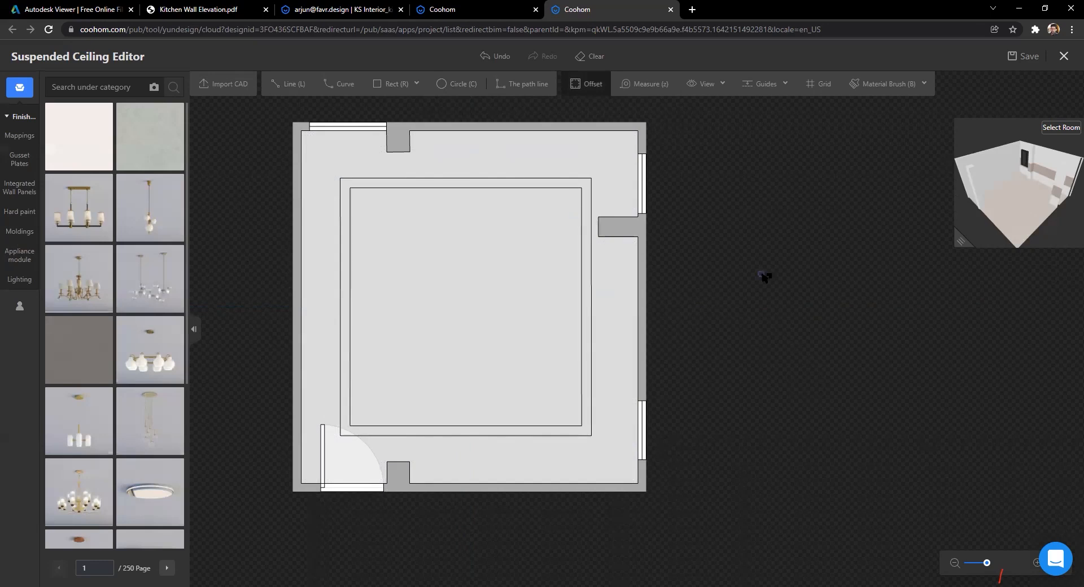
pyautogui.scroll(-1, 493, 223)
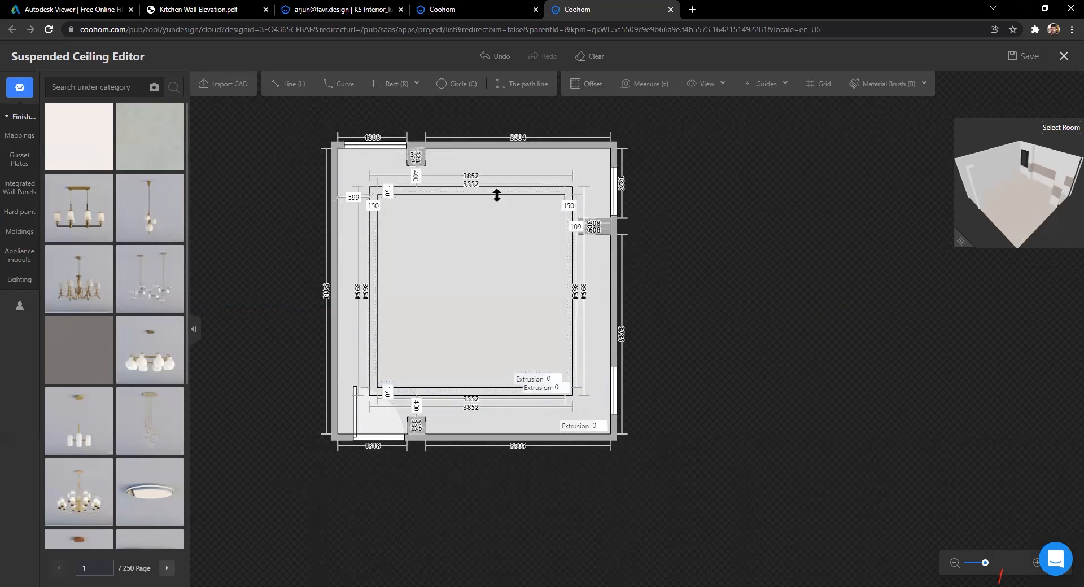
pyautogui.scroll(2, 479, 317)
pyautogui.scroll(-2, 467, 305)
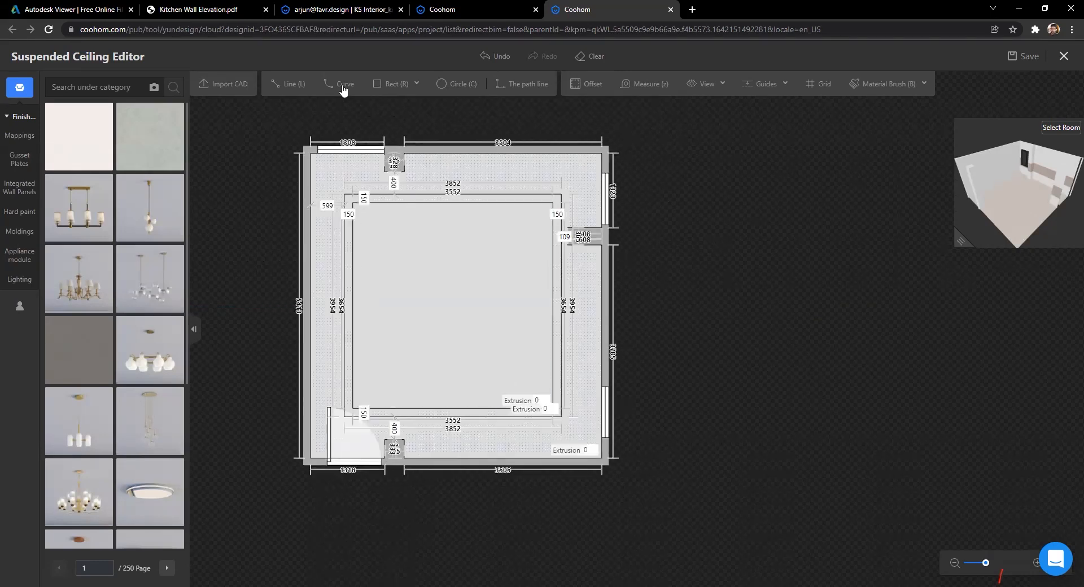
pyautogui.click(326, 8)
# Step: Zoom and pan the ILand kitchen drawing.dwg plan to inspect the island and walls W1–W3
pyautogui.click(32, 8)
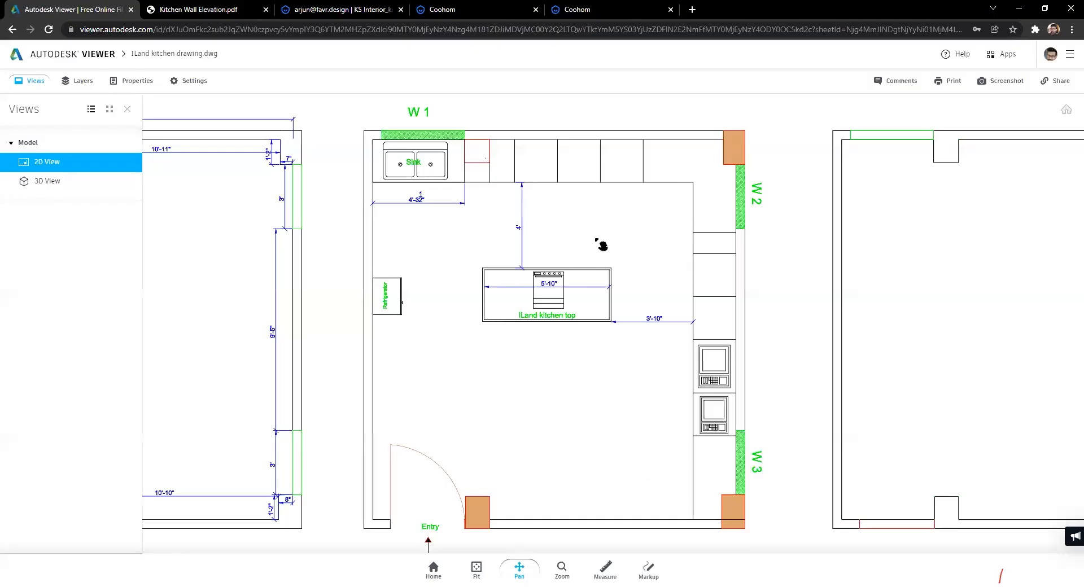
pyautogui.scroll(-2, 558, 307)
pyautogui.scroll(3, 560, 302)
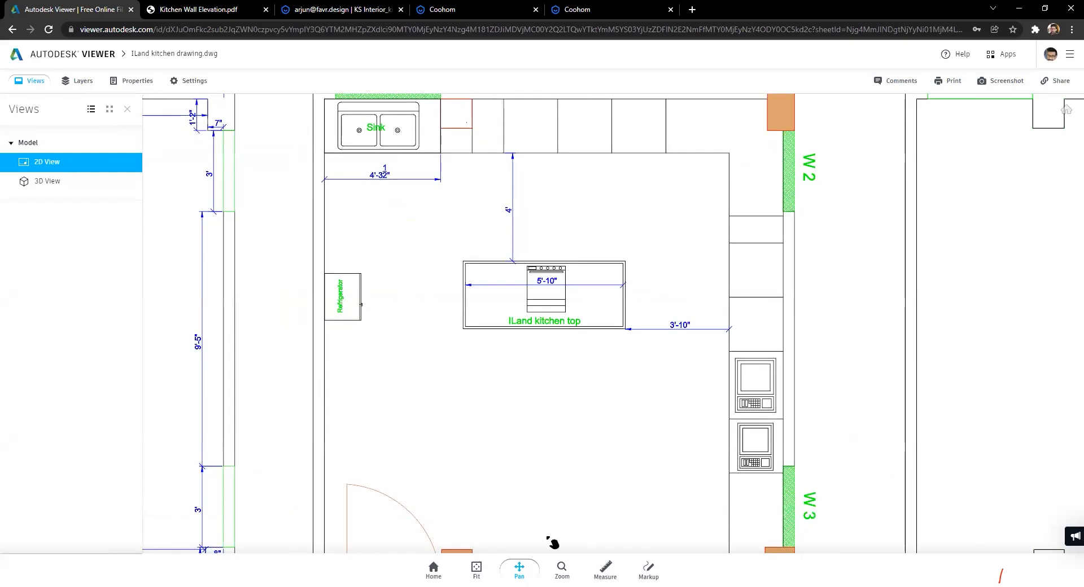
pyautogui.scroll(-4, 530, 435)
pyautogui.scroll(-4, 528, 391)
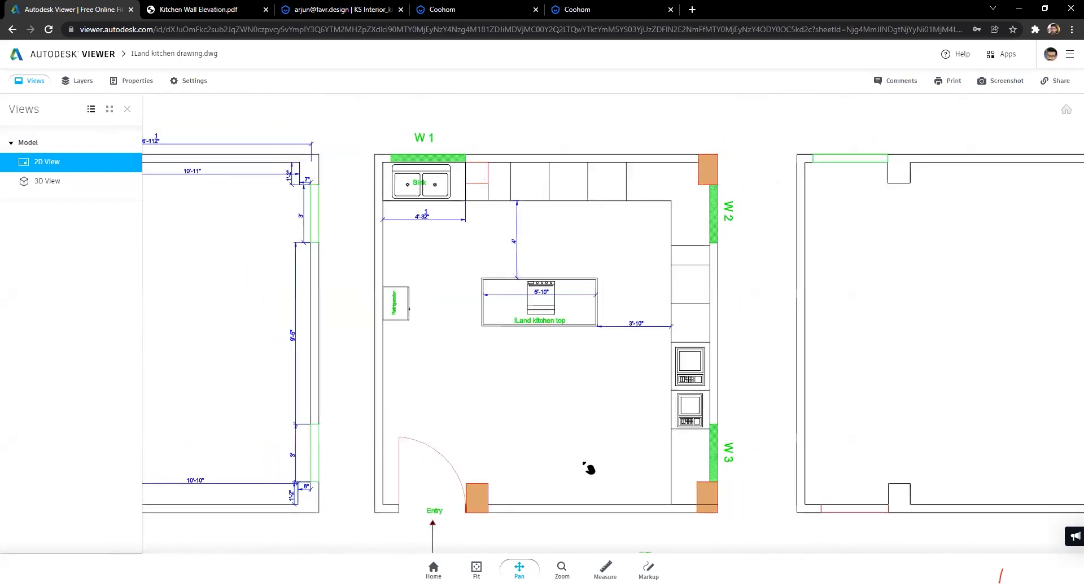
pyautogui.scroll(-5, 475, 267)
pyautogui.scroll(8, 510, 290)
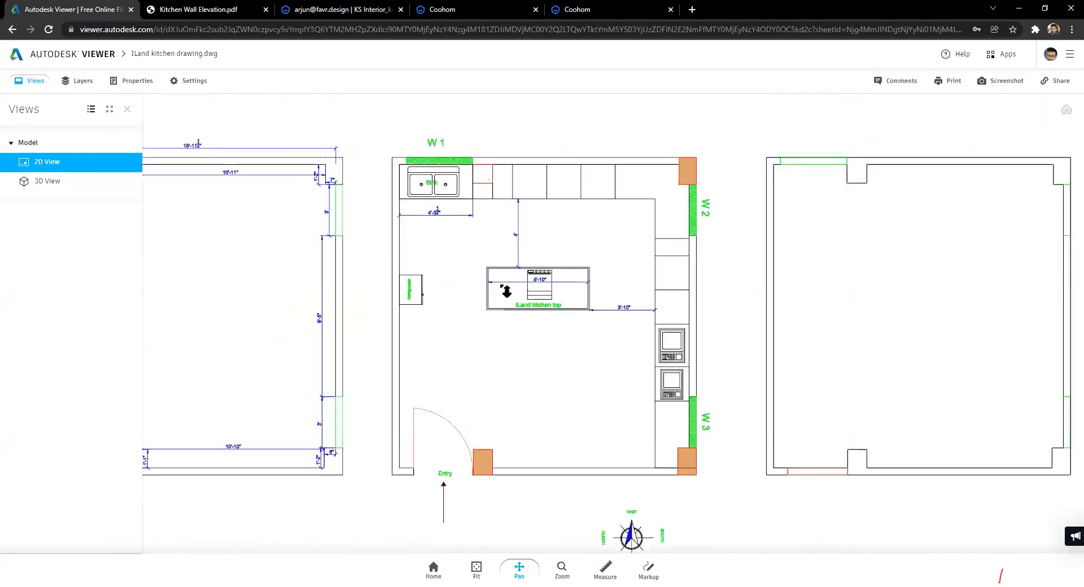
pyautogui.scroll(4, 502, 284)
pyautogui.scroll(-2, 504, 285)
pyautogui.moveTo(609, 391); pyautogui.dragTo(517, 382)
pyautogui.scroll(5, 500, 373)
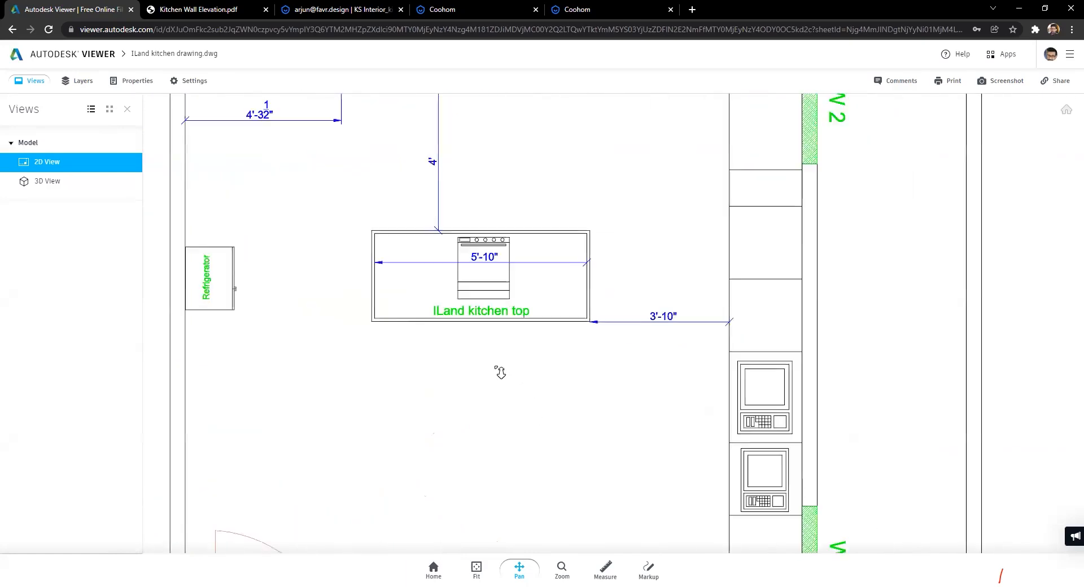
pyautogui.scroll(-1, 490, 359)
pyautogui.scroll(-10, 431, 170)
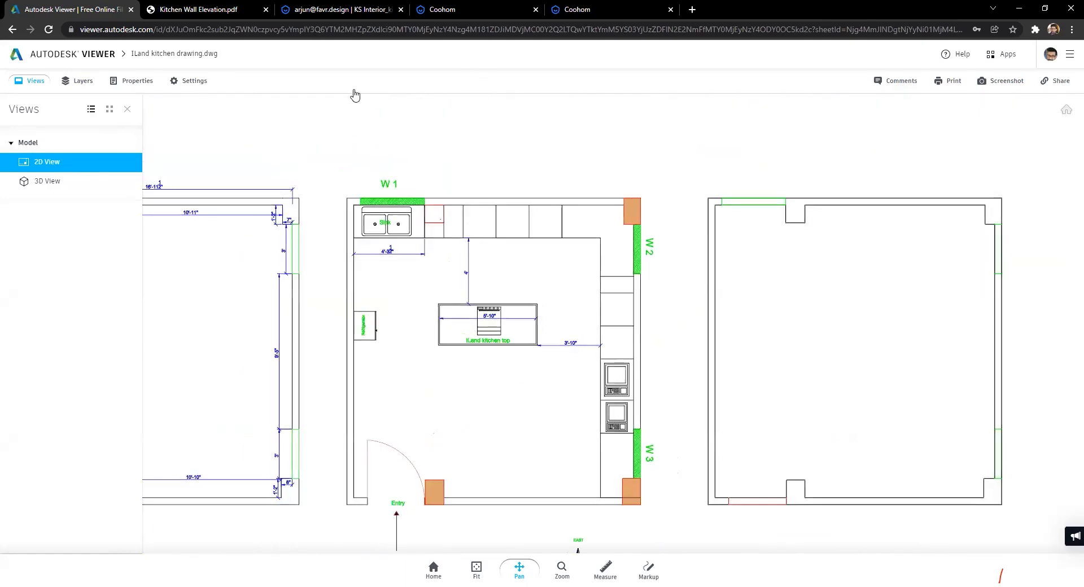
pyautogui.click(441, 9)
# Step: Draw a 2334 × 978 mm rectangle in the centre of the inner ceiling outline
pyautogui.hotkey('ctrl', 'Tab')
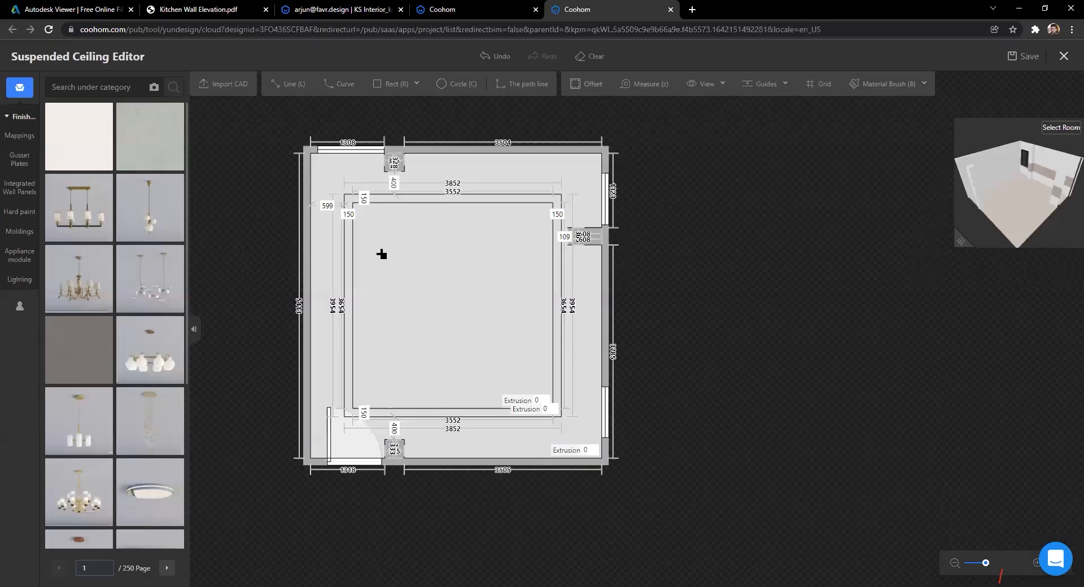
pyautogui.press('r')
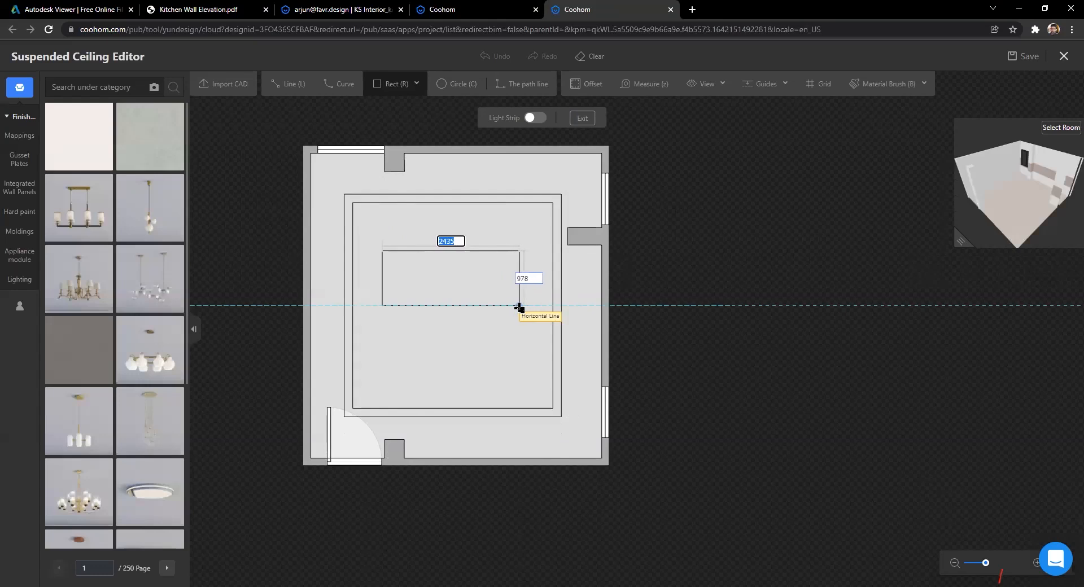
pyautogui.click(513, 306)
pyautogui.scroll(5, 649, 316)
pyautogui.scroll(-4, 728, 313)
pyautogui.moveTo(456, 319); pyautogui.dragTo(576, 297, button='middle')
pyautogui.scroll(3, 579, 295)
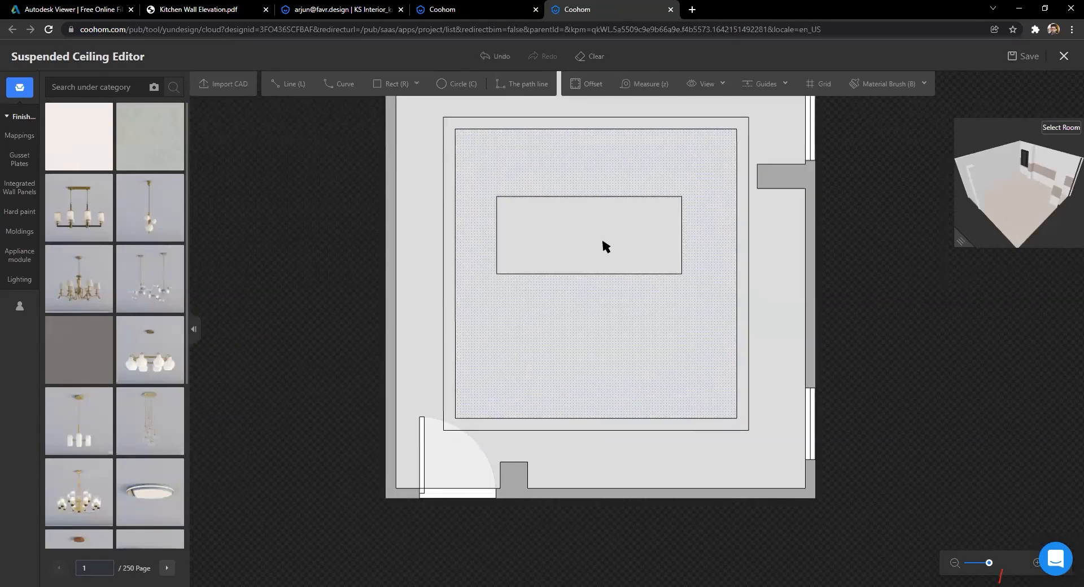
pyautogui.scroll(1, 602, 243)
pyautogui.click(689, 264)
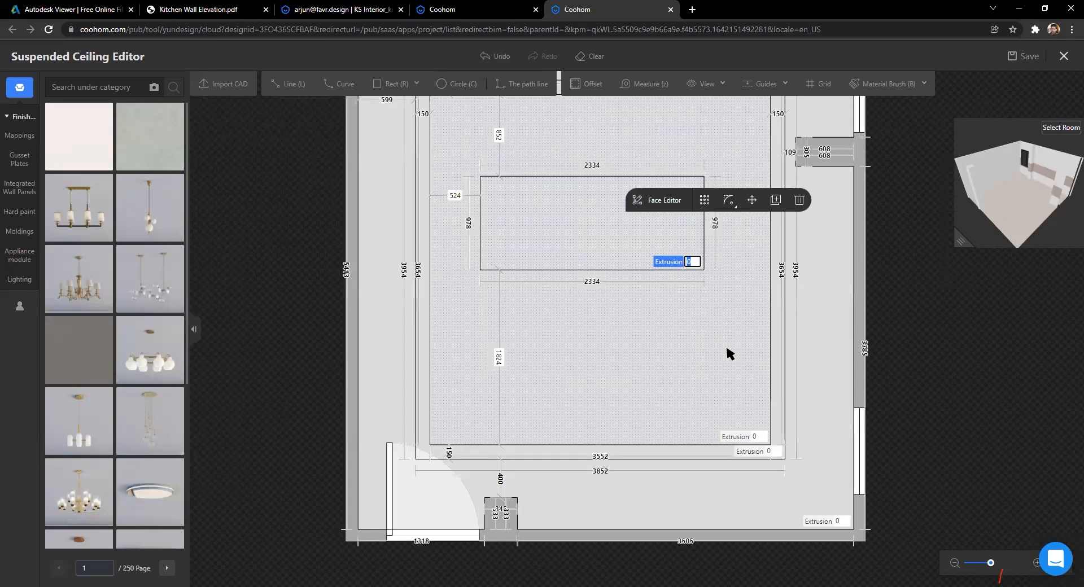
pyautogui.click(971, 385)
pyautogui.scroll(-1, 940, 376)
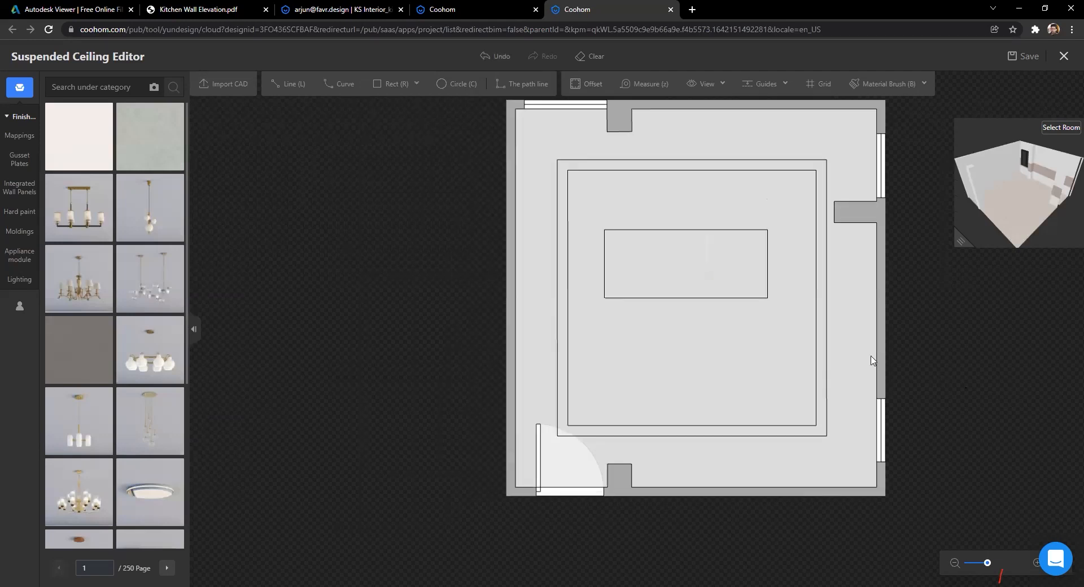
pyautogui.moveTo(829, 380); pyautogui.dragTo(687, 346, button='middle')
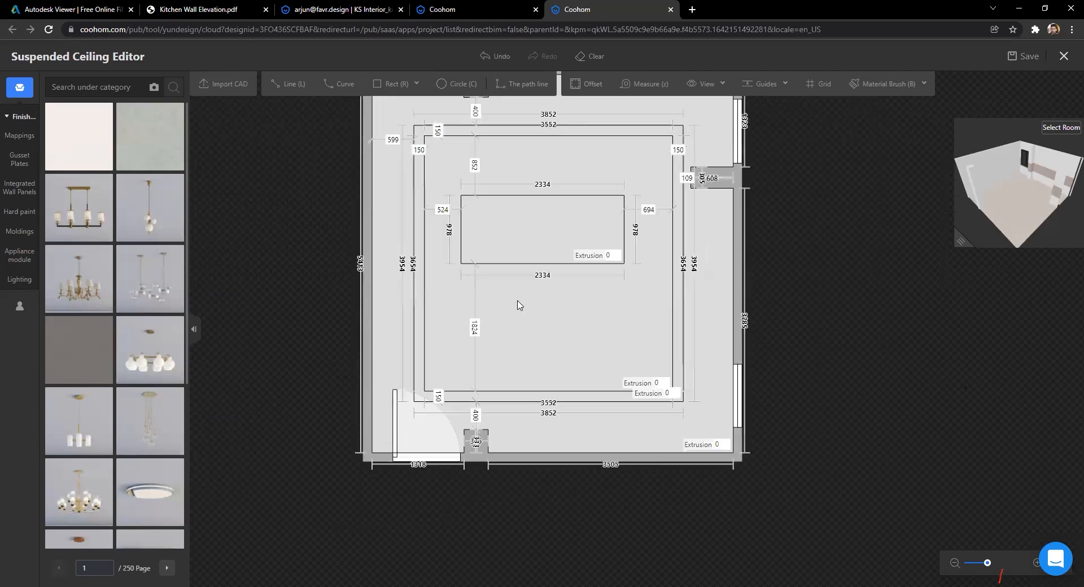
pyautogui.scroll(-1, 874, 269)
pyautogui.hotkey('ctrl', '2')
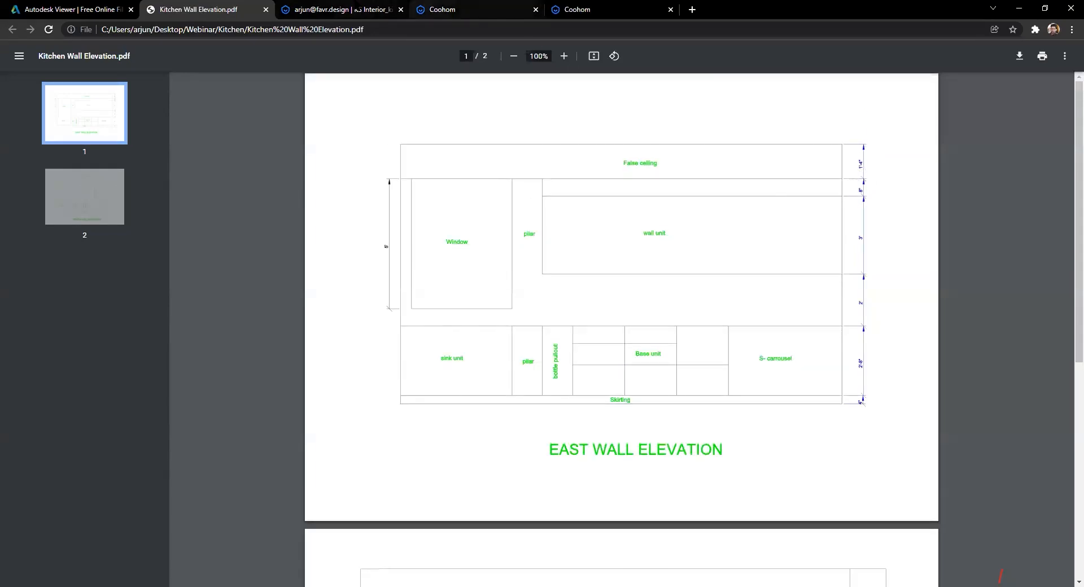
pyautogui.hotkey('ctrl', '3')
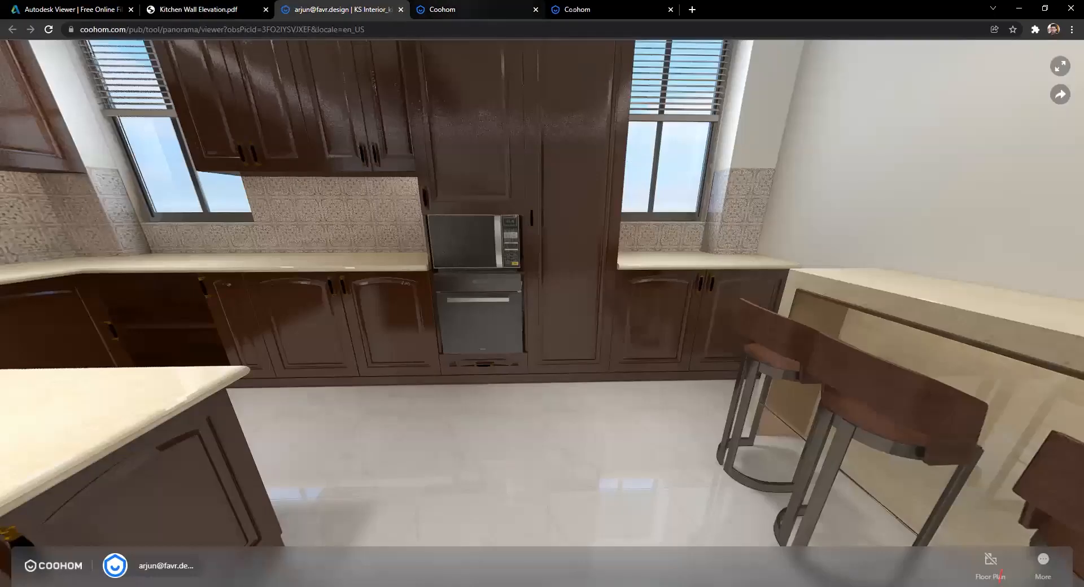
pyautogui.hotkey('ctrl', '4')
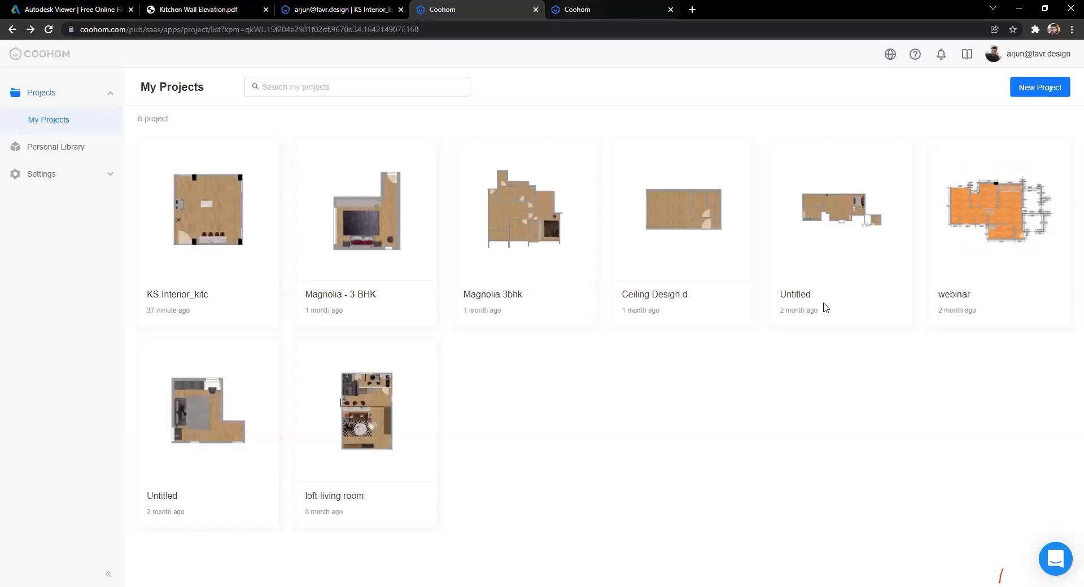
pyautogui.hotkey('ctrl', 'Tab')
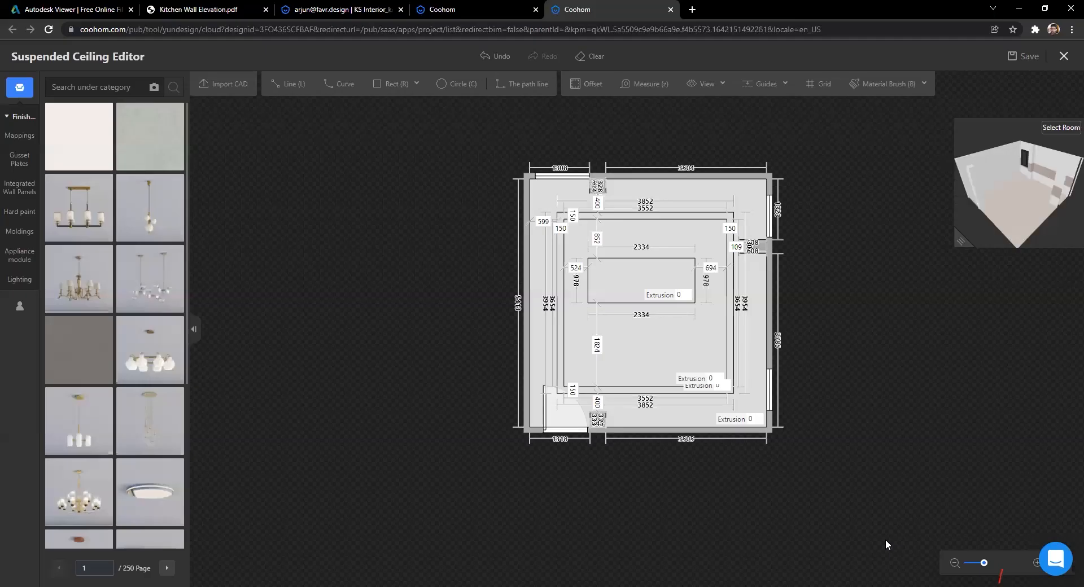
# Step: Give the outer area, the next band and the central rectangle a 426 mm extrusion
pyautogui.scroll(3, 885, 541)
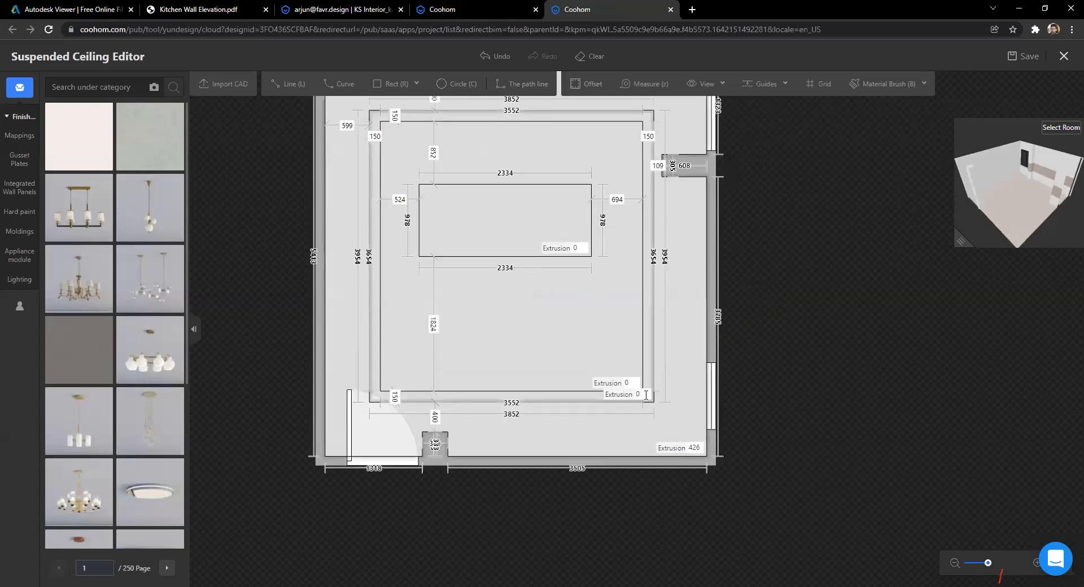
pyautogui.click(637, 394)
pyautogui.write('426')
pyautogui.press('Return')
pyautogui.click(631, 384)
pyautogui.press('Return')
pyautogui.click(578, 249)
pyautogui.write('426')
pyautogui.press('Return')
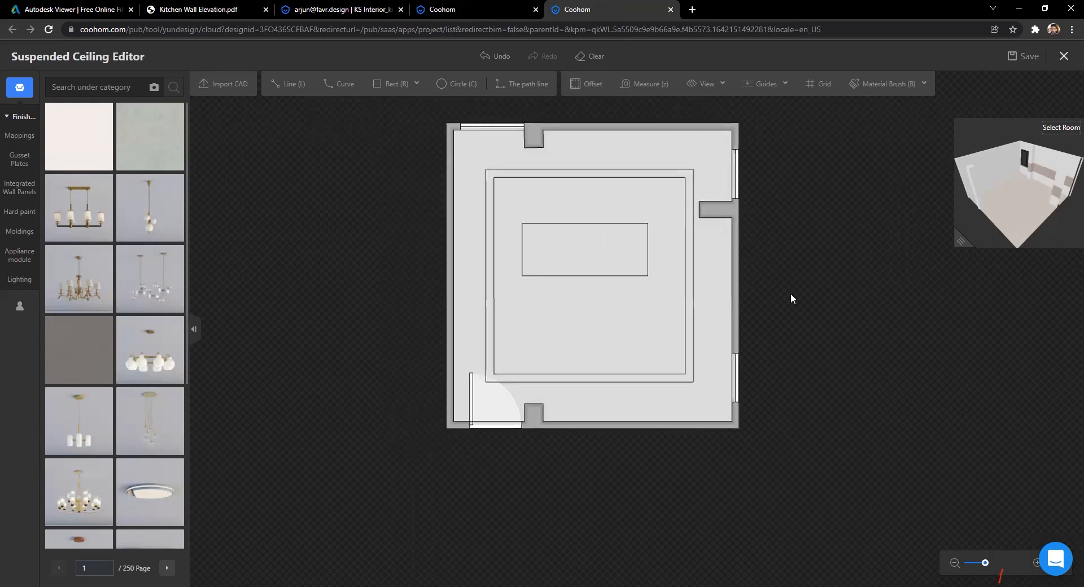
# Step: Apply the white favourite material to the outer ceiling band
pyautogui.scroll(2, 503, 292)
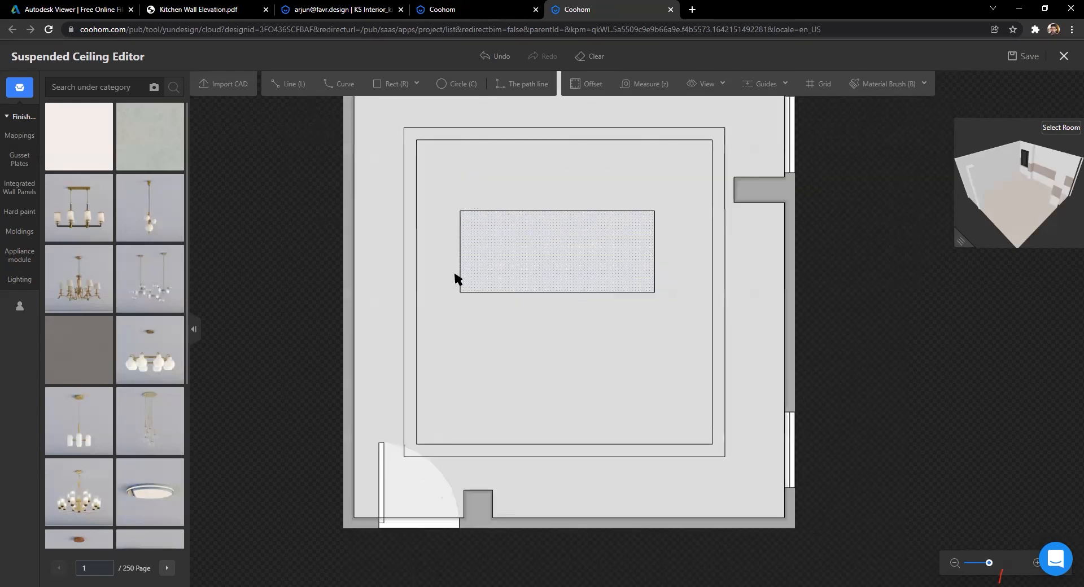
pyautogui.click(413, 180)
pyautogui.click(19, 306)
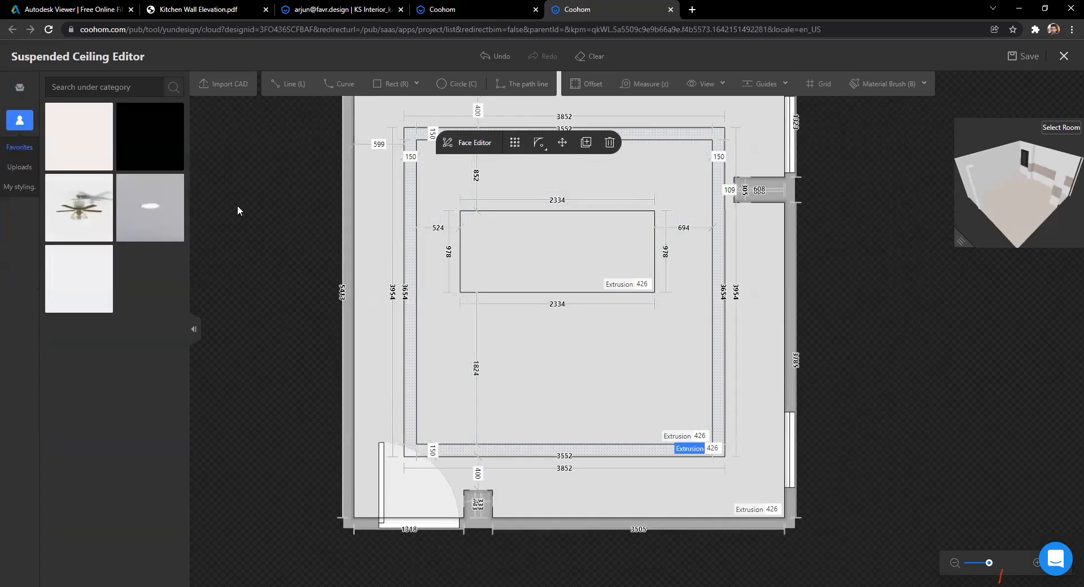
pyautogui.moveTo(102, 120)
pyautogui.click(79, 147)
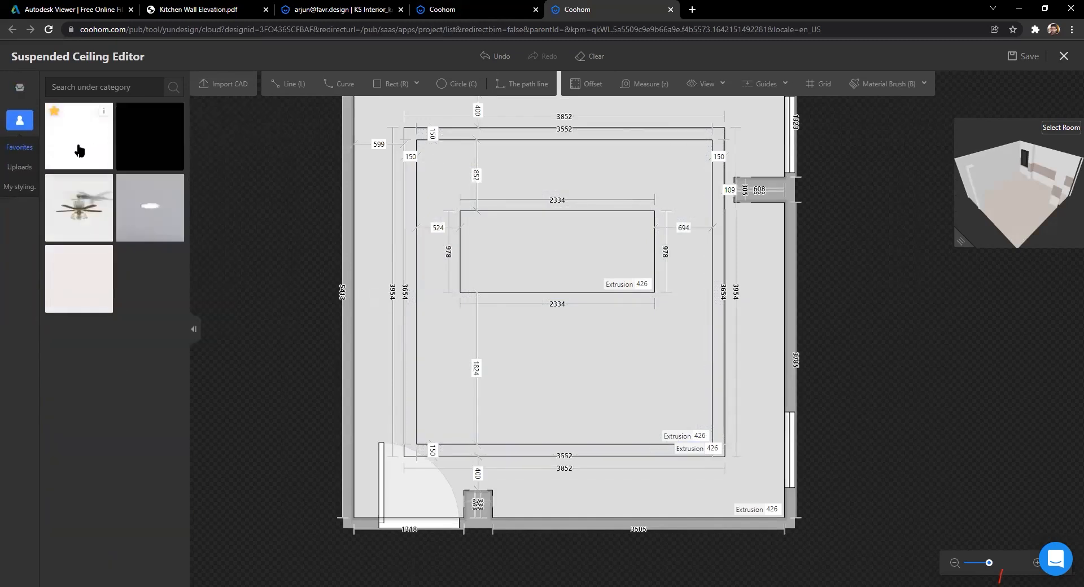
pyautogui.click(403, 223)
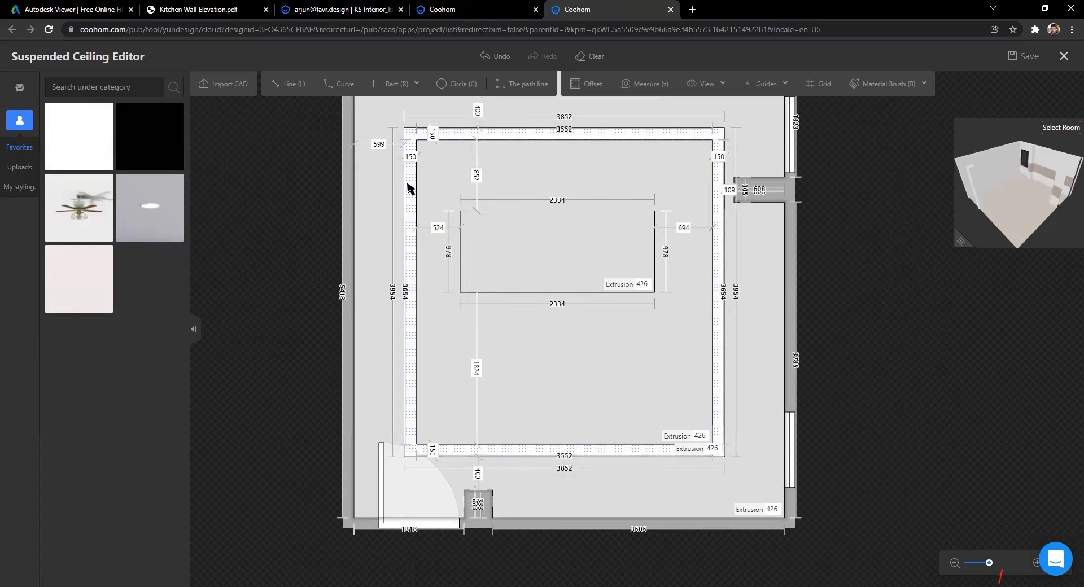
# Step: Select the central rectangle and bring up the saved favorites and uploads library
pyautogui.scroll(-2, 397, 317)
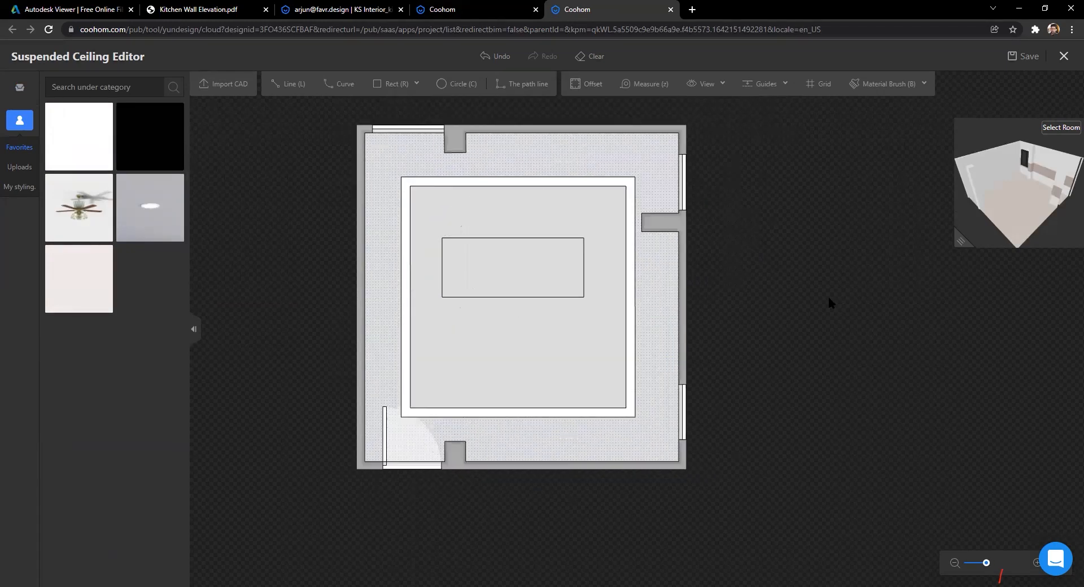
pyautogui.click(530, 277)
pyautogui.scroll(2, 564, 280)
pyautogui.scroll(-1, 389, 251)
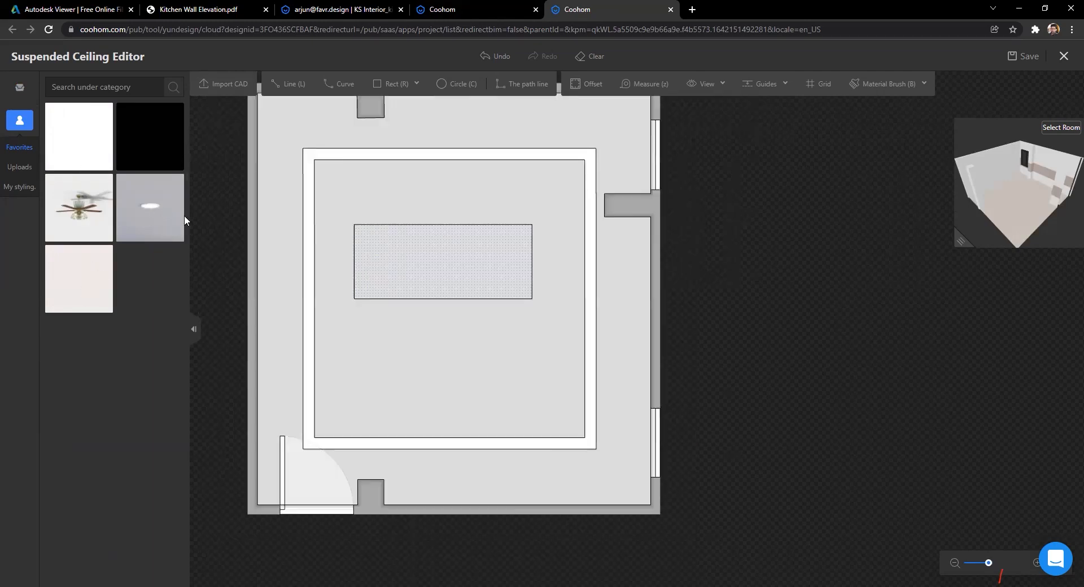
pyautogui.click(20, 88)
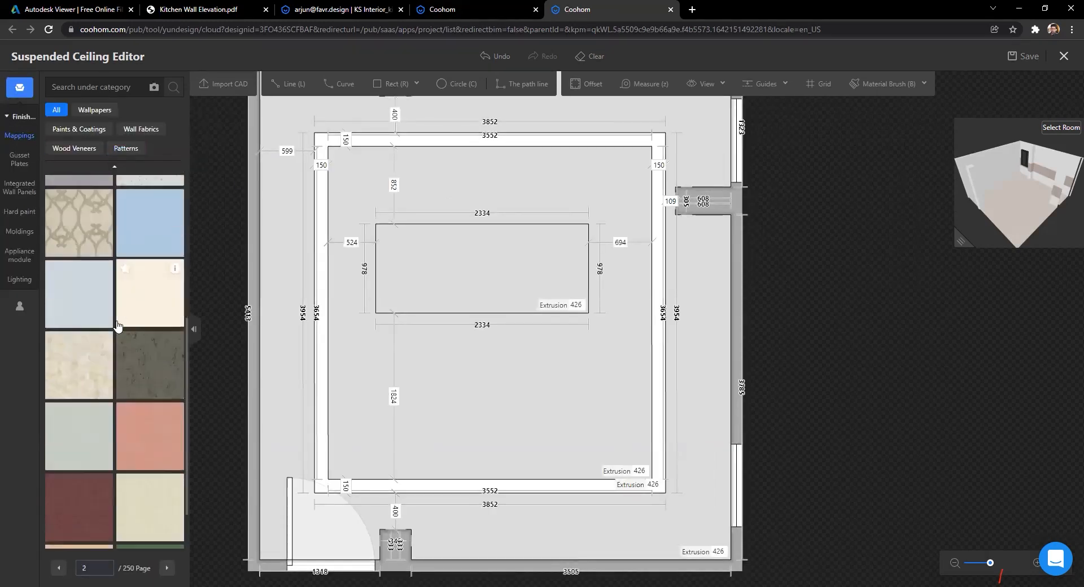
pyautogui.click(17, 278)
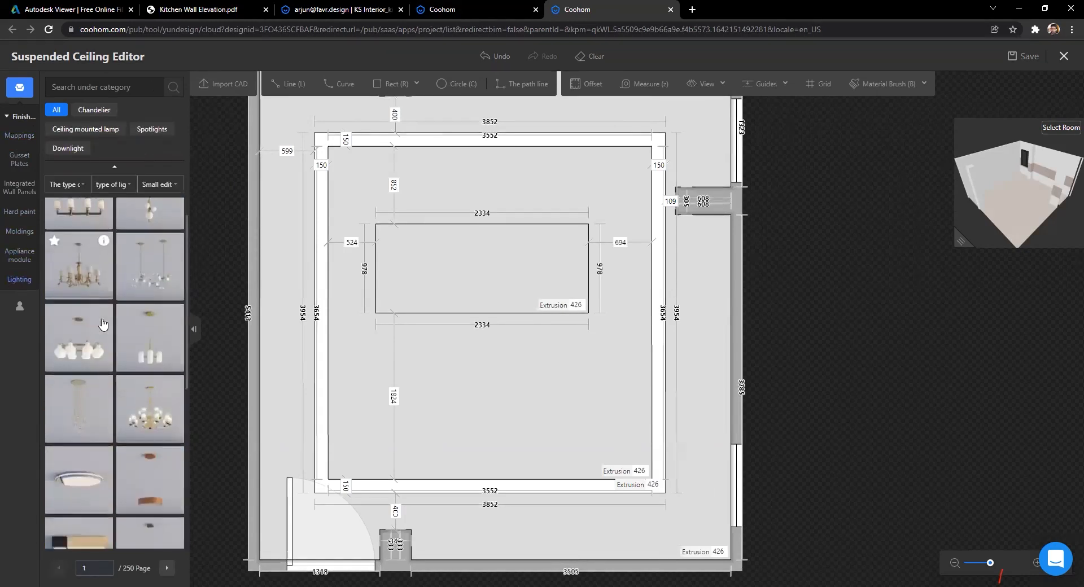
pyautogui.scroll(-5, 104, 348)
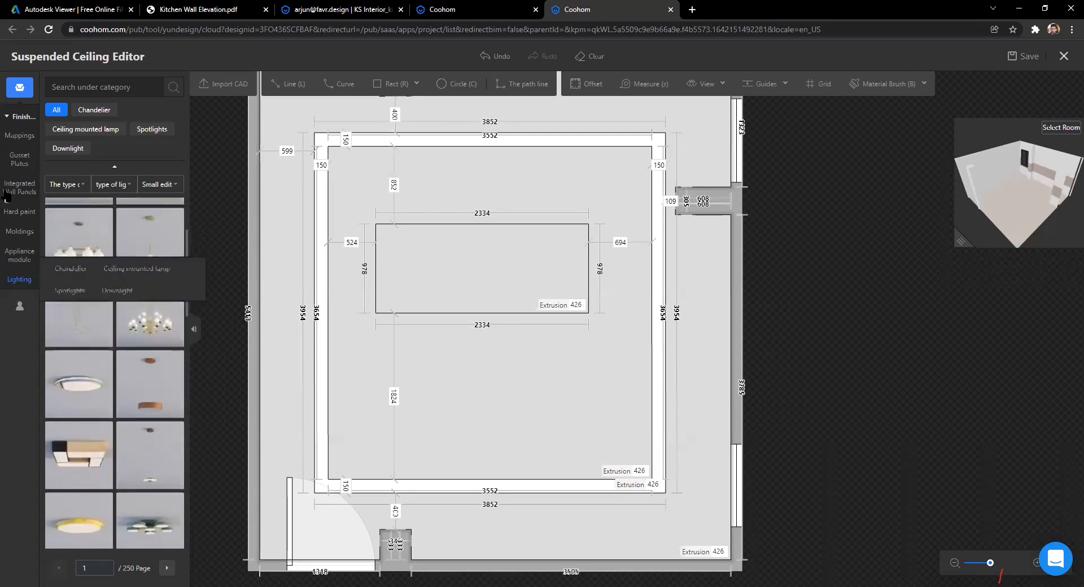
pyautogui.click(20, 170)
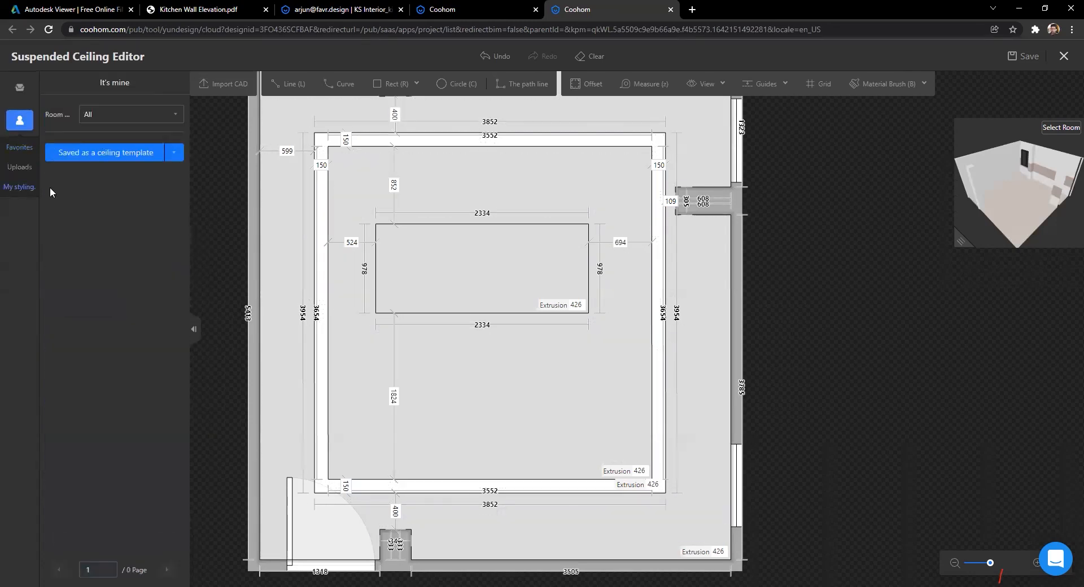
# Step: Place six favourite spotlights: two inside the central rectangle and four near the ceiling corners
pyautogui.moveTo(152, 207); pyautogui.dragTo(393, 250)
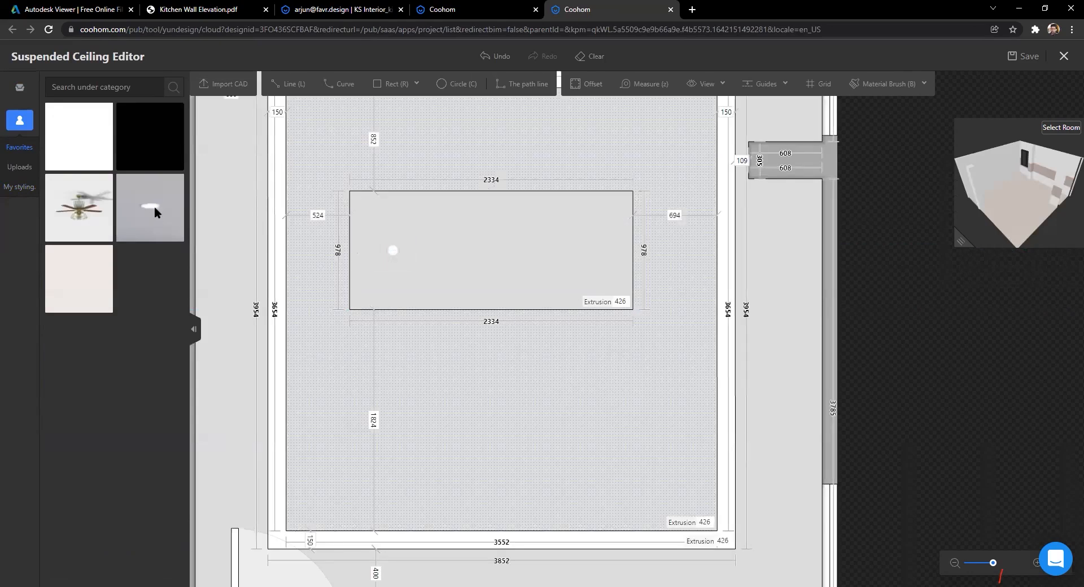
pyautogui.click(597, 251)
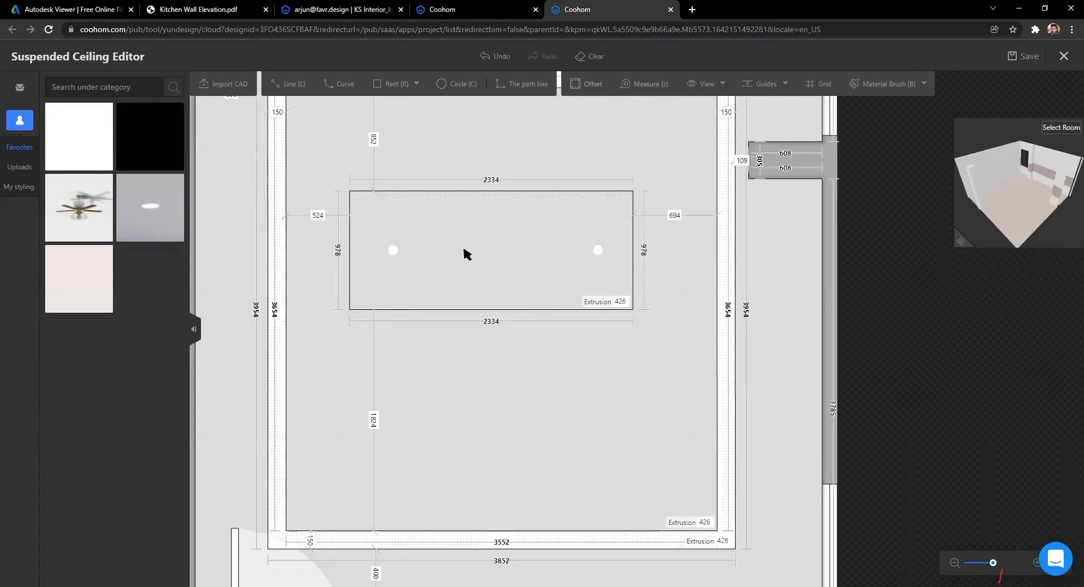
pyautogui.moveTo(158, 215); pyautogui.dragTo(348, 456)
pyautogui.moveTo(150, 206); pyautogui.dragTo(665, 471)
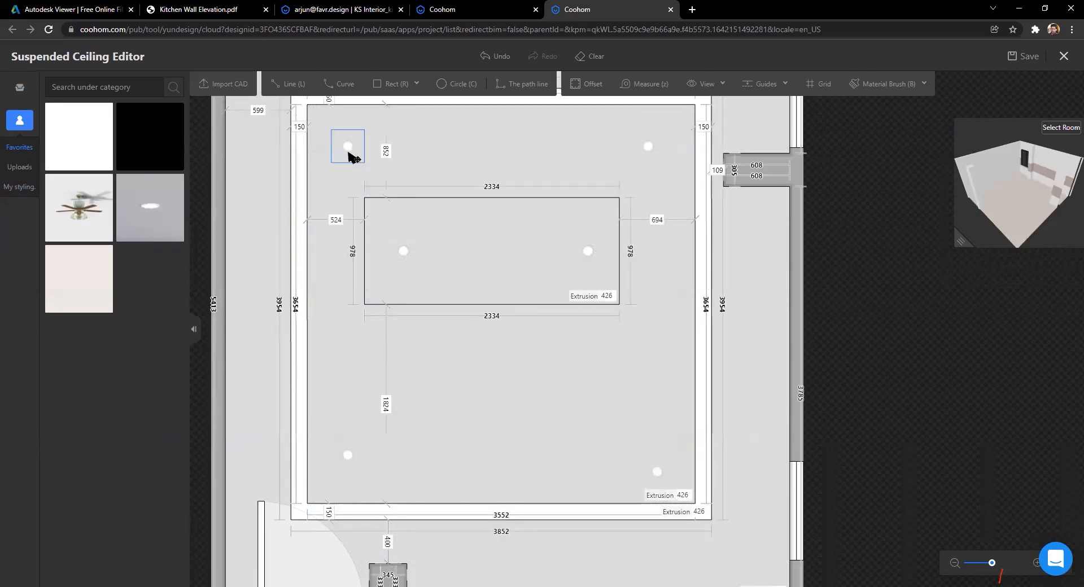
# Step: Position the top corner spotlights 400 mm from the ceiling edges
pyautogui.scroll(-2, 554, 341)
pyautogui.click(404, 201)
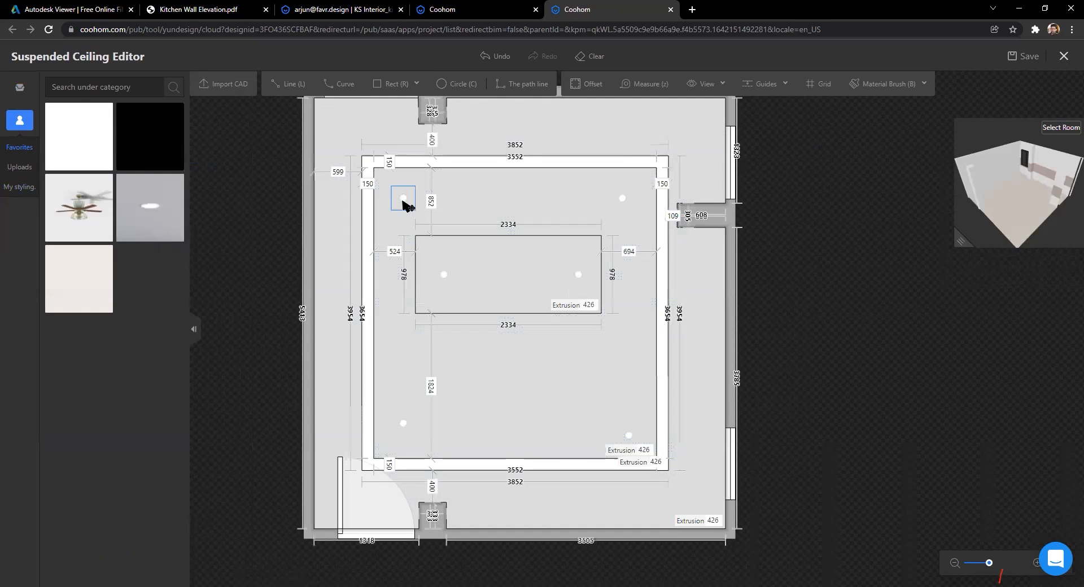
pyautogui.press('Tab')
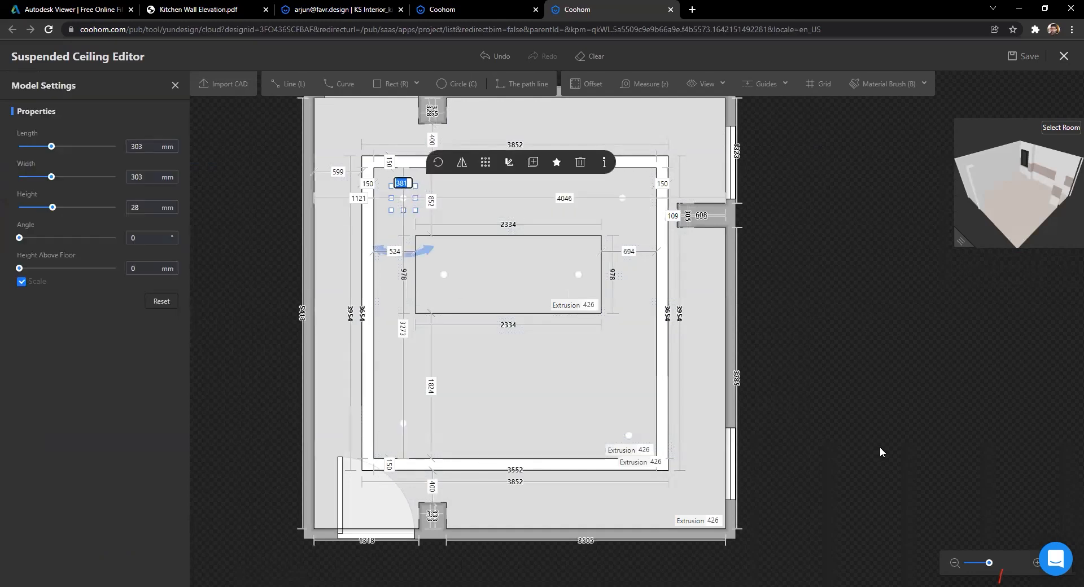
pyautogui.write('400')
pyautogui.press('Return')
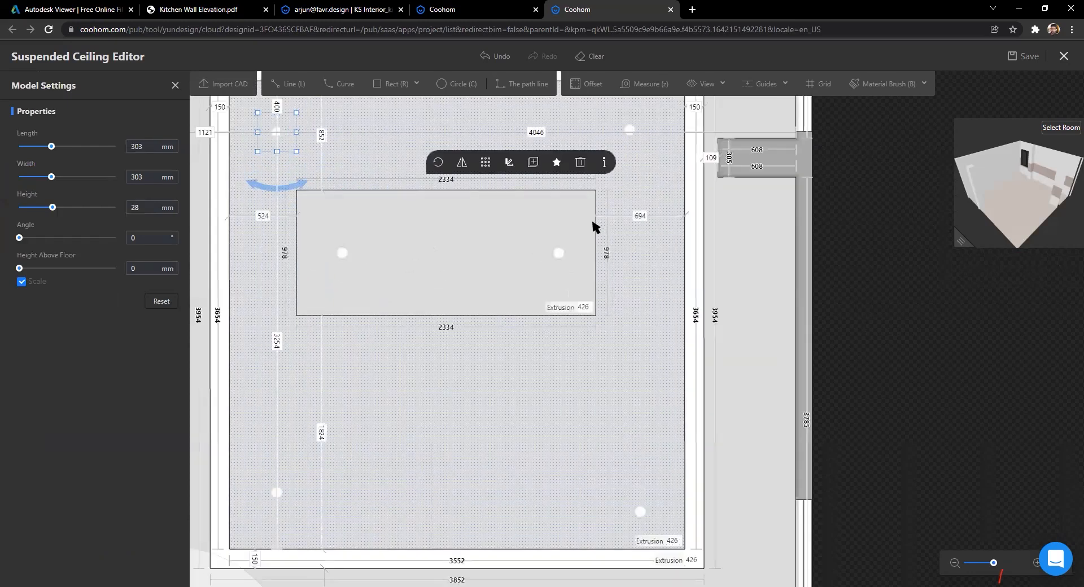
pyautogui.scroll(-2, 583, 232)
pyautogui.click(581, 209)
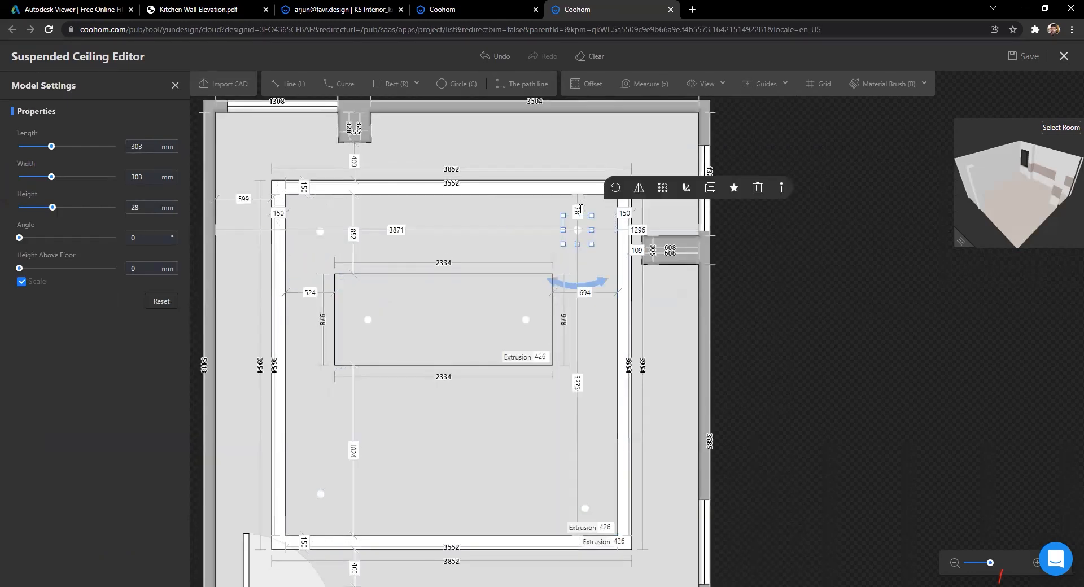
pyautogui.click(856, 408)
pyautogui.moveTo(484, 468); pyautogui.dragTo(464, 374, button='middle')
pyautogui.scroll(2, 470, 426)
# Step: Set the lower-left and lower-right spotlights 400 mm from the edges
pyautogui.click(430, 371)
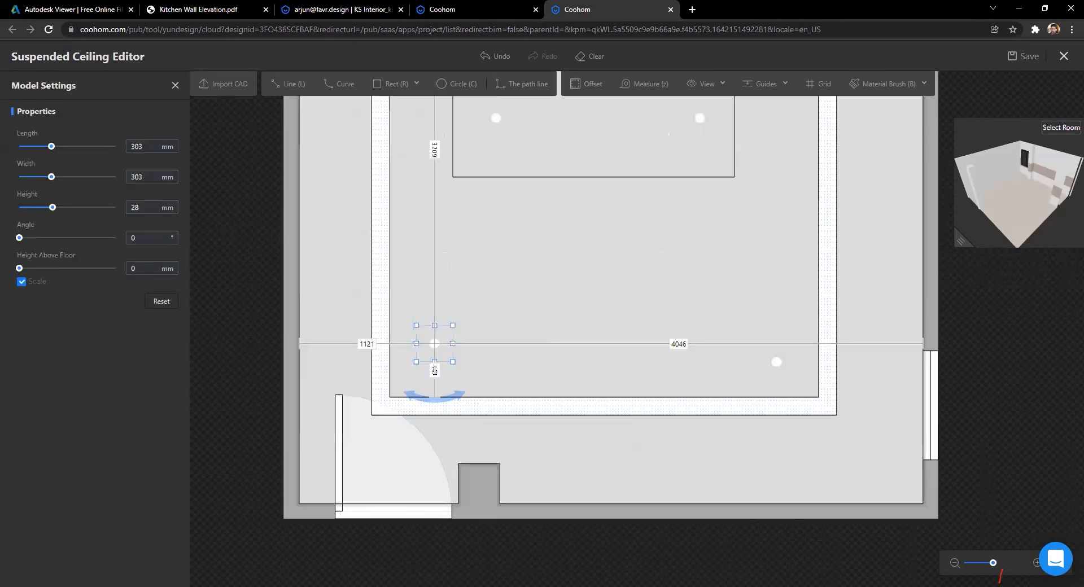
pyautogui.press('Return')
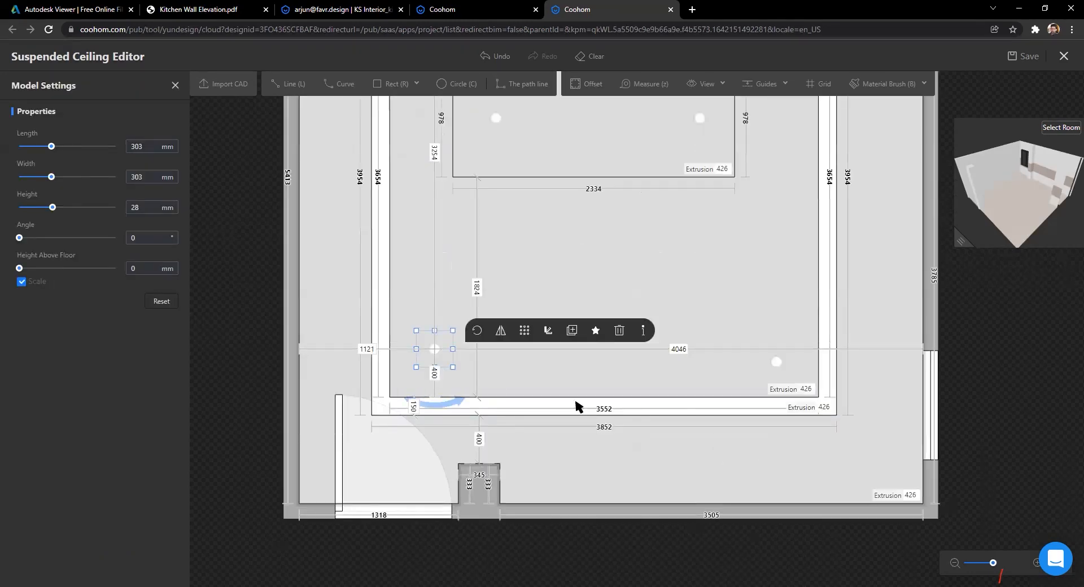
pyautogui.click(778, 361)
pyautogui.write('400')
pyautogui.press('Return')
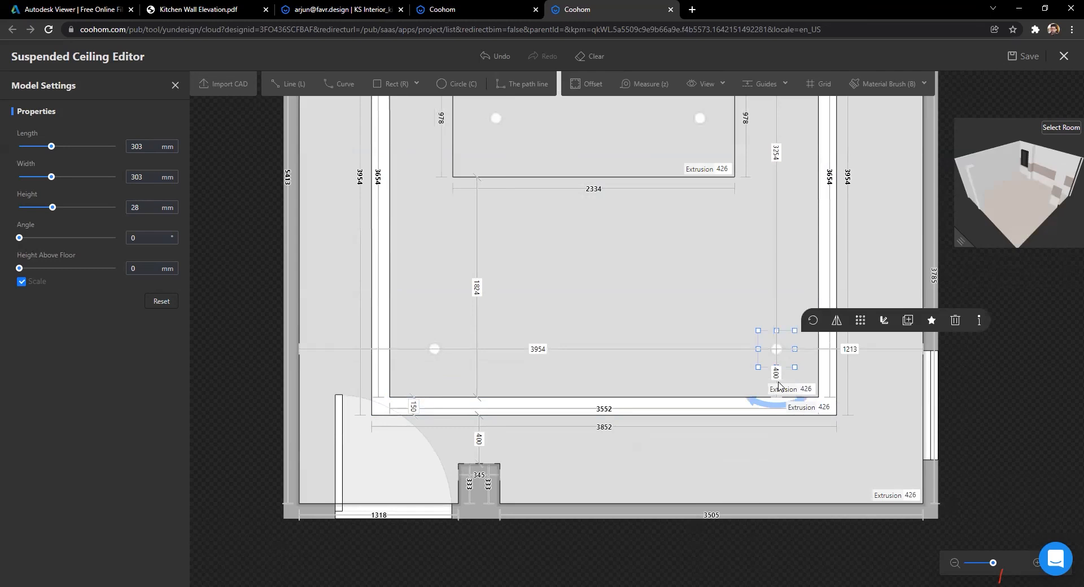
pyautogui.press('Escape')
pyautogui.scroll(-3, 892, 324)
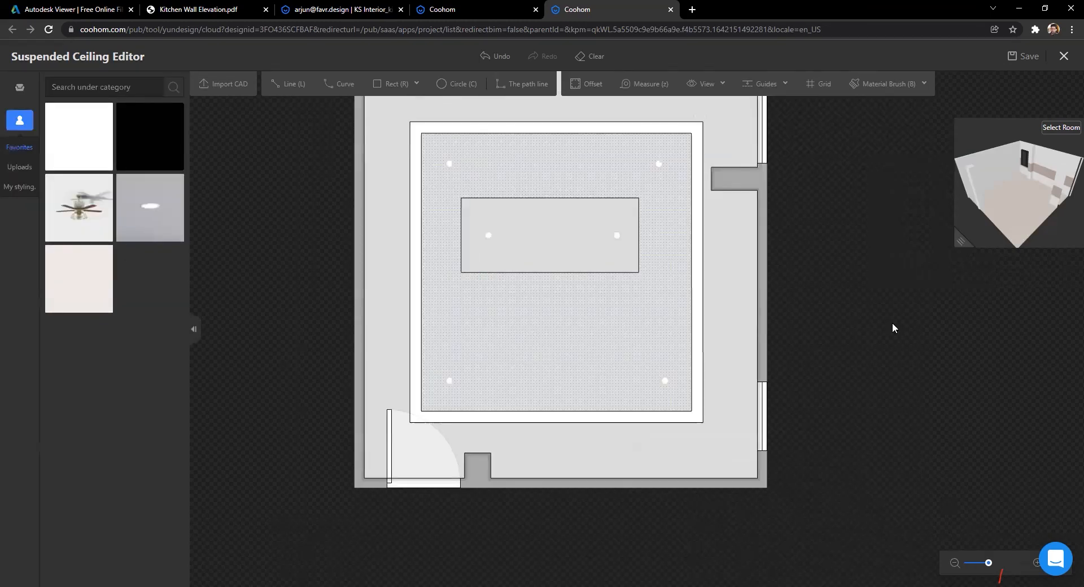
# Step: Give the black central ceiling panel a 500 mm extrusion
pyautogui.moveTo(583, 254); pyautogui.dragTo(491, 281, button='middle')
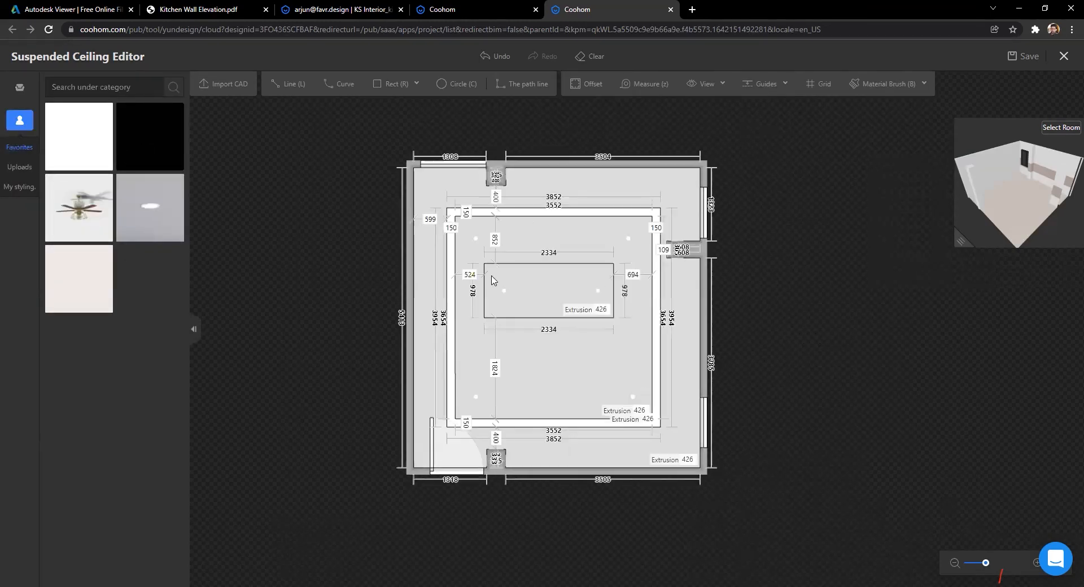
pyautogui.scroll(5, 552, 298)
pyautogui.scroll(-2, 542, 286)
pyautogui.scroll(-2, 542, 283)
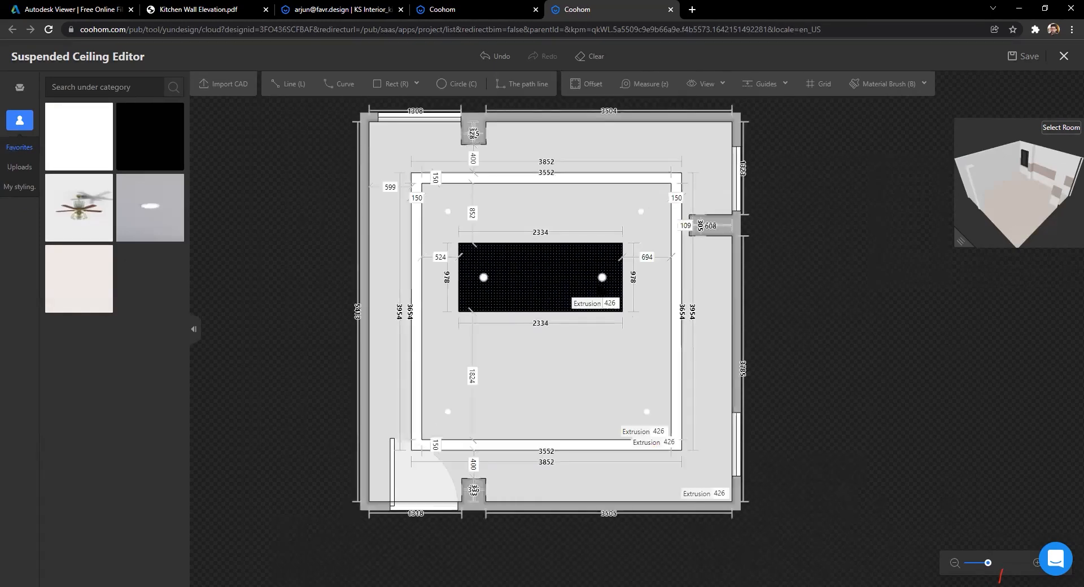
pyautogui.scroll(3, 584, 264)
pyautogui.scroll(-3, 584, 265)
pyautogui.moveTo(792, 222); pyautogui.dragTo(767, 246, button='middle')
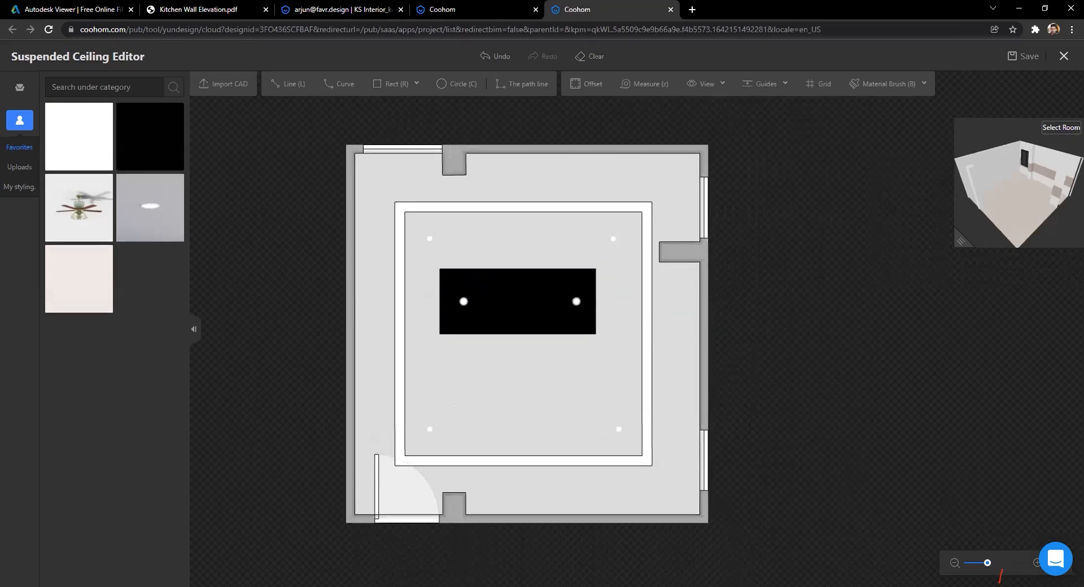
pyautogui.scroll(-2, 578, 469)
pyautogui.scroll(1, 569, 440)
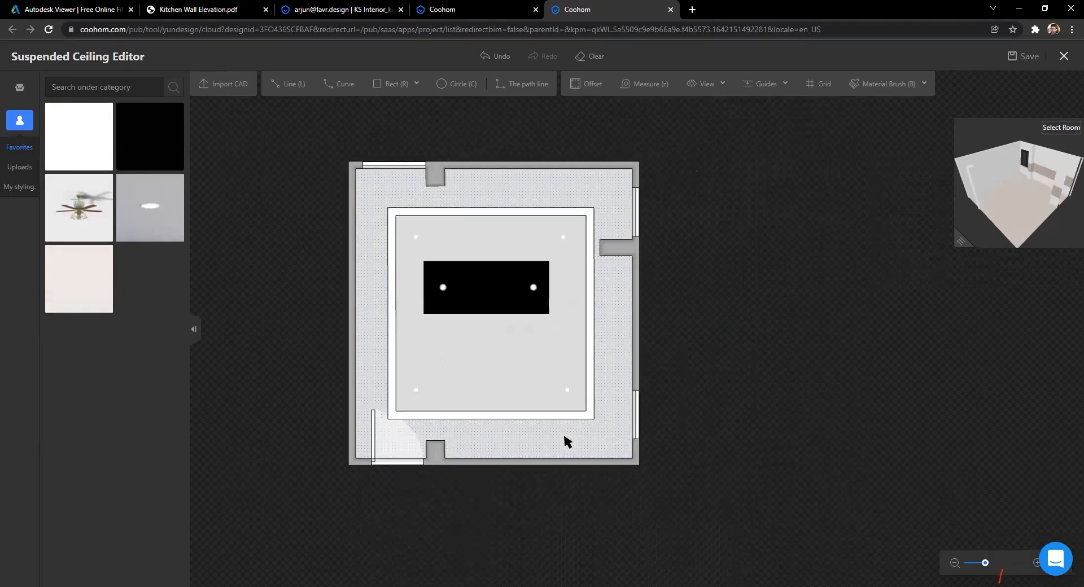
pyautogui.scroll(1, 564, 436)
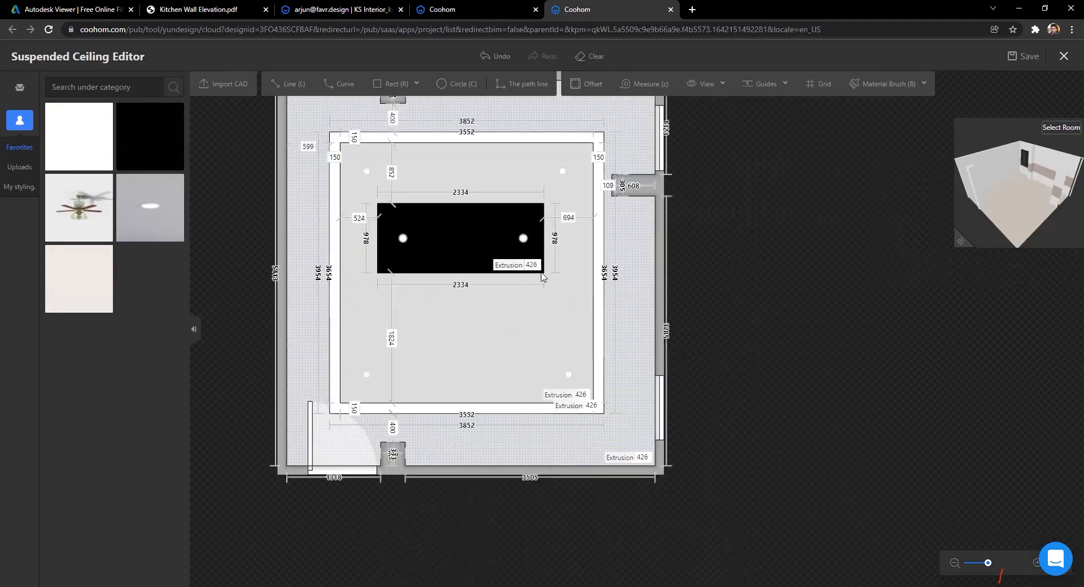
pyautogui.press('Return')
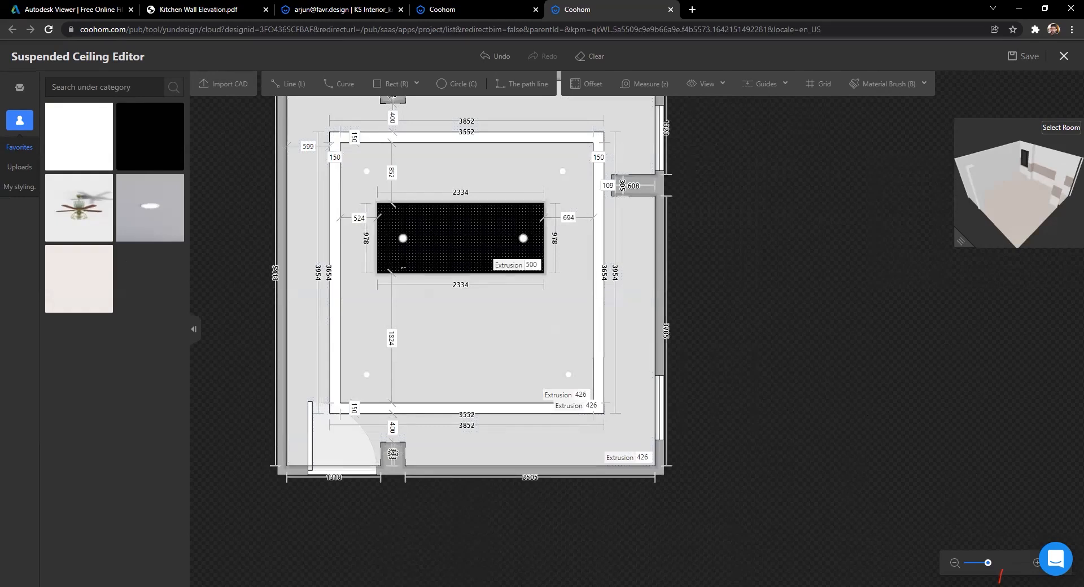
# Step: Save the project with Ctrl+S
pyautogui.scroll(-3, 412, 282)
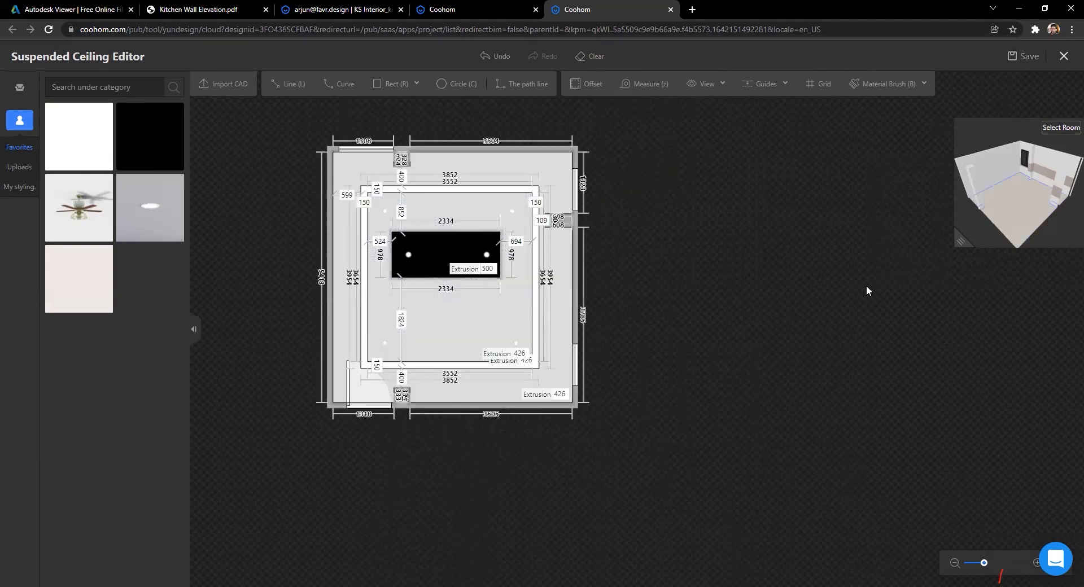
pyautogui.hotkey('ctrl', 's')
pyautogui.scroll(3, 291, 285)
pyautogui.scroll(-2, 617, 314)
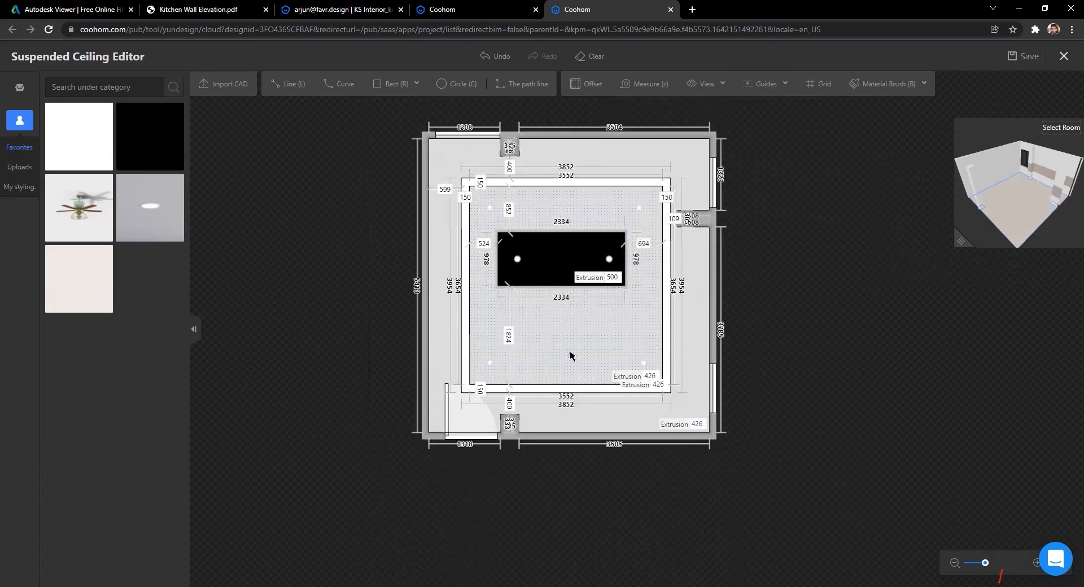
pyautogui.scroll(-2, 572, 356)
pyautogui.moveTo(822, 254); pyautogui.dragTo(726, 222)
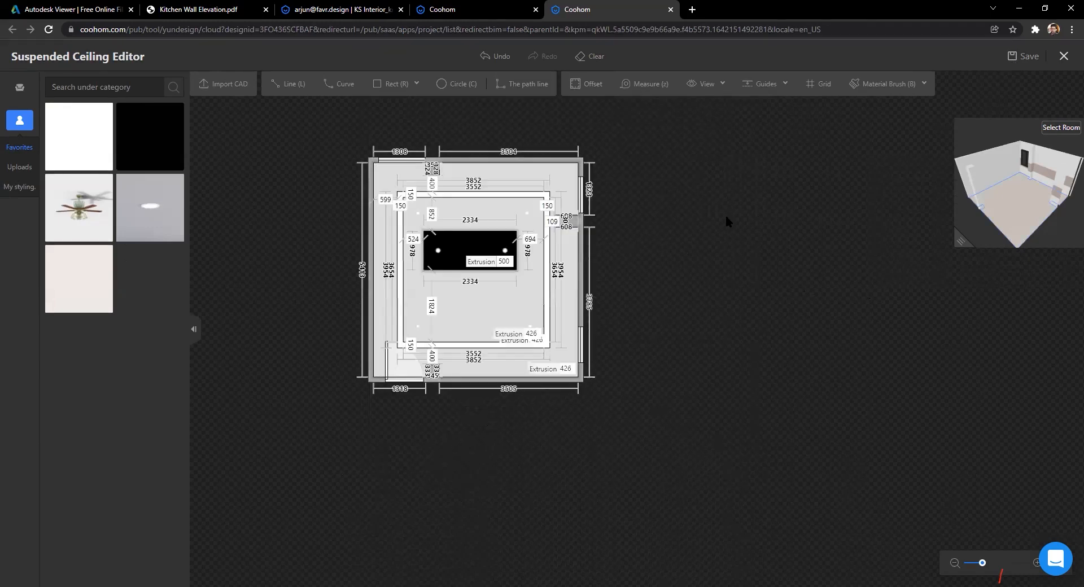
# Step: Save and exit the ceiling editor, then orbit the 3D view around the tiled kitchen walls
pyautogui.click(1023, 57)
pyautogui.click(1063, 57)
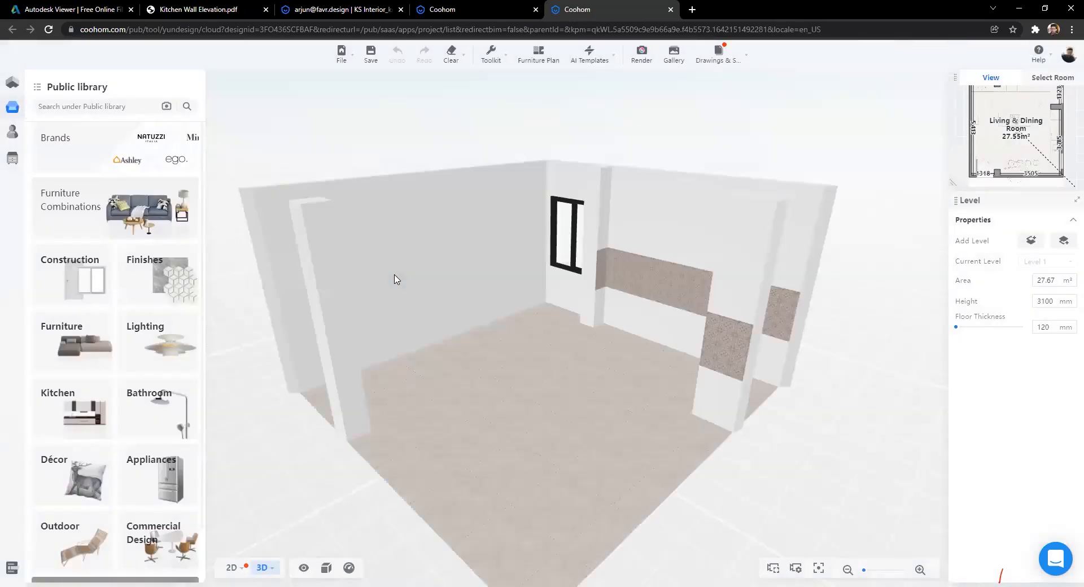
pyautogui.scroll(5, 542, 409)
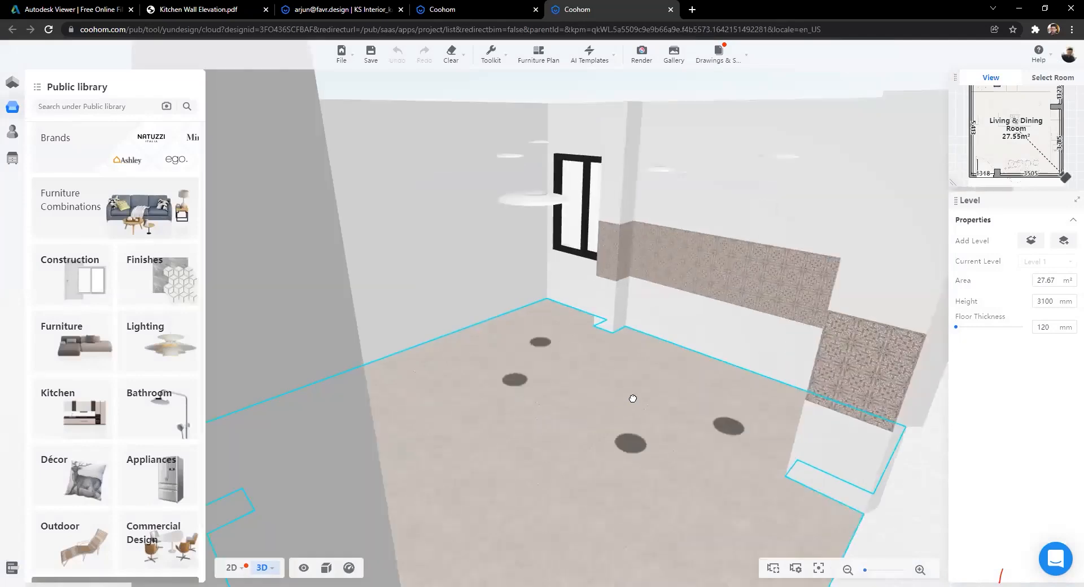
pyautogui.scroll(3, 633, 399)
pyautogui.moveTo(653, 363); pyautogui.dragTo(563, 374)
pyautogui.scroll(-3, 553, 384)
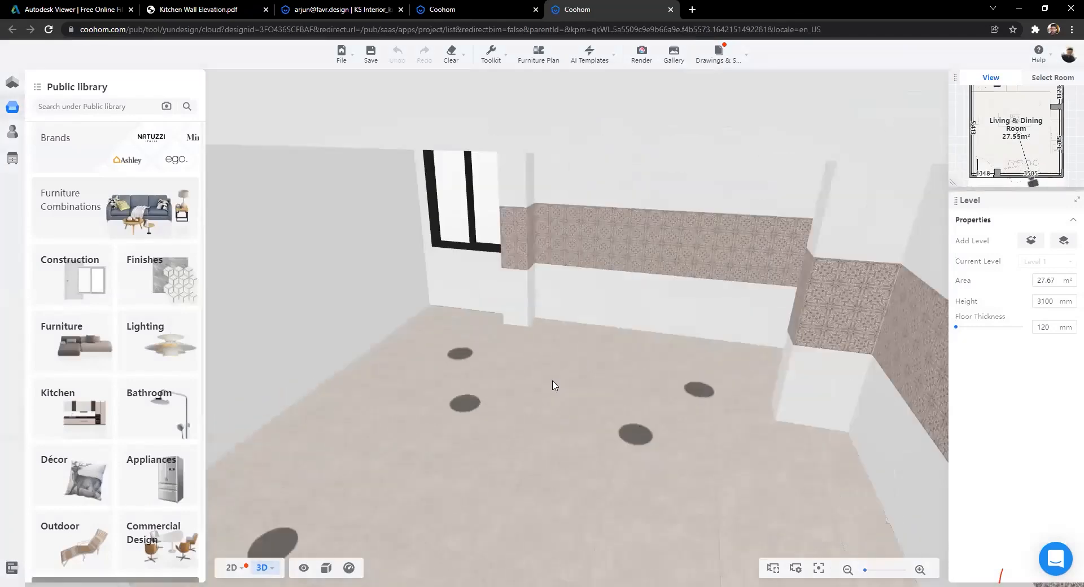
pyautogui.moveTo(788, 465); pyautogui.dragTo(178, 142)
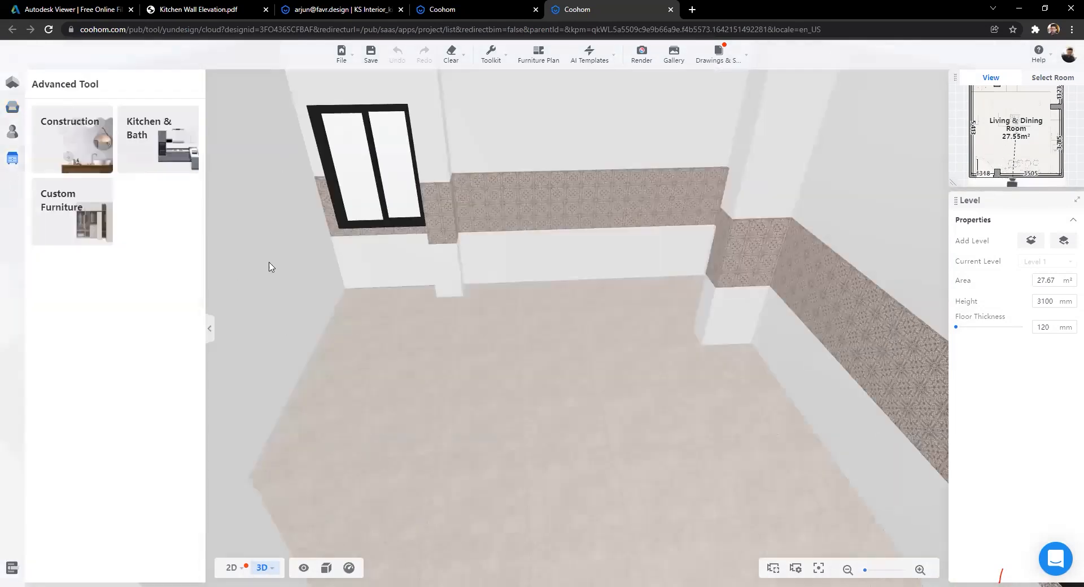
# Step: Launch Kitchen & Bath to list base cabinet units, and turn the 3D view toward the tiled window wall
pyautogui.click(141, 145)
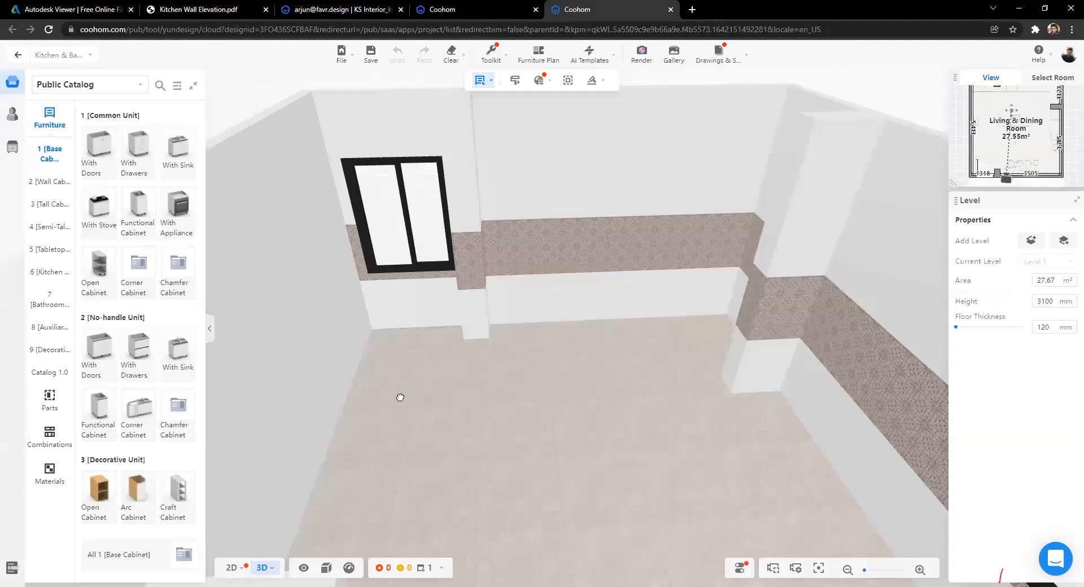
pyautogui.scroll(3, 404, 395)
pyautogui.scroll(-3, 528, 408)
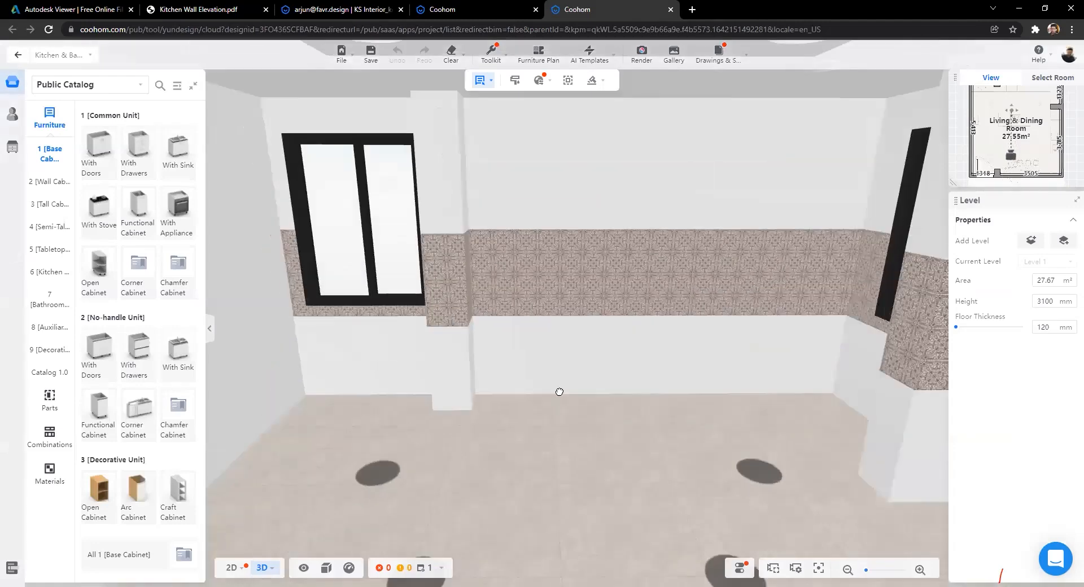
pyautogui.moveTo(530, 435); pyautogui.dragTo(386, 367)
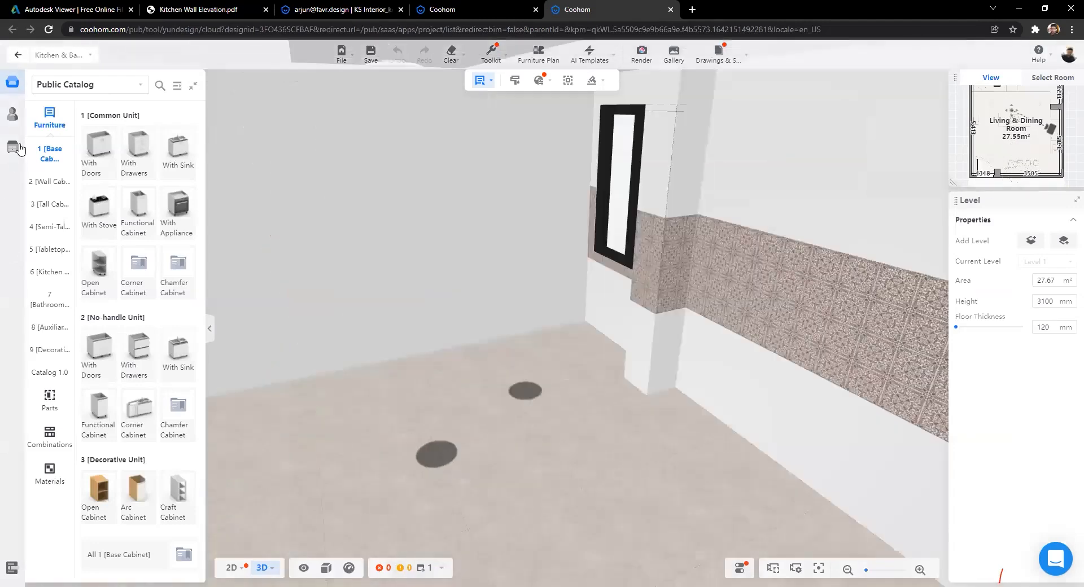
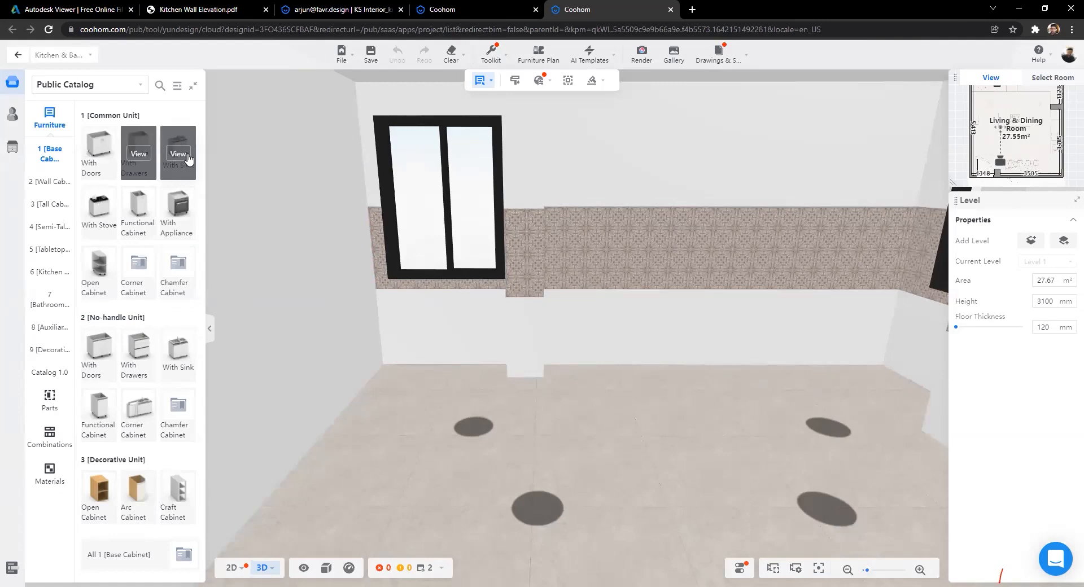
# Step: Place an 800 × 550 × 680 mm Hinged Door Base Cabinet from With Doors on the kitchen floor
pyautogui.click(98, 153)
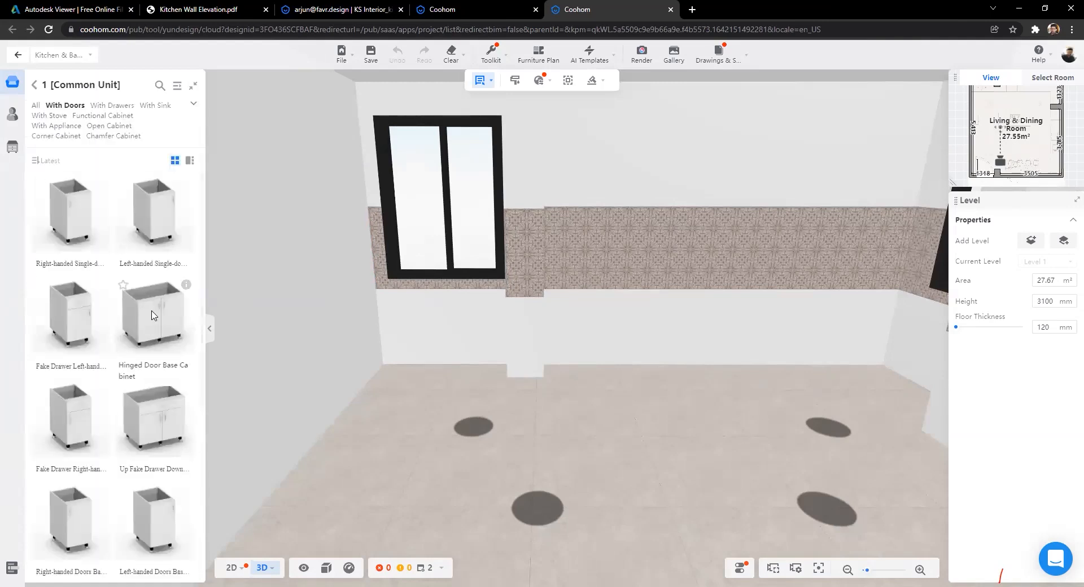
pyautogui.click(152, 315)
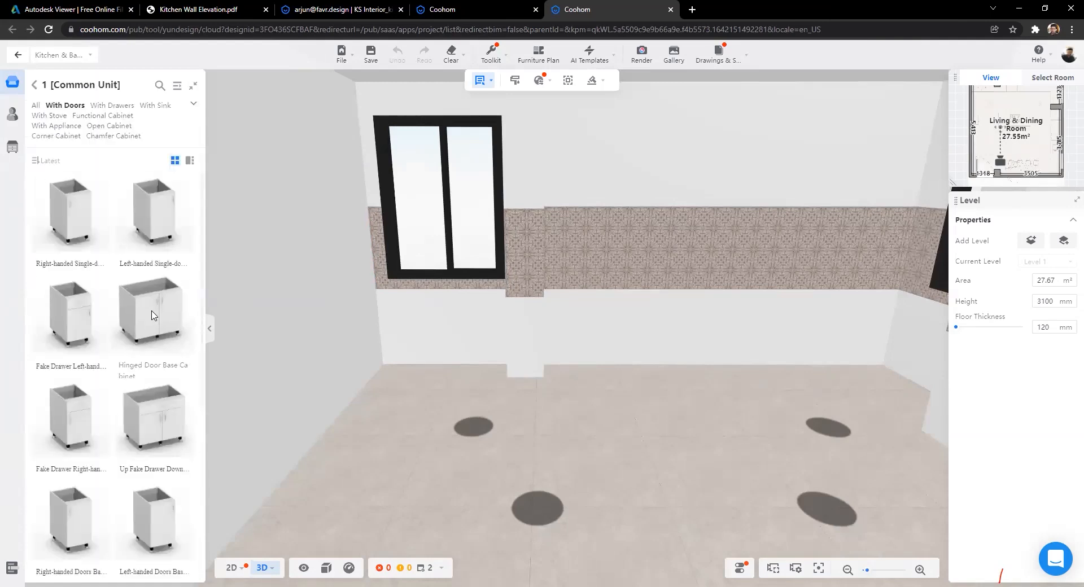
pyautogui.click(484, 430)
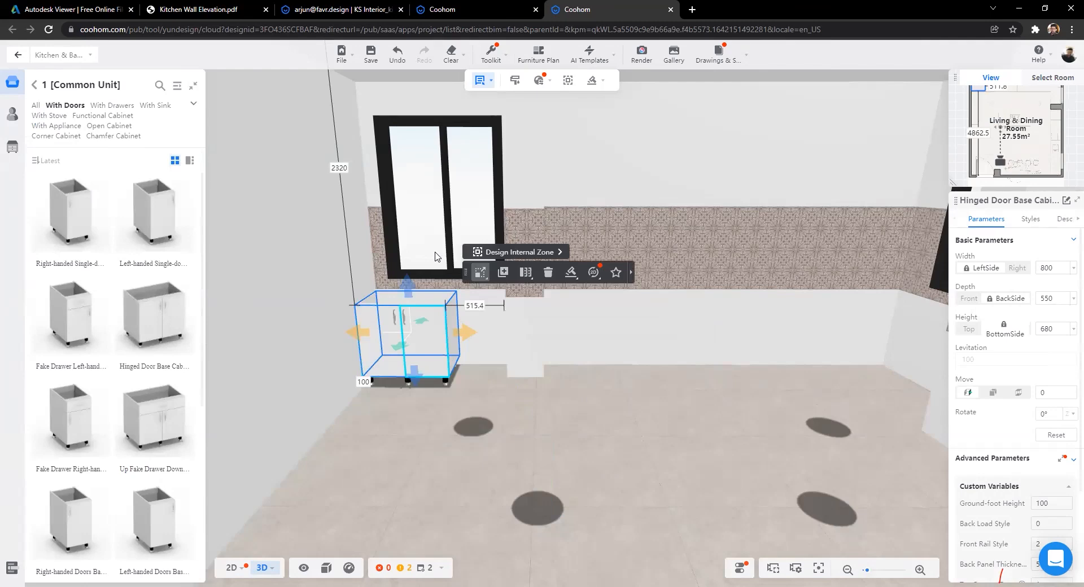
pyautogui.scroll(2, 434, 254)
pyautogui.scroll(1, 522, 236)
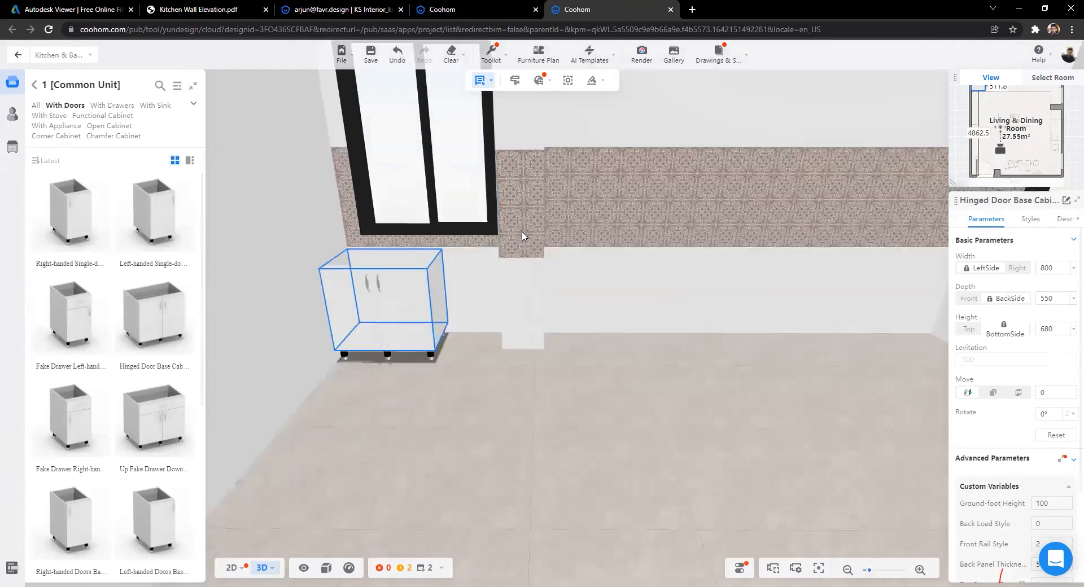
pyautogui.moveTo(522, 236); pyautogui.dragTo(438, 343)
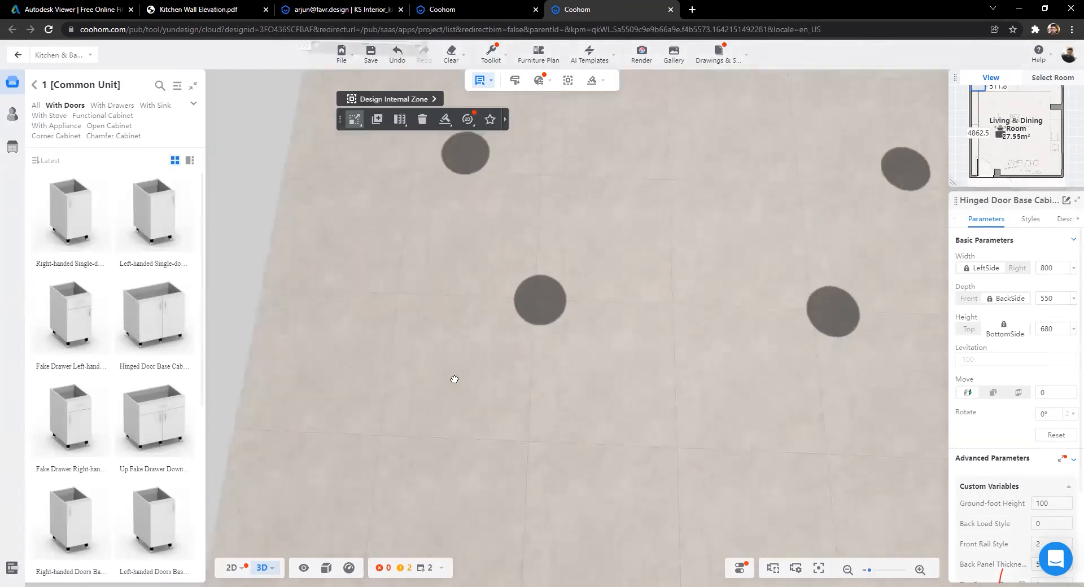
pyautogui.scroll(-2, 453, 387)
pyautogui.scroll(-1, 451, 390)
pyautogui.scroll(3, 452, 391)
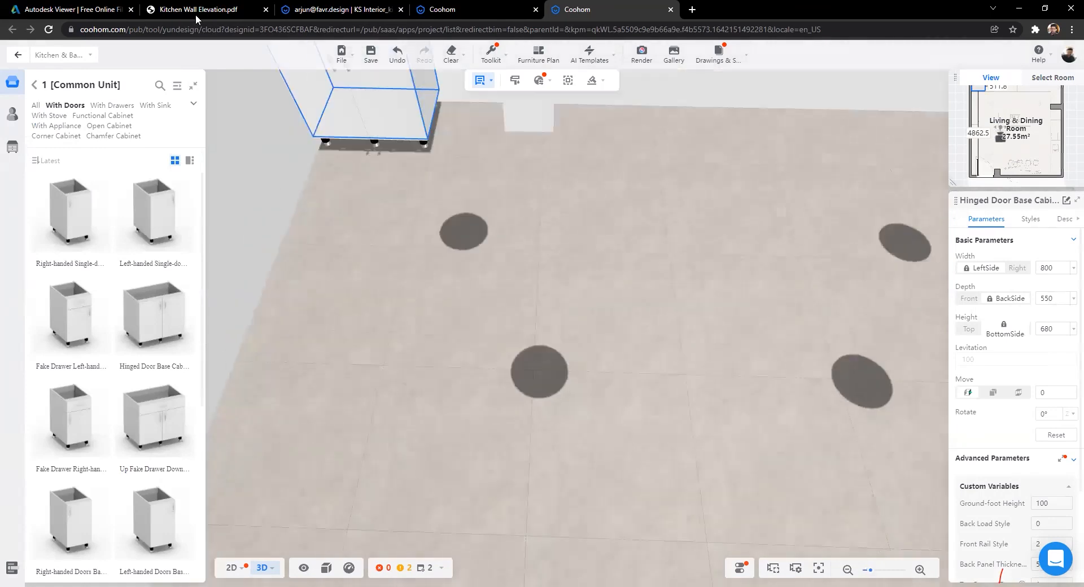
pyautogui.hotkey('ctrl', '2')
pyautogui.hotkey('ctrl', '1')
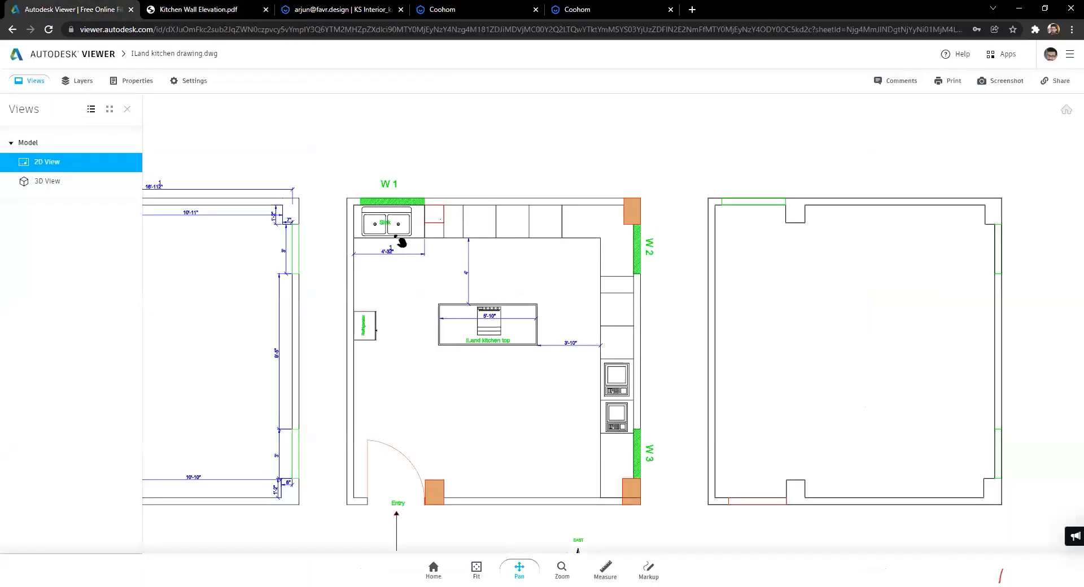
pyautogui.scroll(3, 402, 254)
pyautogui.moveTo(556, 287); pyautogui.dragTo(525, 292)
pyautogui.moveTo(321, 261); pyautogui.dragTo(260, 261)
pyautogui.scroll(1, 251, 218)
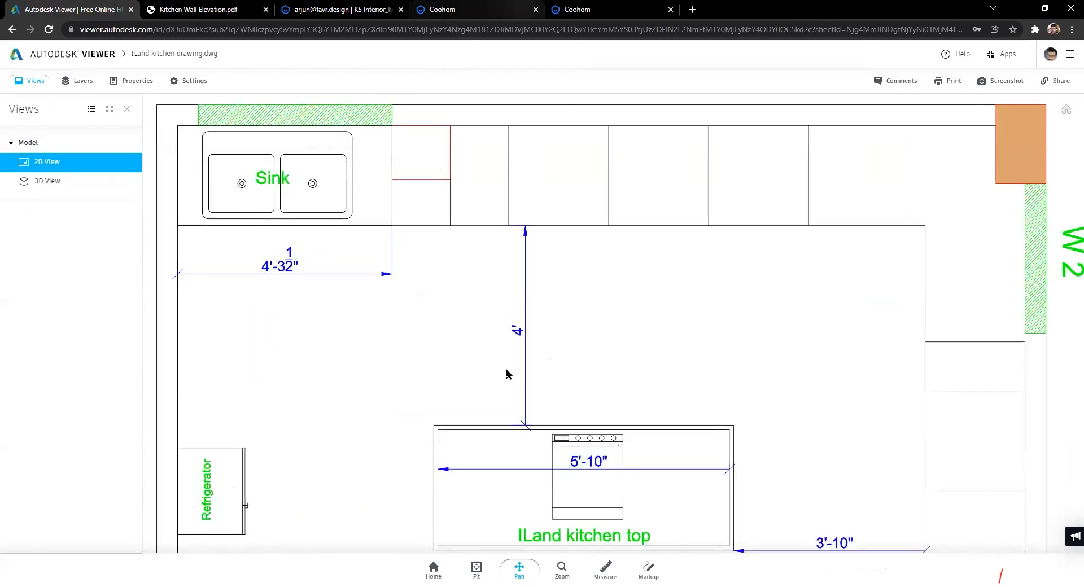
pyautogui.hotkey('ctrl', 'shift', 'Tab')
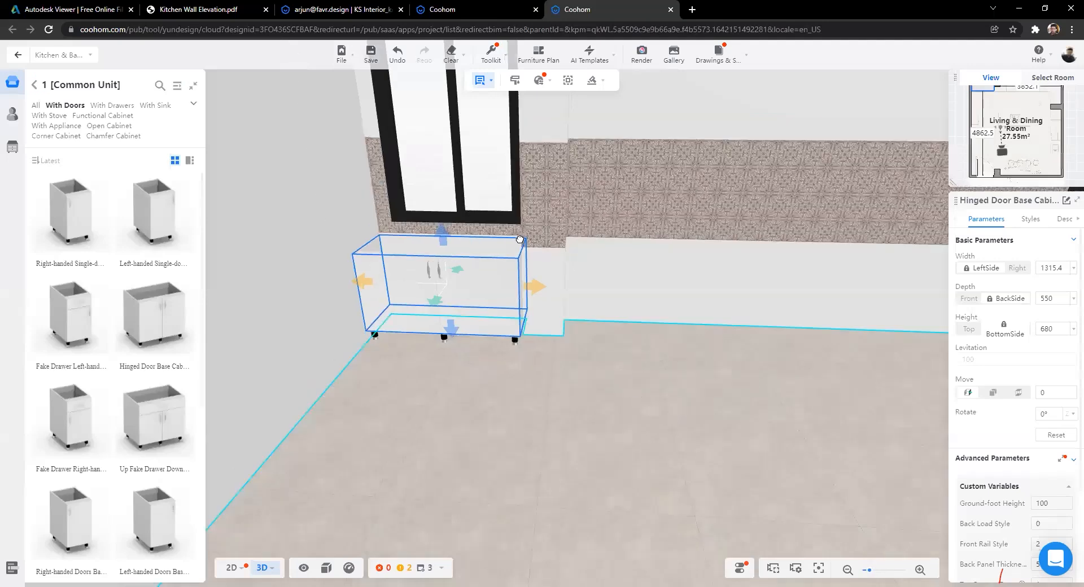
# Step: In the 2D floor plan, deepen the wide hinged-door base cabinet to 598.6
pyautogui.moveTo(656, 421); pyautogui.dragTo(232, 227)
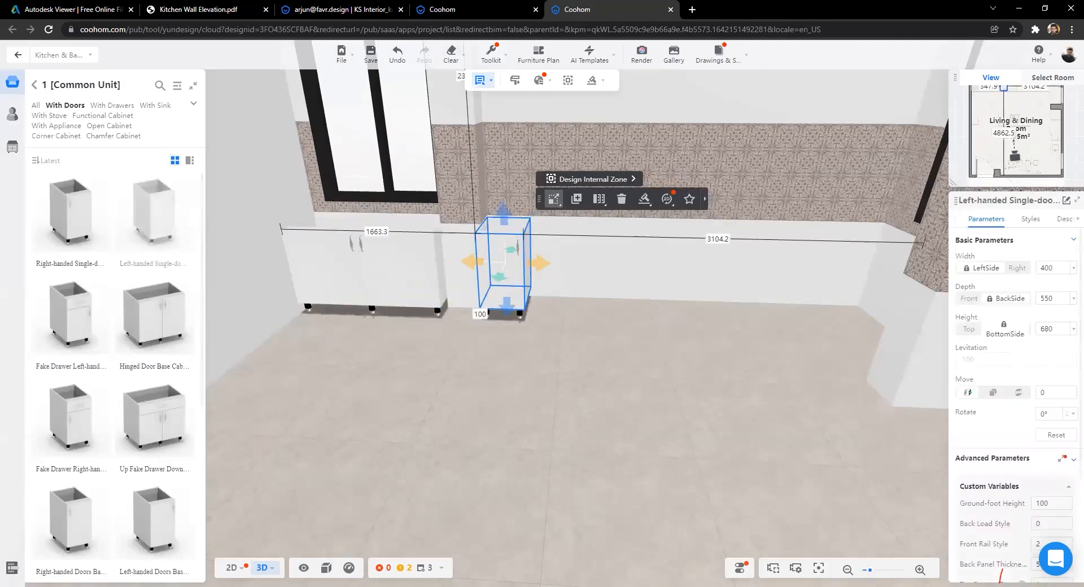
pyautogui.click(231, 567)
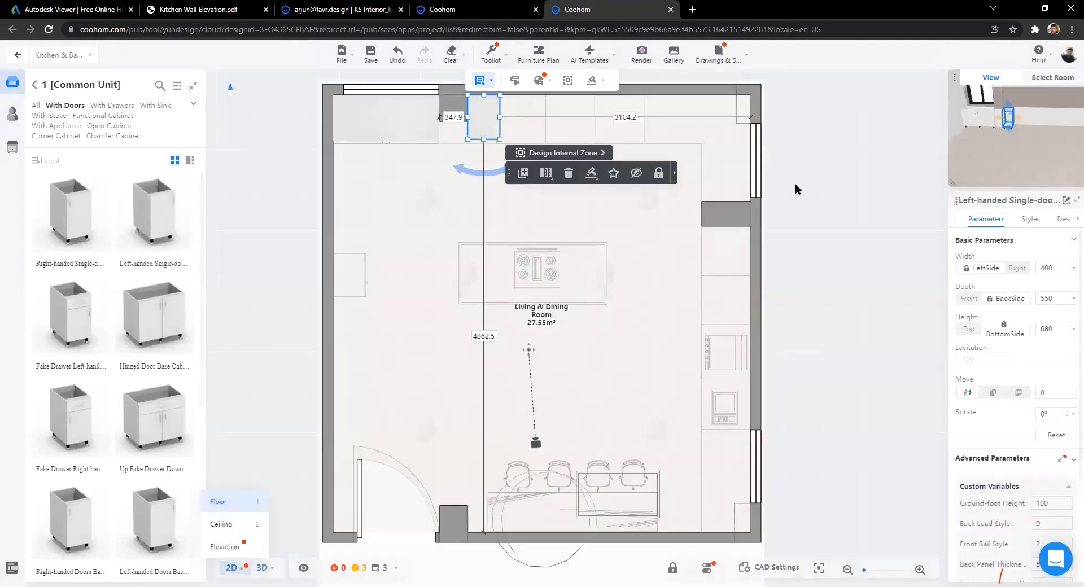
pyautogui.scroll(3, 534, 395)
pyautogui.moveTo(463, 448); pyautogui.dragTo(641, 259)
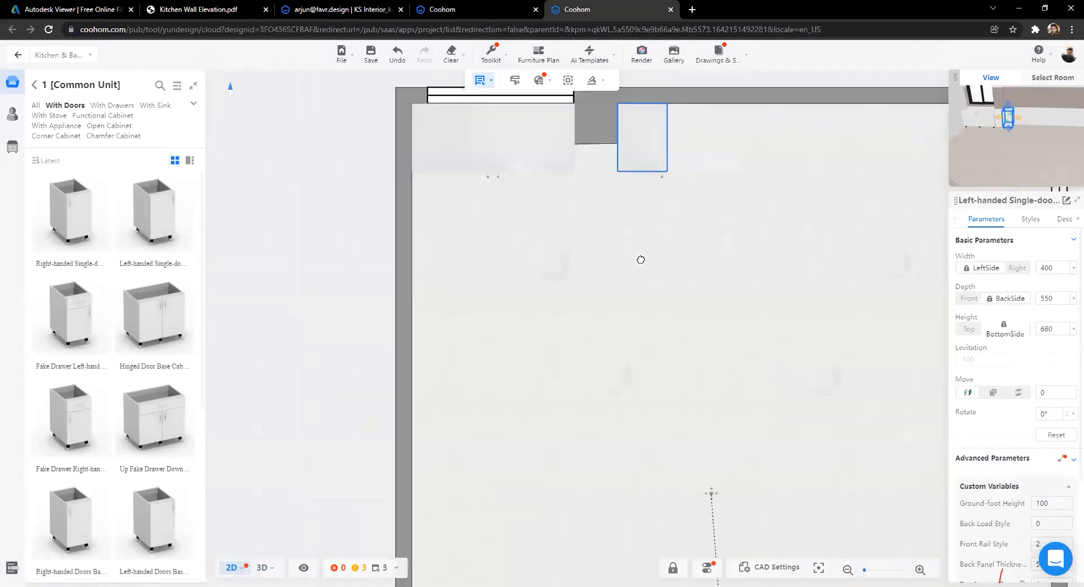
pyautogui.scroll(2, 536, 297)
pyautogui.scroll(-5, 536, 296)
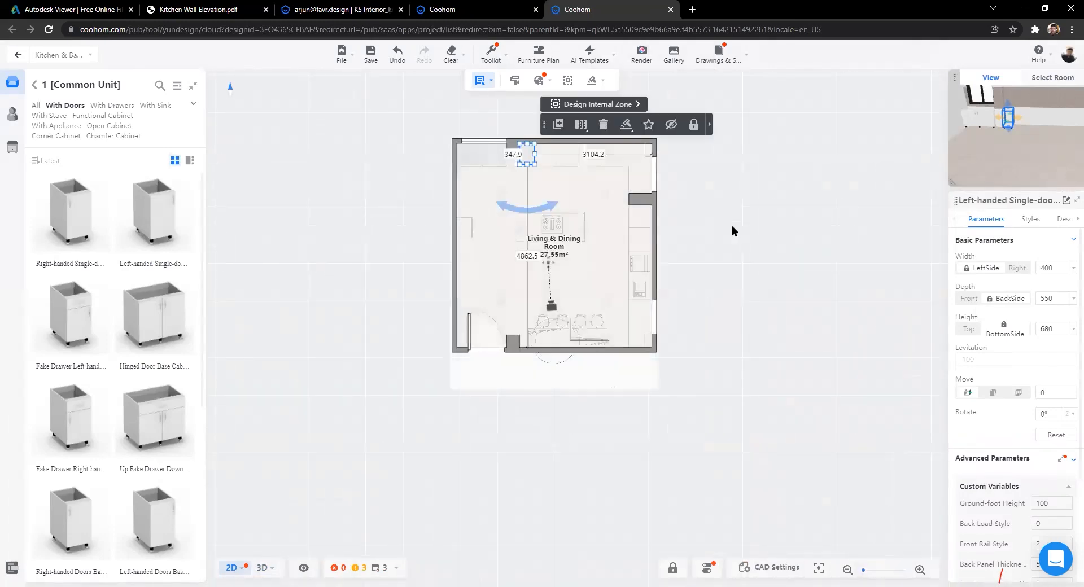
pyautogui.scroll(4, 602, 309)
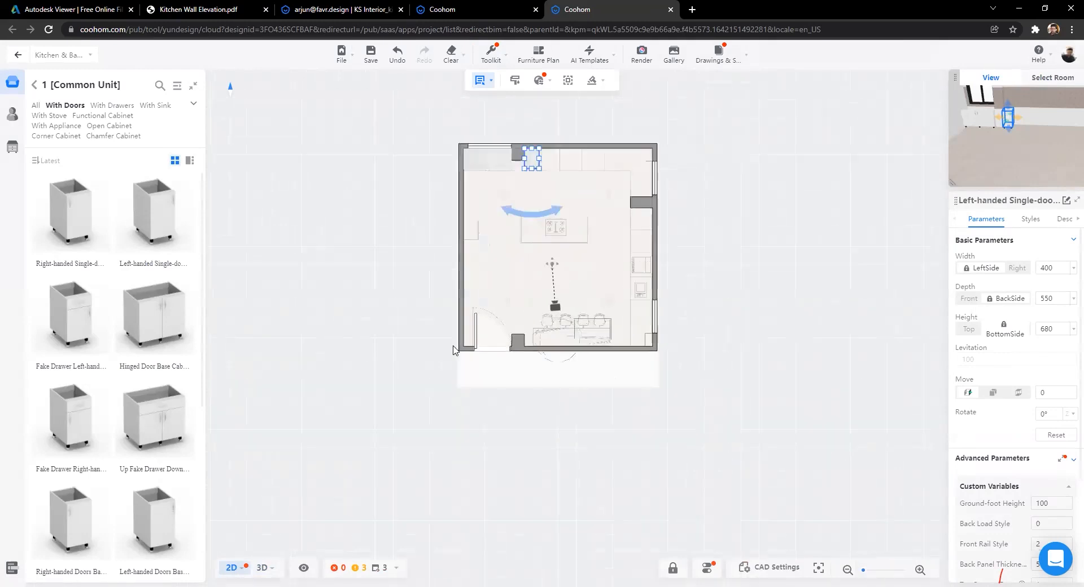
pyautogui.scroll(-2, 597, 307)
pyautogui.scroll(5, 572, 318)
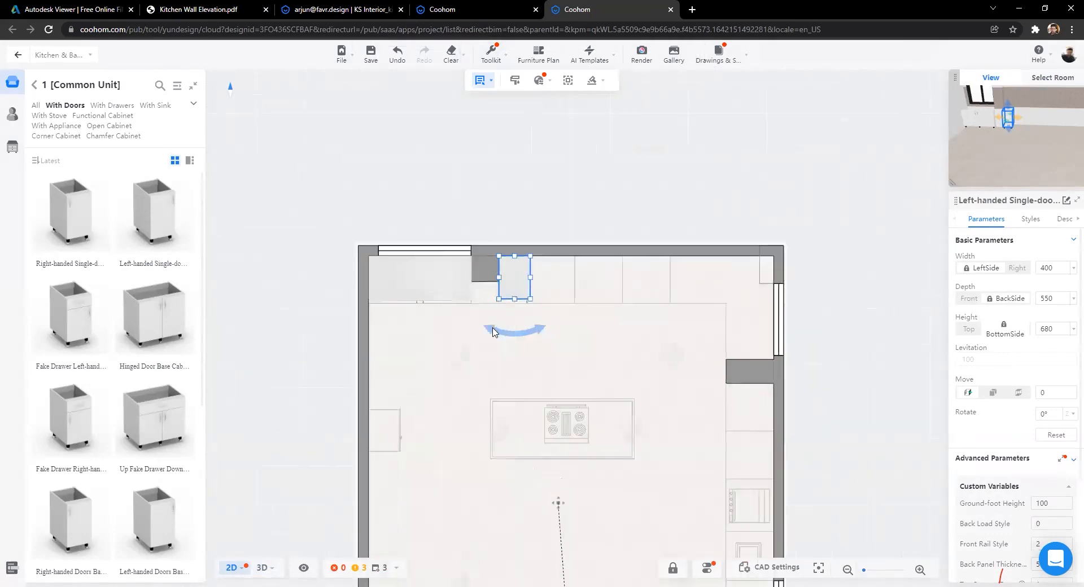
pyautogui.scroll(2, 572, 318)
pyautogui.click(520, 199)
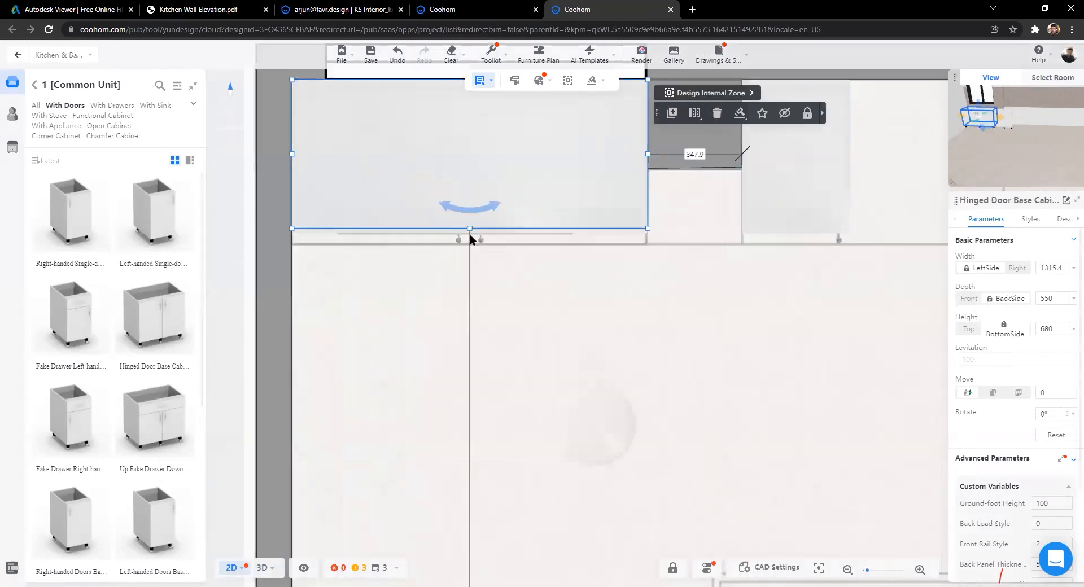
pyautogui.moveTo(467, 235); pyautogui.dragTo(462, 242)
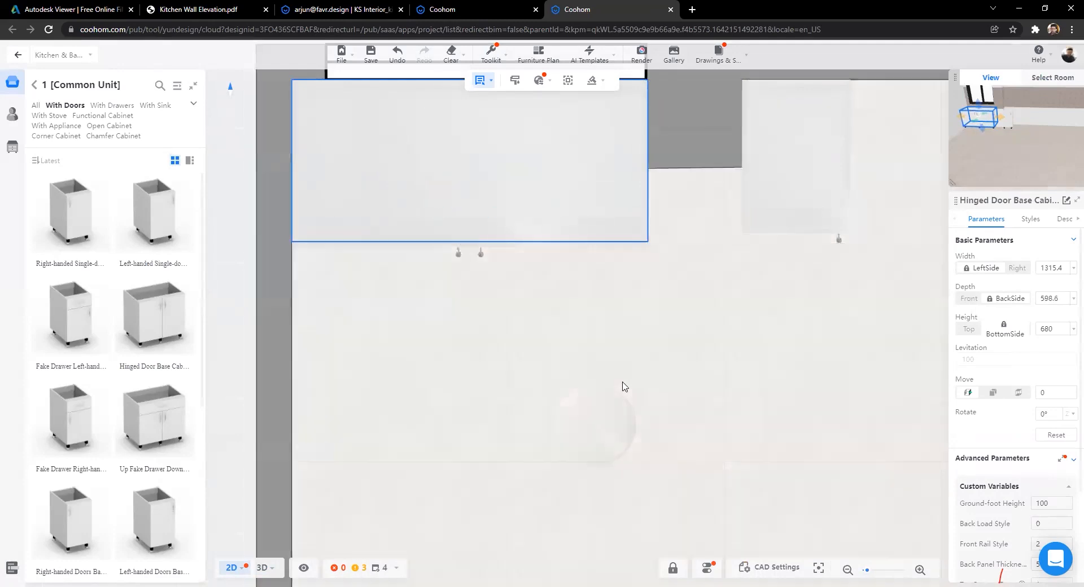
# Step: Deepen the narrow single-door base cabinet to match its neighbour
pyautogui.click(571, 286)
pyautogui.moveTo(571, 286); pyautogui.dragTo(564, 285)
pyautogui.scroll(-1, 560, 351)
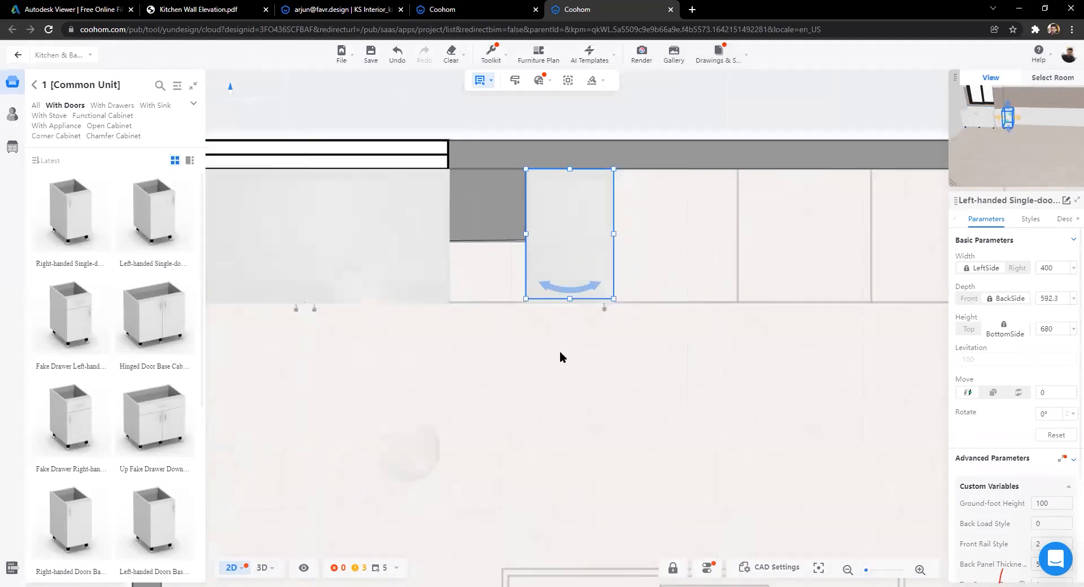
pyautogui.scroll(-1, 560, 352)
pyautogui.click(493, 260)
pyautogui.scroll(2, 621, 416)
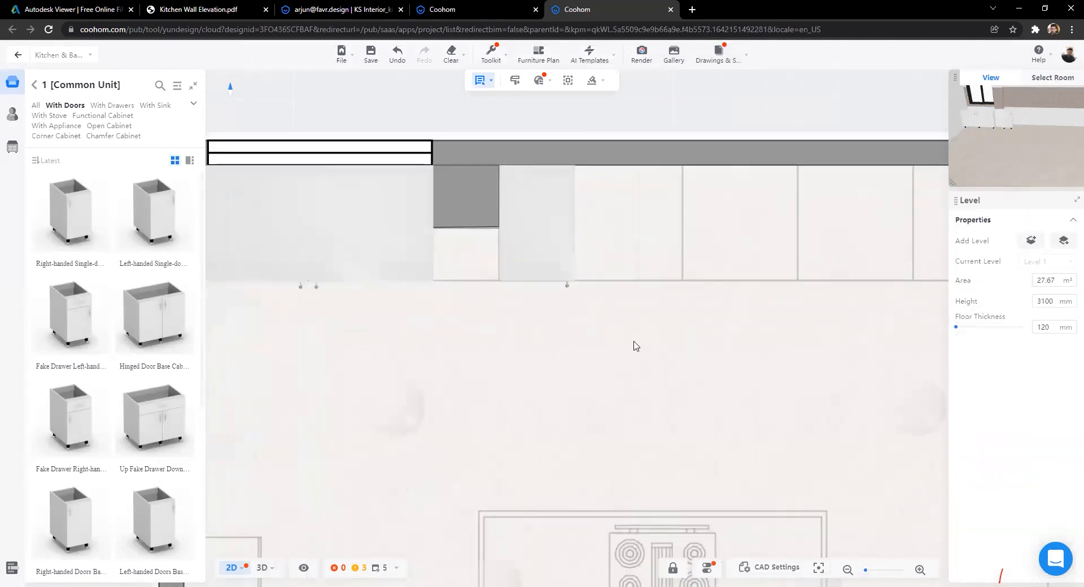
pyautogui.moveTo(636, 345); pyautogui.dragTo(553, 356)
pyautogui.scroll(2, 467, 261)
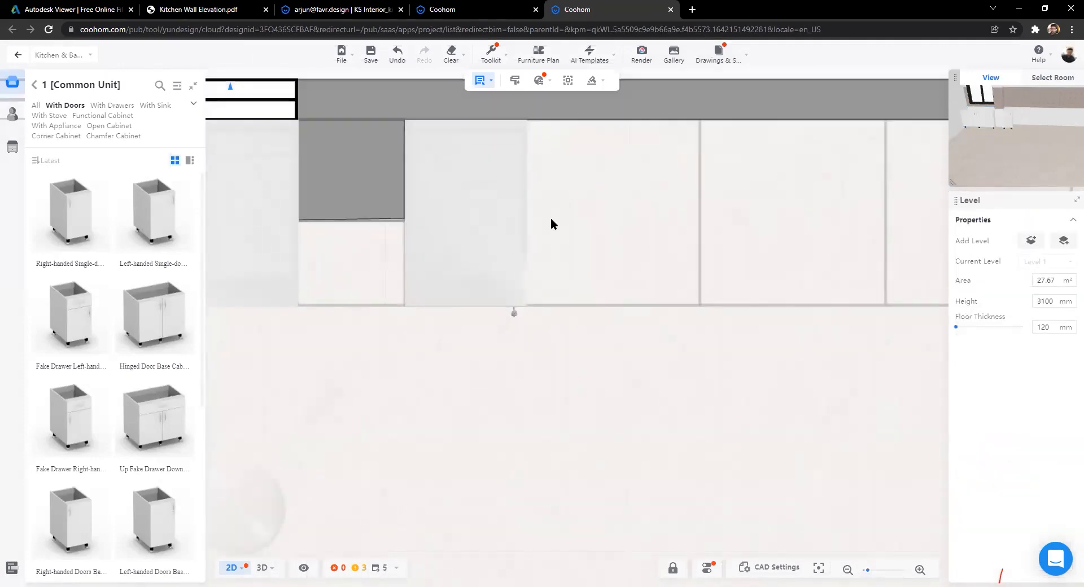
# Step: Narrow the left-handed single-door base cabinet to 351.1 wide
pyautogui.click(525, 212)
pyautogui.moveTo(524, 210); pyautogui.dragTo(511, 208)
pyautogui.scroll(-4, 527, 285)
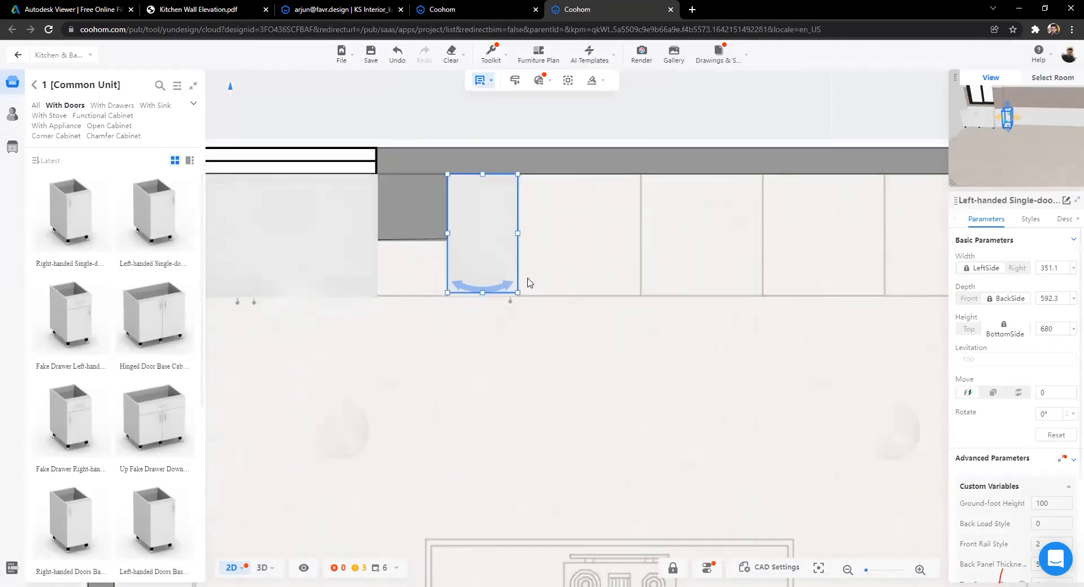
pyautogui.click(780, 250)
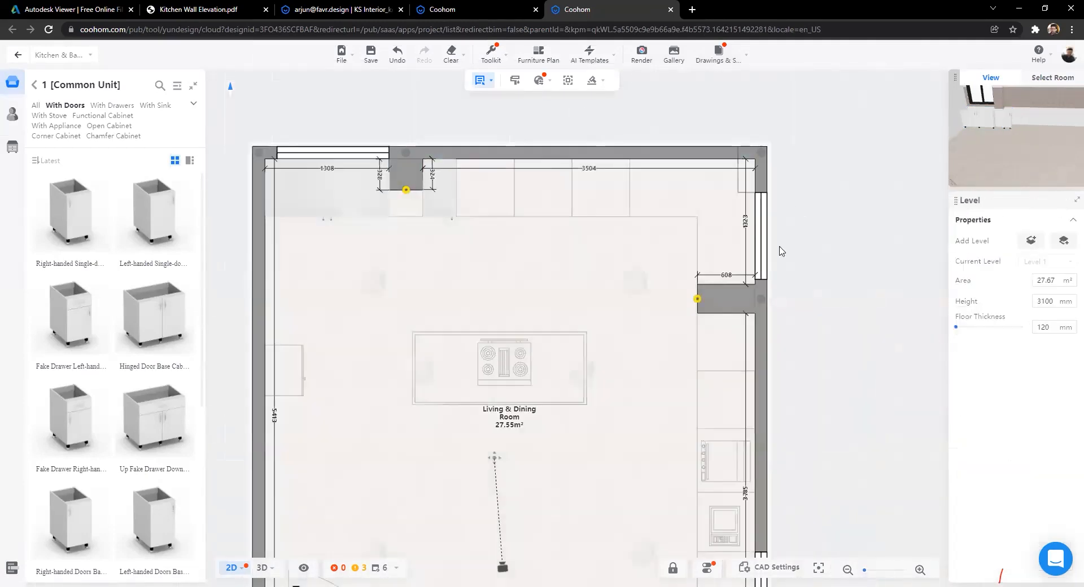
pyautogui.scroll(-5, 779, 328)
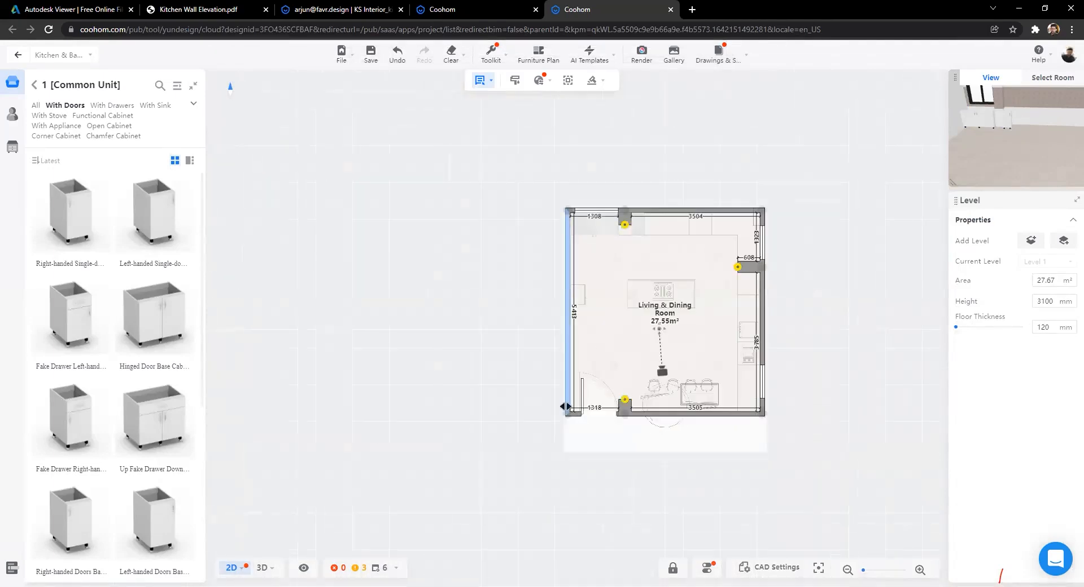
pyautogui.scroll(10, 775, 360)
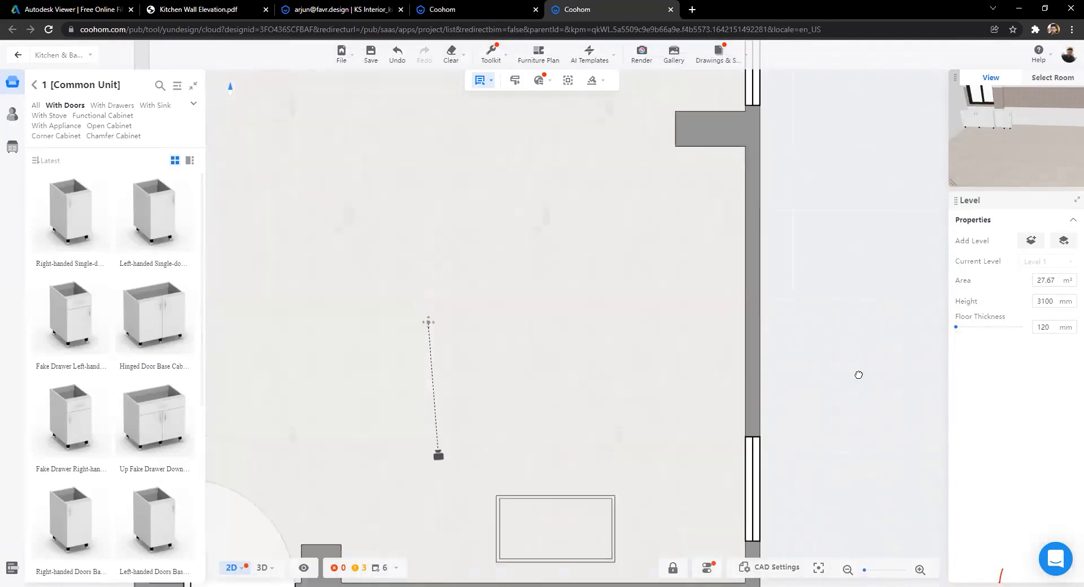
pyautogui.scroll(2, 496, 303)
pyautogui.moveTo(469, 275); pyautogui.dragTo(532, 379)
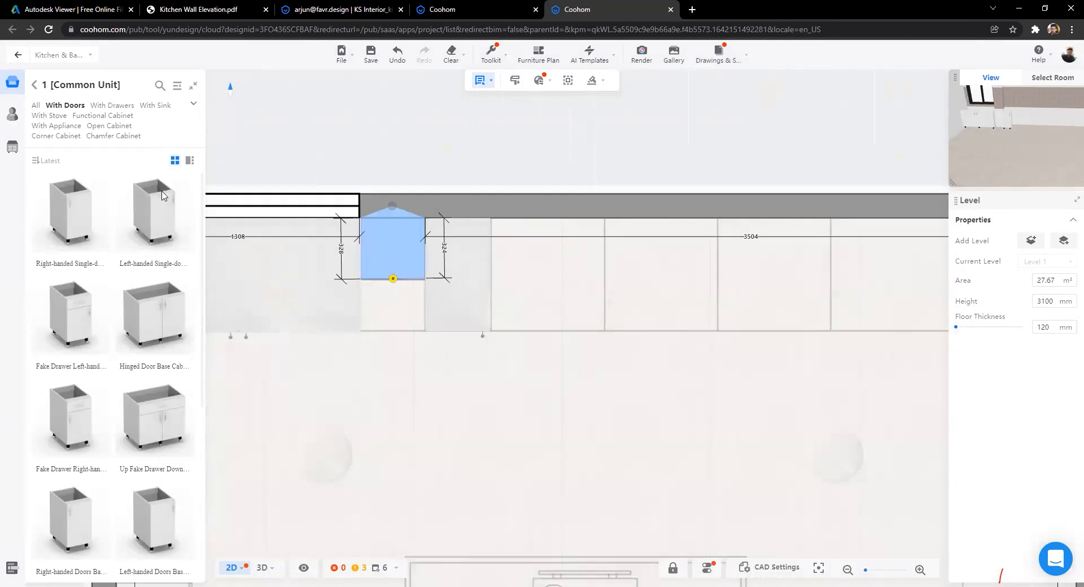
pyautogui.scroll(-2, 458, 454)
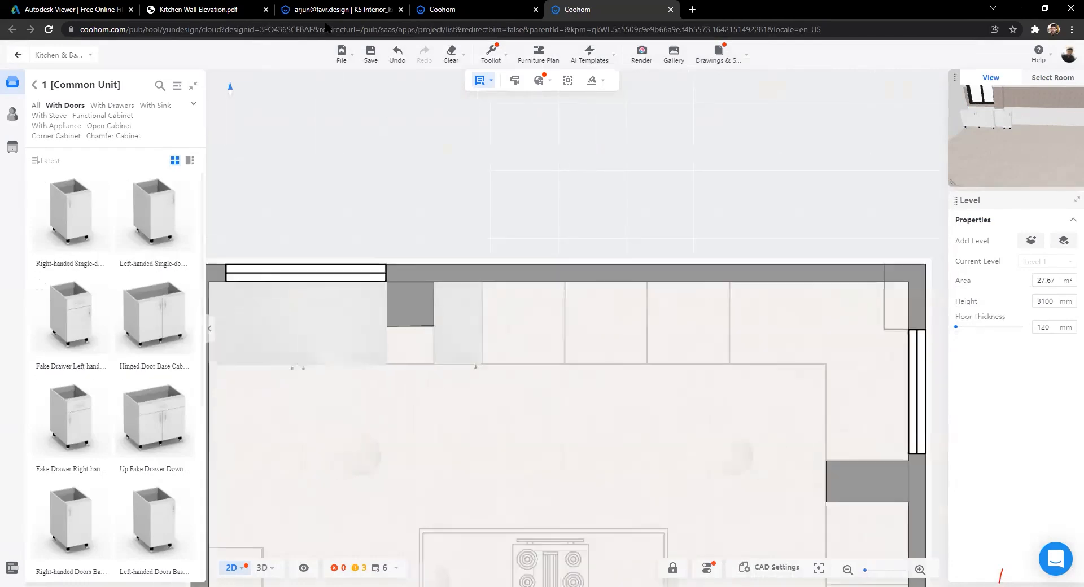
pyautogui.click(338, 9)
pyautogui.click(198, 9)
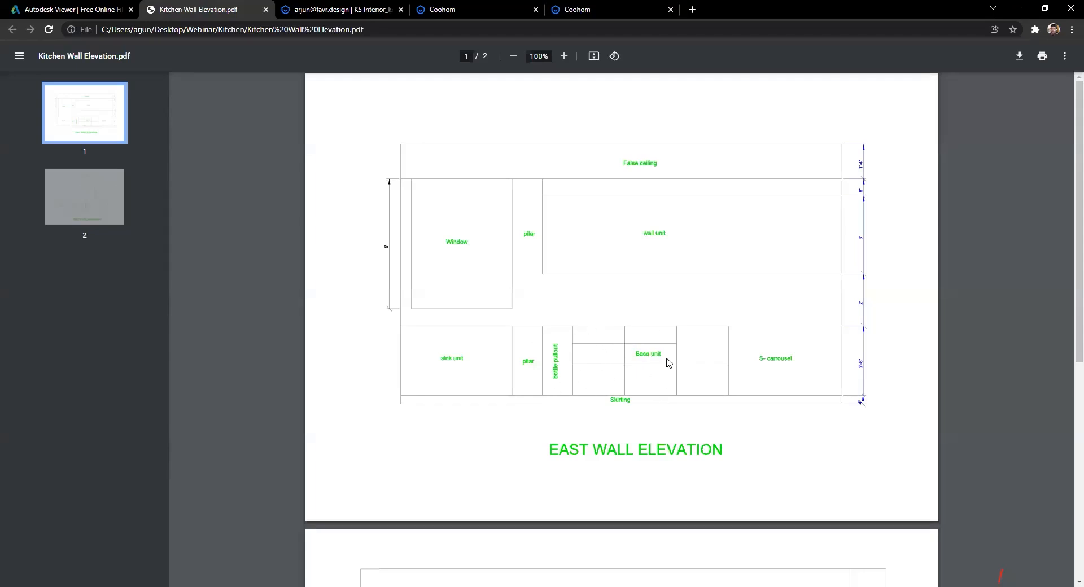
pyautogui.click(386, 10)
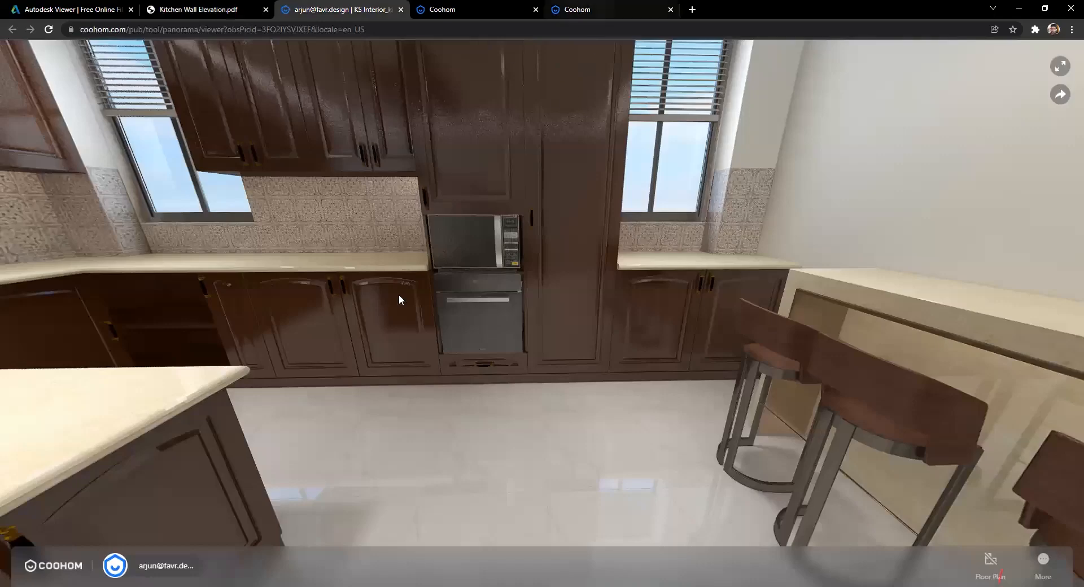
pyautogui.click(587, 9)
pyautogui.scroll(-5, 79, 335)
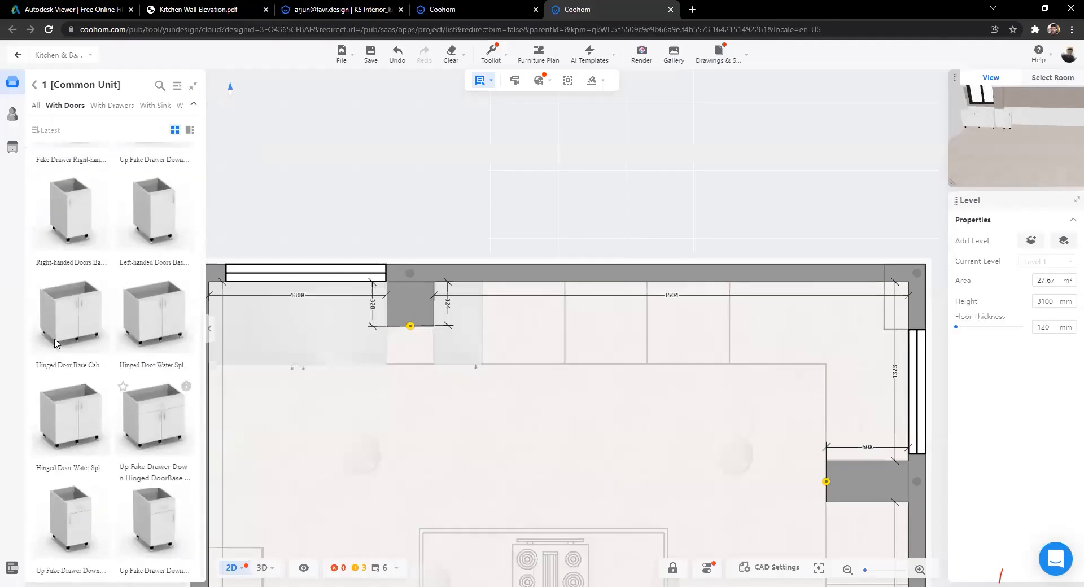
# Step: Place a Three Drawers Base Cabinet from With Drawers on the top wall
pyautogui.click(194, 106)
pyautogui.click(35, 86)
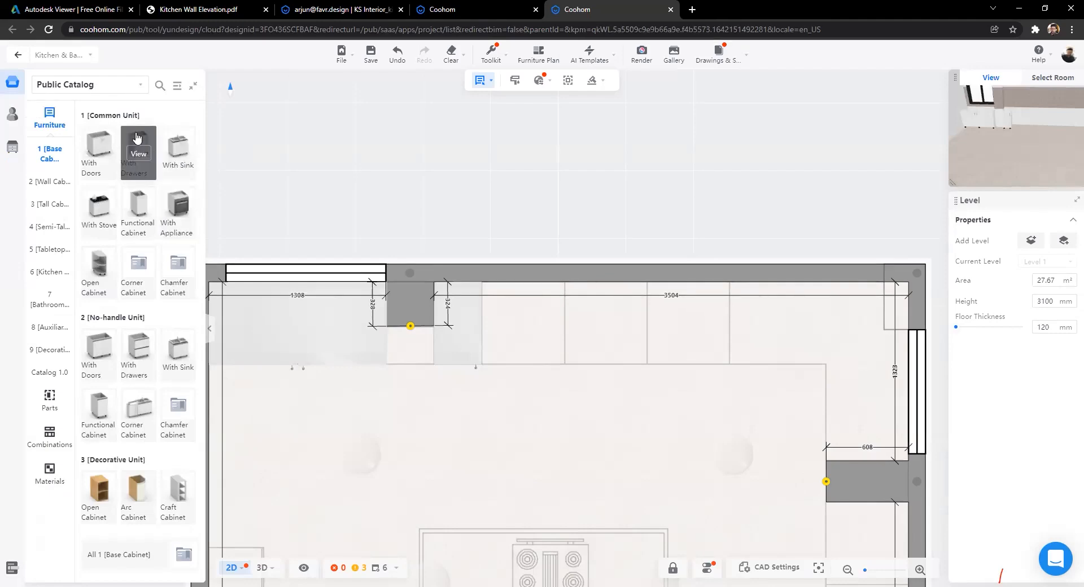
pyautogui.click(141, 159)
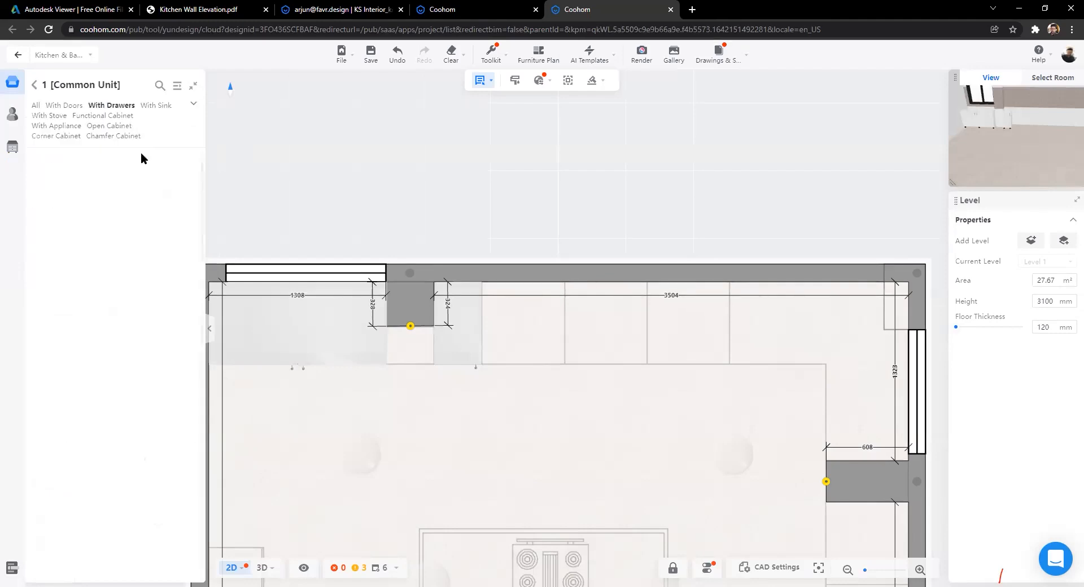
pyautogui.scroll(-3, 121, 302)
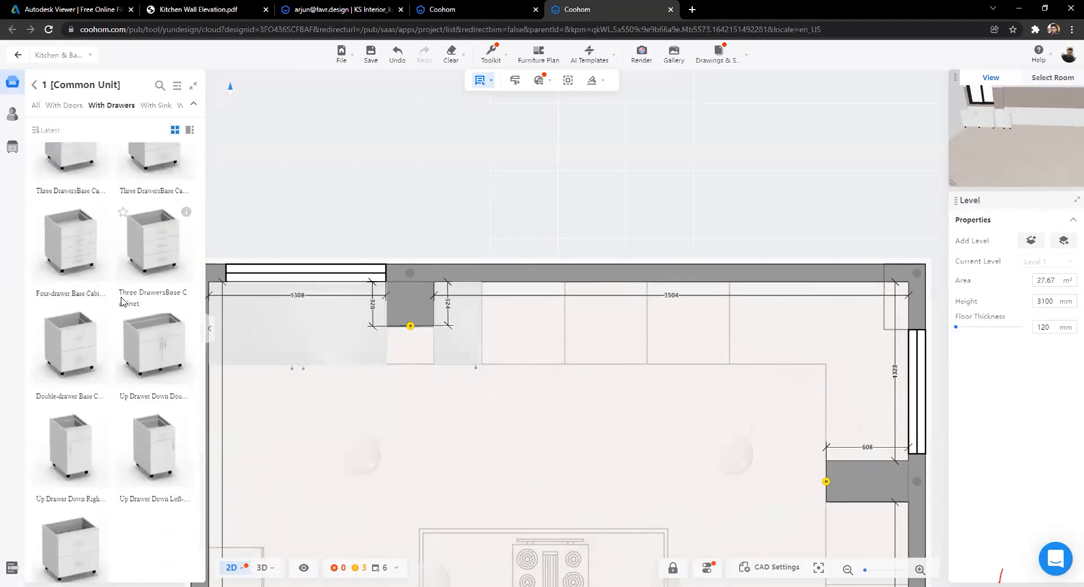
pyautogui.scroll(3, 103, 295)
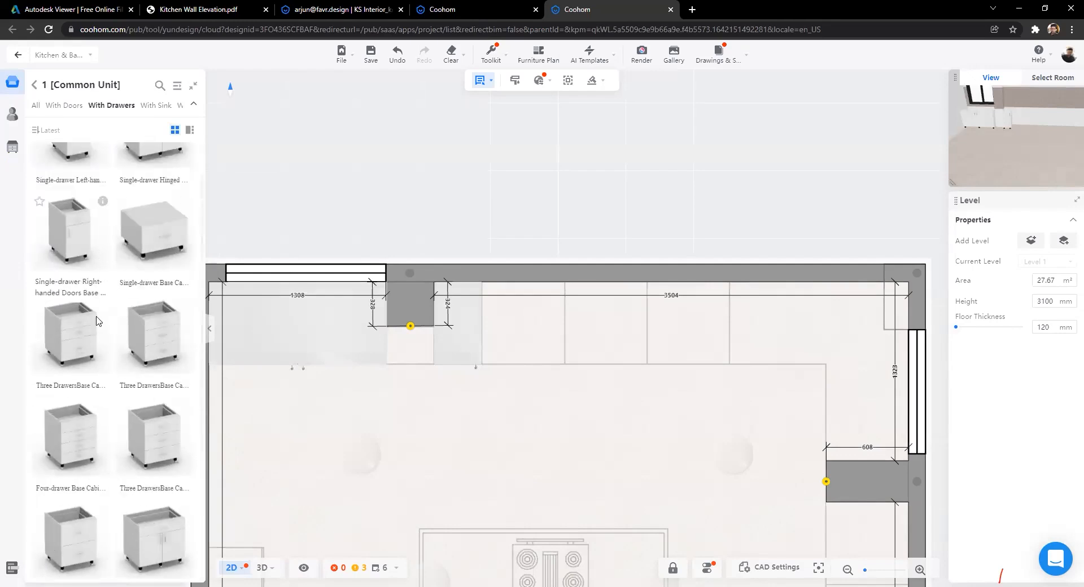
pyautogui.moveTo(105, 248)
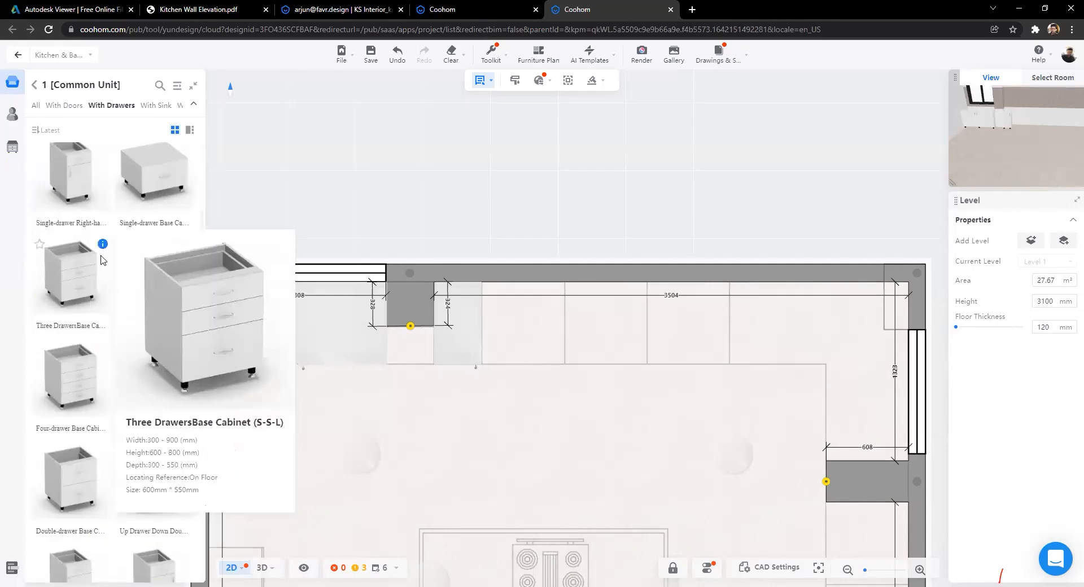
pyautogui.scroll(-2, 515, 339)
pyautogui.click(517, 331)
# Step: Place a second Three Drawers Base Cabinet to its right and view both in 3D
pyautogui.click(77, 283)
pyautogui.click(576, 338)
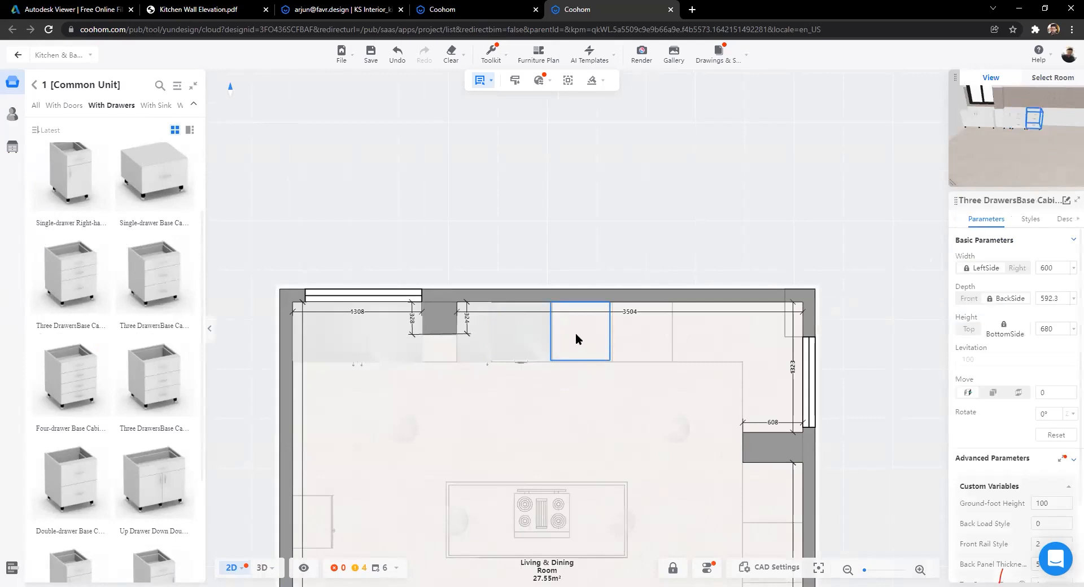
pyautogui.click(262, 567)
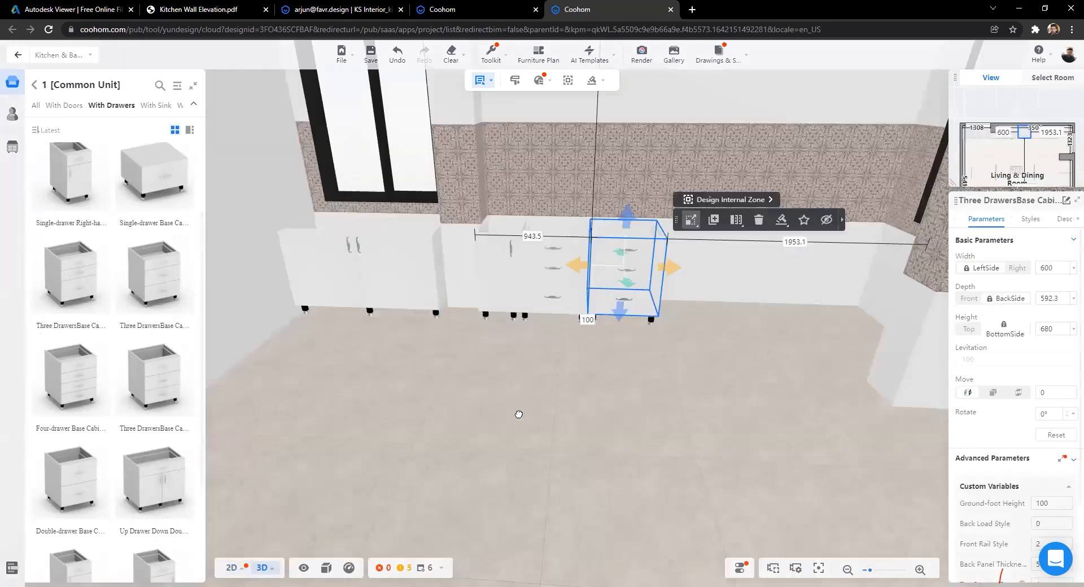
pyautogui.scroll(2, 523, 418)
pyautogui.scroll(2, 570, 457)
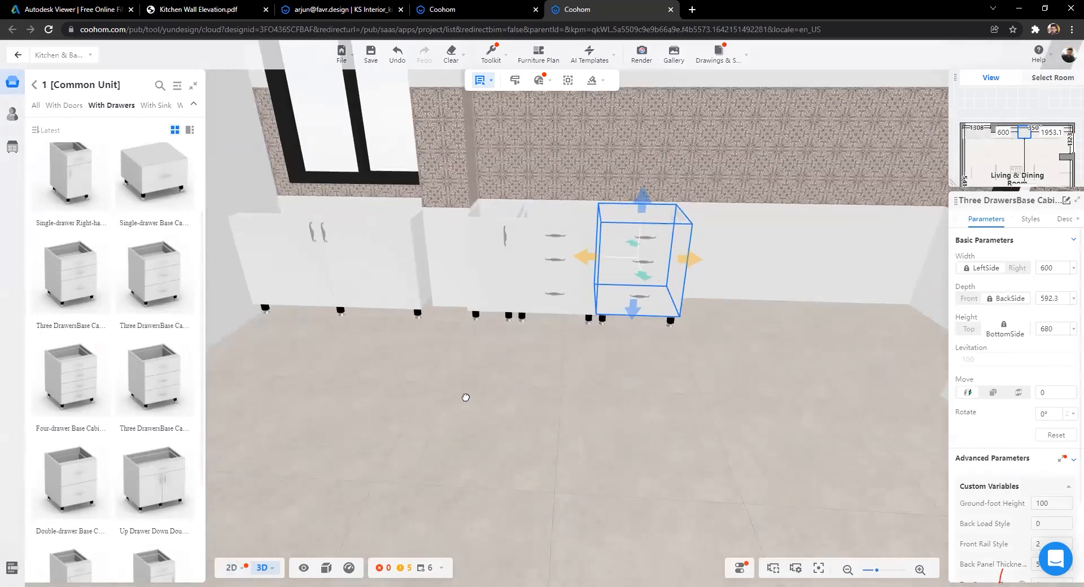
pyautogui.moveTo(466, 397); pyautogui.dragTo(476, 395)
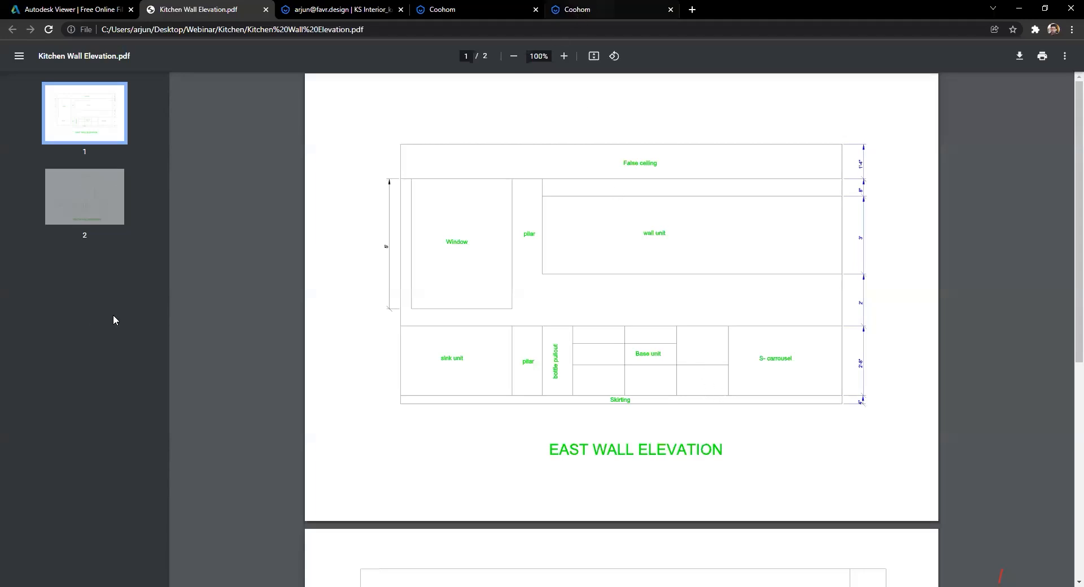
pyautogui.scroll(-3, 87, 321)
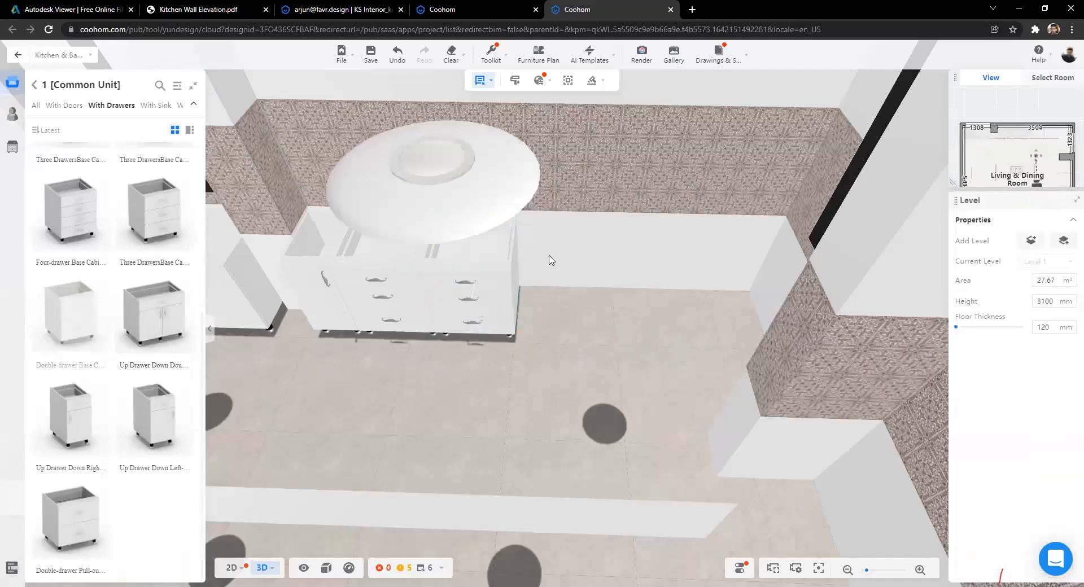
# Step: Place a 600 × 592.3 × 680 mm Double-drawer Base Cabinet beside the drawer units
pyautogui.click(450, 405)
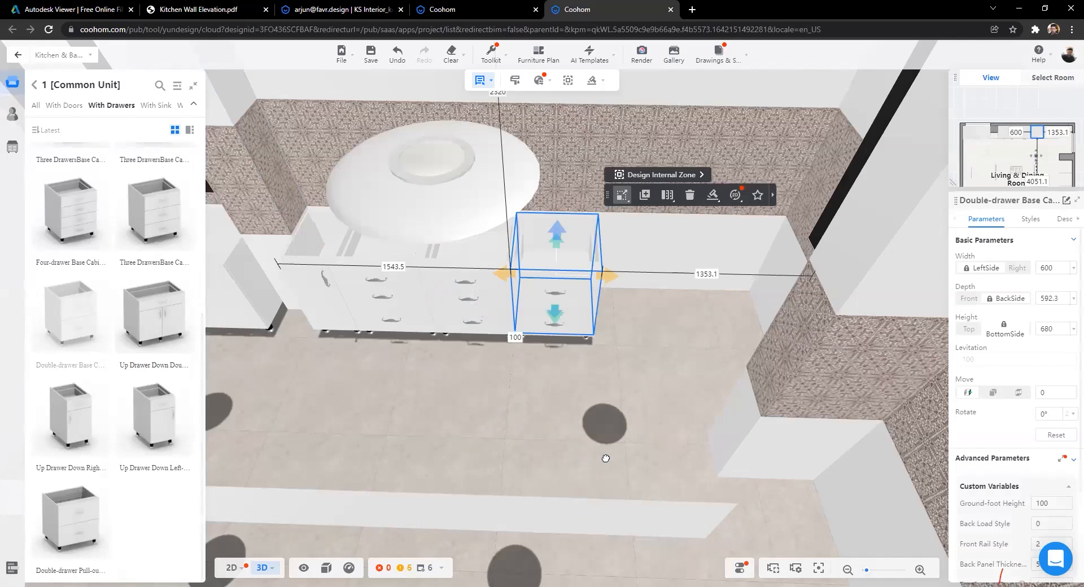
pyautogui.scroll(3, 614, 424)
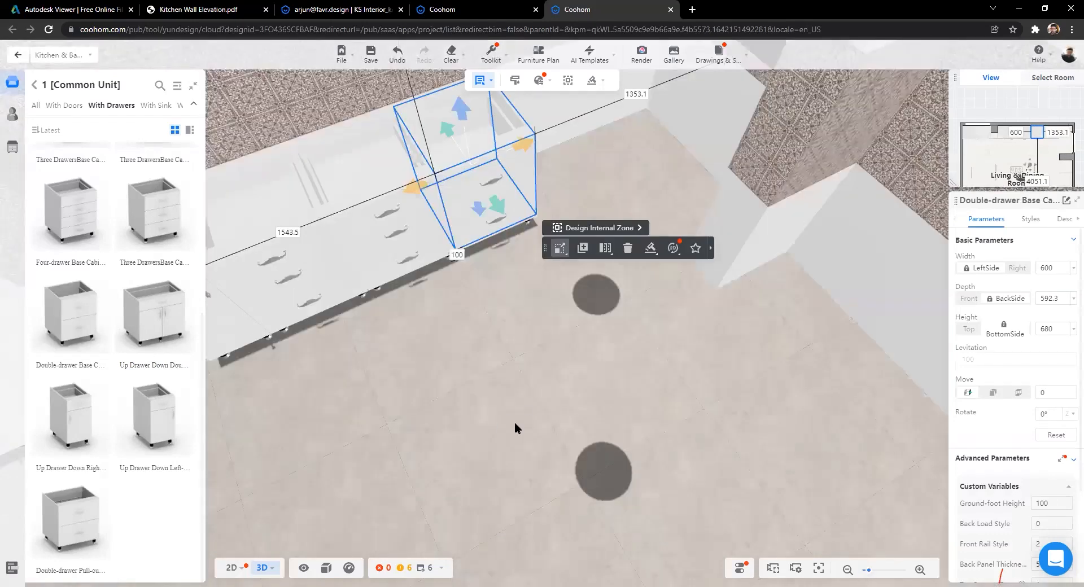
pyautogui.moveTo(557, 451); pyautogui.dragTo(590, 482, button='right')
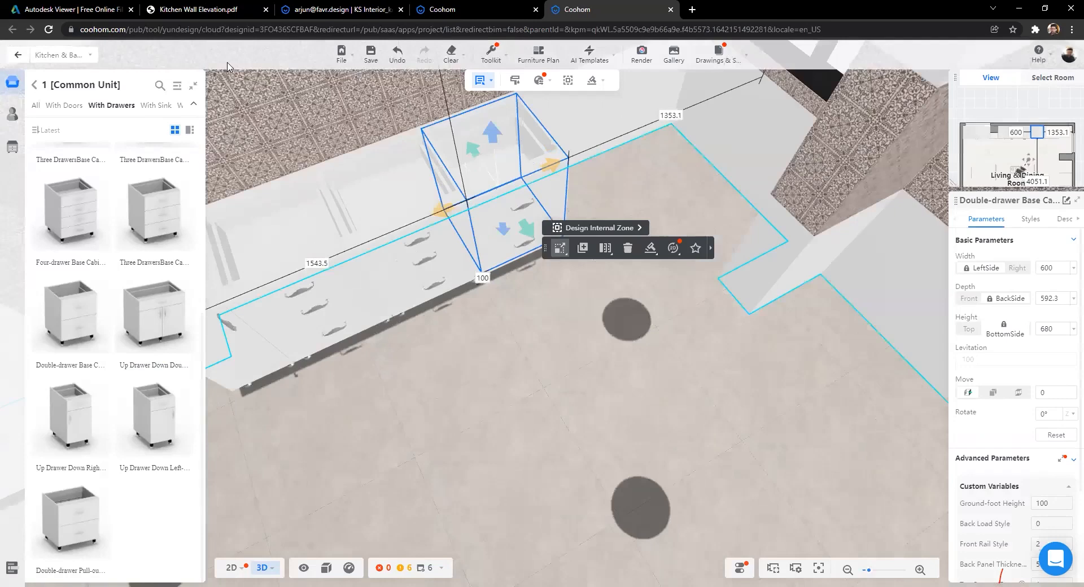
pyautogui.moveTo(232, 74); pyautogui.dragTo(460, 164)
# Step: In Autodesk Viewer, zoom and pan the kitchen floor plan to inspect the island and right wall
pyautogui.hotkey('ctrl', 'shift', 'Tab')
pyautogui.hotkey('ctrl', 'shift', 'Tab')
pyautogui.hotkey('ctrl', 'shift', 'Tab')
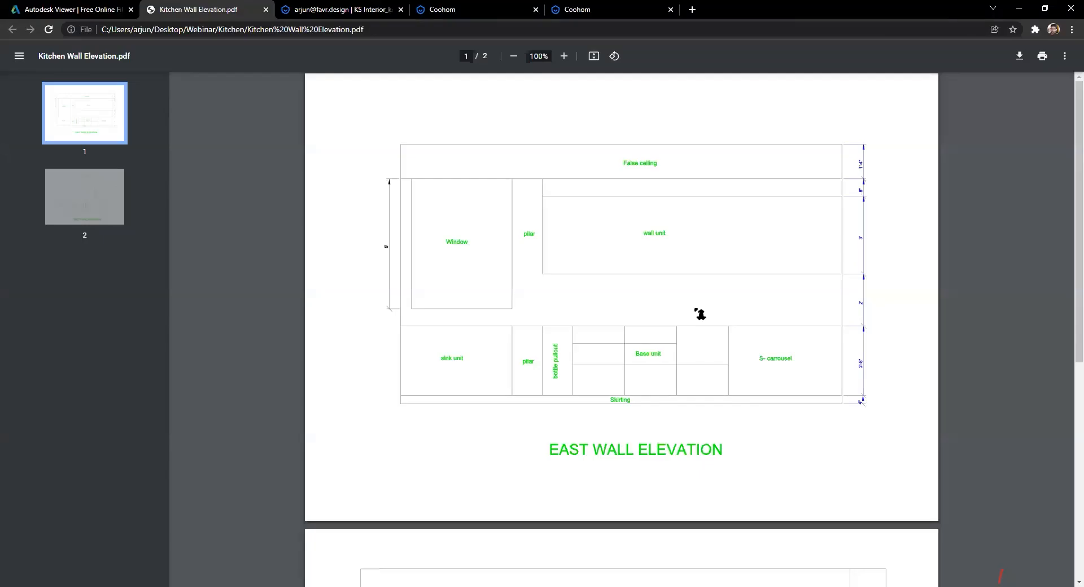
pyautogui.hotkey('ctrl', 'shift', 'Tab')
pyautogui.rightClick(779, 293)
pyautogui.scroll(1, 729, 259)
pyautogui.click(723, 285)
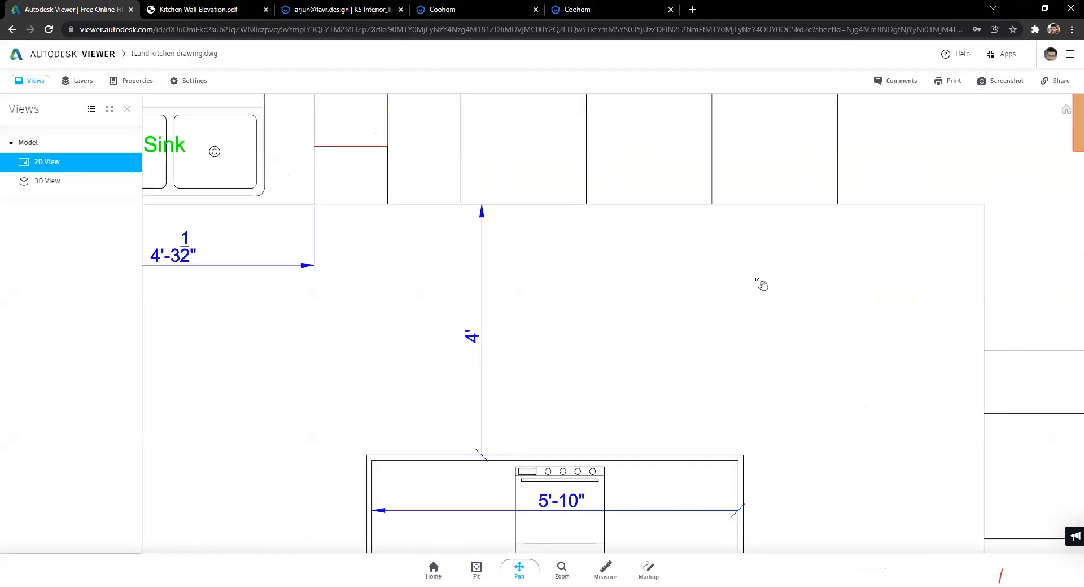
pyautogui.scroll(-3, 764, 277)
pyautogui.moveTo(895, 230); pyautogui.dragTo(640, 317)
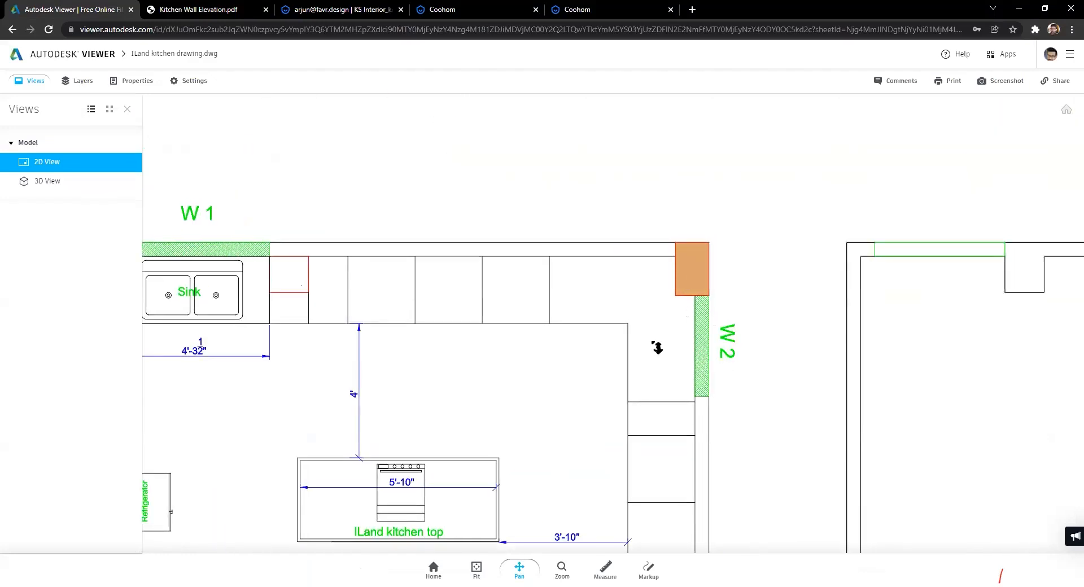
pyautogui.scroll(2, 657, 348)
pyautogui.scroll(-2, 465, 331)
# Step: Return to the Coohom kitchen design and frame the whole room in 3D
pyautogui.click(463, 9)
pyautogui.click(587, 9)
pyautogui.click(539, 80)
pyautogui.click(579, 102)
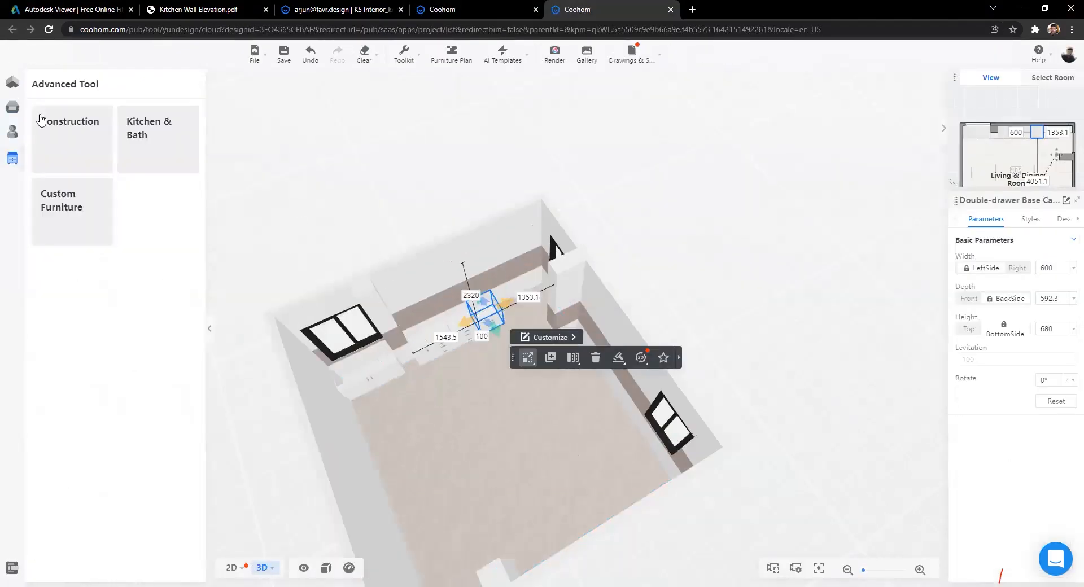
# Step: Place a Structural Components column in the room's top-right corner
pyautogui.click(66, 157)
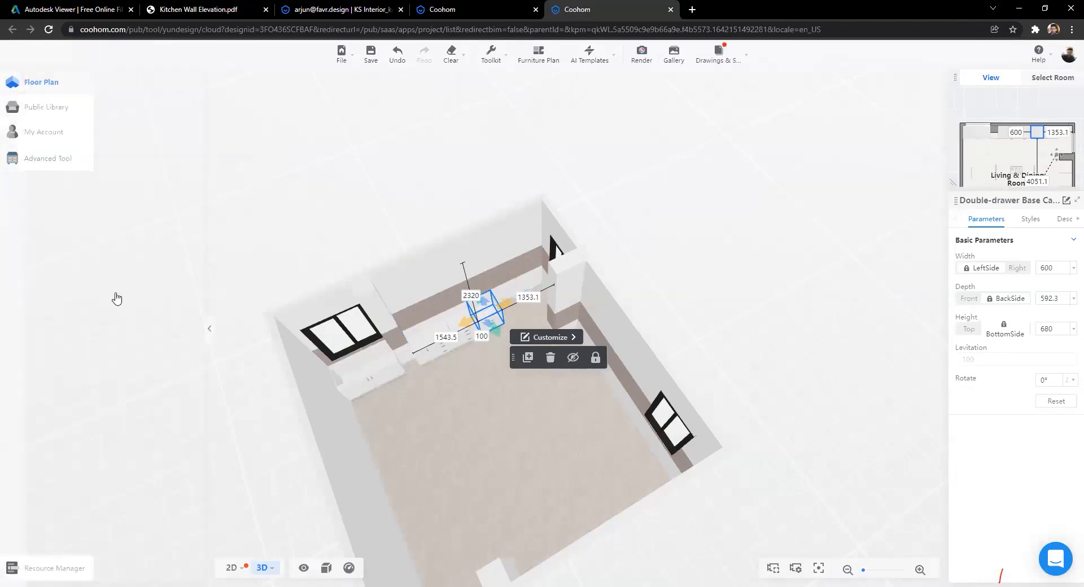
pyautogui.scroll(-3, 57, 404)
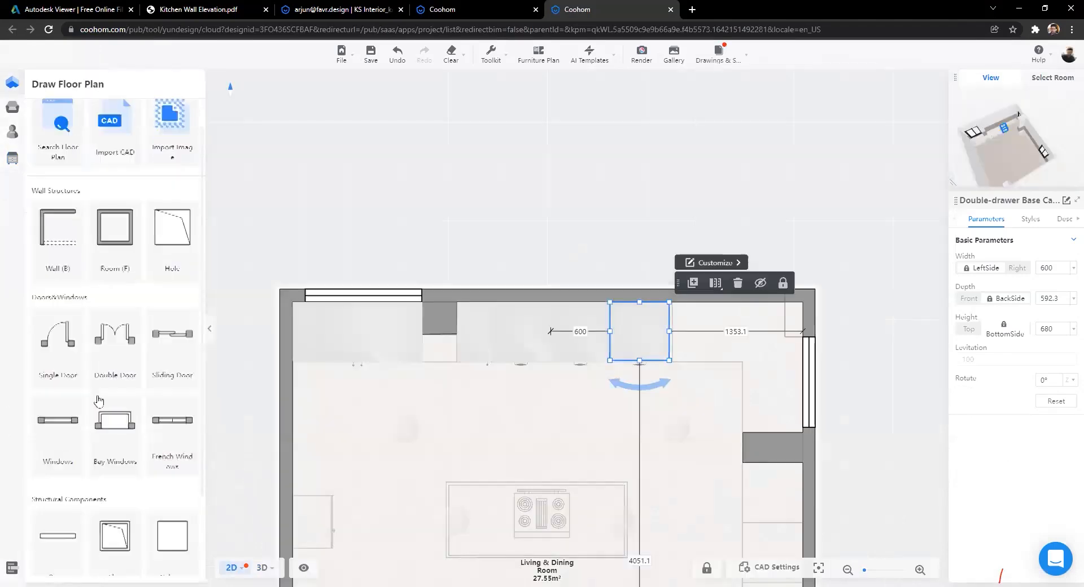
pyautogui.scroll(1, 73, 441)
pyautogui.scroll(-1, 63, 472)
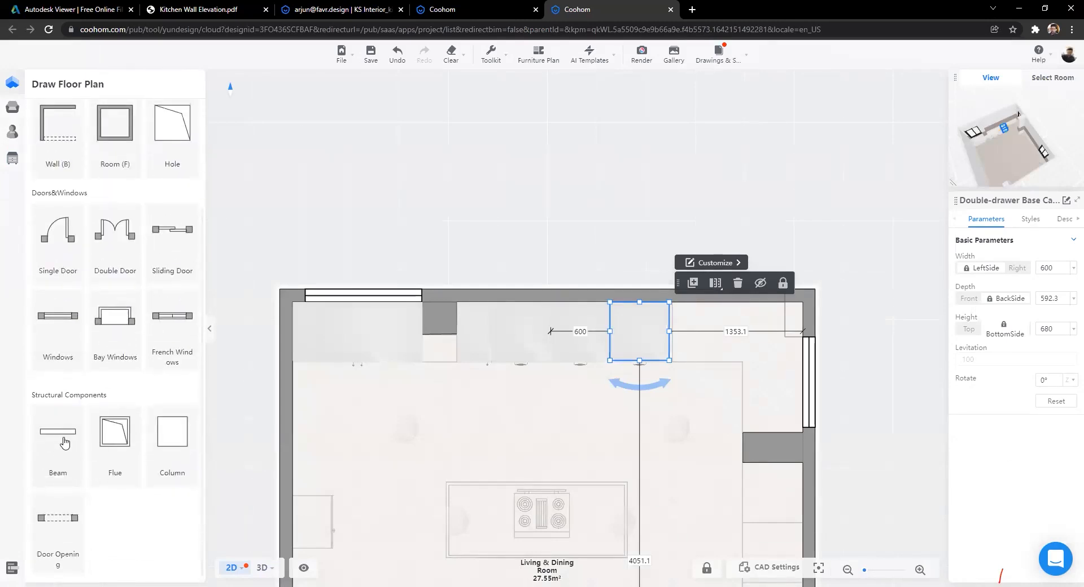
pyautogui.click(170, 445)
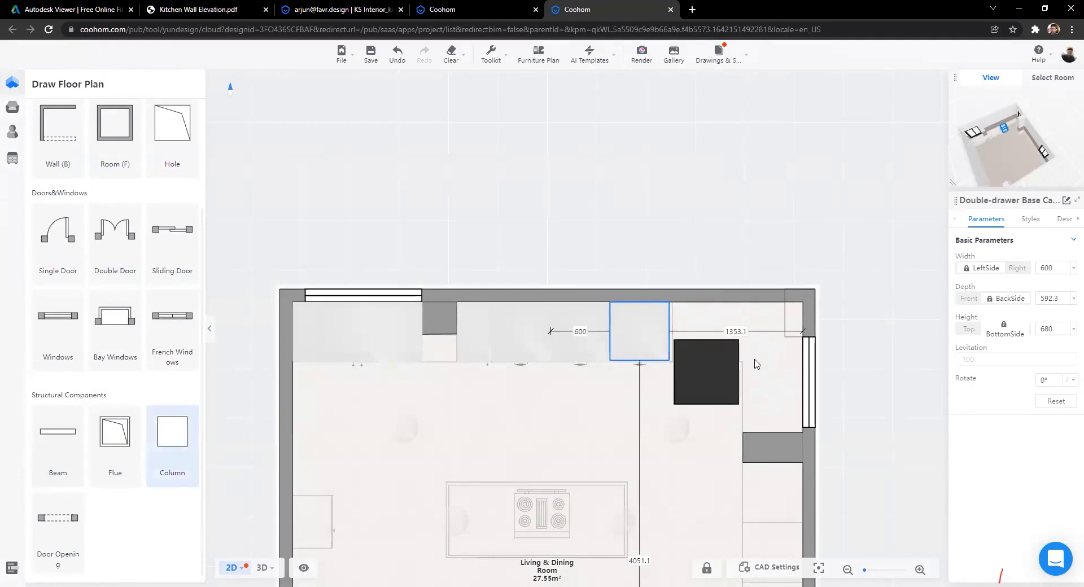
pyautogui.click(785, 319)
# Step: Resize the corner column to 301 mm long and 481 mm wide
pyautogui.scroll(5, 567, 304)
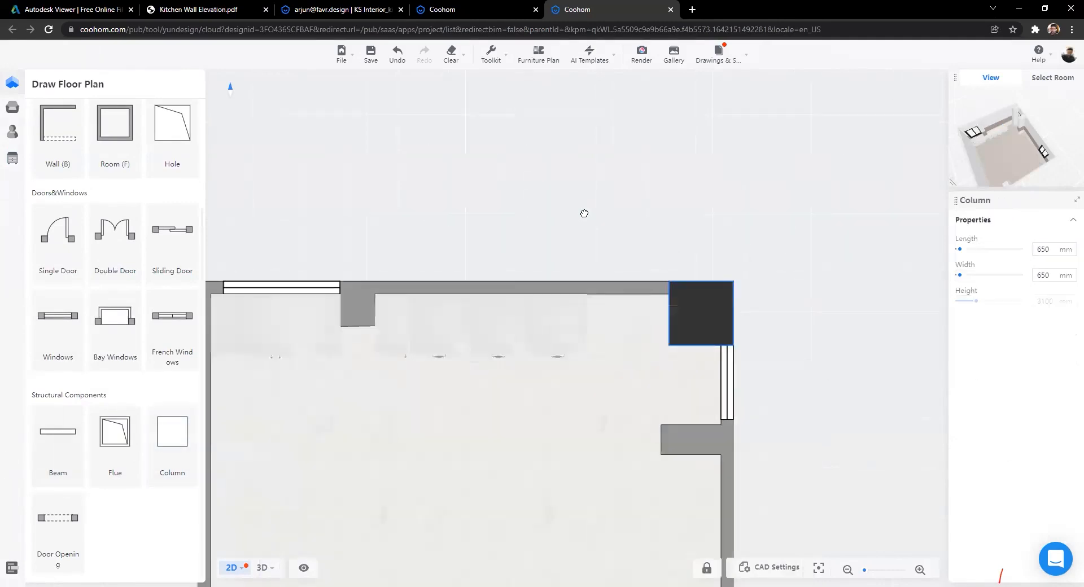
pyautogui.moveTo(473, 316); pyautogui.dragTo(602, 316)
pyautogui.moveTo(658, 440); pyautogui.dragTo(651, 377)
pyautogui.scroll(-5, 510, 370)
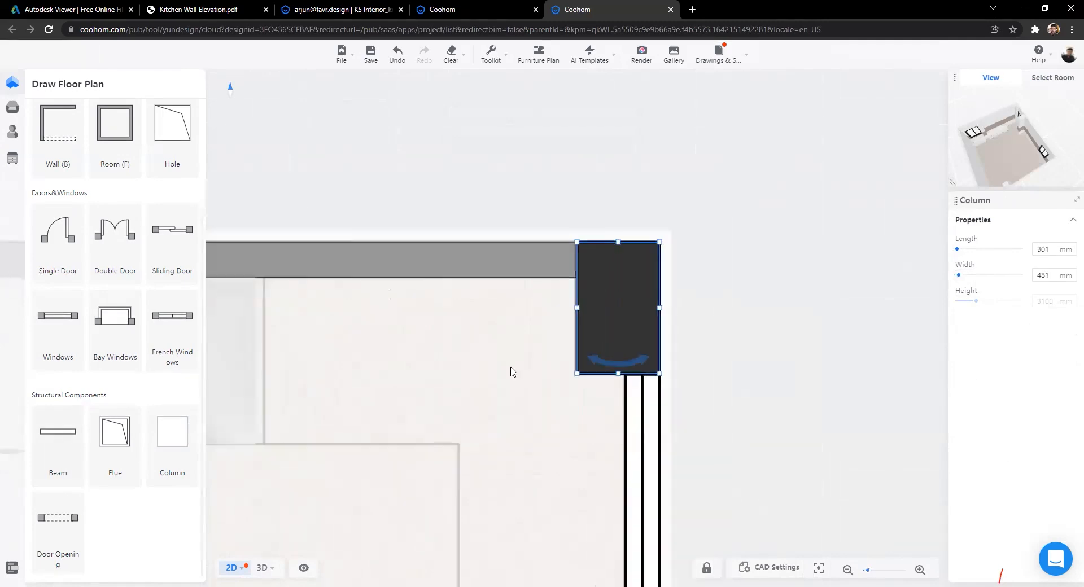
pyautogui.scroll(-3, 571, 346)
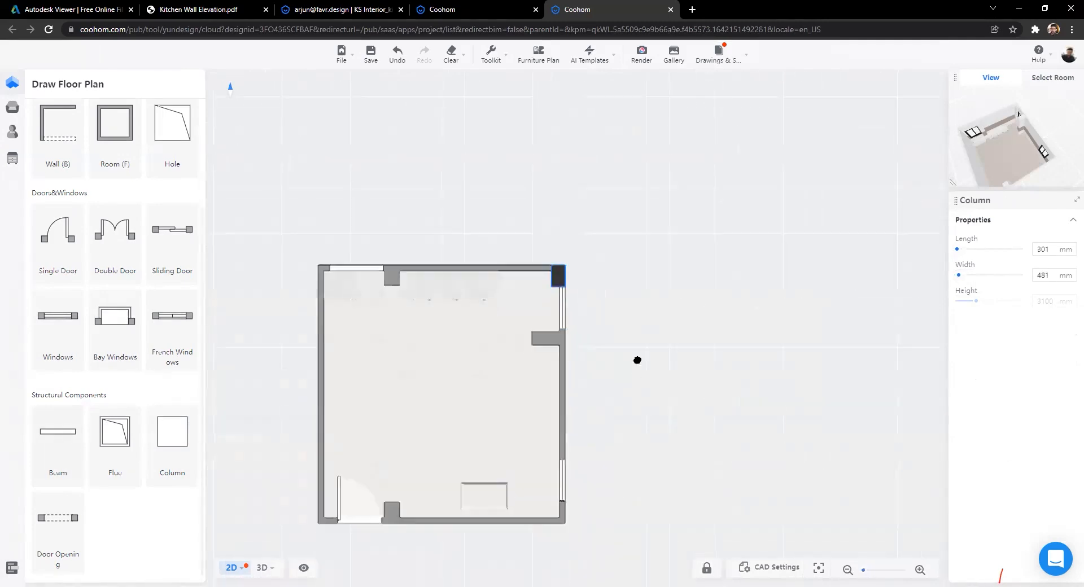
# Step: Copy the column to the bottom-right and lengthen the copy to about 326 mm
pyautogui.click(541, 127)
pyautogui.scroll(5, 512, 398)
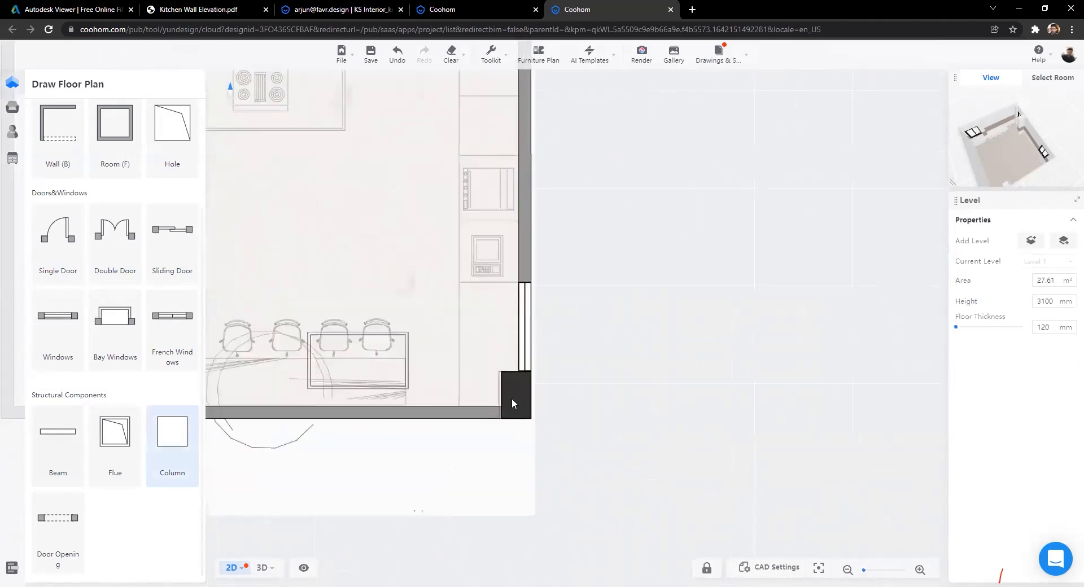
pyautogui.click(516, 398)
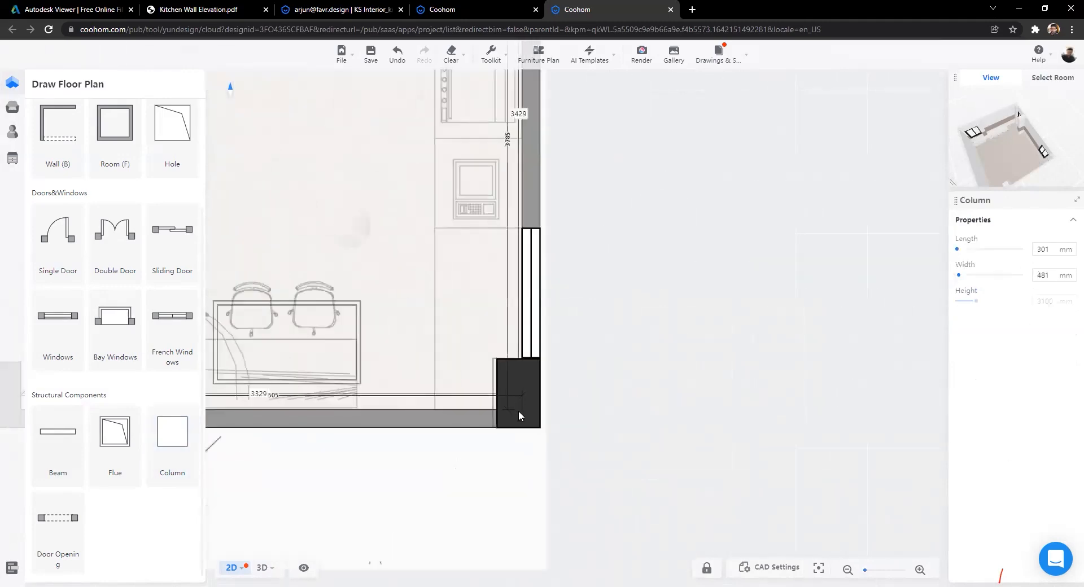
pyautogui.scroll(4, 518, 411)
pyautogui.moveTo(469, 370); pyautogui.dragTo(619, 329)
pyautogui.scroll(-4, 376, 421)
pyautogui.scroll(-3, 376, 421)
# Step: Place another column beside the lower door opening
pyautogui.click(508, 338)
pyautogui.scroll(-1, 493, 362)
pyautogui.scroll(3, 547, 303)
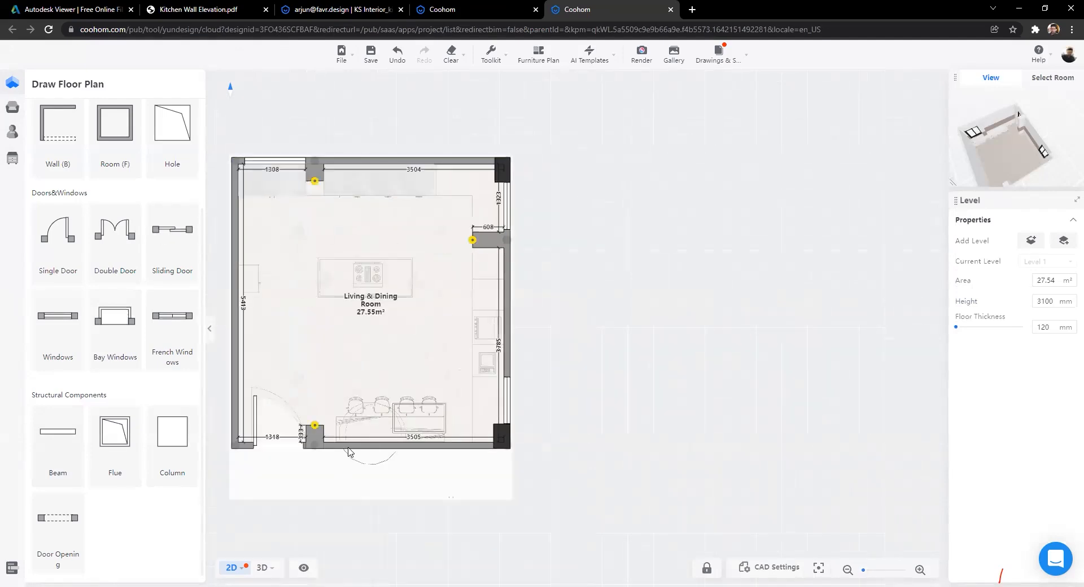
pyautogui.scroll(3, 372, 389)
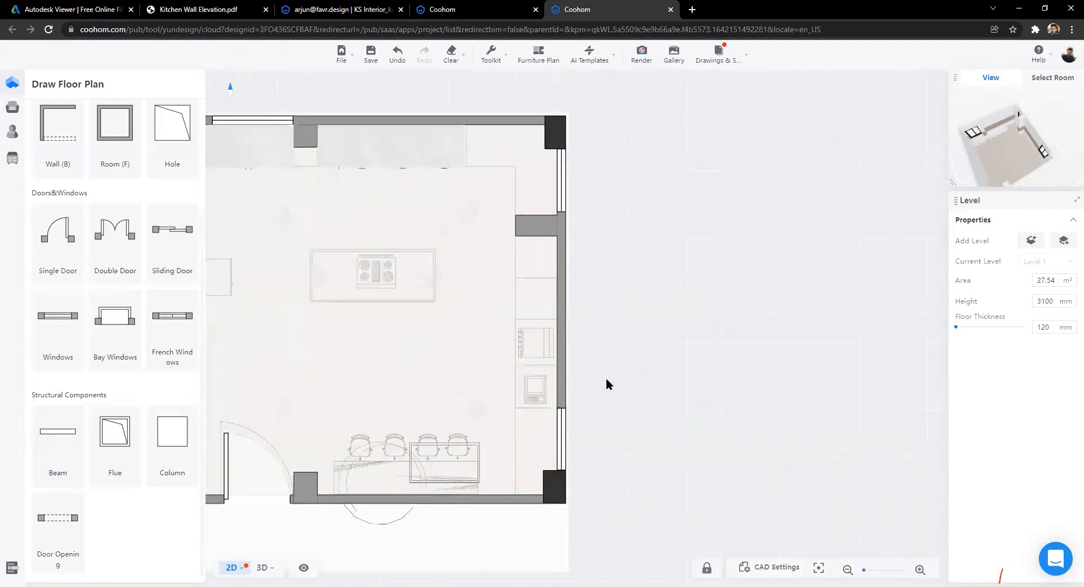
pyautogui.scroll(-2, 460, 337)
pyautogui.scroll(-2, 471, 318)
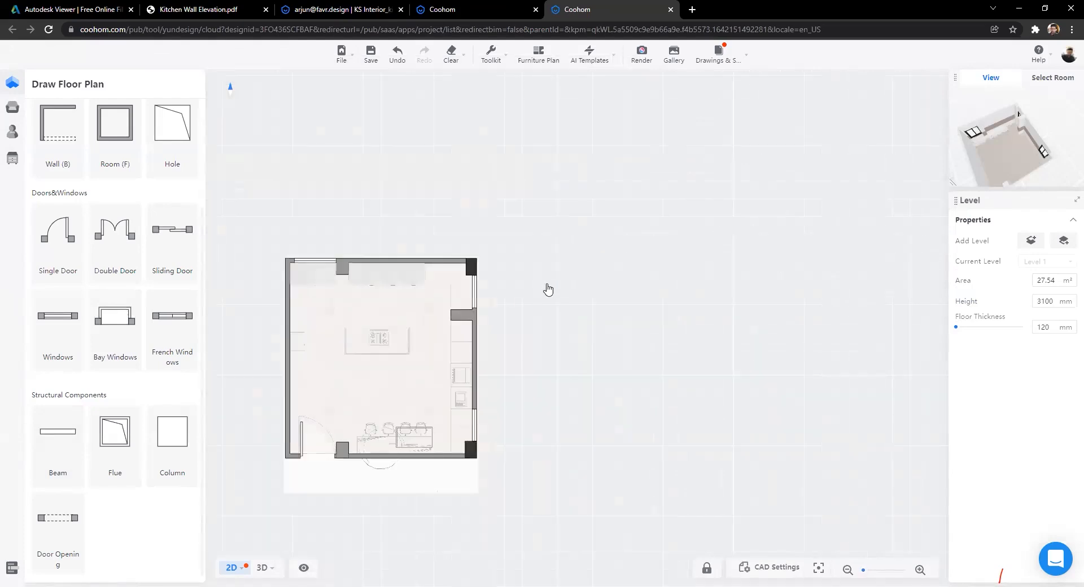
pyautogui.scroll(4, 612, 431)
pyautogui.scroll(5, 711, 347)
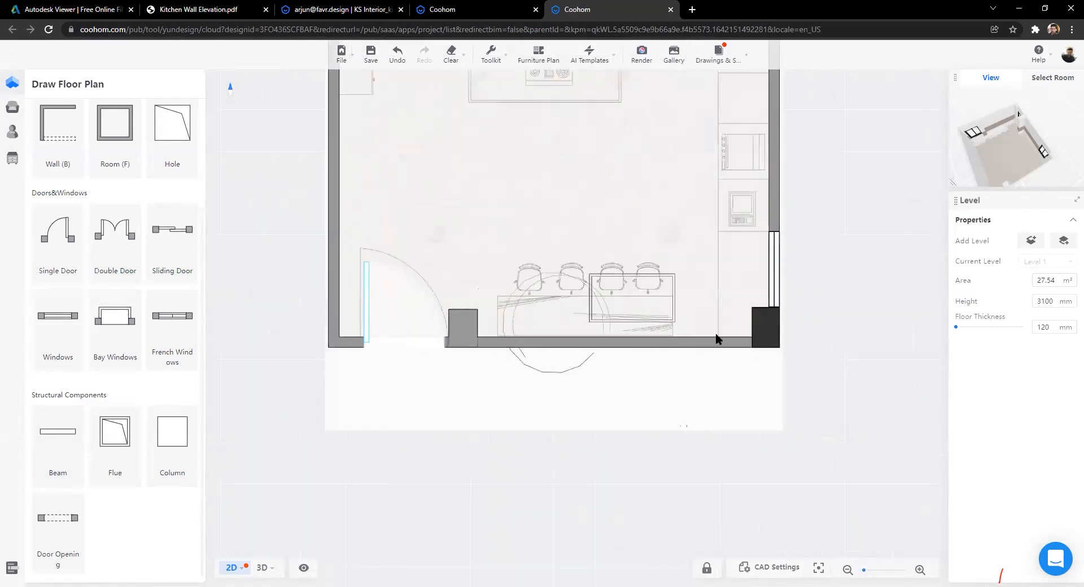
pyautogui.scroll(-2, 339, 346)
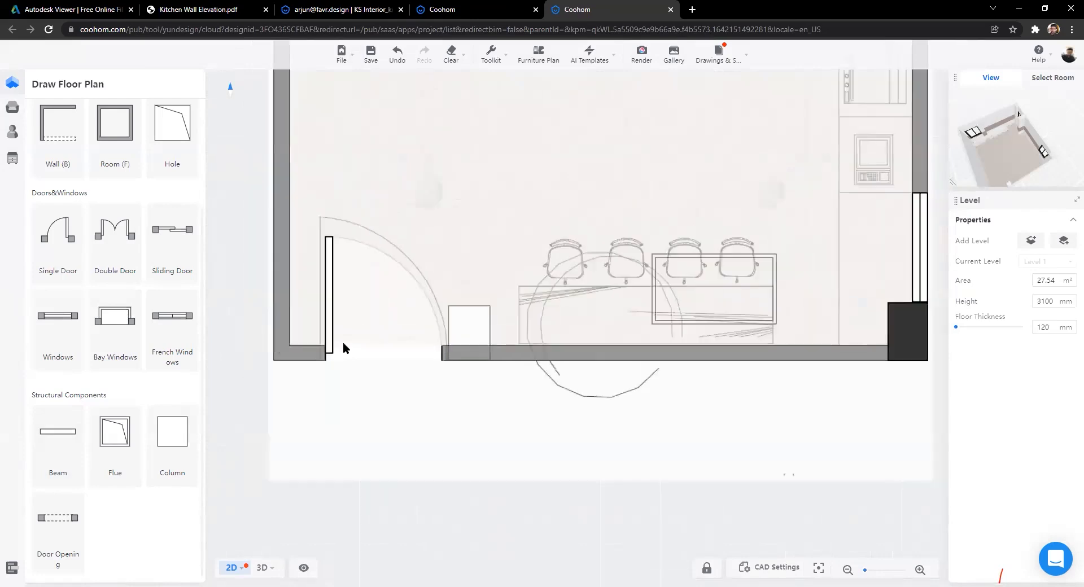
pyautogui.click(341, 348)
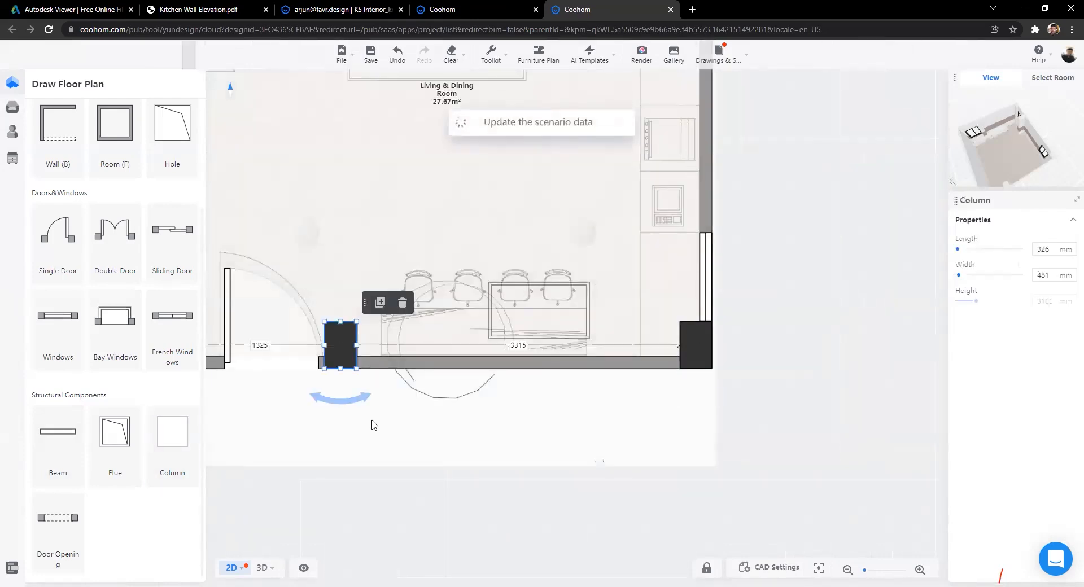
pyautogui.scroll(-4, 367, 423)
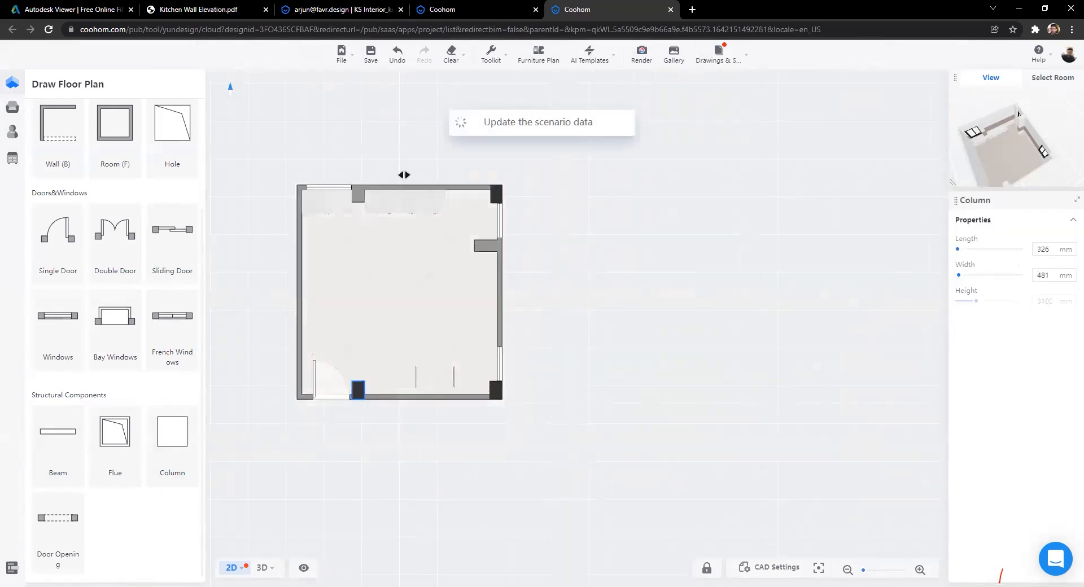
pyautogui.scroll(3, 472, 162)
# Step: Place a new column on the top wall and slide it slightly left
pyautogui.click(723, 159)
pyautogui.click(173, 446)
pyautogui.click(399, 168)
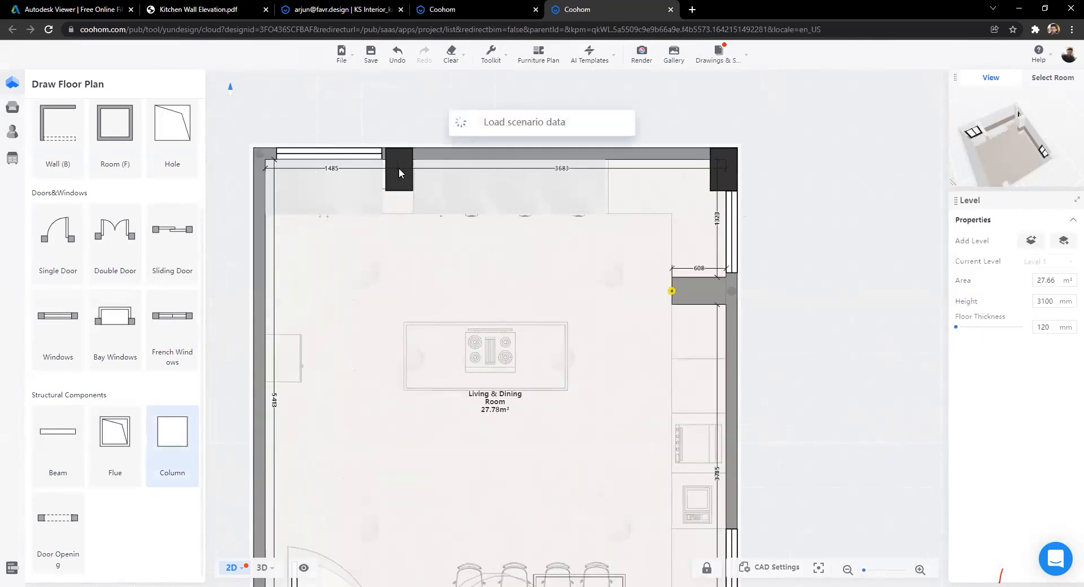
pyautogui.click(397, 168)
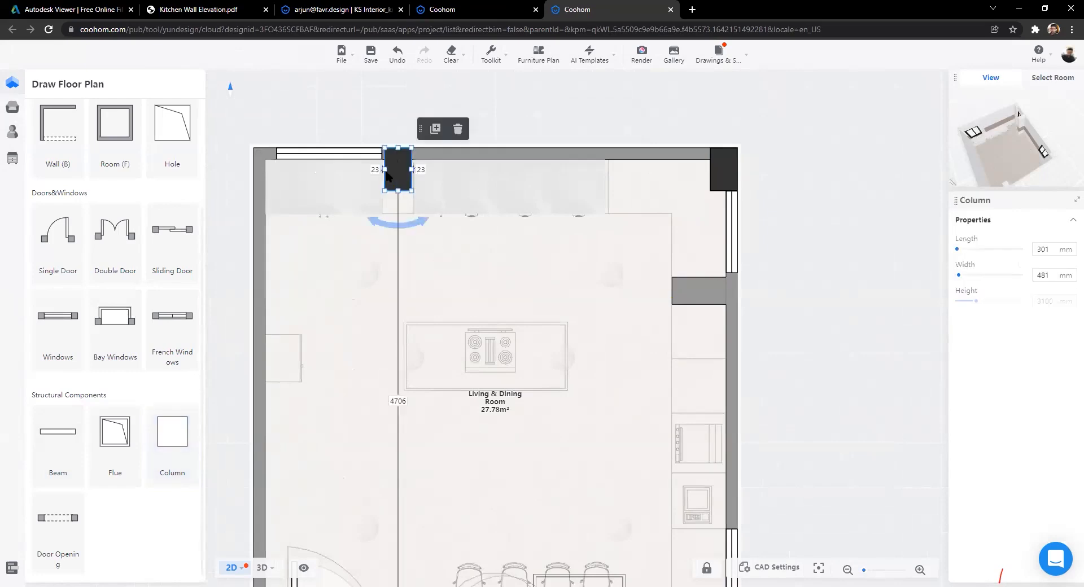
pyautogui.scroll(5, 401, 195)
pyautogui.moveTo(411, 304); pyautogui.dragTo(481, 423)
pyautogui.scroll(5, 442, 300)
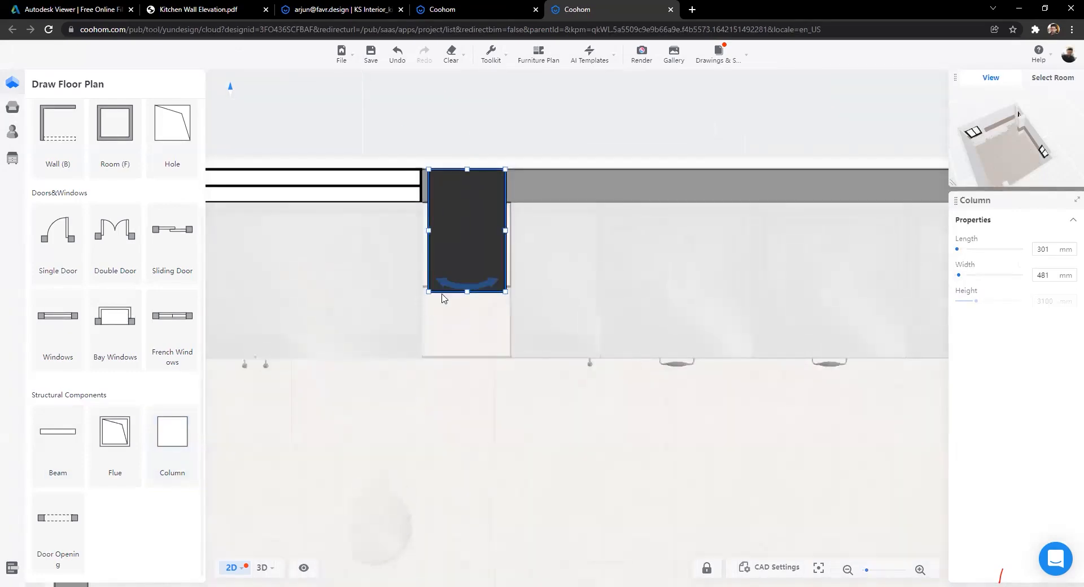
pyautogui.moveTo(486, 196); pyautogui.dragTo(482, 193)
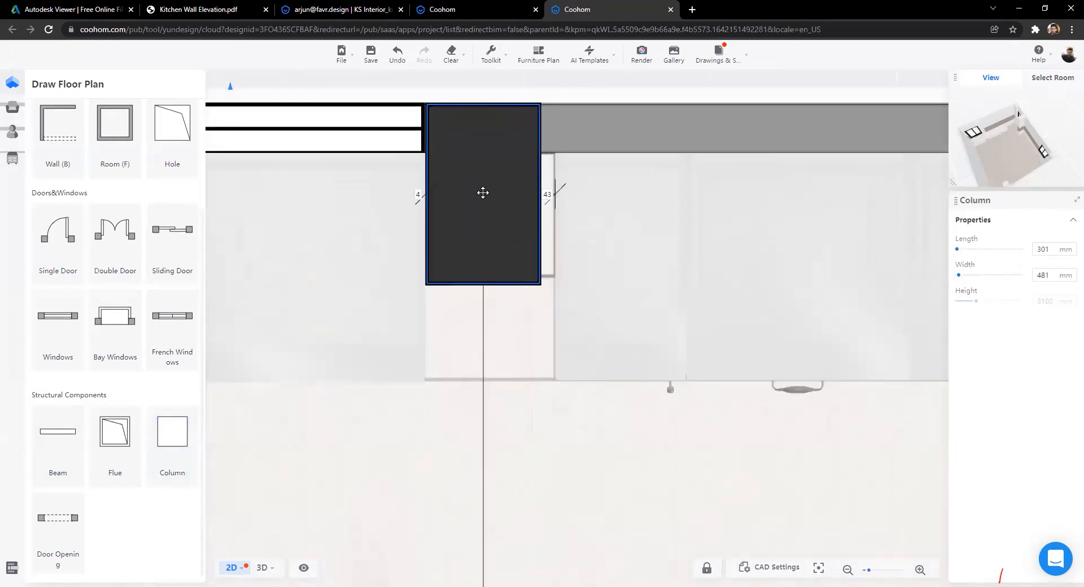
# Step: Check the plan layout and lengthen the top-wall column to 334 mm
pyautogui.scroll(-5, 515, 266)
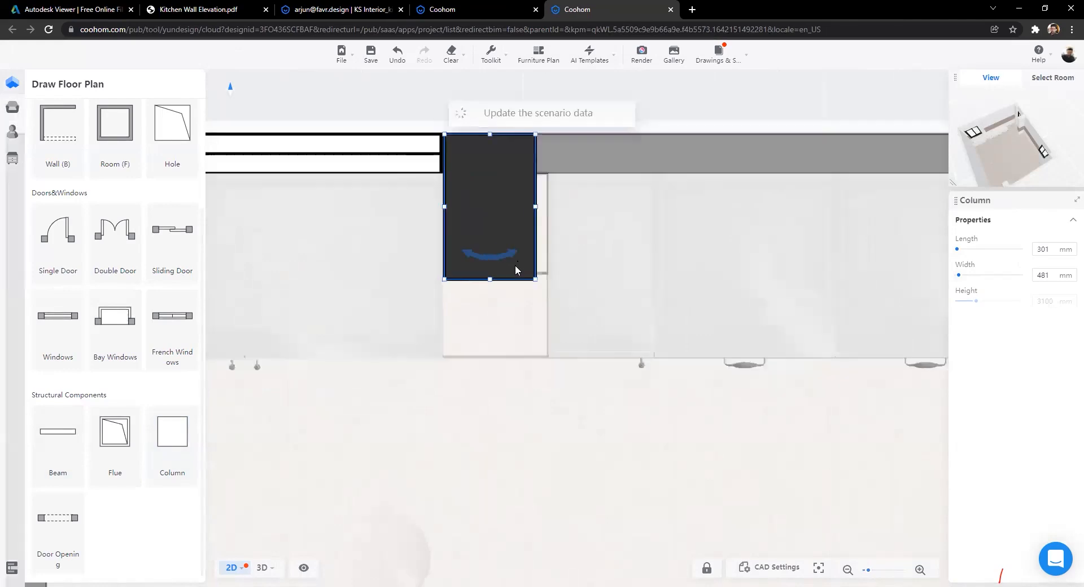
pyautogui.scroll(-3, 514, 267)
pyautogui.moveTo(538, 404); pyautogui.dragTo(506, 215)
pyautogui.scroll(3, 515, 361)
pyautogui.scroll(-3, 515, 361)
pyautogui.moveTo(515, 361); pyautogui.dragTo(474, 257)
pyautogui.scroll(-1, 474, 257)
pyautogui.moveTo(474, 186); pyautogui.dragTo(473, 217)
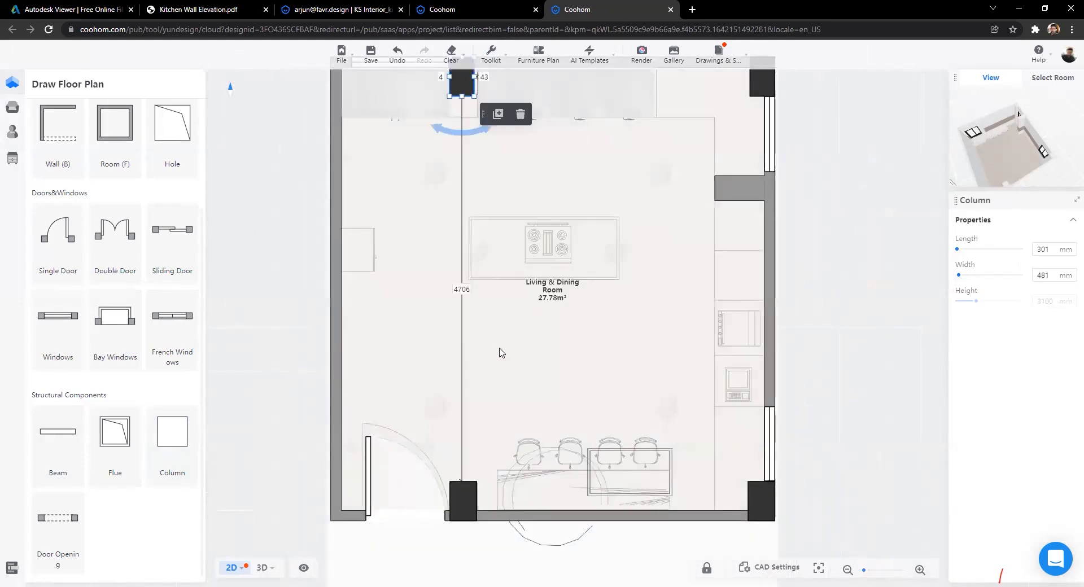
pyautogui.moveTo(465, 362); pyautogui.dragTo(445, 450)
pyautogui.scroll(5, 440, 138)
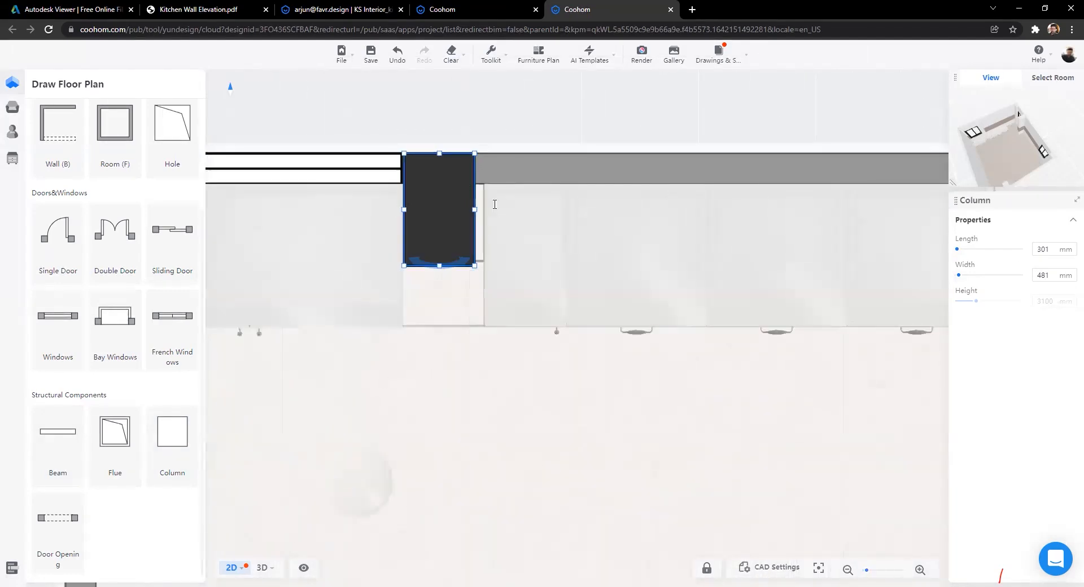
pyautogui.moveTo(478, 208); pyautogui.dragTo(482, 208)
pyautogui.scroll(-8, 470, 241)
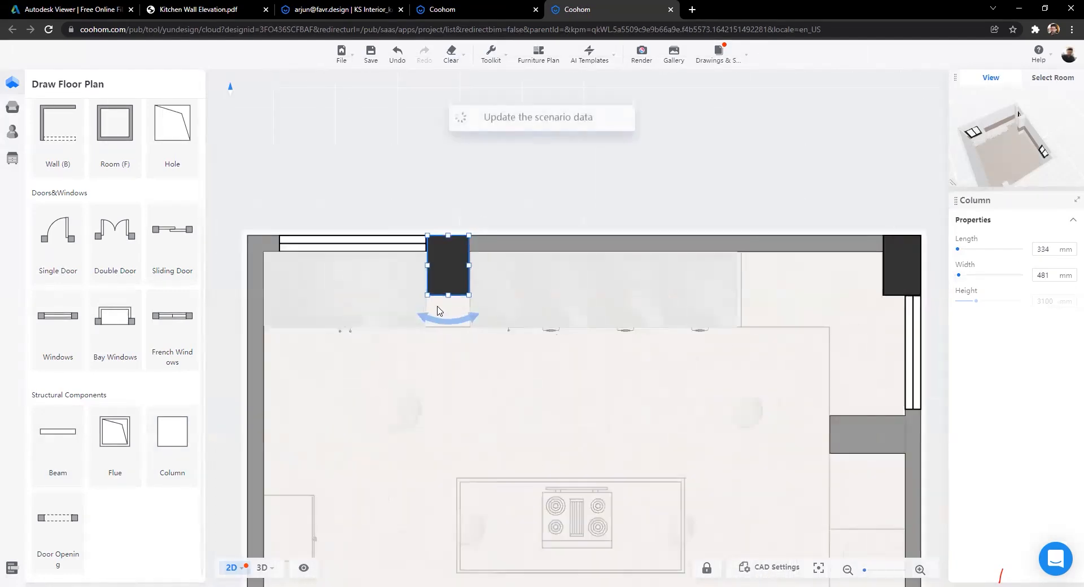
# Step: Orbit the 3D room to an eye-level view of the two windows and open Kitchen & Bath
pyautogui.click(262, 567)
pyautogui.scroll(-3, 500, 449)
pyautogui.scroll(2, 500, 446)
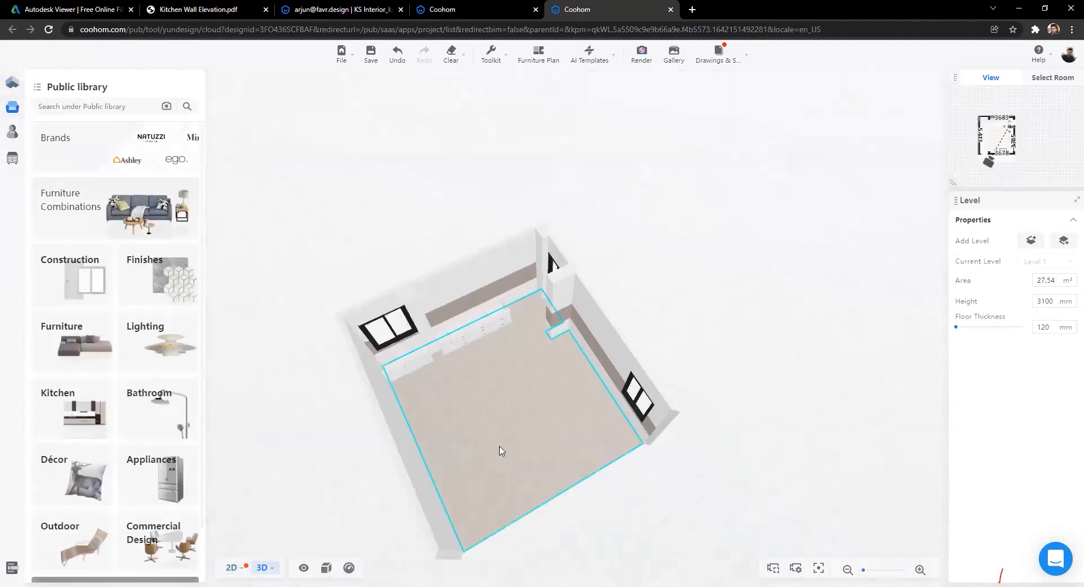
pyautogui.scroll(3, 499, 450)
pyautogui.scroll(3, 580, 394)
pyautogui.scroll(4, 738, 399)
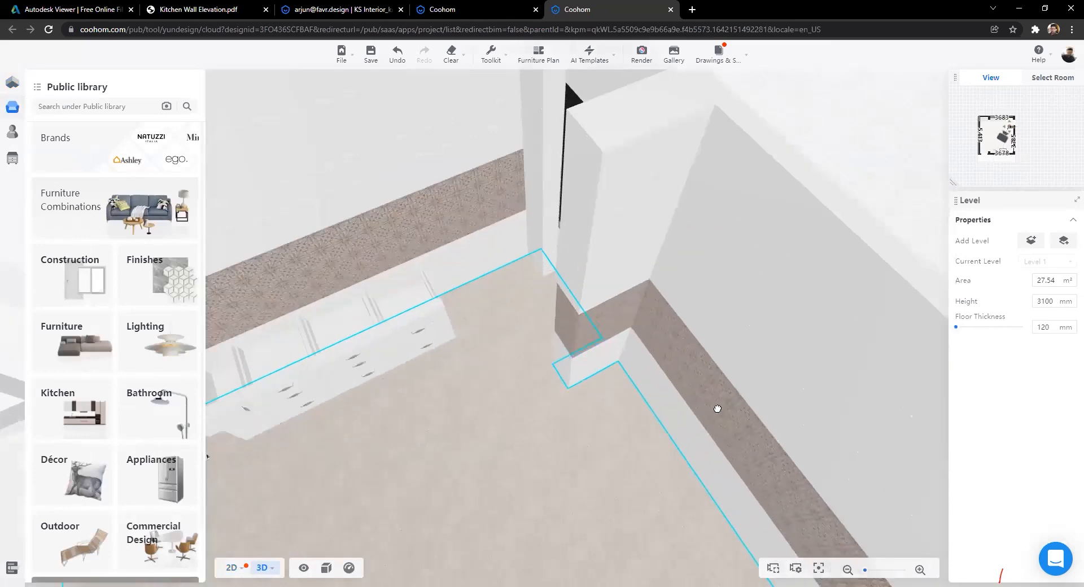
pyautogui.scroll(3, 559, 418)
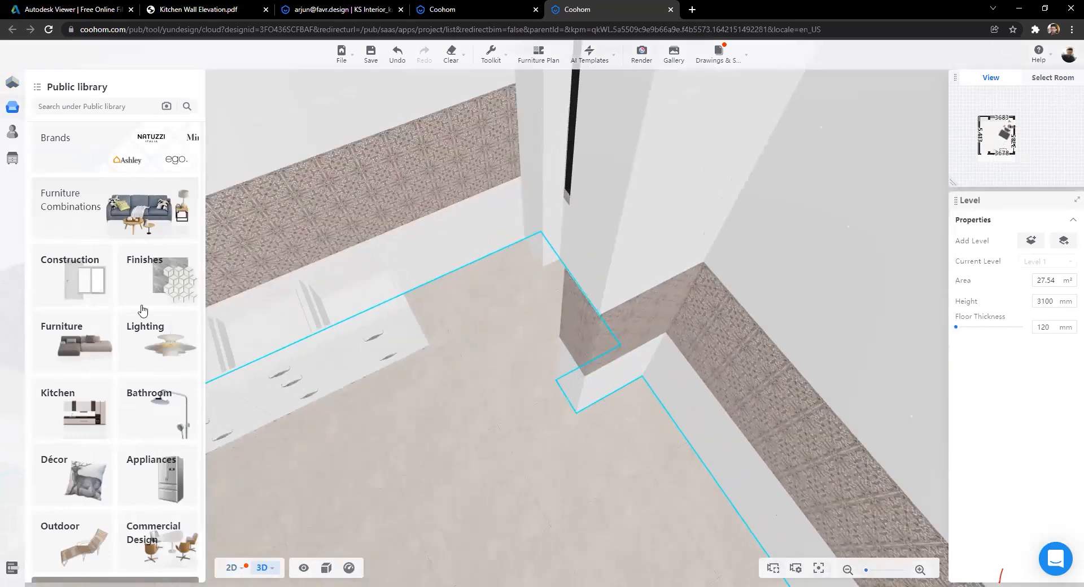
pyautogui.moveTo(142, 311); pyautogui.dragTo(17, 163)
pyautogui.moveTo(237, 237); pyautogui.dragTo(127, 146)
pyautogui.moveTo(252, 336); pyautogui.dragTo(167, 195)
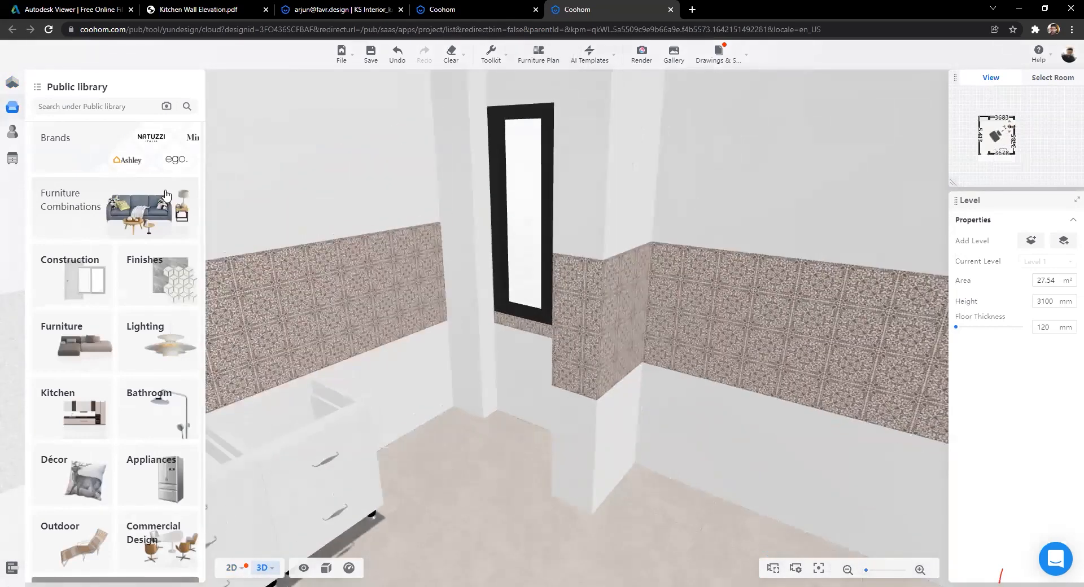
pyautogui.moveTo(254, 305); pyautogui.dragTo(148, 167)
pyautogui.moveTo(395, 429); pyautogui.dragTo(322, 365)
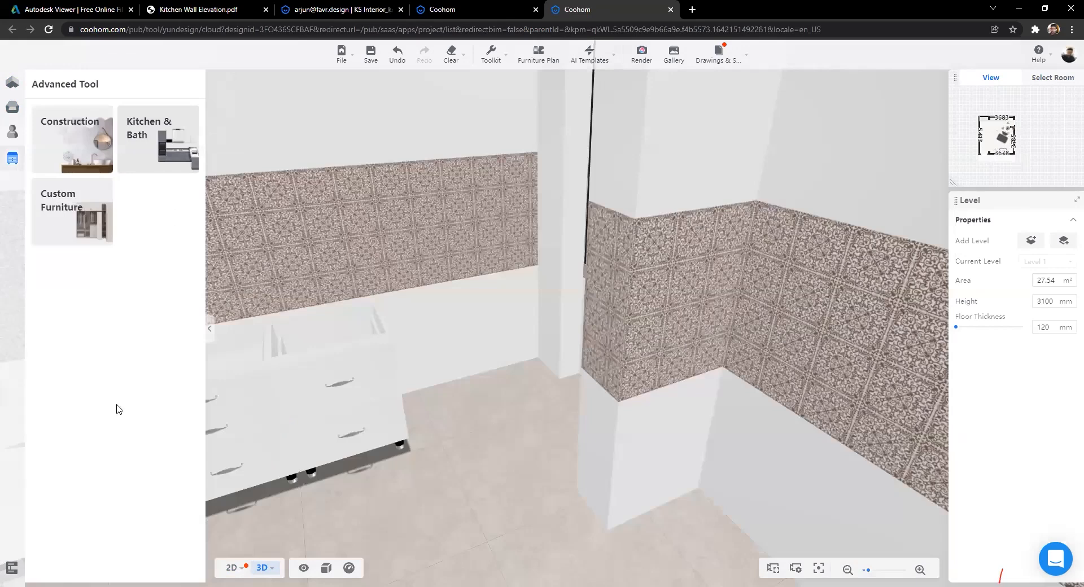
pyautogui.click(150, 138)
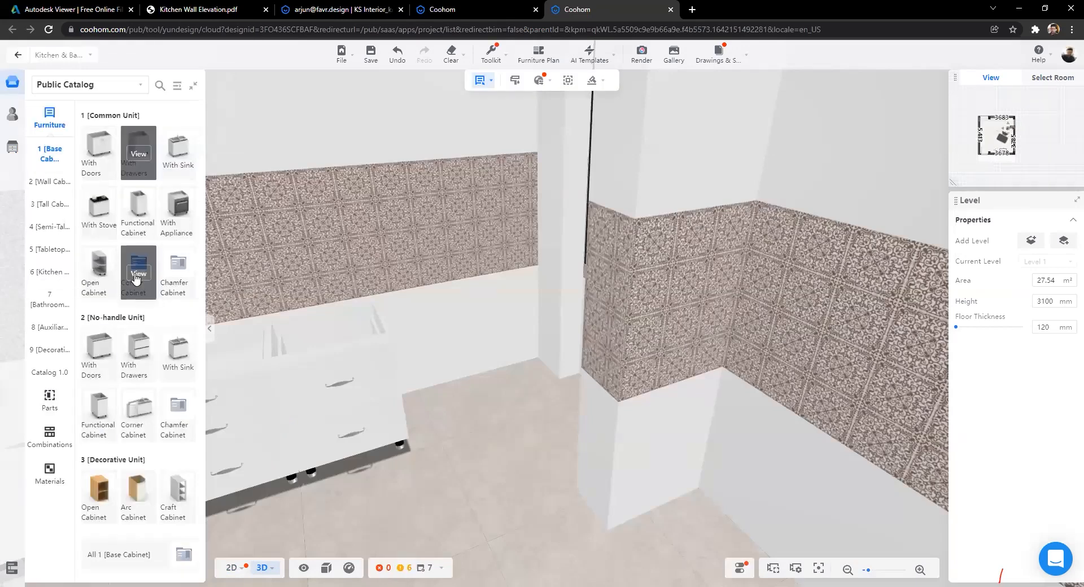
# Step: From the Chamfer Cabinet range in top-down view, pick the 1100 × 550 mm Right Corner Chamfer Single Door Base Cabinet
pyautogui.click(178, 273)
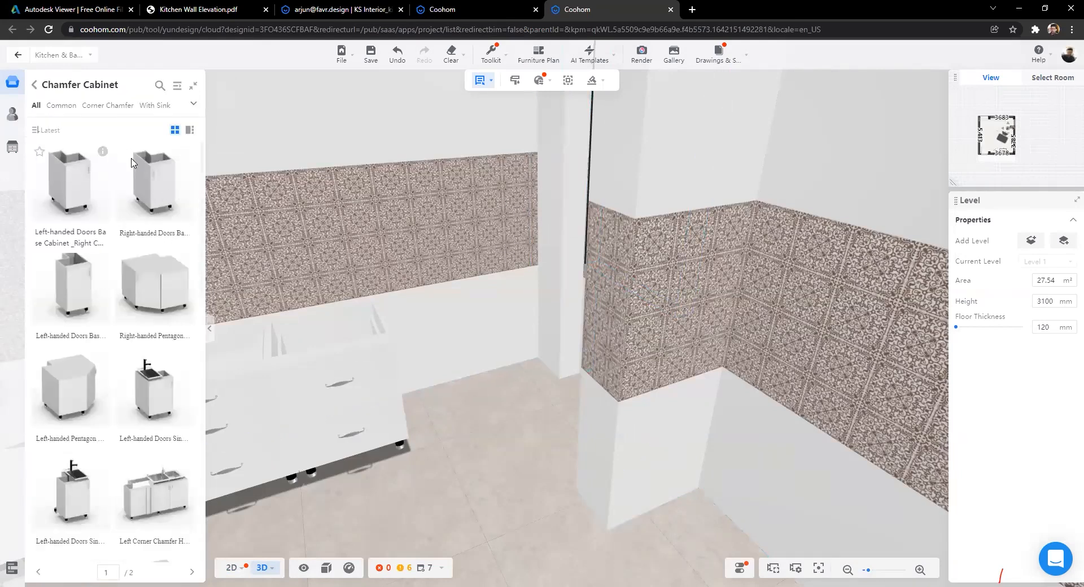
pyautogui.moveTo(435, 301); pyautogui.dragTo(578, 394)
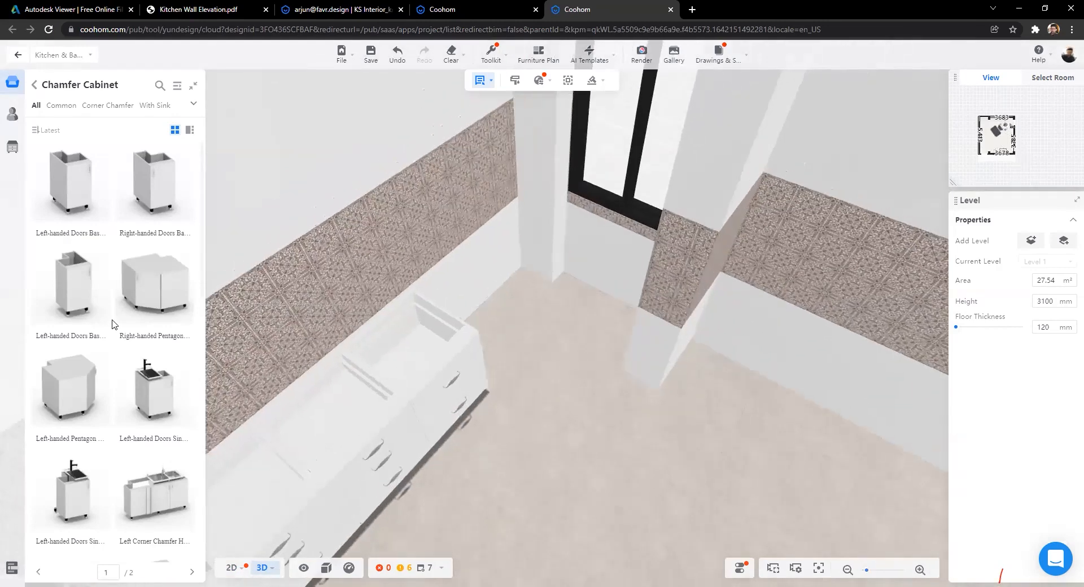
pyautogui.scroll(-5, 112, 323)
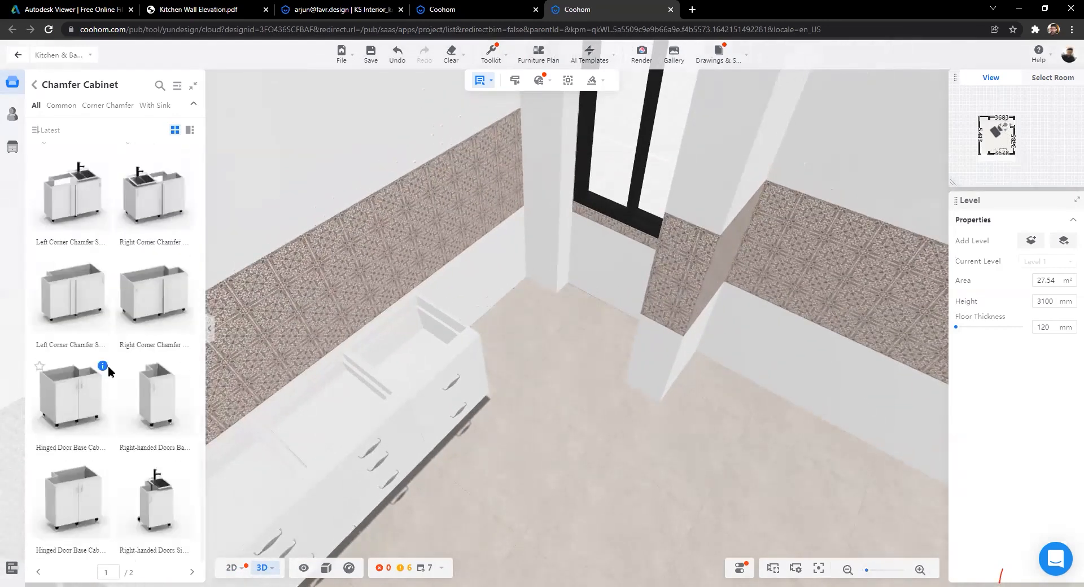
pyautogui.scroll(-1, 105, 429)
pyautogui.scroll(3, 99, 417)
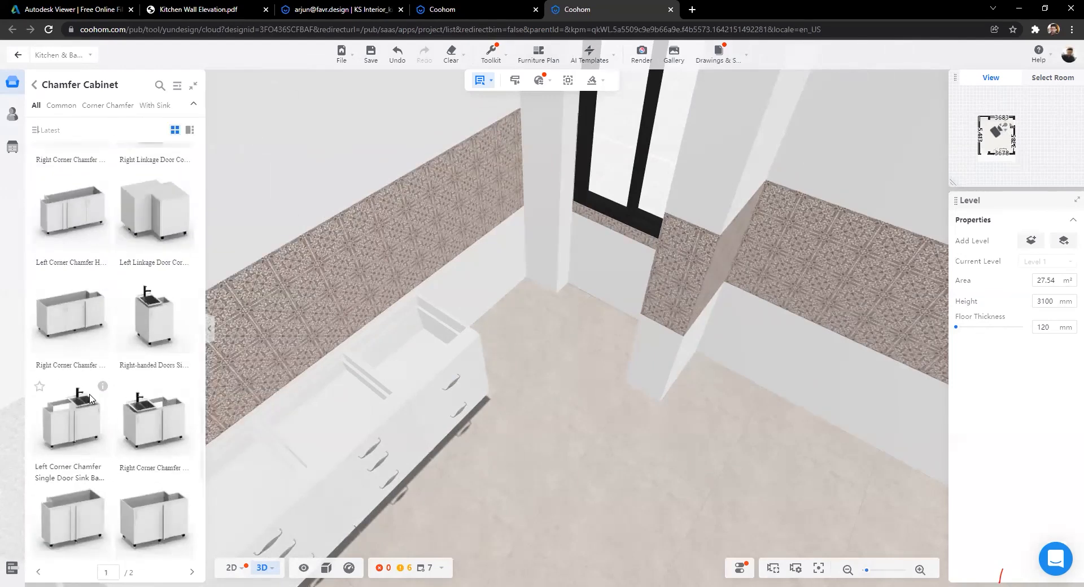
pyautogui.scroll(3, 90, 397)
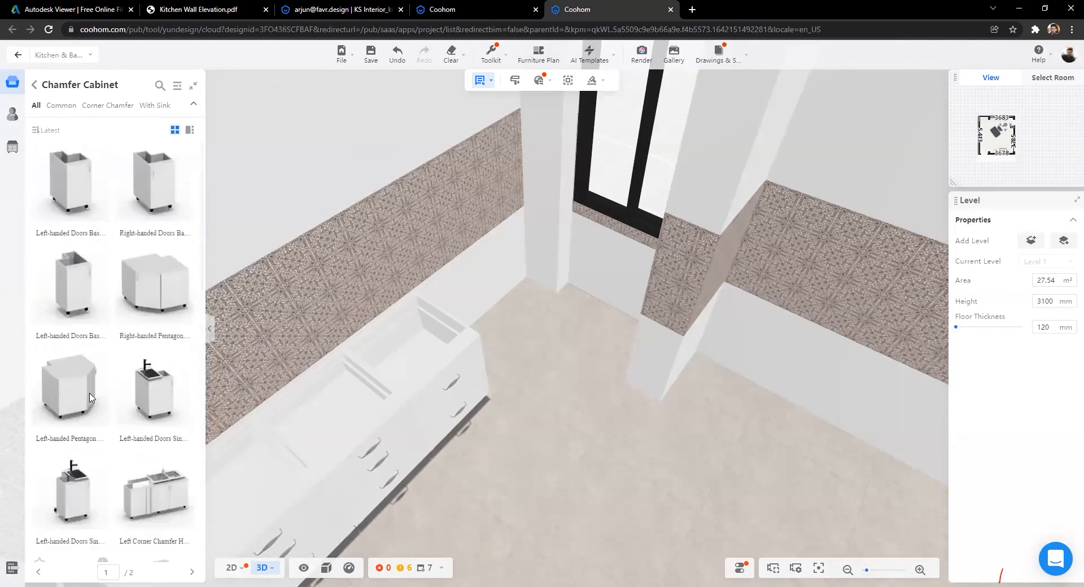
pyautogui.scroll(-5, 90, 397)
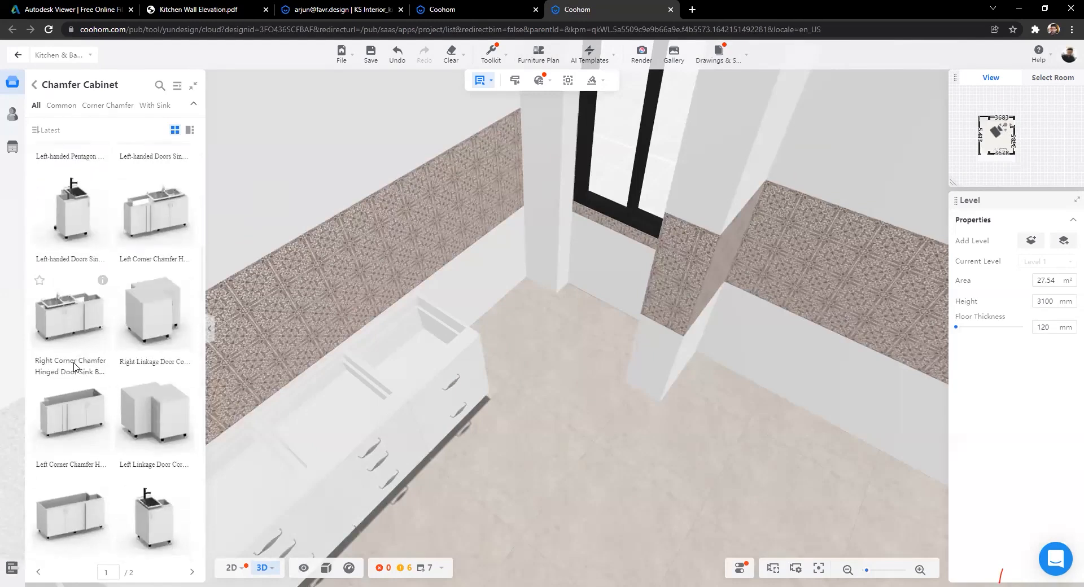
pyautogui.scroll(-5, 79, 389)
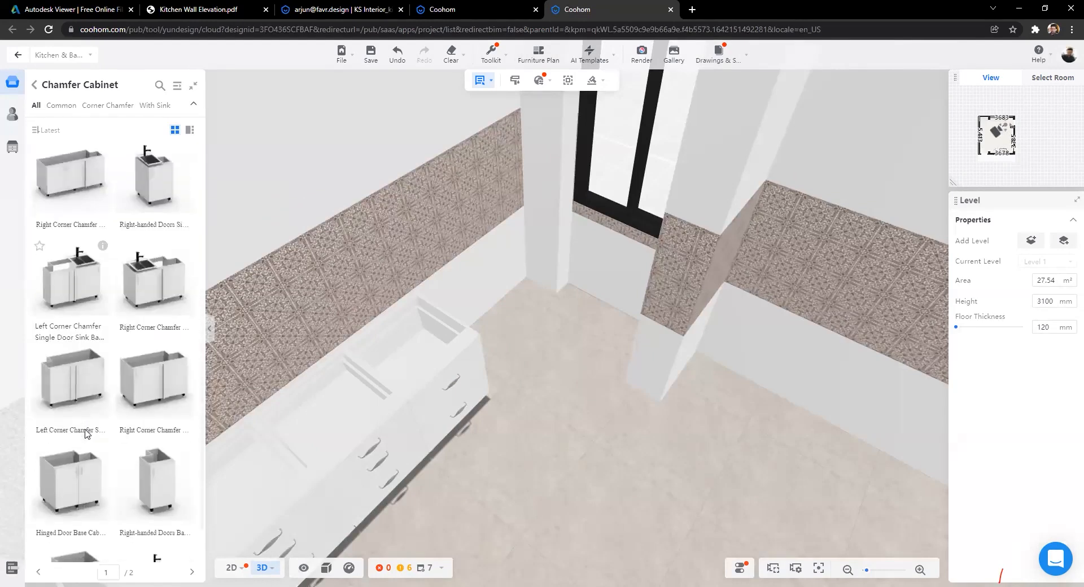
pyautogui.moveTo(187, 298)
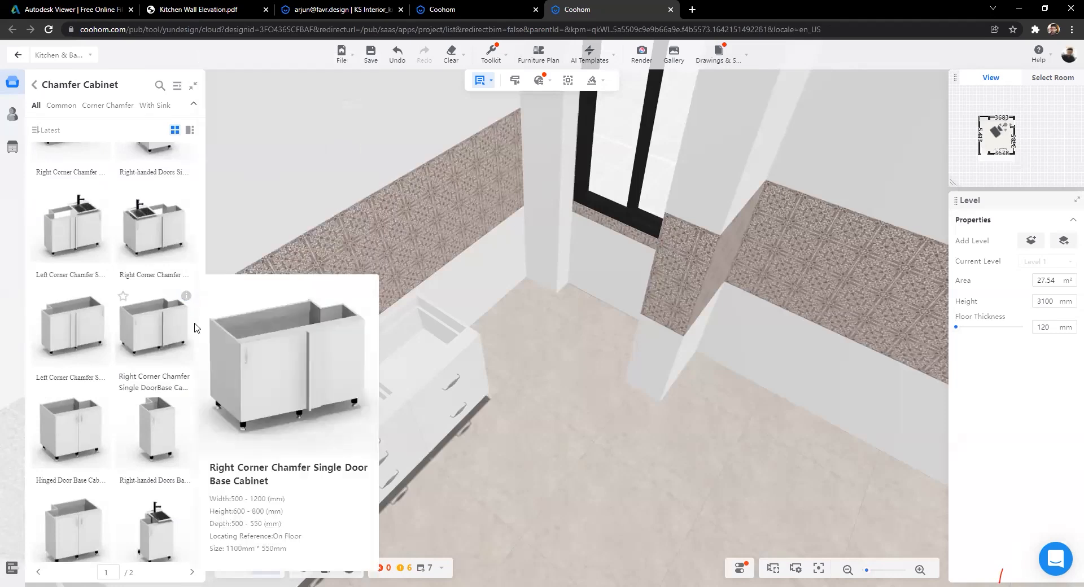
pyautogui.click(163, 327)
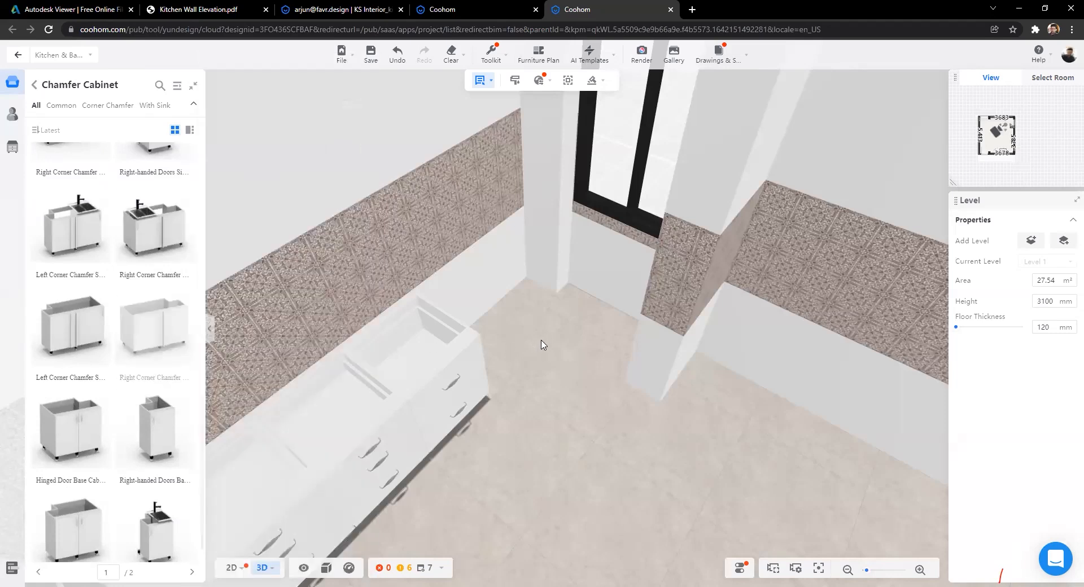
# Step: Pick the Right Linkage Door corner cabinet and place it in the room's top-right corner
pyautogui.click(508, 339)
pyautogui.scroll(-1, 149, 423)
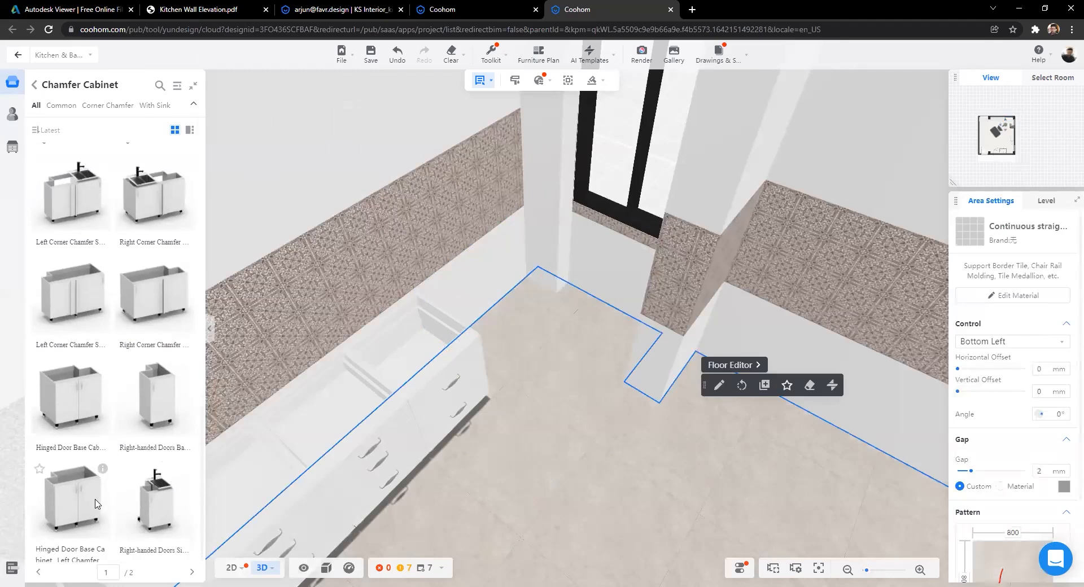
pyautogui.scroll(3, 122, 408)
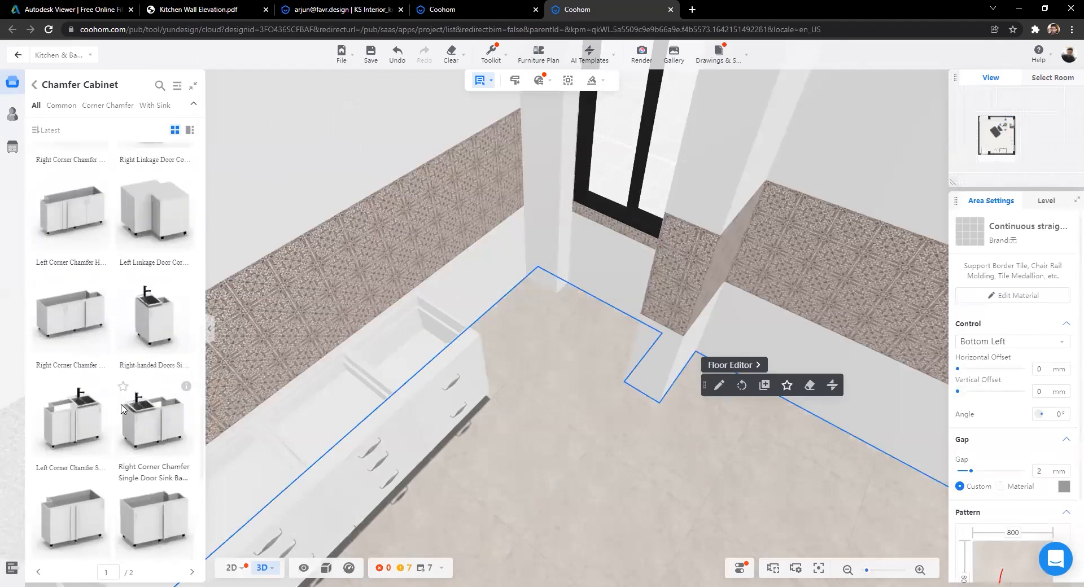
pyautogui.scroll(3, 121, 451)
pyautogui.moveTo(187, 351)
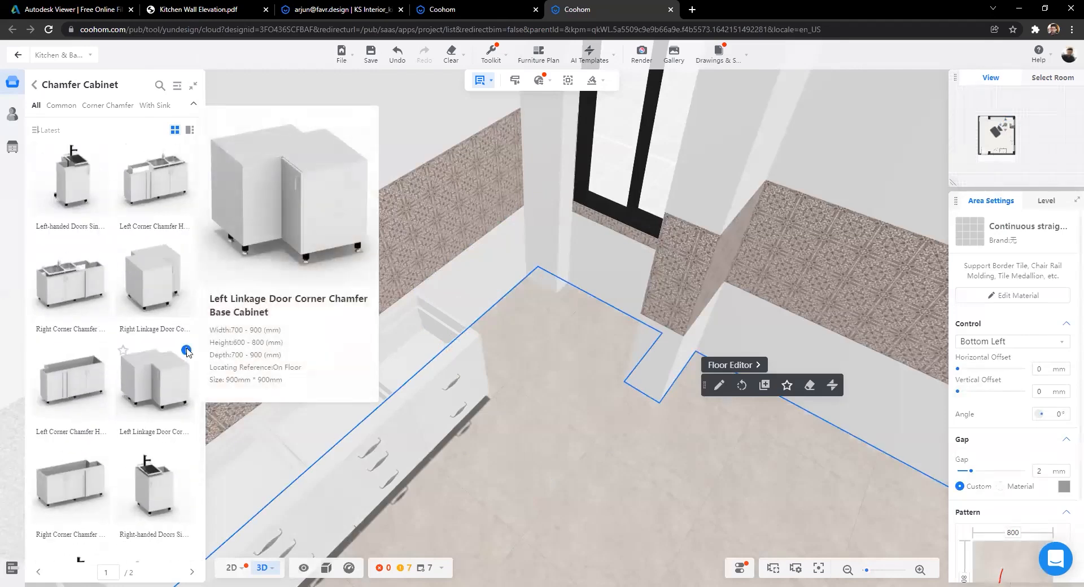
pyautogui.click(179, 255)
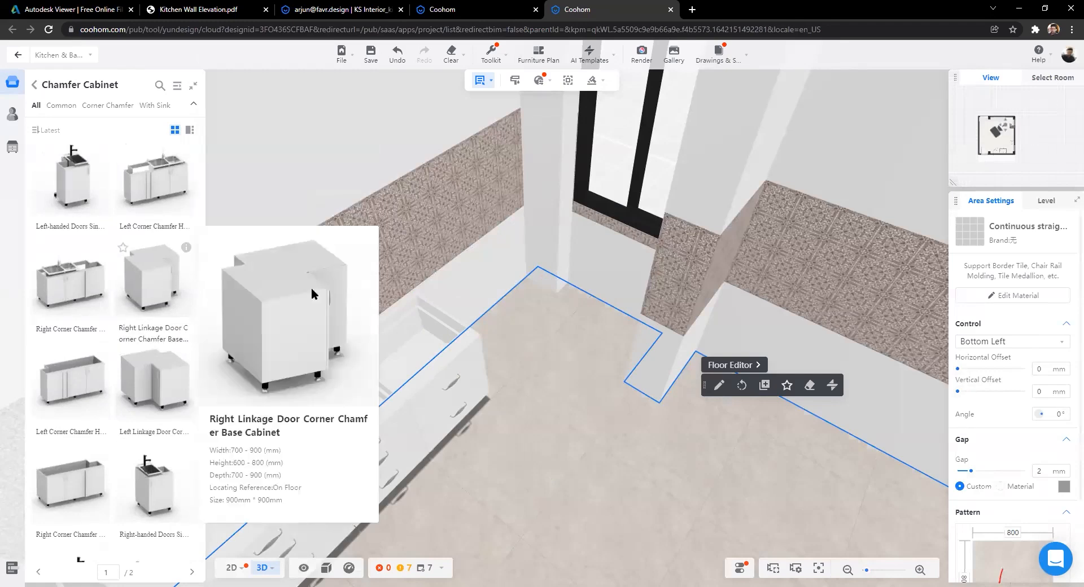
pyautogui.click(524, 267)
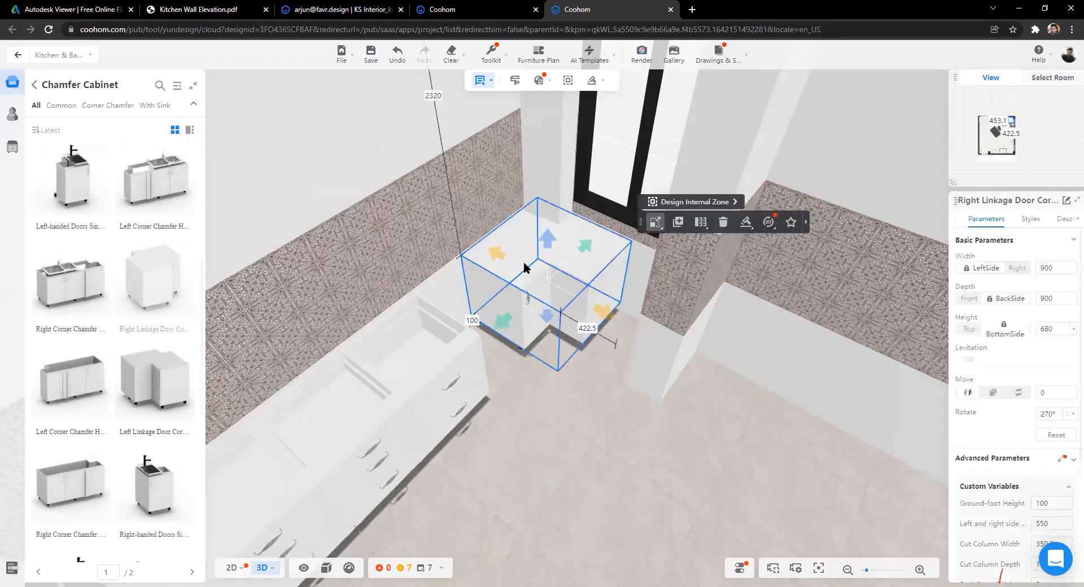
# Step: In the 2D plan, stretch the corner cabinet to 1353.1 deep and 1322.5 wide
pyautogui.click(231, 567)
pyautogui.scroll(5, 541, 361)
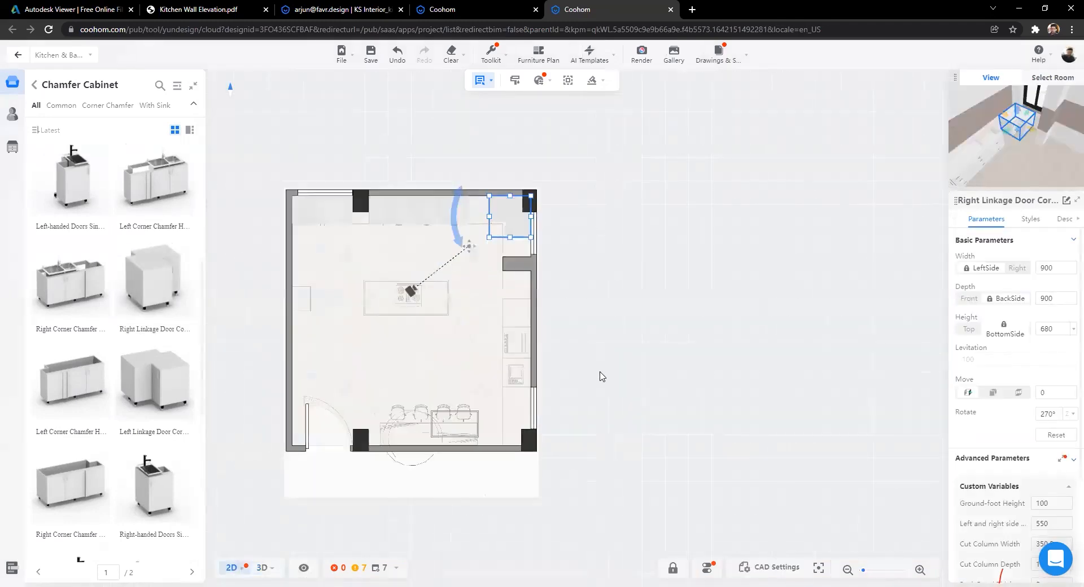
pyautogui.scroll(3, 312, 453)
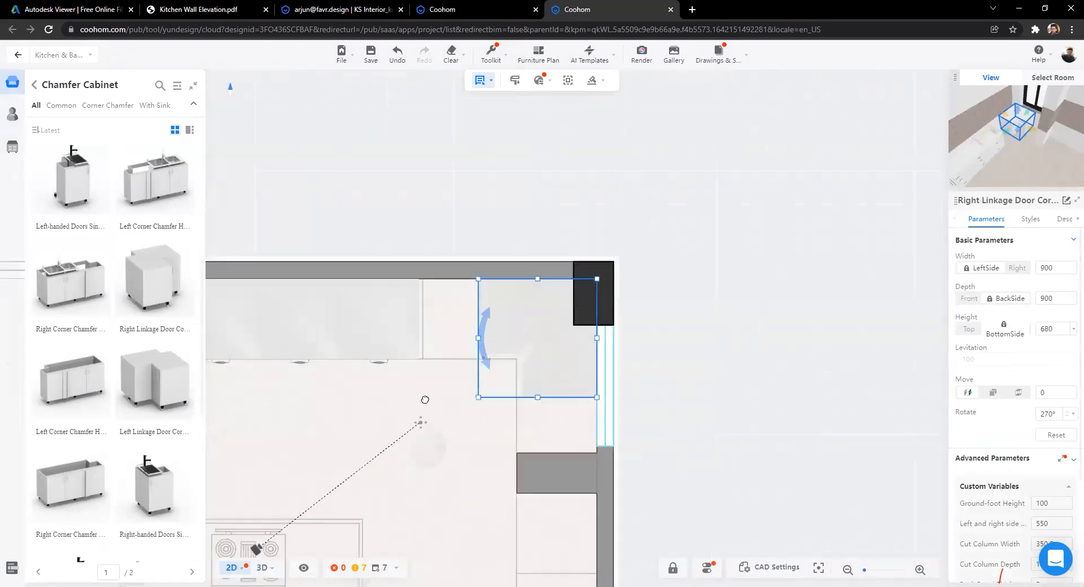
pyautogui.moveTo(497, 342); pyautogui.dragTo(428, 343)
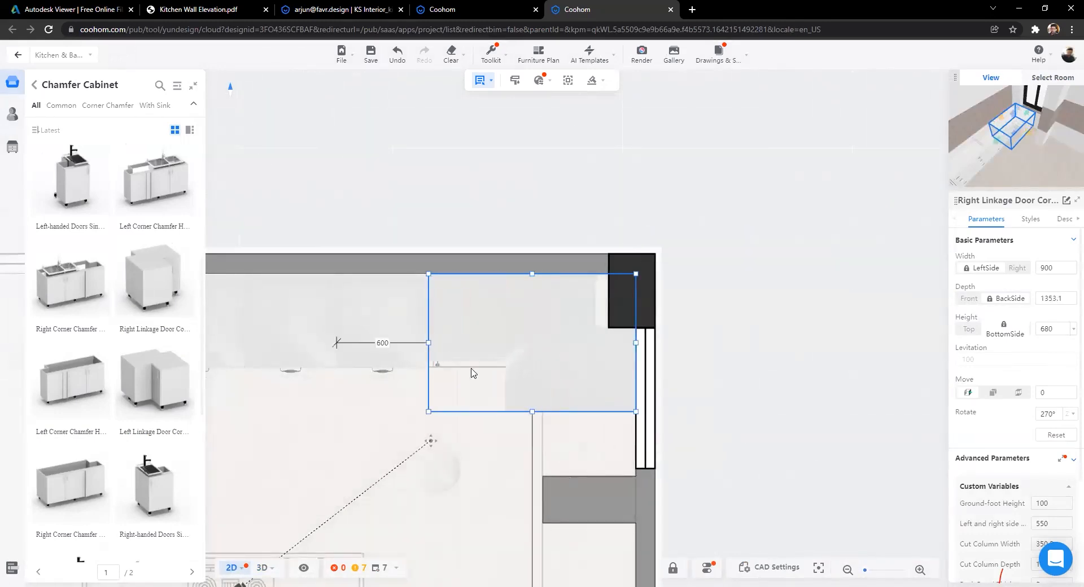
pyautogui.moveTo(533, 412); pyautogui.dragTo(537, 471)
pyautogui.scroll(-1, 640, 457)
# Step: Switch to 3D and orbit in close over the enlarged corner cabinet
pyautogui.scroll(-2, 640, 457)
pyautogui.scroll(4, 570, 345)
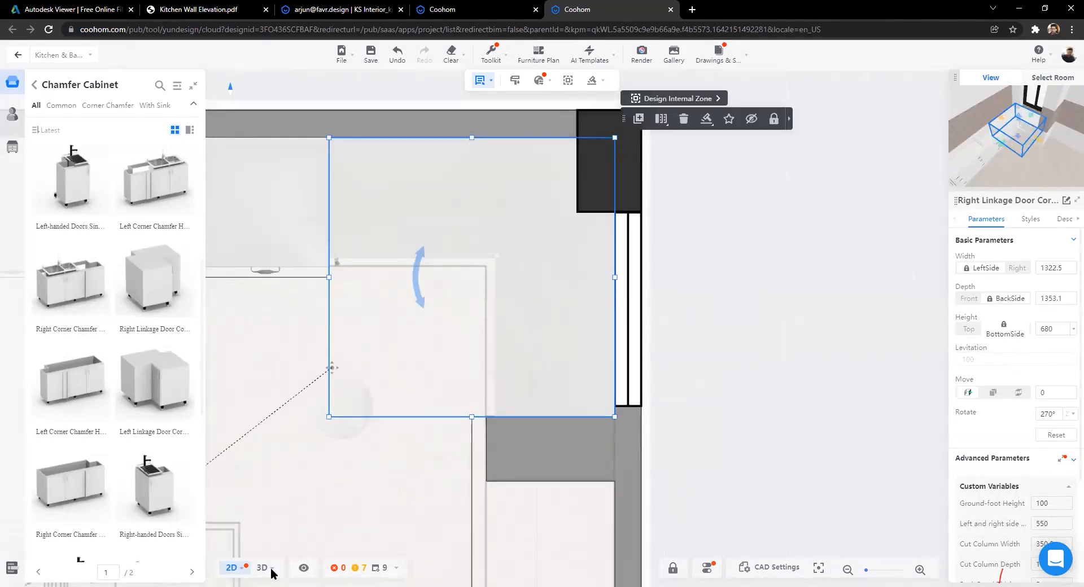
pyautogui.moveTo(263, 574)
pyautogui.press('3')
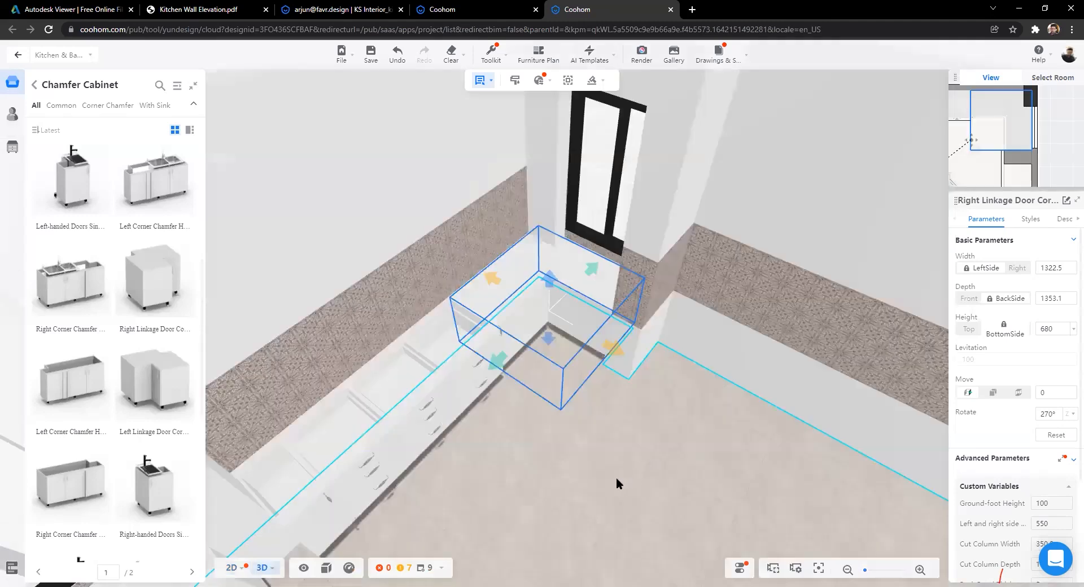
pyautogui.moveTo(572, 411); pyautogui.dragTo(472, 424)
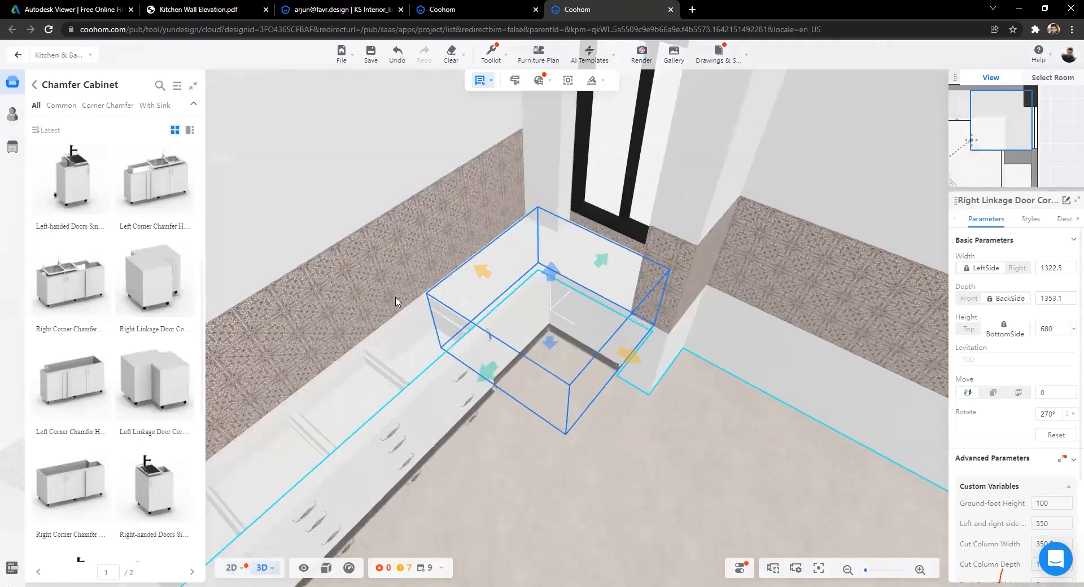
pyautogui.scroll(1, 509, 289)
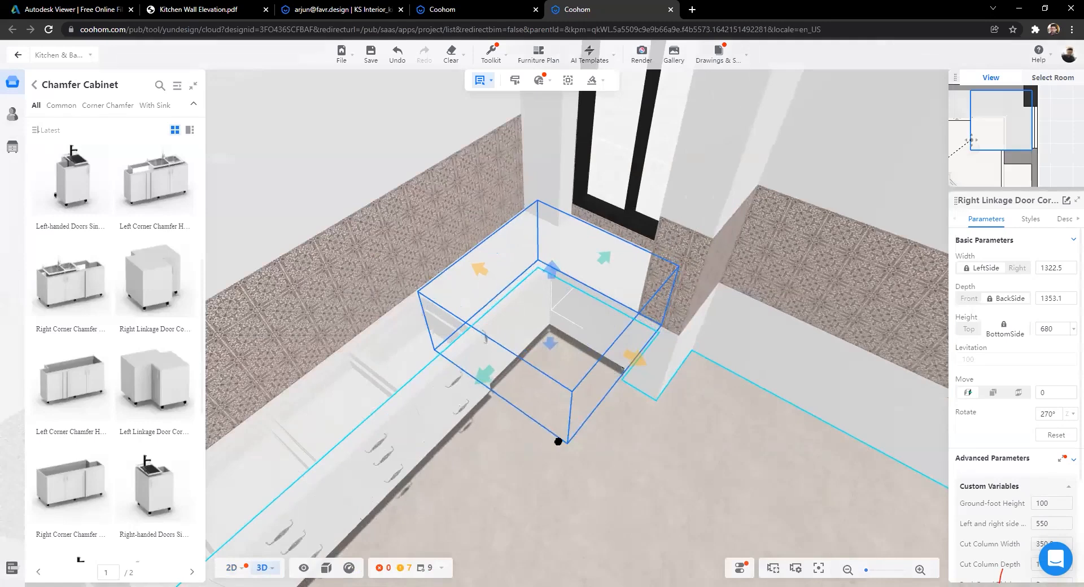
pyautogui.moveTo(580, 417); pyautogui.dragTo(545, 438)
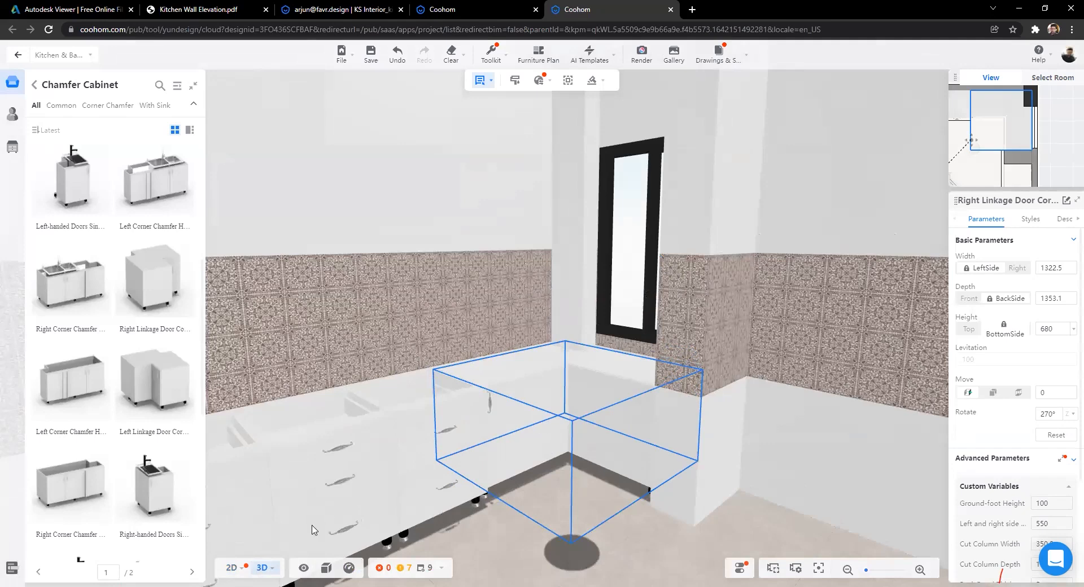
pyautogui.moveTo(314, 529); pyautogui.dragTo(362, 507)
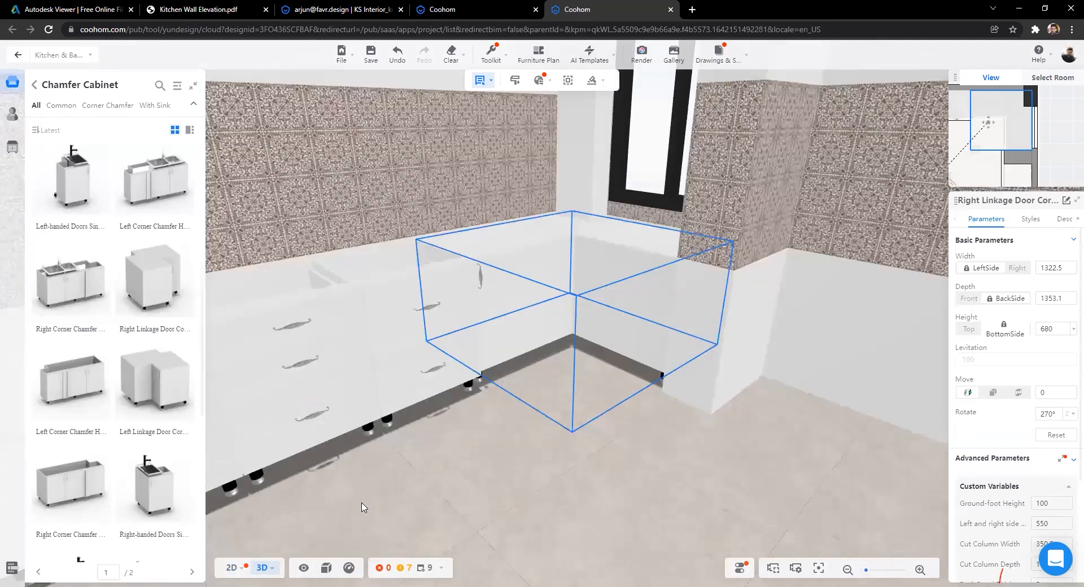
# Step: Look along the cabinet run, then orbit out to show the right wall and window
pyautogui.press('Left')
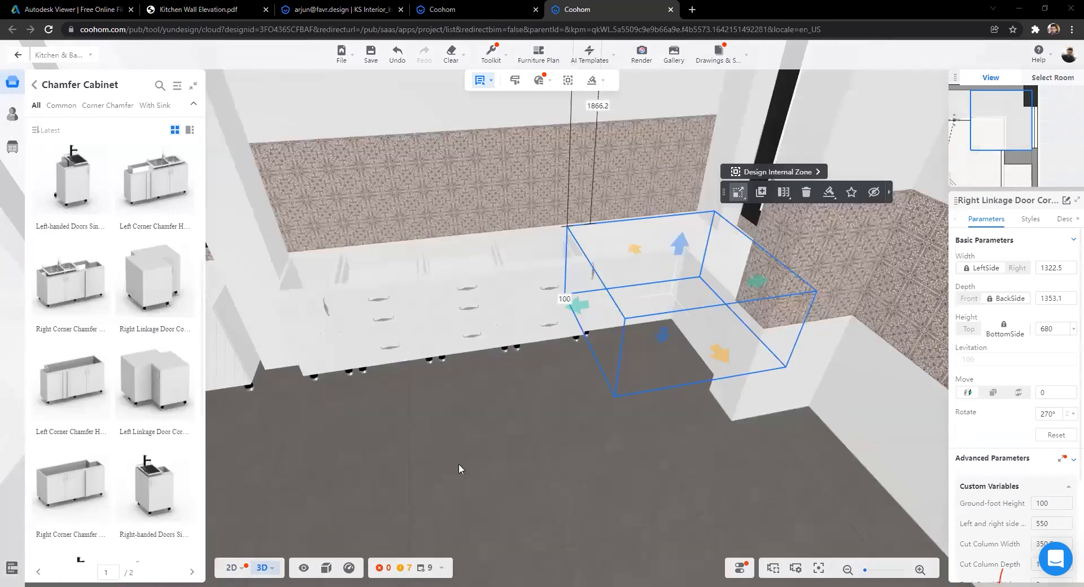
pyautogui.scroll(-3, 472, 473)
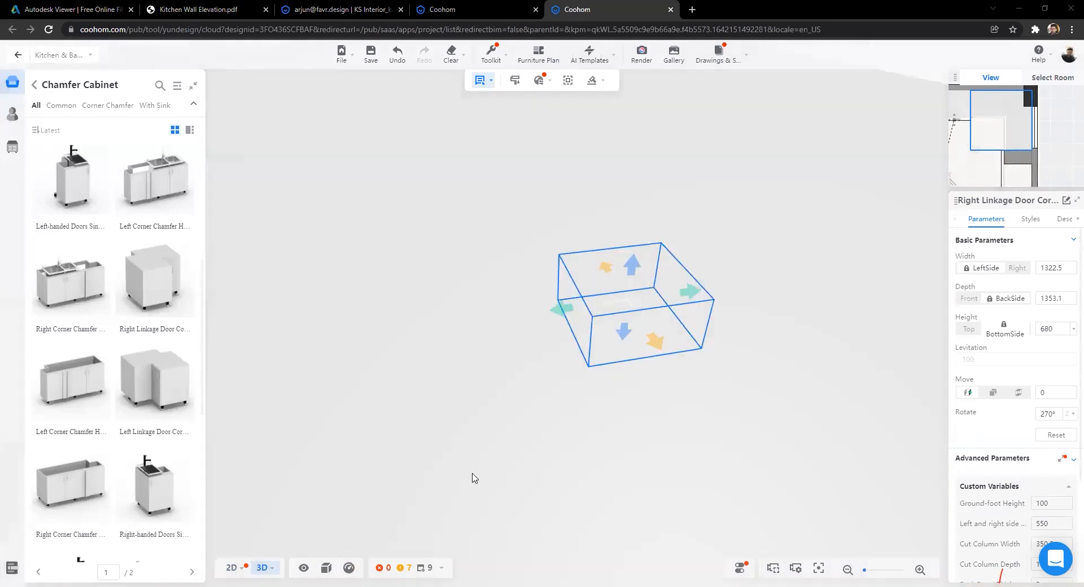
pyautogui.scroll(3, 315, 534)
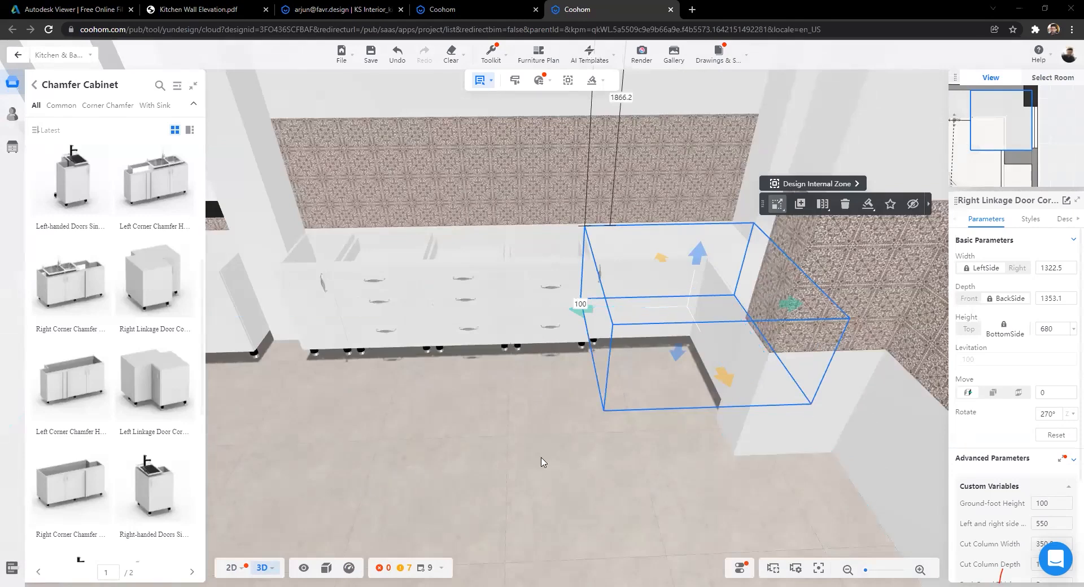
pyautogui.scroll(-3, 536, 459)
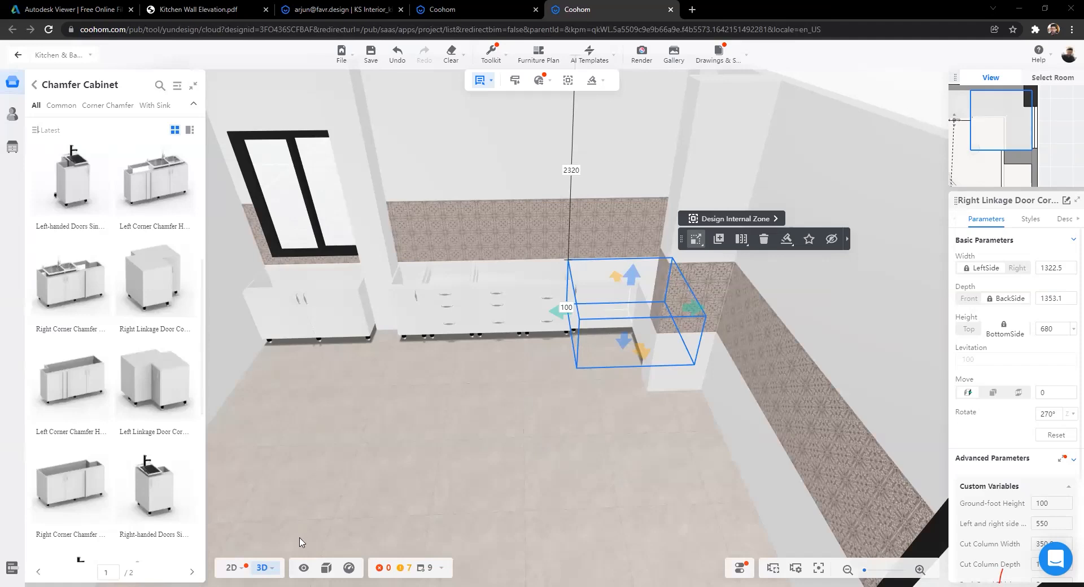
pyautogui.moveTo(317, 472); pyautogui.dragTo(355, 497)
pyautogui.scroll(5, 355, 496)
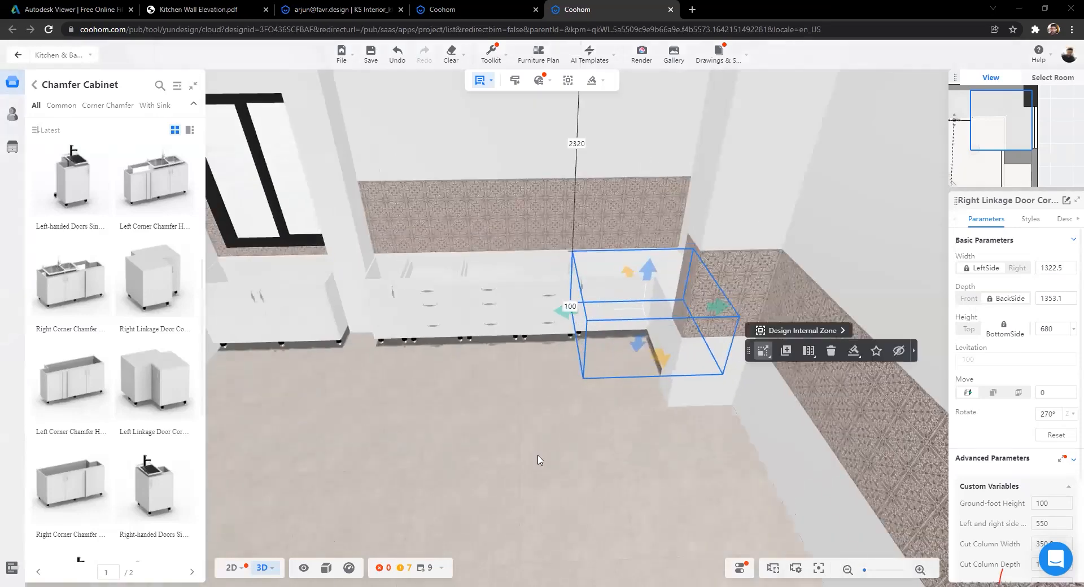
pyautogui.scroll(2, 451, 451)
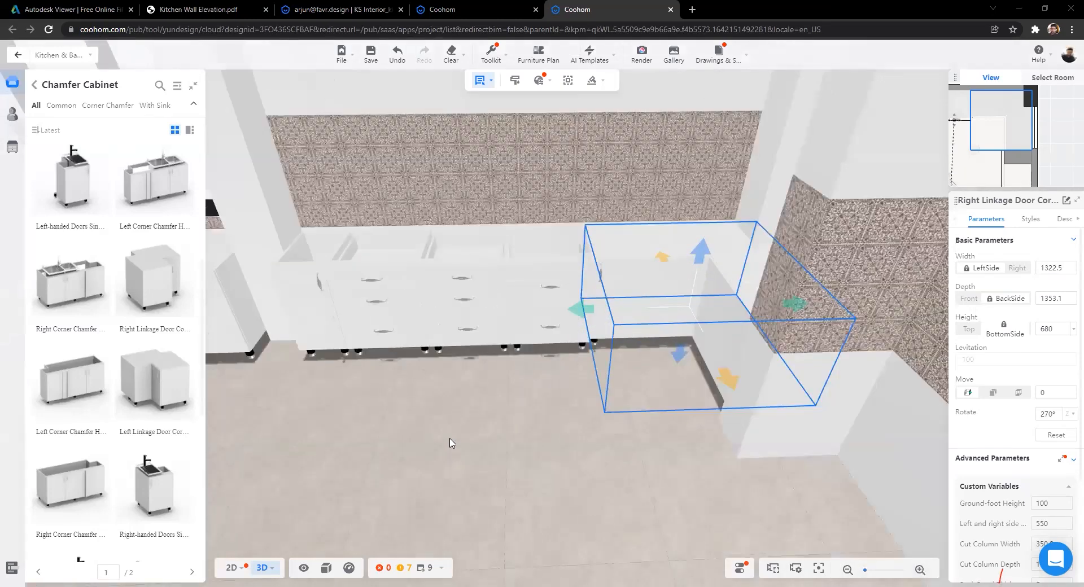
pyautogui.scroll(1, 452, 443)
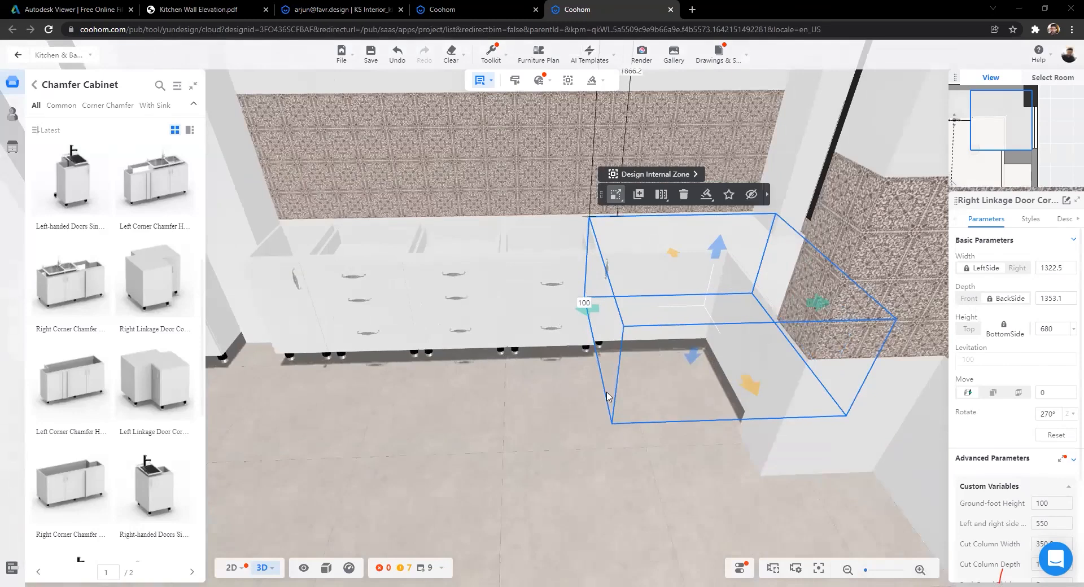
pyautogui.scroll(-3, 523, 310)
pyautogui.scroll(-3, 508, 350)
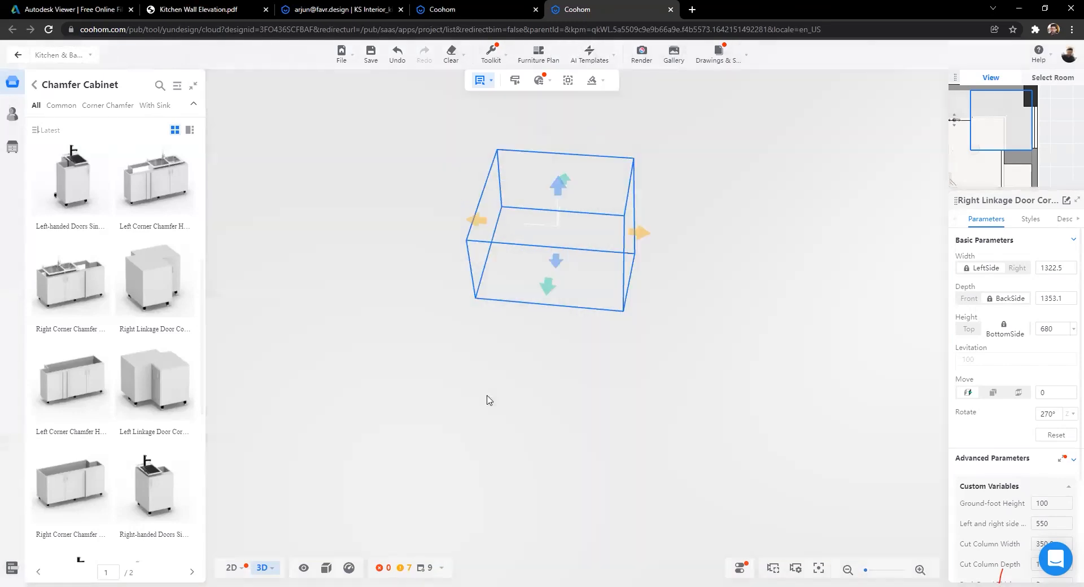
pyautogui.scroll(-2, 488, 400)
# Step: Select the kitchen floor and rise to an overhead view of the room
pyautogui.doubleClick(383, 376)
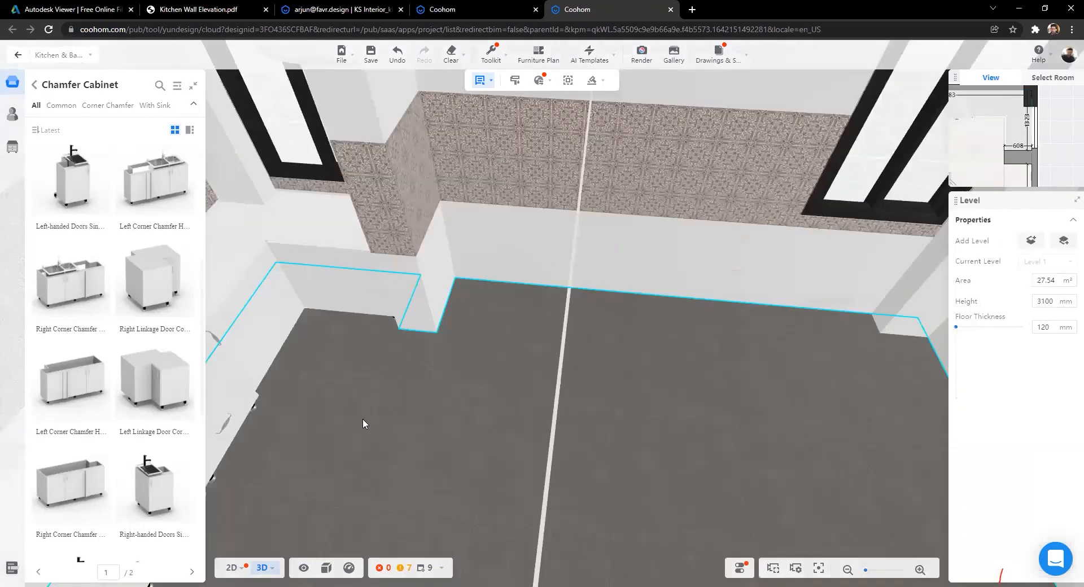
pyautogui.scroll(-2, 452, 421)
pyautogui.scroll(2, 644, 427)
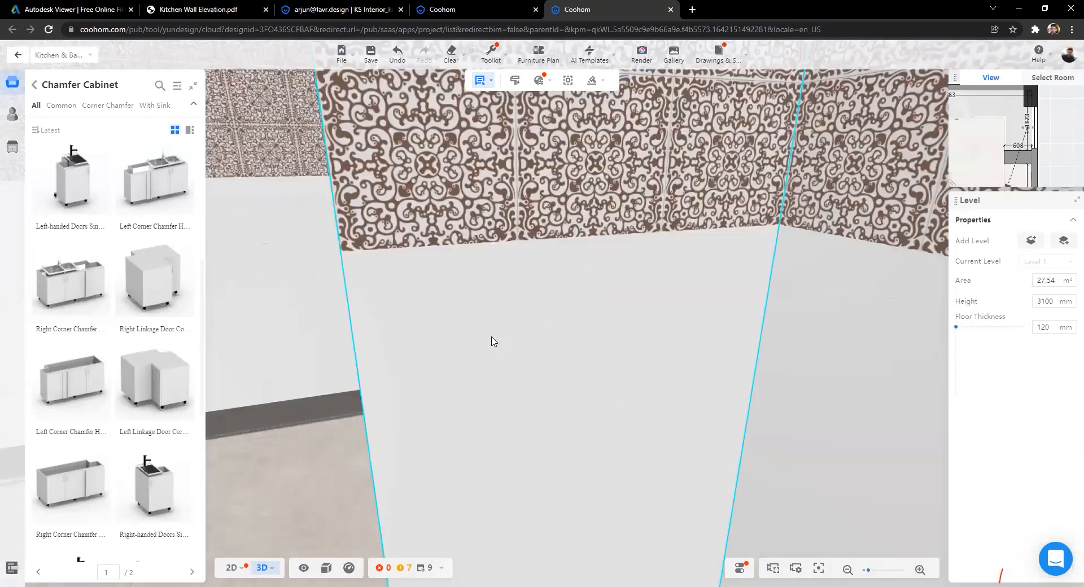
pyautogui.scroll(-3, 484, 305)
pyautogui.scroll(-2, 378, 215)
pyautogui.moveTo(378, 214); pyautogui.dragTo(604, 411)
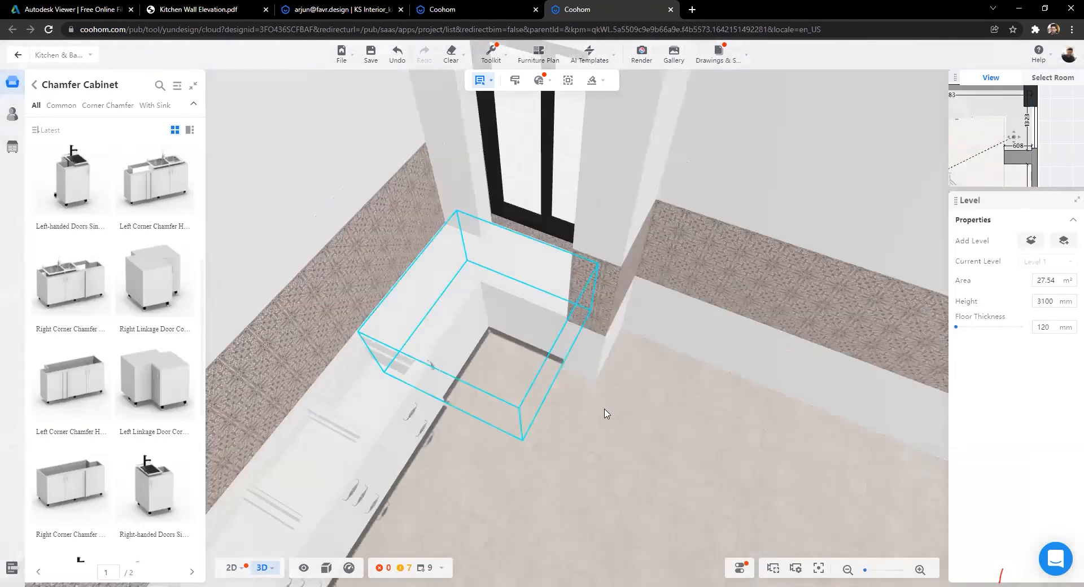
# Step: Select the corner cabinet and scroll its properties to Custom Variables, showing left and right side 550
pyautogui.doubleClick(605, 411)
pyautogui.doubleClick(600, 453)
pyautogui.scroll(5, 615, 438)
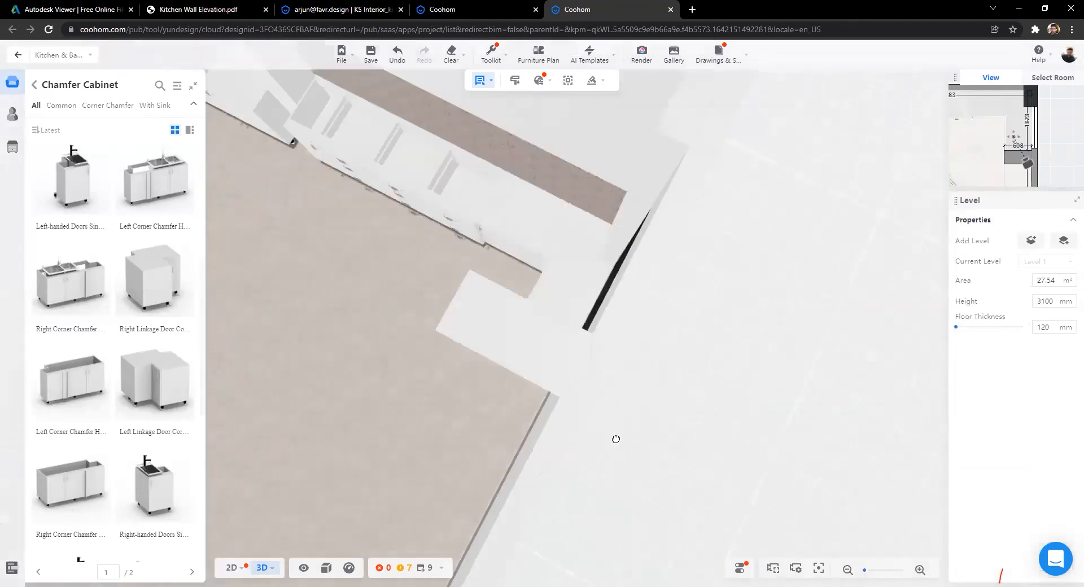
pyautogui.scroll(-4, 515, 296)
pyautogui.doubleClick(529, 402)
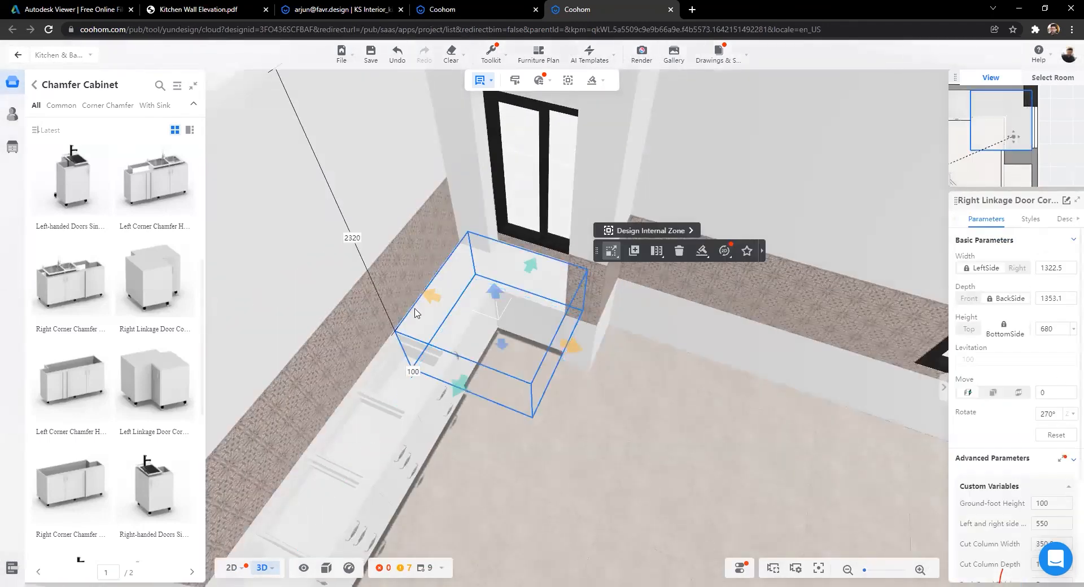
pyautogui.scroll(-5, 367, 218)
pyautogui.doubleClick(588, 441)
pyautogui.scroll(6, 551, 406)
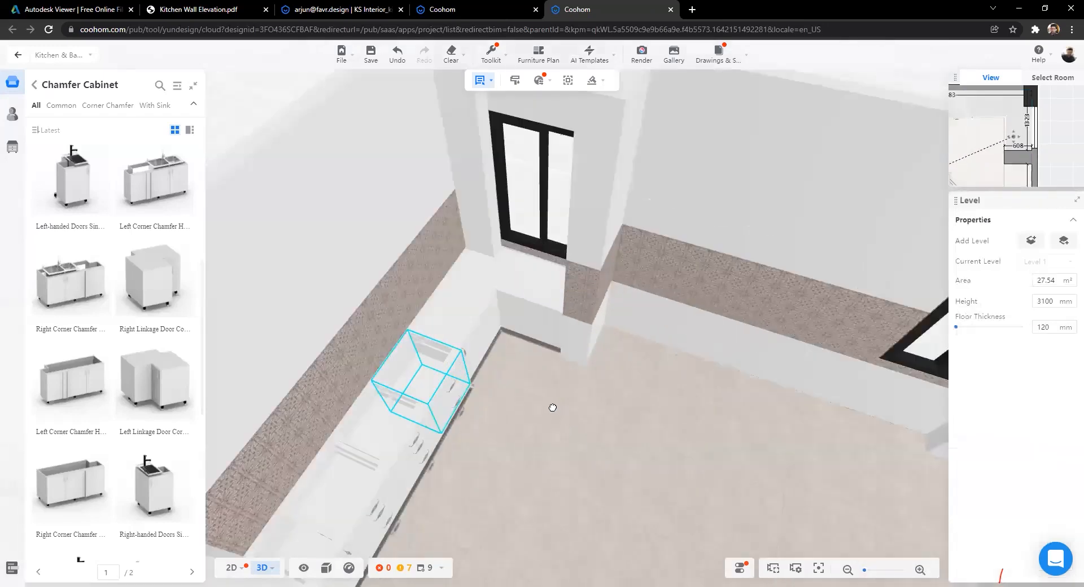
pyautogui.scroll(-5, 552, 421)
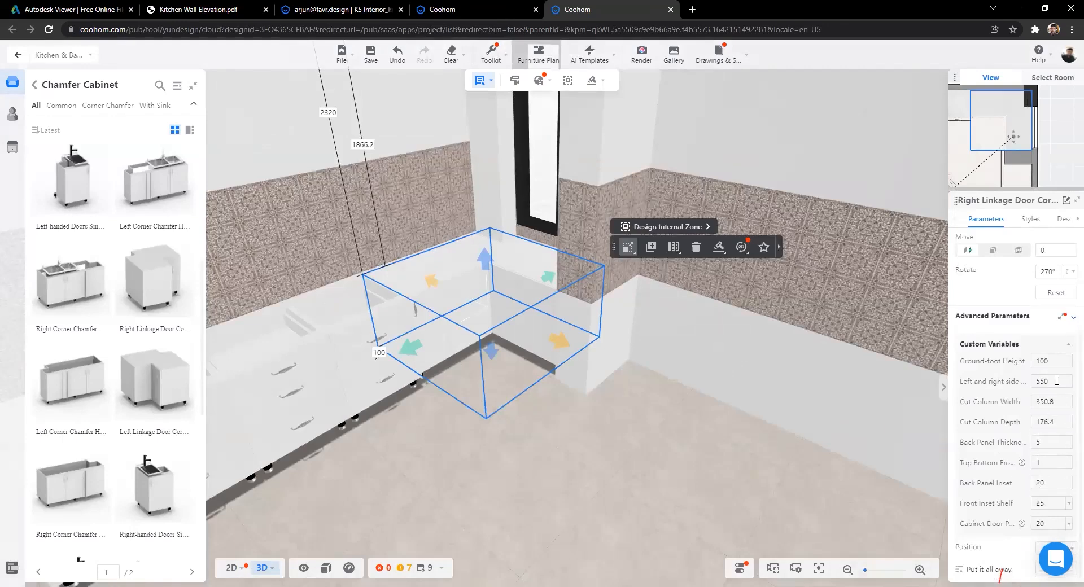
# Step: Change the corner cabinet's left and right side value from 550 to 600
pyautogui.press('Tab')
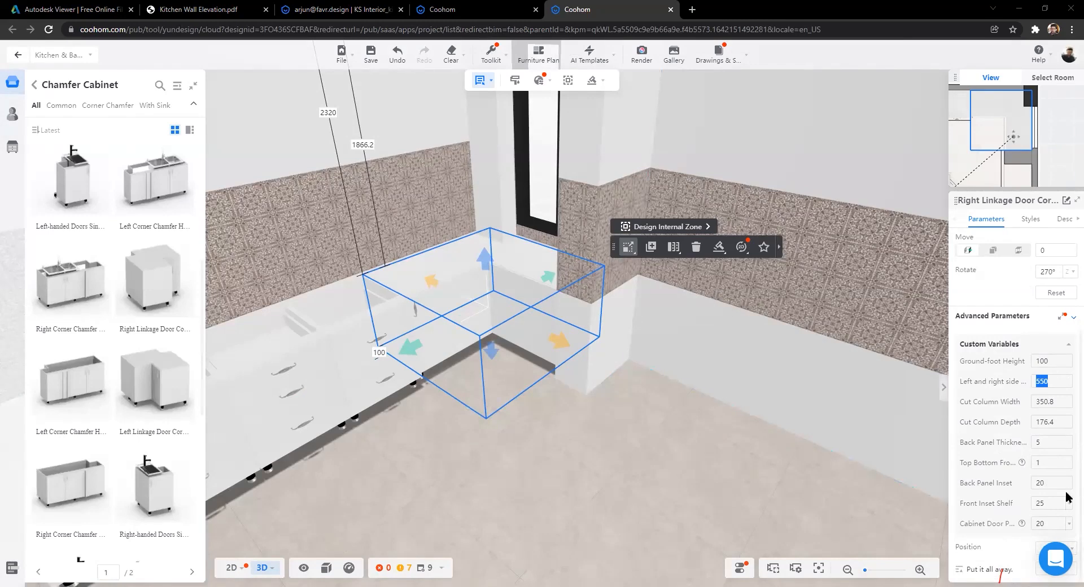
pyautogui.click(1056, 381)
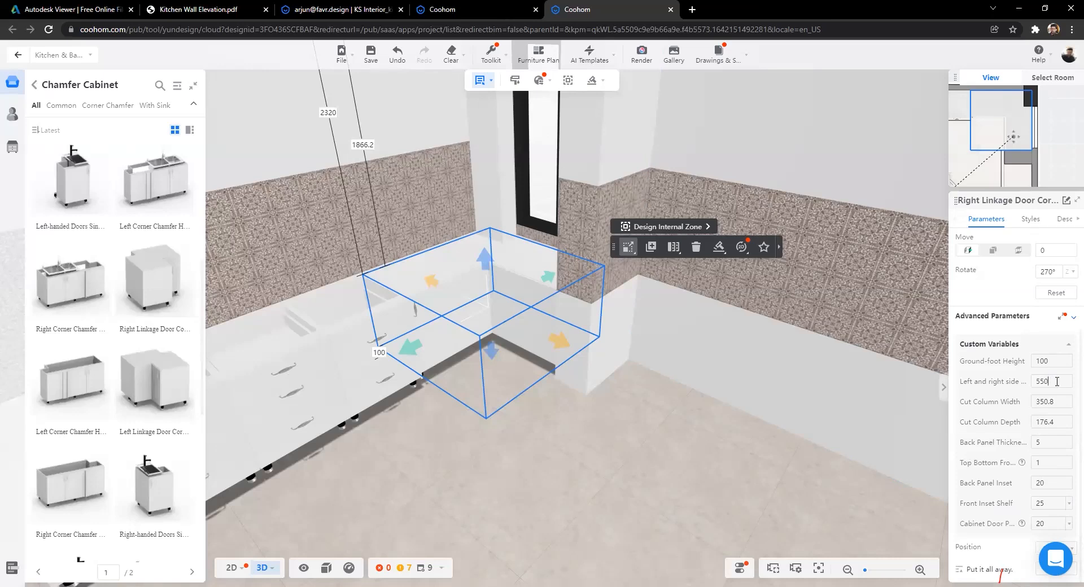
pyautogui.doubleClick(1042, 382)
pyautogui.write('600')
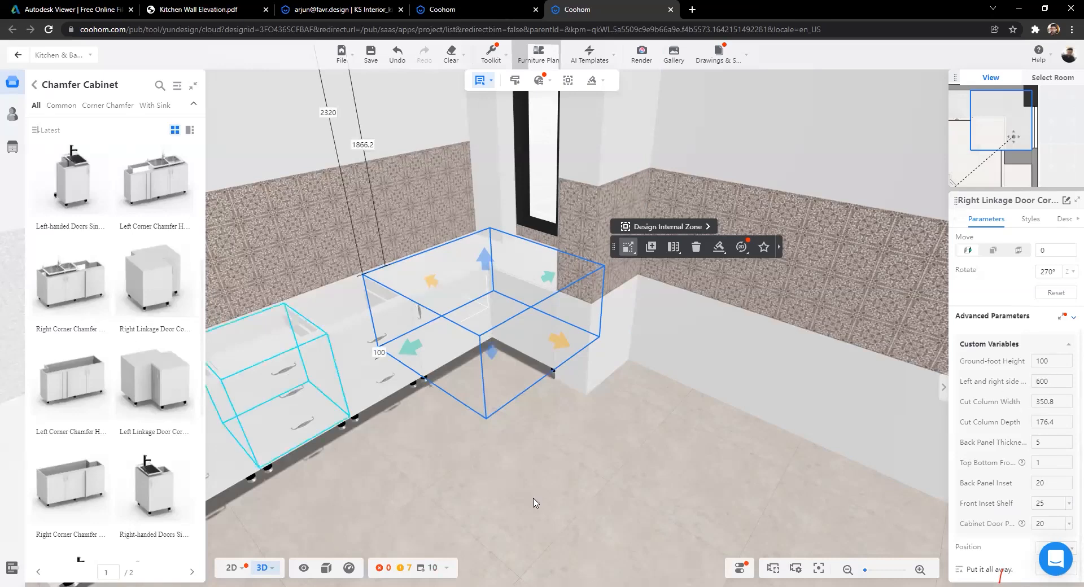
pyautogui.press('Return')
# Step: Orbit and pan around the kitchen corner to inspect the resized cabinet
pyautogui.scroll(1, 476, 475)
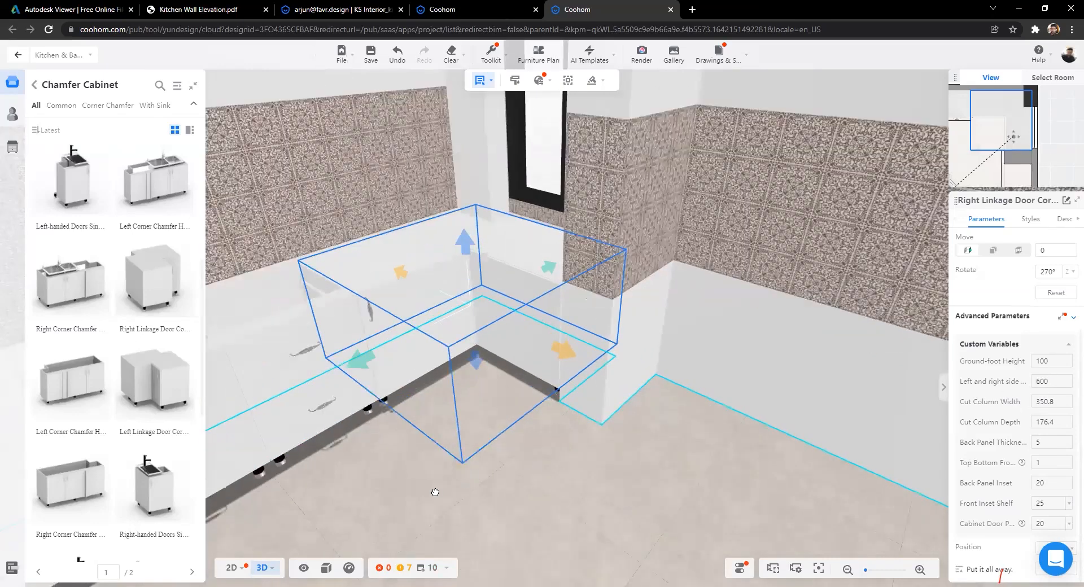
pyautogui.scroll(1, 414, 493)
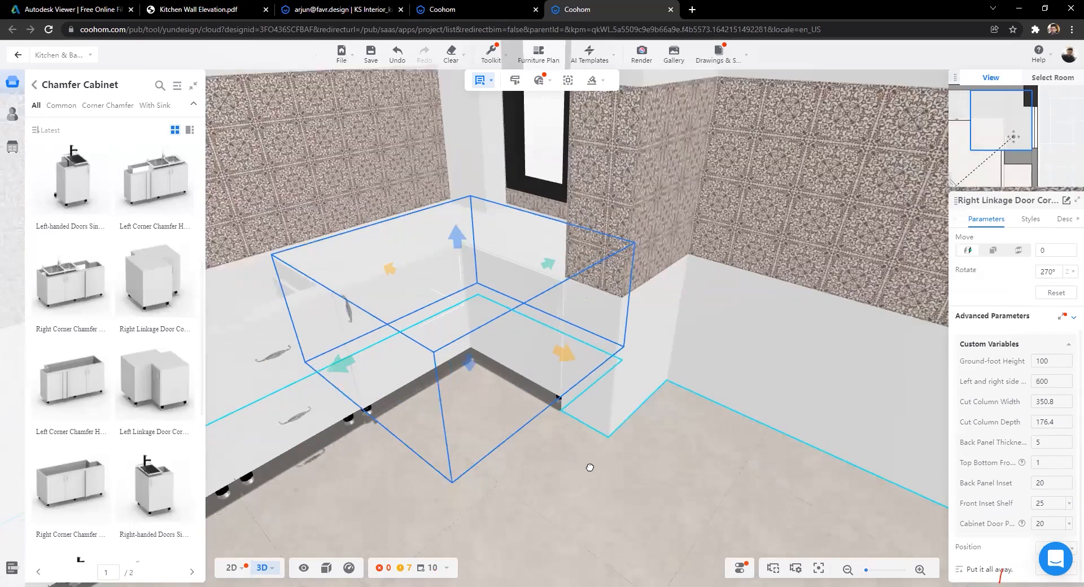
pyautogui.scroll(-2, 588, 467)
pyautogui.moveTo(580, 433); pyautogui.dragTo(709, 460)
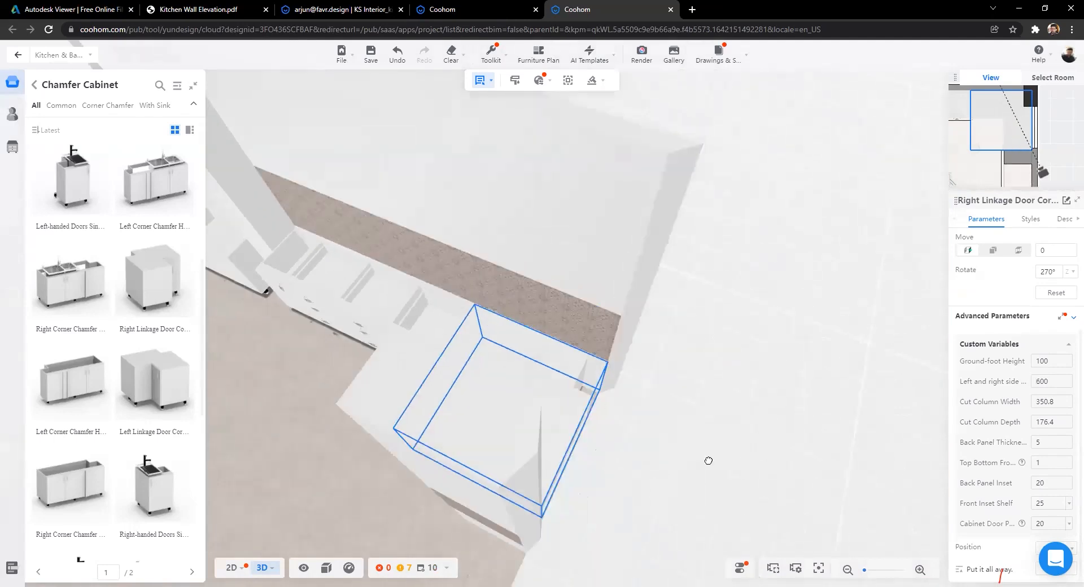
pyautogui.moveTo(439, 469); pyautogui.dragTo(459, 437)
pyautogui.moveTo(609, 440); pyautogui.dragTo(607, 393)
pyautogui.scroll(1, 588, 362)
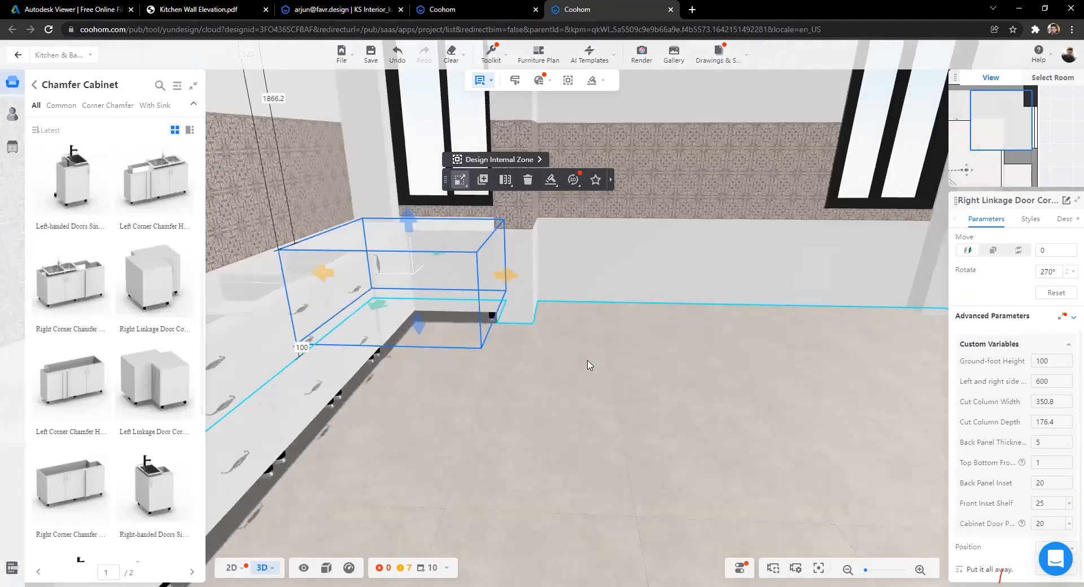
pyautogui.press('d')
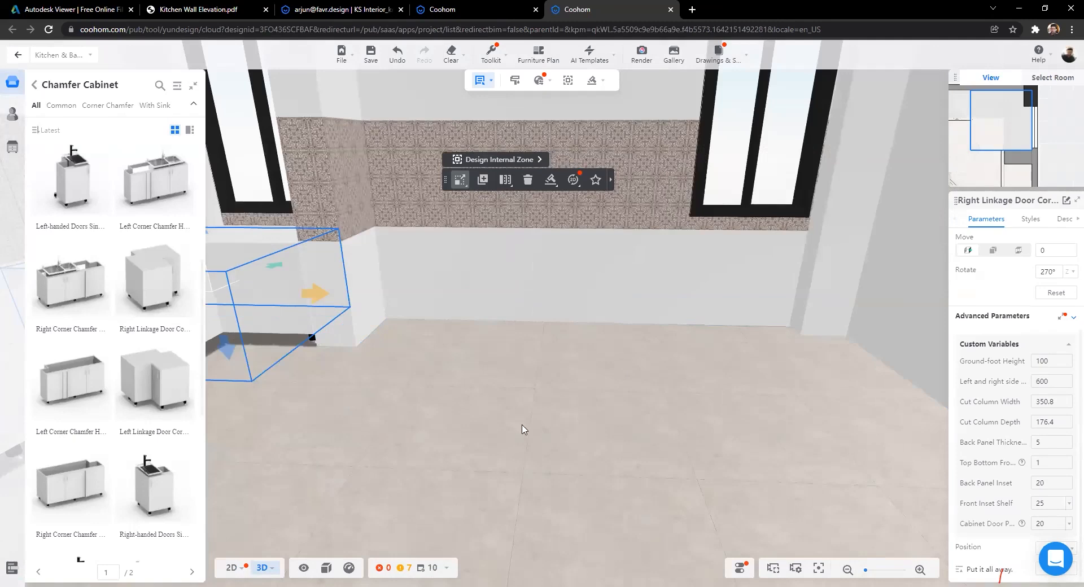
pyautogui.moveTo(522, 425); pyautogui.dragTo(561, 374)
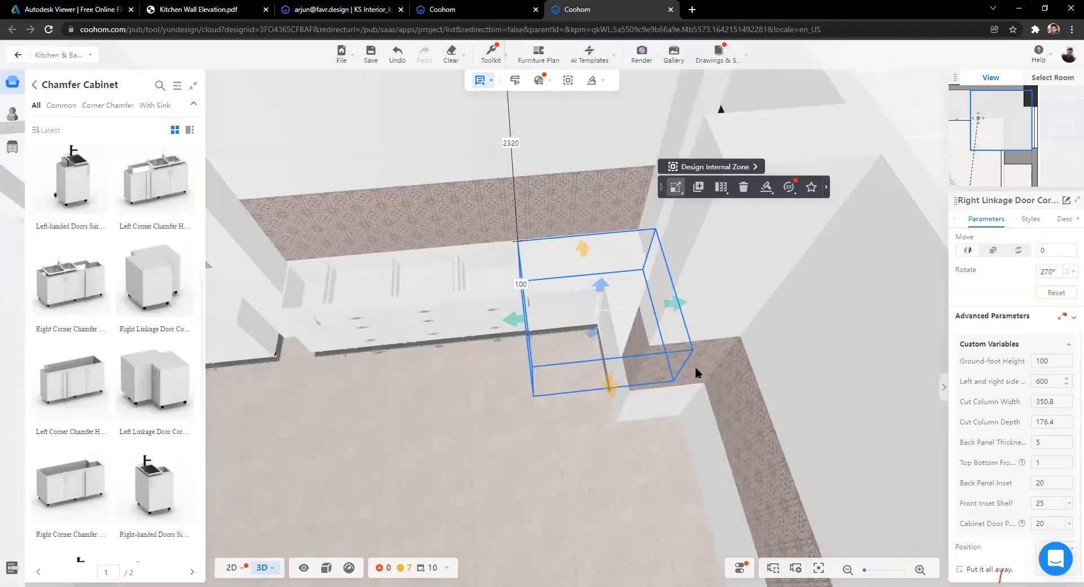
pyautogui.moveTo(575, 434); pyautogui.dragTo(801, 401, button='right')
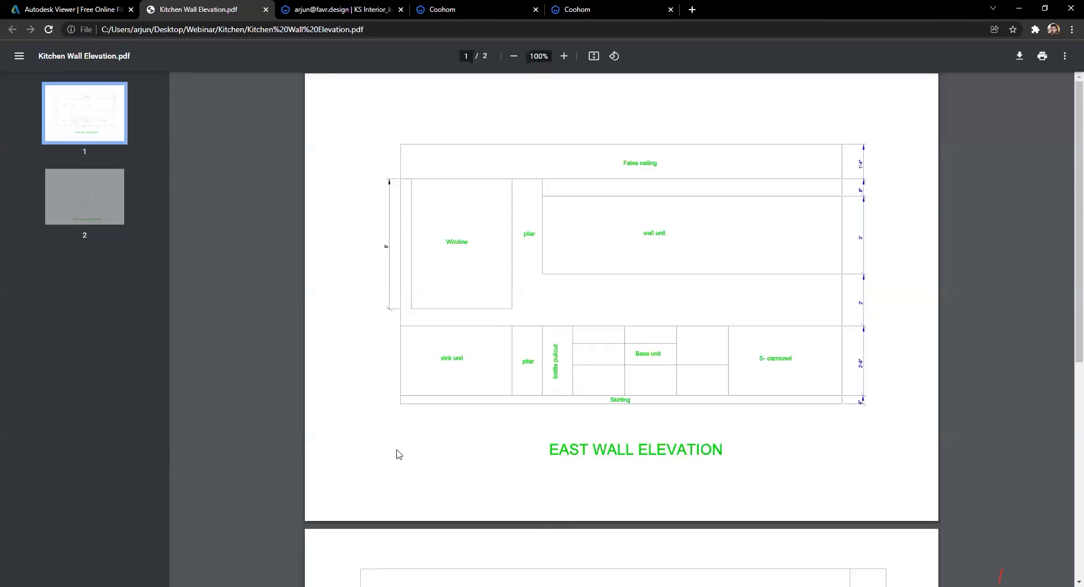
pyautogui.scroll(-7, 399, 454)
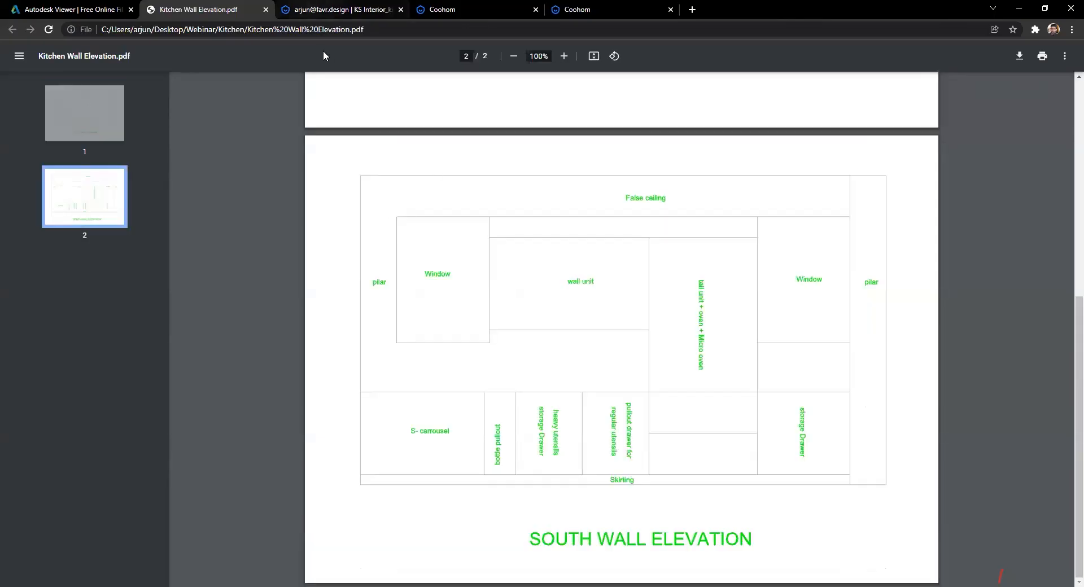
# Step: Glance at the elevation drawing and panorama preview, then return to the kitchen design editor
pyautogui.click(446, 10)
pyautogui.click(373, 10)
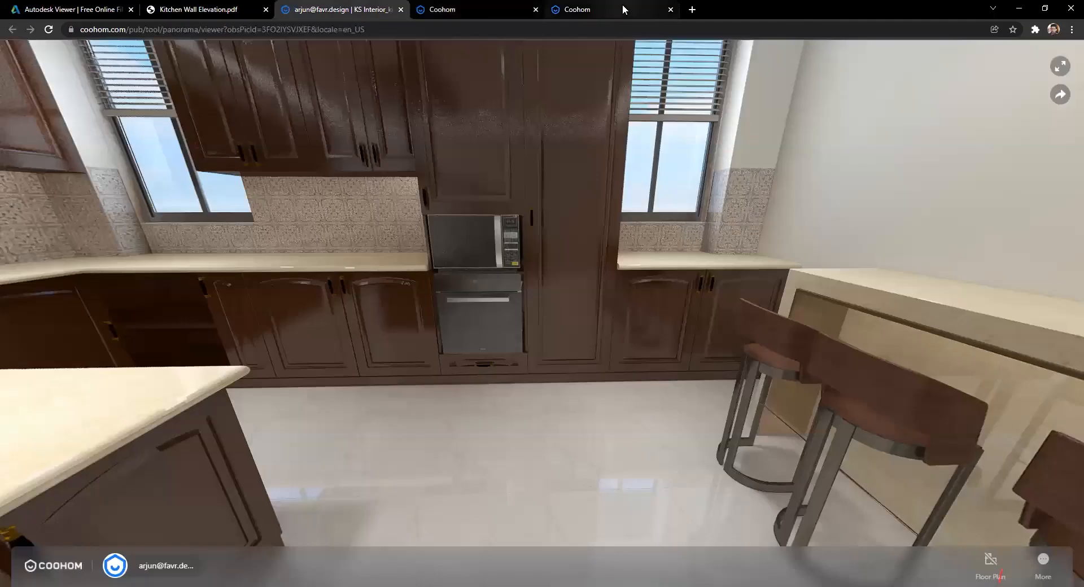
pyautogui.click(623, 10)
pyautogui.moveTo(507, 399); pyautogui.dragTo(552, 397)
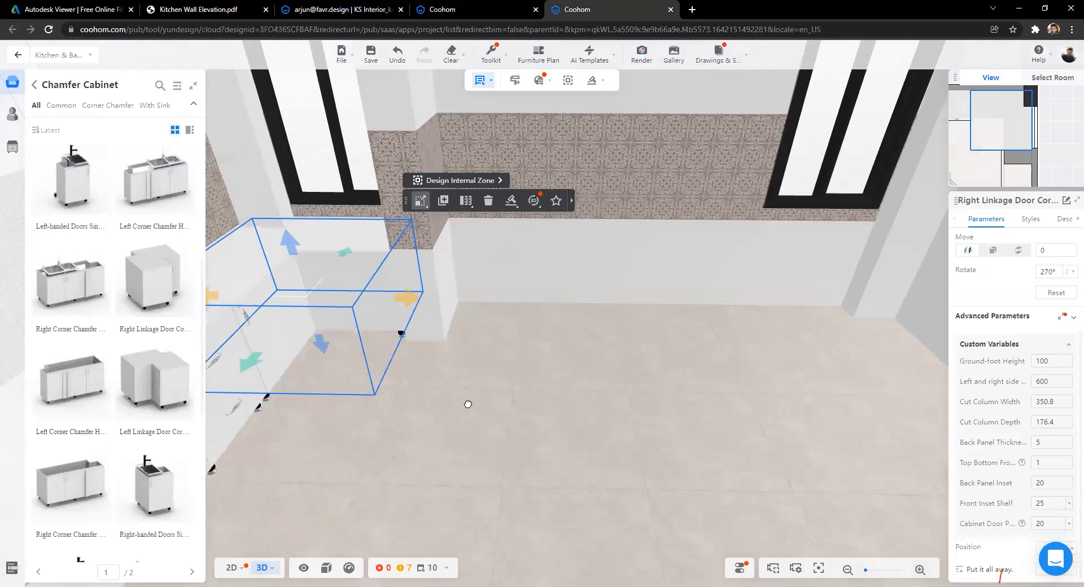
# Step: Orbit around the corner cabinet, then go to the 2D plan and the Public Catalog category list
pyautogui.moveTo(408, 405); pyautogui.dragTo(503, 388)
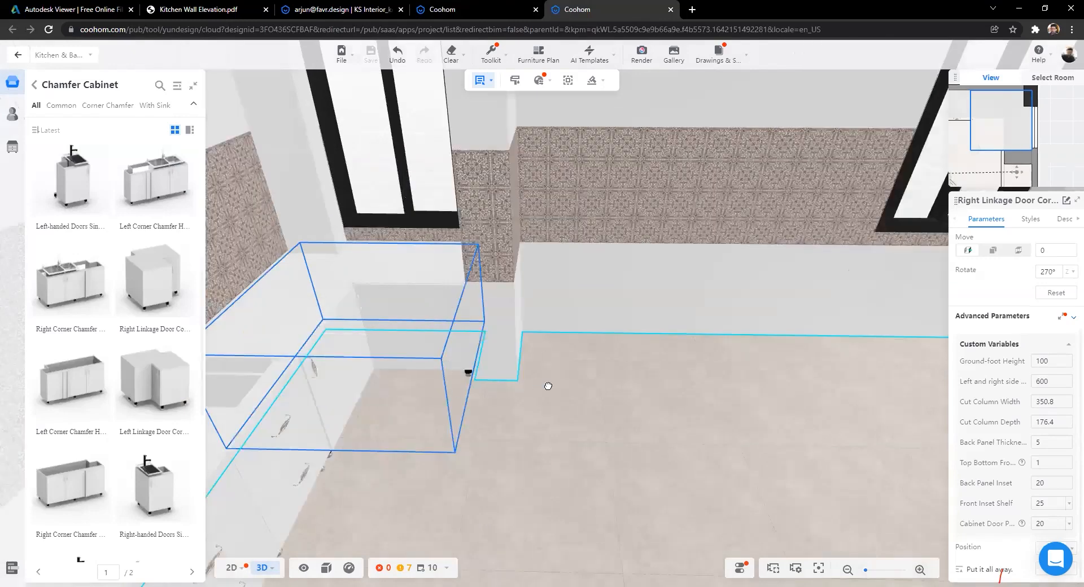
pyautogui.moveTo(316, 203); pyautogui.dragTo(215, 189)
pyautogui.moveTo(226, 339); pyautogui.dragTo(533, 380)
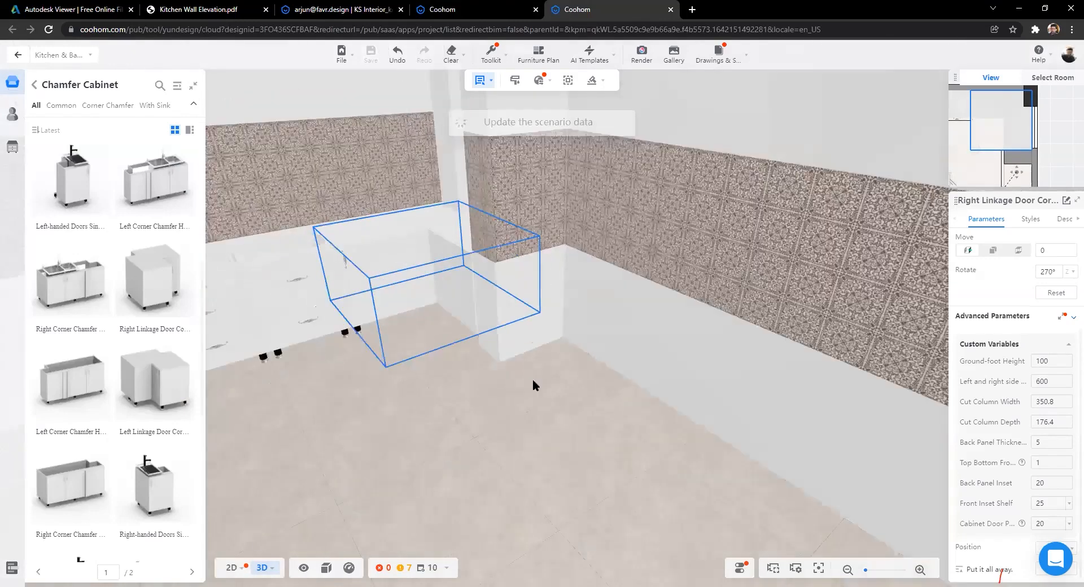
pyautogui.moveTo(668, 416); pyautogui.dragTo(737, 447)
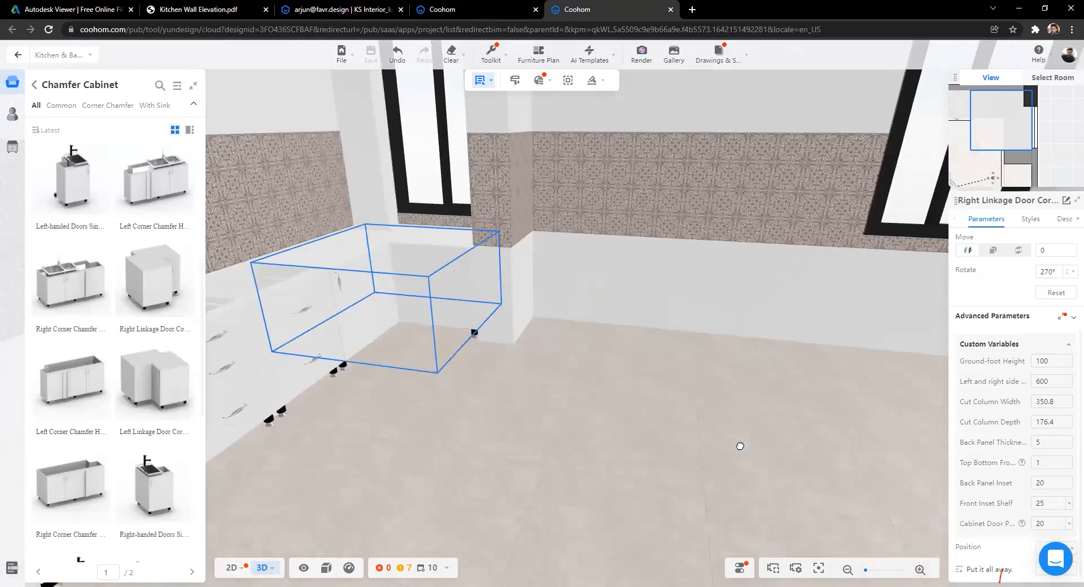
pyautogui.press('1')
pyautogui.scroll(-2, 80, 247)
pyautogui.click(34, 86)
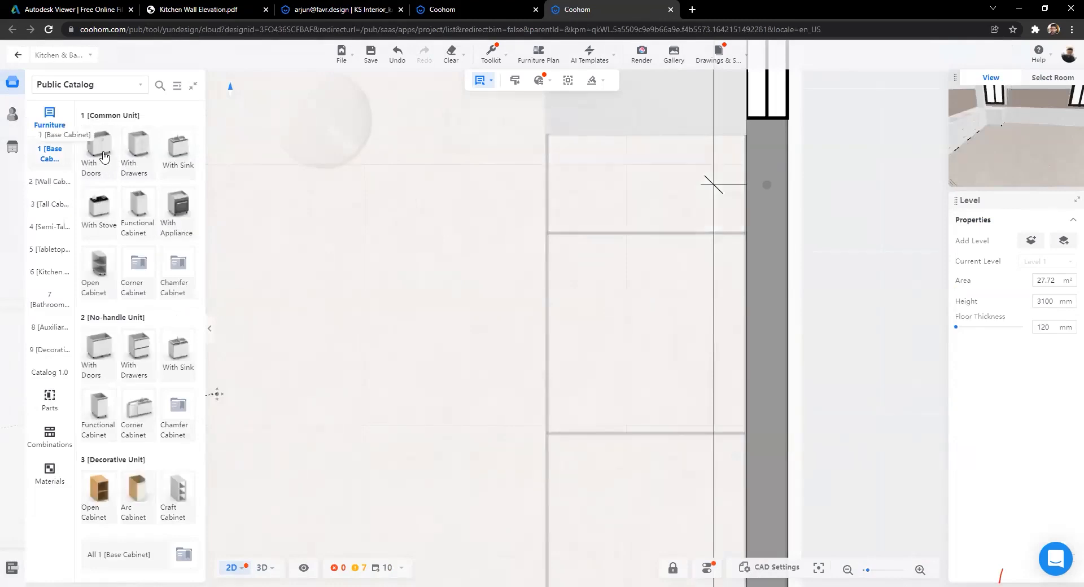
# Step: Place a Right-handed Single-door Base Cabinet on the wall and resize it to 304.9 × 596.1 mm
pyautogui.click(99, 154)
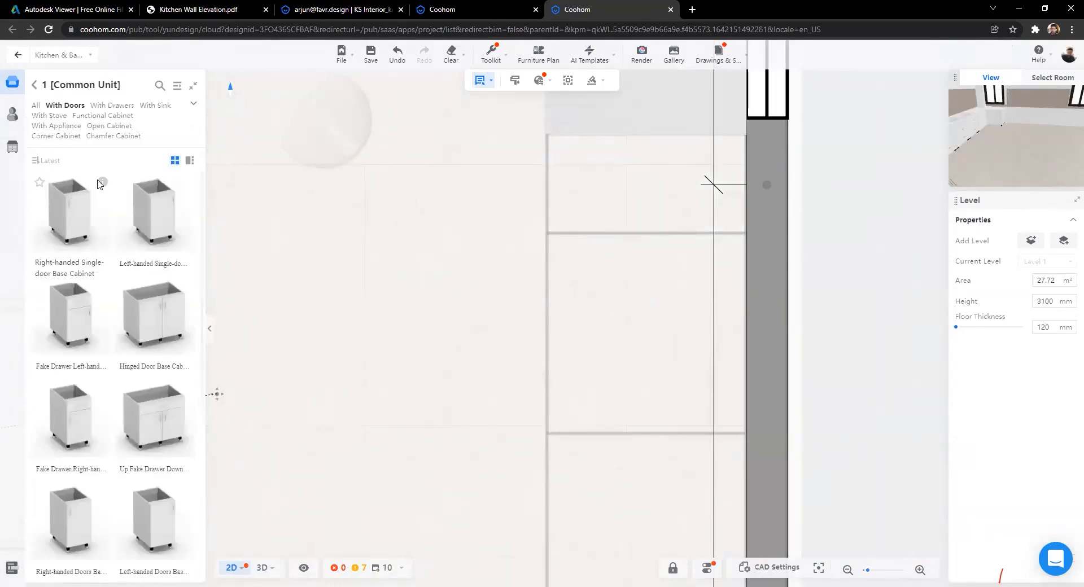
pyautogui.moveTo(146, 258); pyautogui.dragTo(581, 257)
pyautogui.click(581, 258)
pyautogui.scroll(2, 514, 246)
pyautogui.moveTo(521, 241); pyautogui.dragTo(510, 241)
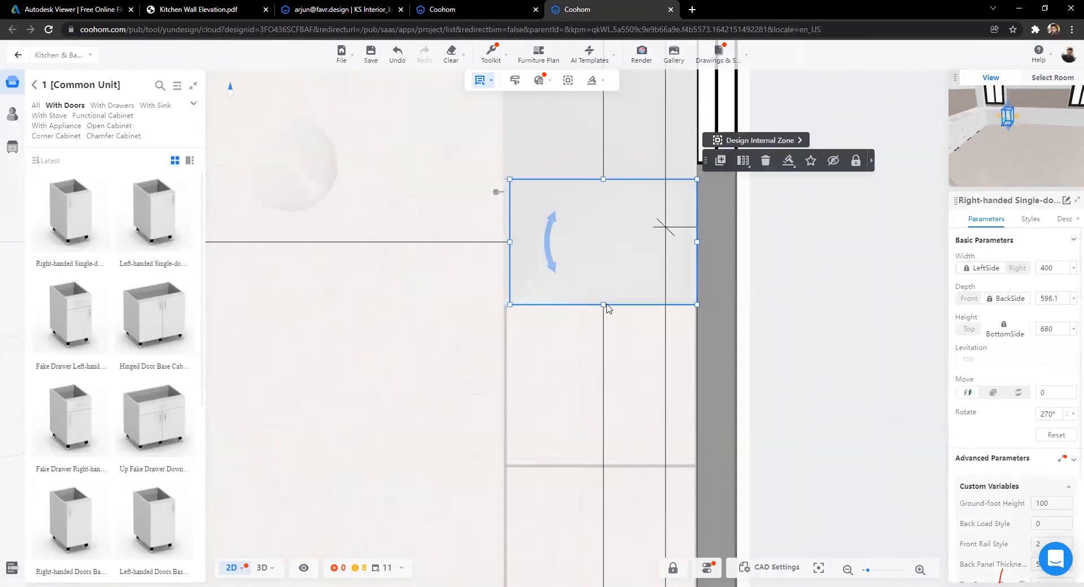
pyautogui.moveTo(602, 304); pyautogui.dragTo(596, 276)
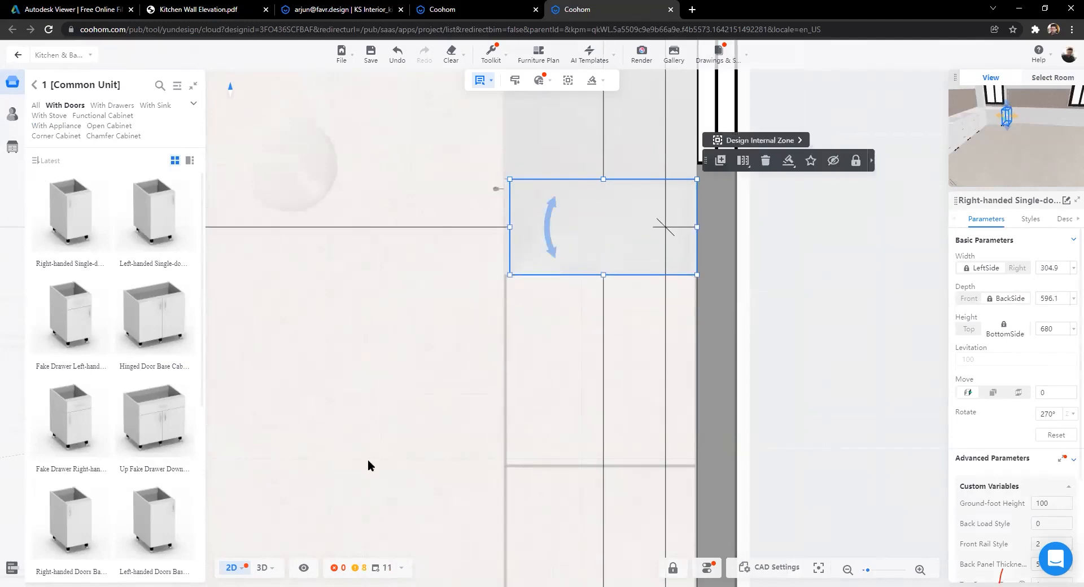
# Step: Check the new cabinet against the wall in 3D and compare with the elevation drawing
pyautogui.click(262, 568)
pyautogui.moveTo(529, 484); pyautogui.dragTo(501, 351)
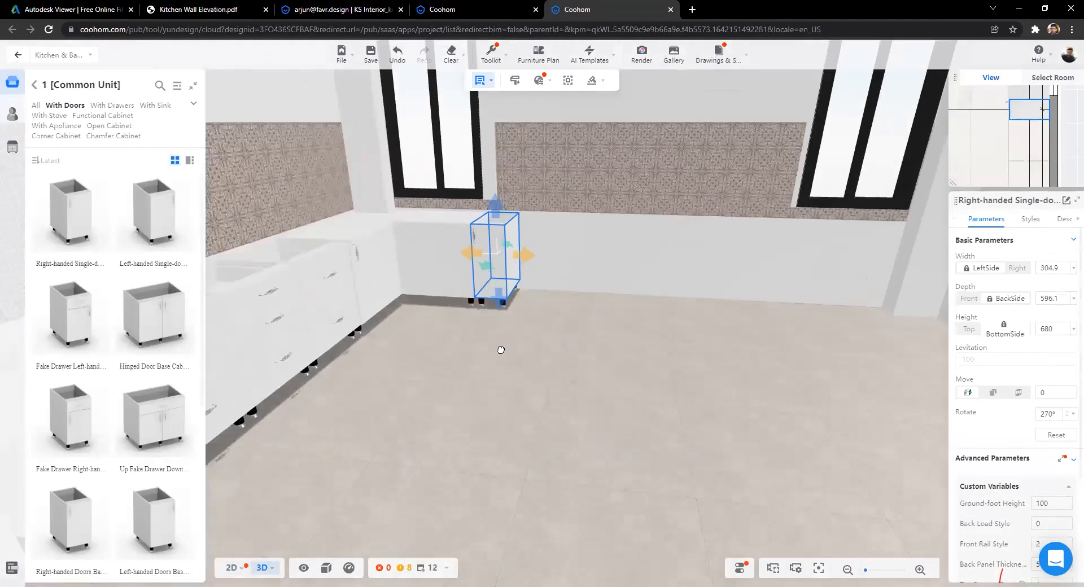
pyautogui.moveTo(581, 342); pyautogui.dragTo(576, 404)
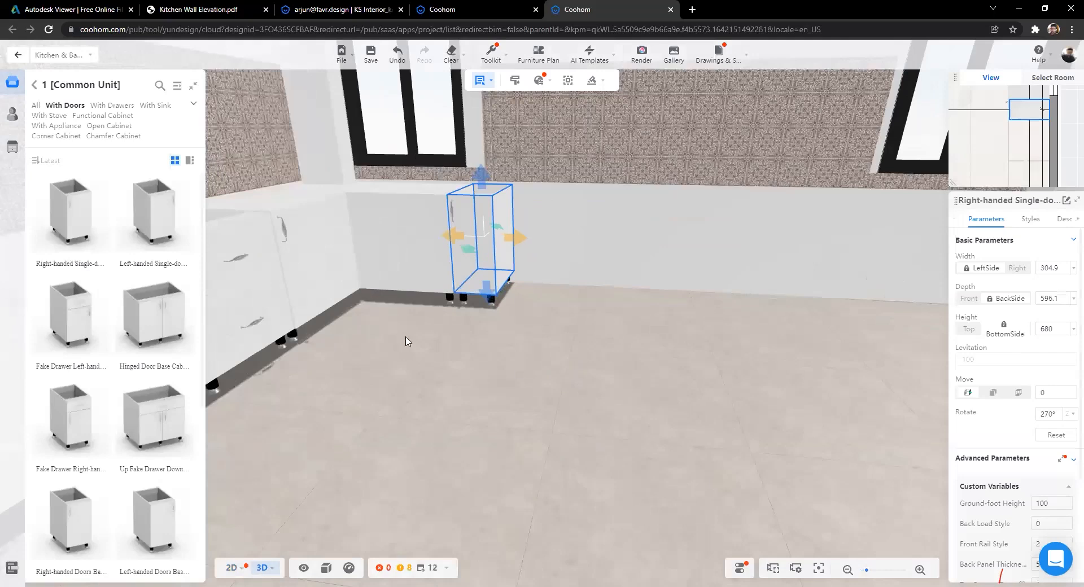
pyautogui.scroll(3, 395, 496)
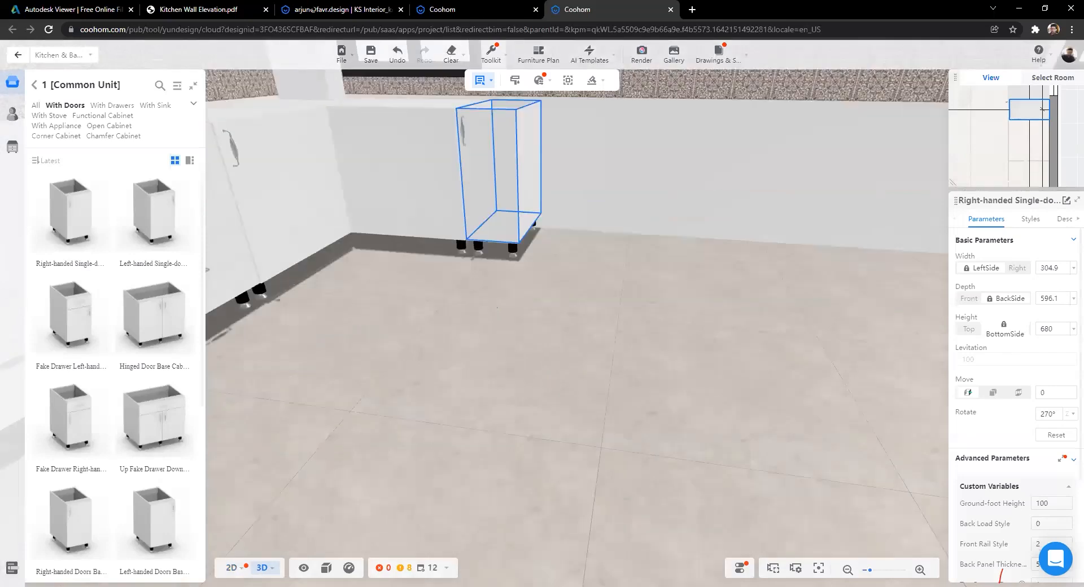
pyautogui.scroll(-3, 612, 309)
pyautogui.hotkey('ctrl', 'shift', 'Tab')
pyautogui.hotkey('ctrl', 'shift', 'Tab')
pyautogui.hotkey('ctrl', 'shift', 'Tab')
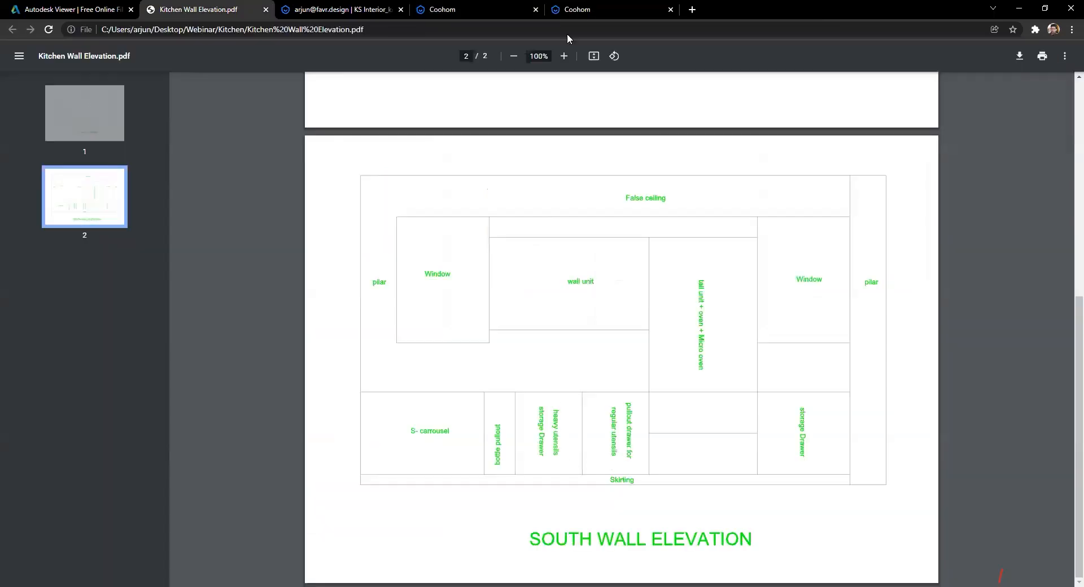
pyautogui.hotkey('ctrl', 'Tab')
pyautogui.hotkey('ctrl', 'Tab')
pyautogui.hotkey('ctrl', 'Tab')
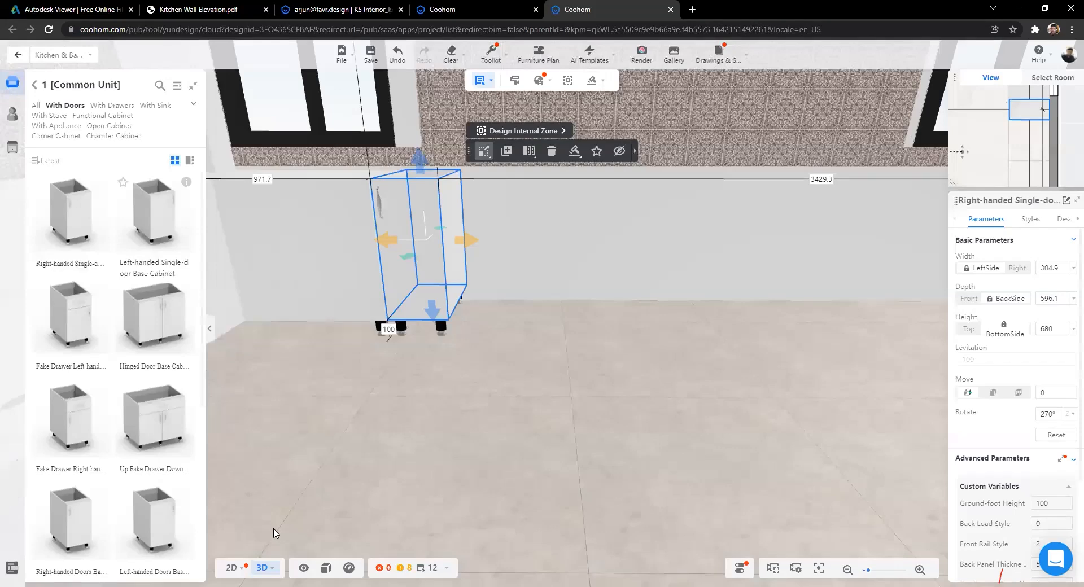
# Step: In 2D, add a right-handed cabinet about 604 mm wide and a left-handed one 605.8 mm wide below it
pyautogui.click(231, 567)
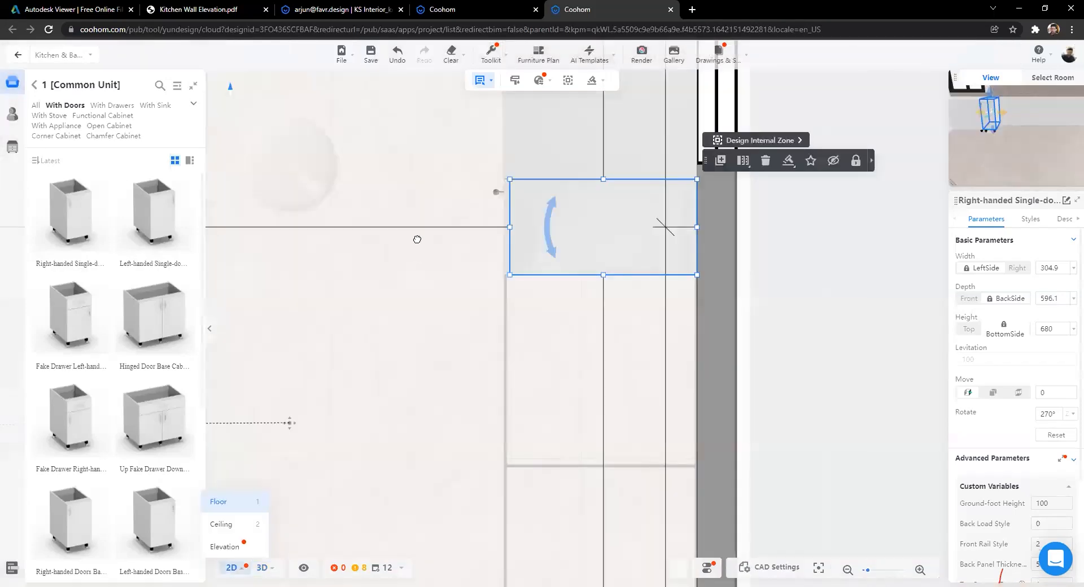
pyautogui.moveTo(82, 219); pyautogui.dragTo(530, 205)
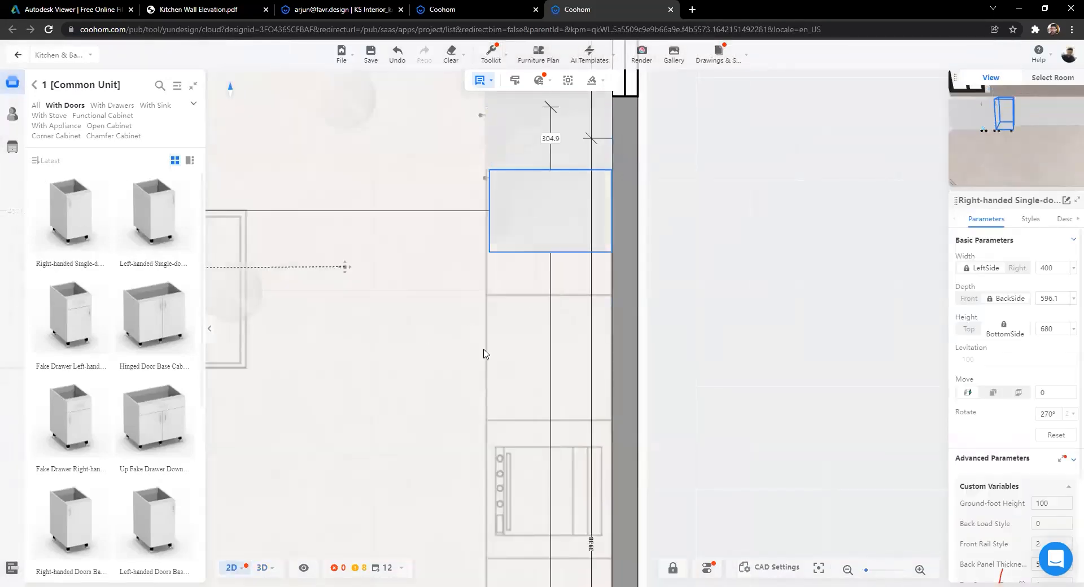
pyautogui.moveTo(551, 252); pyautogui.dragTo(550, 294)
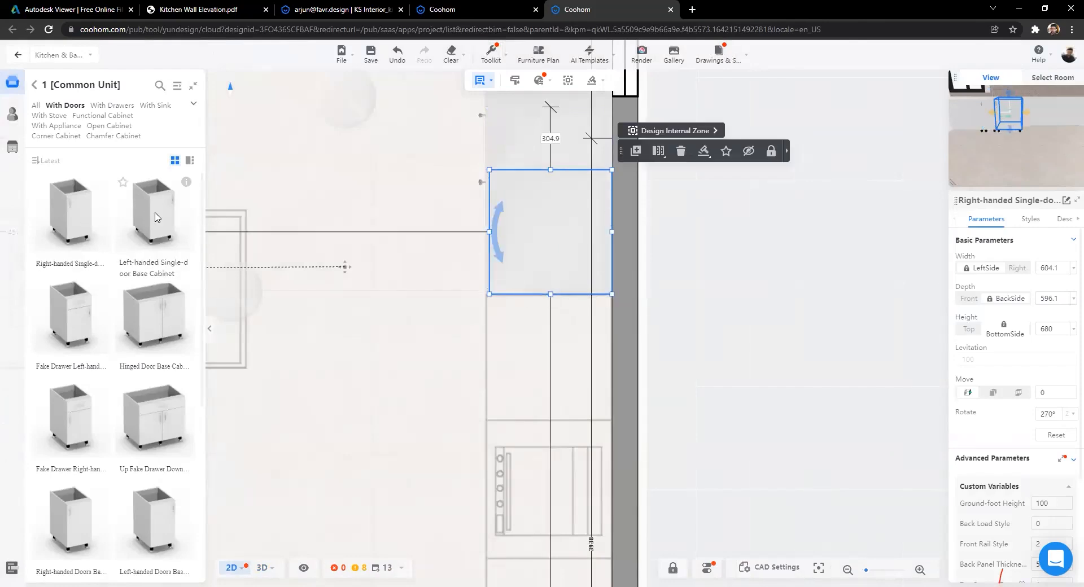
pyautogui.click(566, 333)
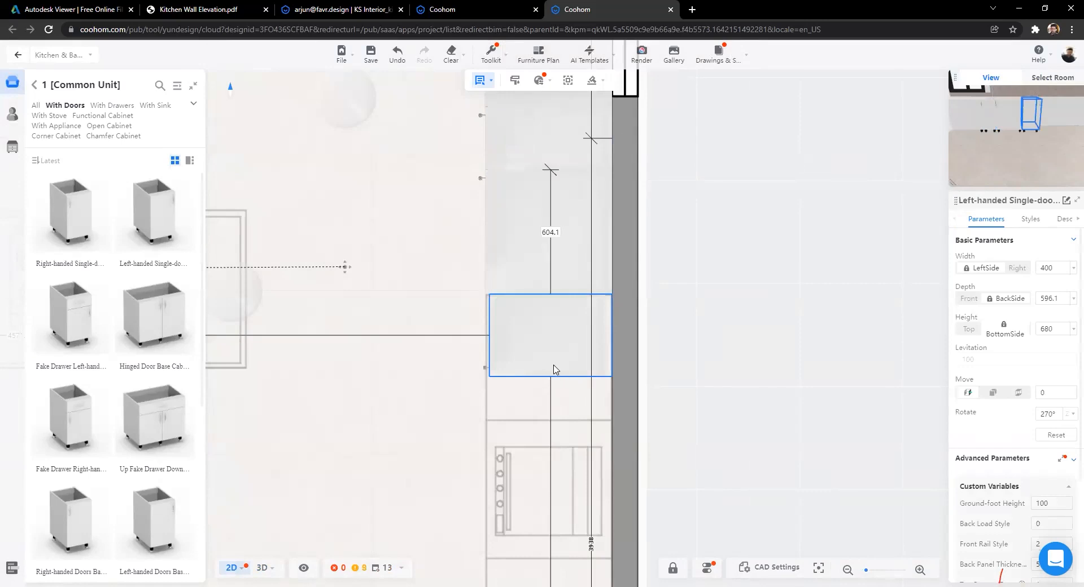
pyautogui.moveTo(549, 376); pyautogui.dragTo(547, 418)
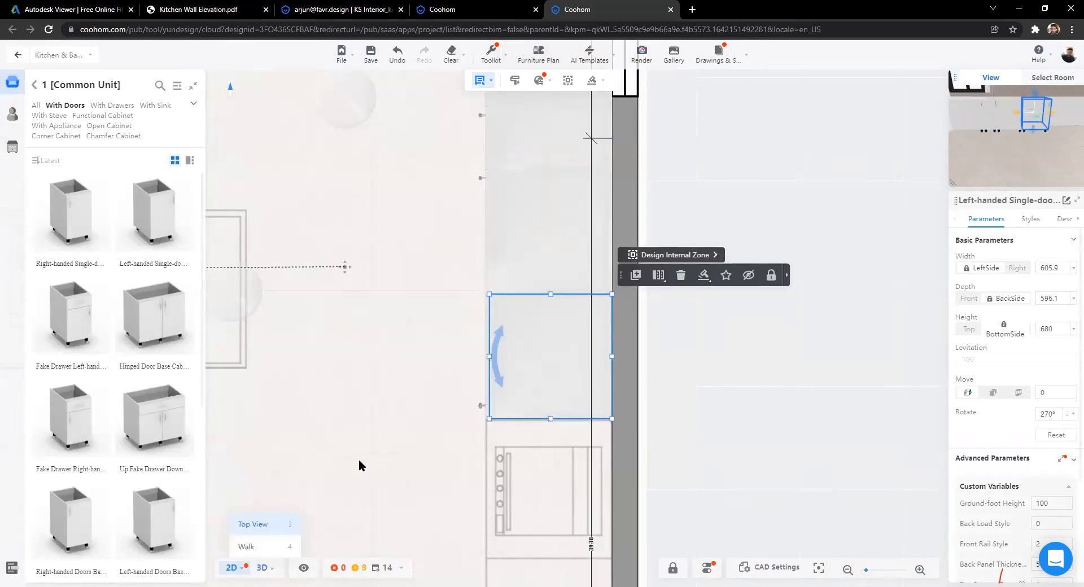
# Step: Check the two new cabinets on the window wall in 3D
pyautogui.press('3')
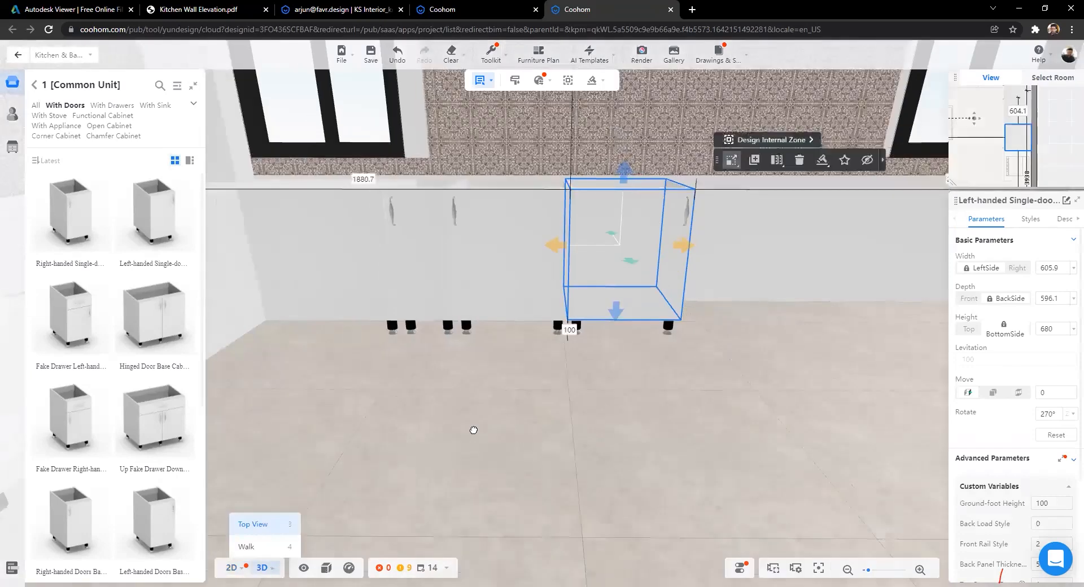
pyautogui.moveTo(574, 441); pyautogui.dragTo(756, 456)
pyautogui.moveTo(437, 363); pyautogui.dragTo(470, 496)
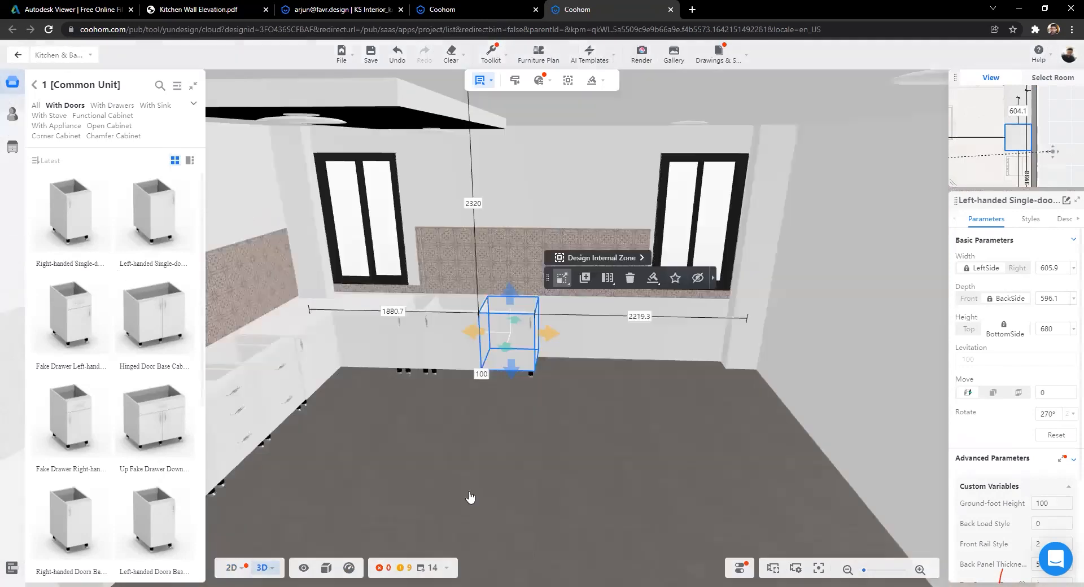
pyautogui.press('1')
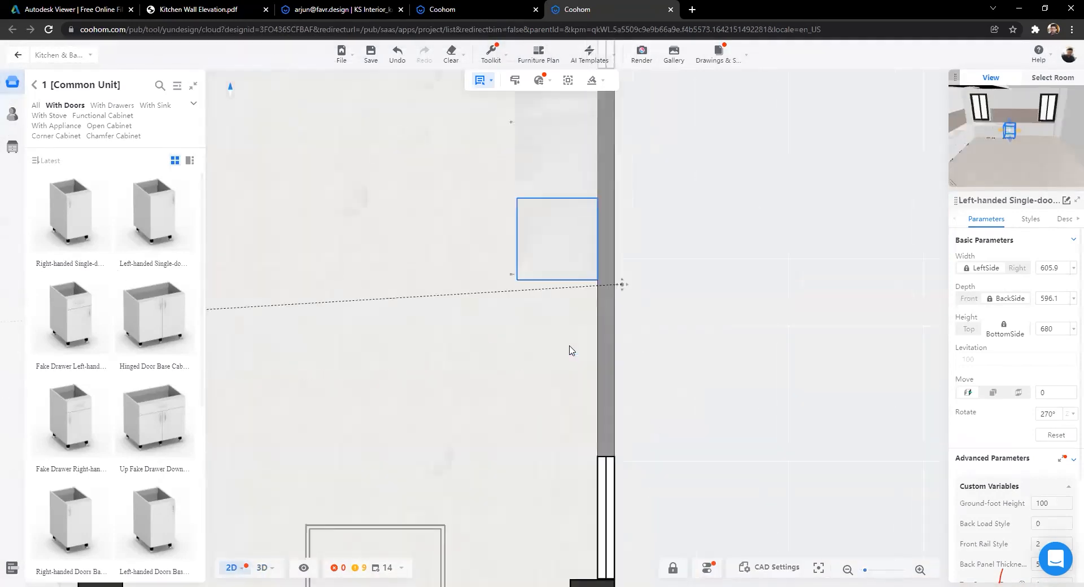
pyautogui.scroll(3, 568, 379)
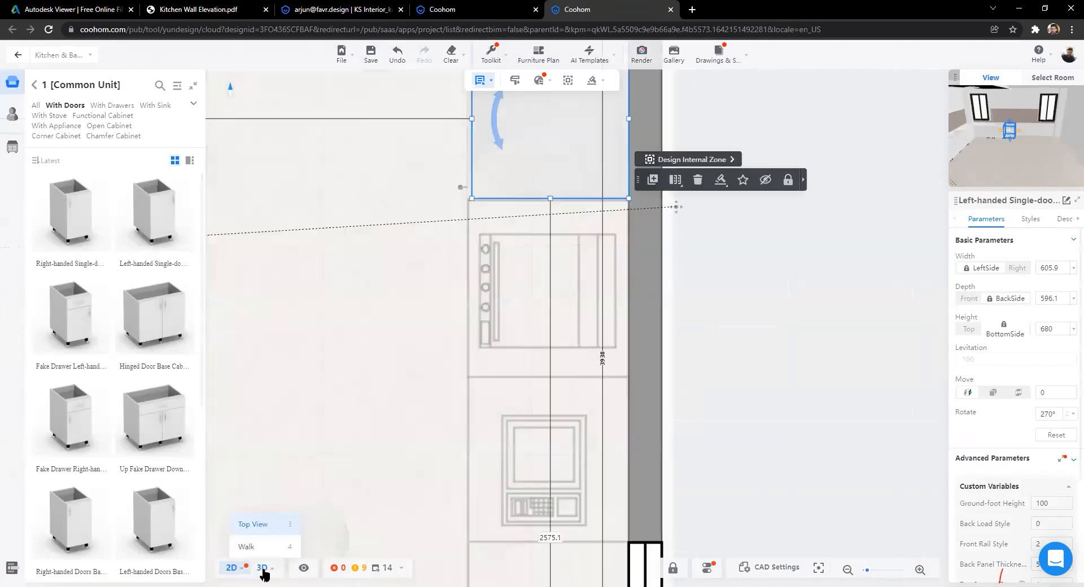
pyautogui.press('2')
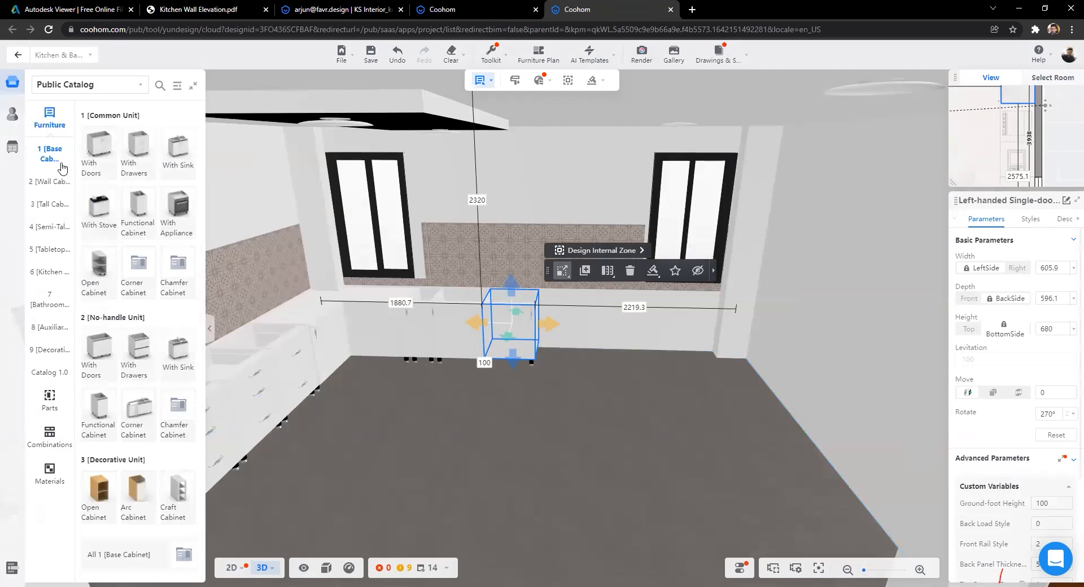
# Step: Place a right-handed appliance high cabinet against the back wall and an Inner-fridge High Cabinet beside it
pyautogui.click(50, 208)
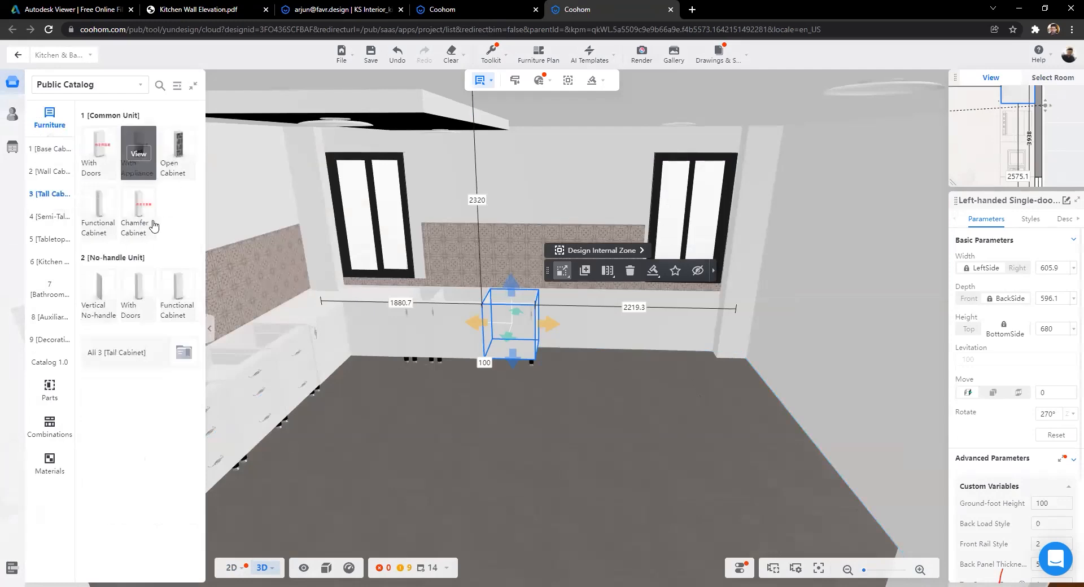
pyautogui.click(138, 155)
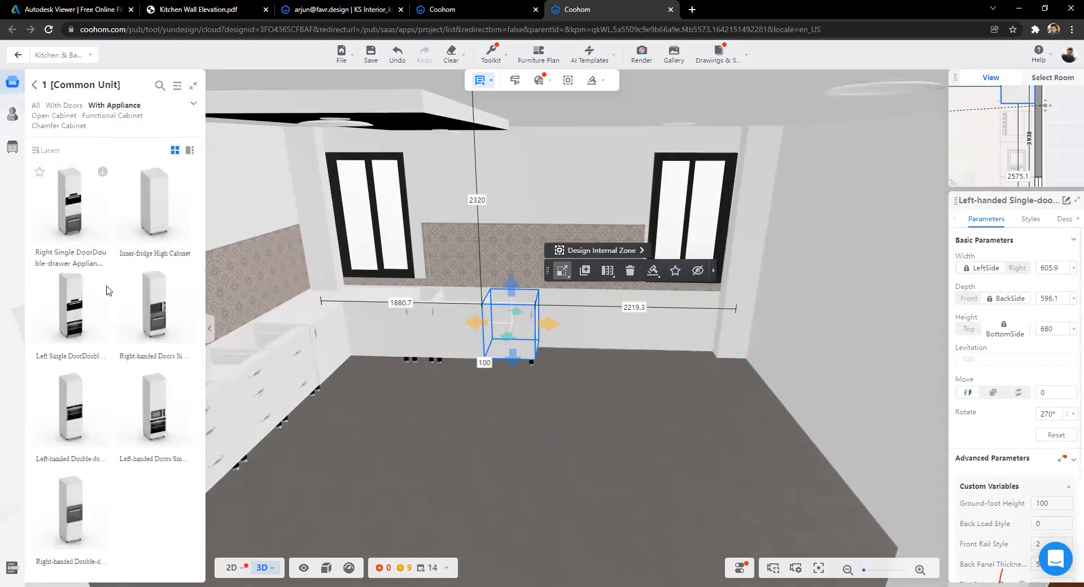
pyautogui.moveTo(186, 275)
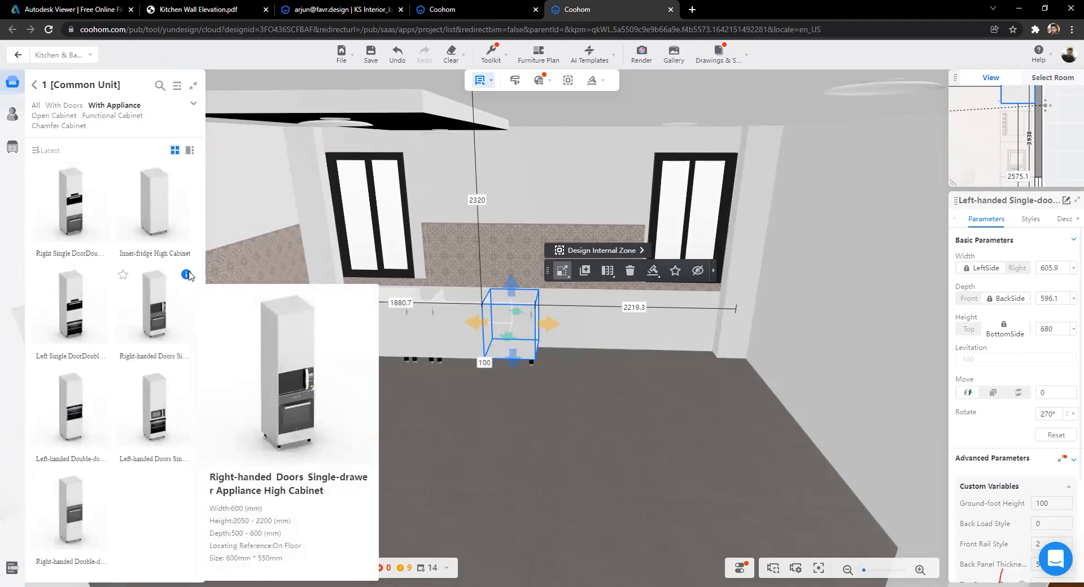
pyautogui.click(159, 323)
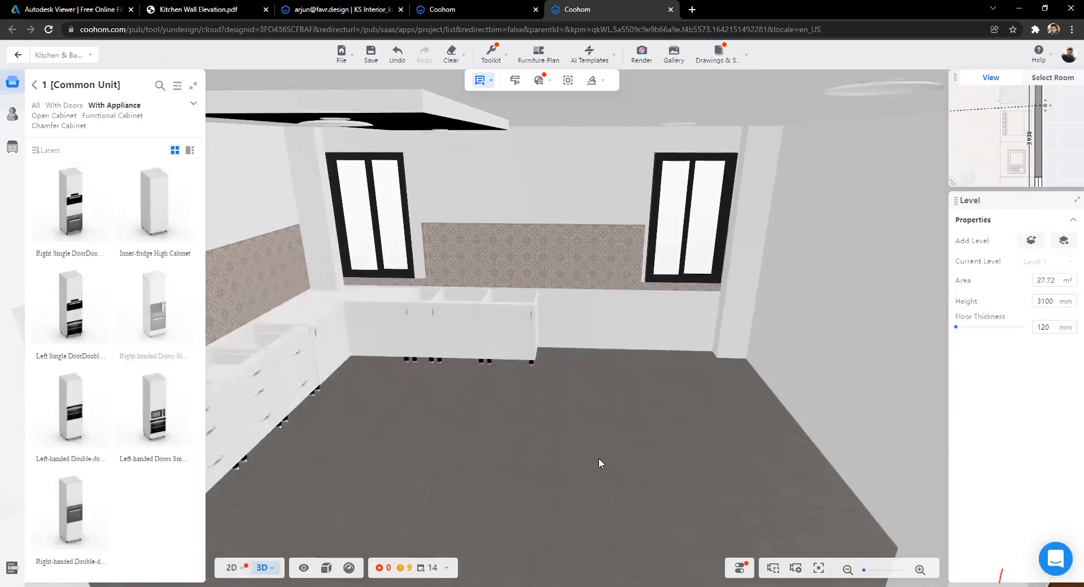
pyautogui.click(589, 300)
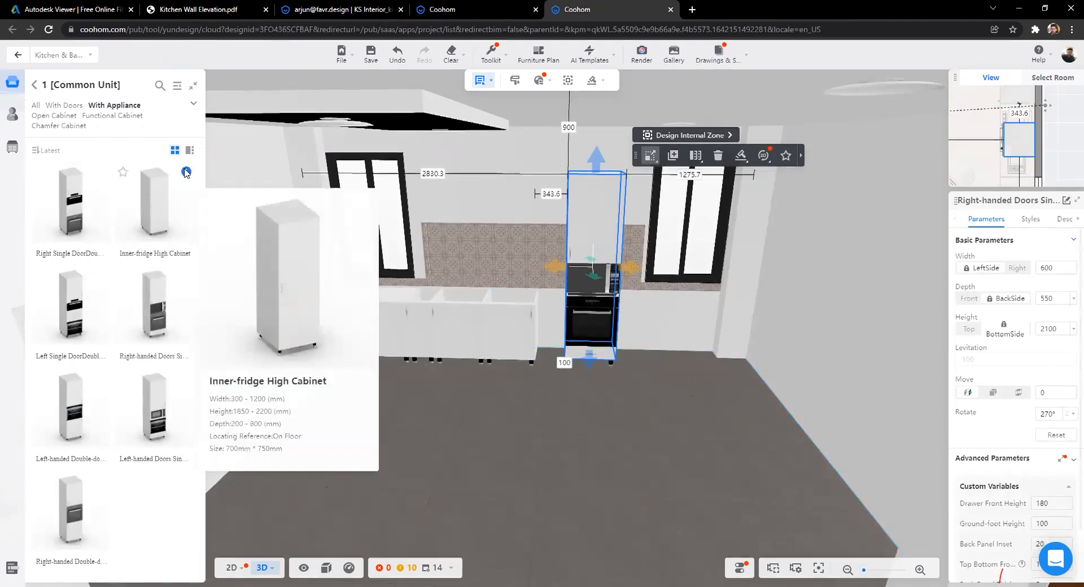
pyautogui.click(164, 209)
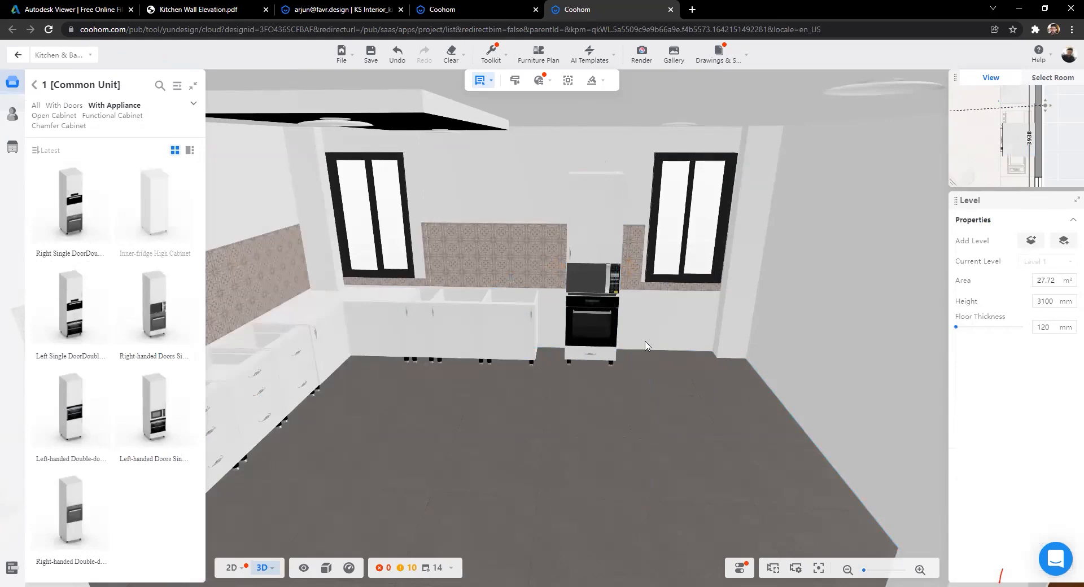
pyautogui.click(638, 315)
pyautogui.moveTo(744, 276); pyautogui.dragTo(703, 269)
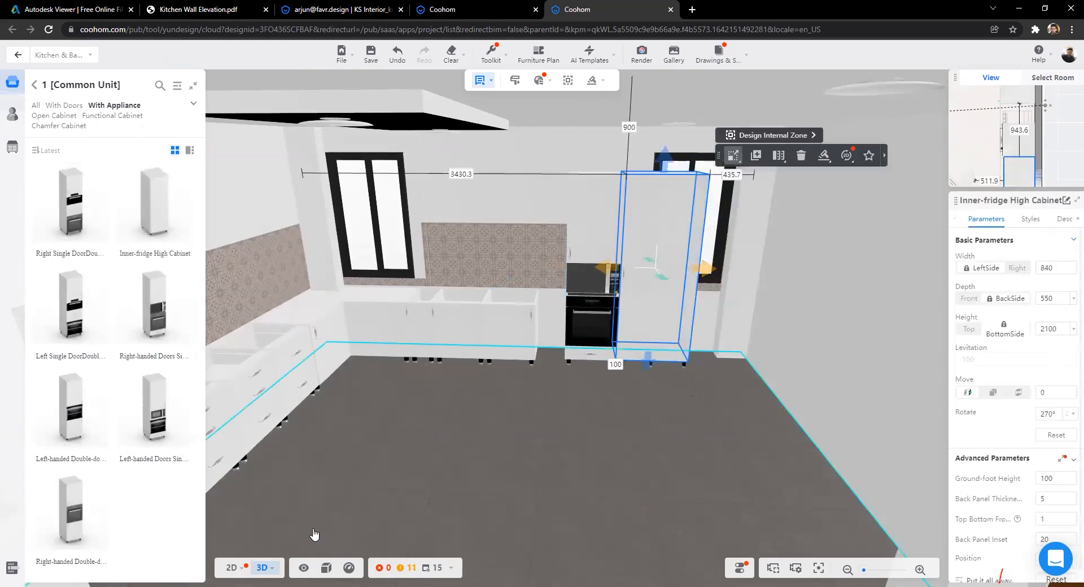
# Step: In 2D, push the oven tower to the wall at 550 deep and fit the fridge beside it, 620.9 wide
pyautogui.click(232, 567)
pyautogui.scroll(2, 547, 415)
pyautogui.click(558, 359)
pyautogui.moveTo(564, 355); pyautogui.dragTo(588, 212)
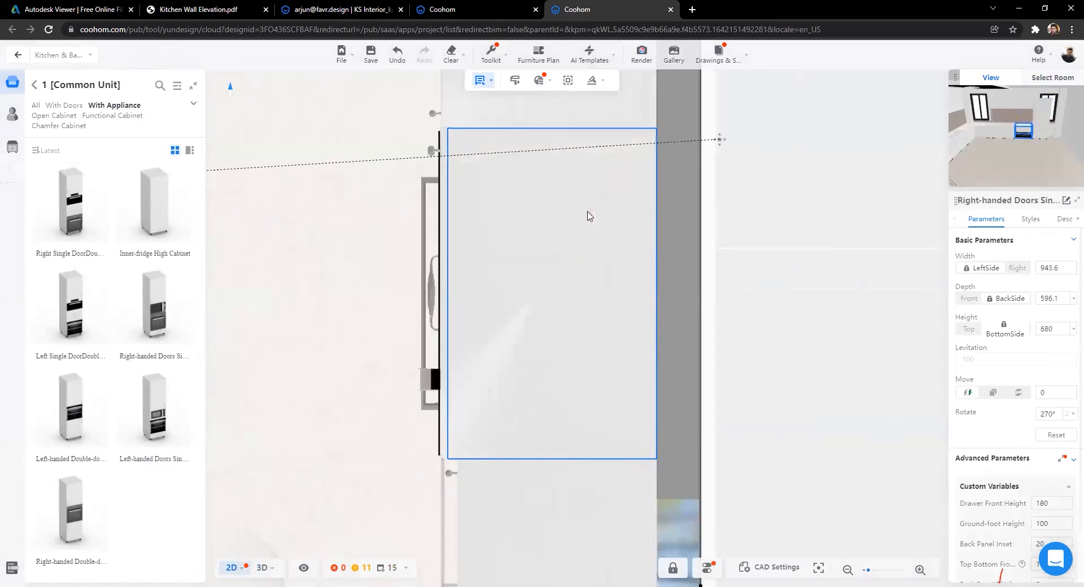
pyautogui.moveTo(552, 459); pyautogui.dragTo(558, 362)
pyautogui.scroll(-1, 444, 405)
pyautogui.scroll(-2, 445, 405)
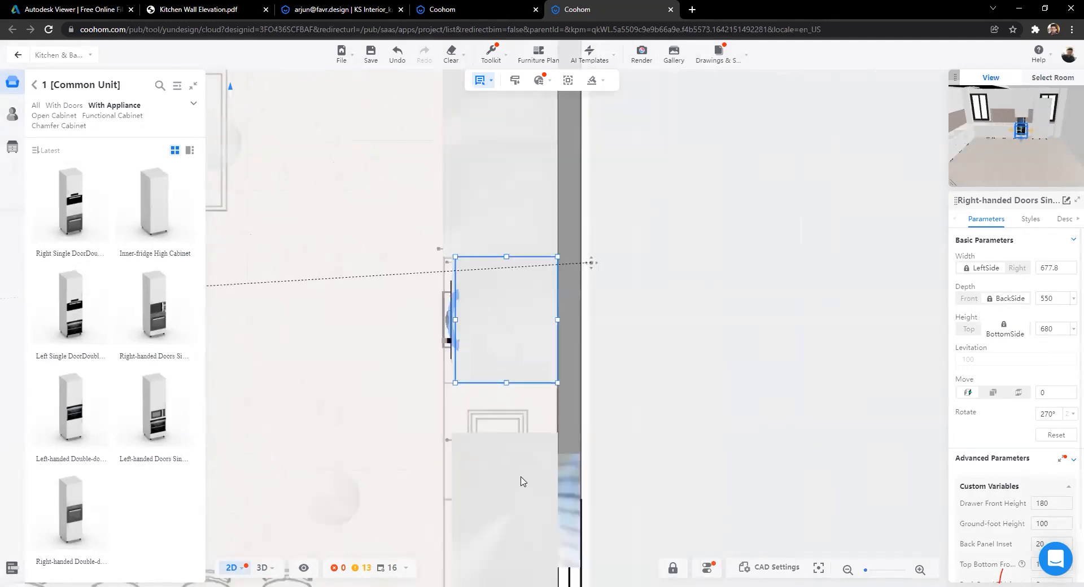
pyautogui.click(509, 487)
pyautogui.moveTo(513, 442); pyautogui.dragTo(523, 407)
pyautogui.scroll(-2, 505, 515)
pyautogui.moveTo(506, 532); pyautogui.dragTo(506, 503)
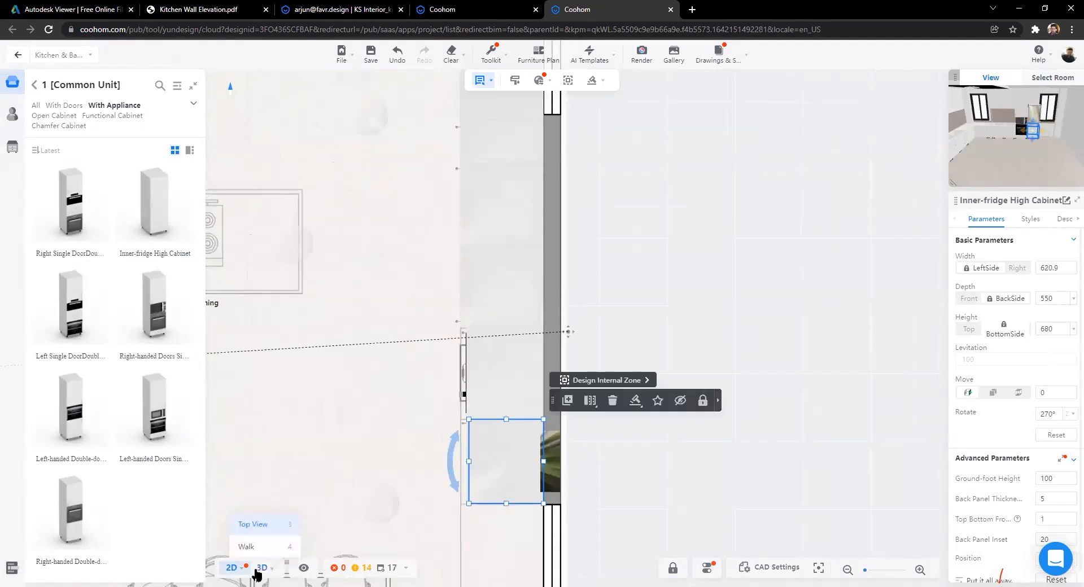
# Step: In 3D, raise the oven tower's height slightly to 1859.6 mm
pyautogui.click(261, 569)
pyautogui.scroll(3, 525, 449)
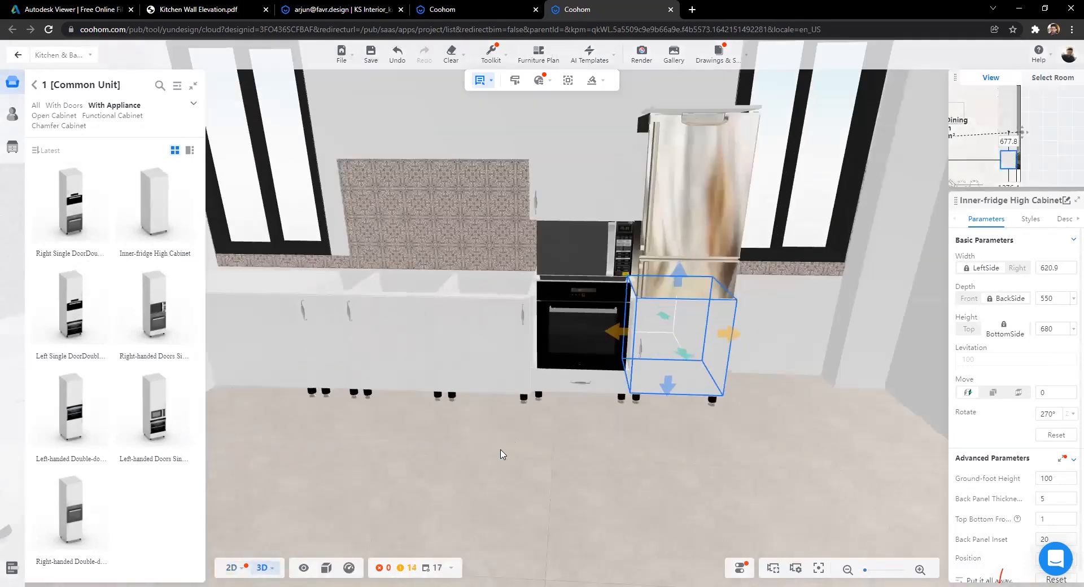
pyautogui.scroll(3, 514, 452)
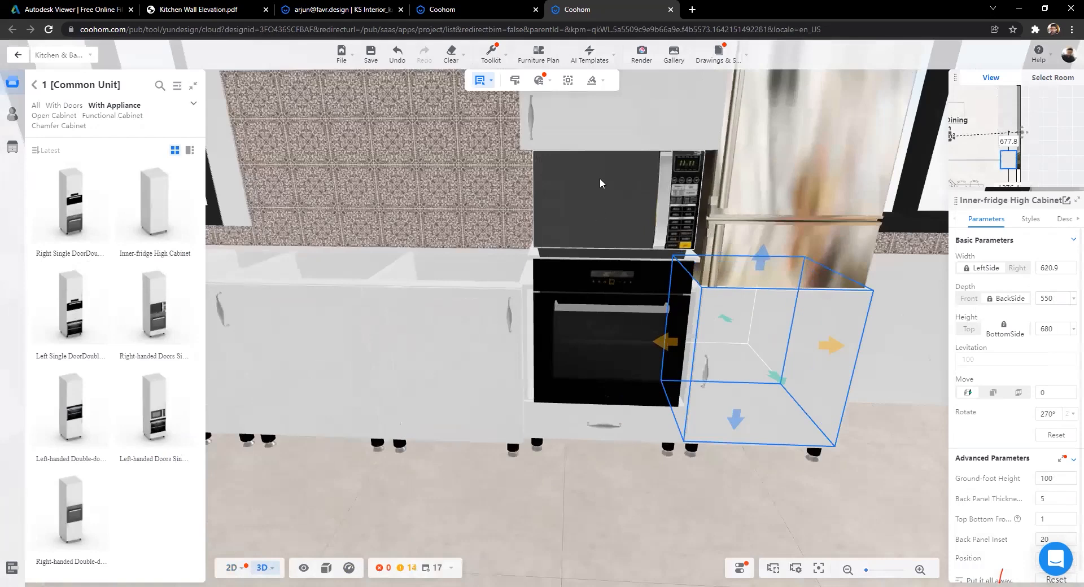
pyautogui.scroll(-3, 590, 265)
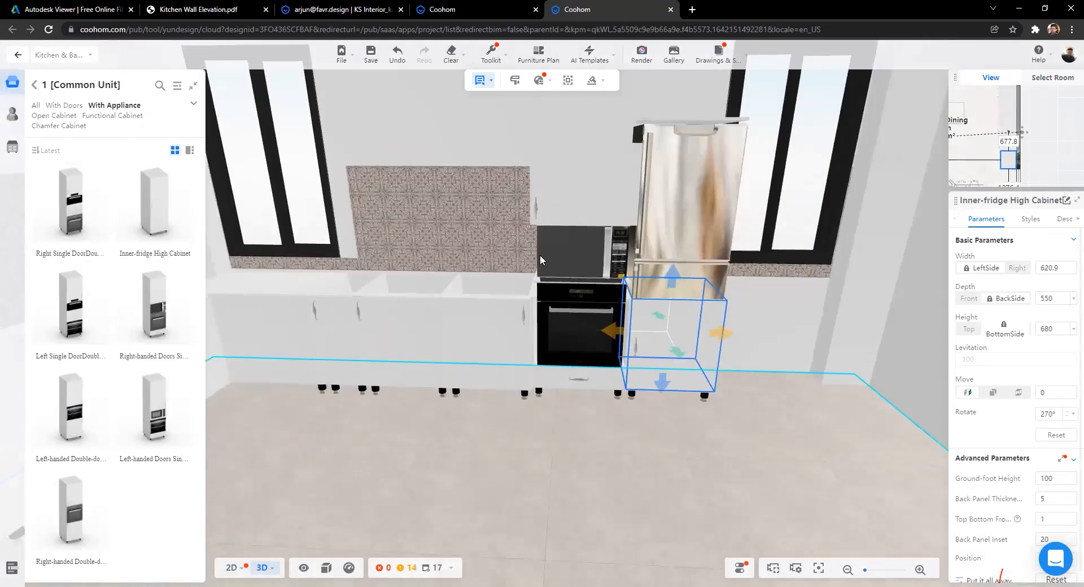
pyautogui.moveTo(550, 194); pyautogui.dragTo(563, 226)
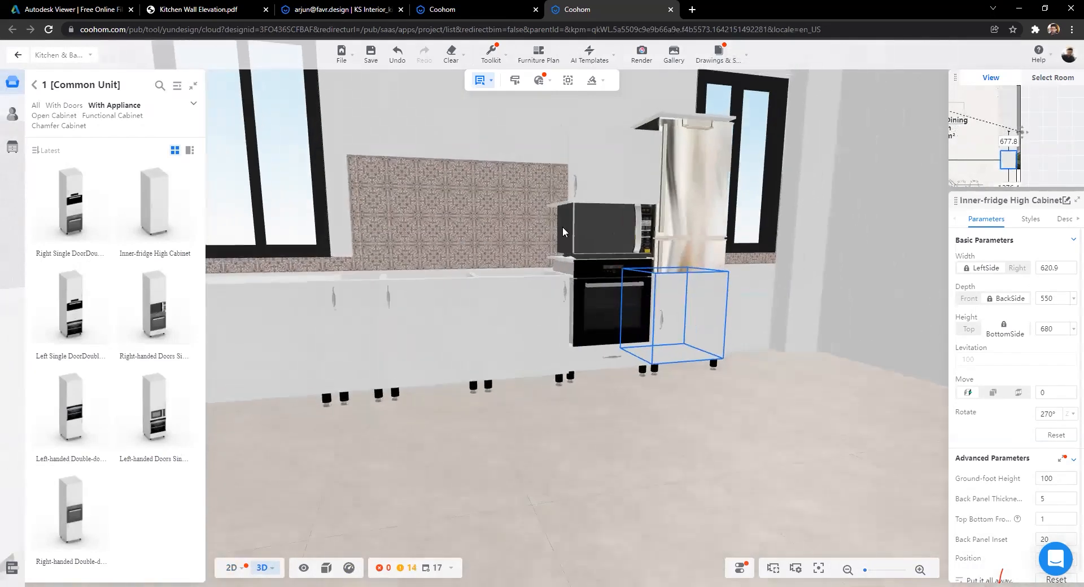
pyautogui.click(562, 225)
pyautogui.scroll(-2, 546, 192)
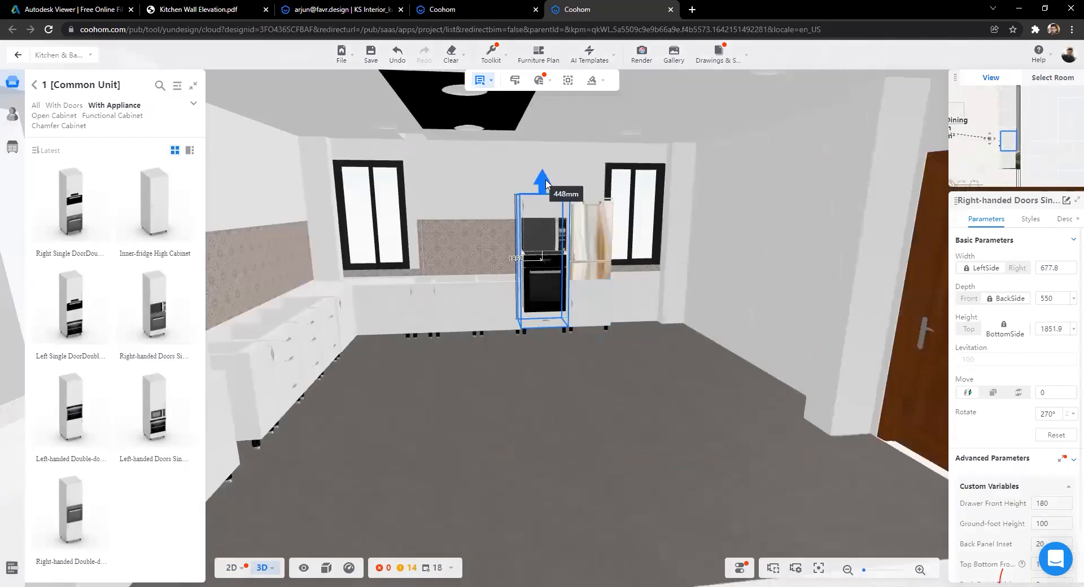
pyautogui.moveTo(547, 182); pyautogui.dragTo(546, 180)
pyautogui.scroll(3, 542, 254)
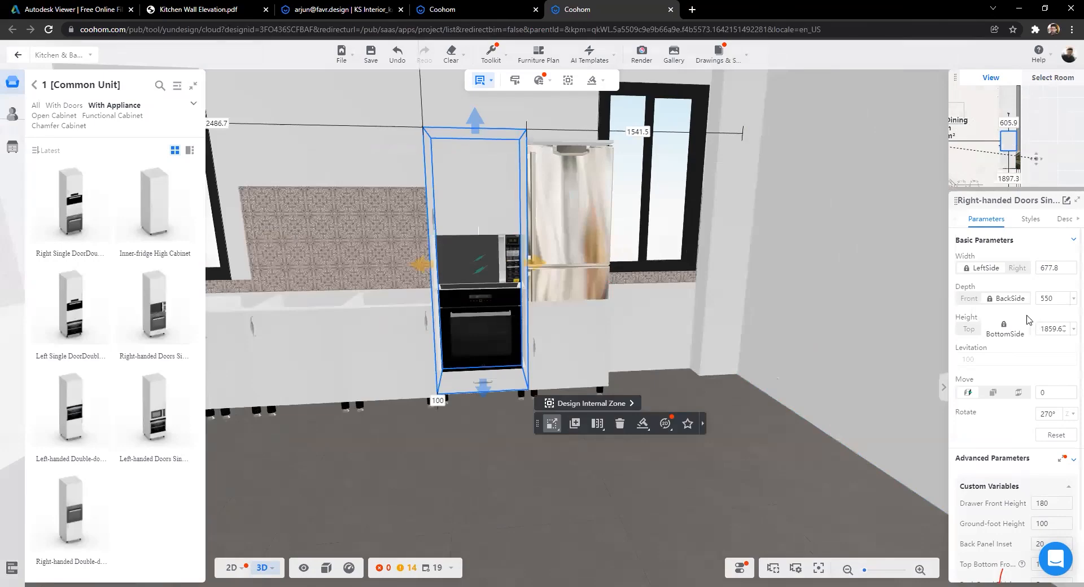
# Step: Compare against the wall elevation drawing and reference panorama, then move to the Coohom projects page
pyautogui.click(231, 9)
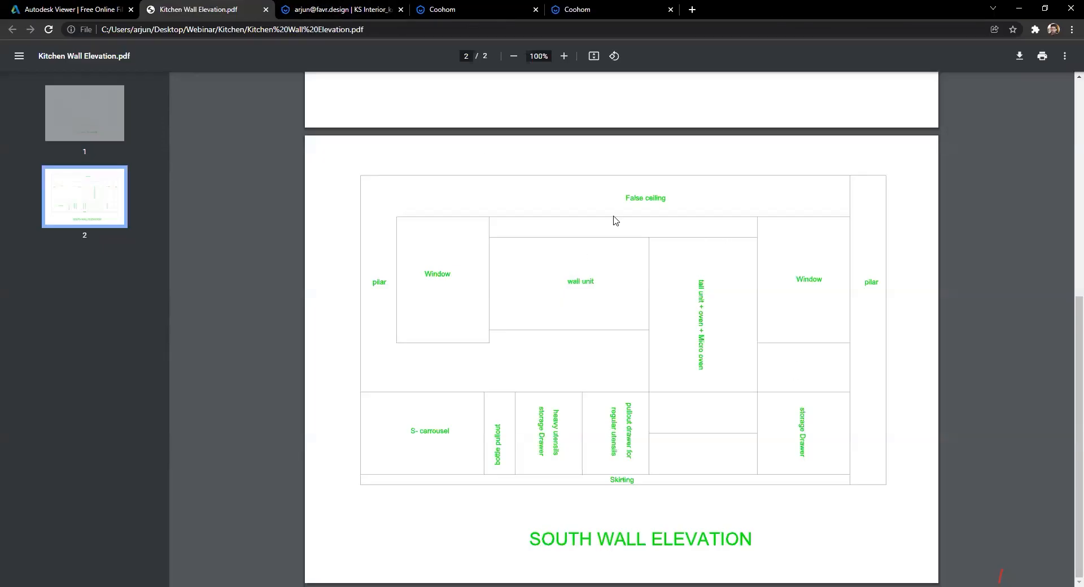
pyautogui.scroll(7, 820, 252)
pyautogui.click(385, 6)
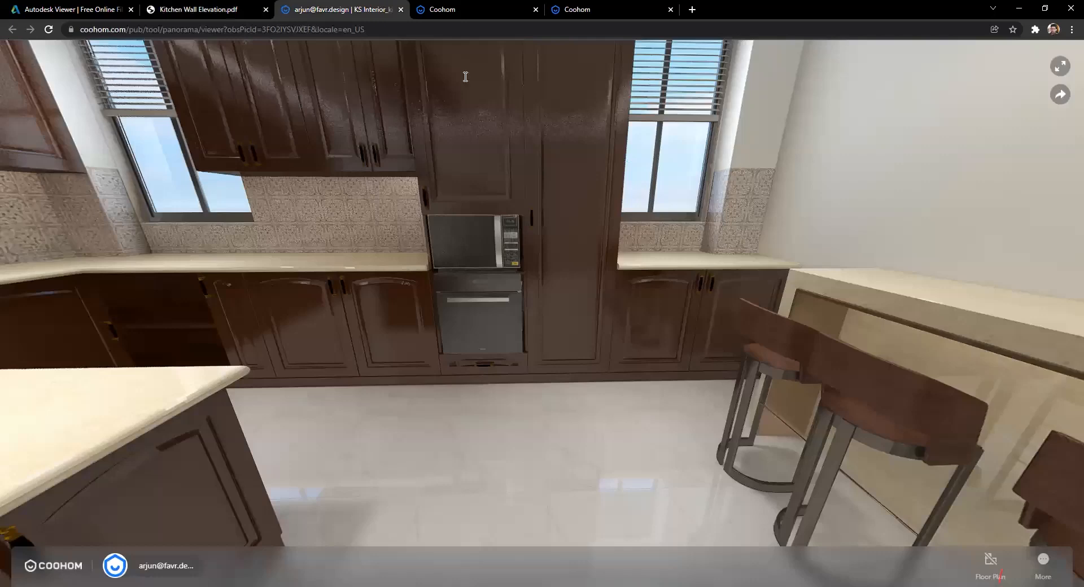
pyautogui.hotkey('ctrl', 'Tab')
pyautogui.hotkey('ctrl', 'Tab')
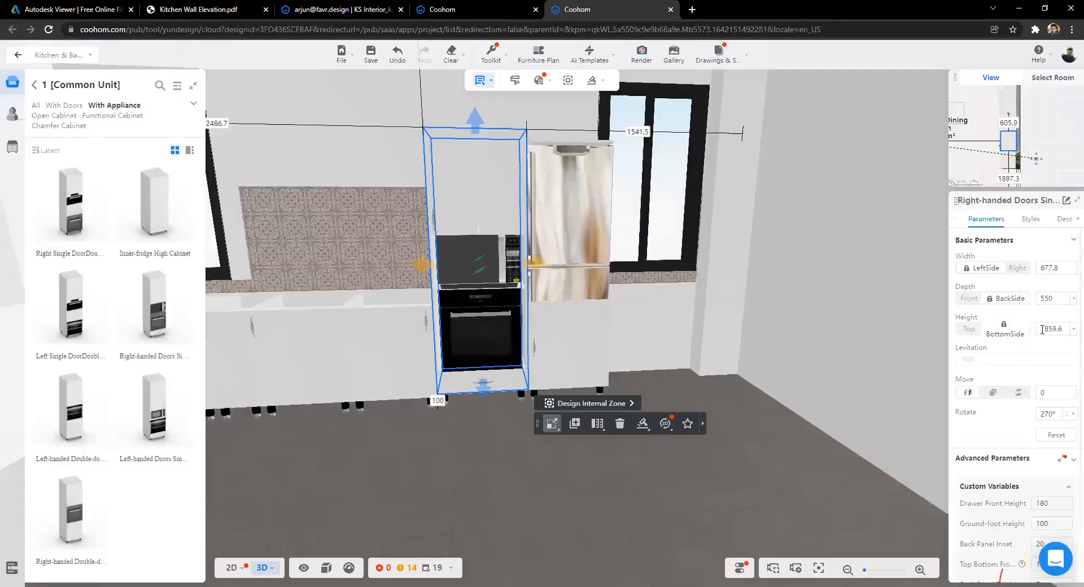
# Step: Set the oven tower's height to 2300
pyautogui.doubleClick(1051, 328)
pyautogui.write('2300')
pyautogui.press('Return')
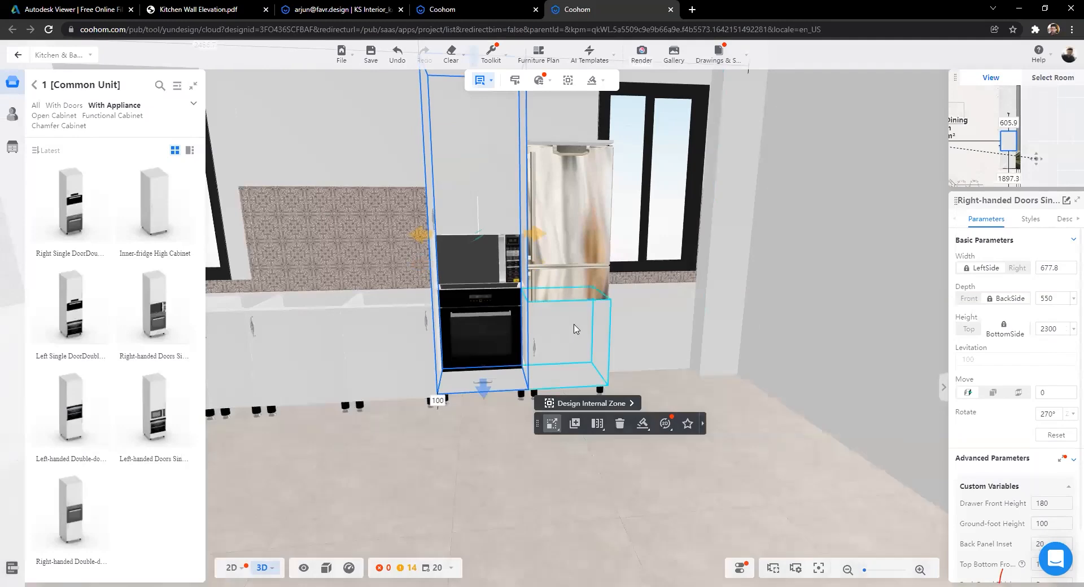
# Step: Select the inner-fridge high cabinet and check its height against the wall elevation drawing
pyautogui.scroll(-3, 635, 300)
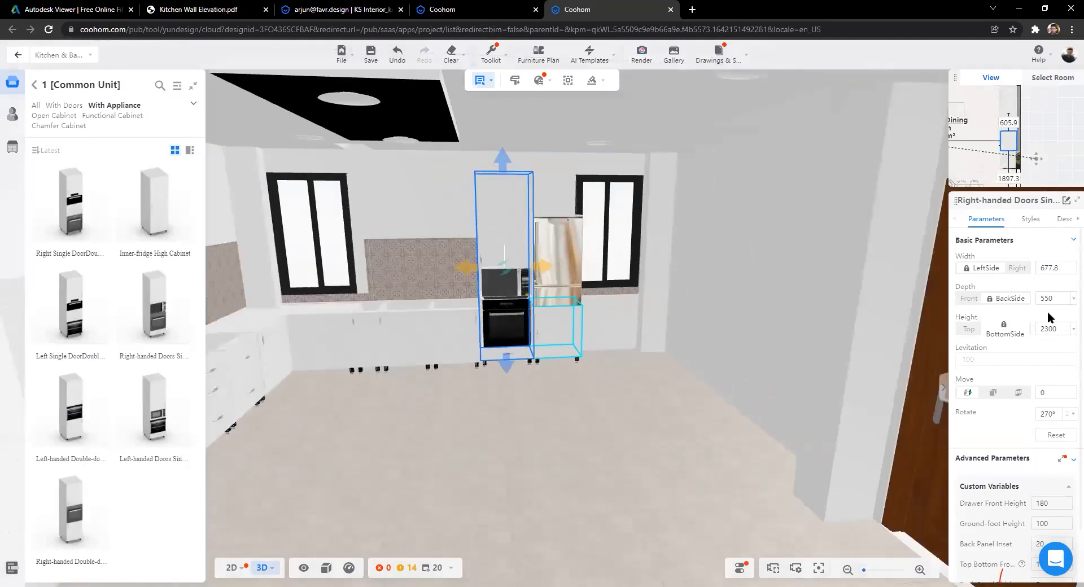
pyautogui.press('w')
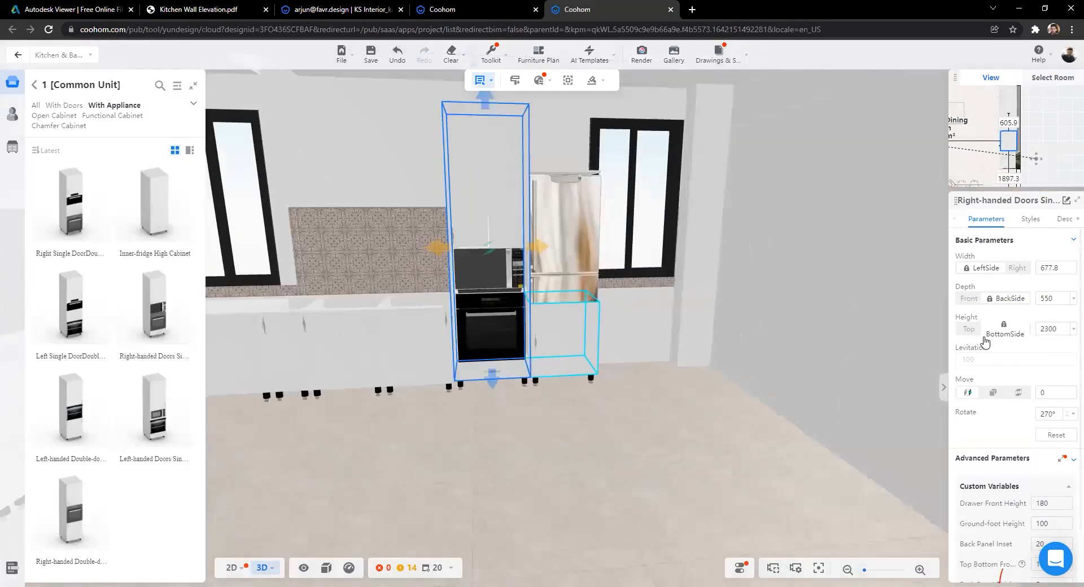
pyautogui.click(565, 237)
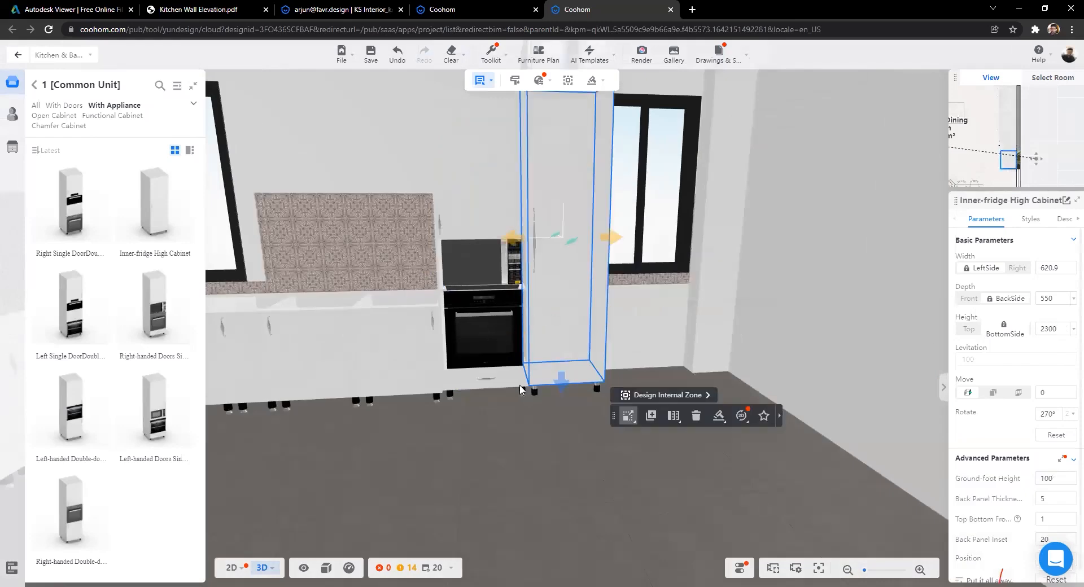
pyautogui.scroll(-3, 565, 417)
pyautogui.scroll(3, 413, 132)
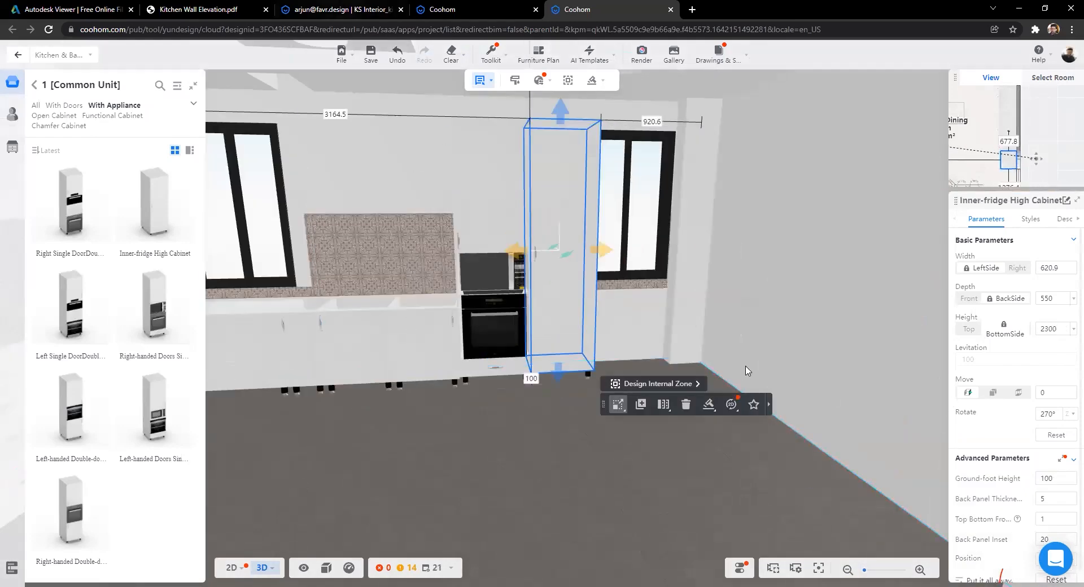
pyautogui.hotkey('ctrl', 'shift', 'Tab')
pyautogui.hotkey('ctrl', 'shift', 'Tab')
pyautogui.hotkey('ctrl', 'shift', 'Tab')
pyautogui.scroll(-5, 686, 494)
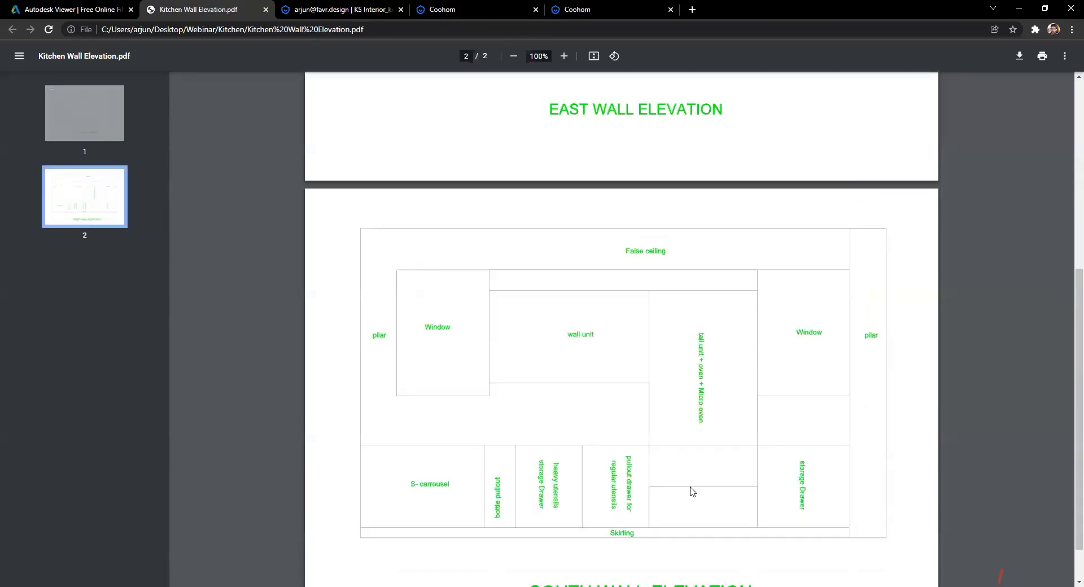
pyautogui.scroll(-1, 692, 491)
pyautogui.hotkey('ctrl', 'Tab')
pyautogui.hotkey('ctrl', 'Tab')
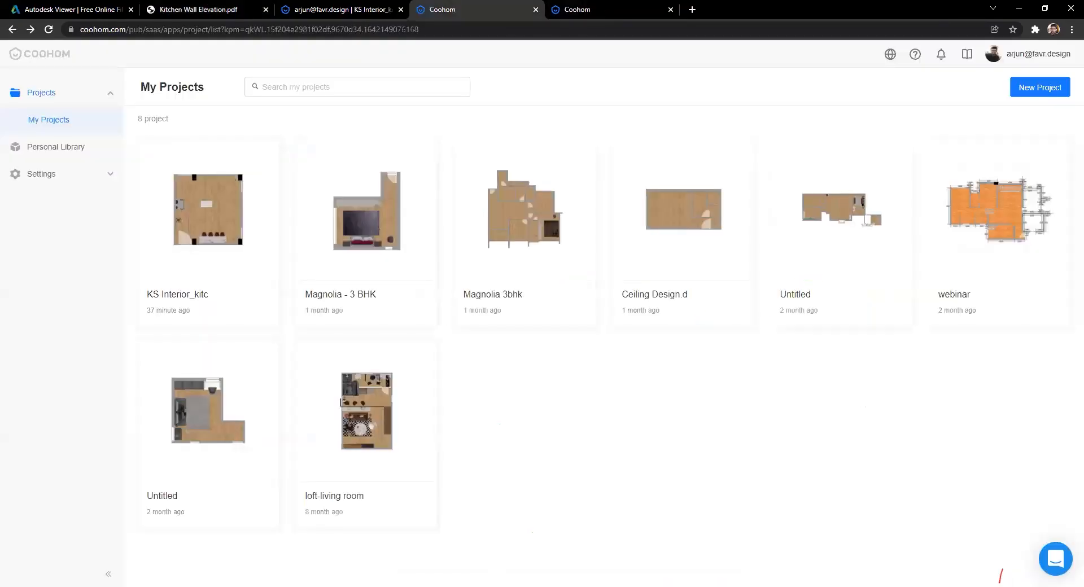
pyautogui.hotkey('ctrl', 'Tab')
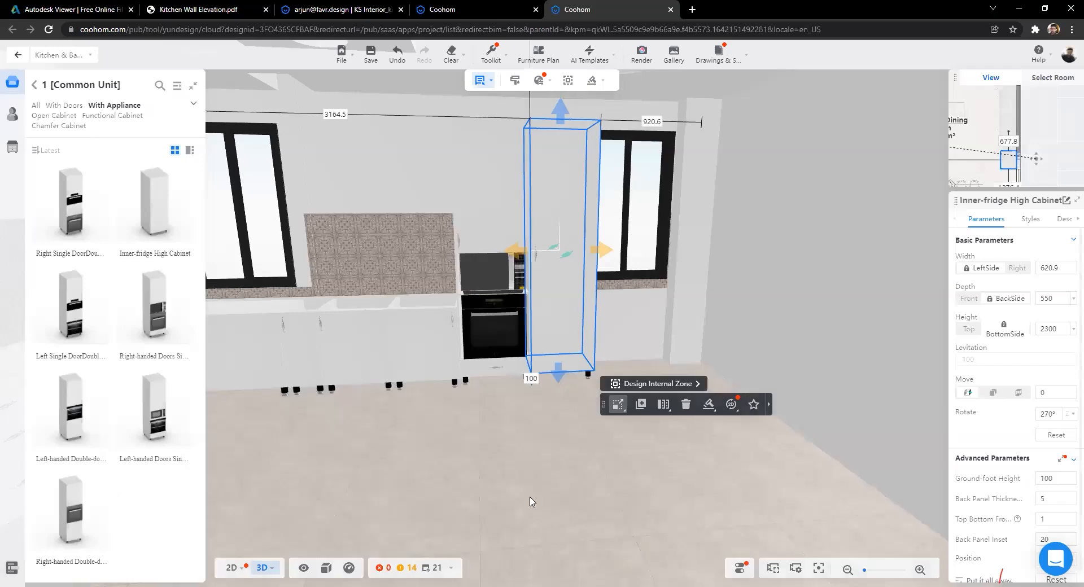
pyautogui.moveTo(673, 339); pyautogui.dragTo(316, 316)
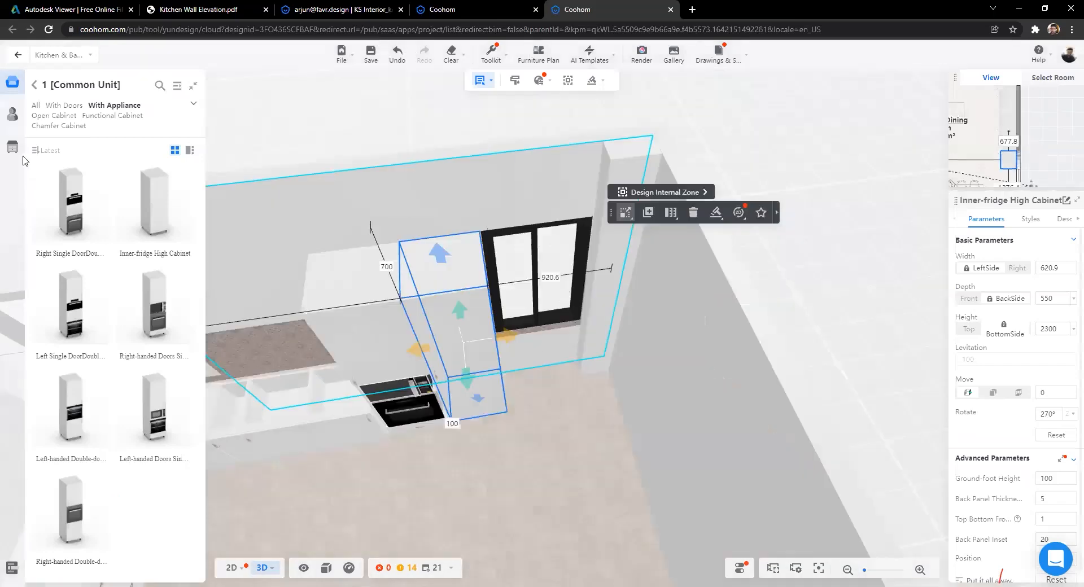
# Step: Browse the corner and base cabinet listings in the Public Catalog
pyautogui.click(34, 85)
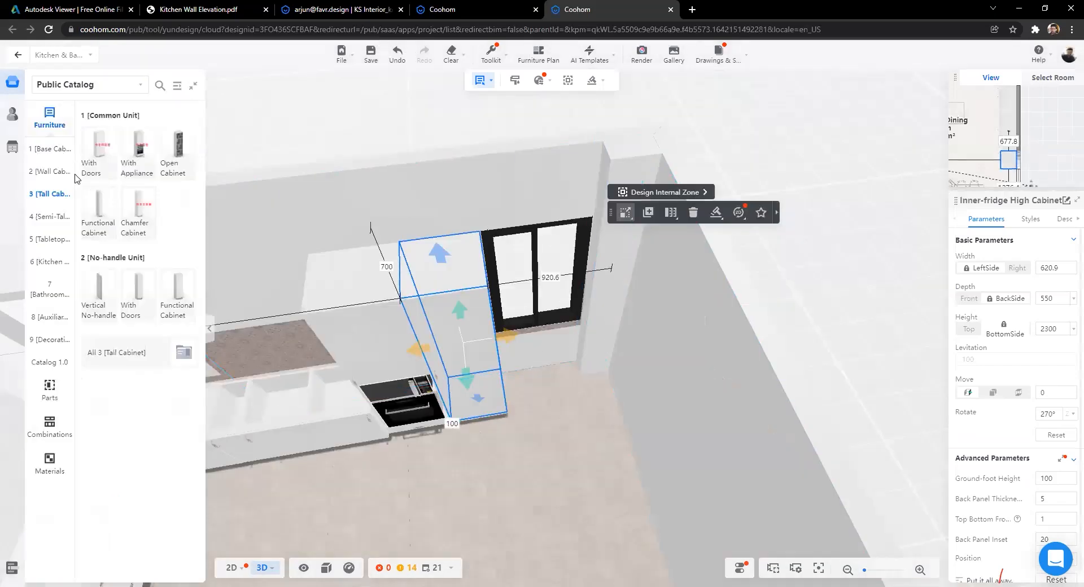
pyautogui.click(139, 415)
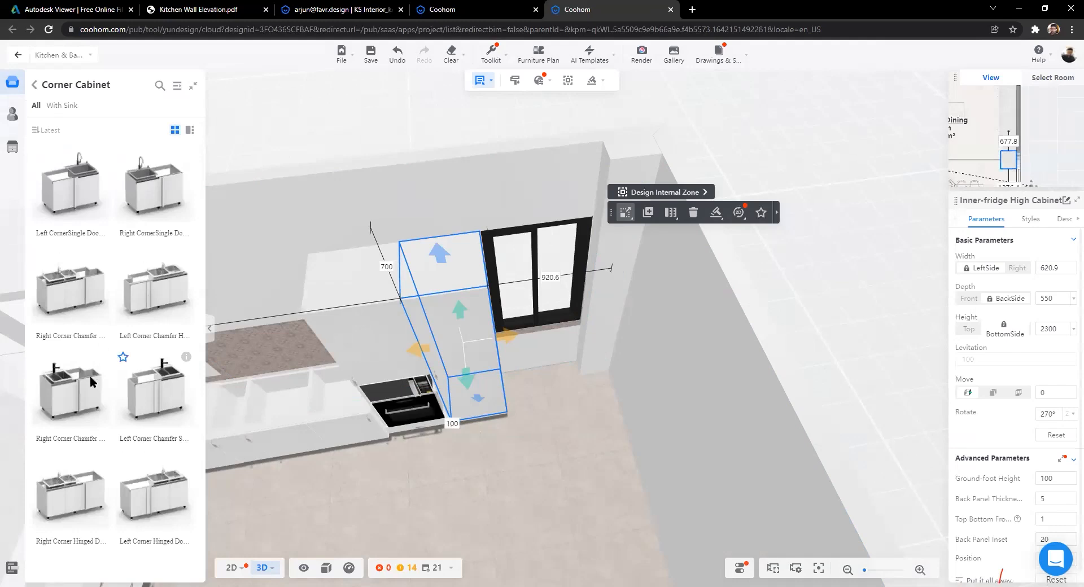
pyautogui.click(35, 86)
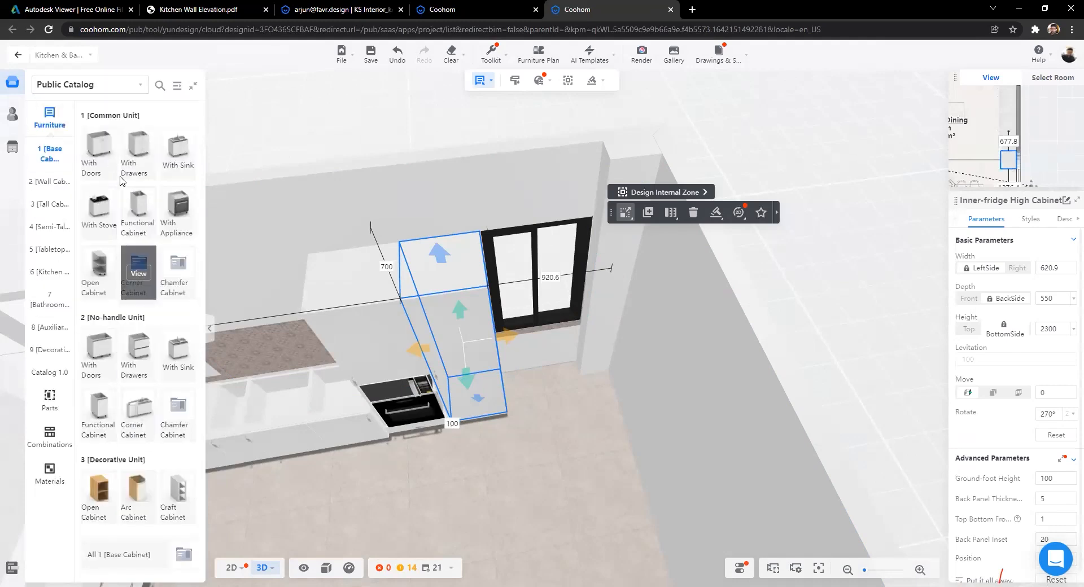
pyautogui.click(138, 274)
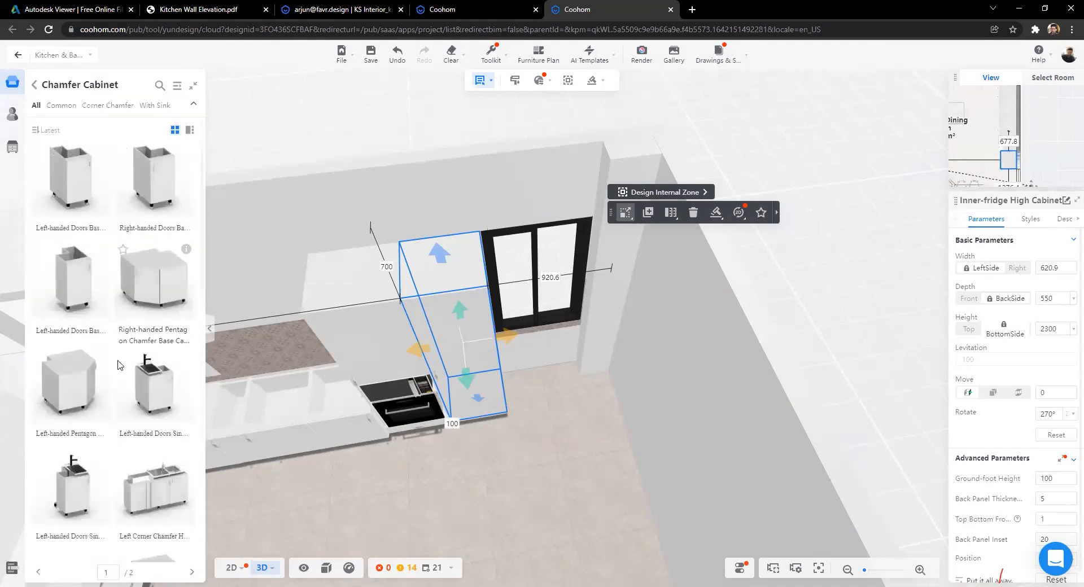
pyautogui.scroll(-2, 90, 395)
pyautogui.scroll(-2, 84, 403)
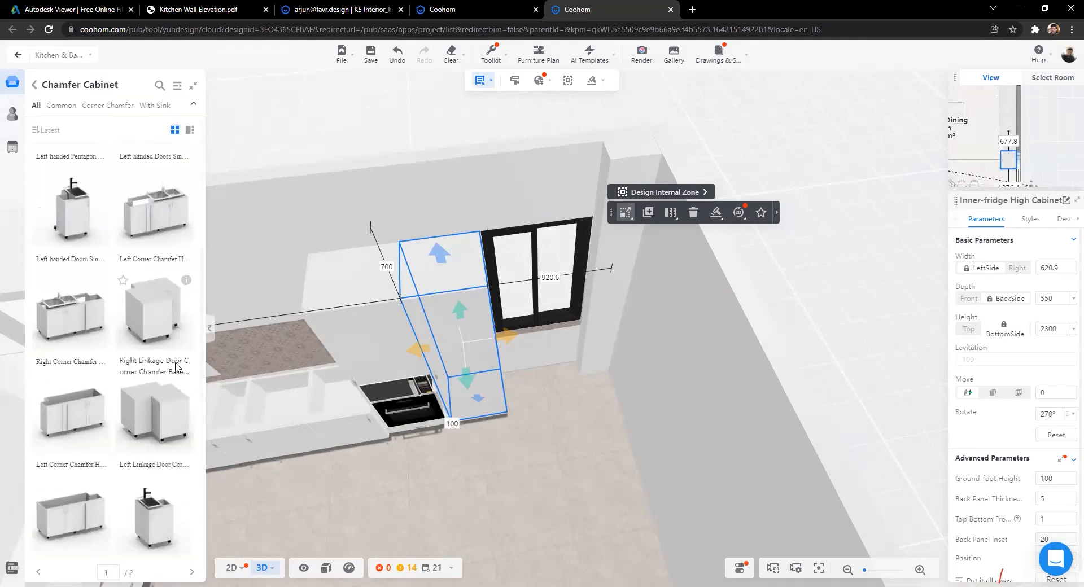
pyautogui.scroll(-5, 93, 389)
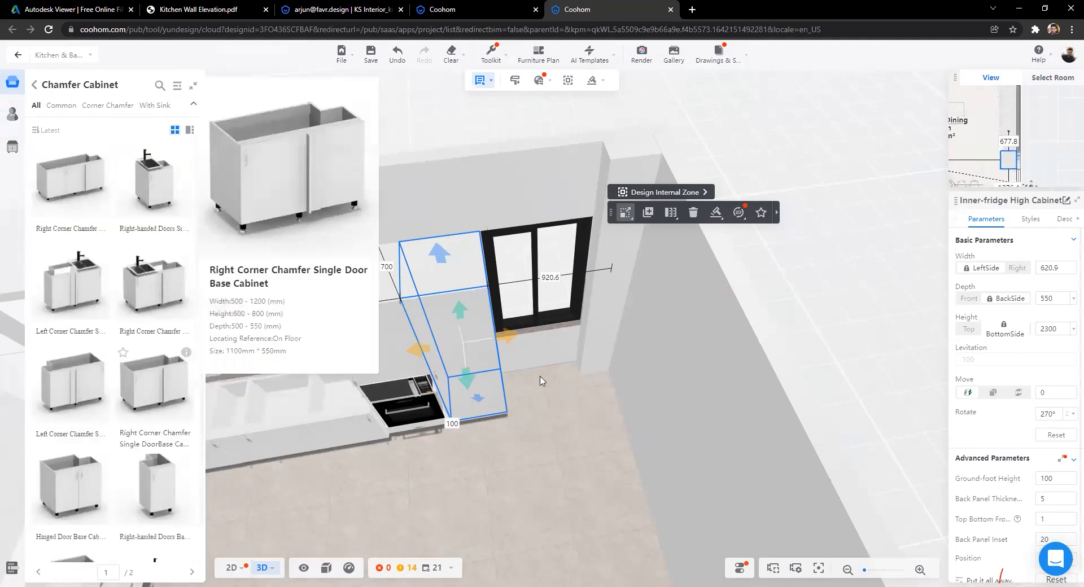
# Step: Remove the inner-fridge high cabinet and drop a 400 mm Right-handed Single-door base cabinet into the gap
pyautogui.press('Delete')
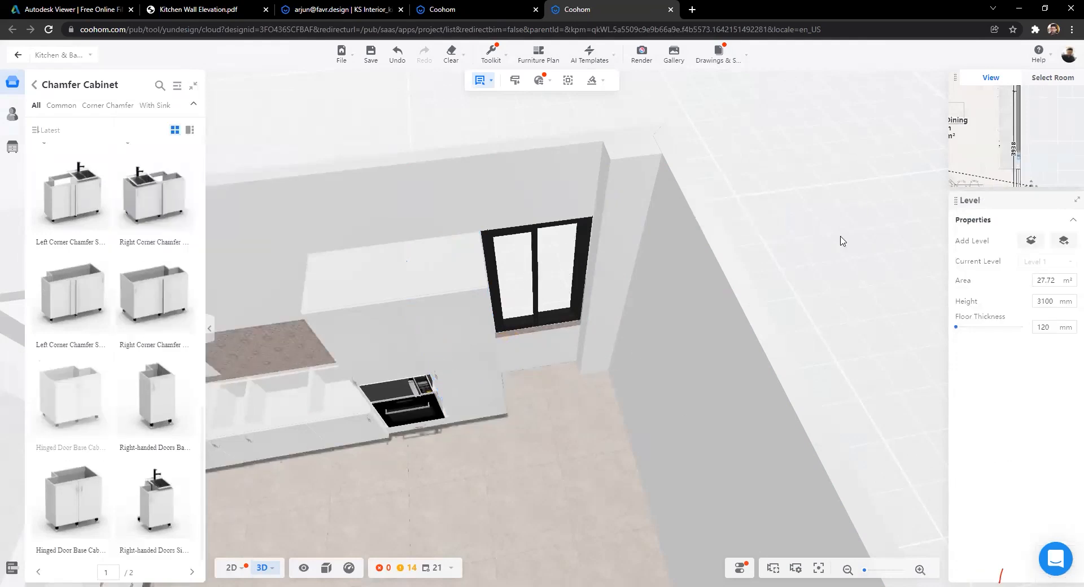
pyautogui.click(561, 486)
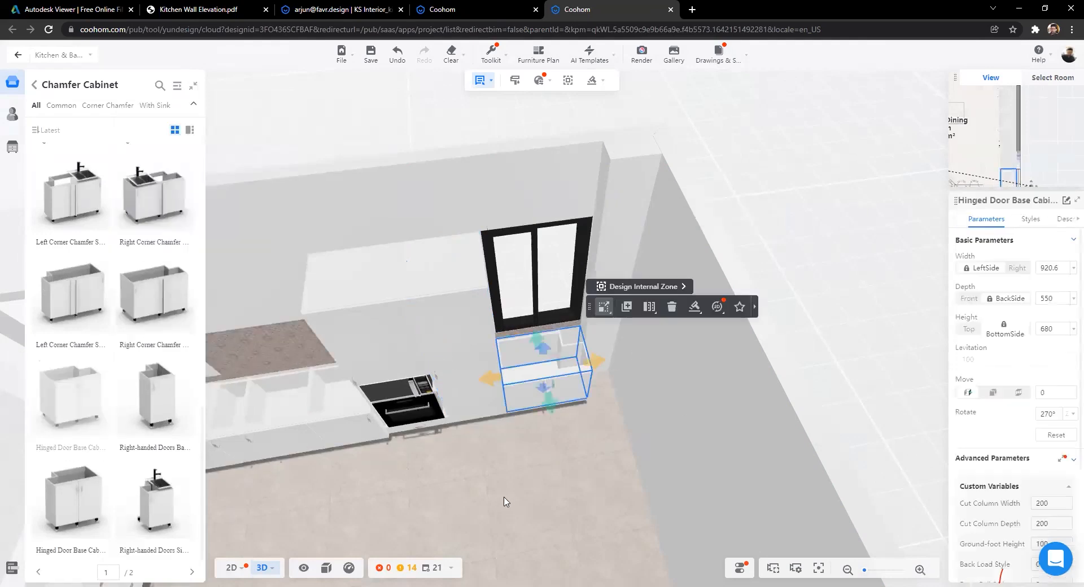
pyautogui.press('Escape')
pyautogui.scroll(-3, 402, 397)
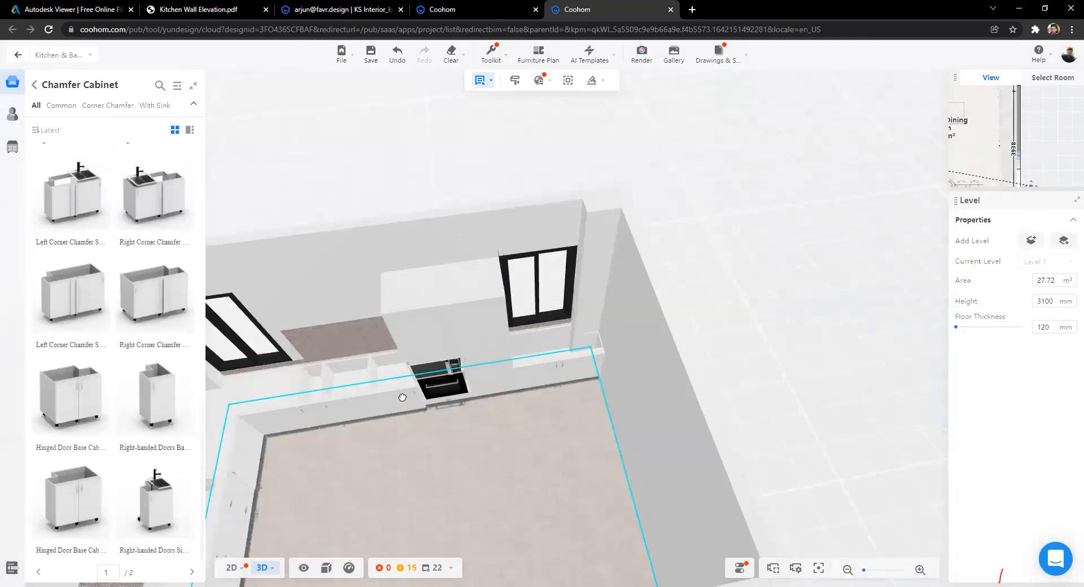
pyautogui.scroll(3, 319, 399)
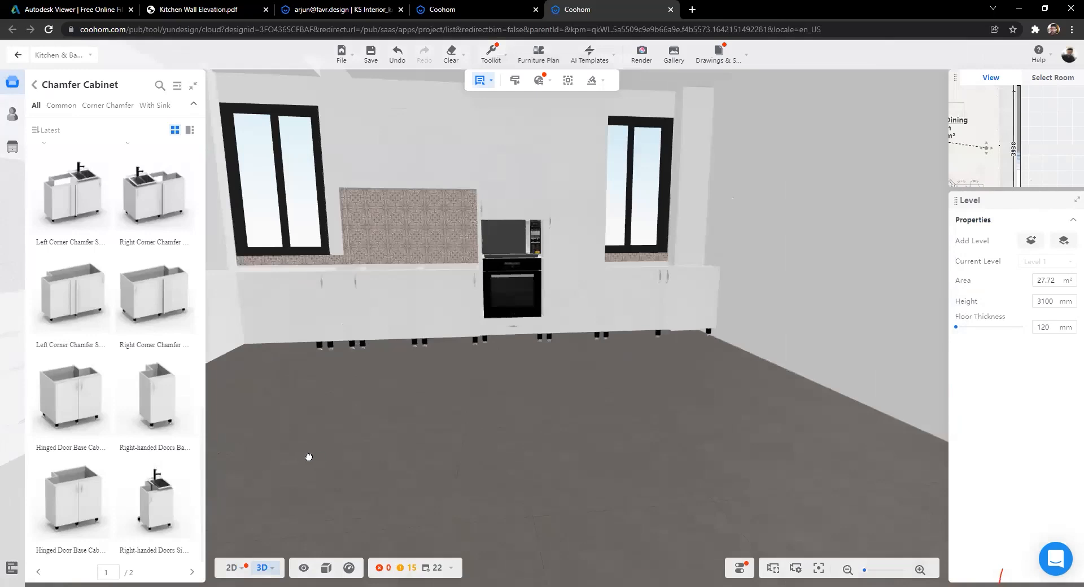
pyautogui.moveTo(308, 458); pyautogui.dragTo(408, 483)
pyautogui.moveTo(546, 391); pyautogui.dragTo(601, 407)
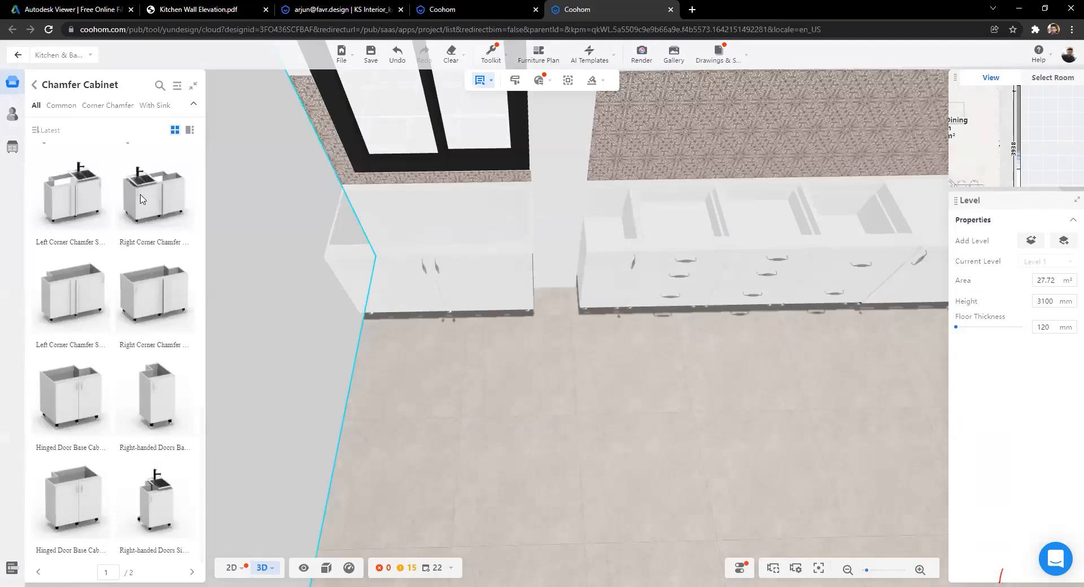
pyautogui.click(34, 85)
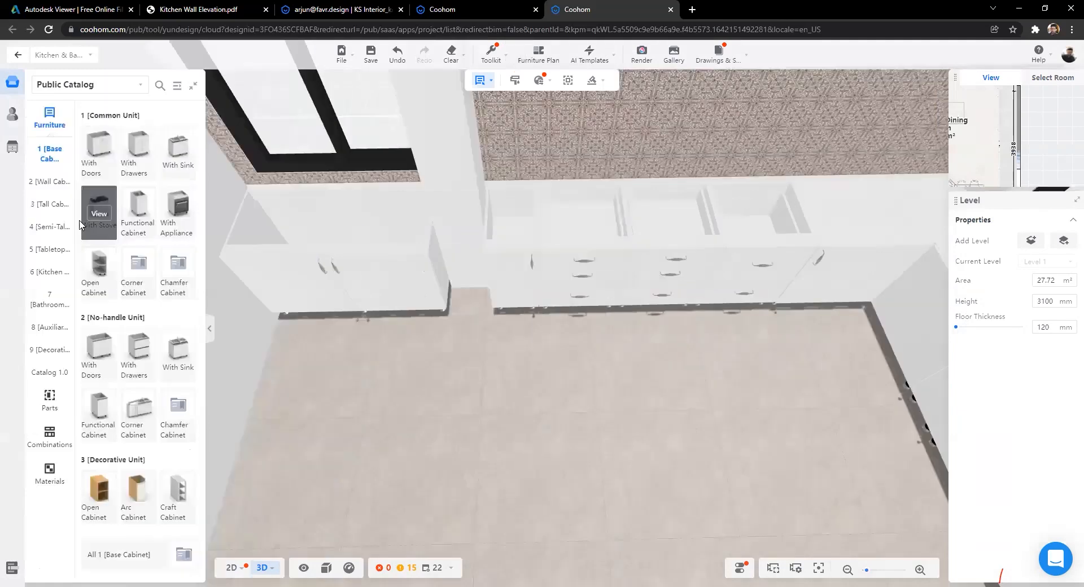
pyautogui.click(469, 281)
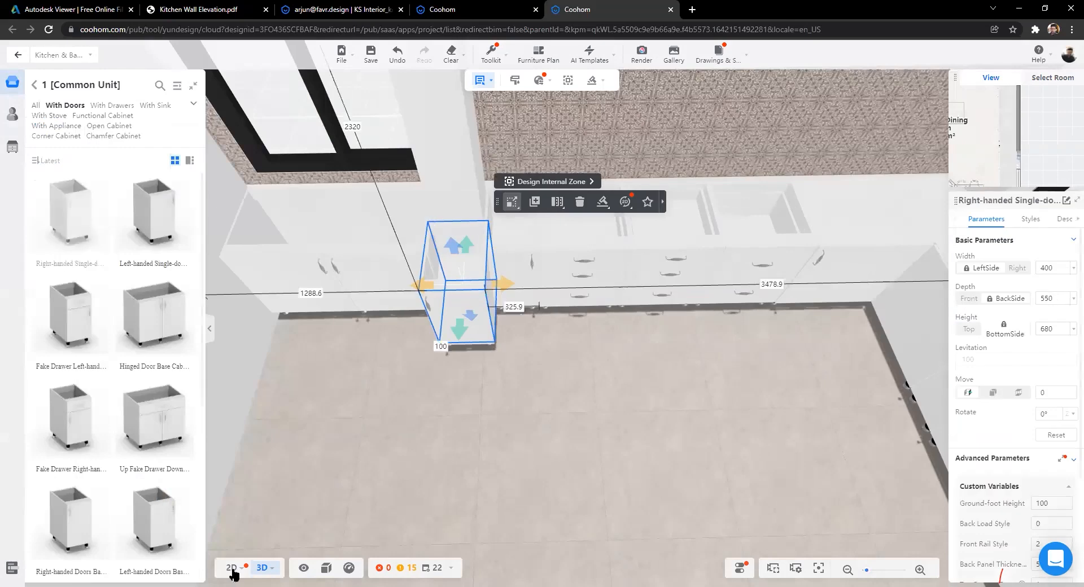
# Step: In the 2D plan, drag the new cabinet's edges to 334 wide by 247.8 deep against the pillar
pyautogui.press('1')
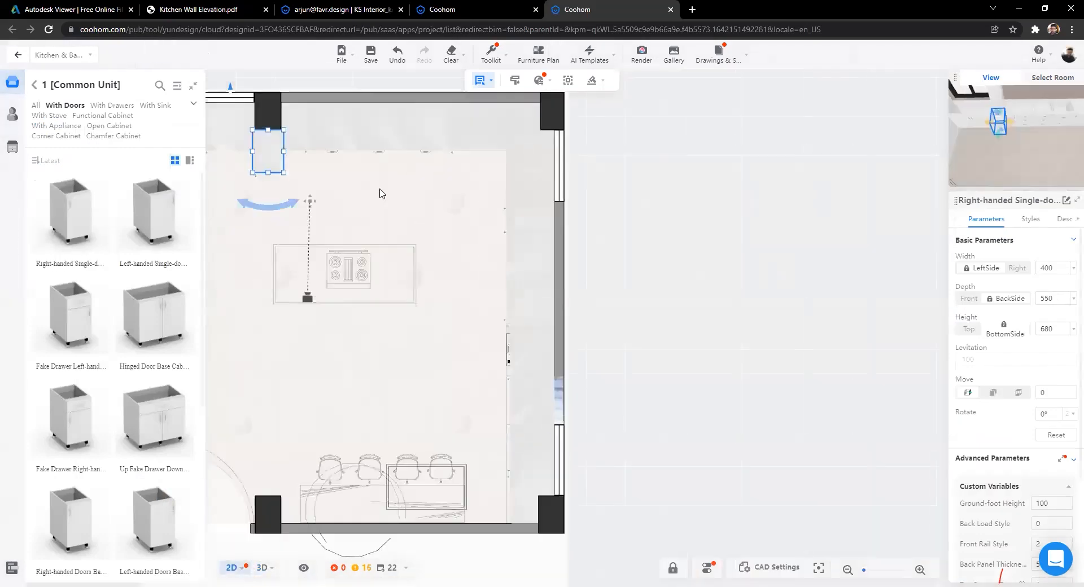
pyautogui.scroll(5, 473, 283)
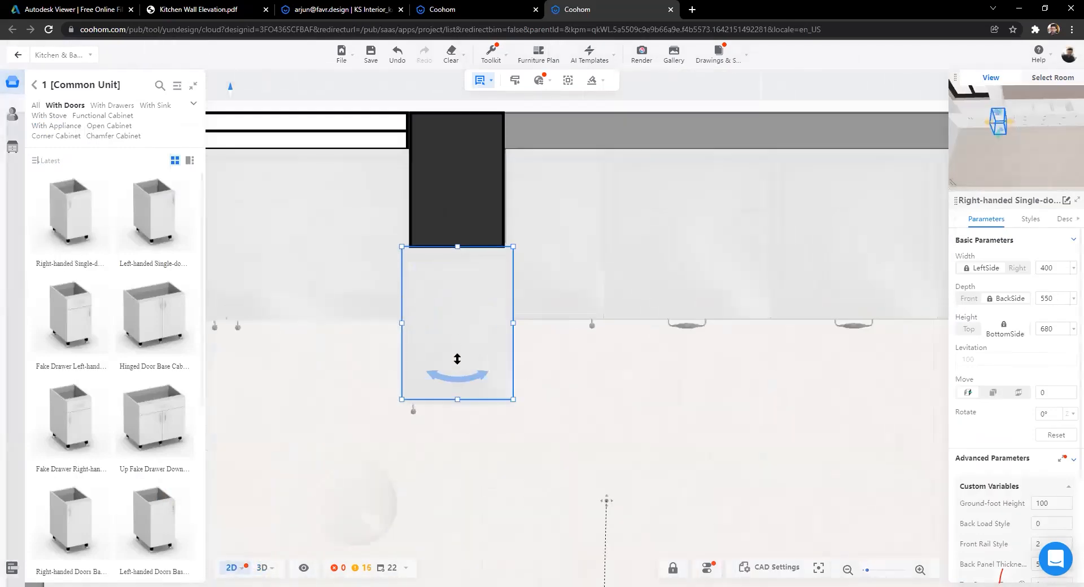
pyautogui.moveTo(513, 281); pyautogui.dragTo(400, 260)
pyautogui.scroll(-2, 400, 259)
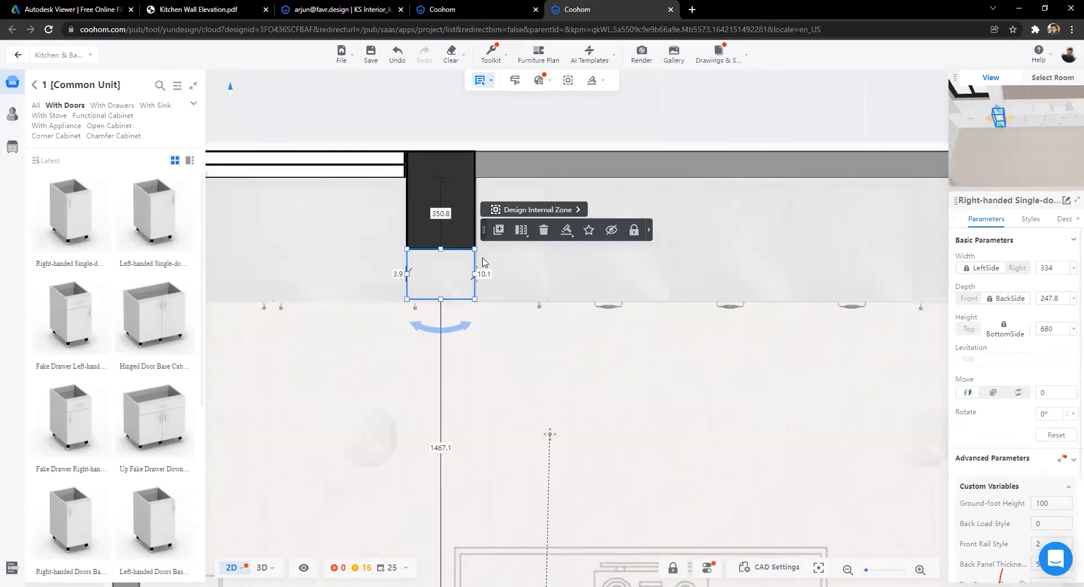
pyautogui.click(260, 569)
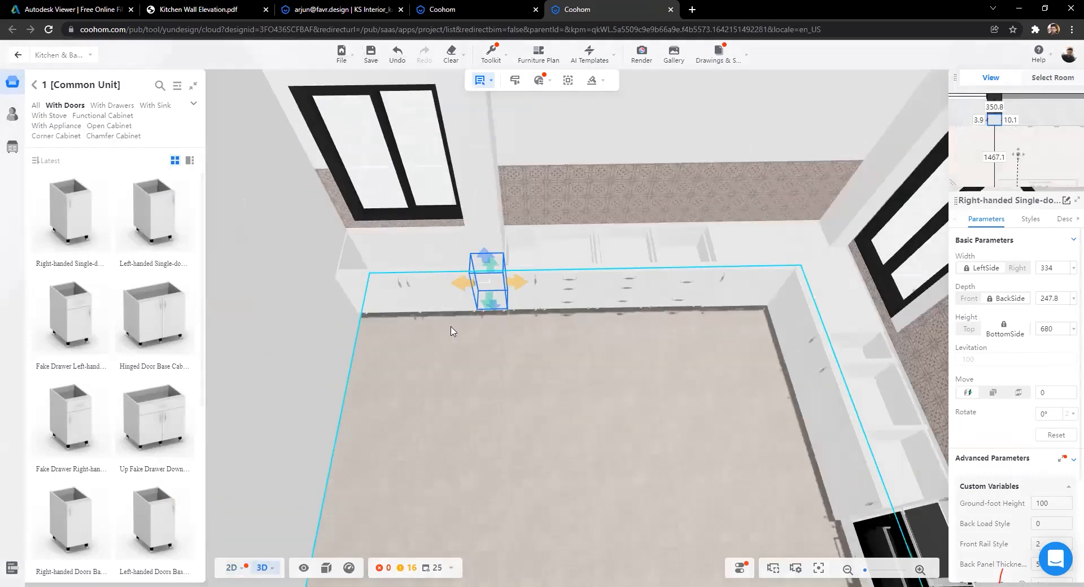
# Step: Orbit around the tiled wall and oven column, then return the catalog to its category overview
pyautogui.scroll(-2, 480, 326)
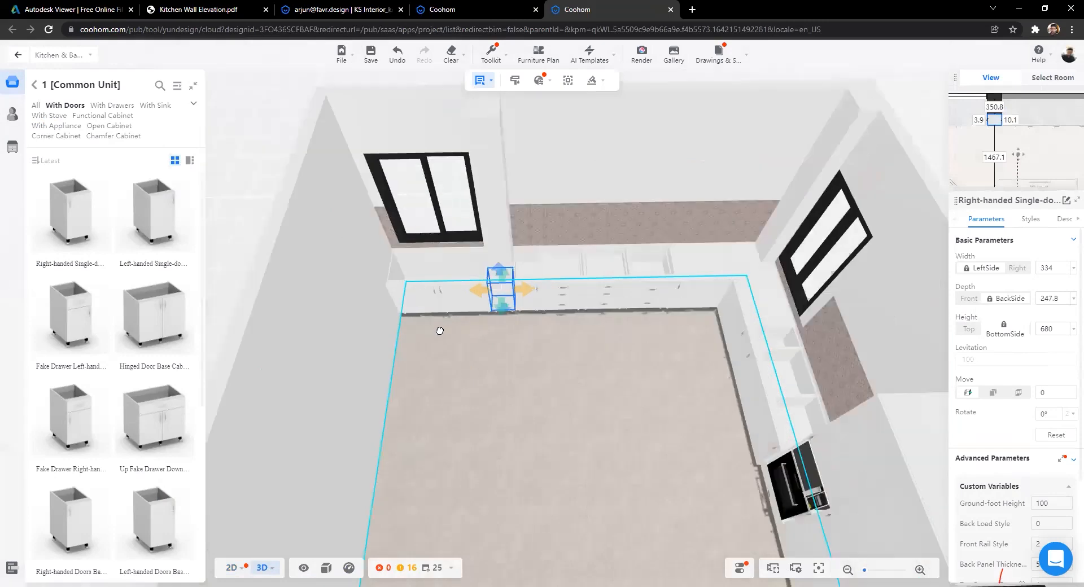
pyautogui.click(488, 364)
pyautogui.scroll(2, 488, 363)
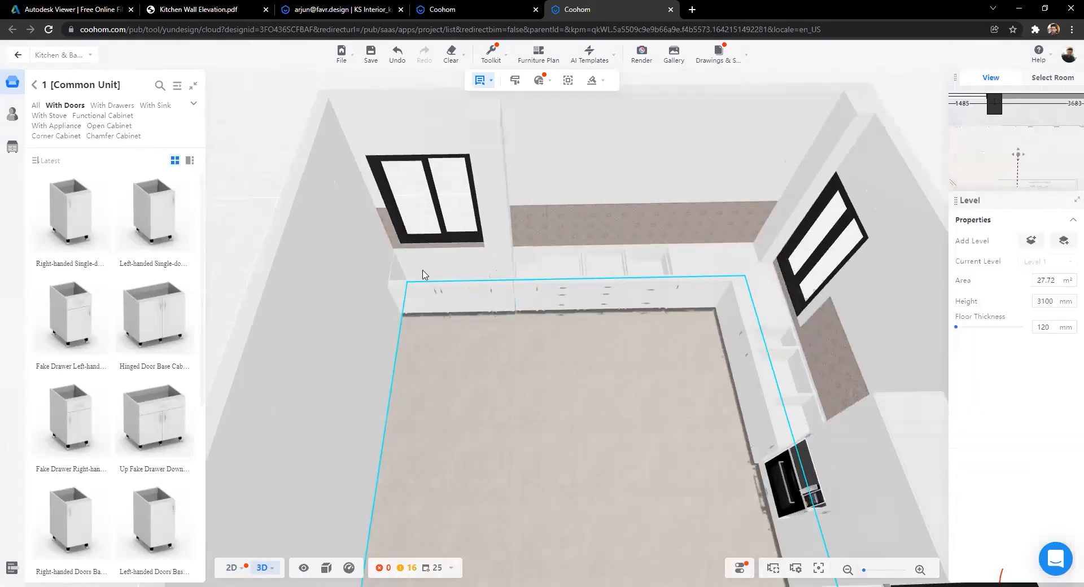
pyautogui.scroll(2, 465, 263)
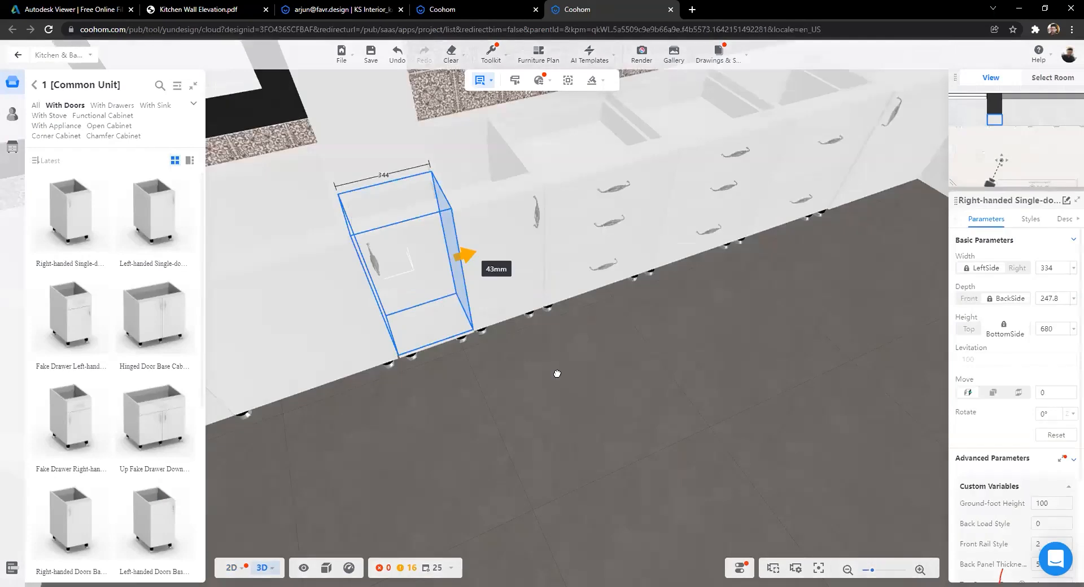
pyautogui.moveTo(557, 374); pyautogui.dragTo(525, 442)
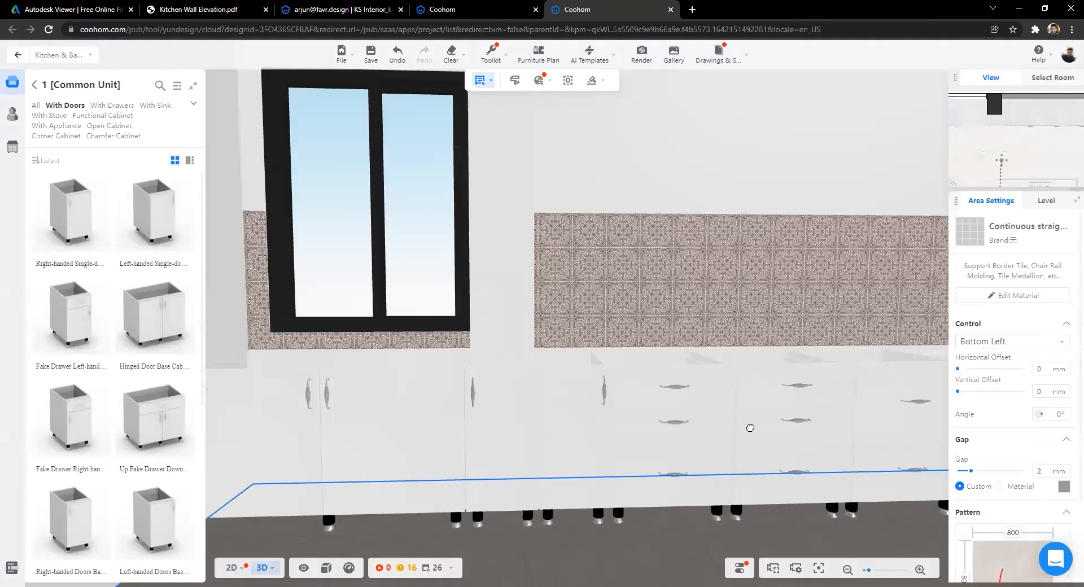
pyautogui.moveTo(750, 428); pyautogui.dragTo(662, 450)
pyautogui.moveTo(542, 432); pyautogui.dragTo(463, 433)
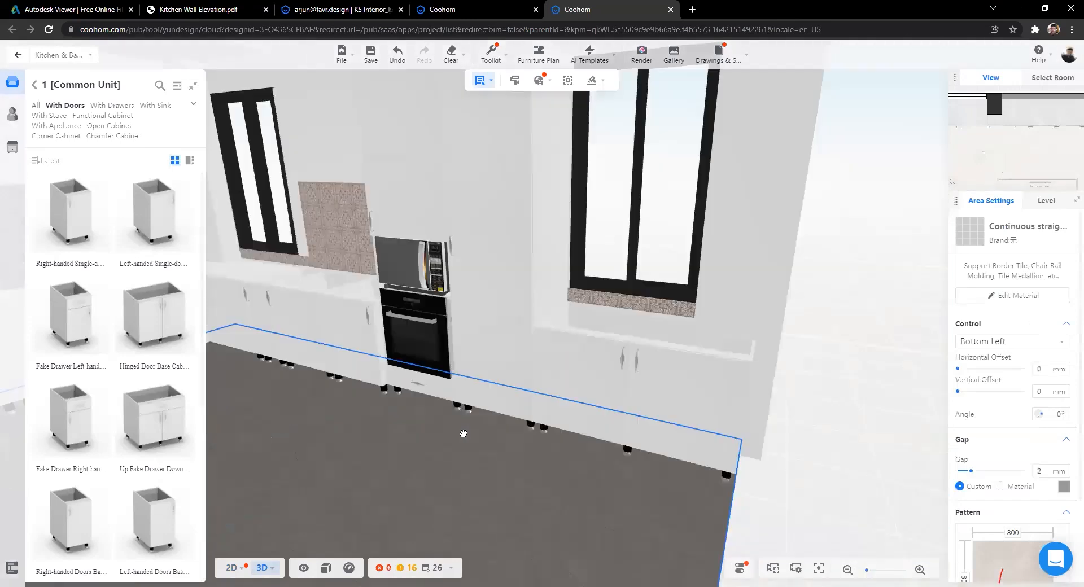
pyautogui.moveTo(534, 433); pyautogui.dragTo(771, 434)
pyautogui.moveTo(669, 447); pyautogui.dragTo(522, 443)
pyautogui.press('Left')
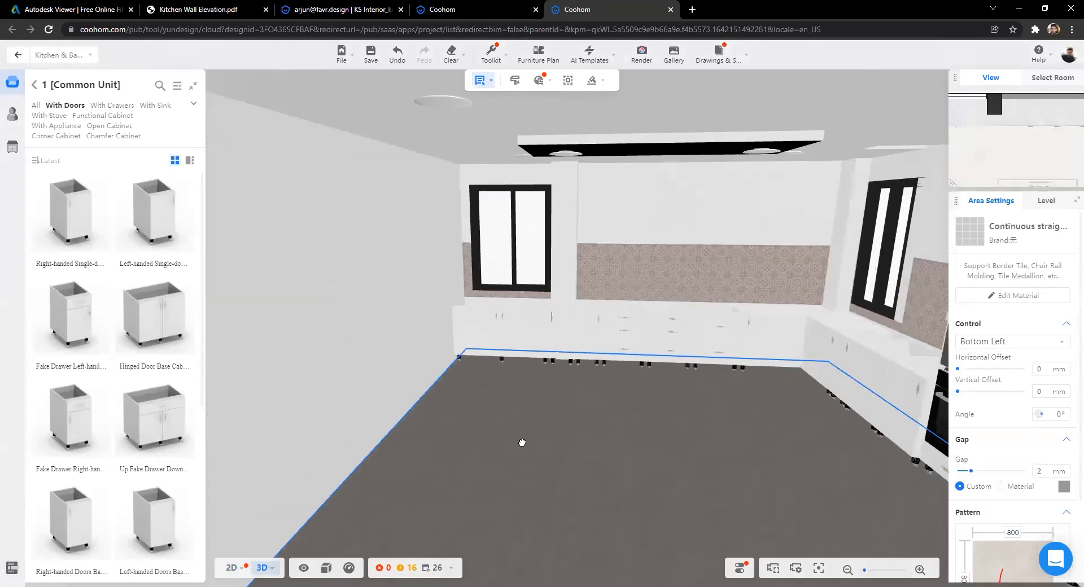
pyautogui.press('Up')
pyautogui.press('Up')
pyautogui.press('Up')
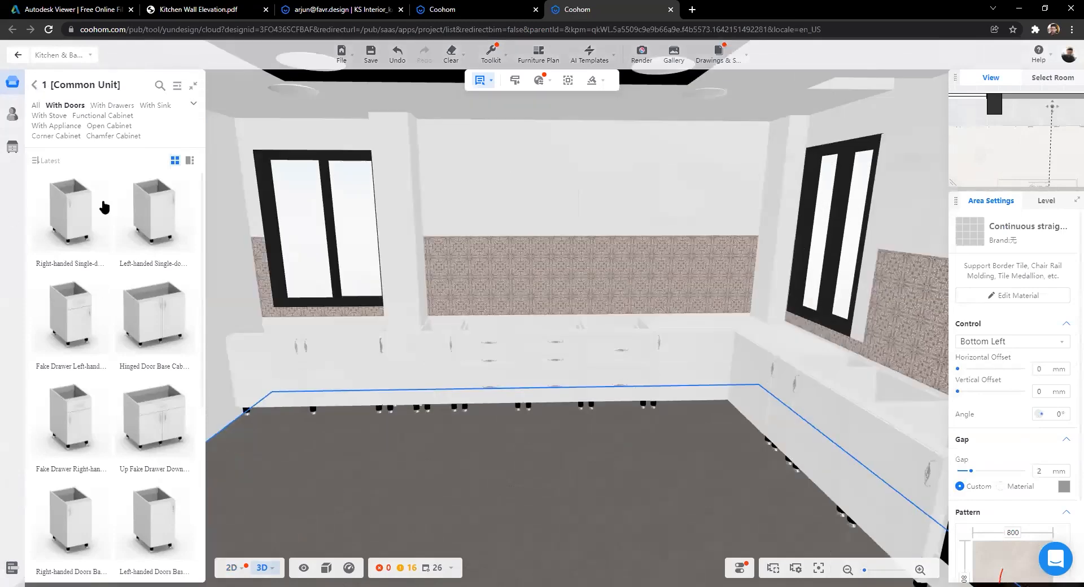
pyautogui.press('Escape')
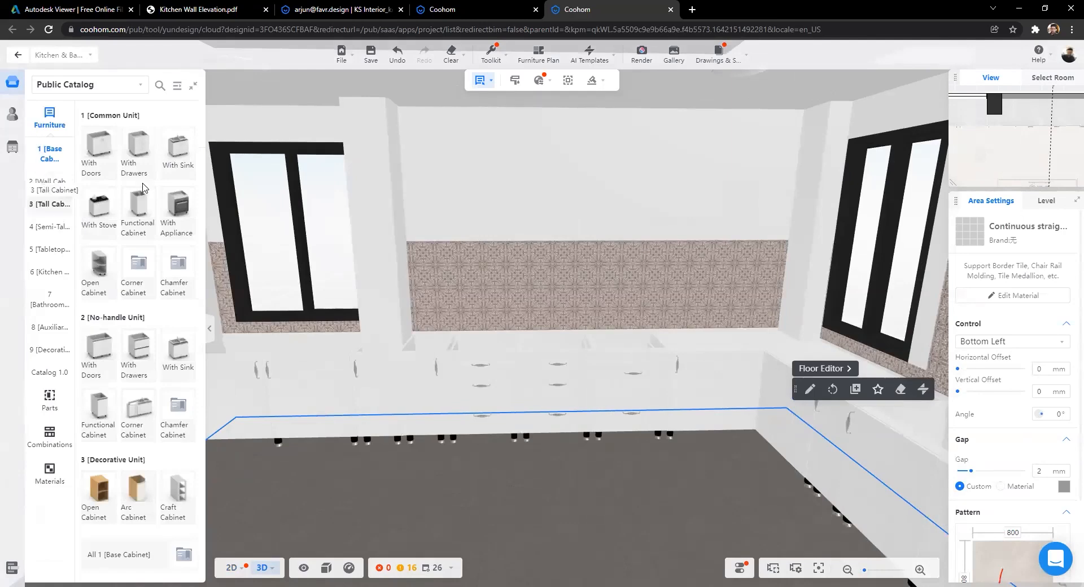
# Step: Hang an 800 mm Double Doors wall cabinet at 1550 mm on the tiled wall
pyautogui.click(48, 183)
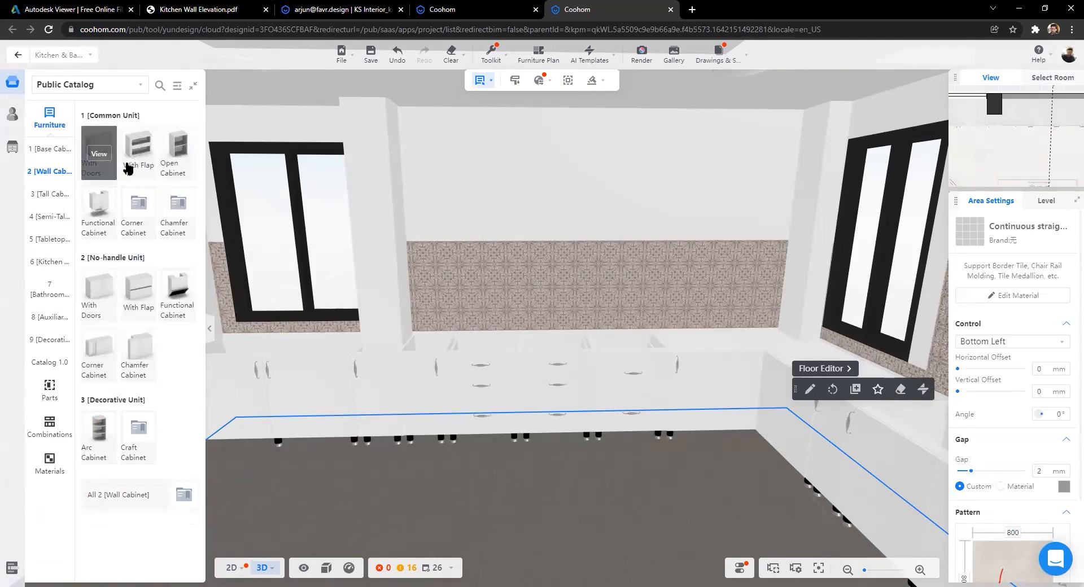
pyautogui.click(179, 156)
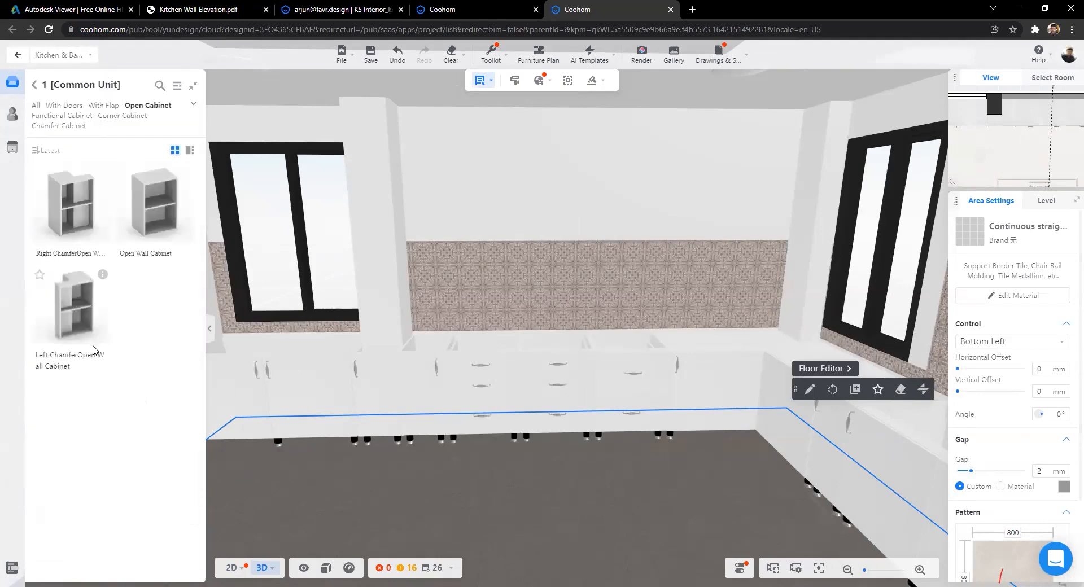
pyautogui.click(35, 86)
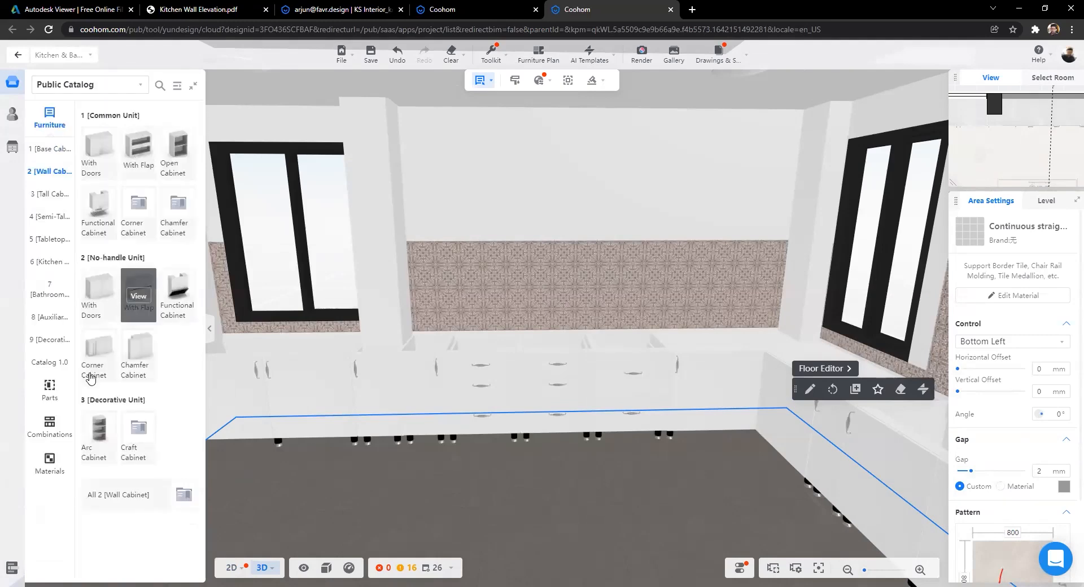
pyautogui.click(98, 155)
pyautogui.click(508, 235)
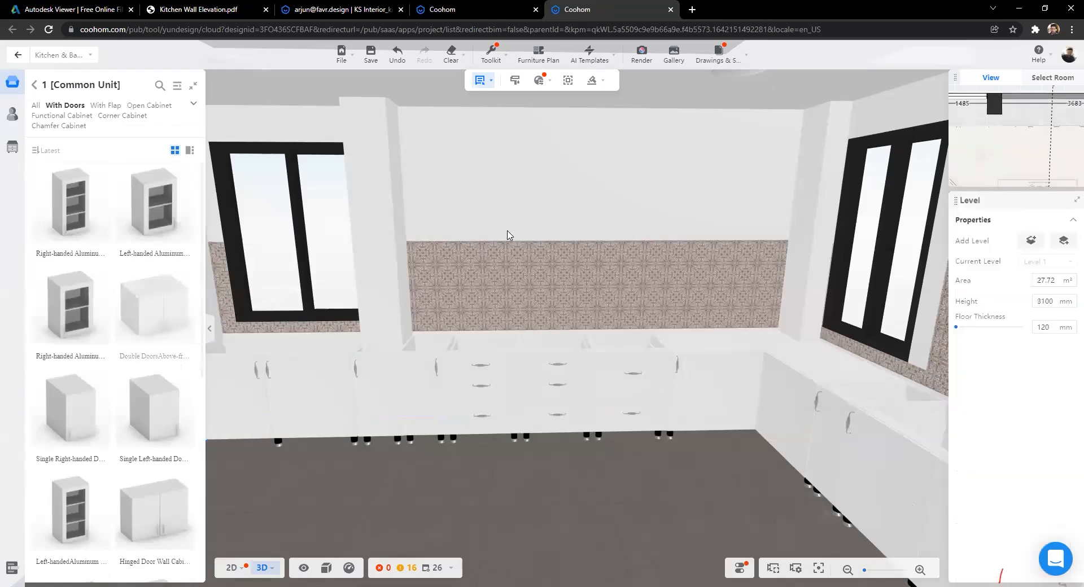
pyautogui.click(426, 233)
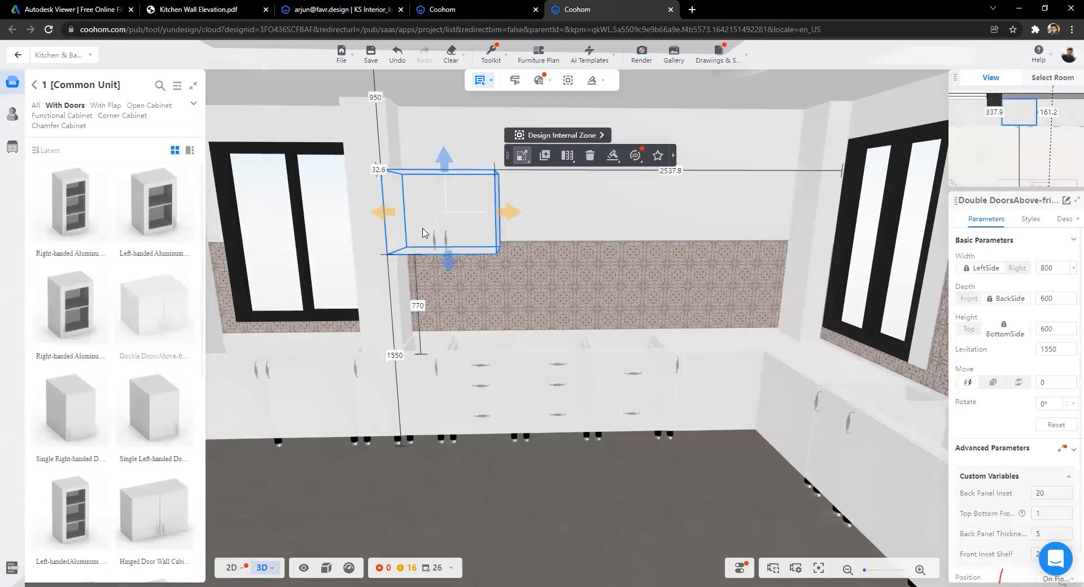
# Step: View the kitchen from above and bring up the floor plan and wall elevation drawings
pyautogui.scroll(-3, 564, 418)
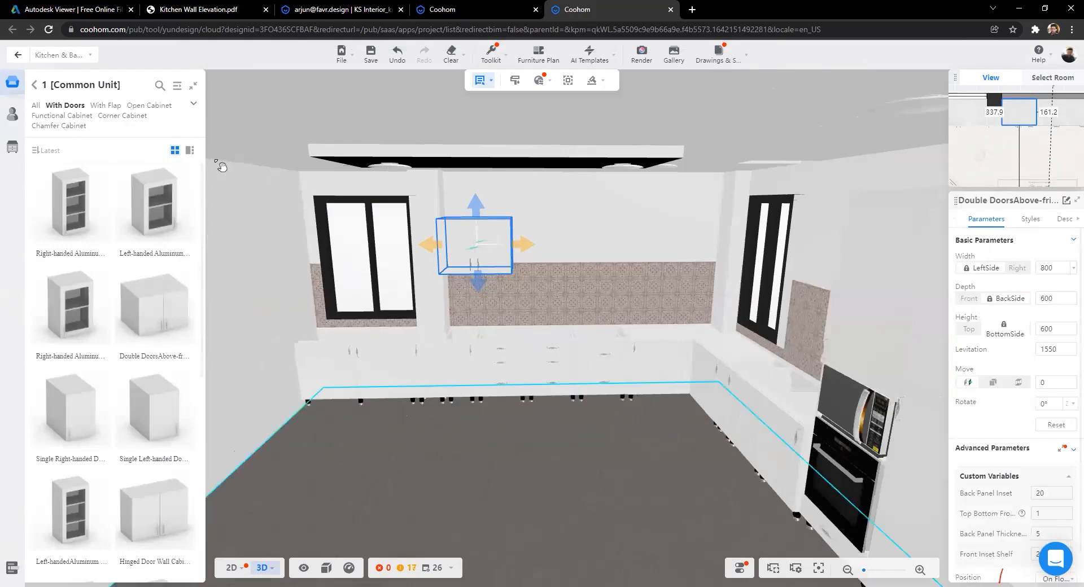
pyautogui.moveTo(293, 335); pyautogui.dragTo(220, 9)
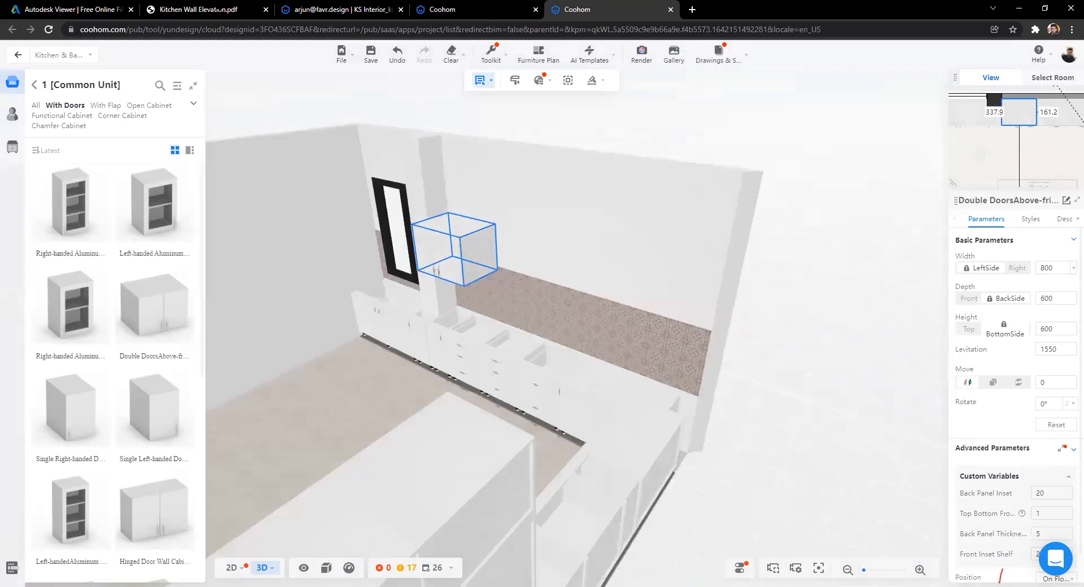
pyautogui.click(73, 9)
pyautogui.hotkey('ctrl', 'Tab')
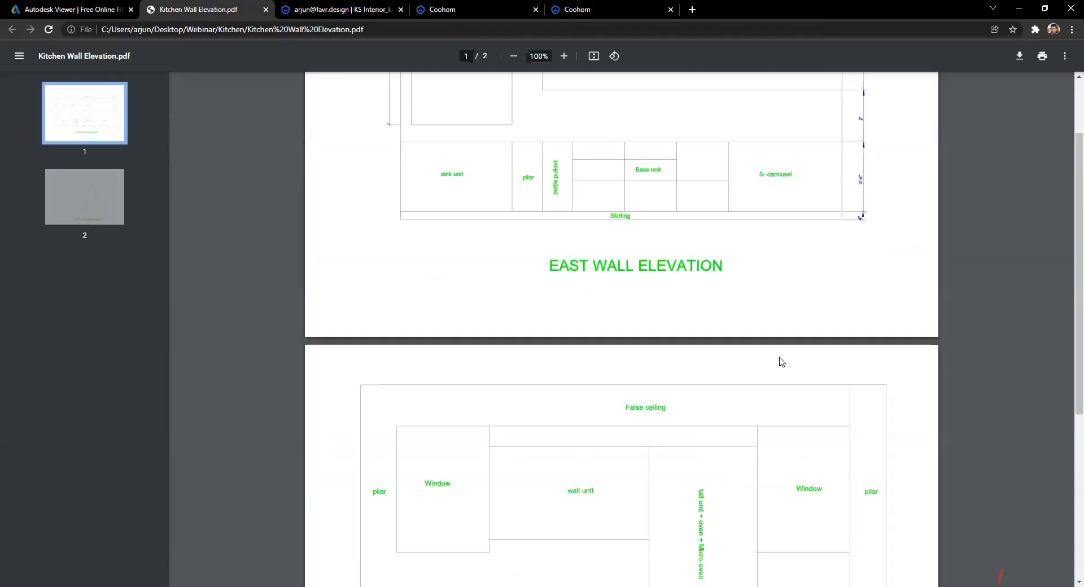
# Step: Scroll the wall elevation PDF, glance at the floor plan, and cycle back to the Coohom design
pyautogui.scroll(3, 614, 181)
pyautogui.hotkey('ctrl', 'shift', 'Tab')
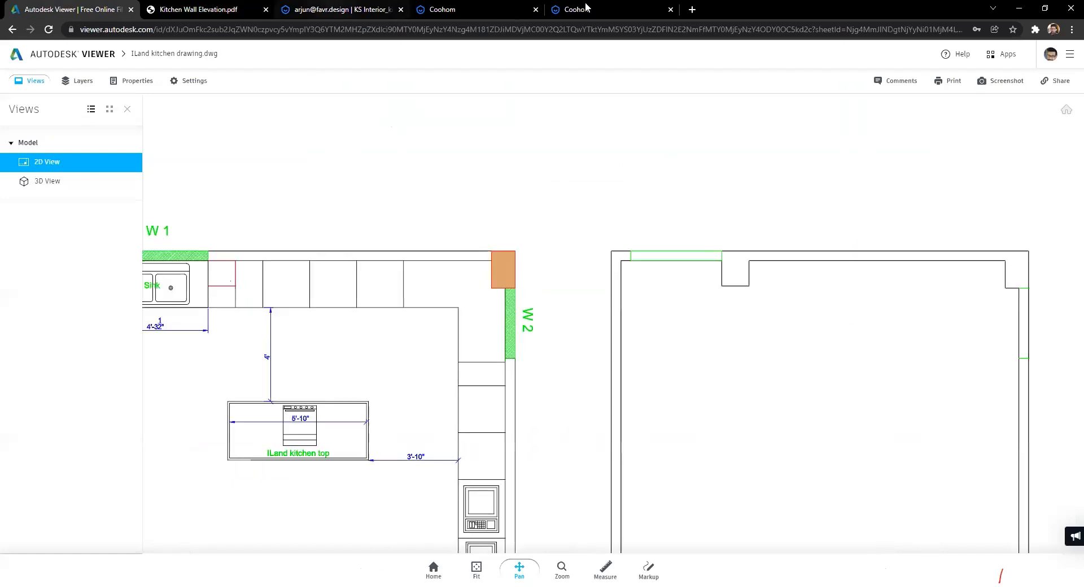
pyautogui.hotkey('ctrl', 'Tab')
pyautogui.hotkey('ctrl', 'Tab')
pyautogui.hotkey('ctrl', 'Tab')
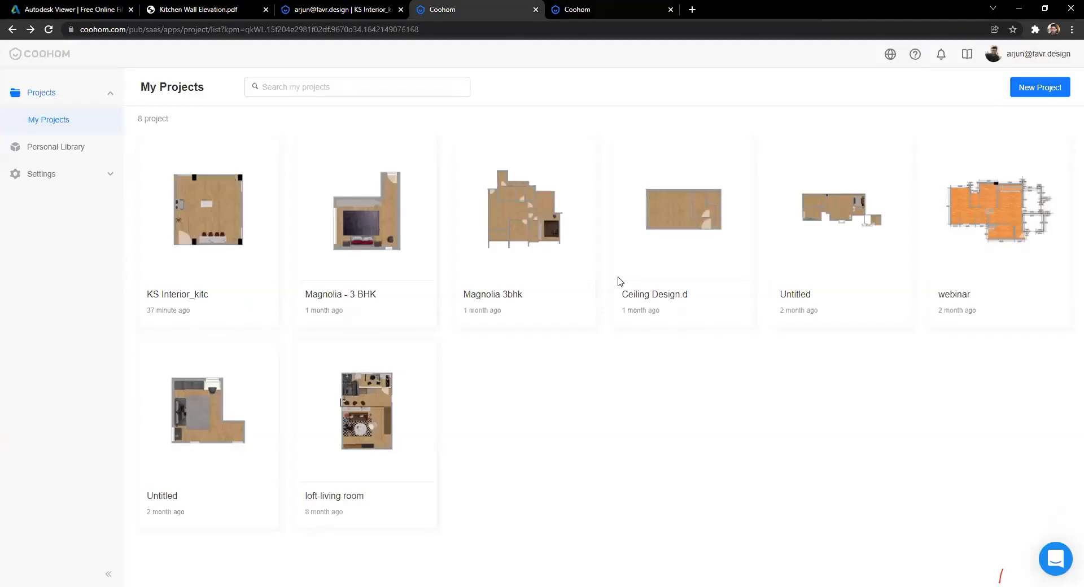
pyautogui.hotkey('ctrl', 'Tab')
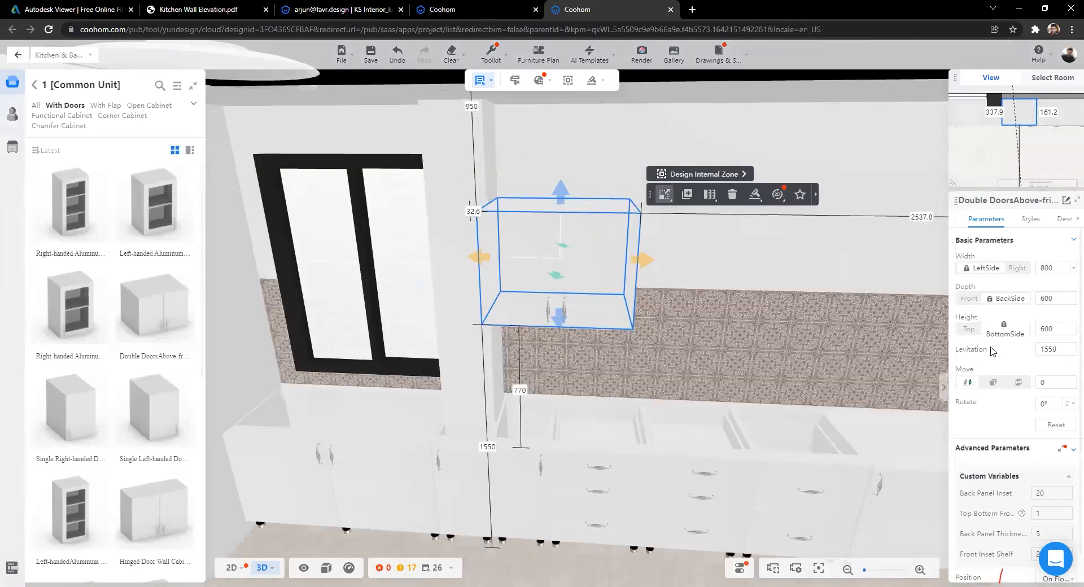
# Step: Edit the wall cabinet's height value and tilt the view down over the kitchen
pyautogui.press('Tab')
pyautogui.write('75')
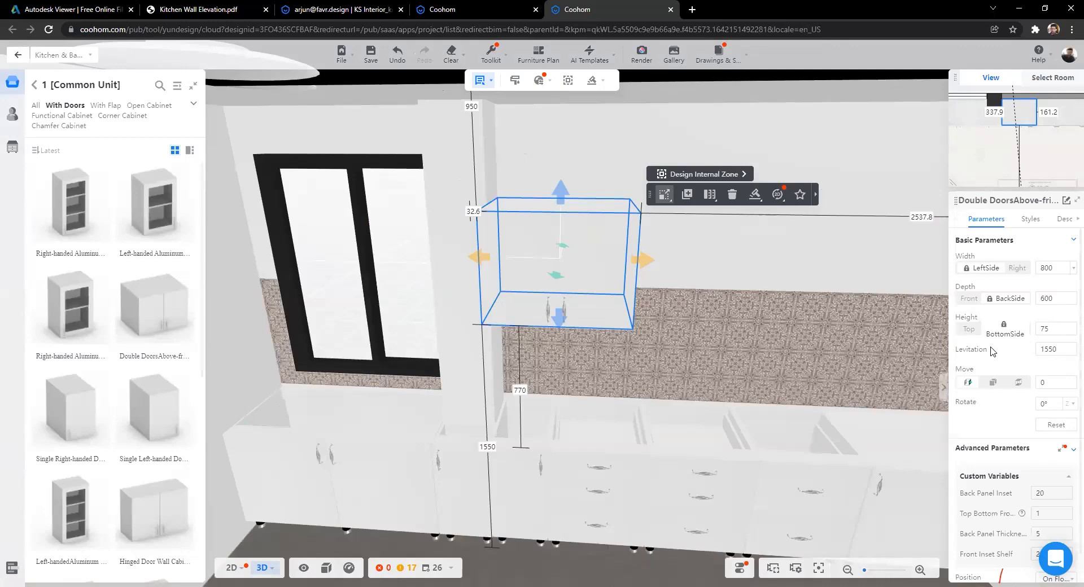
pyautogui.scroll(-5, 540, 392)
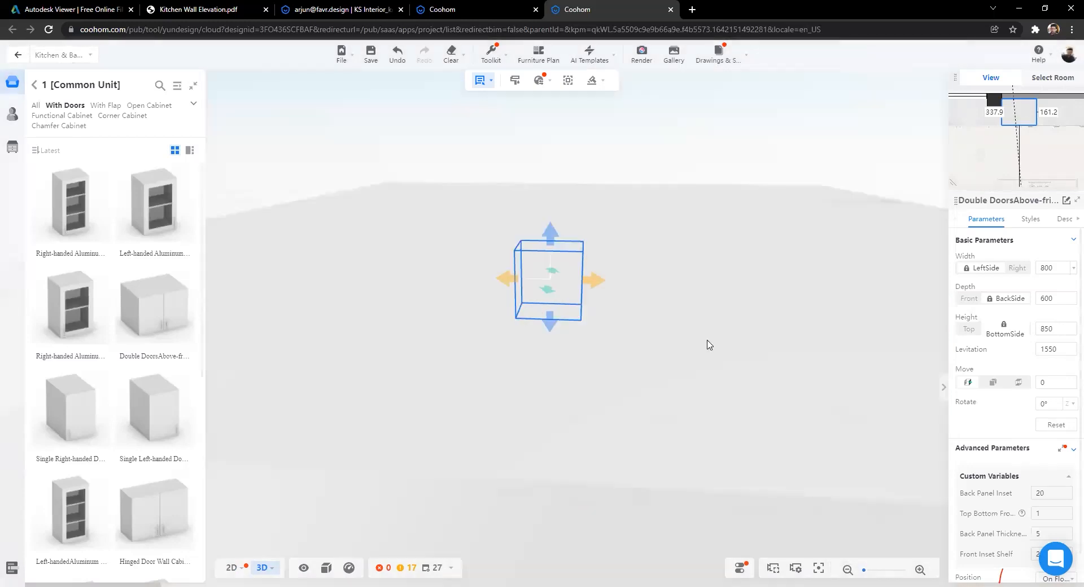
pyautogui.scroll(5, 636, 333)
pyautogui.moveTo(677, 429); pyautogui.dragTo(655, 429, button='right')
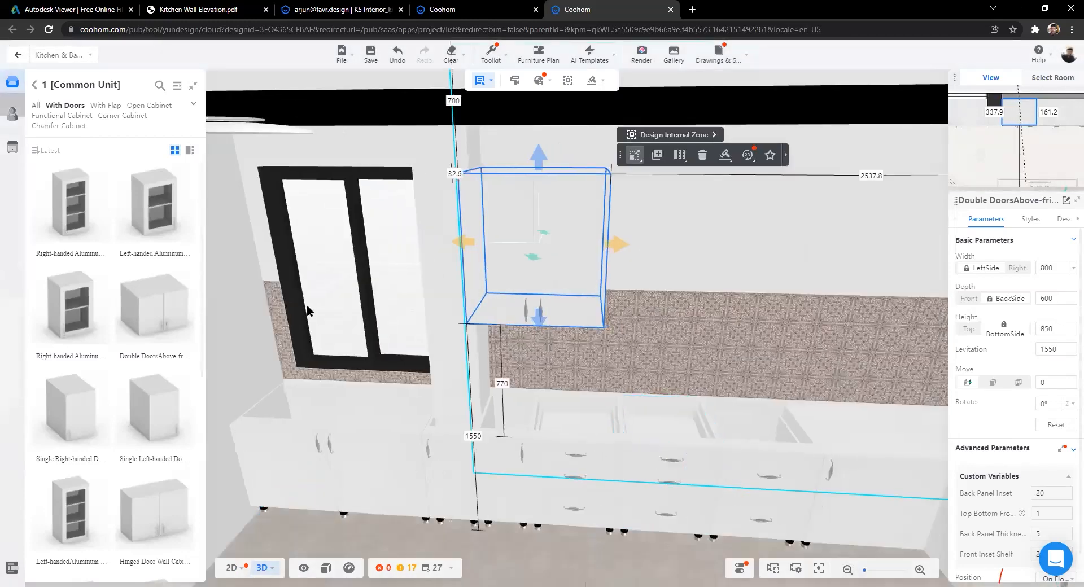
pyautogui.scroll(-1, 307, 309)
pyautogui.moveTo(507, 359); pyautogui.dragTo(398, 303)
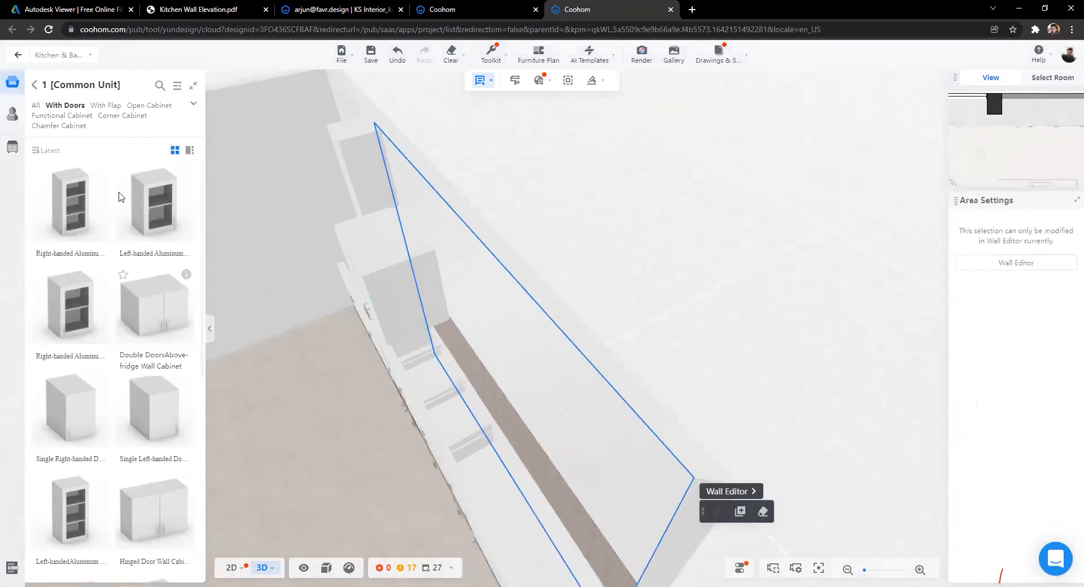
pyautogui.scroll(-6, 151, 316)
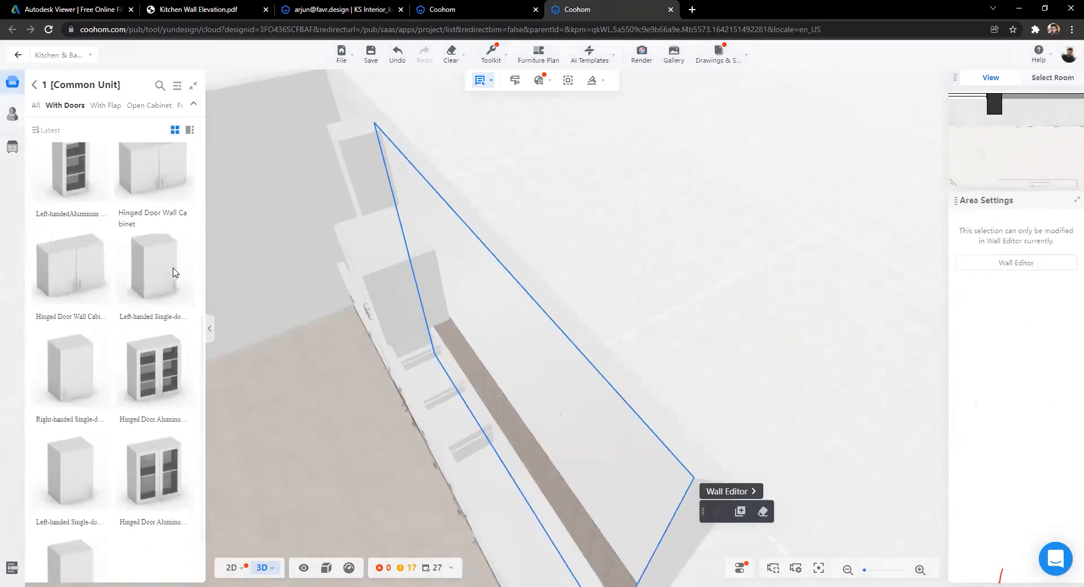
# Step: Replace the above-fridge wall unit with an 850 mm tall hinged-door wall cabinet
pyautogui.click(491, 282)
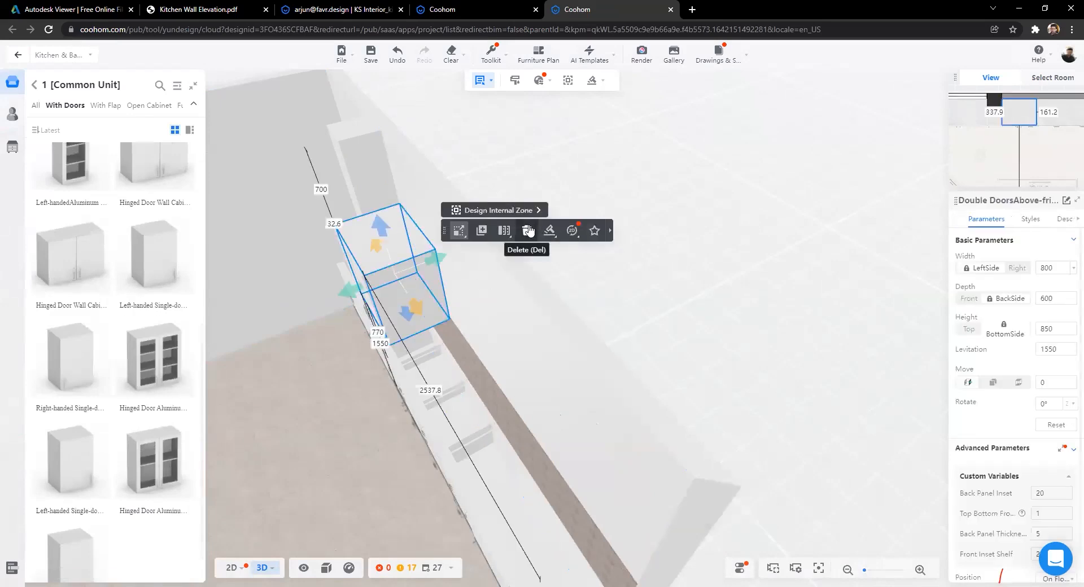
pyautogui.click(528, 231)
pyautogui.hotkey('ctrl', 'z')
pyautogui.moveTo(449, 285); pyautogui.dragTo(434, 231)
pyautogui.moveTo(349, 472); pyautogui.dragTo(287, 457)
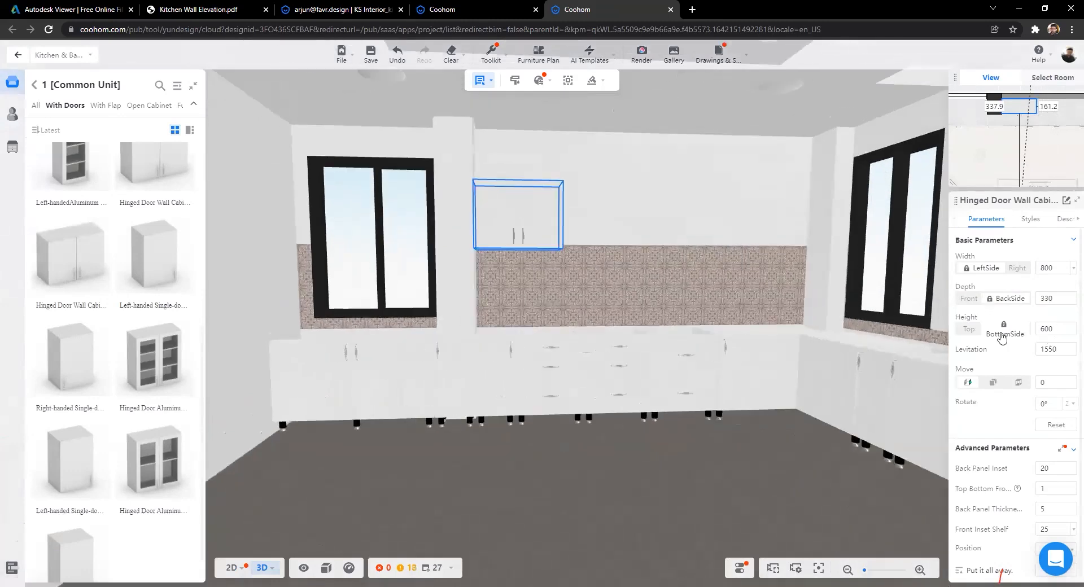
pyautogui.moveTo(694, 294); pyautogui.dragTo(668, 369)
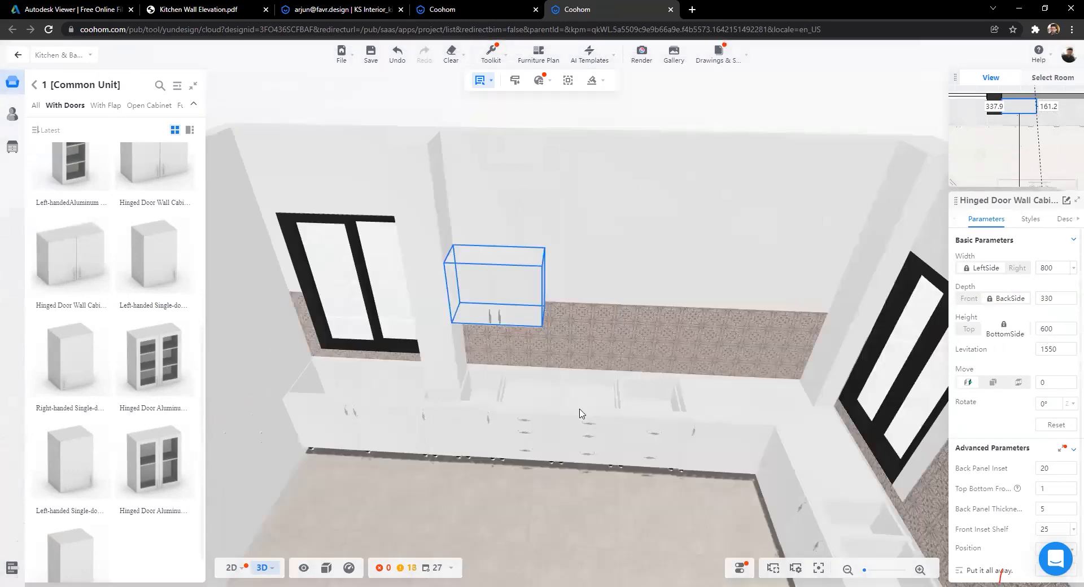
pyautogui.write('50')
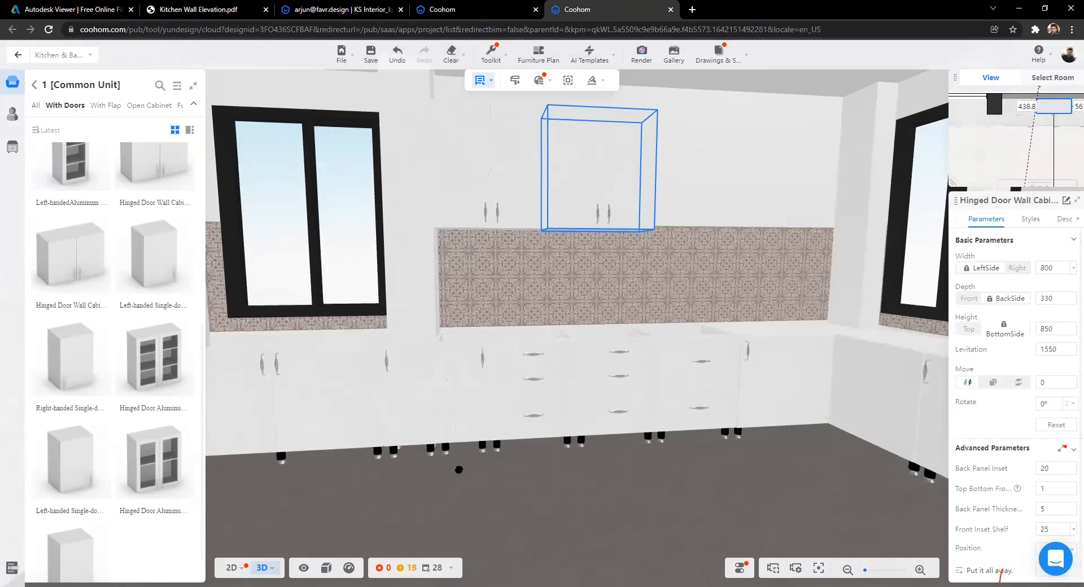
# Step: Orbit the kitchen from higher angles to review the new wall cabinet, then open the elevation drawing
pyautogui.moveTo(458, 469); pyautogui.dragTo(602, 366)
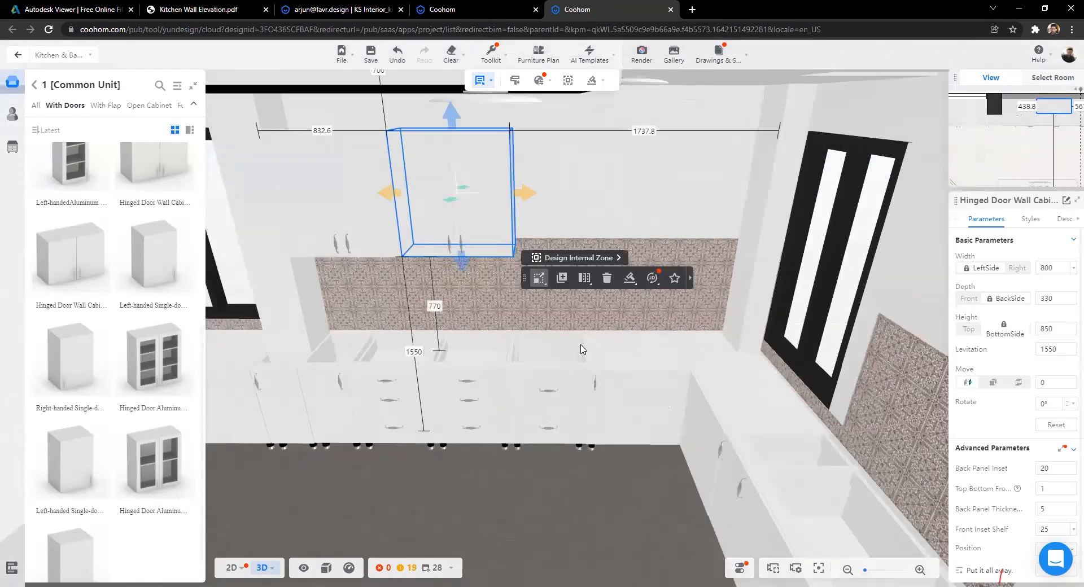
pyautogui.moveTo(489, 501); pyautogui.dragTo(98, 273)
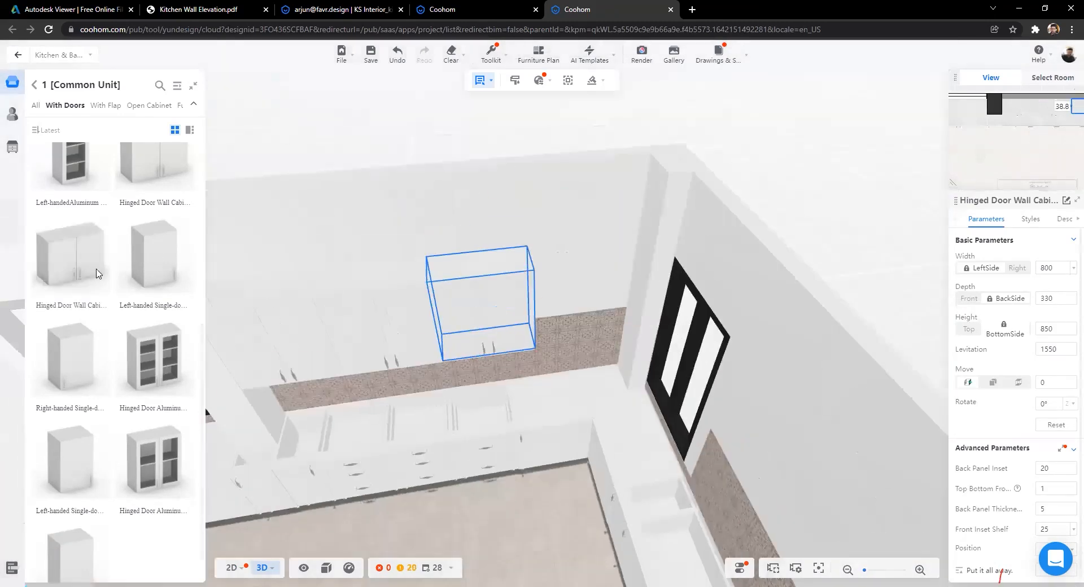
pyautogui.click(400, 124)
pyautogui.moveTo(401, 124); pyautogui.dragTo(310, 150)
pyautogui.hotkey('ctrl', '2')
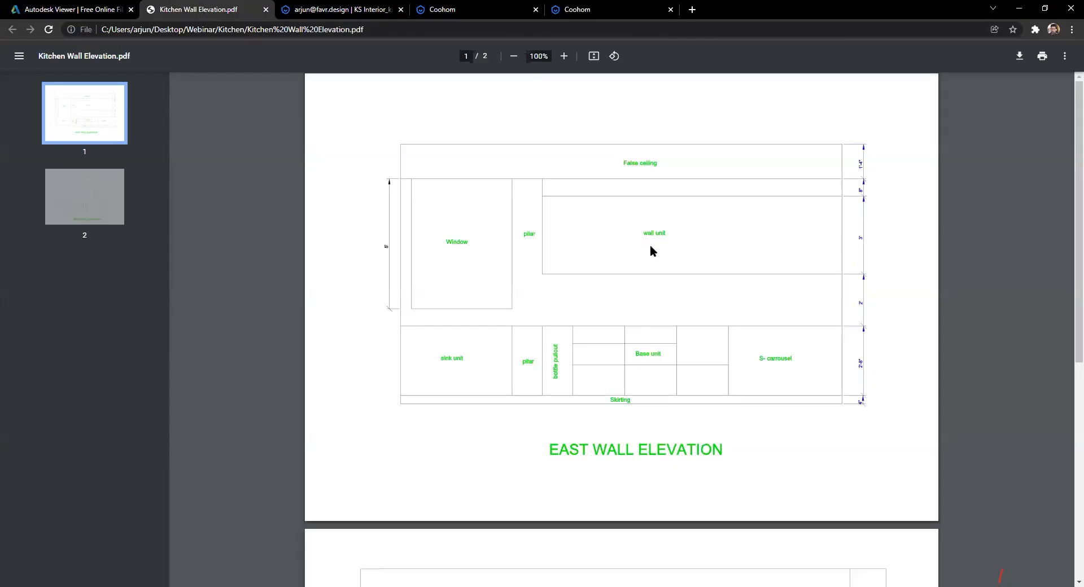
# Step: Scroll to the South Wall Elevation page, glance at the panorama, and return to the Coohom editor
pyautogui.scroll(-1, 479, 265)
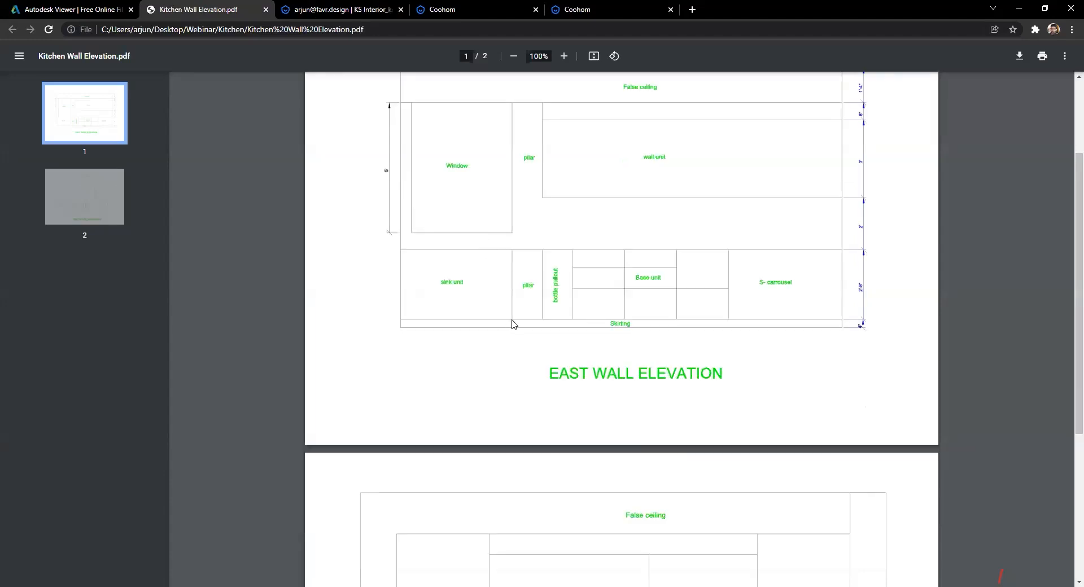
pyautogui.scroll(-4, 530, 338)
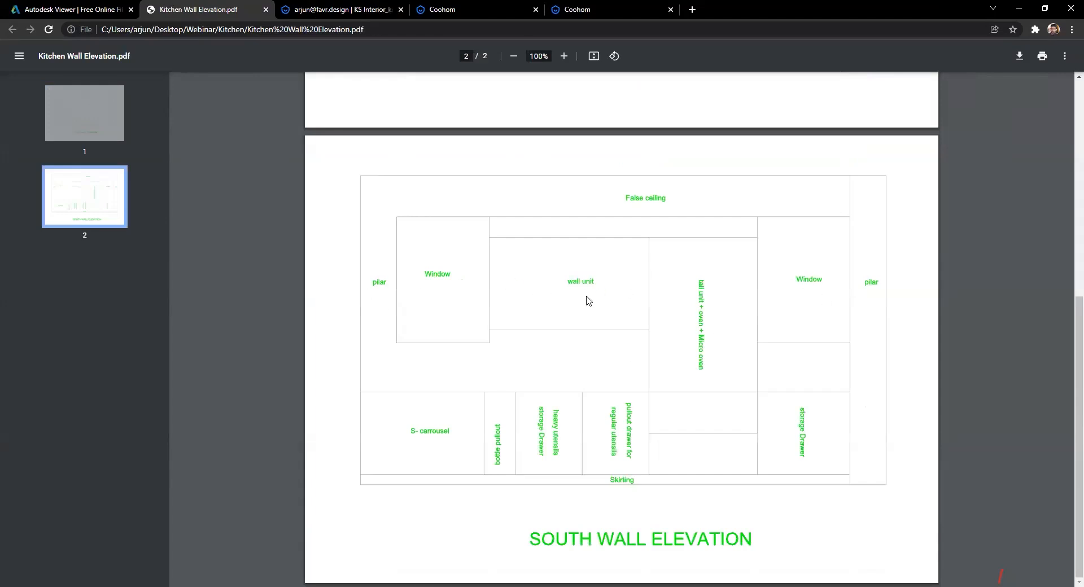
pyautogui.click(390, 9)
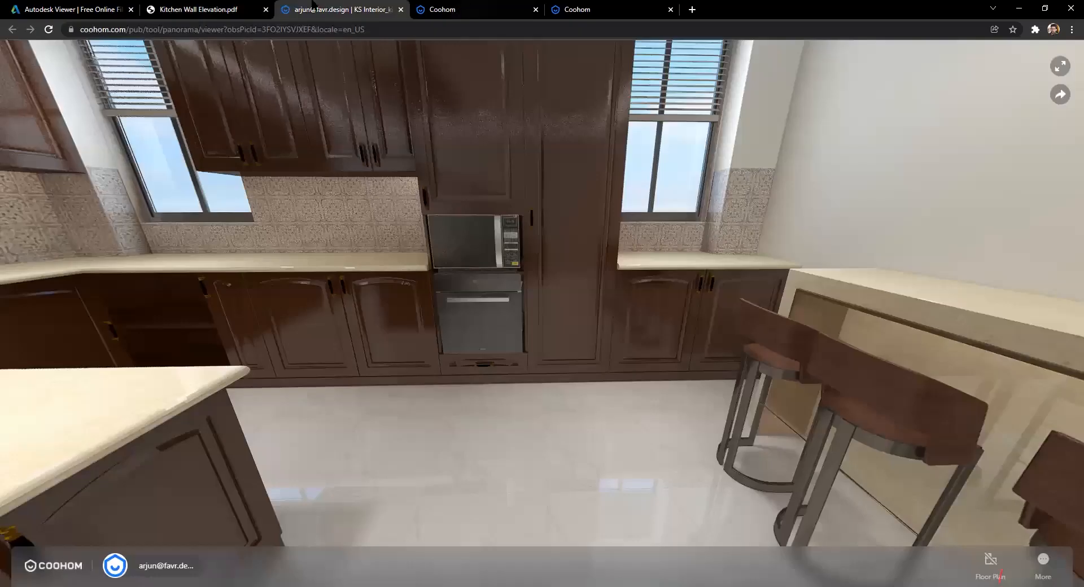
pyautogui.click(474, 10)
pyautogui.hotkey('ctrl', 'Tab')
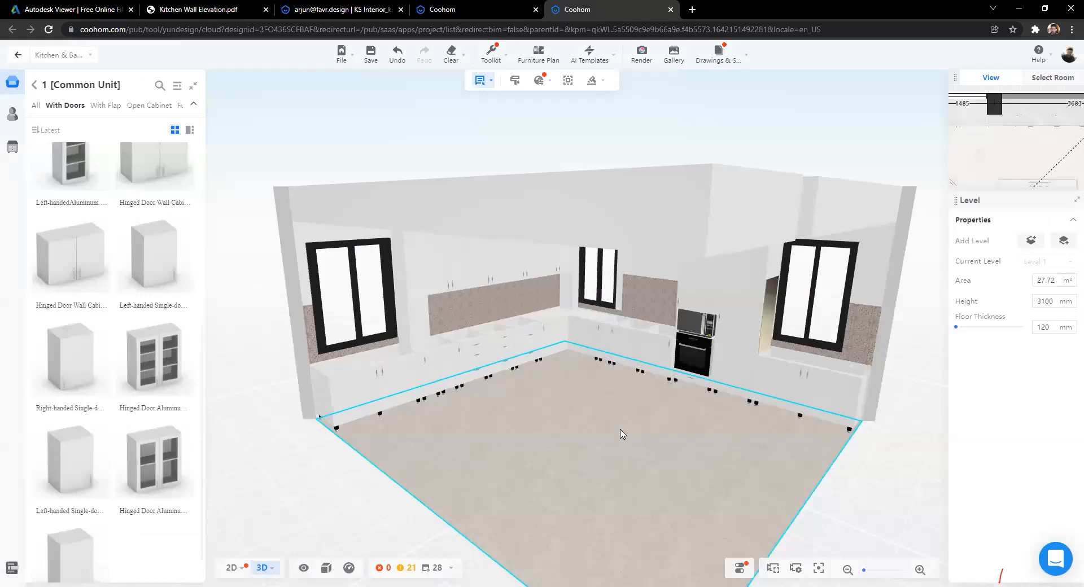
# Step: Duplicate a hinged-door wall cabinet to add another one above the back counter
pyautogui.scroll(5, 285, 287)
pyautogui.scroll(1, 119, 232)
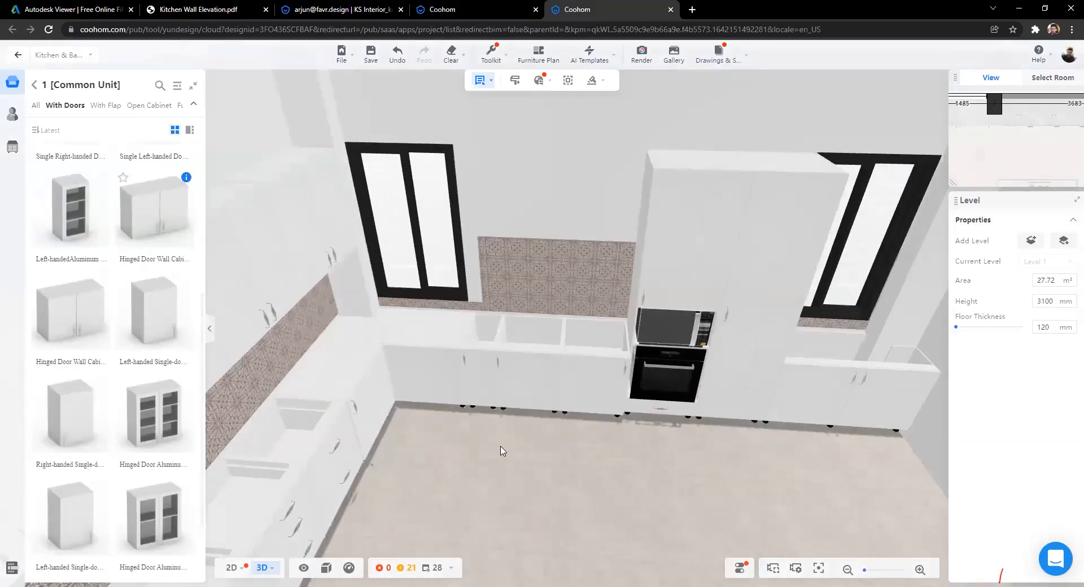
pyautogui.scroll(-3, 367, 302)
pyautogui.click(451, 260)
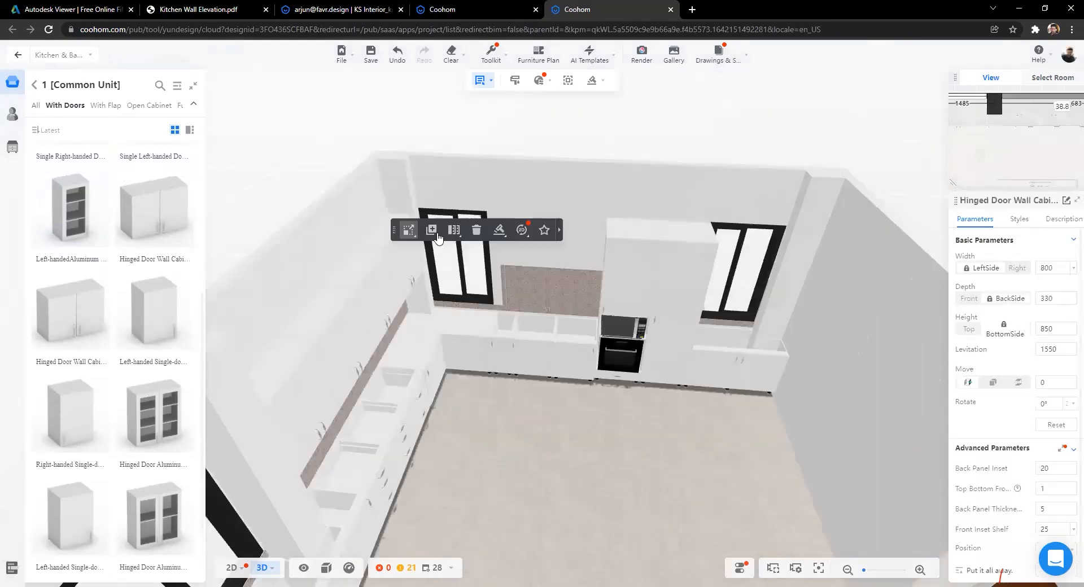
pyautogui.click(437, 237)
pyautogui.click(593, 247)
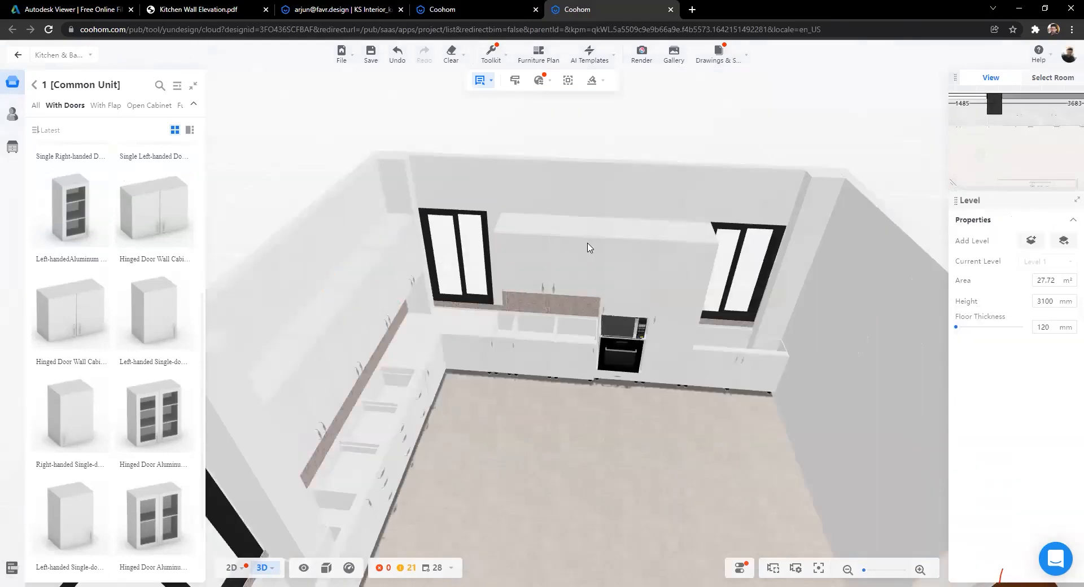
# Step: Drag the new wall cabinet's depth shallower and open its Depth value for editing
pyautogui.moveTo(525, 505); pyautogui.dragTo(585, 287)
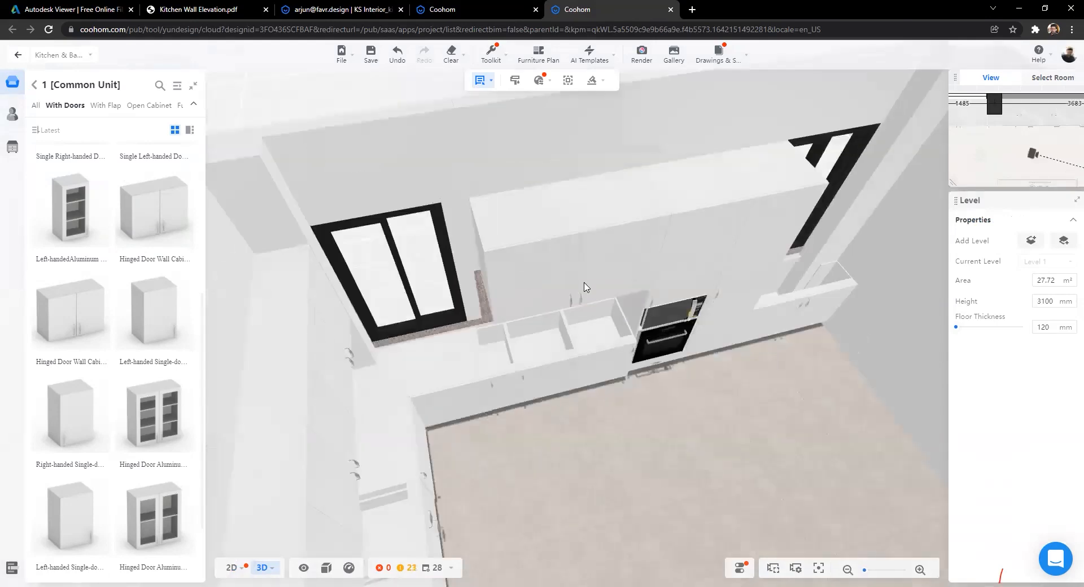
pyautogui.click(602, 318)
pyautogui.moveTo(582, 276)
pyautogui.mouseDown()
pyautogui.moveTo(570, 256)
pyautogui.moveTo(571, 266)
pyautogui.mouseUp()
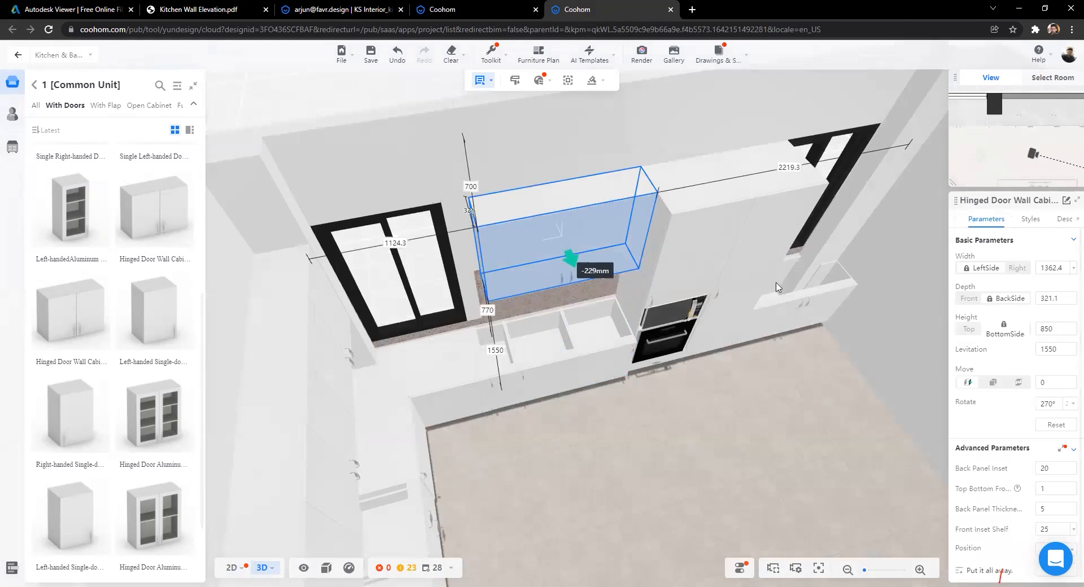
pyautogui.doubleClick(1063, 297)
# Step: Set the new wall cabinet's depth to 350 mm and deselect it
pyautogui.write('350')
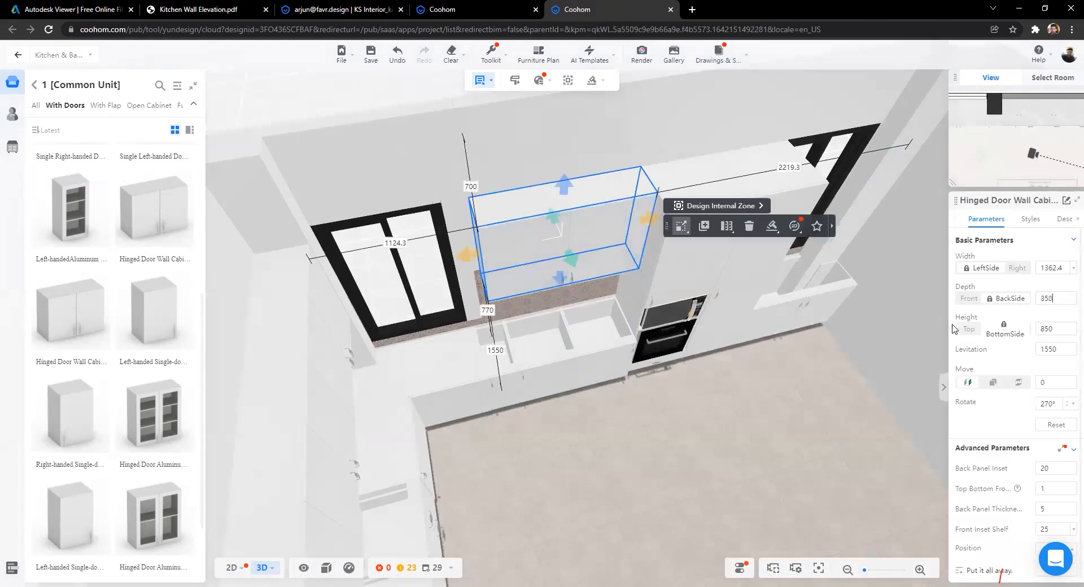
pyautogui.press('Return')
pyautogui.moveTo(875, 350); pyautogui.dragTo(644, 344)
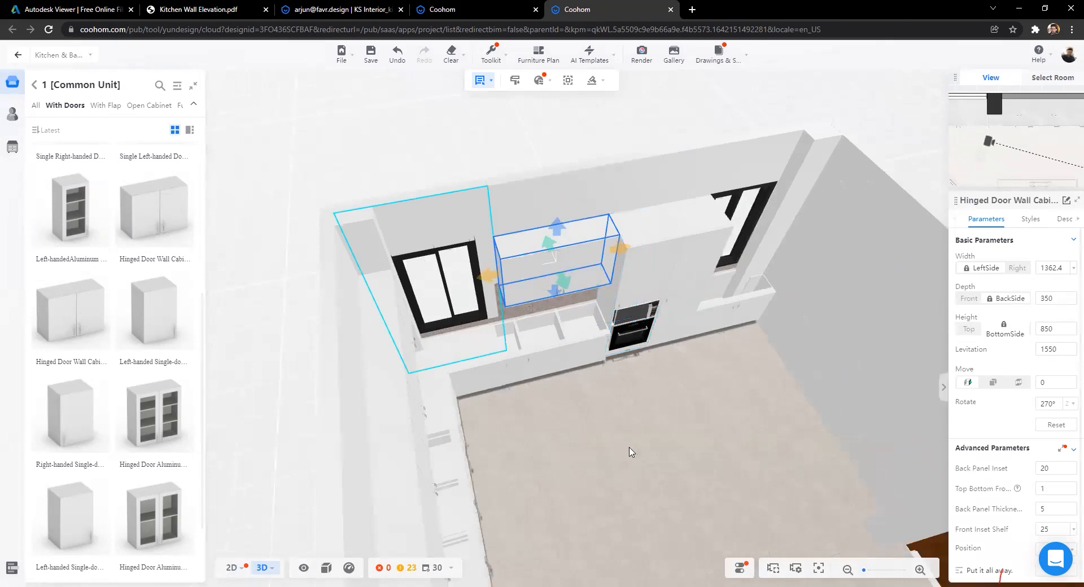
pyautogui.click(526, 396)
pyautogui.scroll(5, 460, 387)
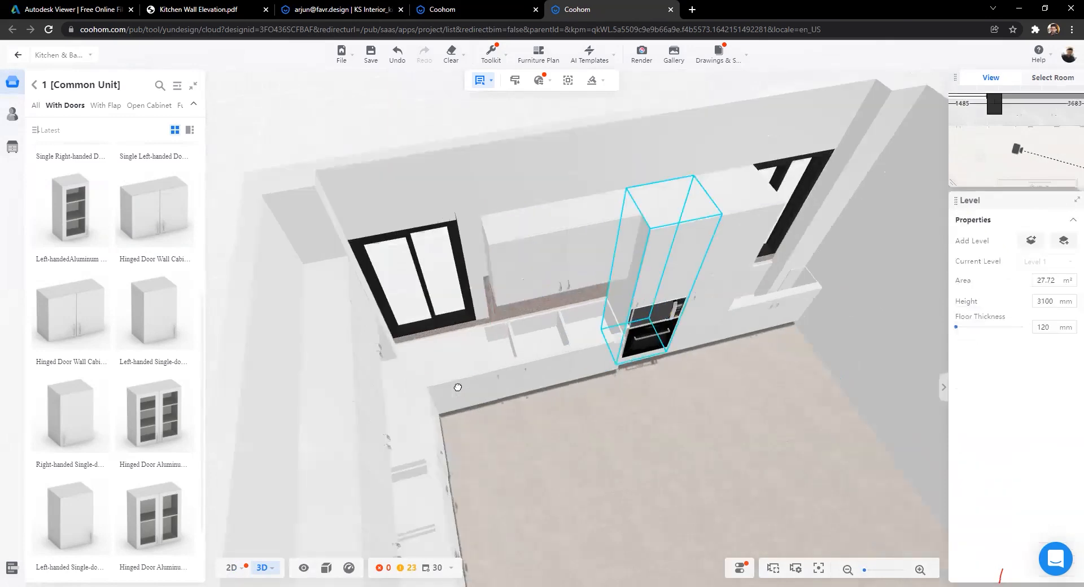
# Step: Orbit the room to face the window wall, then switch to the 2D floor plan
pyautogui.moveTo(398, 387); pyautogui.dragTo(426, 430)
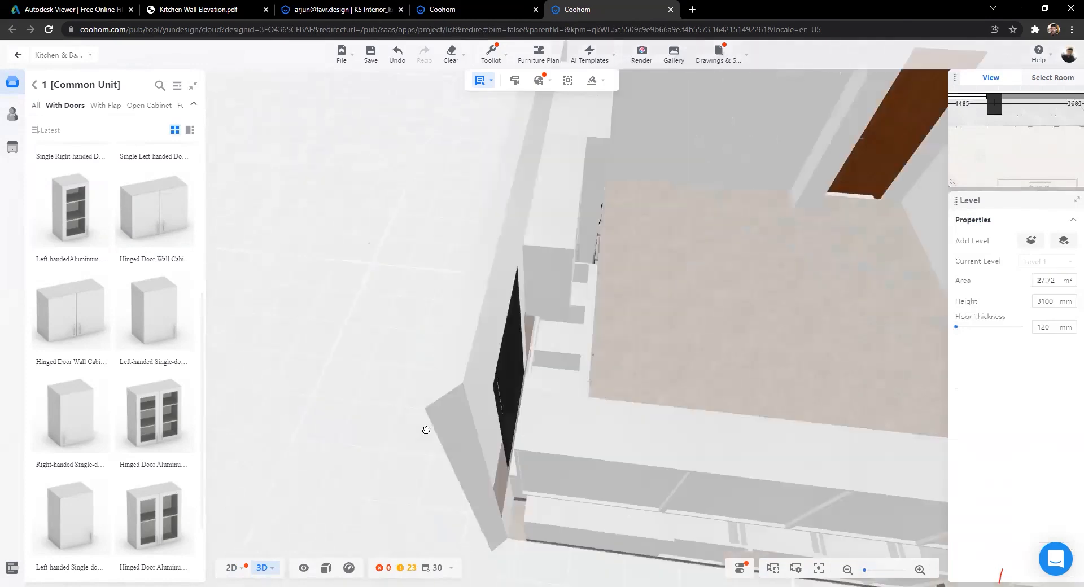
pyautogui.moveTo(355, 438); pyautogui.dragTo(480, 403)
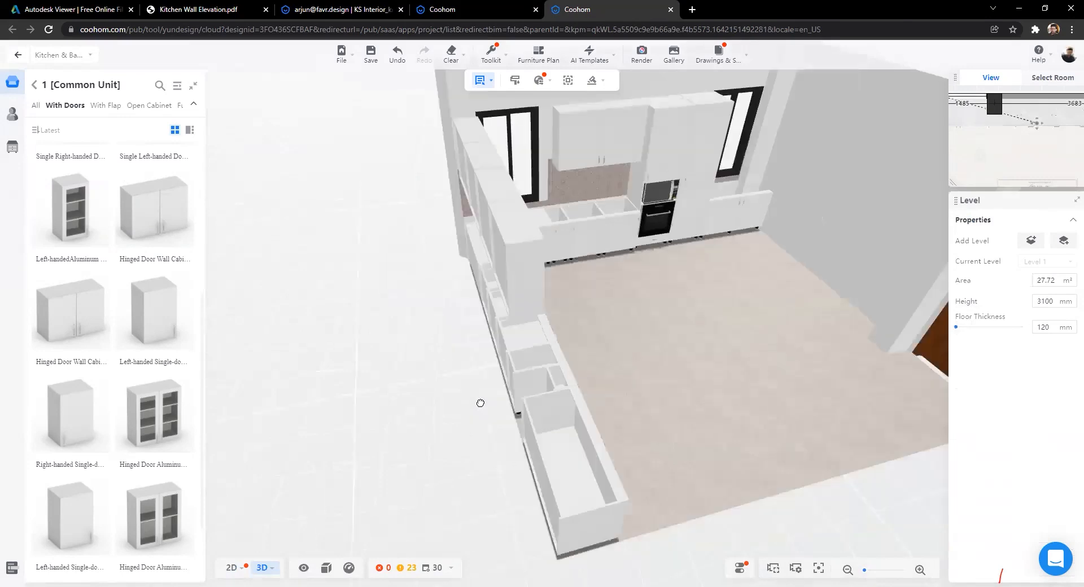
pyautogui.moveTo(376, 415); pyautogui.dragTo(557, 325)
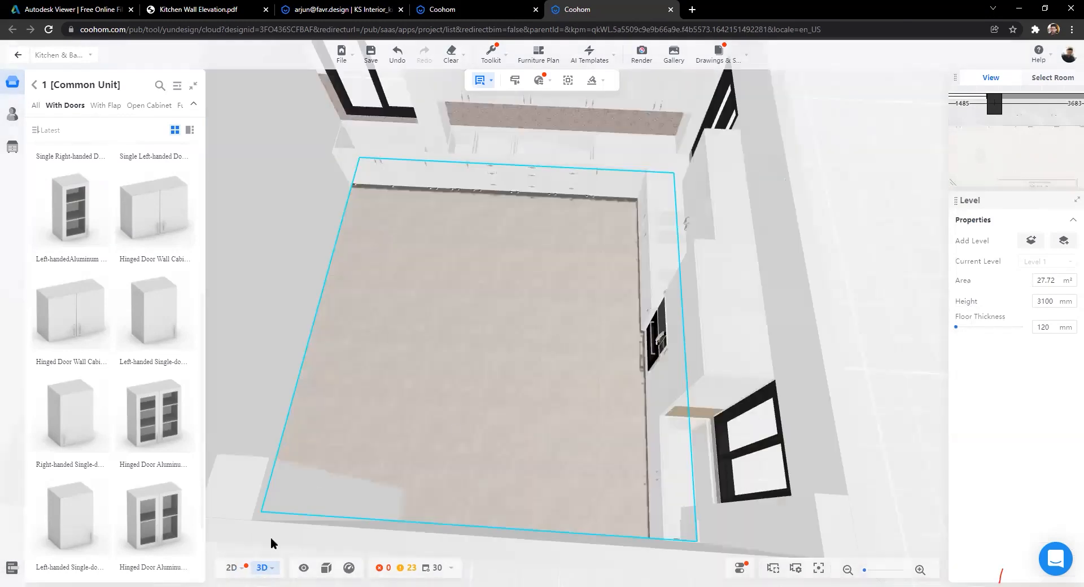
pyautogui.click(234, 568)
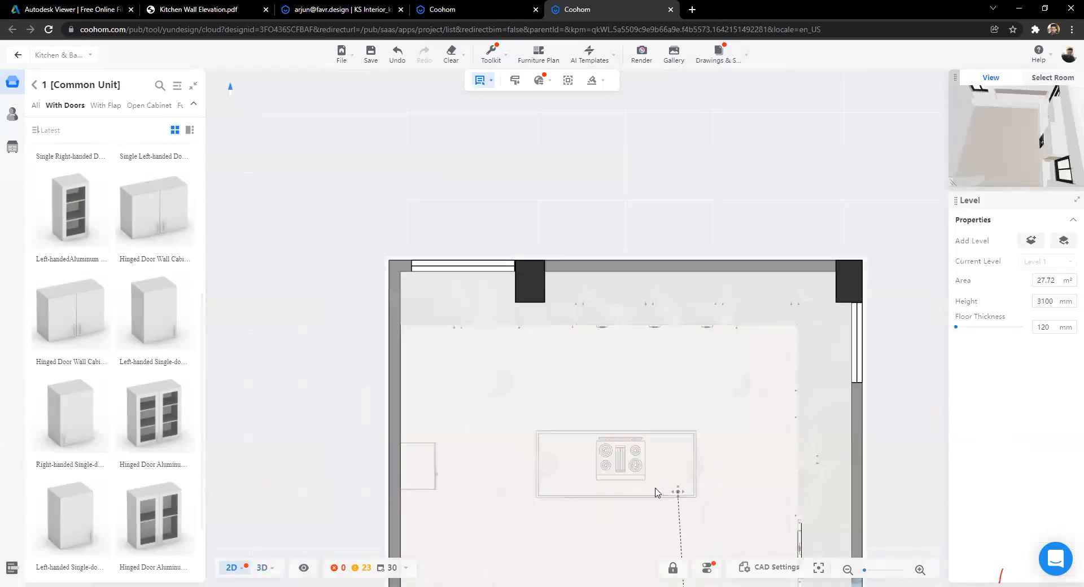
# Step: Place a hinged-door base cabinet on the island and deepen it to about 680 mm
pyautogui.scroll(5, 520, 218)
pyautogui.scroll(-3, 632, 330)
pyautogui.moveTo(632, 329); pyautogui.dragTo(535, 253)
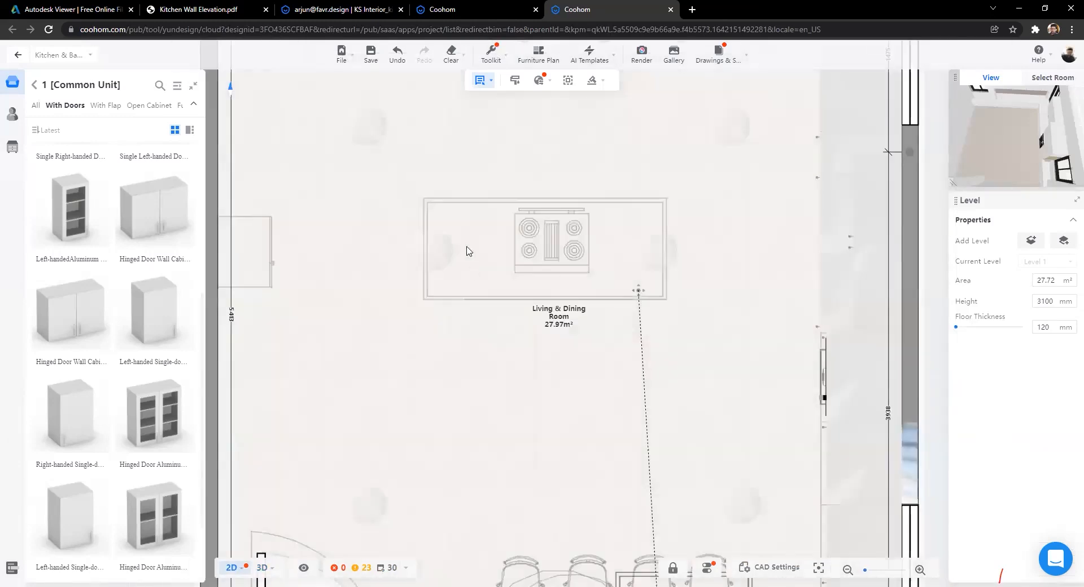
pyautogui.click(34, 86)
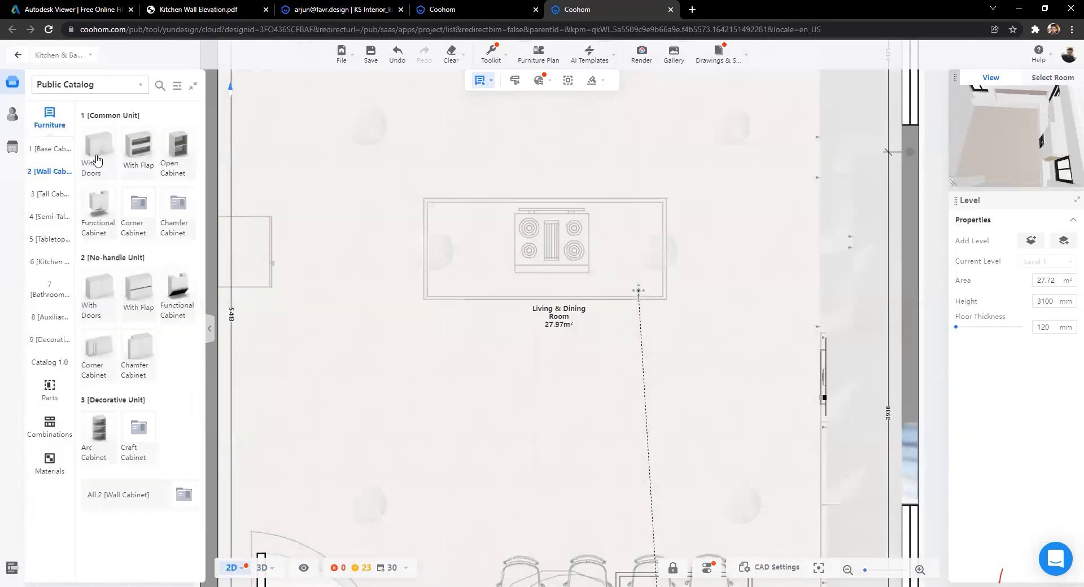
pyautogui.click(42, 151)
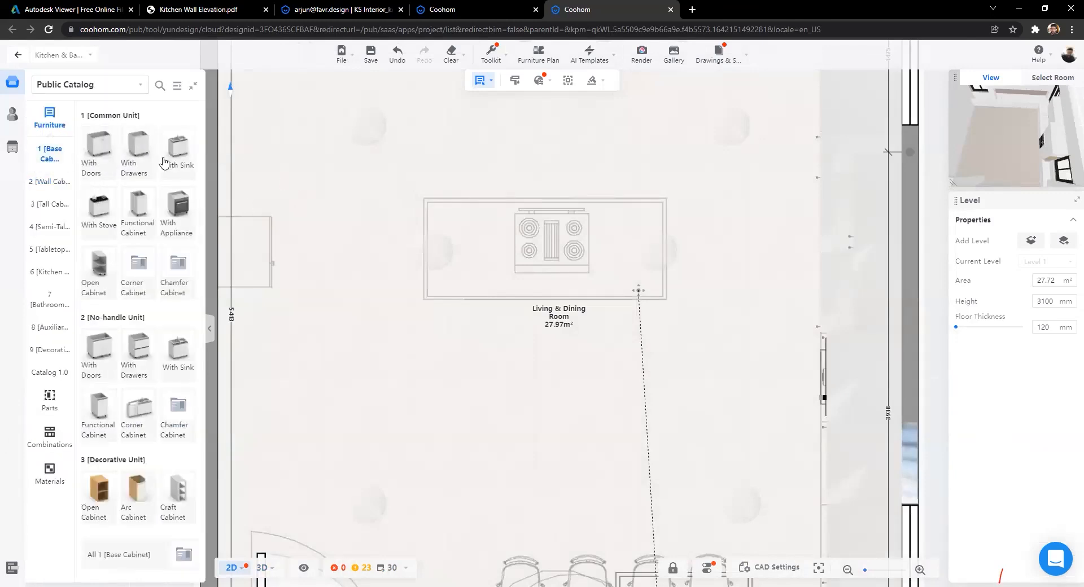
pyautogui.click(99, 154)
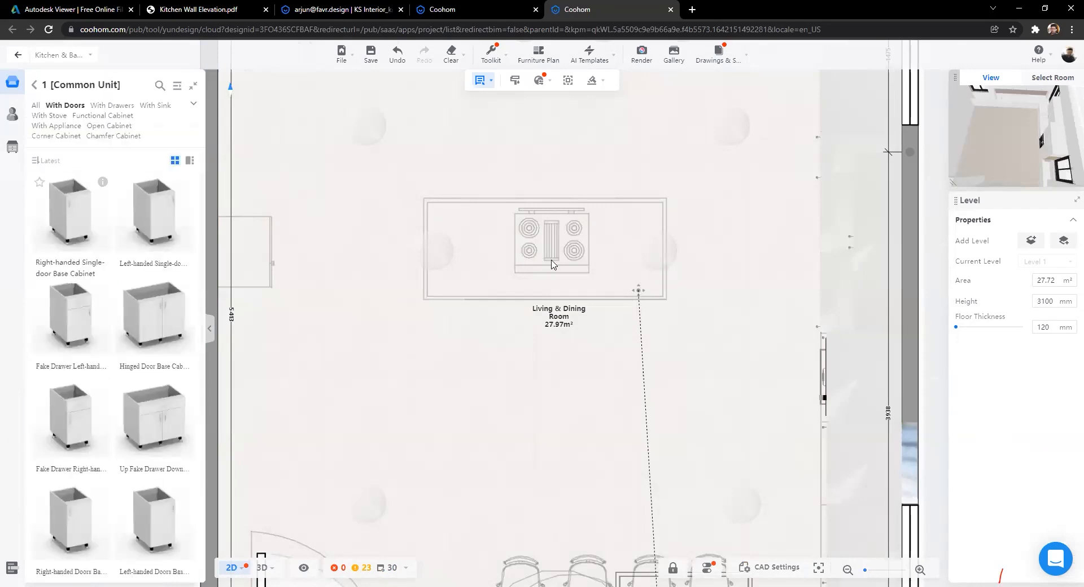
pyautogui.click(551, 241)
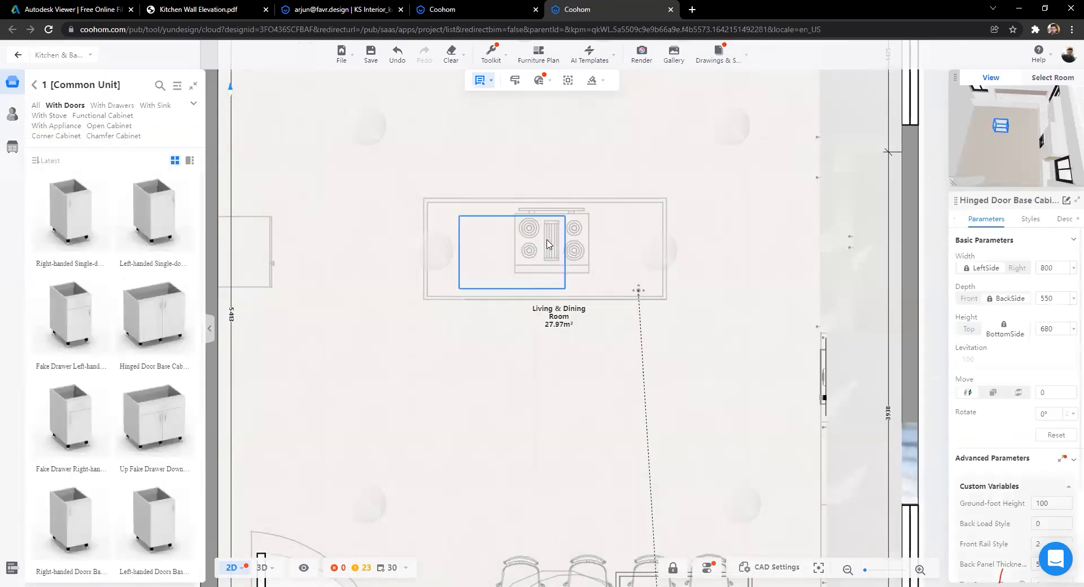
pyautogui.moveTo(545, 274); pyautogui.dragTo(541, 295)
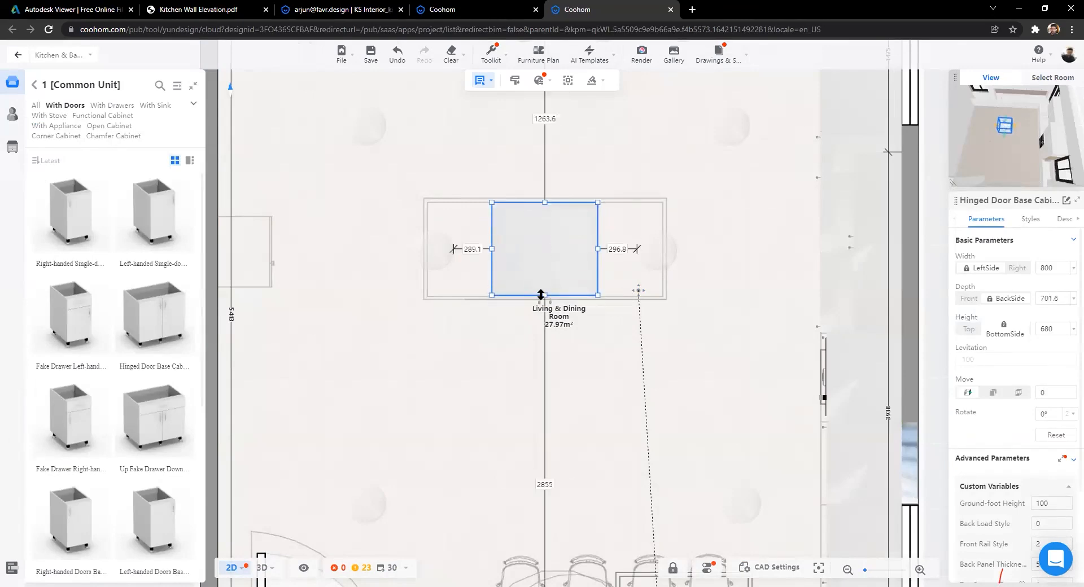
# Step: Add a single-door base cabinet to the left of it on the island
pyautogui.moveTo(208, 219); pyautogui.dragTo(488, 267)
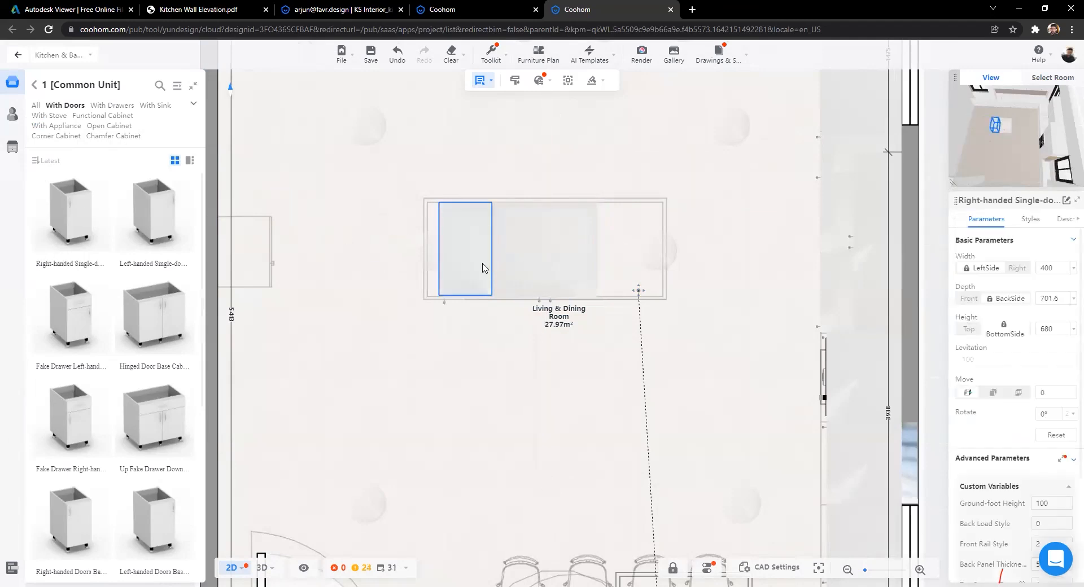
pyautogui.click(626, 246)
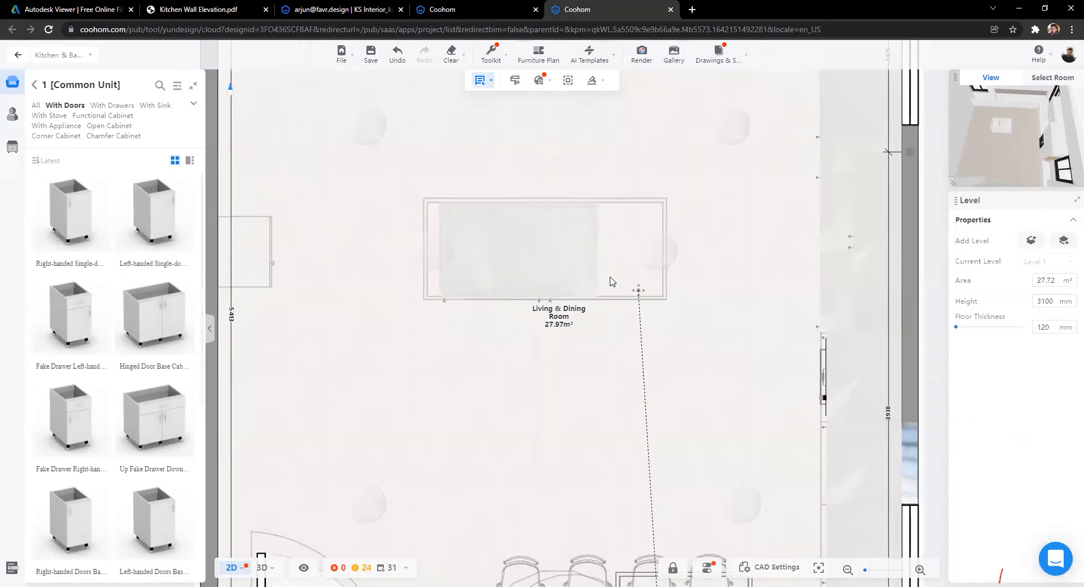
pyautogui.click(621, 248)
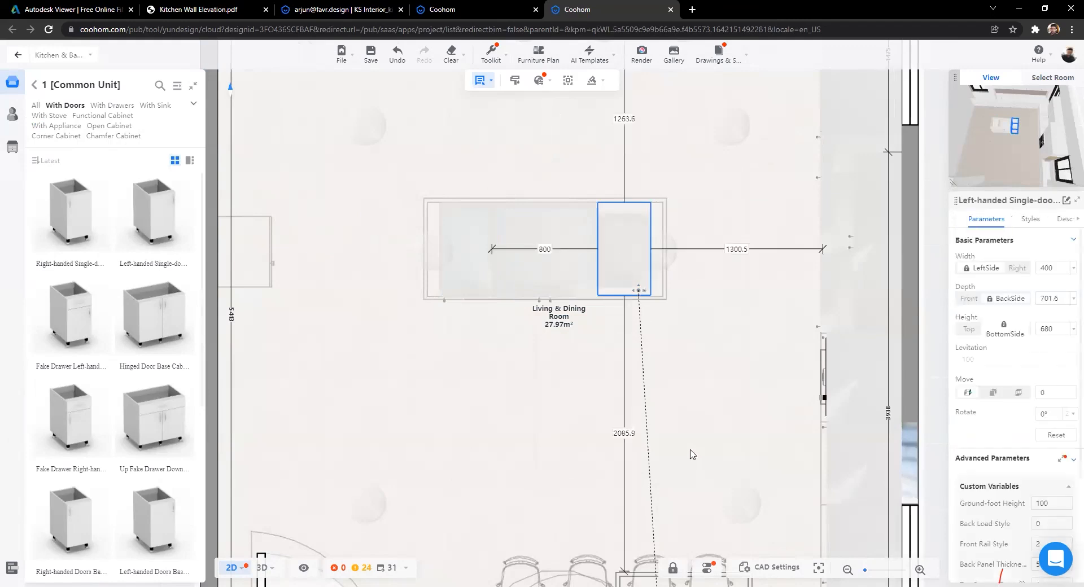
# Step: Widen the left island cabinet to 439 mm and the right to 492.8 mm, then view in 3D
pyautogui.scroll(2, 613, 303)
pyautogui.scroll(2, 359, 271)
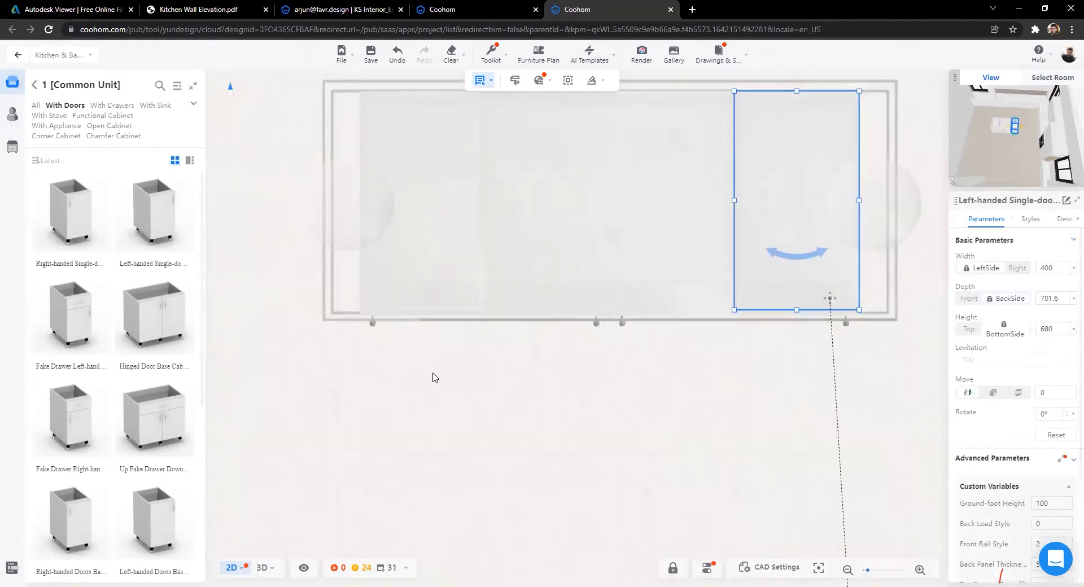
pyautogui.scroll(-2, 434, 377)
pyautogui.click(400, 278)
pyautogui.moveTo(386, 260); pyautogui.dragTo(368, 262)
pyautogui.click(679, 263)
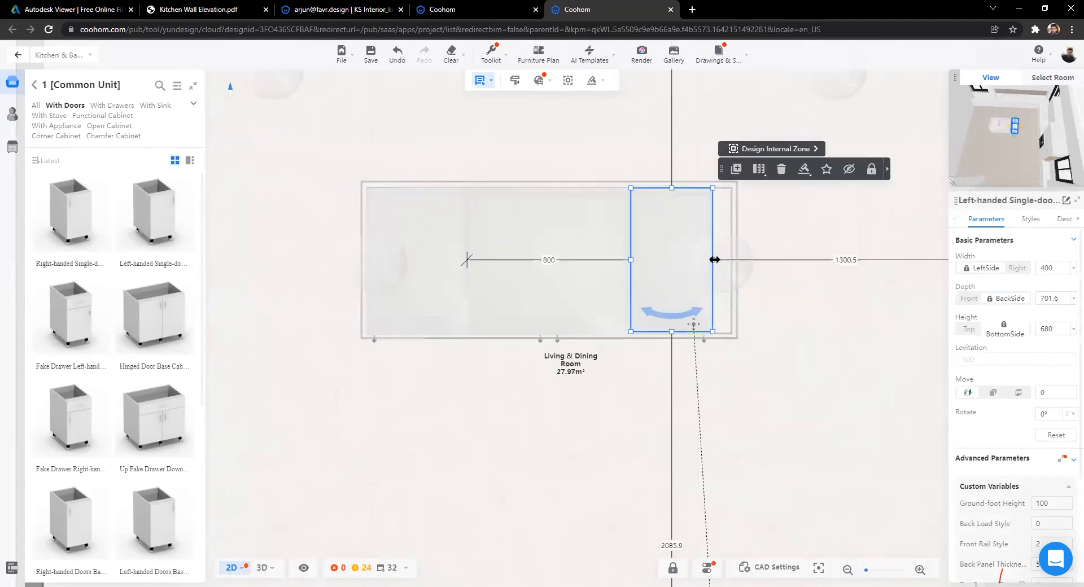
pyautogui.moveTo(720, 264); pyautogui.dragTo(732, 260)
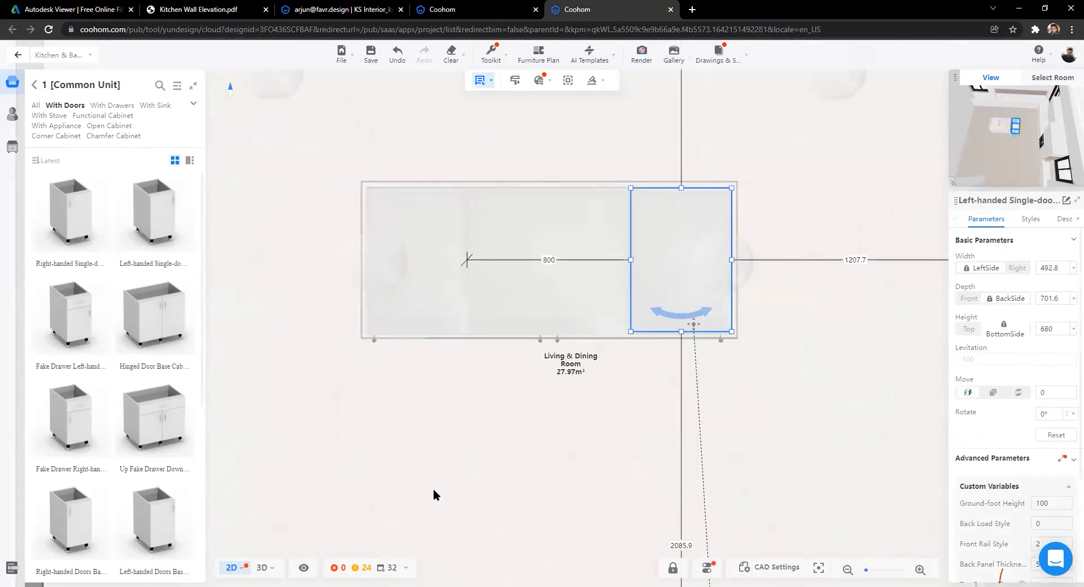
pyautogui.click(264, 568)
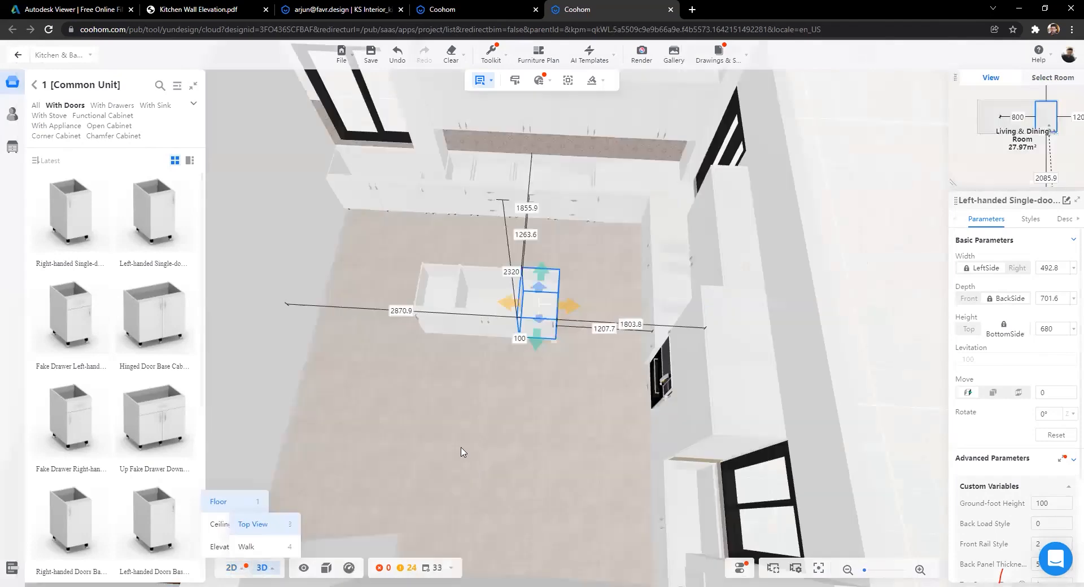
pyautogui.scroll(5, 423, 427)
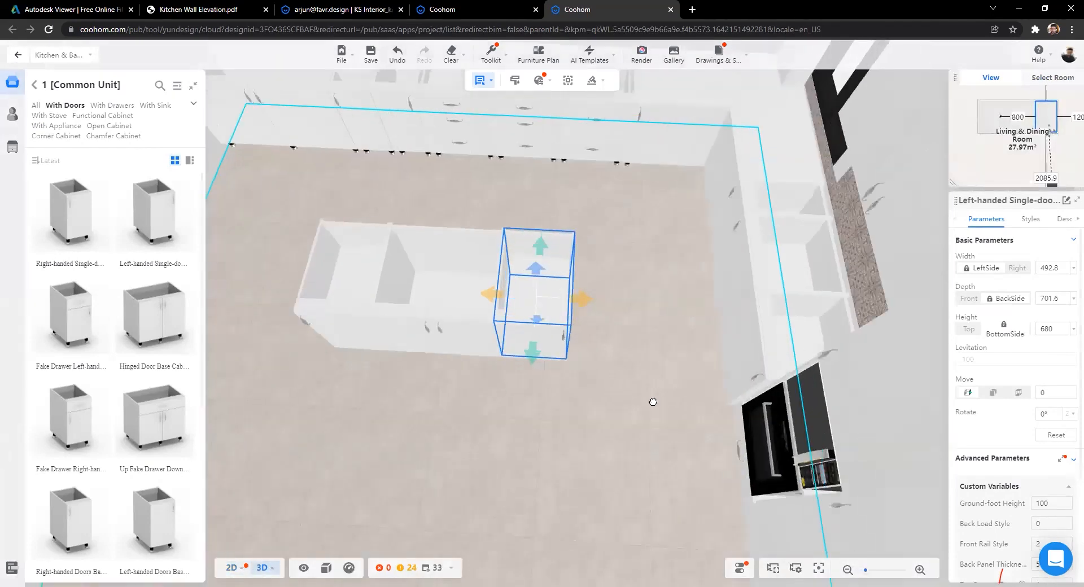
pyautogui.moveTo(733, 404); pyautogui.dragTo(639, 422)
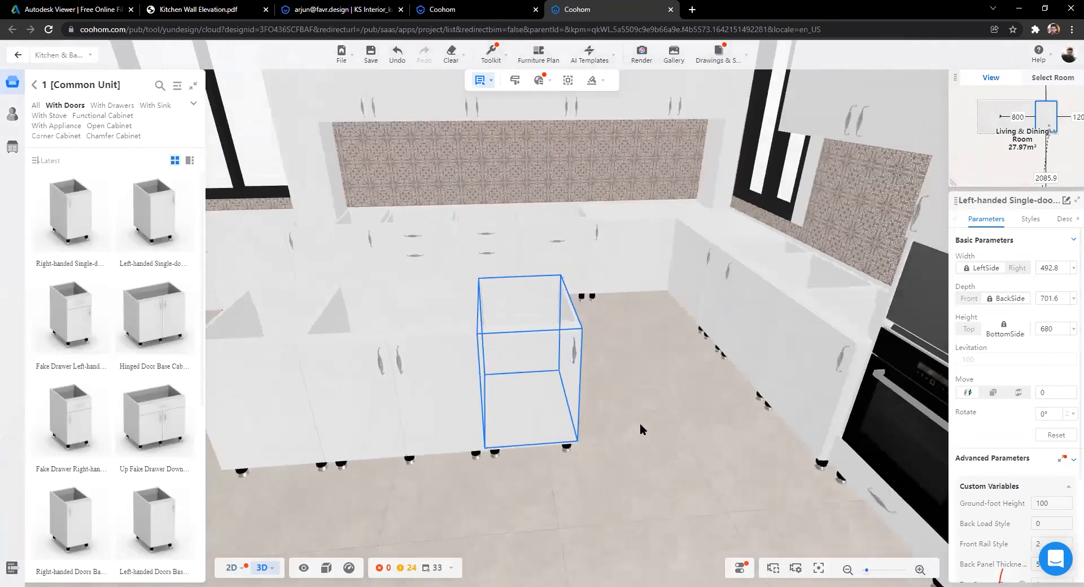
pyautogui.press('Left')
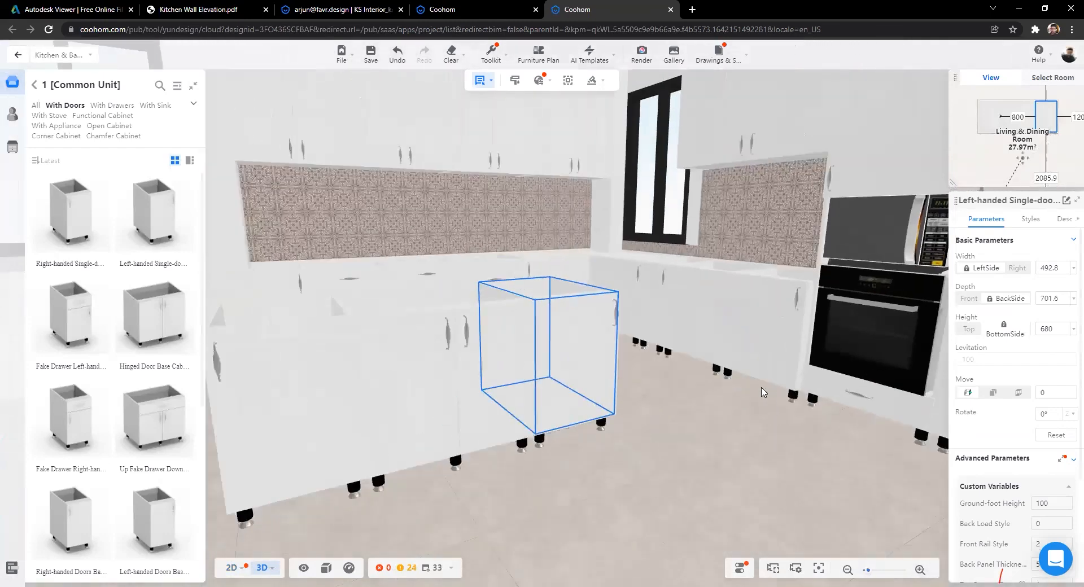
pyautogui.scroll(-10, 563, 391)
pyautogui.moveTo(411, 382); pyautogui.dragTo(512, 430)
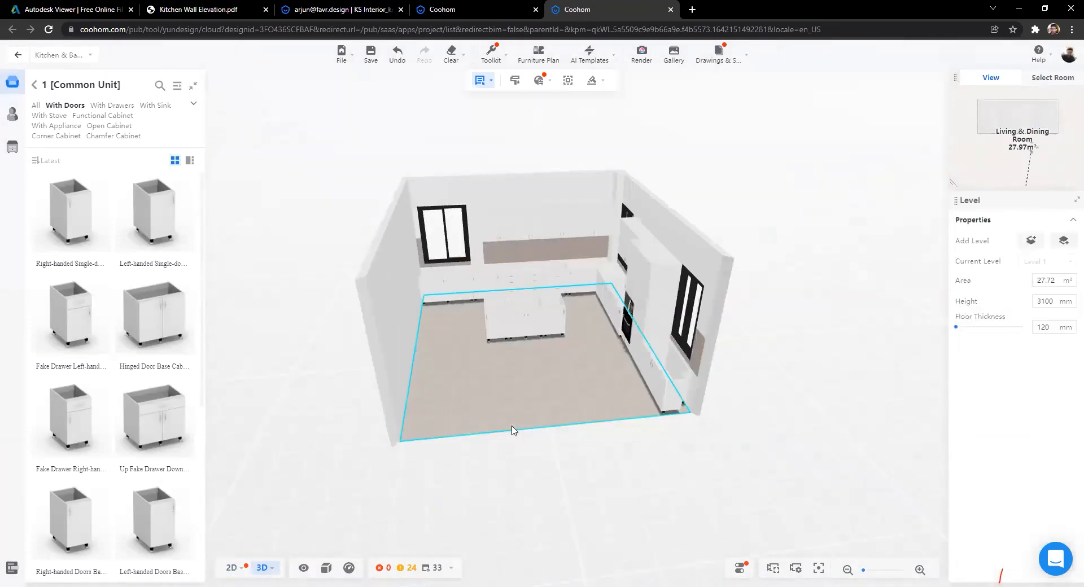
pyautogui.scroll(10, 581, 476)
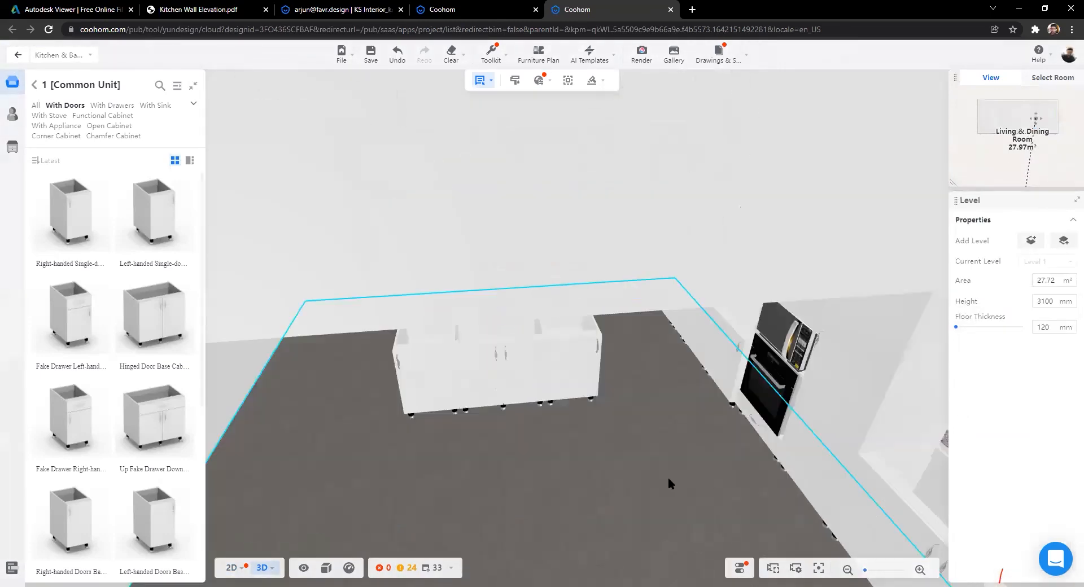
pyautogui.scroll(-5, 668, 476)
pyautogui.moveTo(651, 515); pyautogui.dragTo(788, 402)
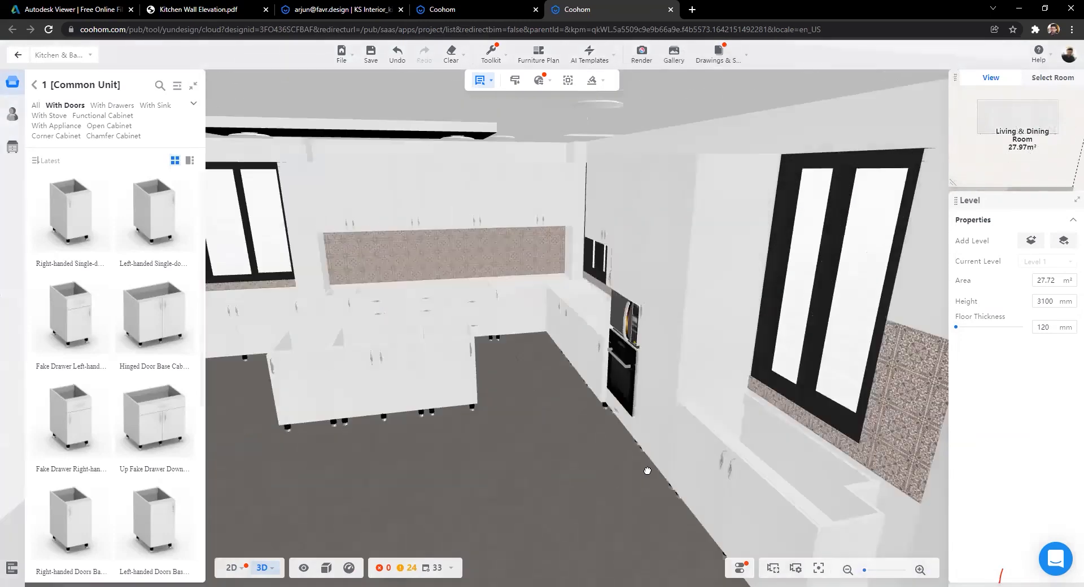
pyautogui.scroll(5, 634, 474)
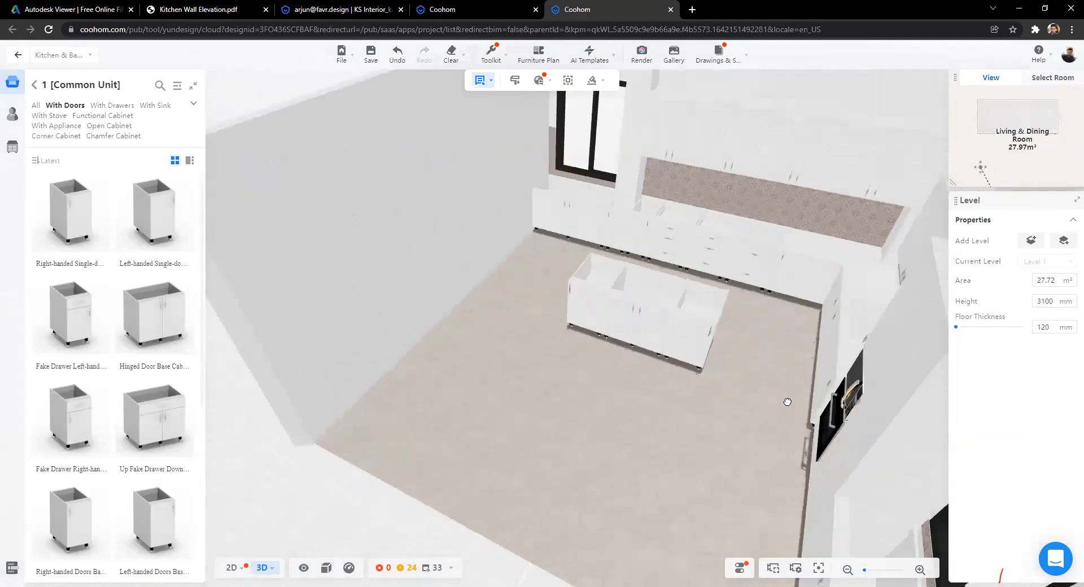
pyautogui.scroll(-5, 612, 415)
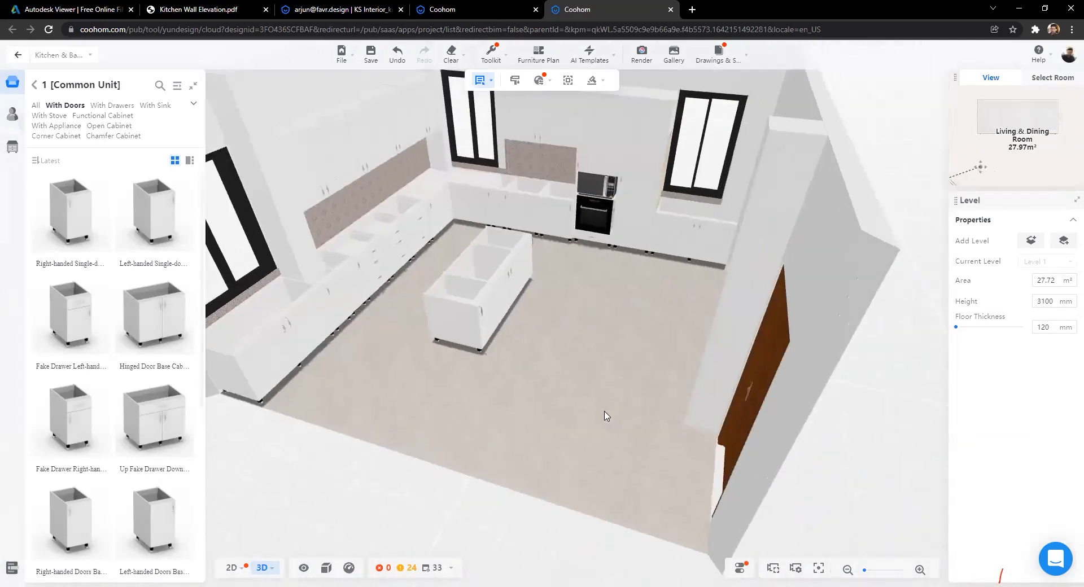
pyautogui.scroll(6, 619, 409)
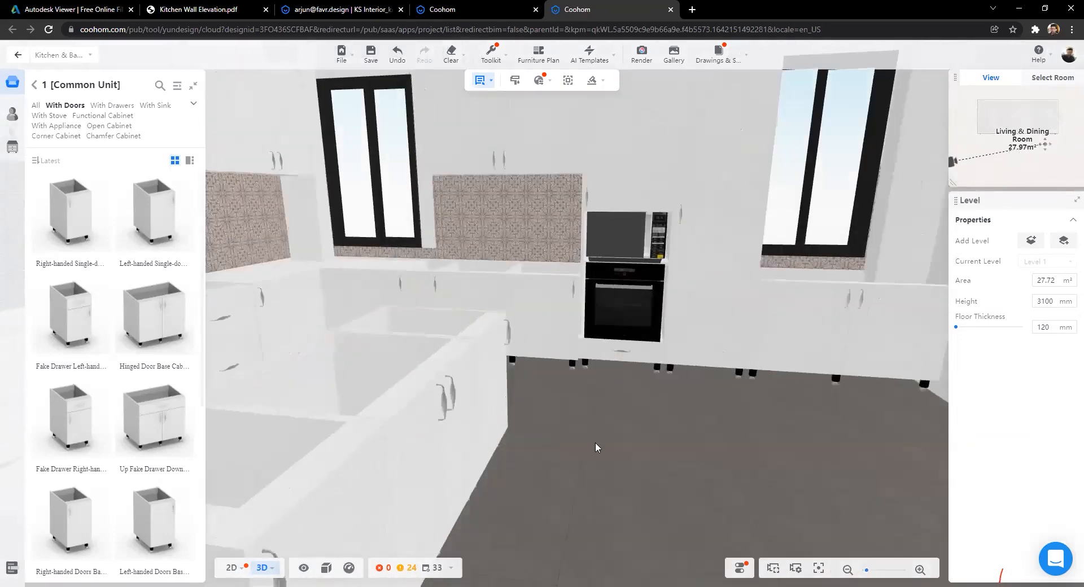
pyautogui.scroll(-6, 564, 429)
pyautogui.moveTo(529, 416); pyautogui.dragTo(297, 195)
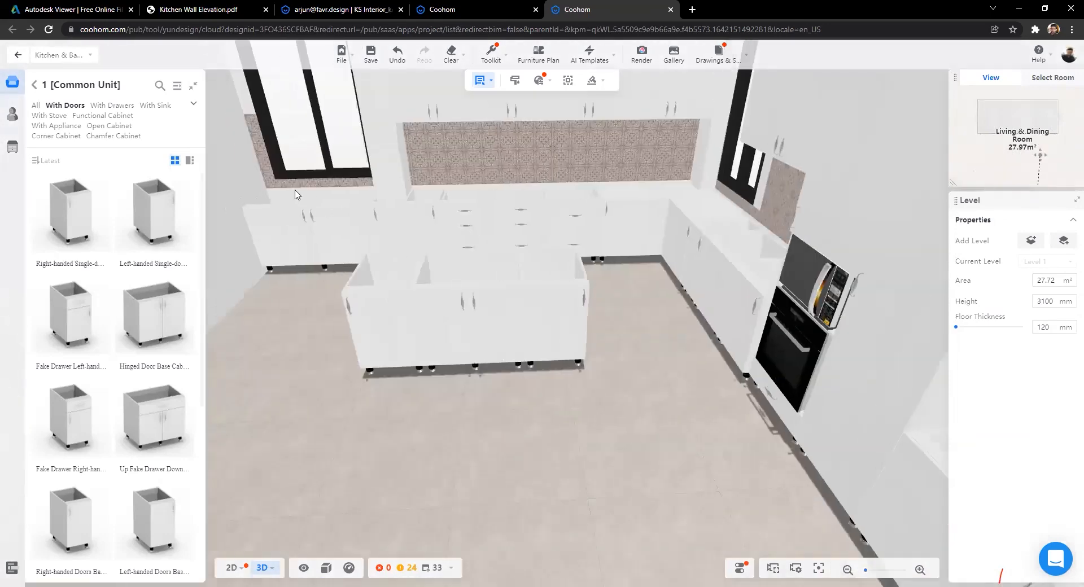
pyautogui.moveTo(623, 209); pyautogui.dragTo(588, 242)
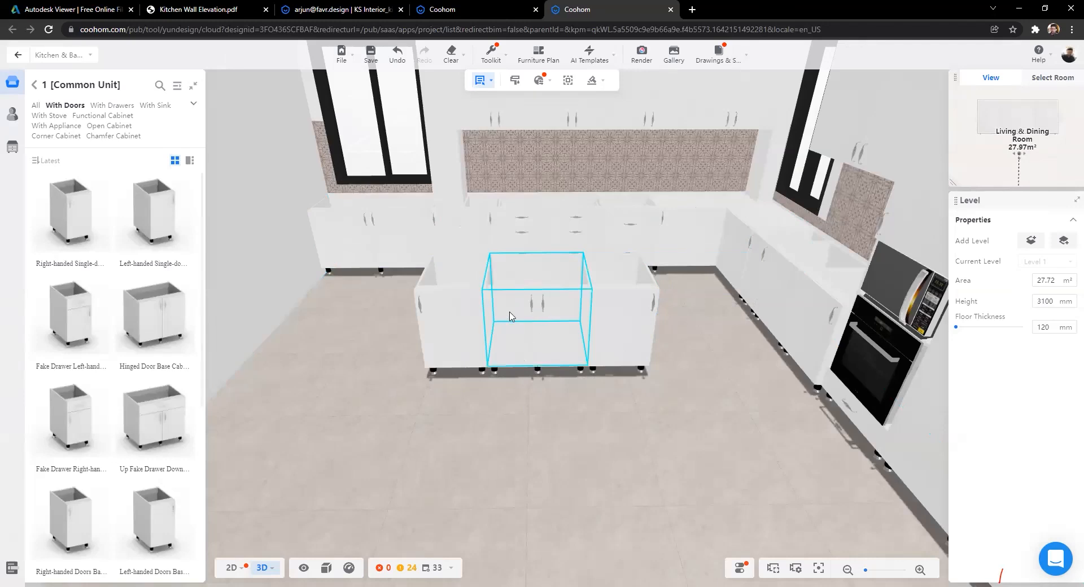
pyautogui.scroll(-6, 454, 411)
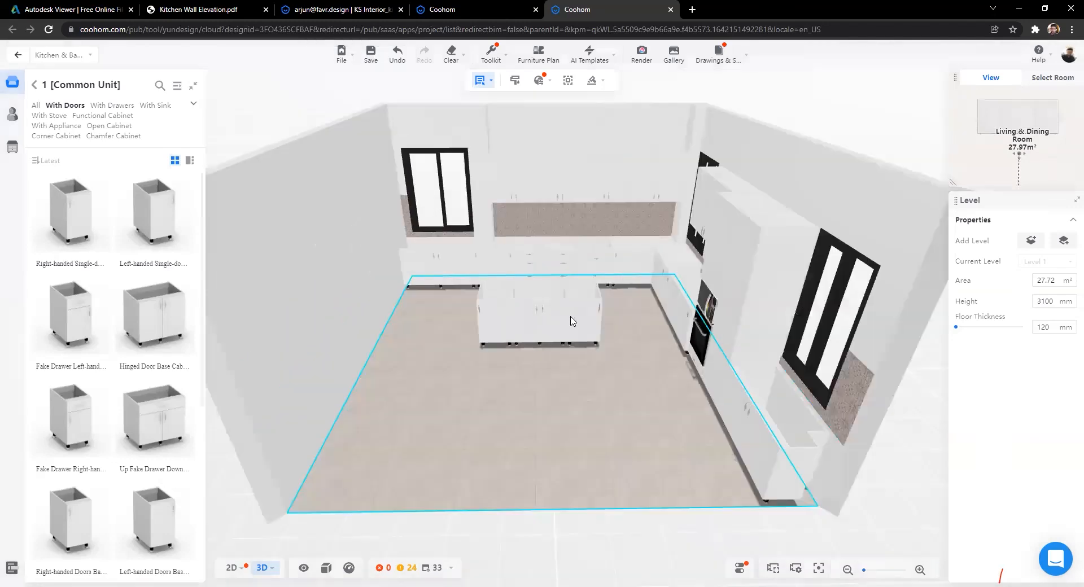
pyautogui.moveTo(574, 374); pyautogui.dragTo(500, 442)
pyautogui.scroll(-3, 500, 442)
pyautogui.moveTo(341, 457); pyautogui.dragTo(371, 259)
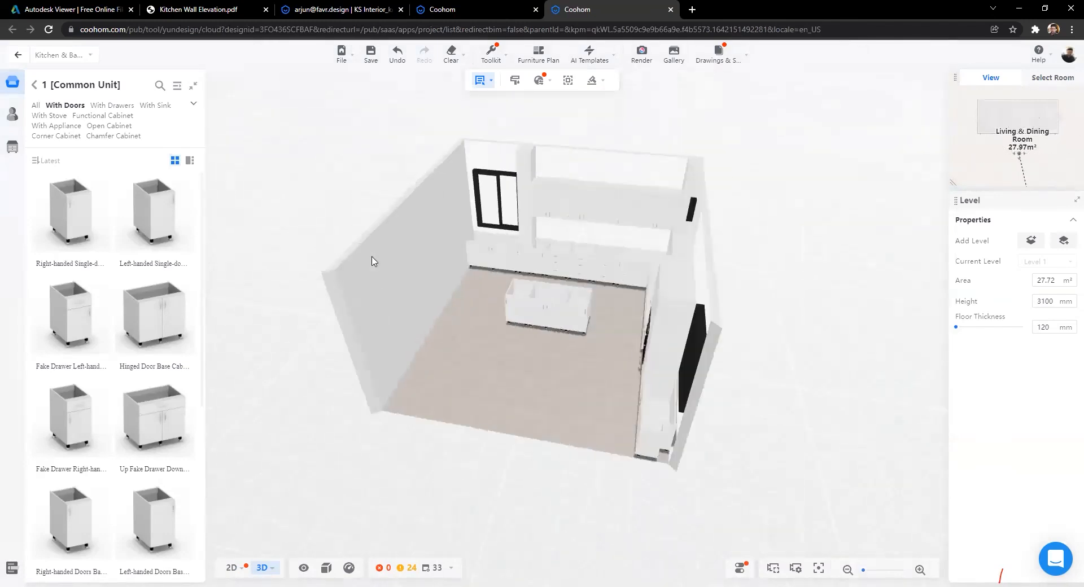
pyautogui.scroll(3, 482, 190)
pyautogui.scroll(4, 508, 185)
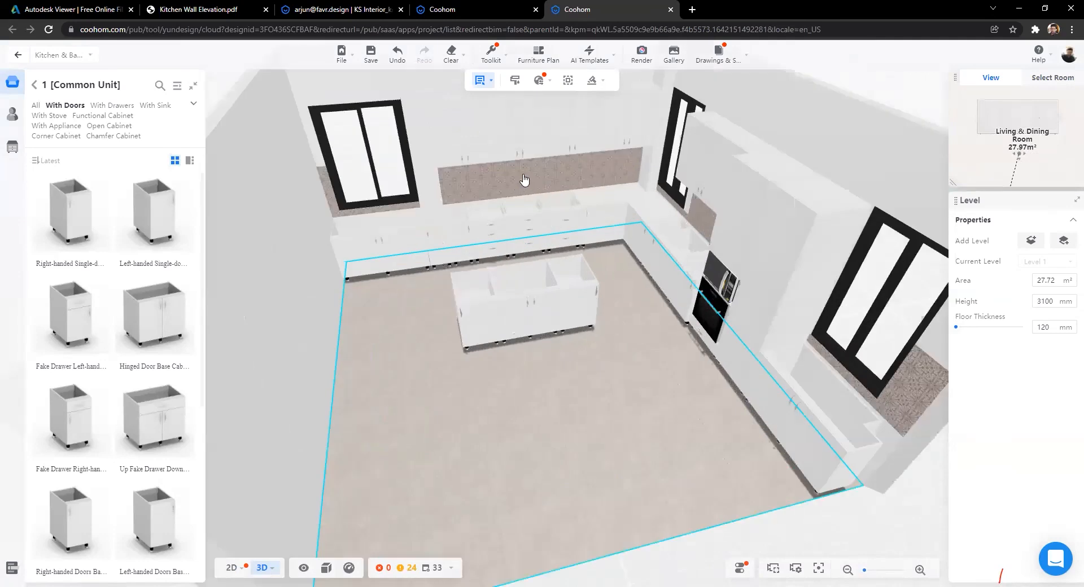
# Step: Select a back-wall base cabinet and start creating countertops over the cabinets
pyautogui.click(522, 179)
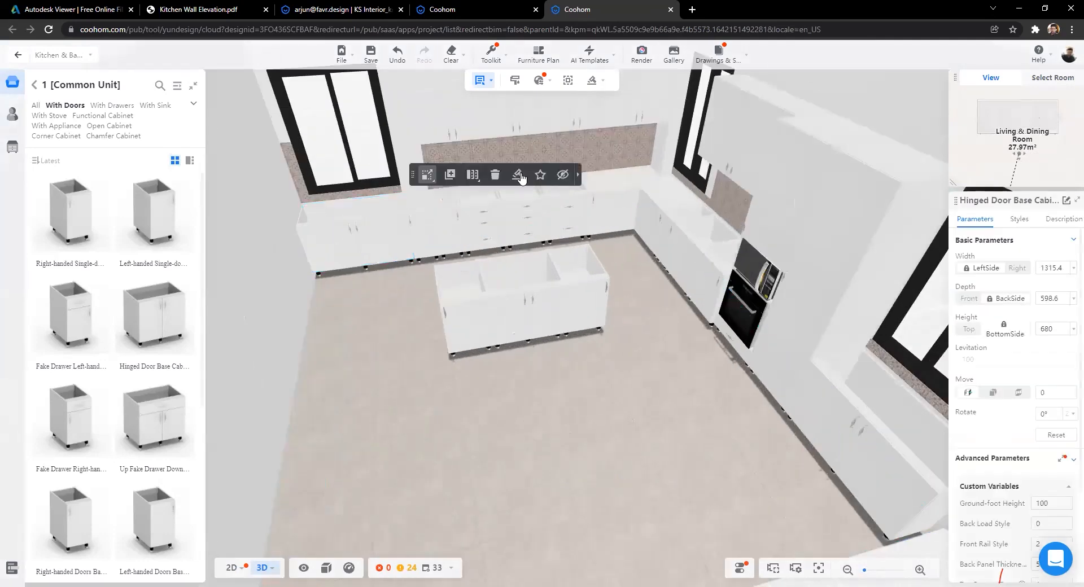
pyautogui.moveTo(520, 178)
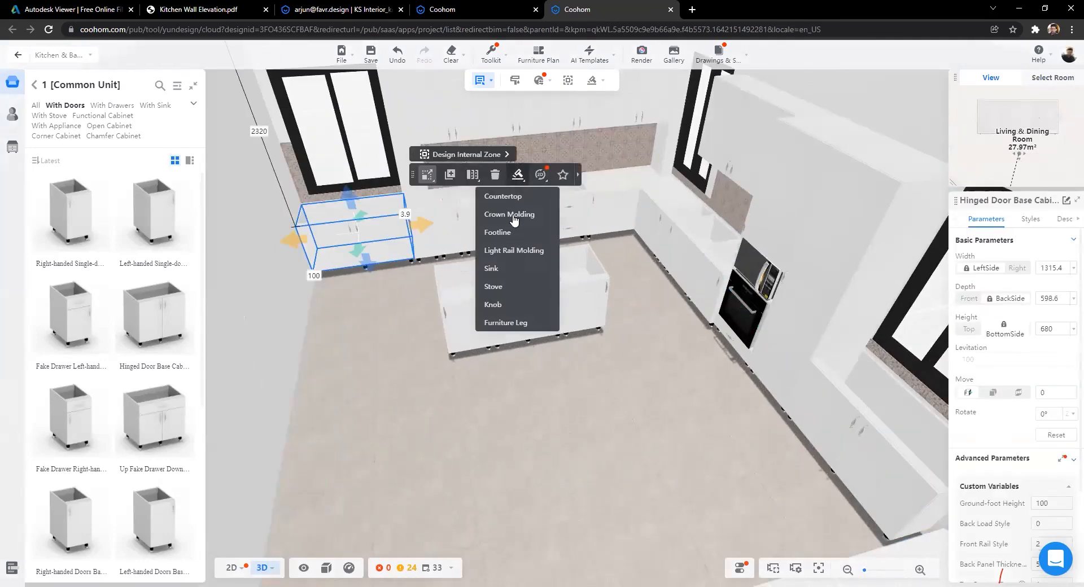
pyautogui.click(504, 198)
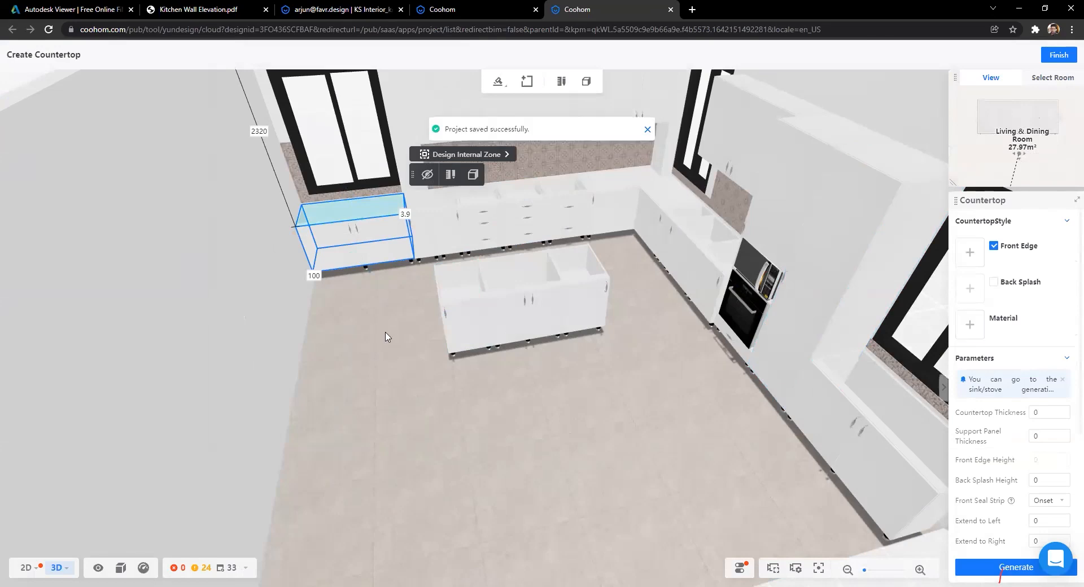
pyautogui.scroll(-2, 1045, 267)
pyautogui.scroll(2, 1025, 303)
# Step: Apply Countertop11 as the front edge profile, giving 45 mm thickness and edge height
pyautogui.click(969, 252)
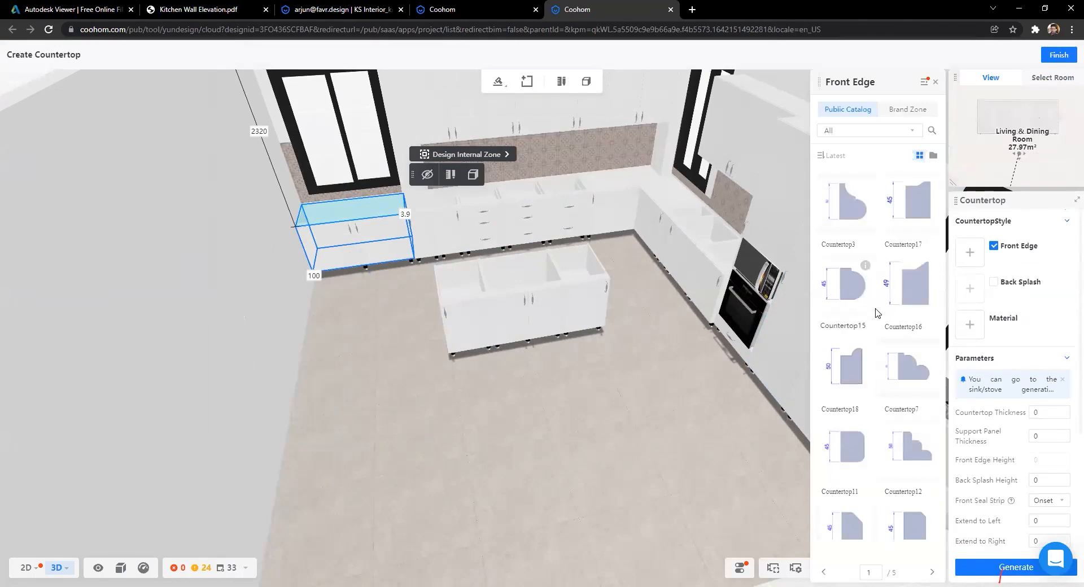
pyautogui.scroll(-2, 863, 317)
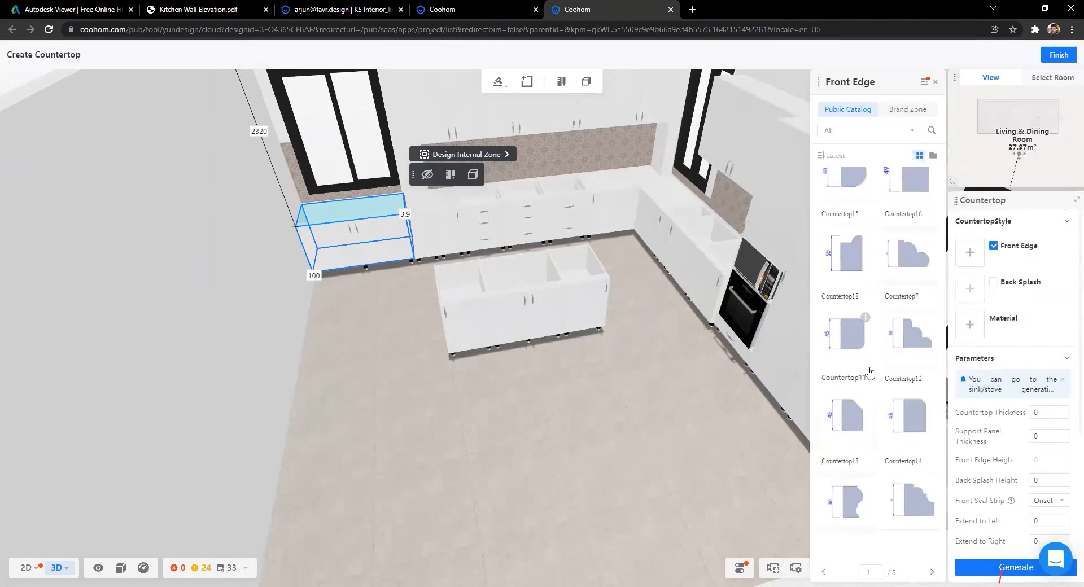
pyautogui.scroll(2, 869, 271)
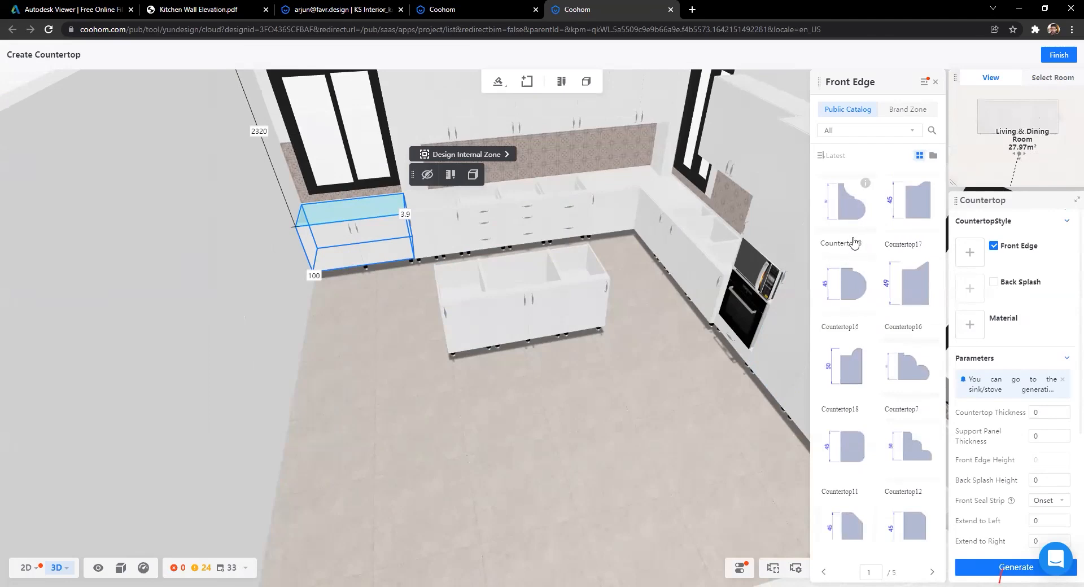
pyautogui.scroll(-2, 892, 359)
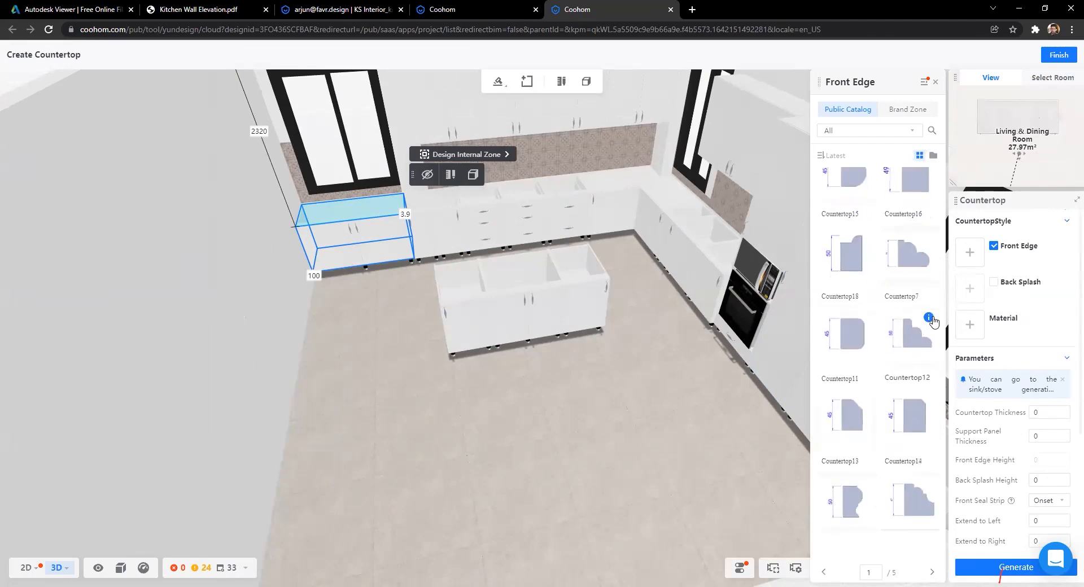
pyautogui.moveTo(928, 317)
pyautogui.scroll(-2, 926, 339)
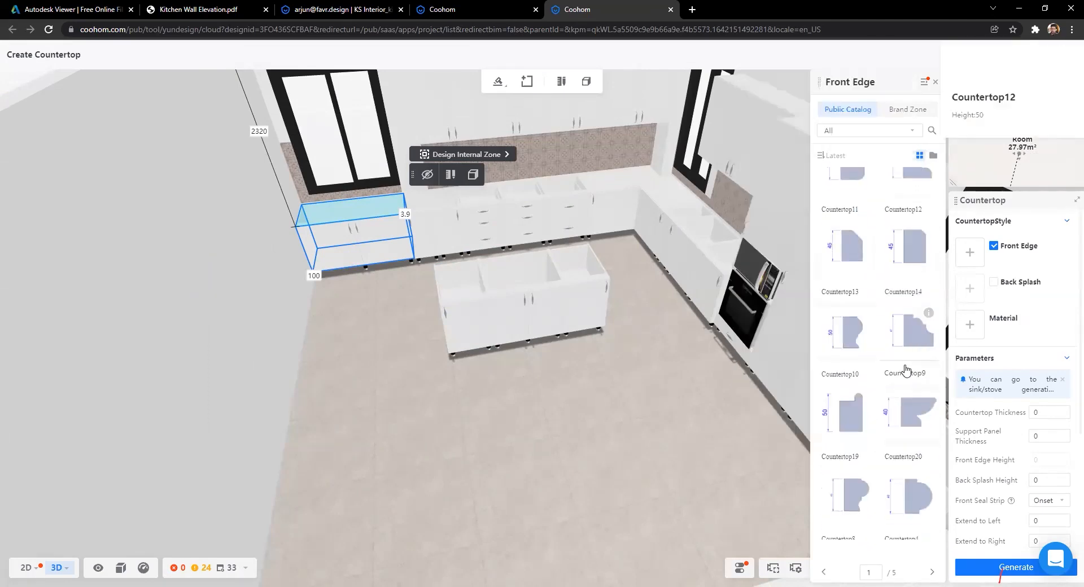
pyautogui.moveTo(929, 395)
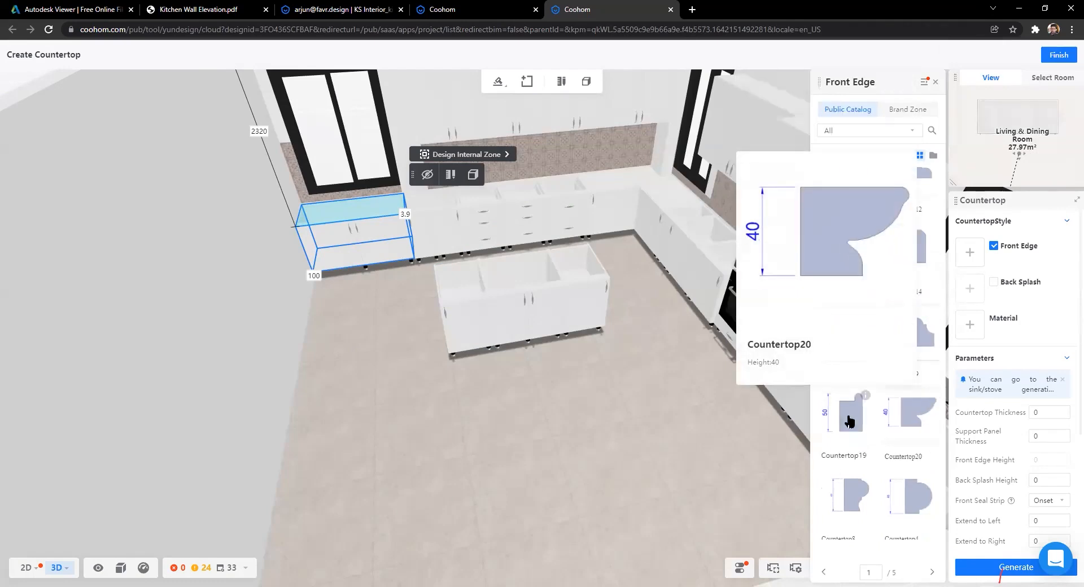
pyautogui.scroll(-2, 926, 398)
pyautogui.scroll(3, 869, 491)
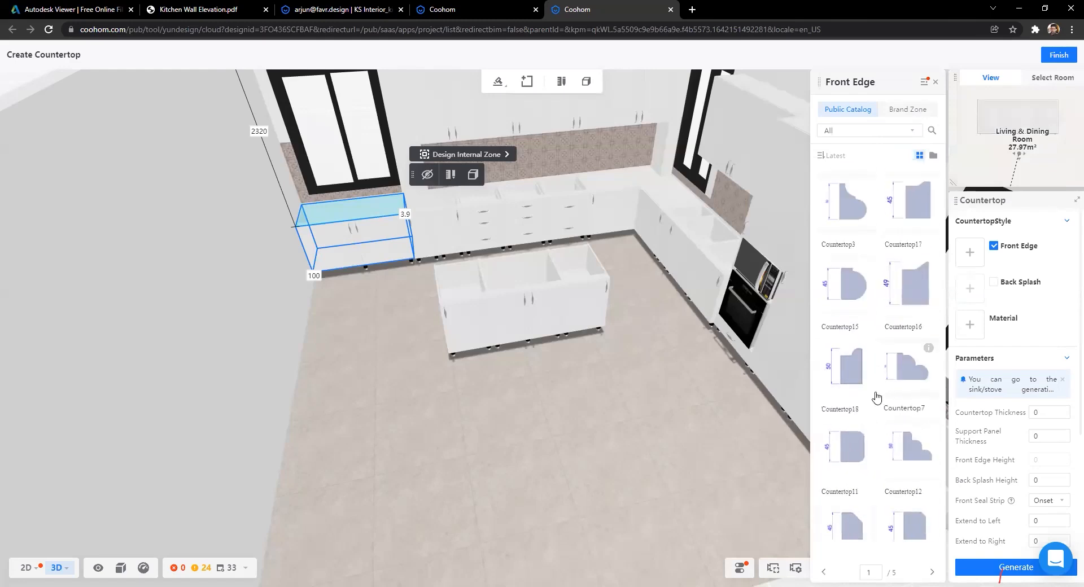
pyautogui.moveTo(869, 433)
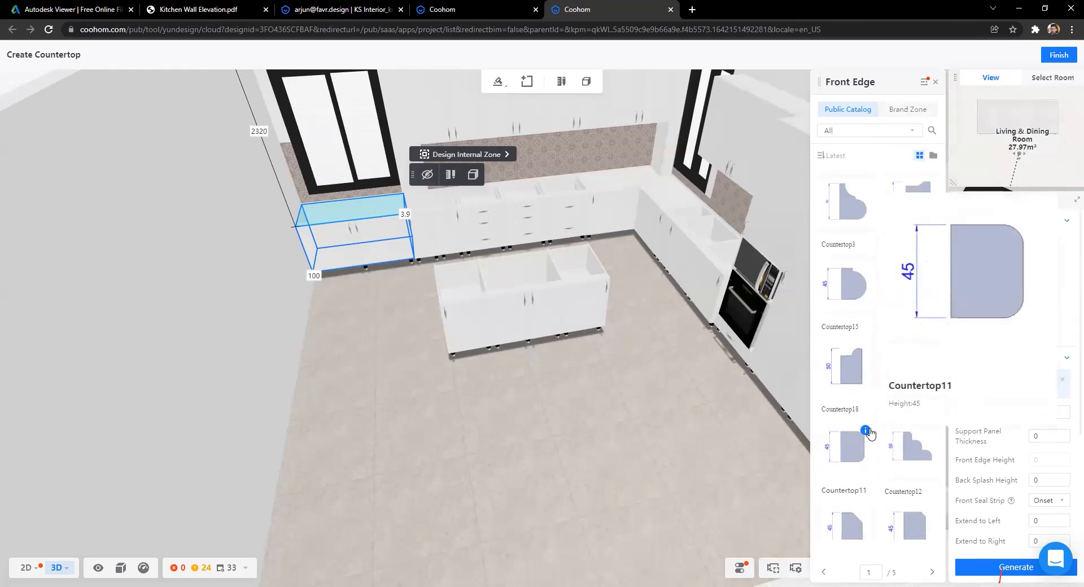
pyautogui.click(857, 451)
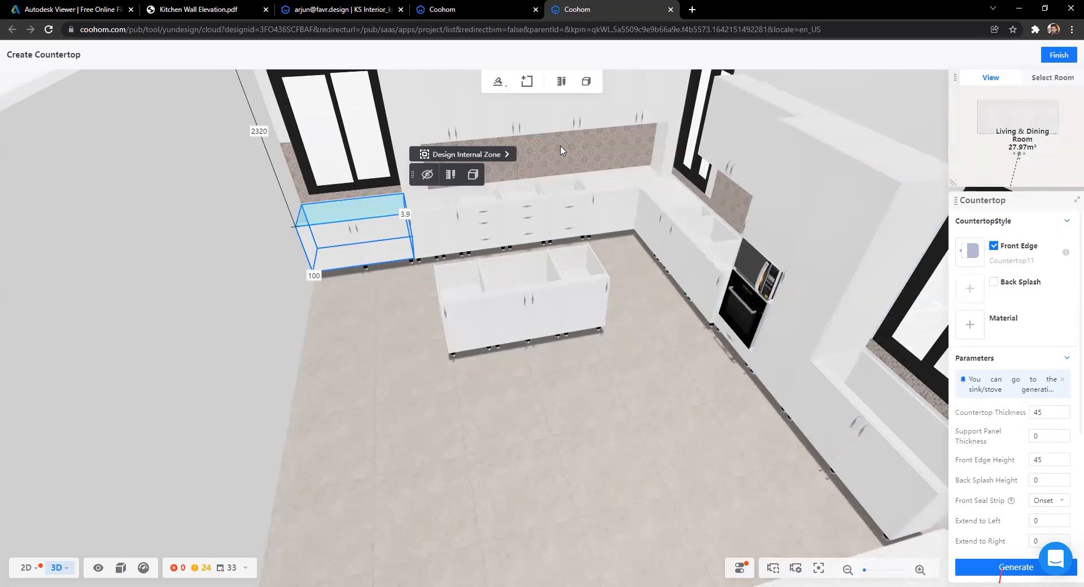
# Step: Search the countertop material catalogue for 'black'
pyautogui.scroll(2, 580, 286)
pyautogui.scroll(2, 728, 393)
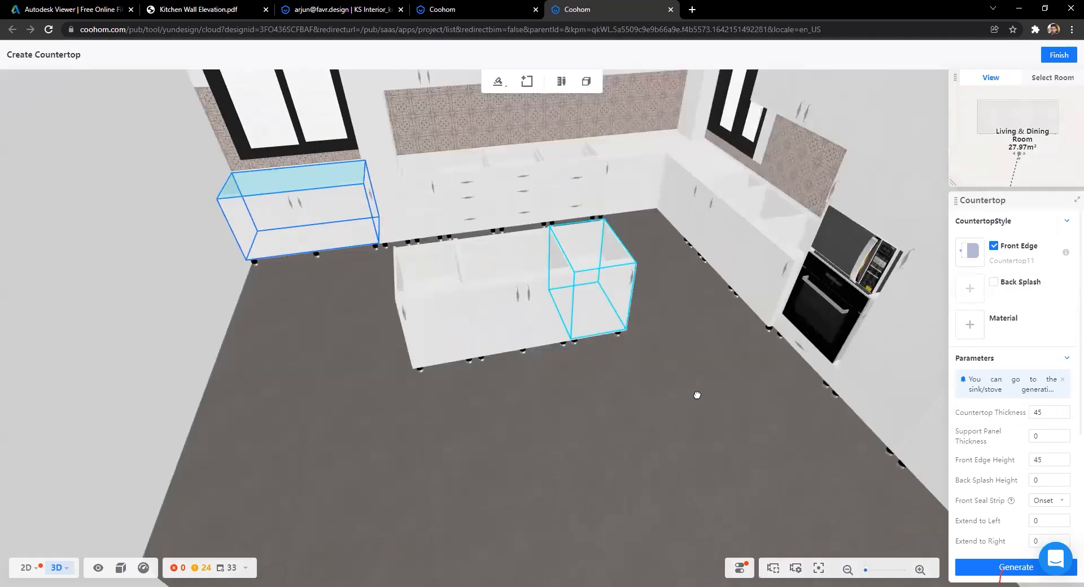
pyautogui.scroll(1, 633, 419)
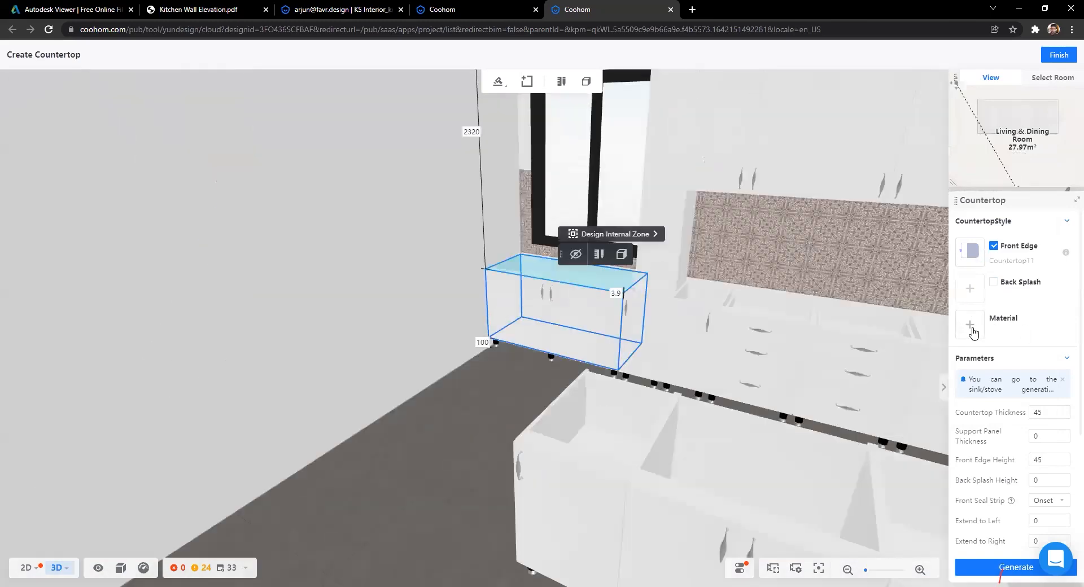
pyautogui.click(970, 325)
pyautogui.scroll(-4, 856, 390)
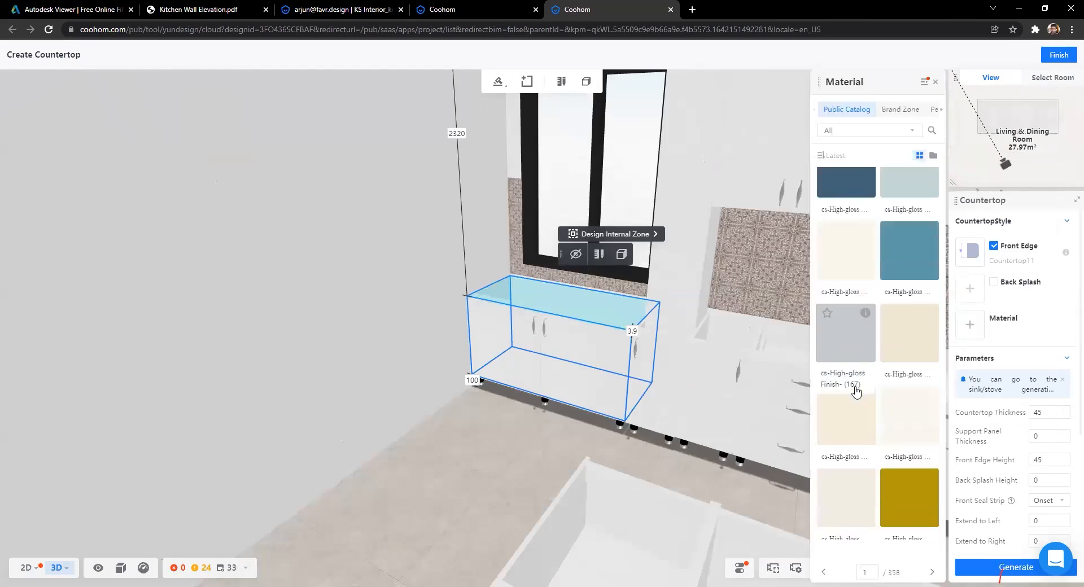
pyautogui.scroll(-1, 856, 390)
pyautogui.scroll(-4, 856, 391)
pyautogui.scroll(10, 856, 390)
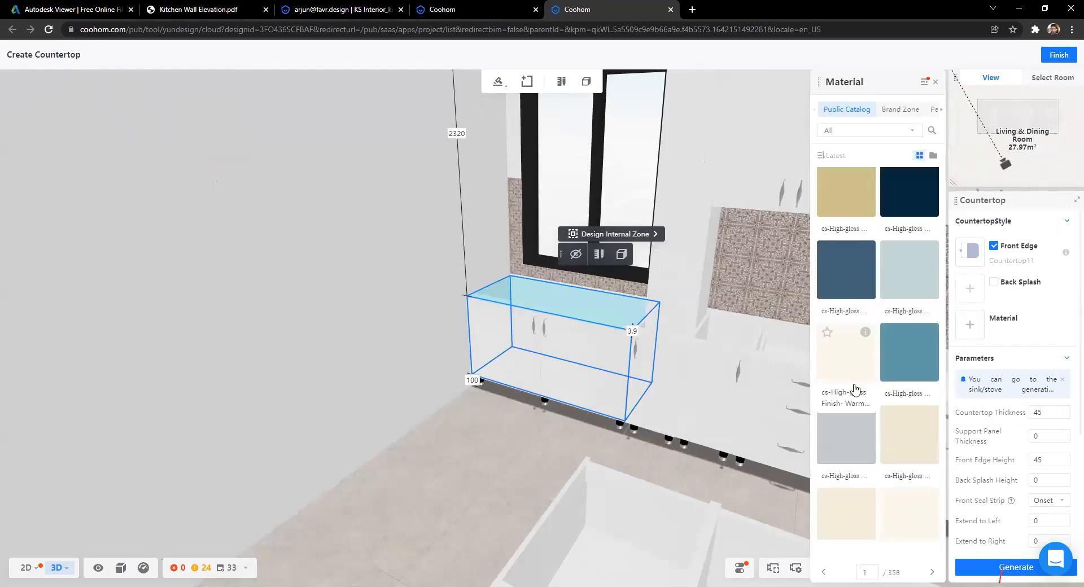
pyautogui.scroll(-10, 897, 452)
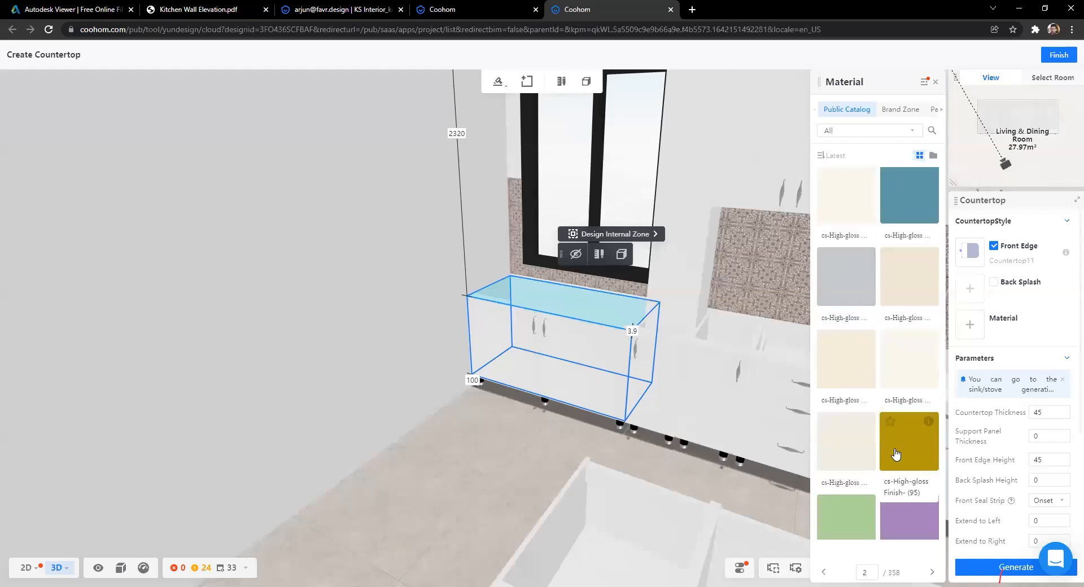
pyautogui.scroll(-6, 894, 447)
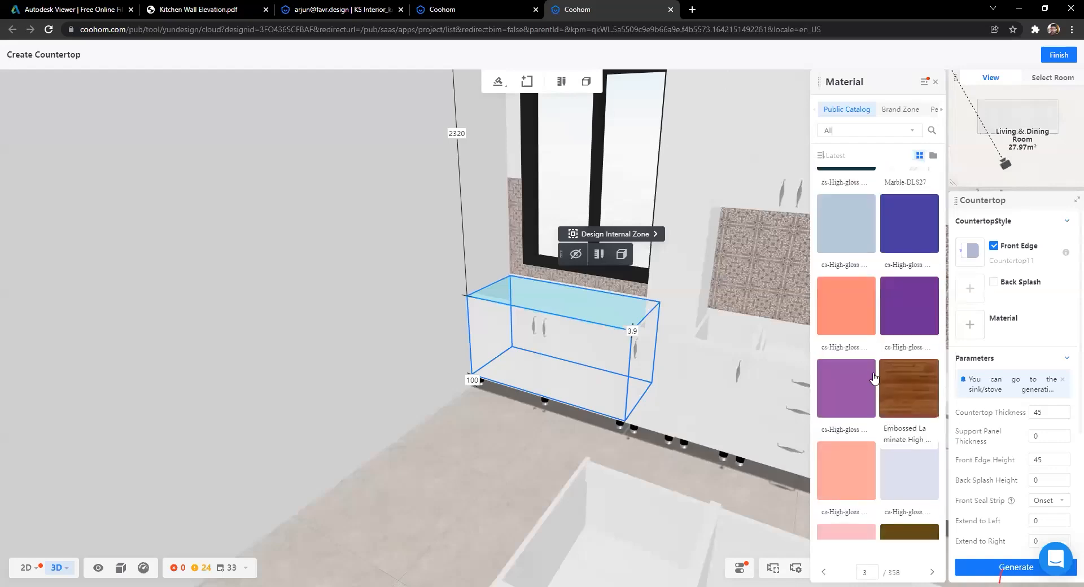
pyautogui.click(886, 132)
pyautogui.write('bla')
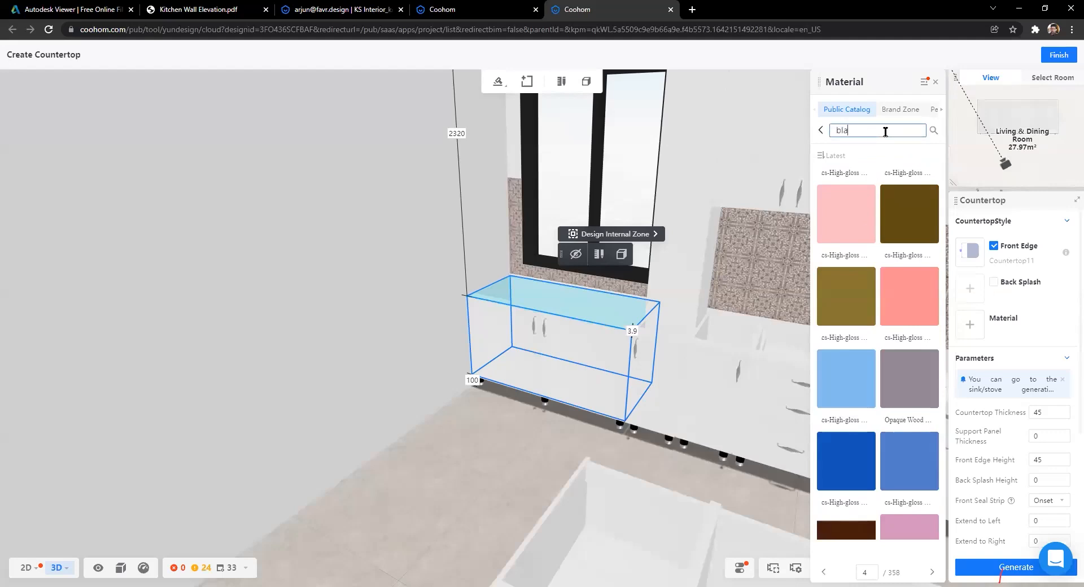
pyautogui.write('ck')
pyautogui.press('Return')
# Step: Apply Black Marble and generate the countertop on the cabinet beside the window
pyautogui.scroll(-5, 869, 361)
pyautogui.scroll(-3, 892, 440)
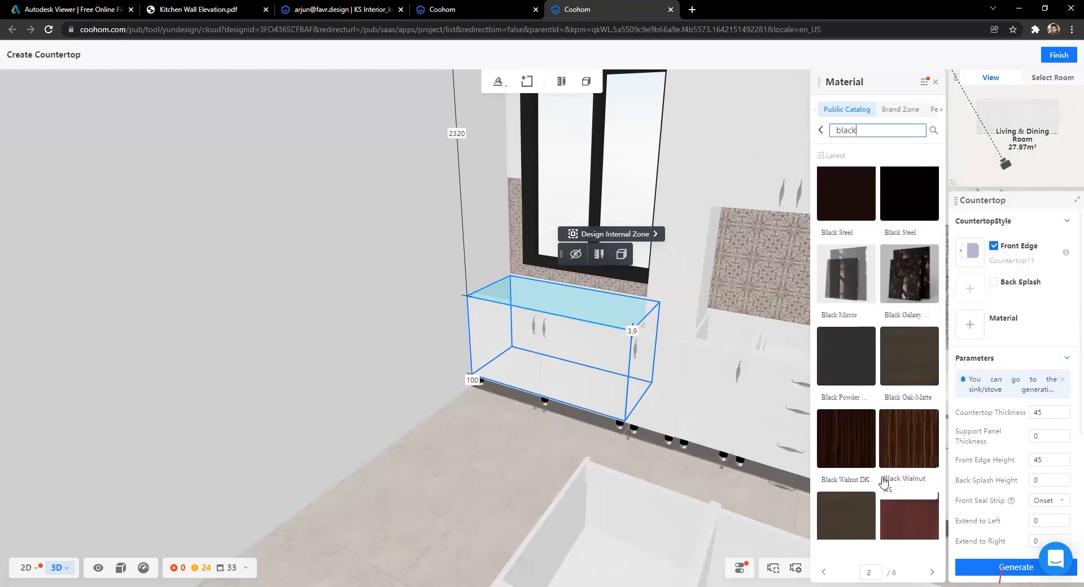
pyautogui.scroll(5, 893, 443)
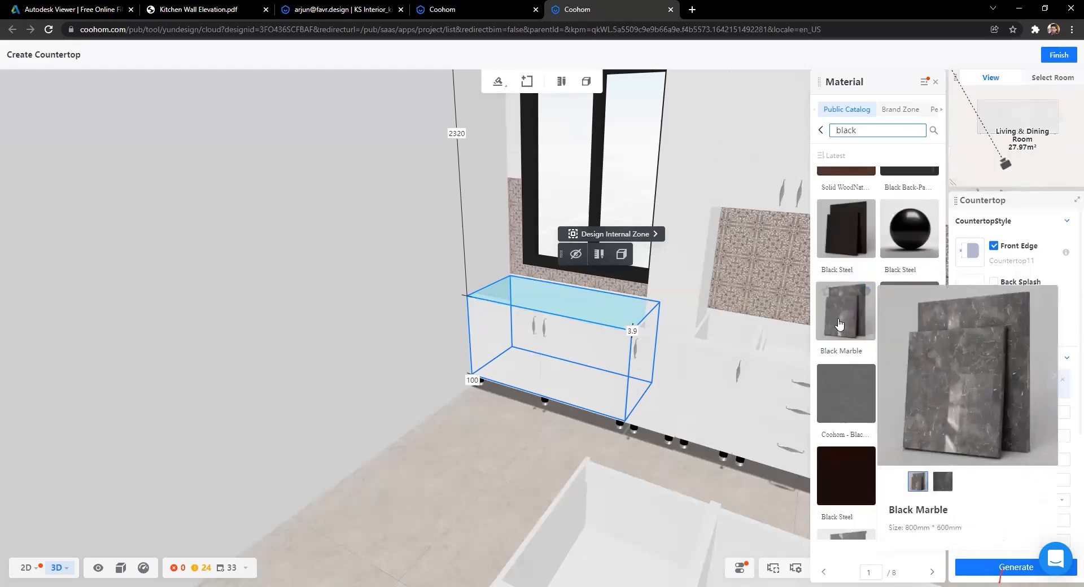
pyautogui.click(838, 322)
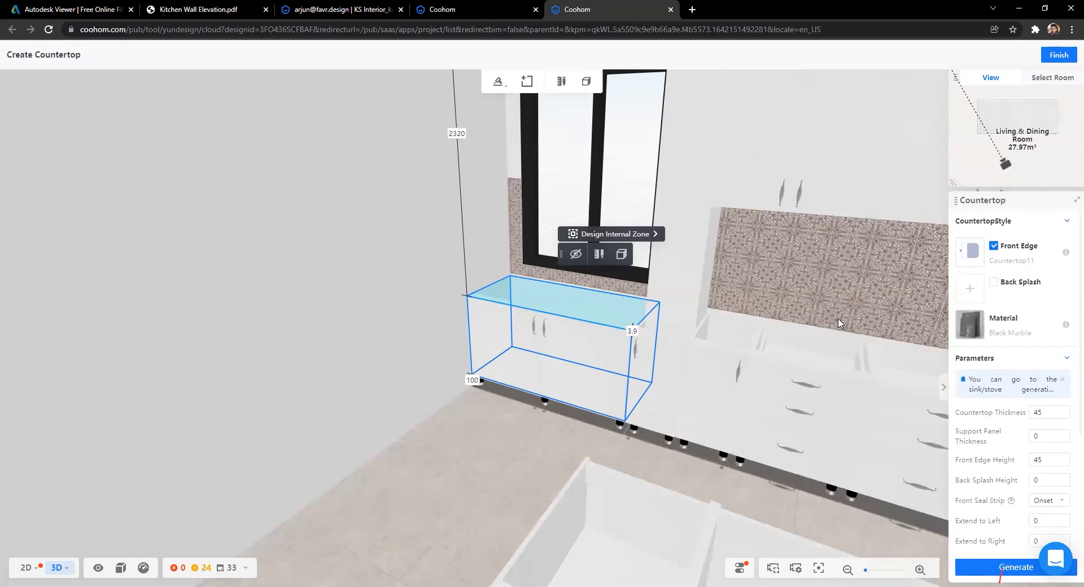
pyautogui.scroll(-3, 966, 383)
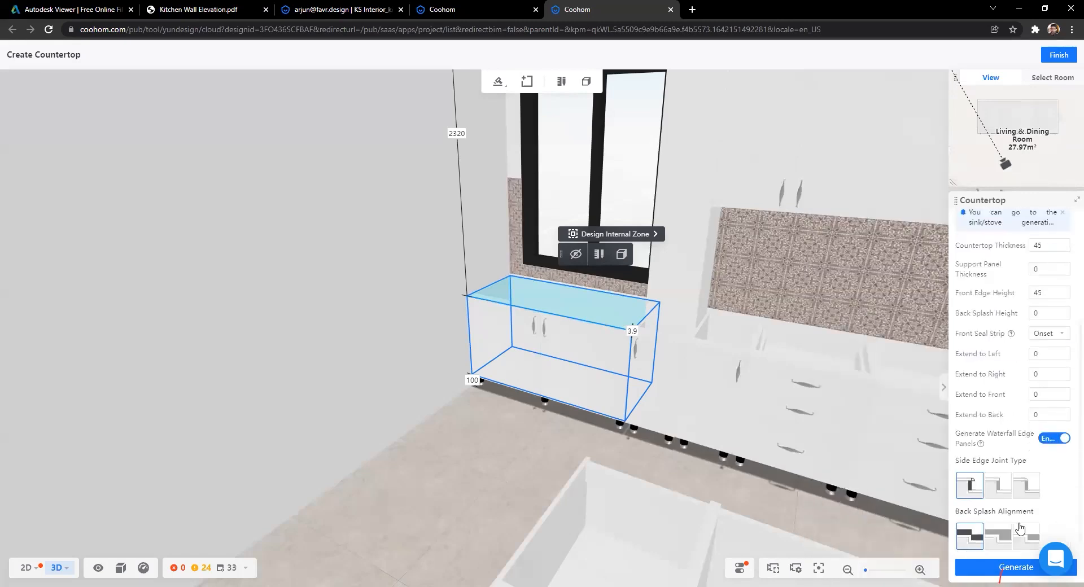
pyautogui.click(1010, 568)
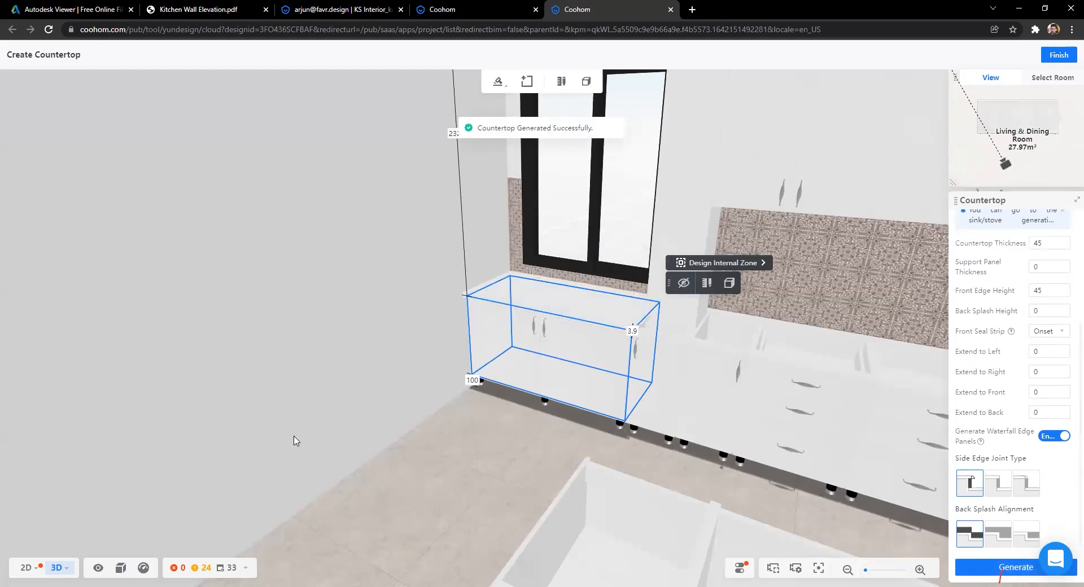
pyautogui.moveTo(498, 472); pyautogui.dragTo(529, 434)
# Step: Select all eligible cabinets and generate countertops across the whole kitchen
pyautogui.scroll(-5, 530, 435)
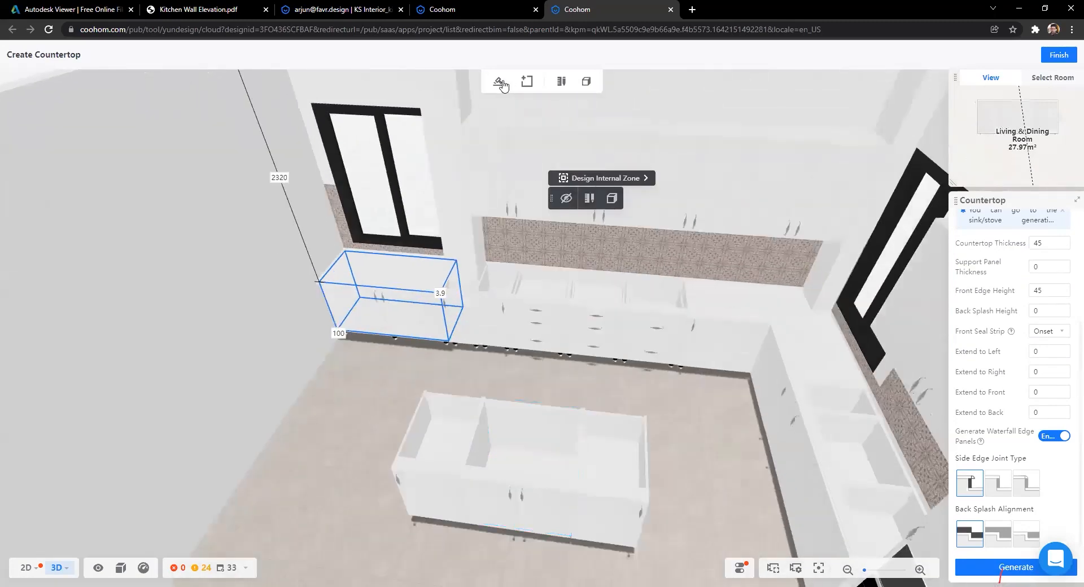
pyautogui.click(498, 82)
pyautogui.moveTo(500, 83)
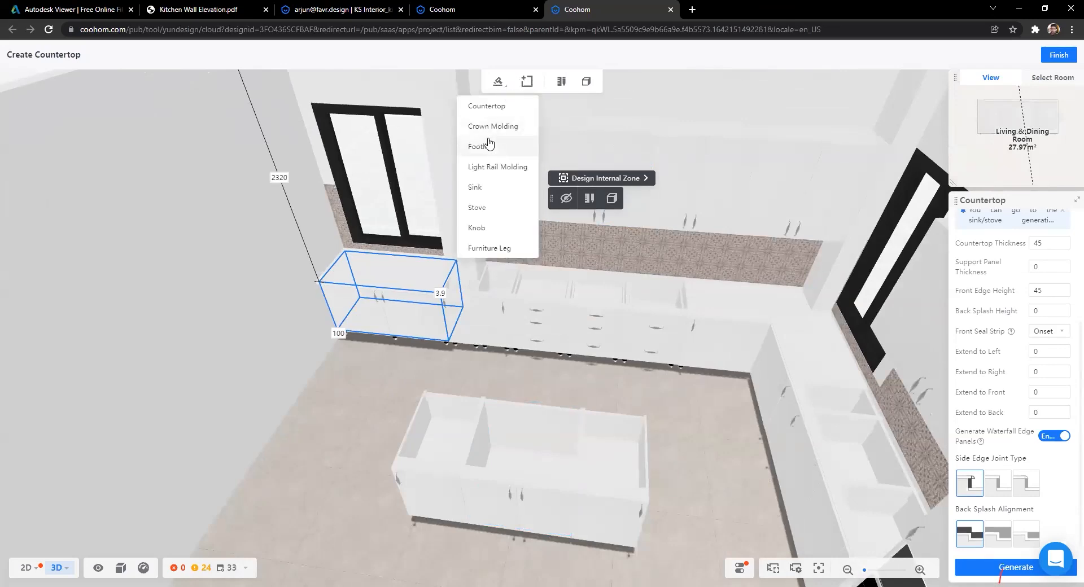
pyautogui.click(481, 107)
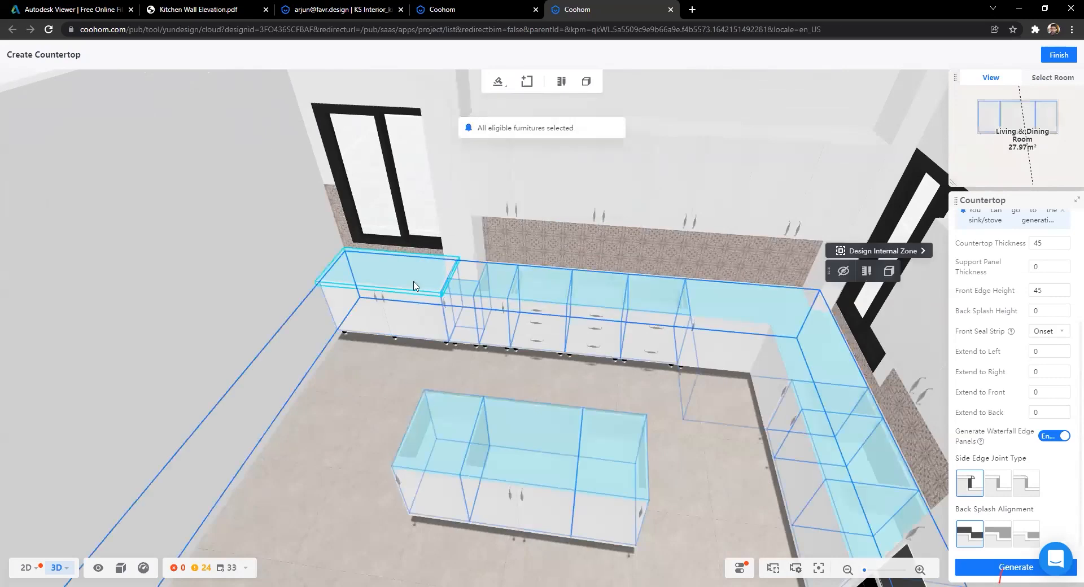
pyautogui.moveTo(740, 467); pyautogui.dragTo(553, 392)
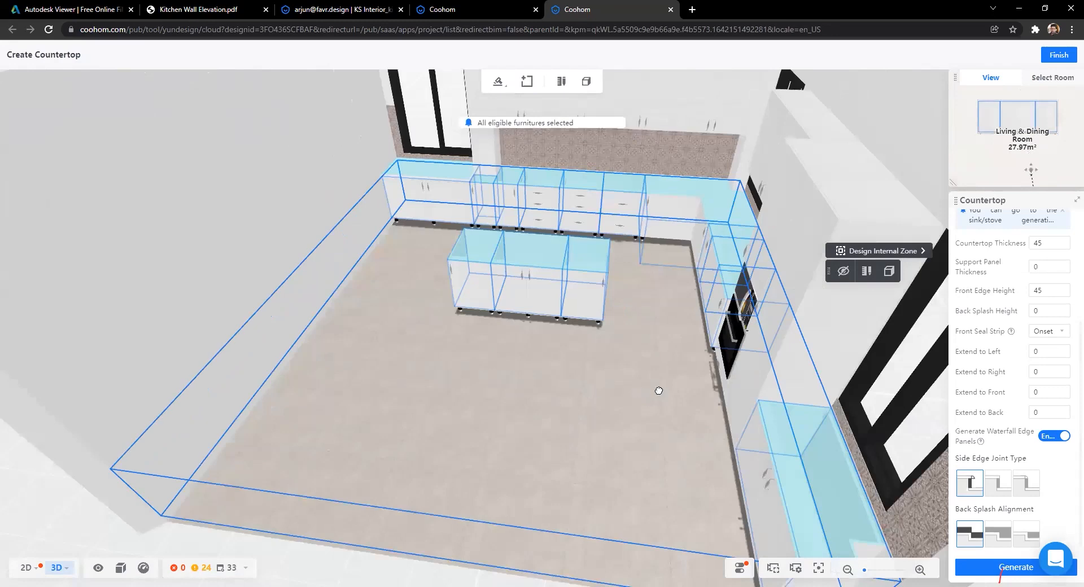
pyautogui.moveTo(671, 388); pyautogui.dragTo(524, 371)
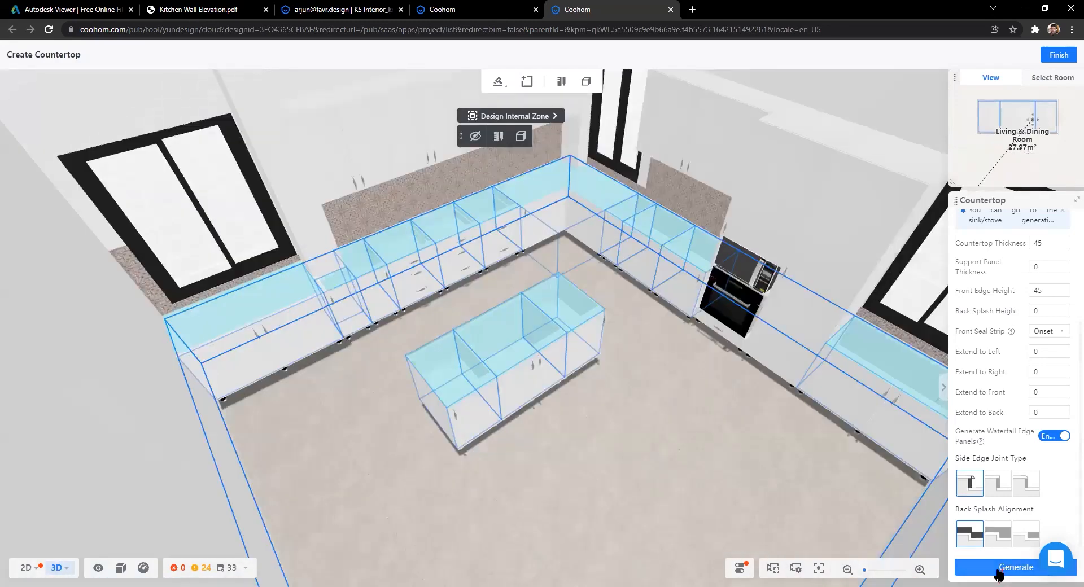
pyautogui.click(998, 568)
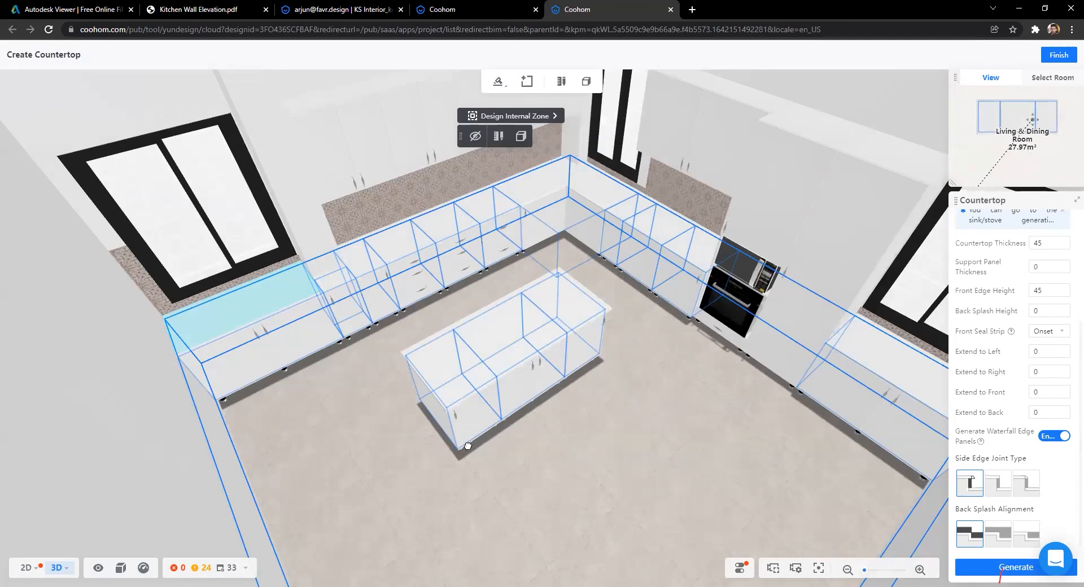
# Step: Switch the cabinet add-on tool from Countertop to Footline
pyautogui.scroll(3, 484, 443)
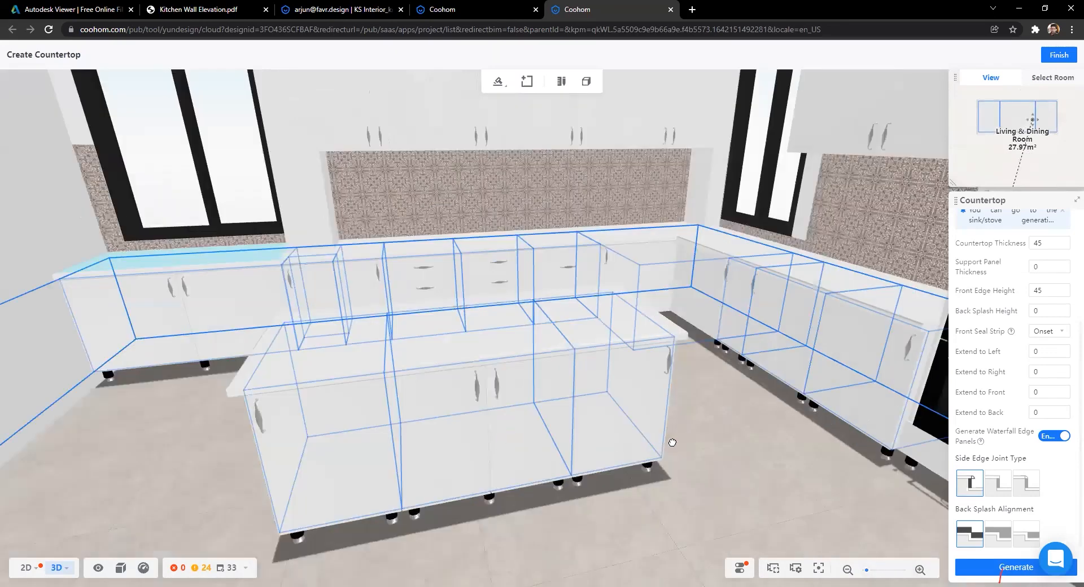
pyautogui.moveTo(672, 442); pyautogui.dragTo(647, 471)
pyautogui.click(500, 83)
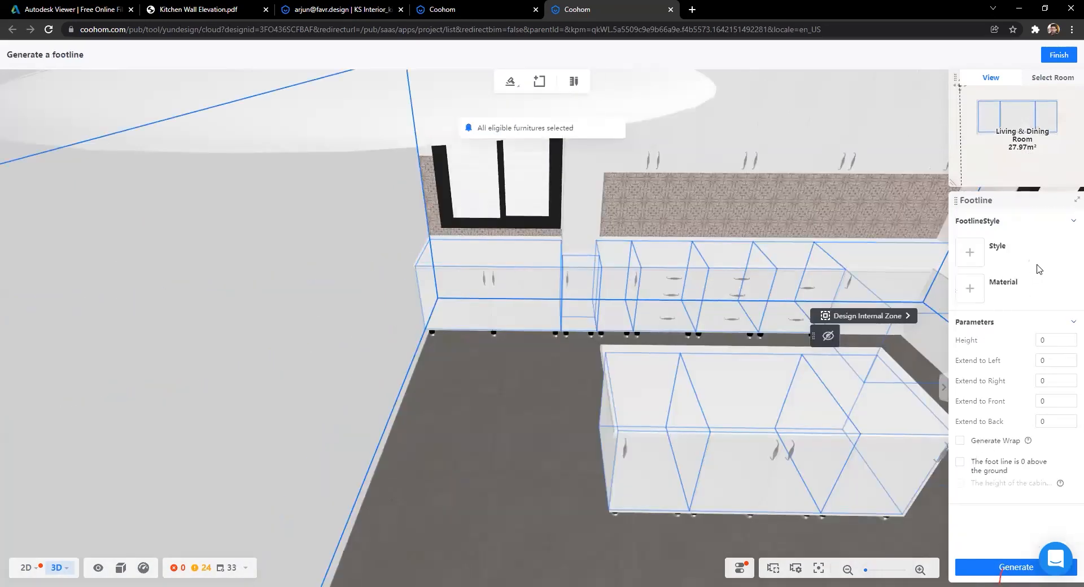
# Step: Choose Toekick Molding 10-G from page 3 of the footline style catalogue, keeping height 100
pyautogui.click(969, 254)
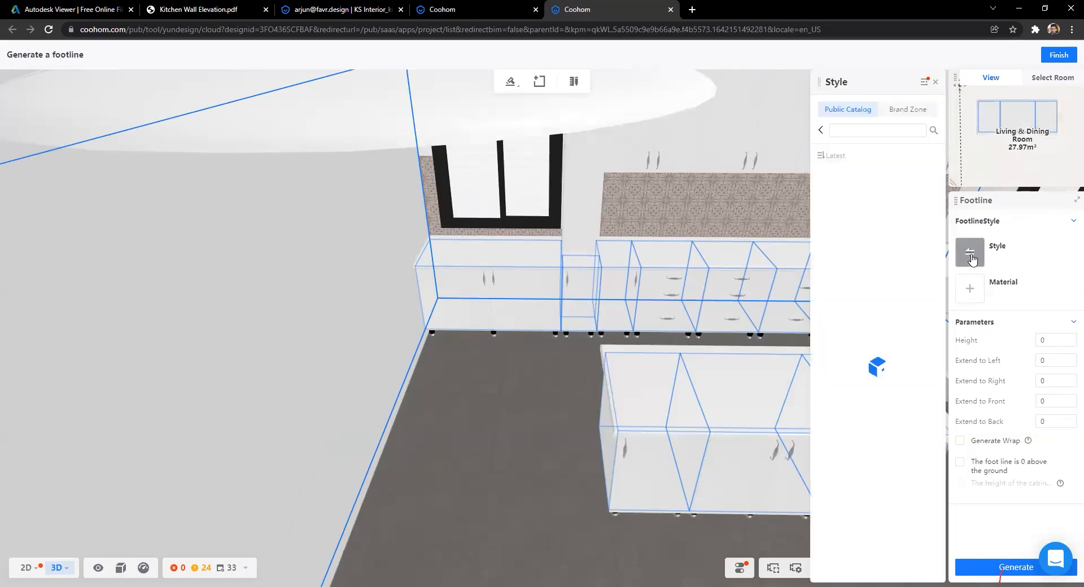
pyautogui.moveTo(867, 185)
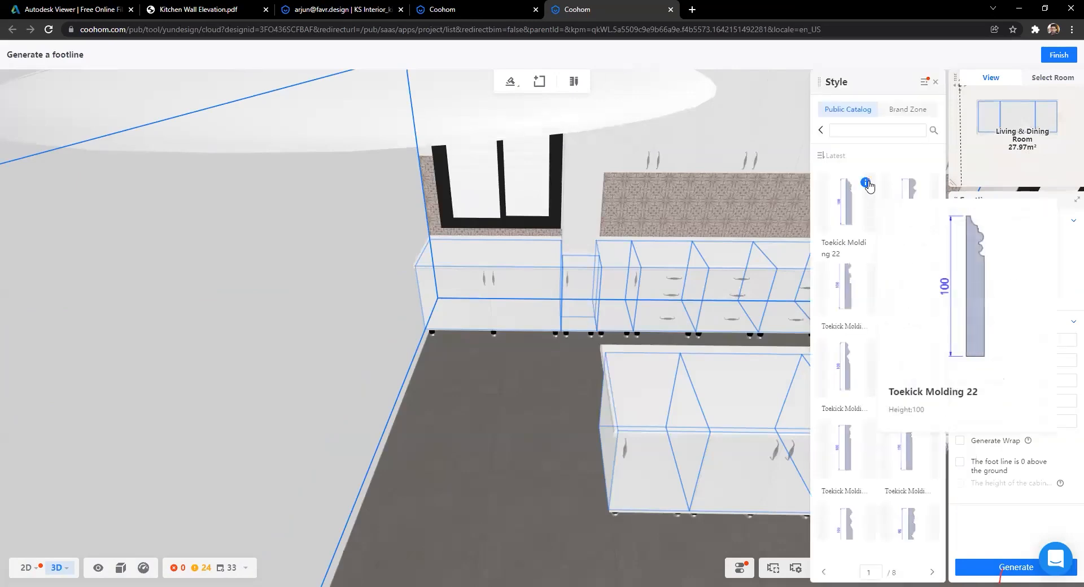
pyautogui.moveTo(863, 271)
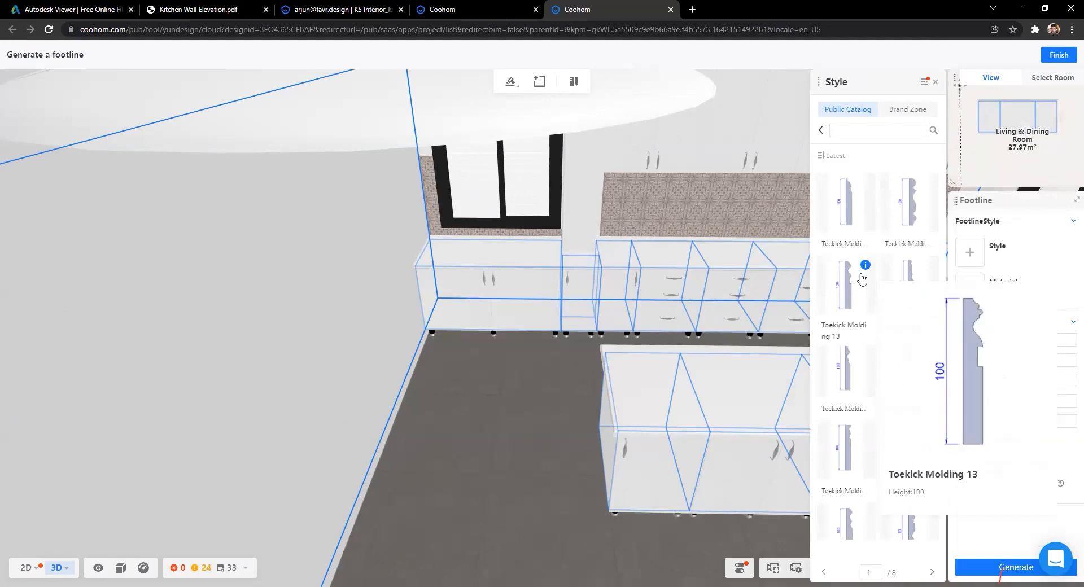
pyautogui.scroll(-1, 862, 278)
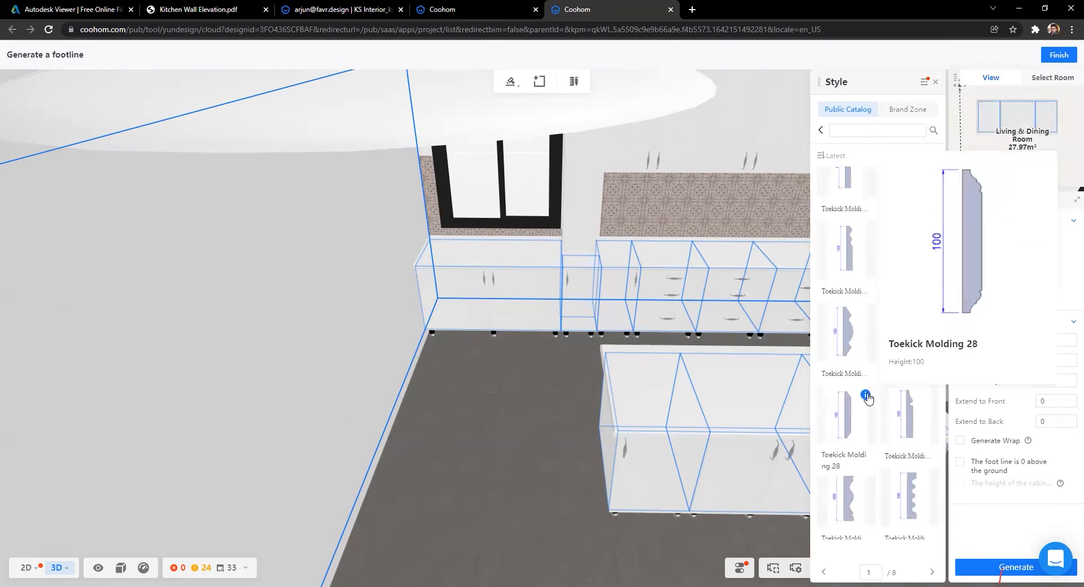
pyautogui.moveTo(930, 398)
pyautogui.scroll(-5, 864, 480)
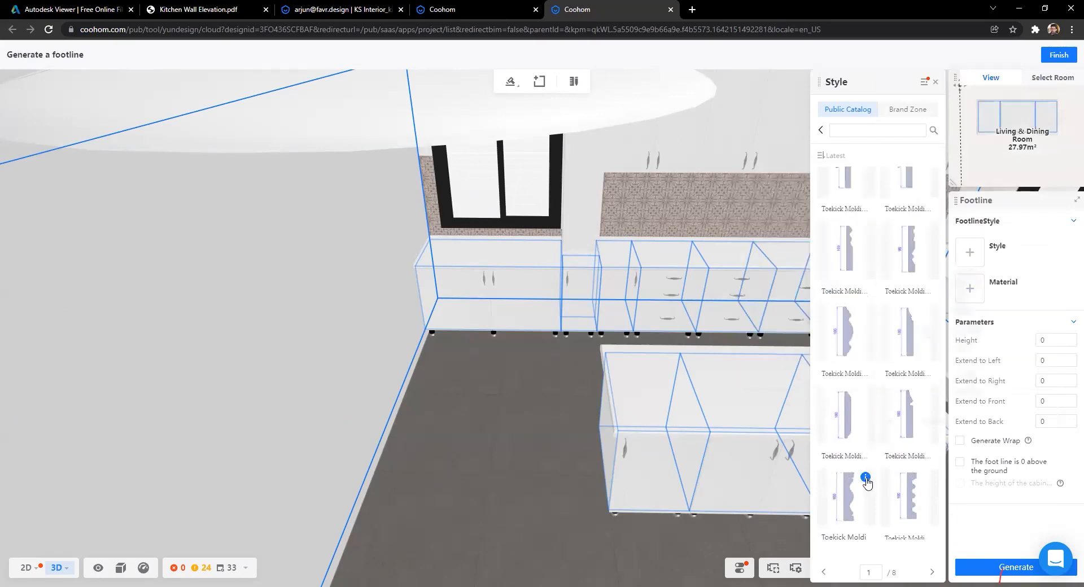
pyautogui.scroll(-5, 863, 462)
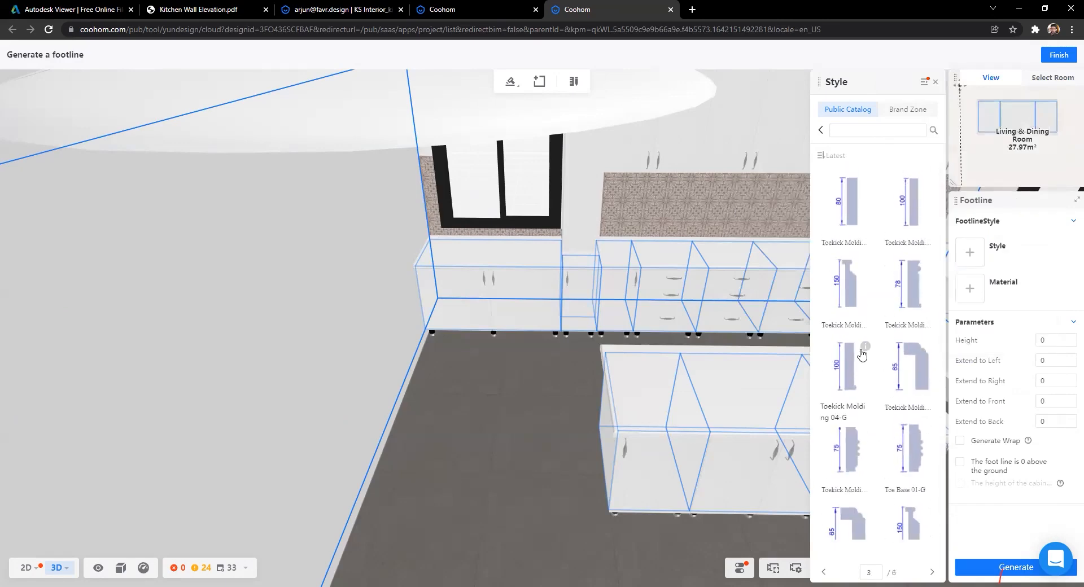
pyautogui.scroll(-3, 875, 338)
pyautogui.moveTo(926, 233)
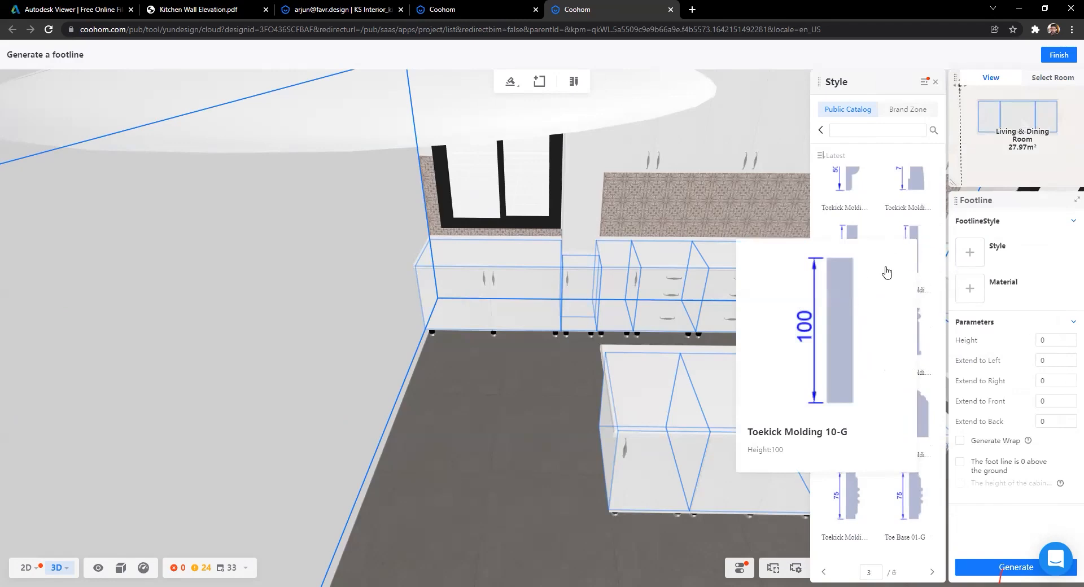
pyautogui.click(910, 259)
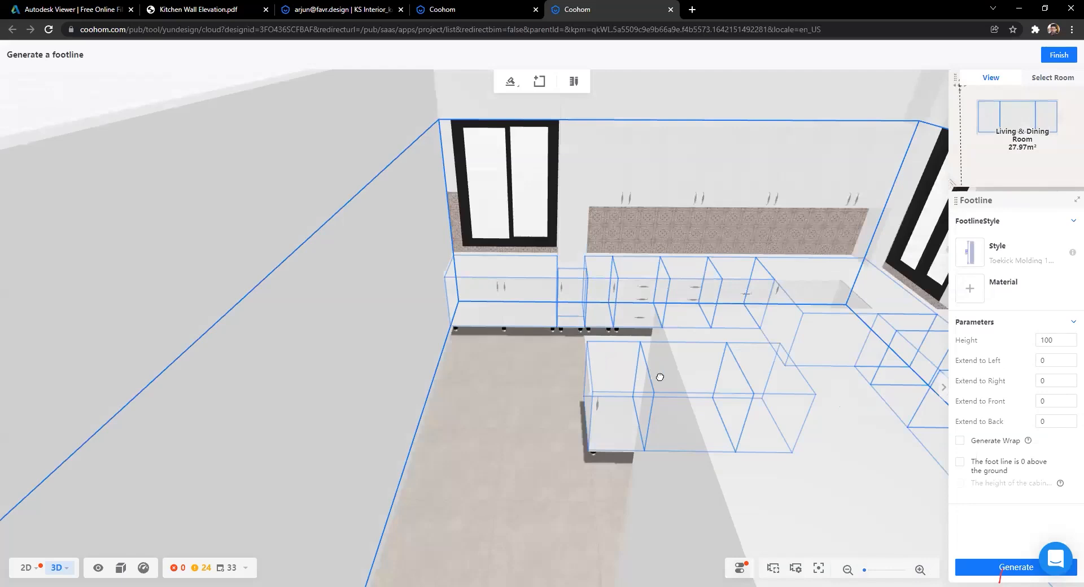
# Step: Search 'white', apply cs-High Gloss Laminate as footline material and generate the footline
pyautogui.moveTo(660, 377); pyautogui.dragTo(605, 401)
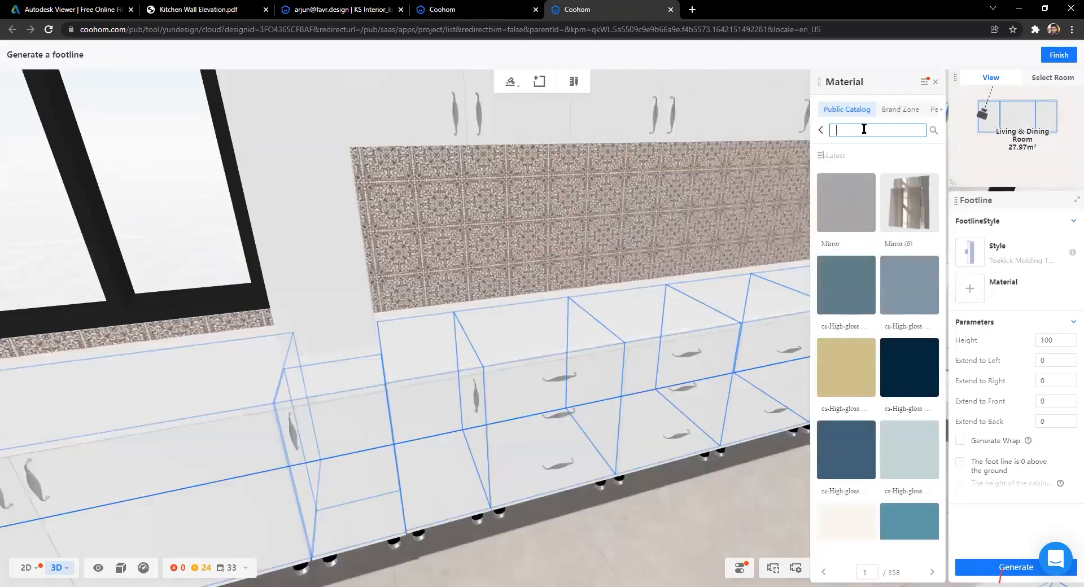
pyautogui.write('white')
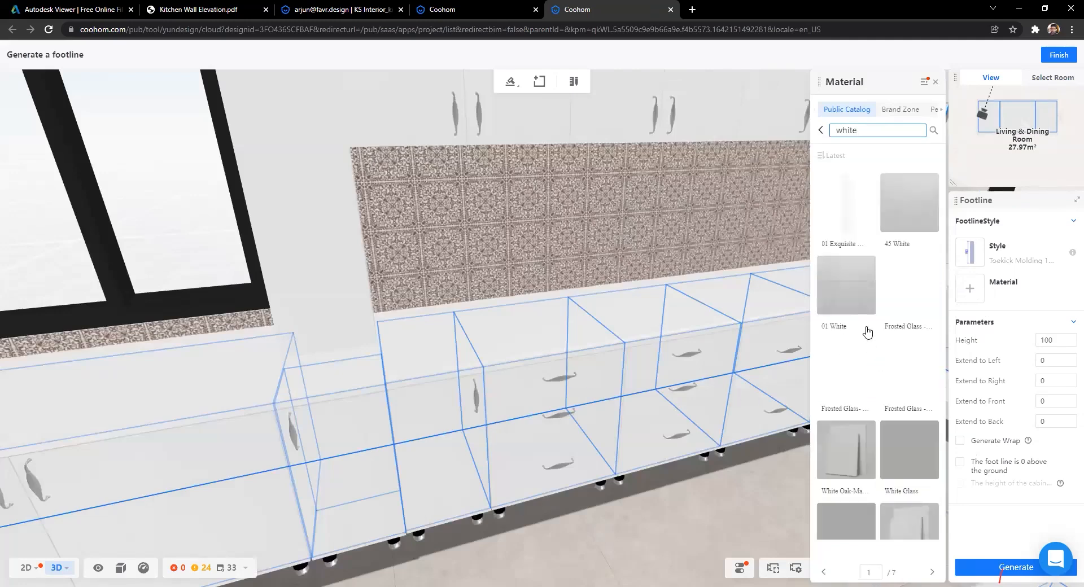
pyautogui.scroll(-2, 866, 333)
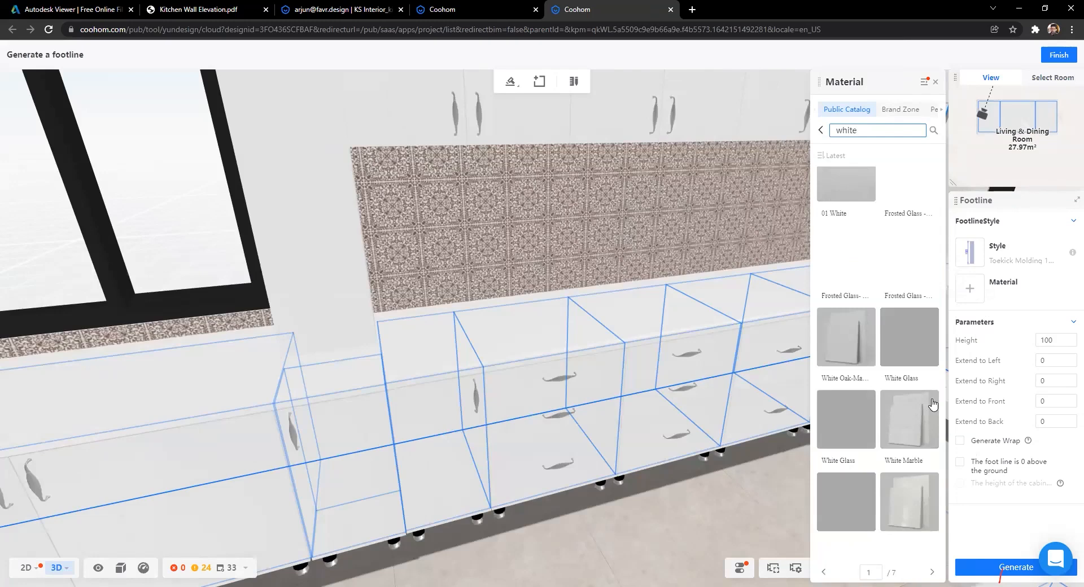
pyautogui.moveTo(898, 442)
pyautogui.scroll(-1, 906, 429)
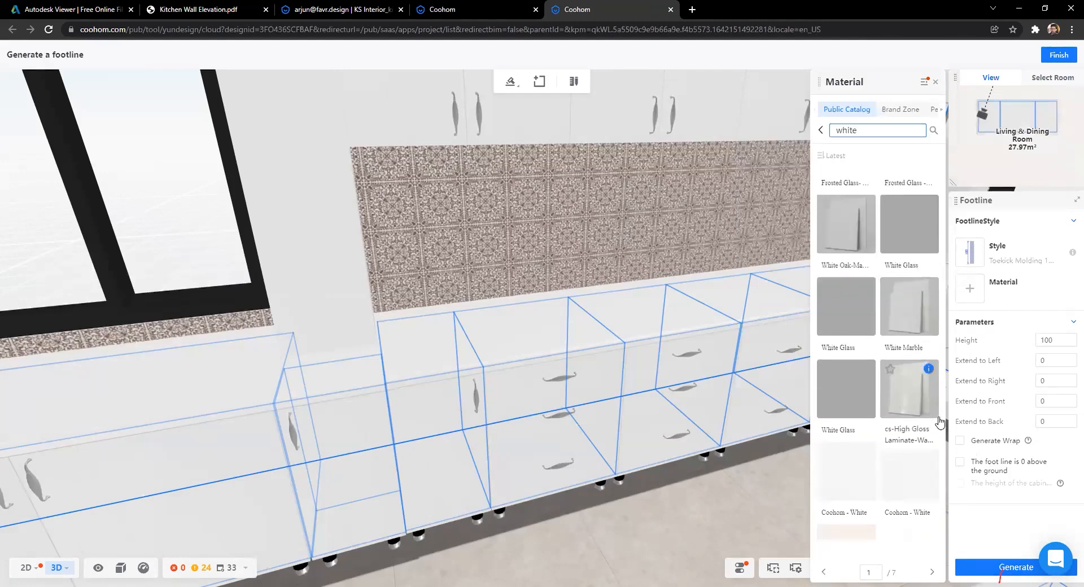
pyautogui.click(914, 400)
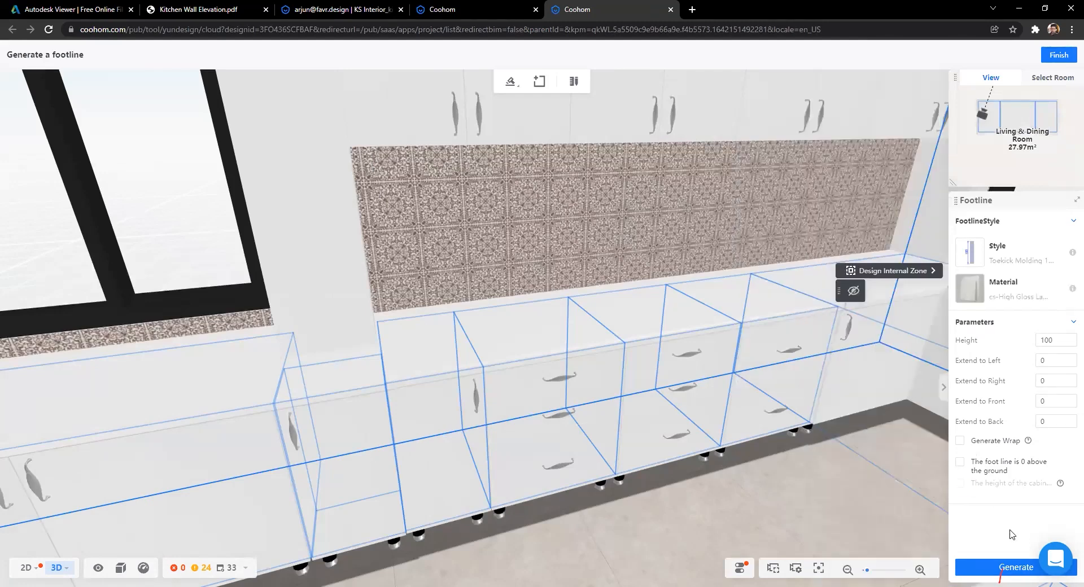
pyautogui.click(983, 564)
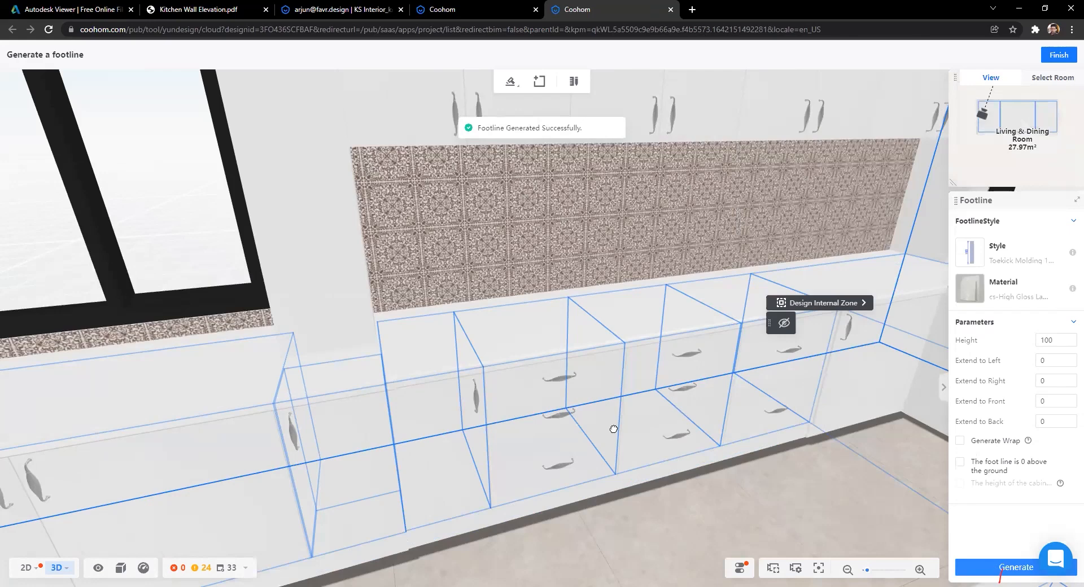
pyautogui.moveTo(614, 429); pyautogui.dragTo(539, 434)
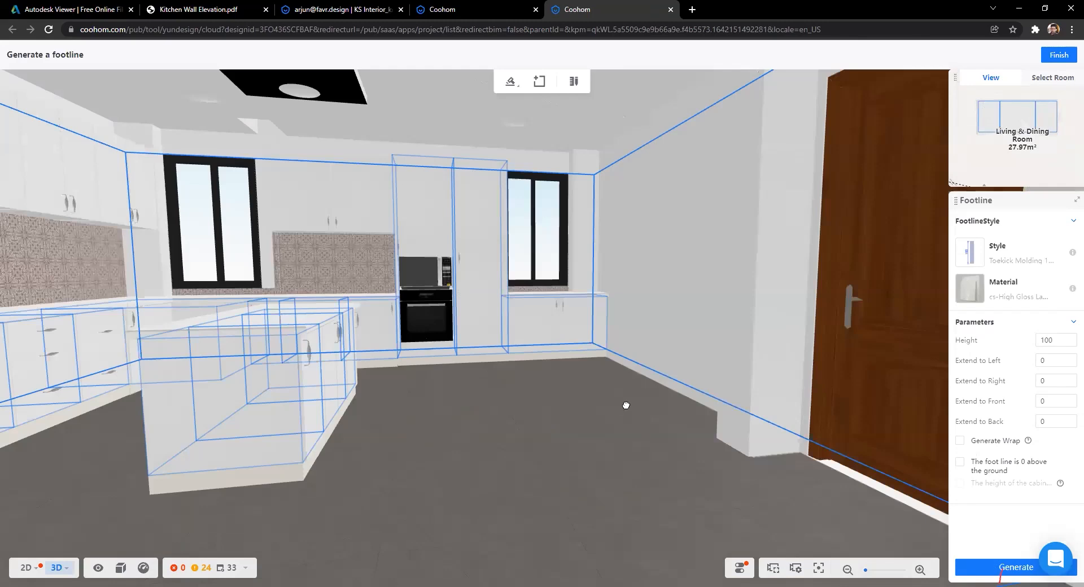
# Step: Orbit to the island, select its middle cabinet and bring up the fittings build list
pyautogui.moveTo(602, 410); pyautogui.dragTo(419, 416)
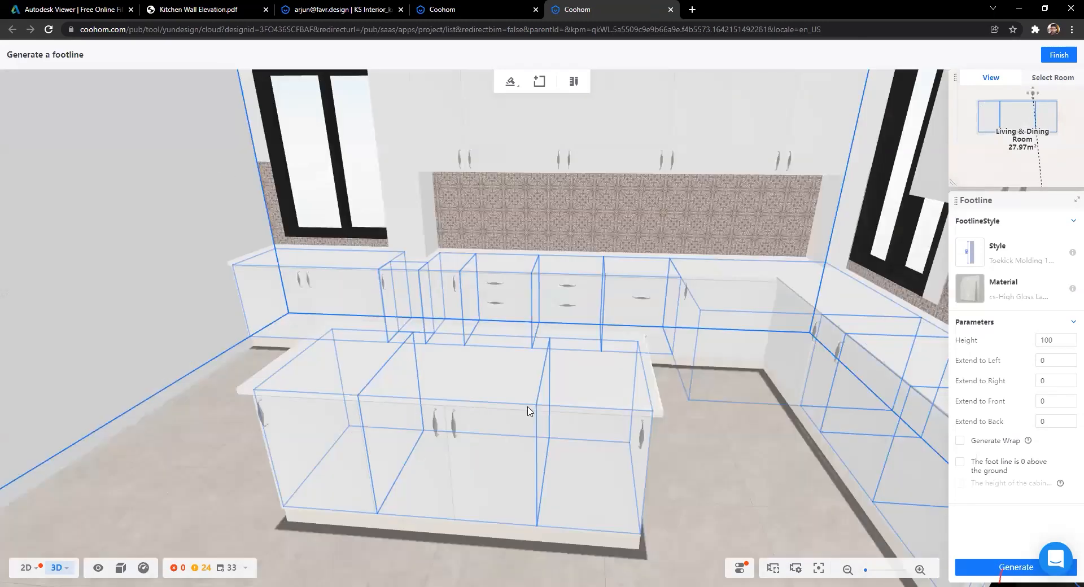
pyautogui.moveTo(528, 411); pyautogui.dragTo(628, 402)
pyautogui.moveTo(496, 304); pyautogui.dragTo(666, 404)
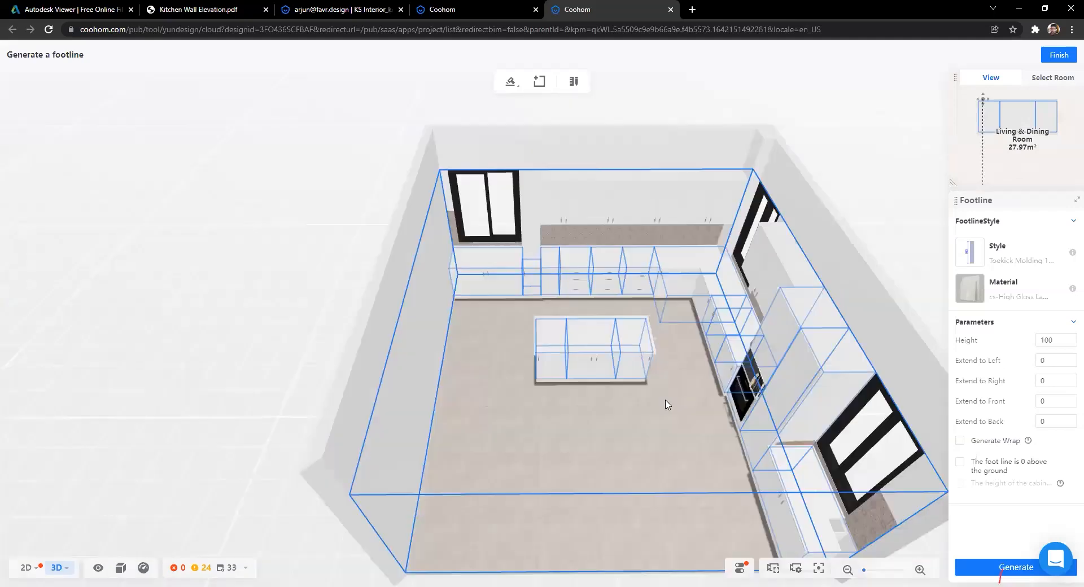
pyautogui.click(449, 254)
pyautogui.scroll(3, 562, 325)
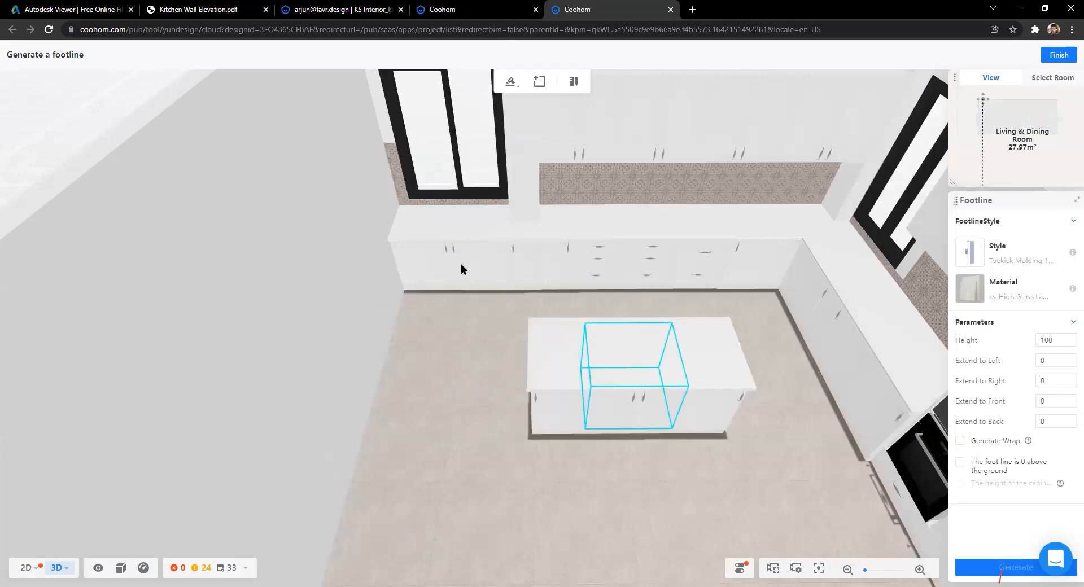
pyautogui.press('d')
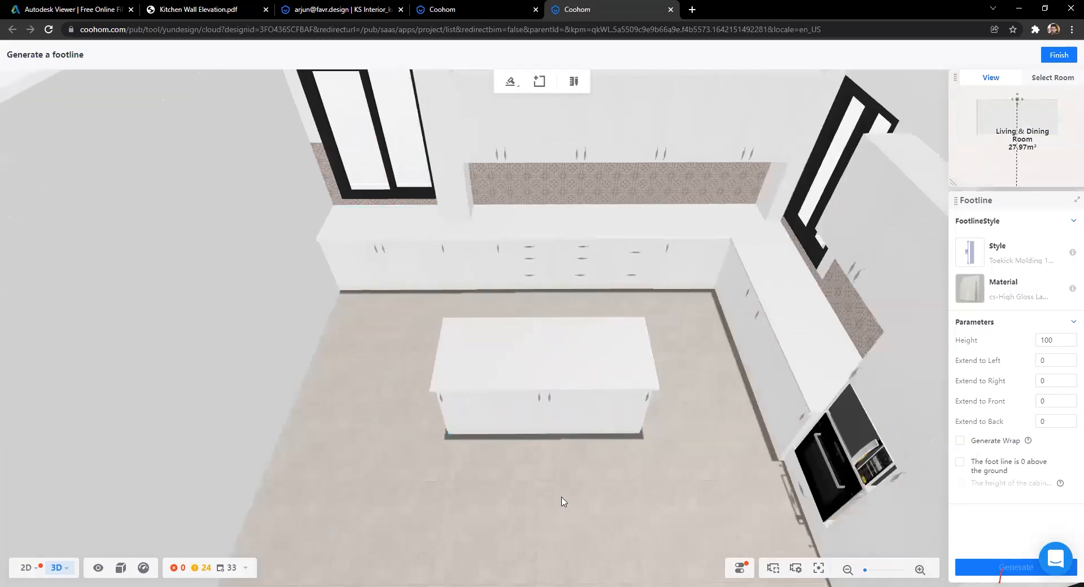
pyautogui.scroll(5, 562, 498)
pyautogui.scroll(-3, 543, 393)
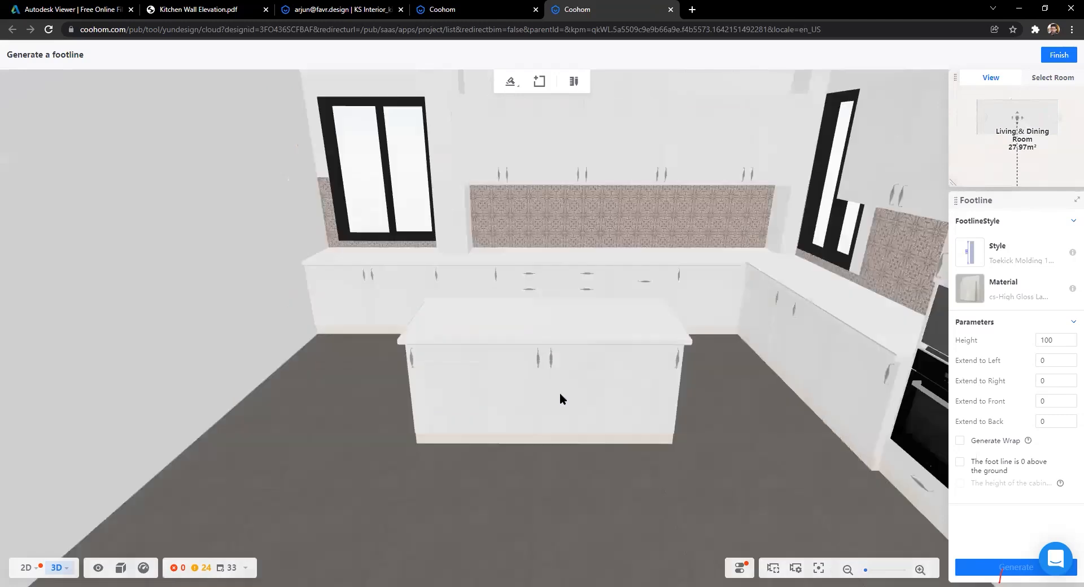
pyautogui.click(560, 392)
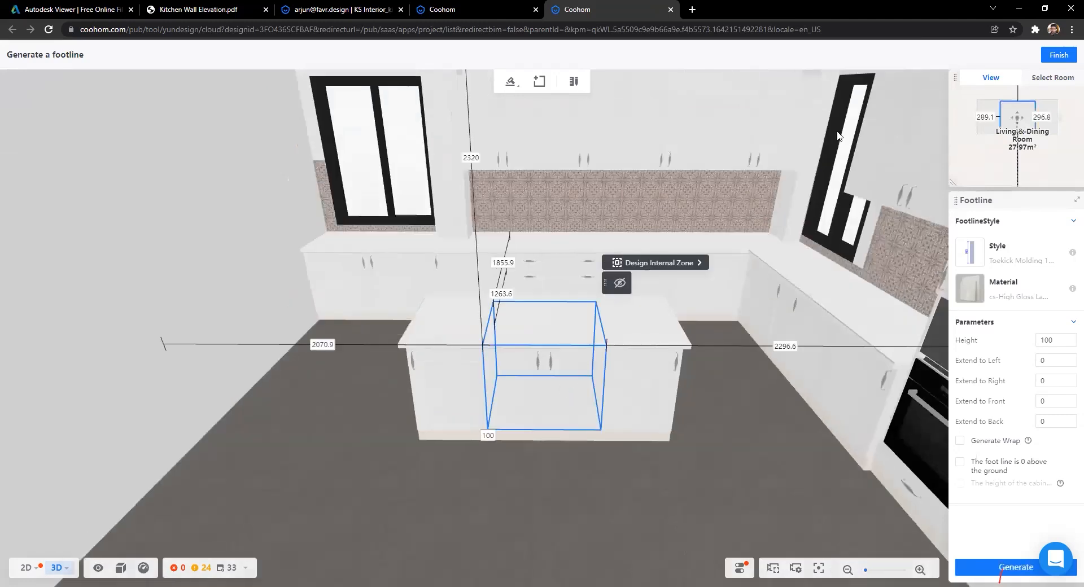
pyautogui.click(511, 86)
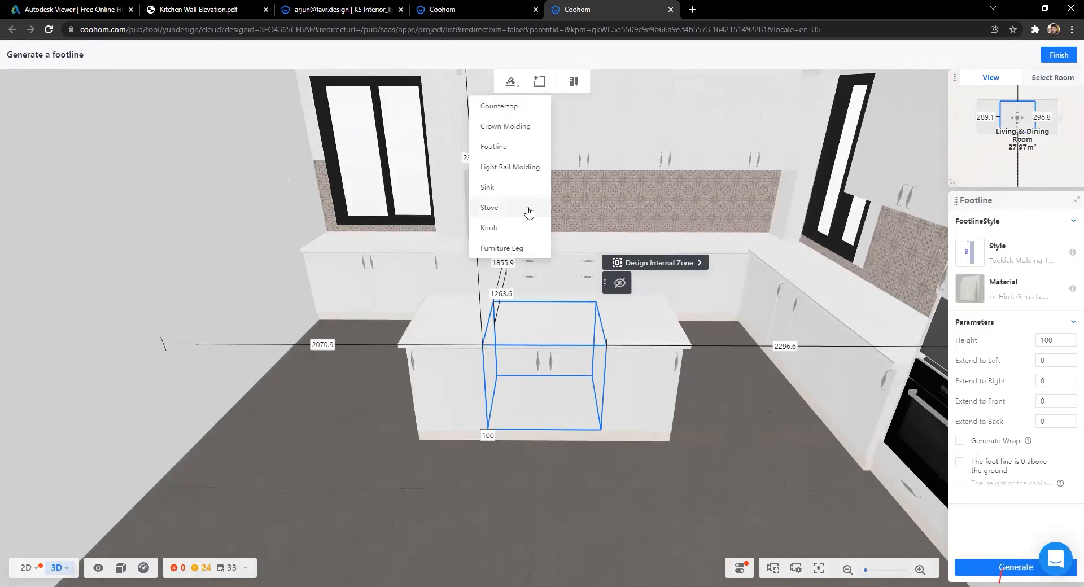
# Step: Set up a Stove-19 (580 × 510 mm) stovetop targeting the island's 800 mm cabinet
pyautogui.click(497, 207)
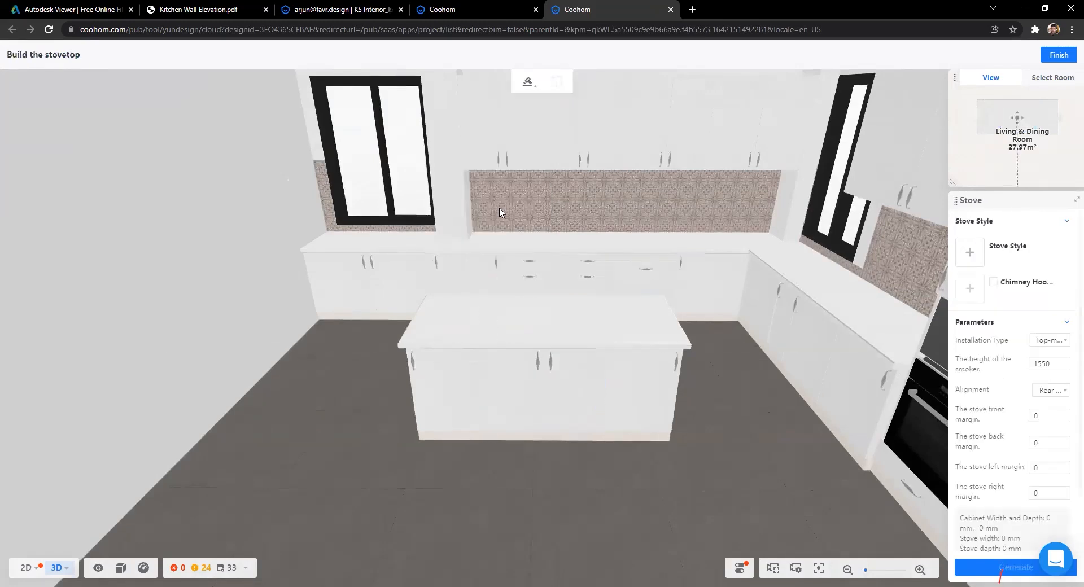
pyautogui.click(969, 253)
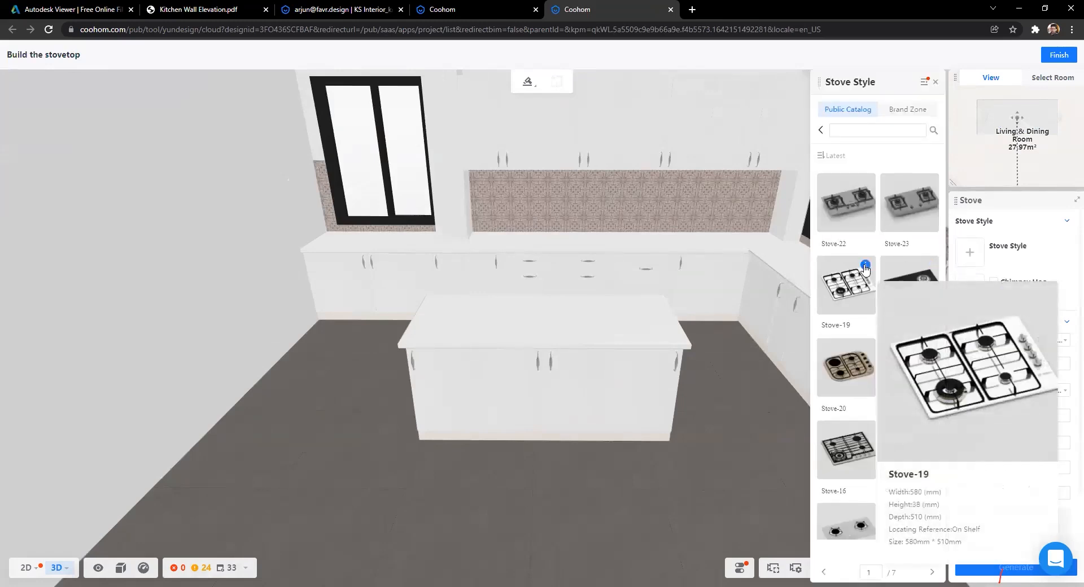
pyautogui.scroll(-5, 845, 367)
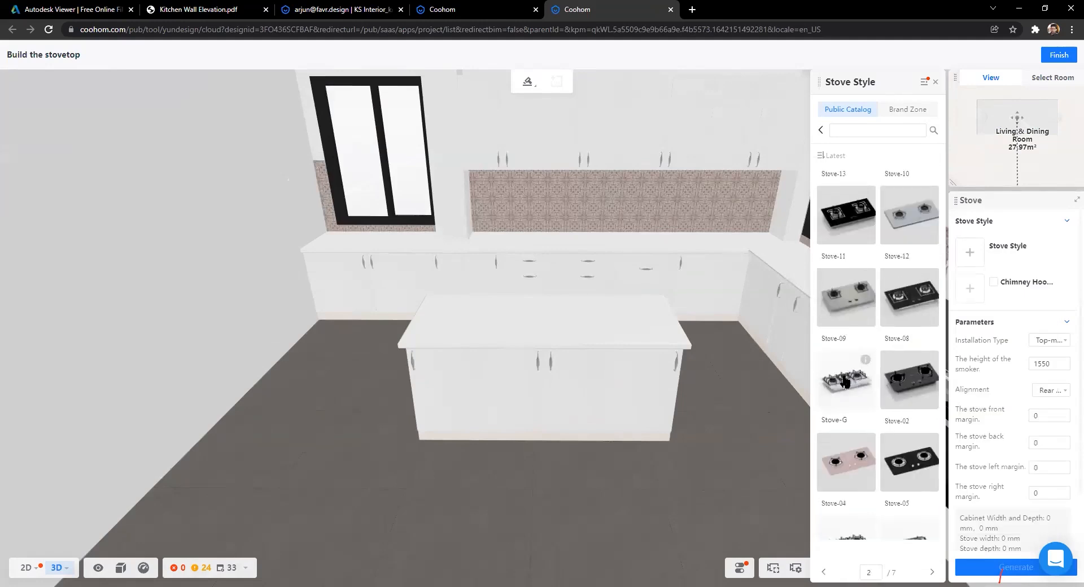
pyautogui.scroll(-5, 845, 382)
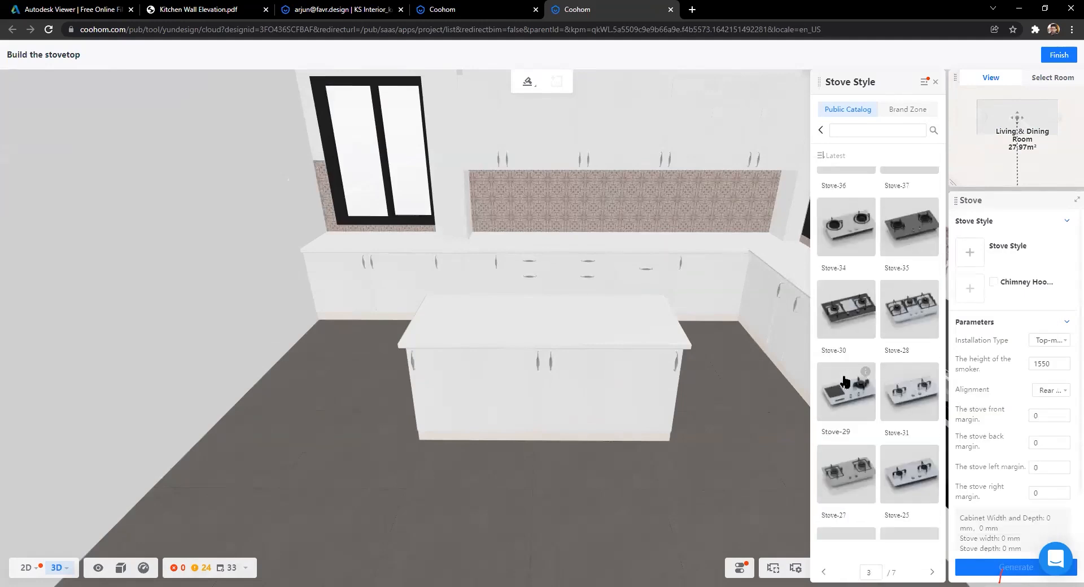
pyautogui.scroll(10, 845, 383)
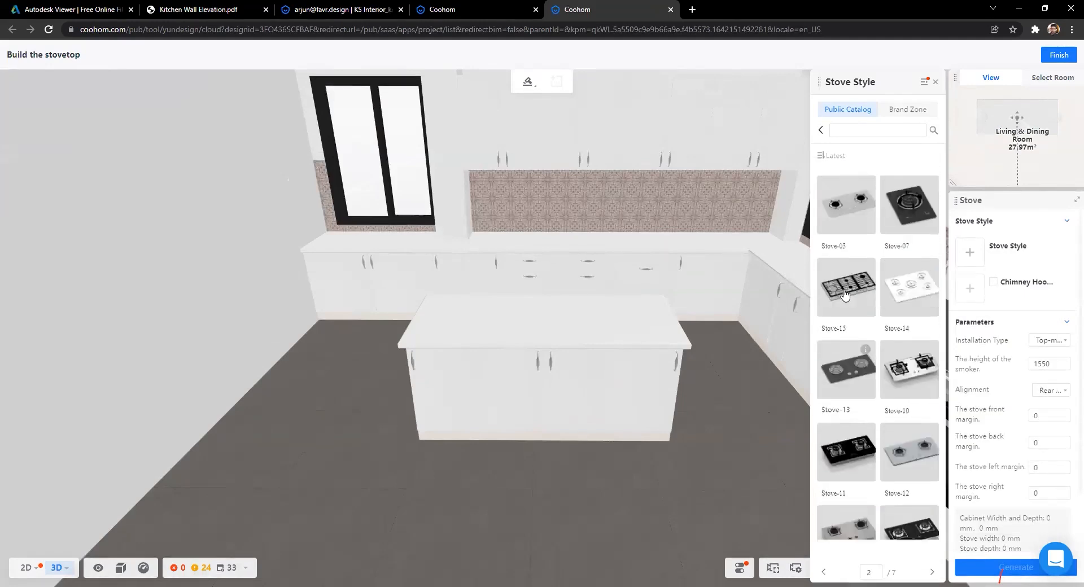
pyautogui.click(846, 189)
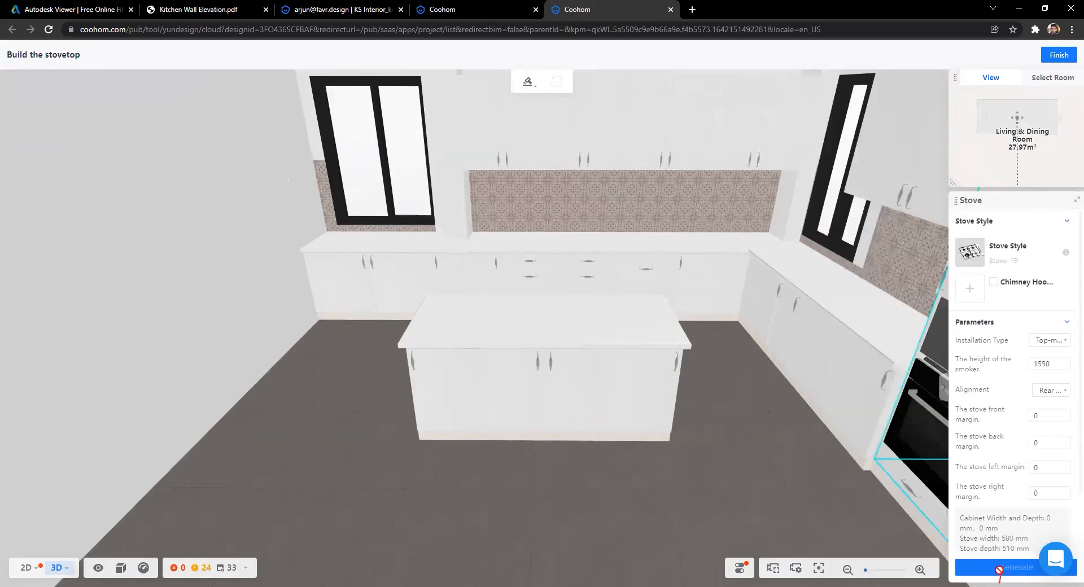
pyautogui.click(554, 412)
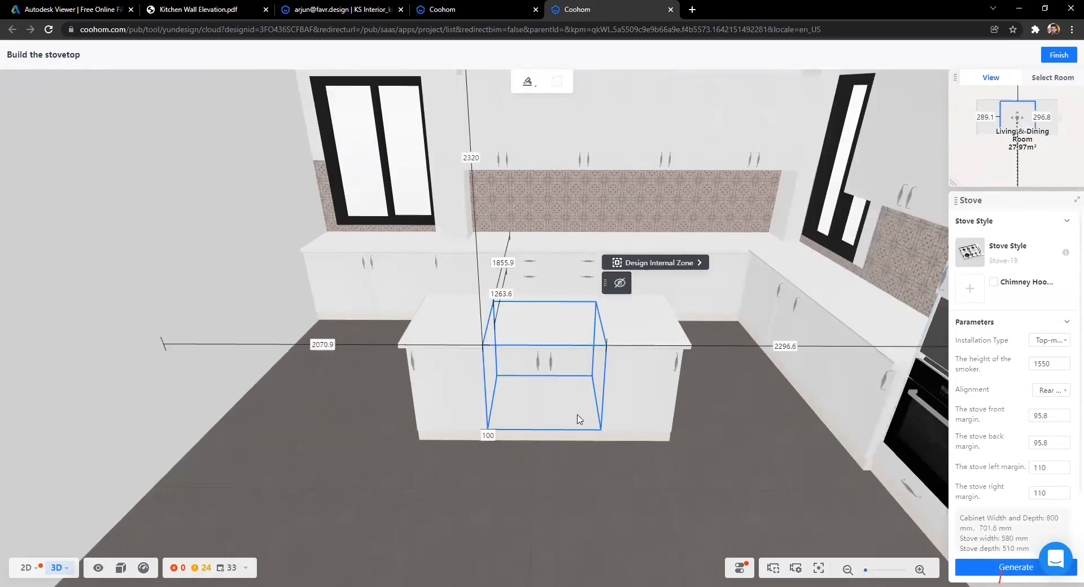
# Step: Generate the Stove-19 hob on the island countertop and orbit around to inspect it
pyautogui.click(994, 567)
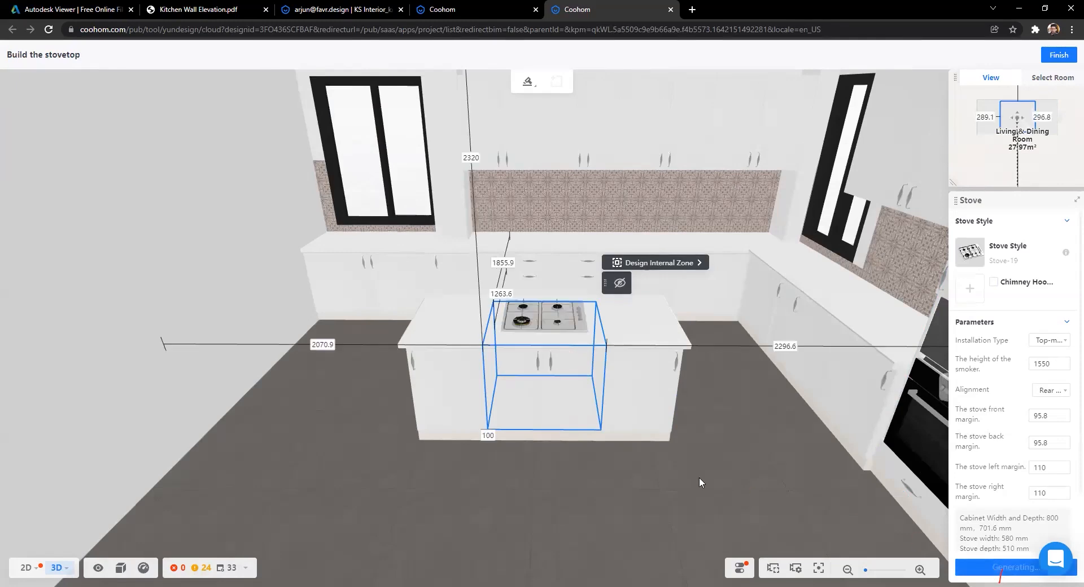
pyautogui.scroll(5, 564, 321)
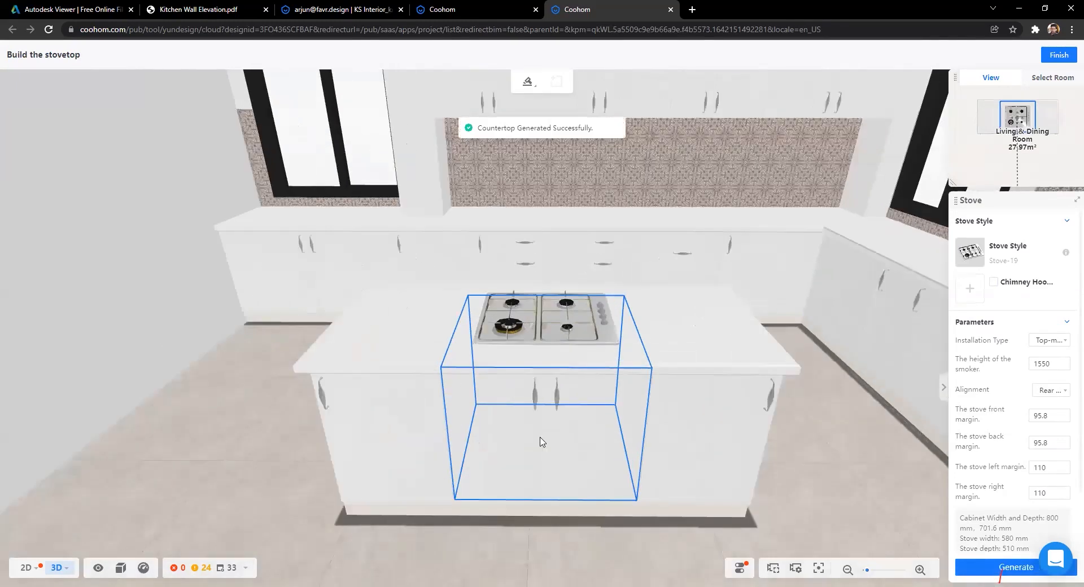
pyautogui.scroll(2, 495, 449)
pyautogui.scroll(-3, 610, 442)
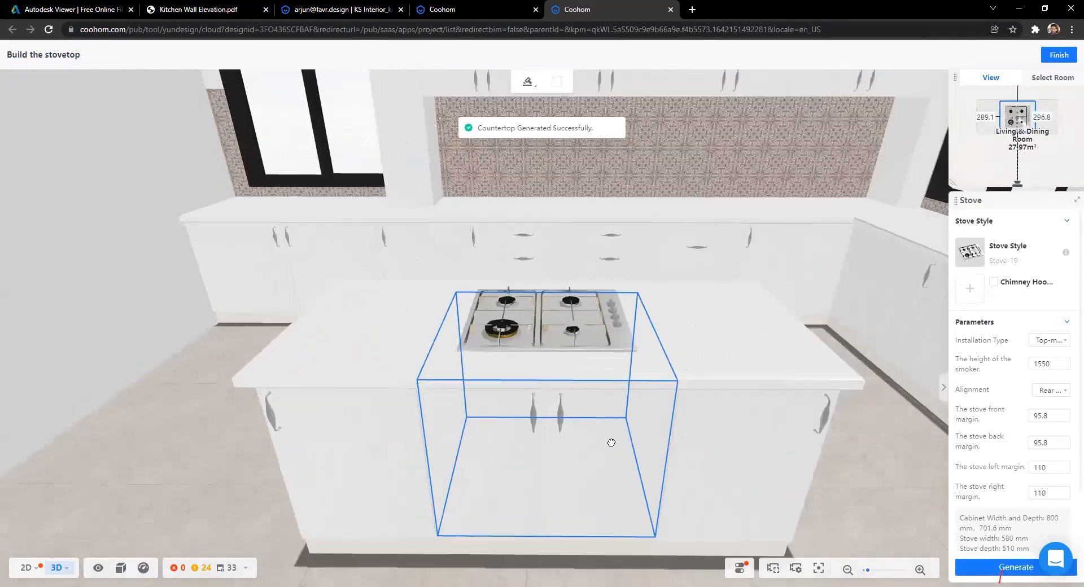
pyautogui.moveTo(385, 444); pyautogui.dragTo(537, 473)
pyautogui.moveTo(626, 460); pyautogui.dragTo(639, 471)
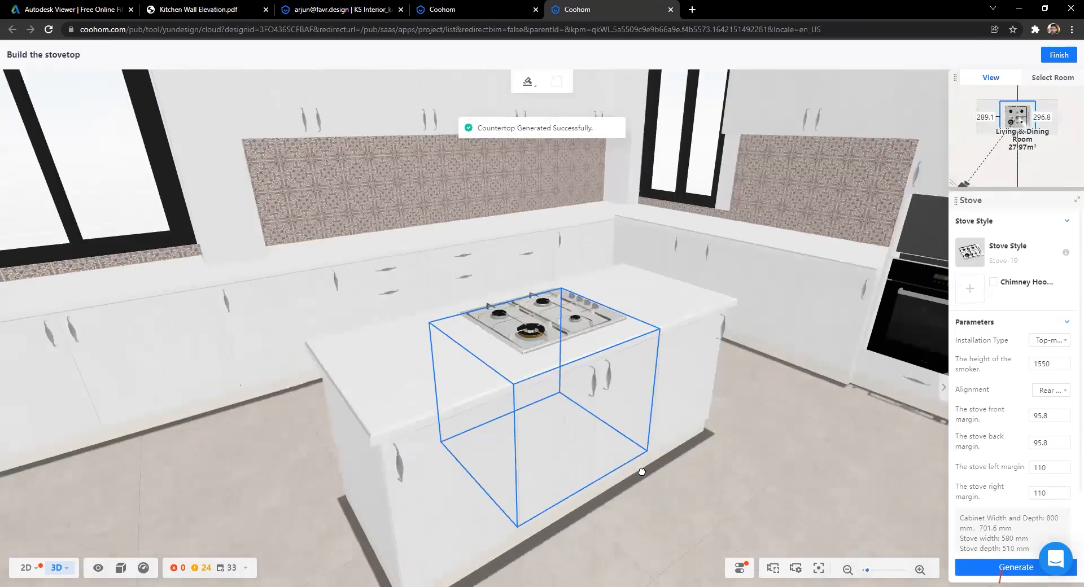
pyautogui.moveTo(590, 443); pyautogui.dragTo(541, 445)
pyautogui.moveTo(569, 364); pyautogui.dragTo(442, 307)
pyautogui.scroll(-2, 446, 308)
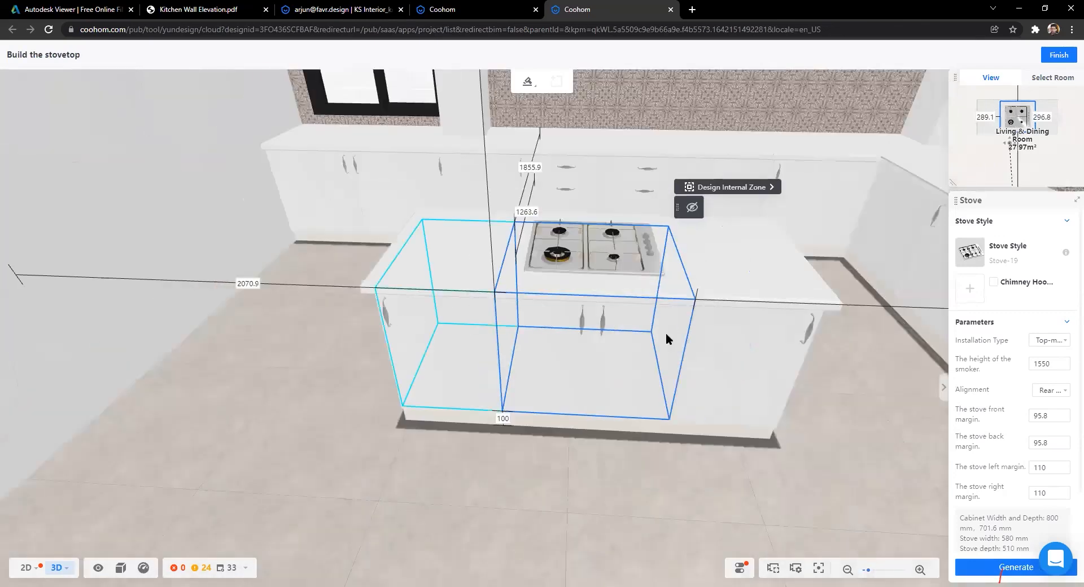
pyautogui.moveTo(483, 393); pyautogui.dragTo(491, 346)
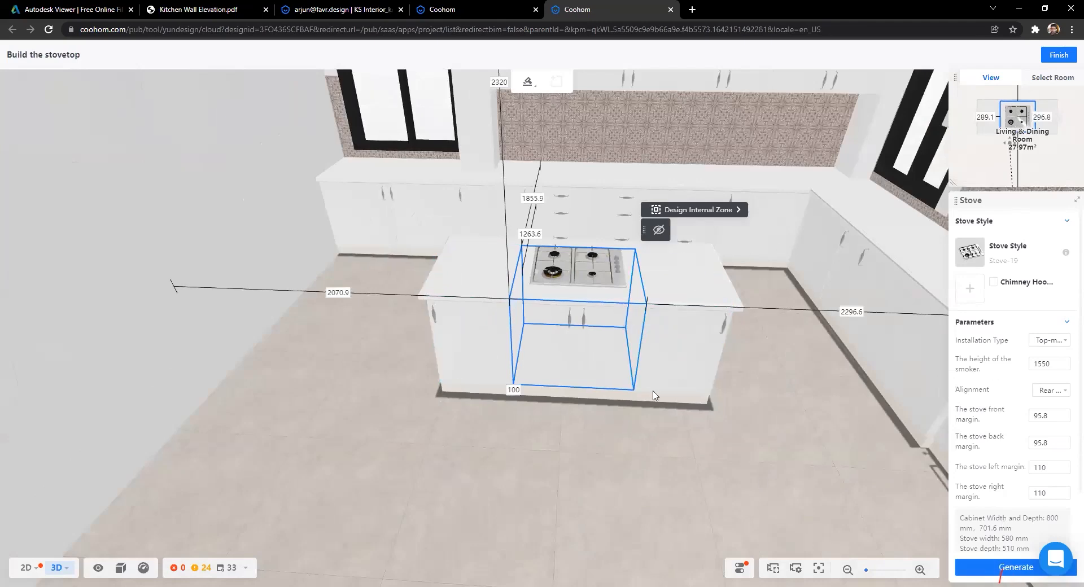
pyautogui.press('a')
pyautogui.scroll(3, 658, 420)
pyautogui.scroll(1, 625, 380)
pyautogui.press('s')
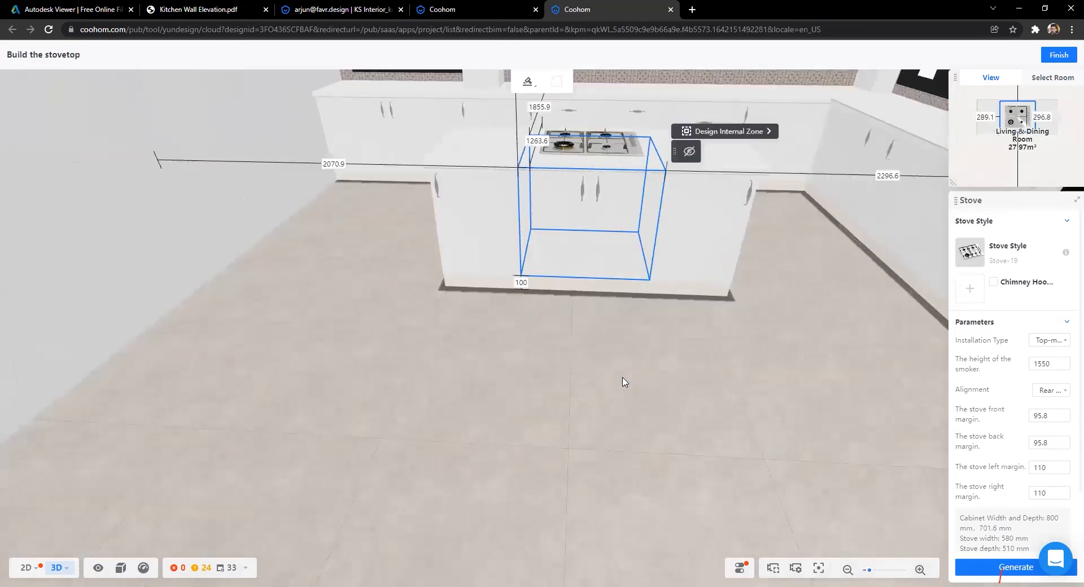
pyautogui.press('w')
pyautogui.scroll(-3, 635, 331)
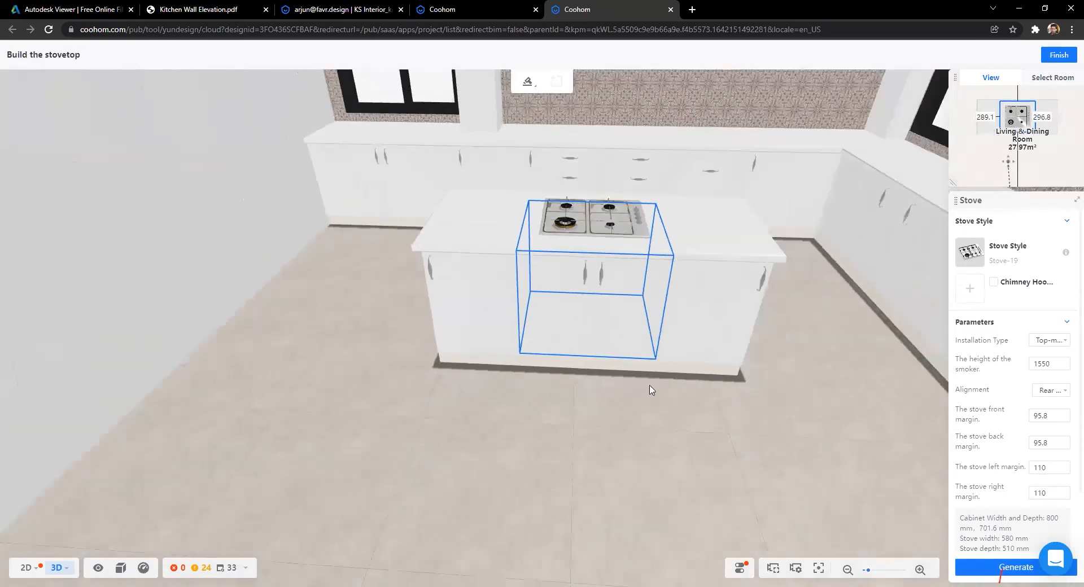
pyautogui.scroll(3, 517, 362)
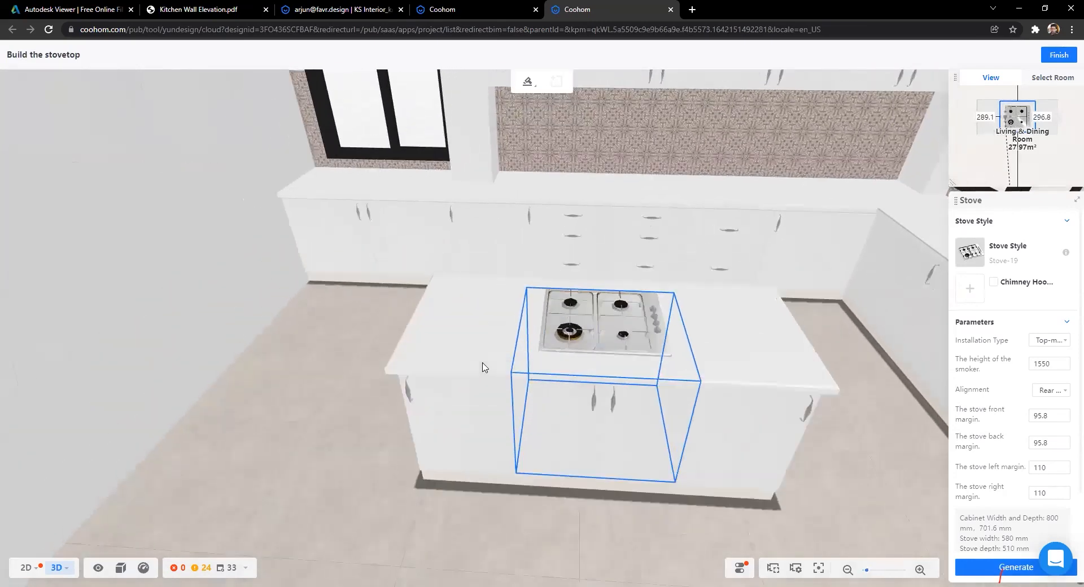
# Step: Reselect the island stove cabinet and advance the wizard to building the sink
pyautogui.click(483, 367)
pyautogui.scroll(3, 542, 254)
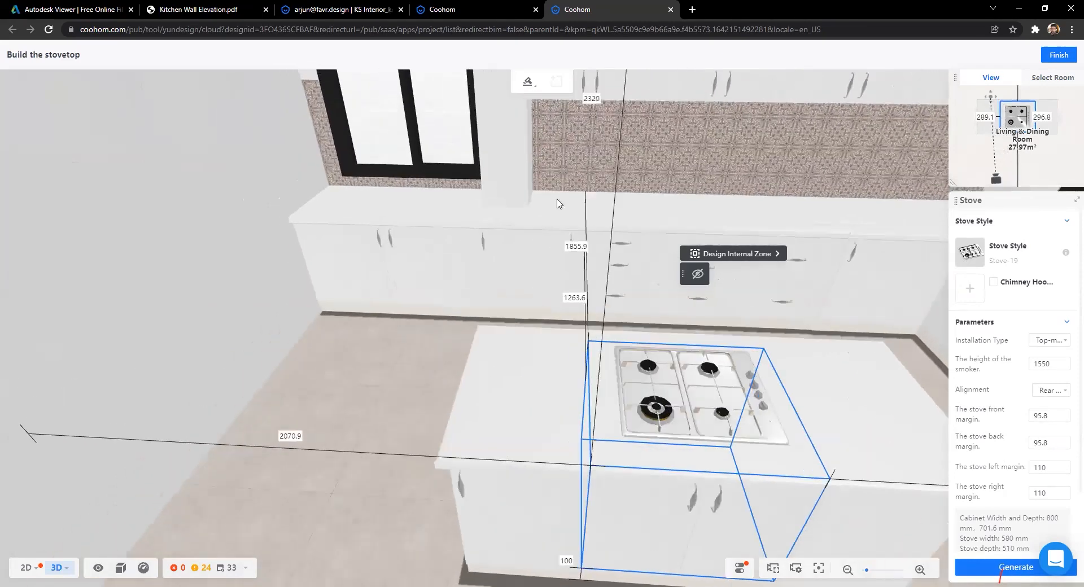
pyautogui.press('s')
pyautogui.press('a')
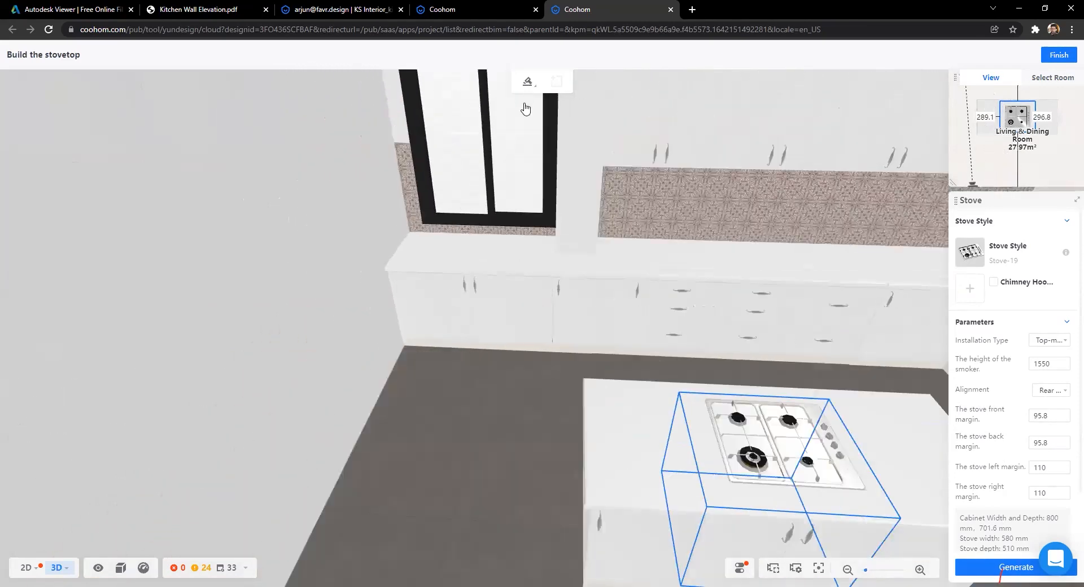
pyautogui.click(516, 194)
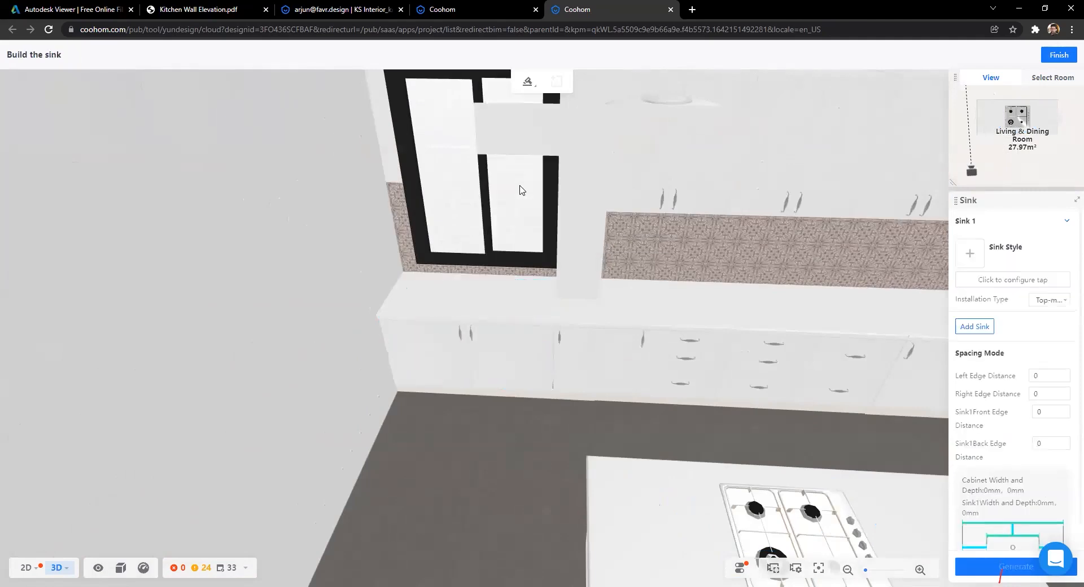
# Step: Select the cabinet under the window and choose the 7843B steel double sink
pyautogui.click(476, 381)
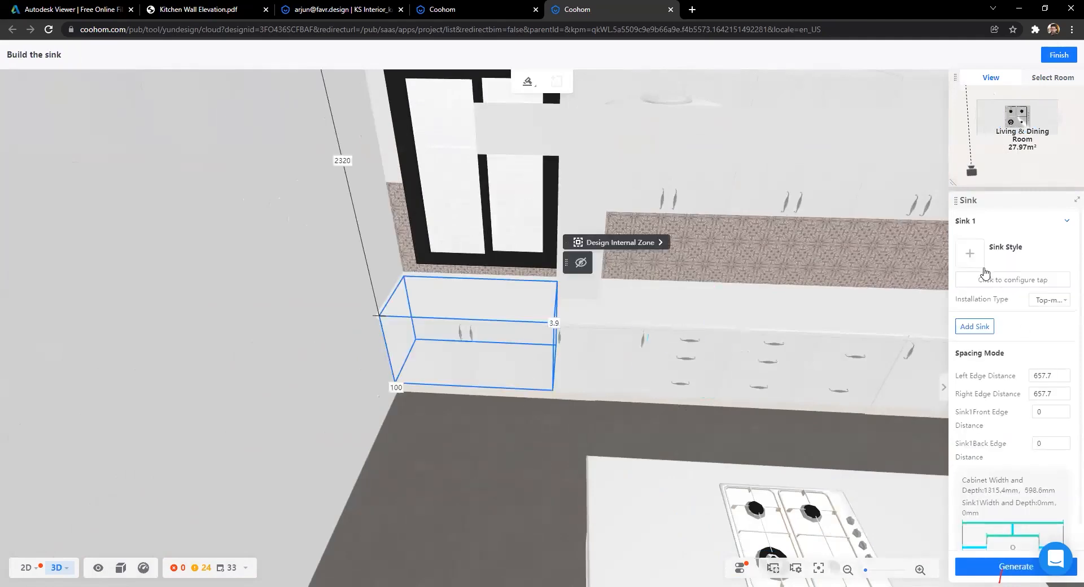
pyautogui.click(982, 269)
pyautogui.scroll(-10, 874, 364)
pyautogui.scroll(-8, 874, 364)
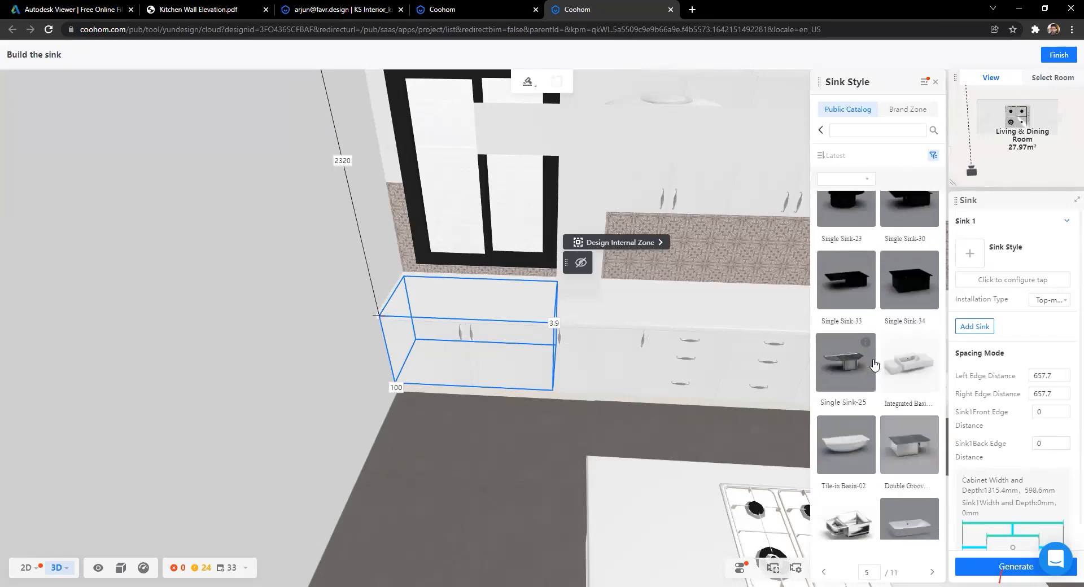
pyautogui.scroll(-8, 874, 364)
pyautogui.scroll(-8, 874, 364)
pyautogui.scroll(-4, 873, 364)
pyautogui.moveTo(870, 332)
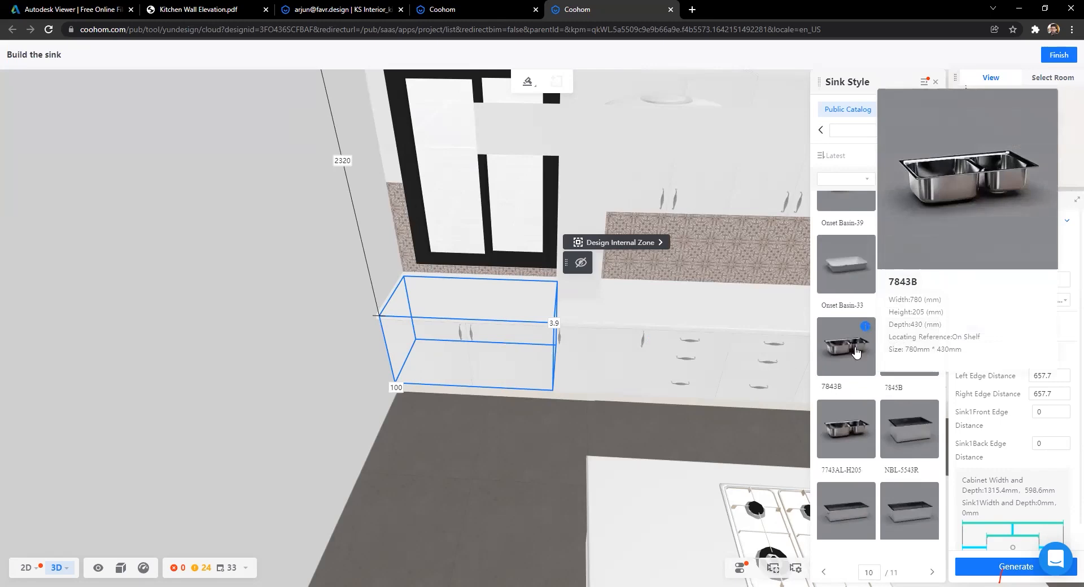
pyautogui.click(852, 352)
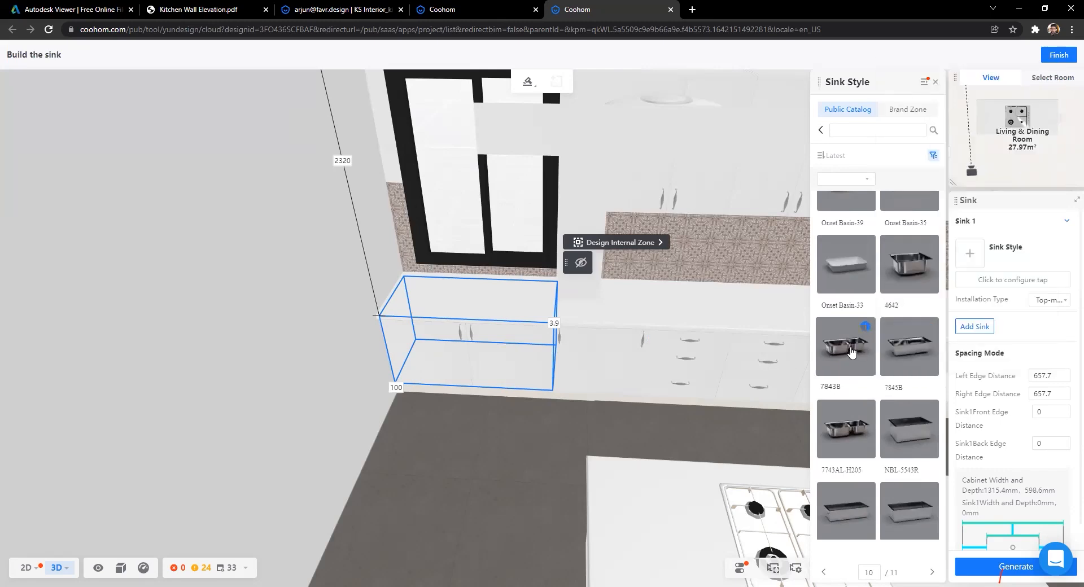
pyautogui.click(1013, 279)
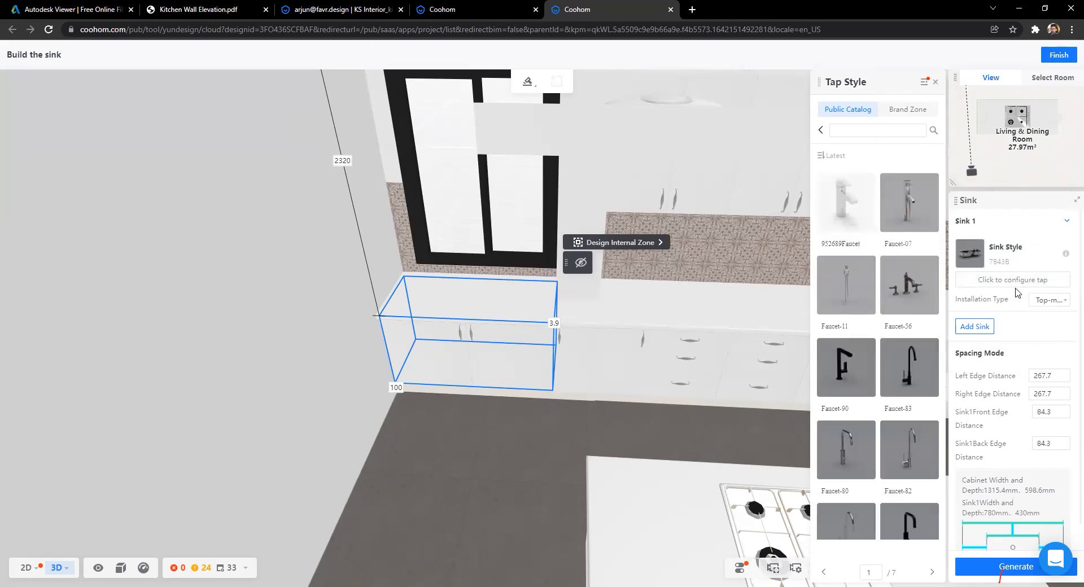
# Step: Choose Faucet-82 as the sink's tap style
pyautogui.moveTo(923, 183)
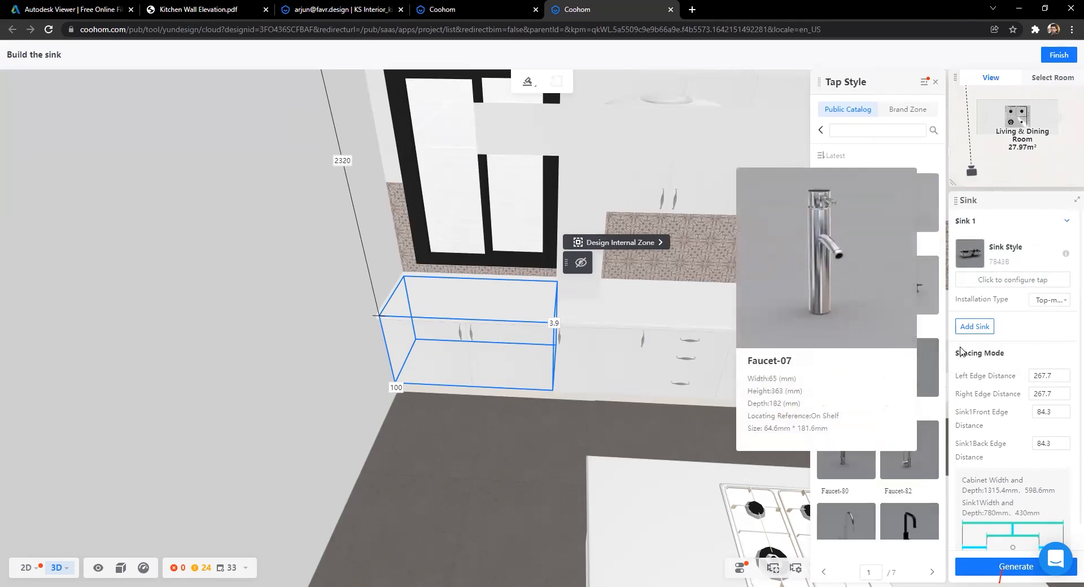
pyautogui.scroll(-3, 920, 328)
pyautogui.moveTo(931, 263)
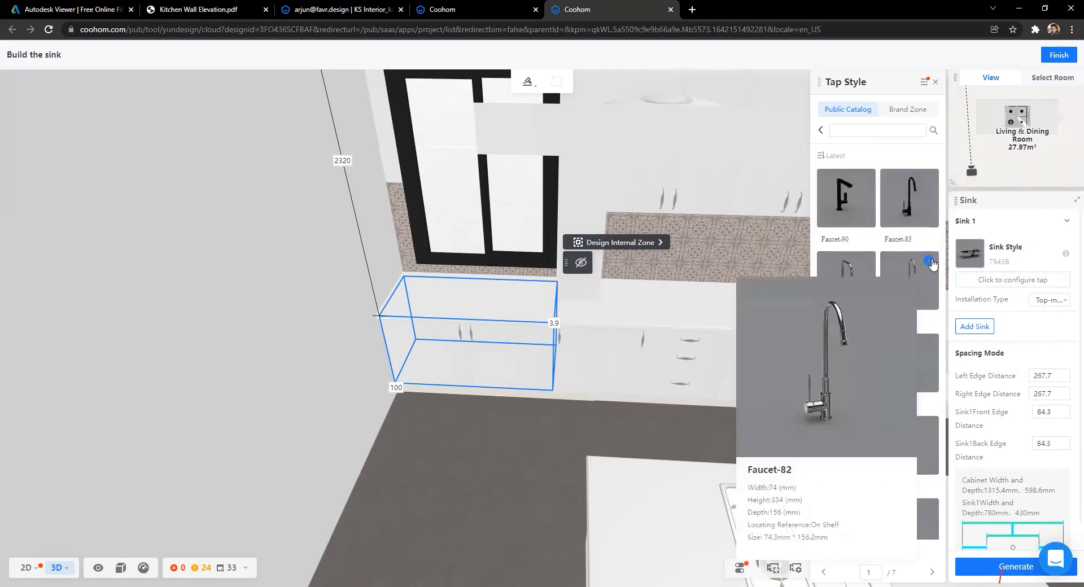
pyautogui.click(915, 287)
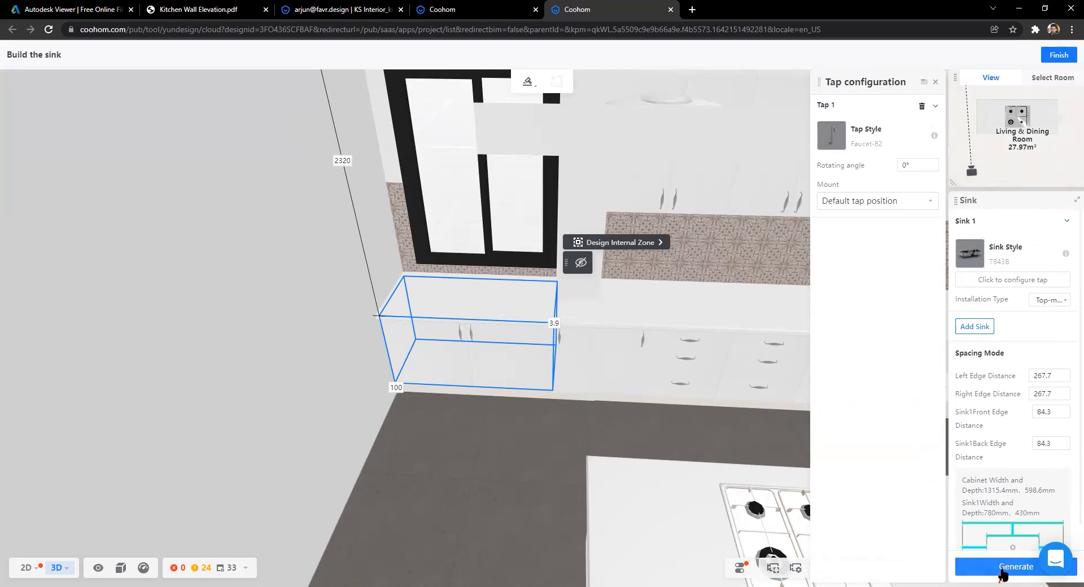
# Step: Generate the 7843B sink with its Faucet-82 tap and orbit to inspect it under the window
pyautogui.click(1002, 567)
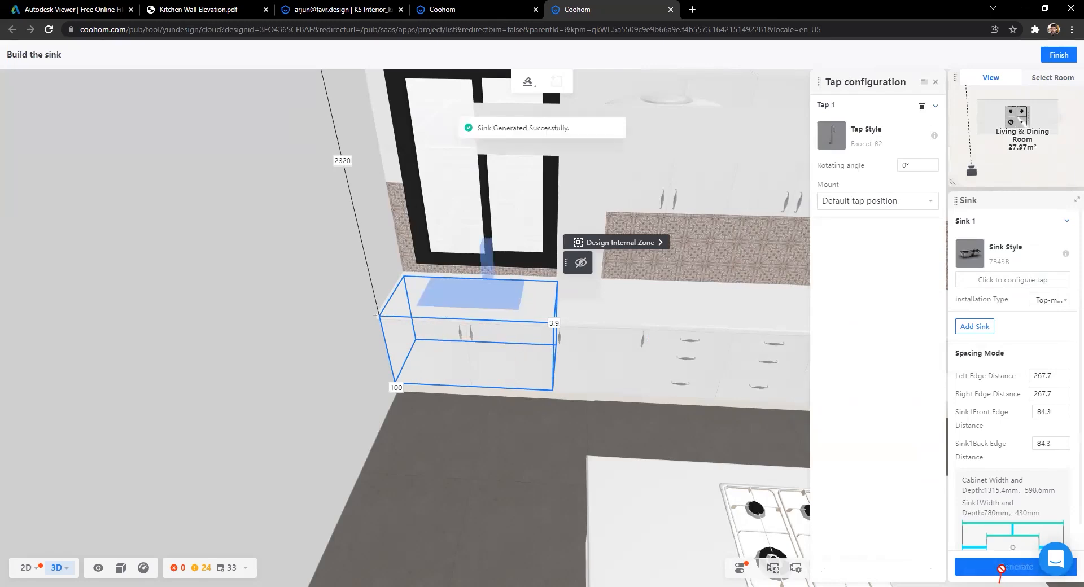
pyautogui.scroll(3, 519, 515)
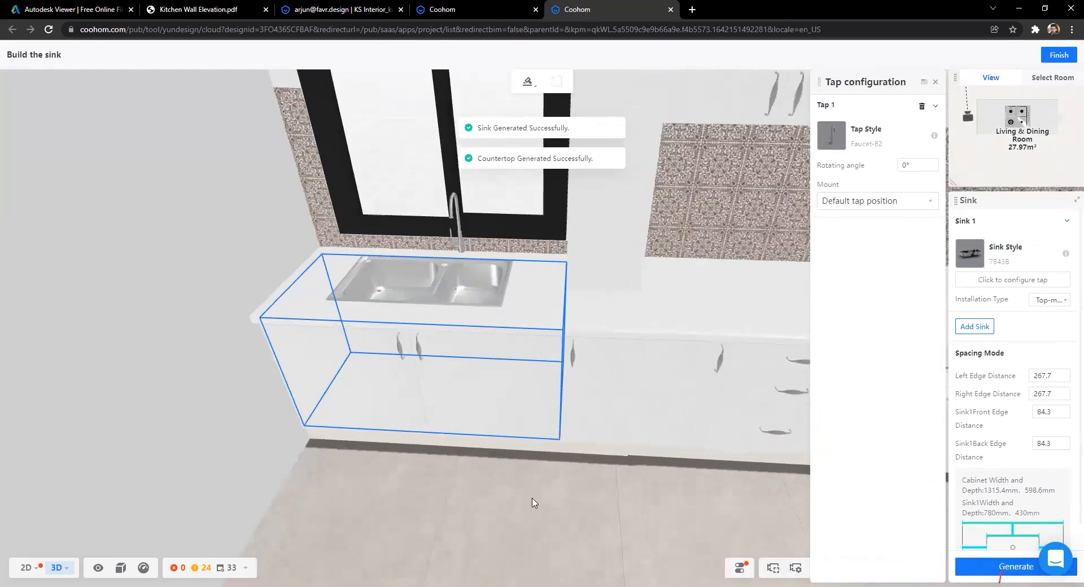
pyautogui.scroll(3, 474, 470)
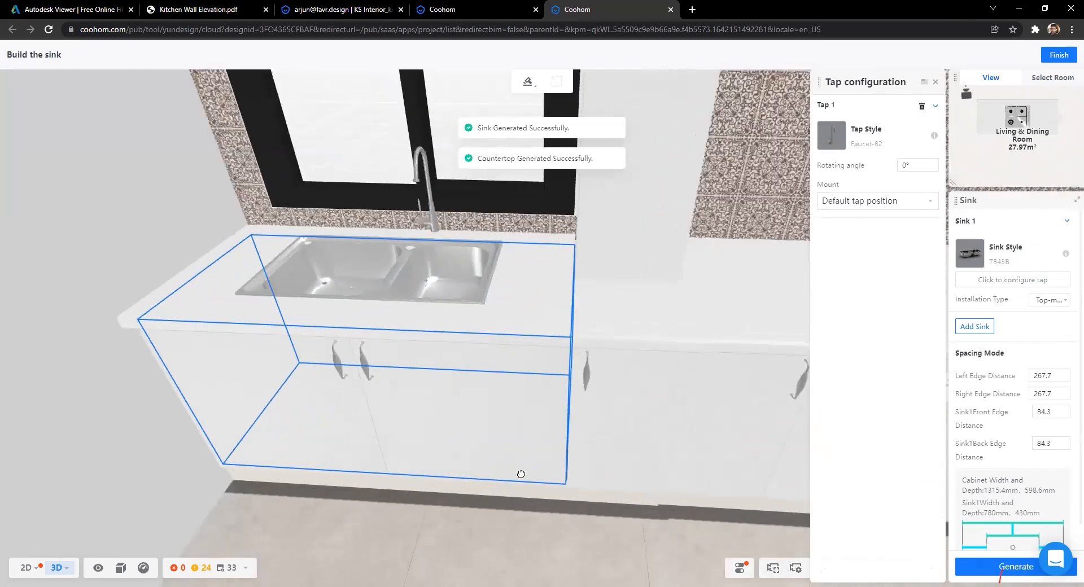
pyautogui.scroll(-4, 661, 474)
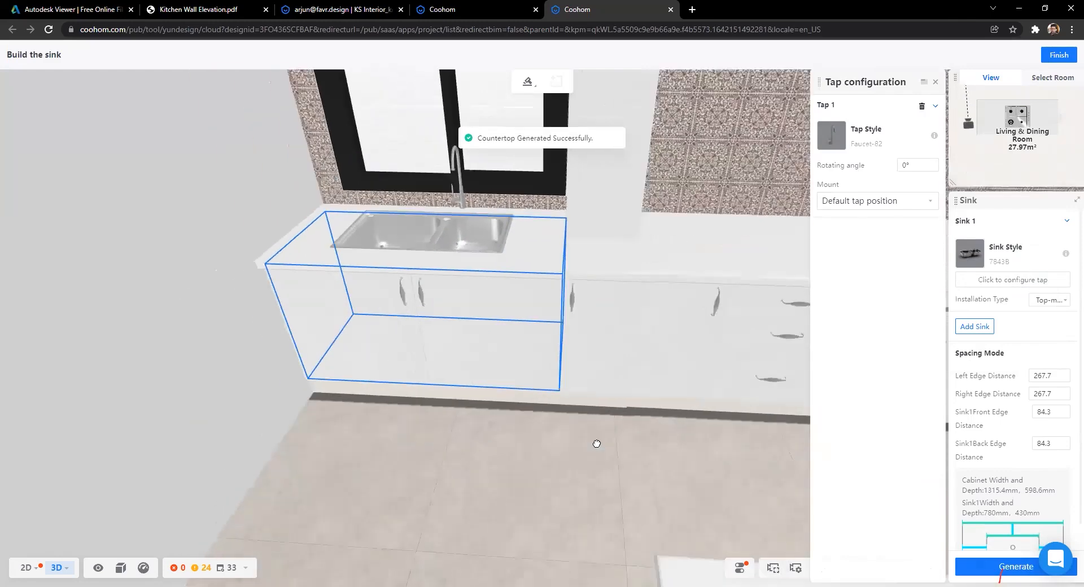
pyautogui.scroll(-4, 590, 469)
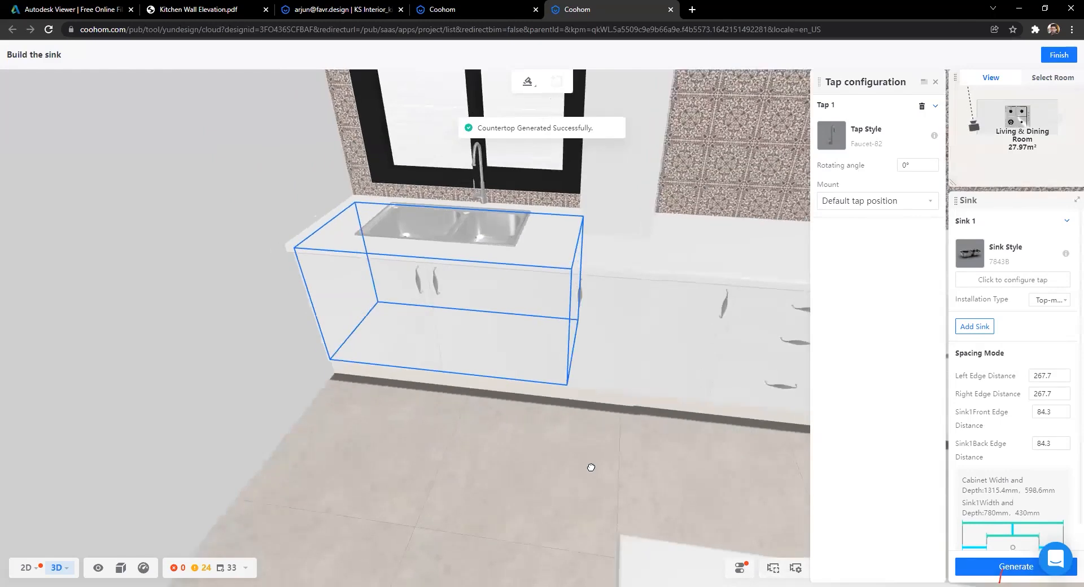
pyautogui.moveTo(587, 447); pyautogui.dragTo(552, 422)
pyautogui.moveTo(627, 431); pyautogui.dragTo(524, 500)
# Step: Finish sink building and browse the Public Library's Kitchen > Range Hoods category
pyautogui.press('a')
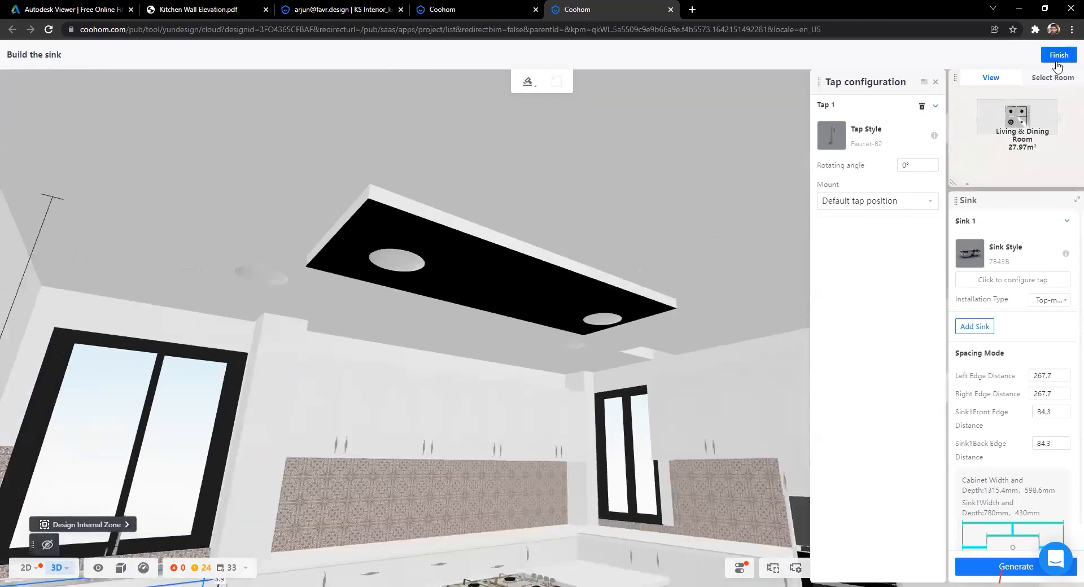
pyautogui.click(1053, 55)
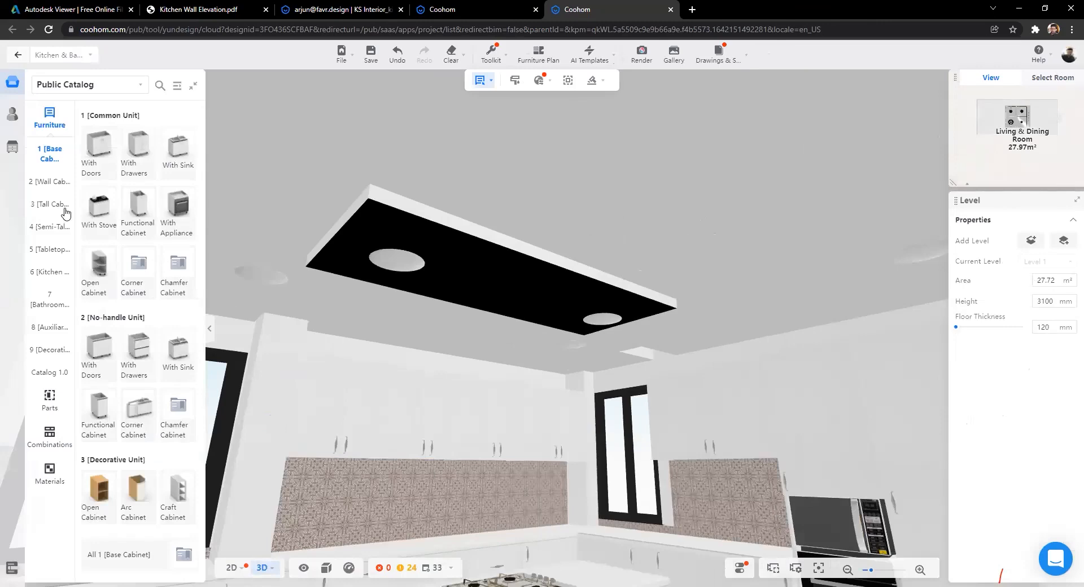
pyautogui.click(13, 111)
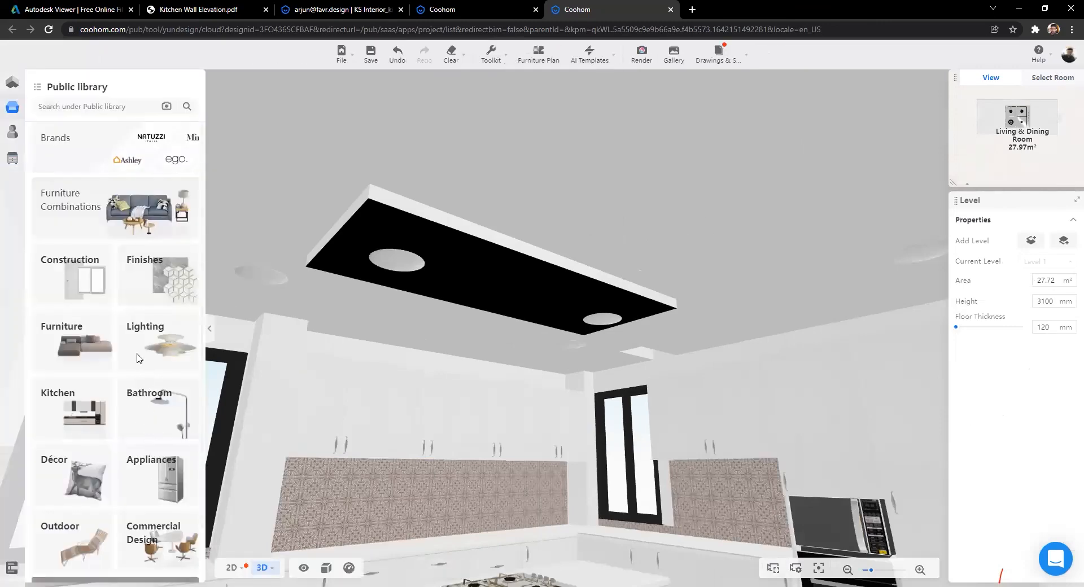
pyautogui.click(70, 421)
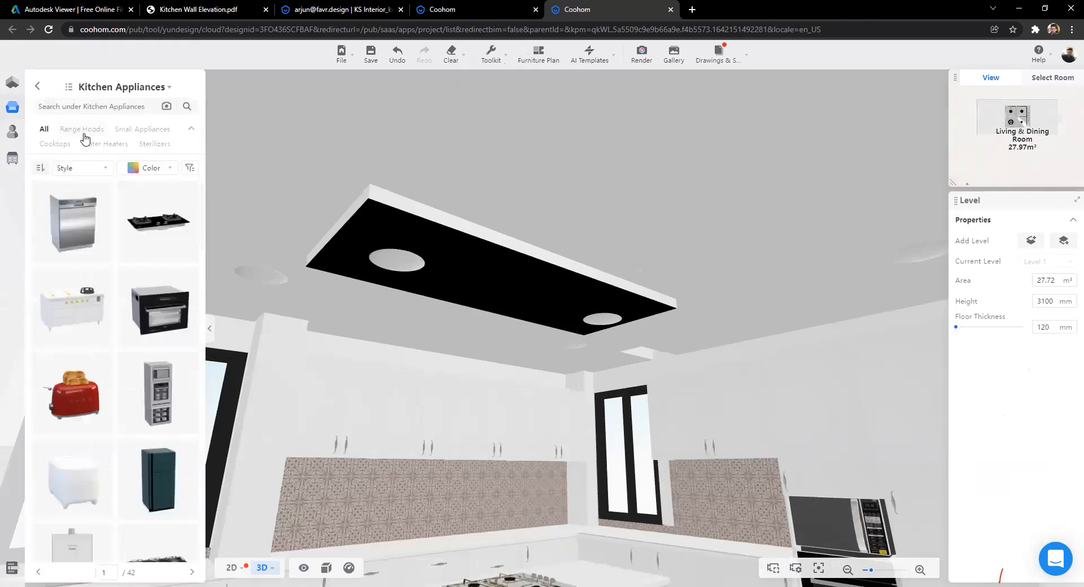
pyautogui.click(81, 129)
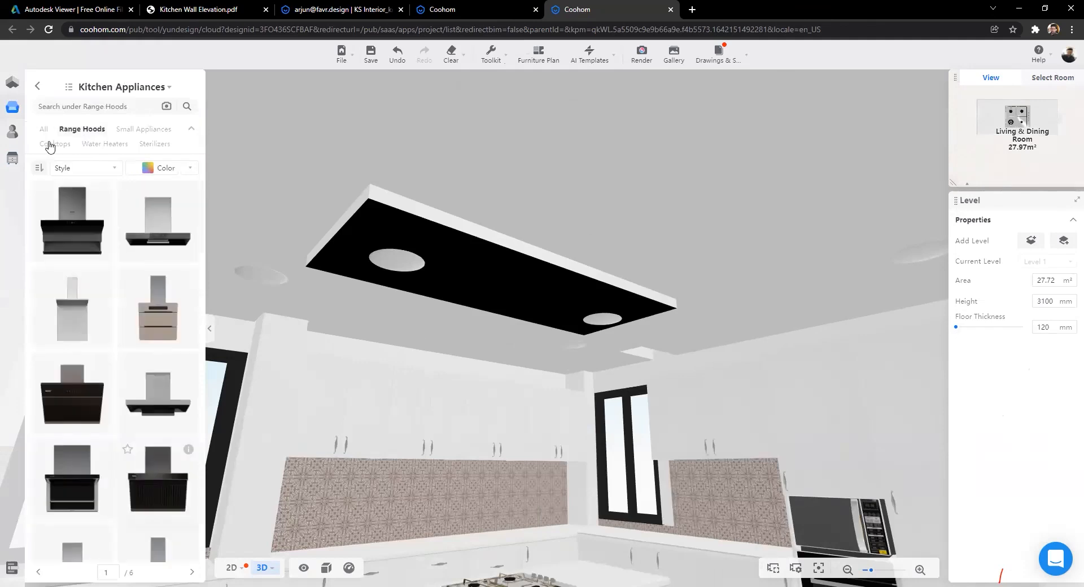
# Step: Pick Range Hood-3 from the Range Hoods list to place above the island stove
pyautogui.click(27, 118)
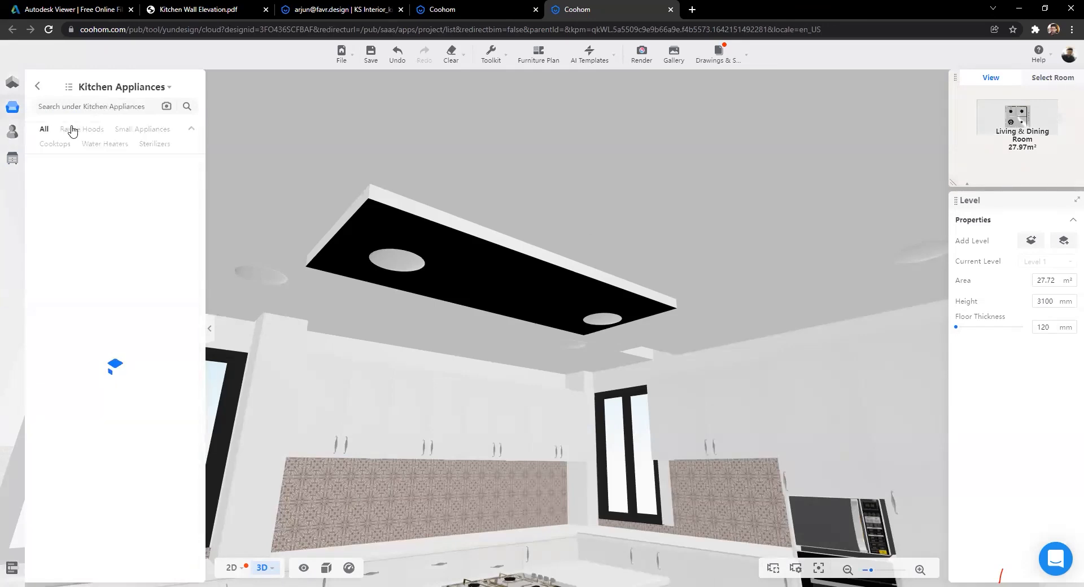
pyautogui.click(83, 130)
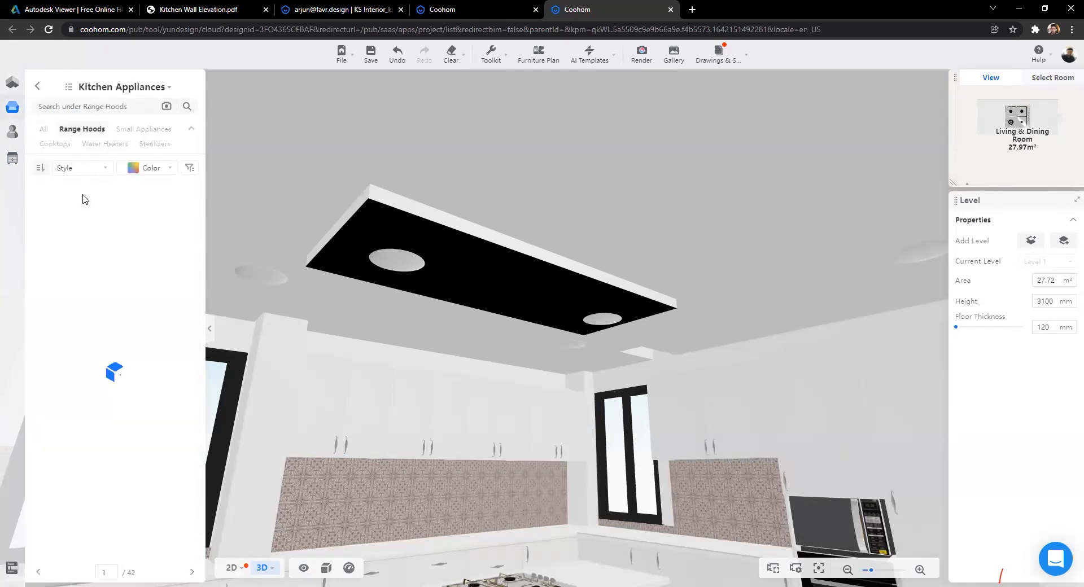
pyautogui.scroll(-4, 108, 311)
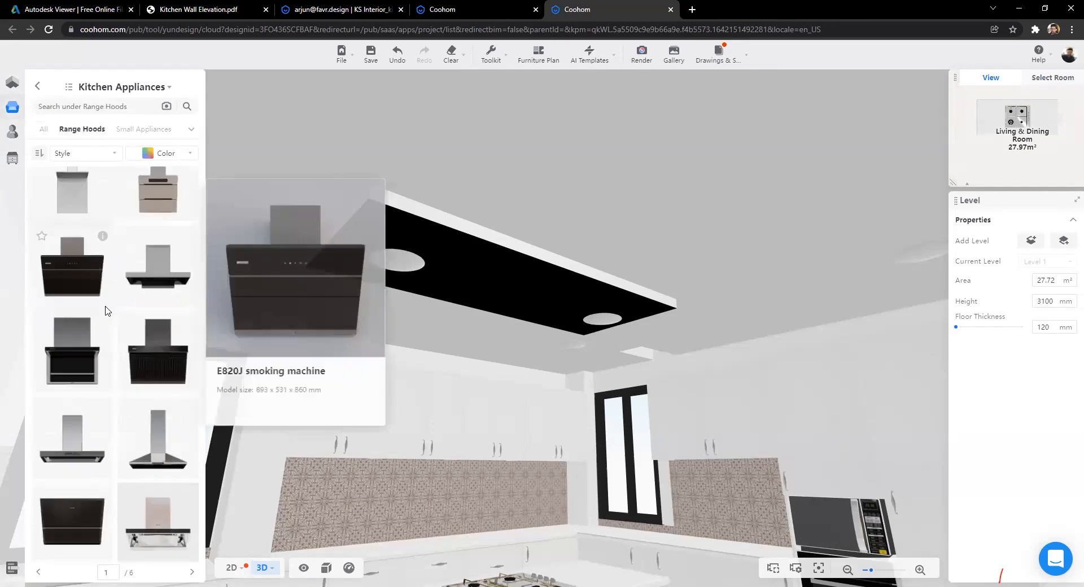
pyautogui.moveTo(189, 299)
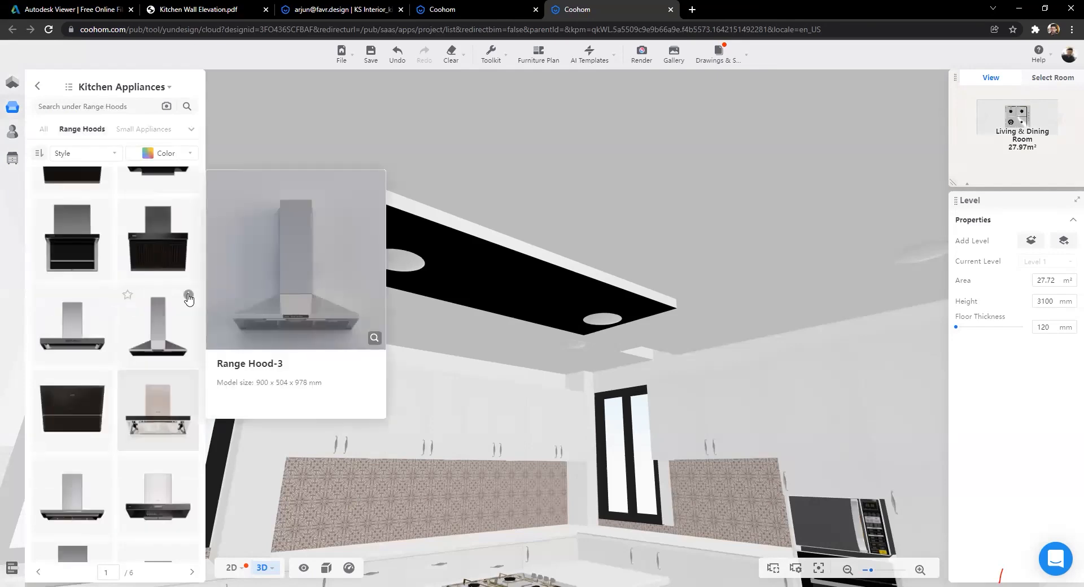
pyautogui.click(242, 337)
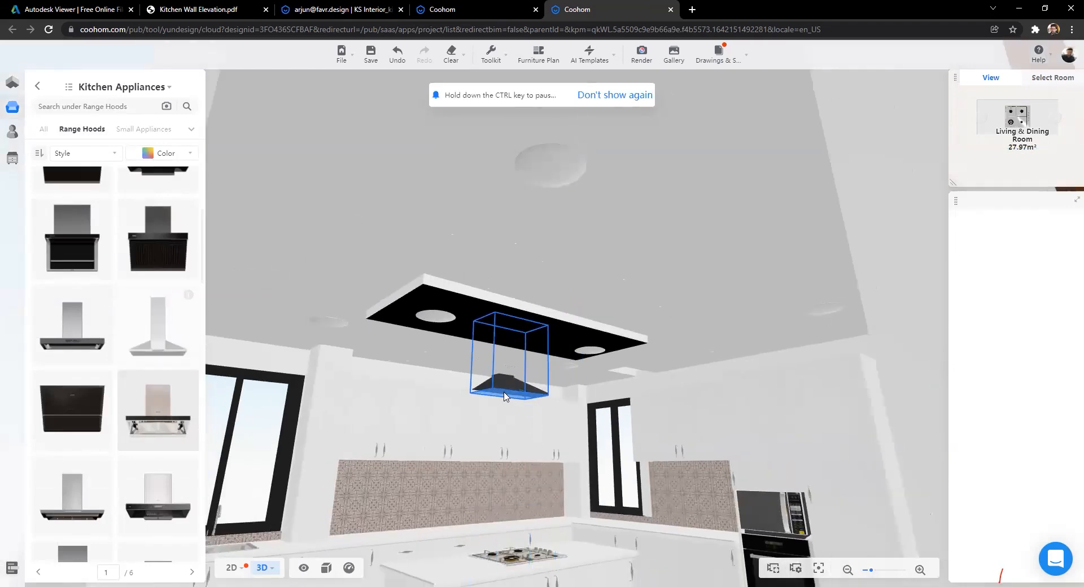
# Step: Position the range hood under the suspended ceiling, raised to 1651 mm and shifted left
pyautogui.click(509, 411)
pyautogui.moveTo(513, 565); pyautogui.dragTo(743, 439)
pyautogui.moveTo(534, 427); pyautogui.dragTo(440, 416)
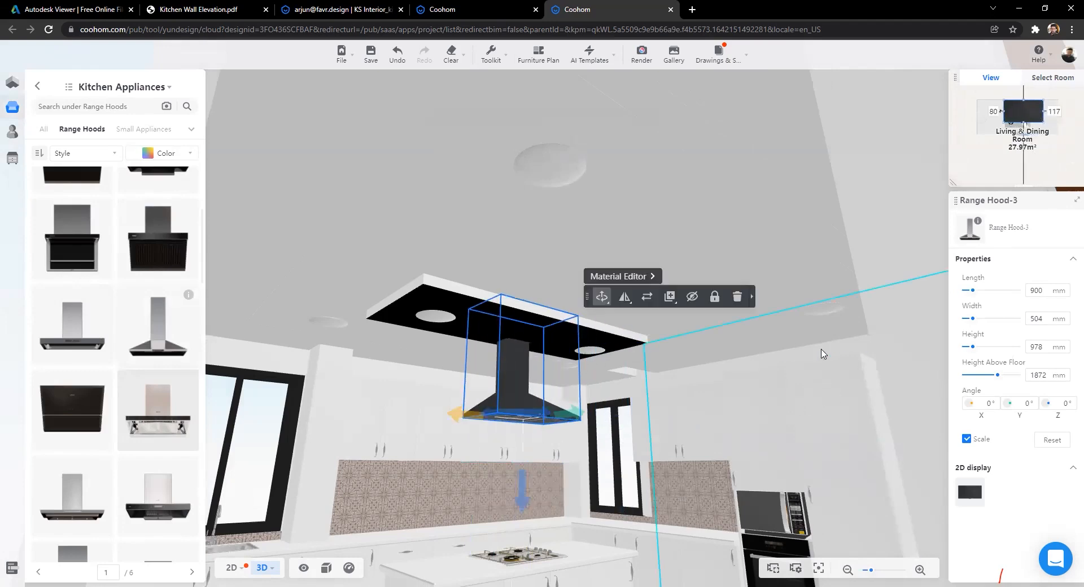
# Step: Orbit and zoom around the kitchen island to view the hood against the back wall
pyautogui.moveTo(836, 395); pyautogui.dragTo(742, 394)
pyautogui.moveTo(663, 424); pyautogui.dragTo(681, 501)
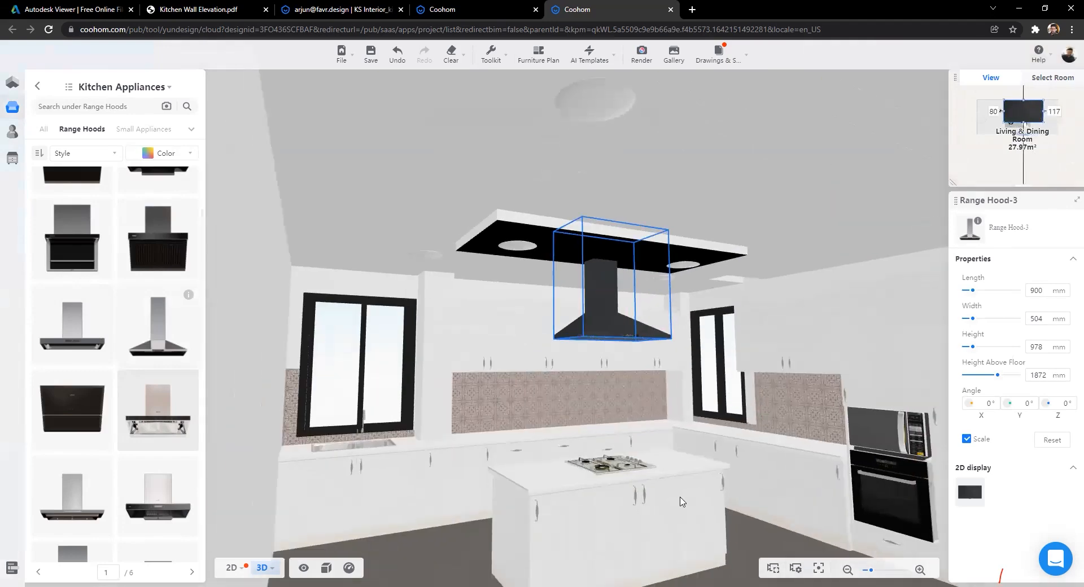
pyautogui.moveTo(617, 473); pyautogui.dragTo(653, 476)
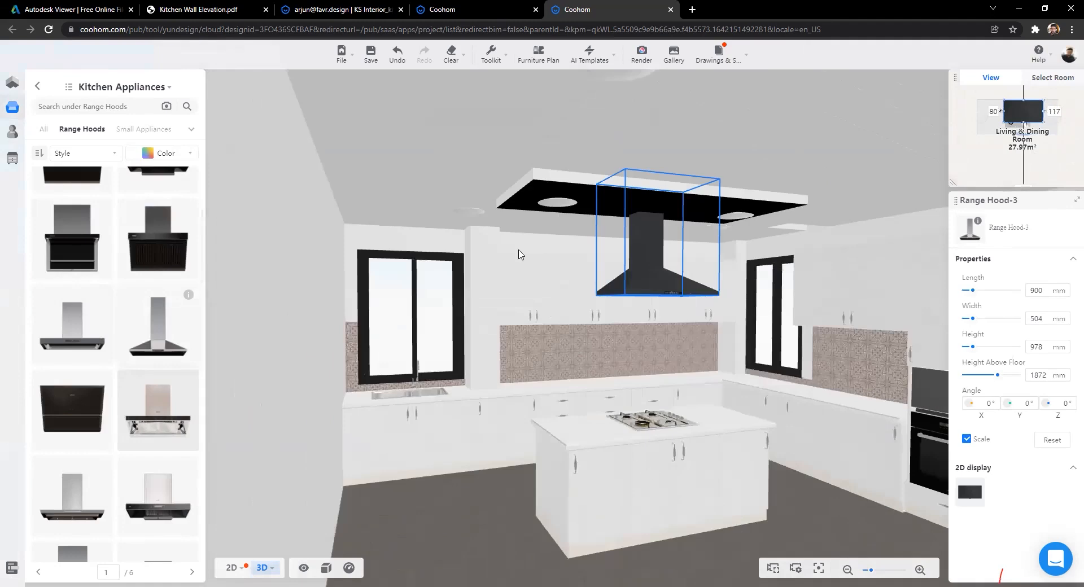
pyautogui.scroll(3, 570, 251)
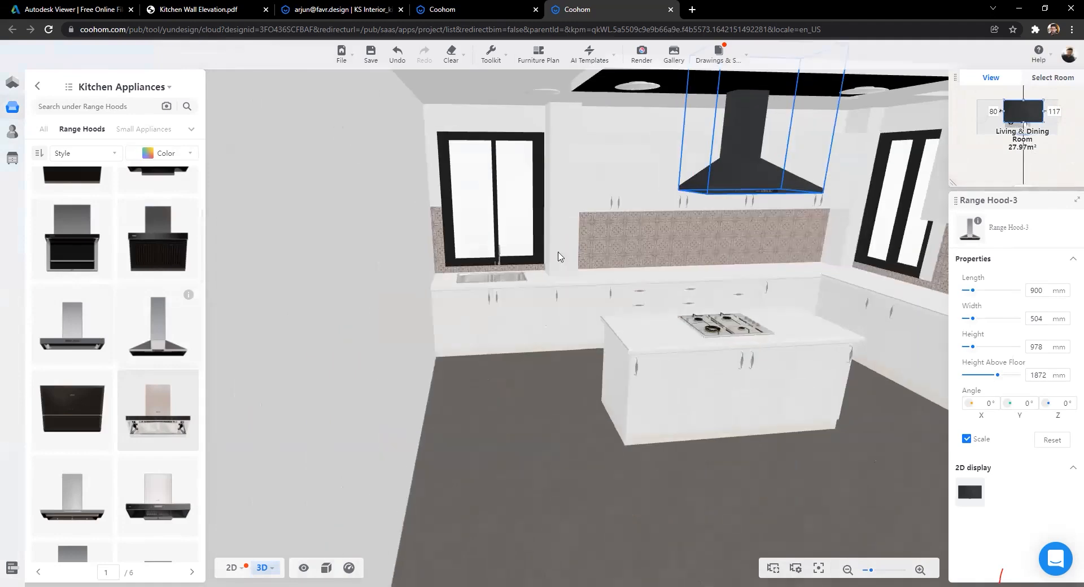
pyautogui.moveTo(497, 271); pyautogui.dragTo(494, 321)
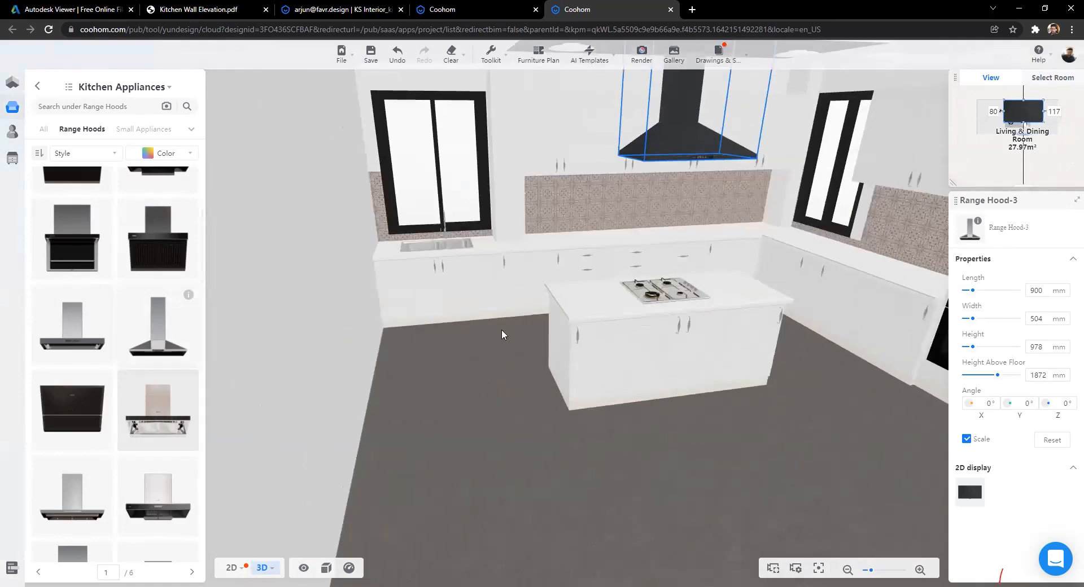
pyautogui.moveTo(504, 366); pyautogui.dragTo(506, 384)
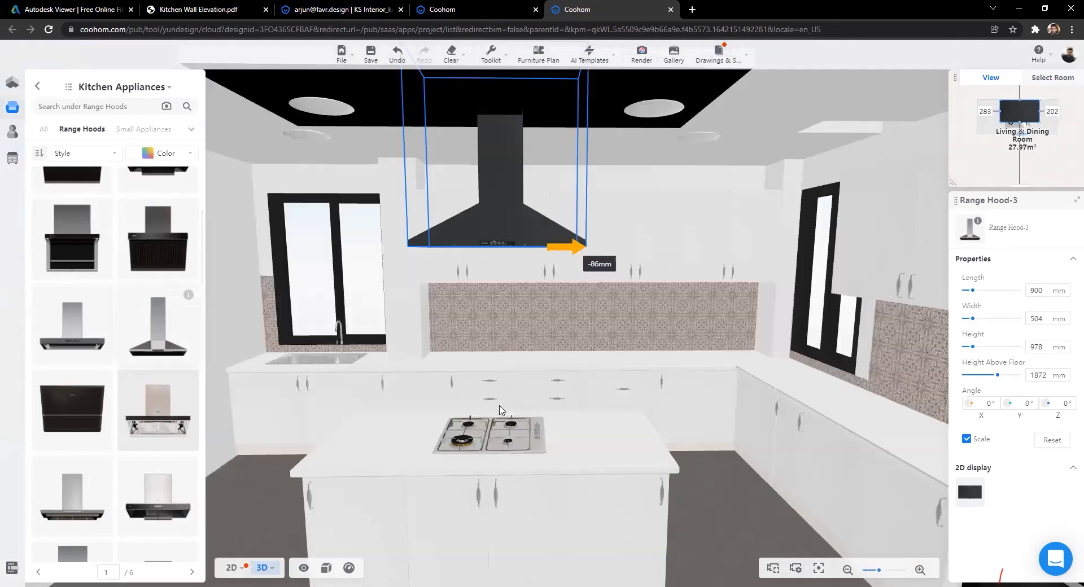
pyautogui.scroll(2, 499, 409)
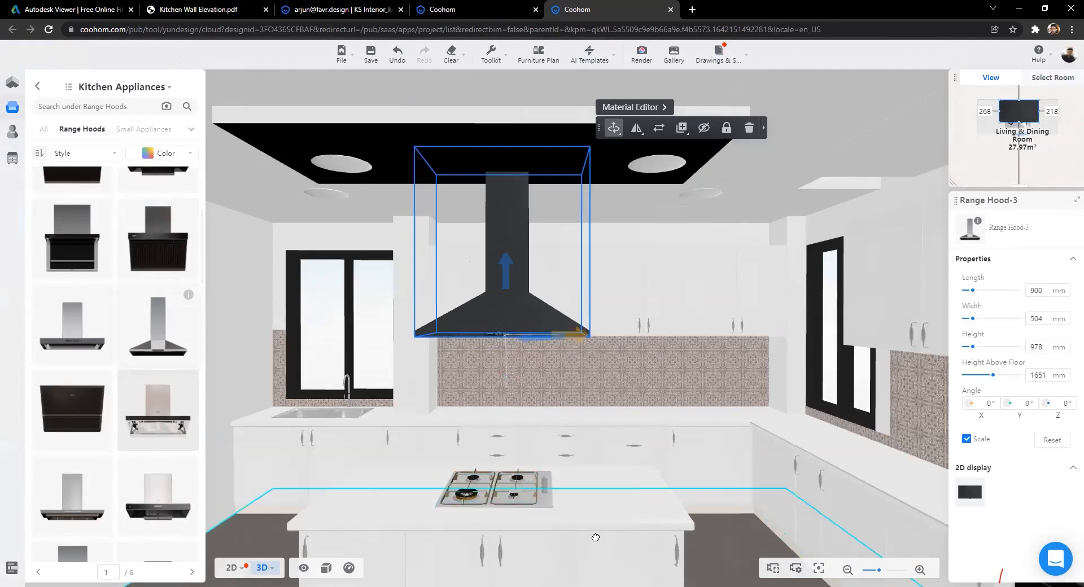
# Step: Inspect the hood from below and overhead, then return to the 2D plan view
pyautogui.moveTo(587, 536); pyautogui.dragTo(690, 431)
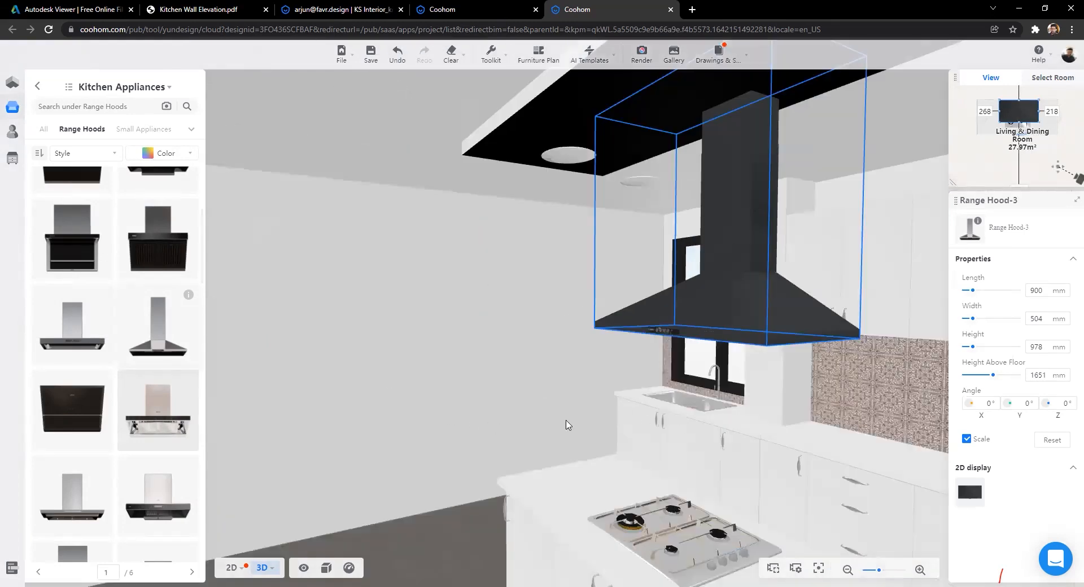
pyautogui.moveTo(478, 390); pyautogui.dragTo(470, 376)
pyautogui.moveTo(536, 351); pyautogui.dragTo(573, 376)
pyautogui.click(258, 569)
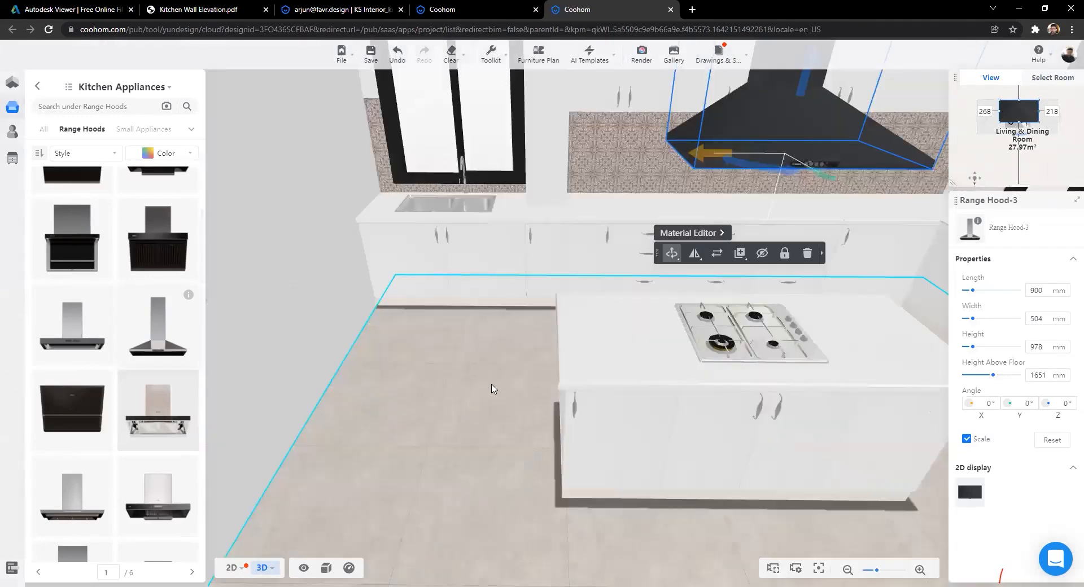
pyautogui.press('1')
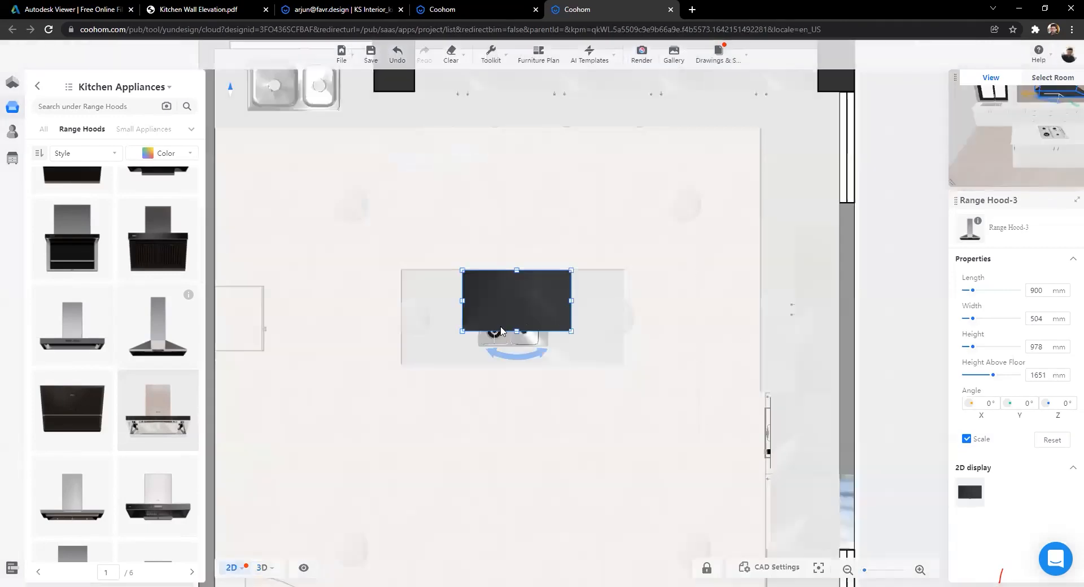
# Step: Browse the Public Library's furniture categories down to Bar Tables
pyautogui.scroll(-2, 496, 333)
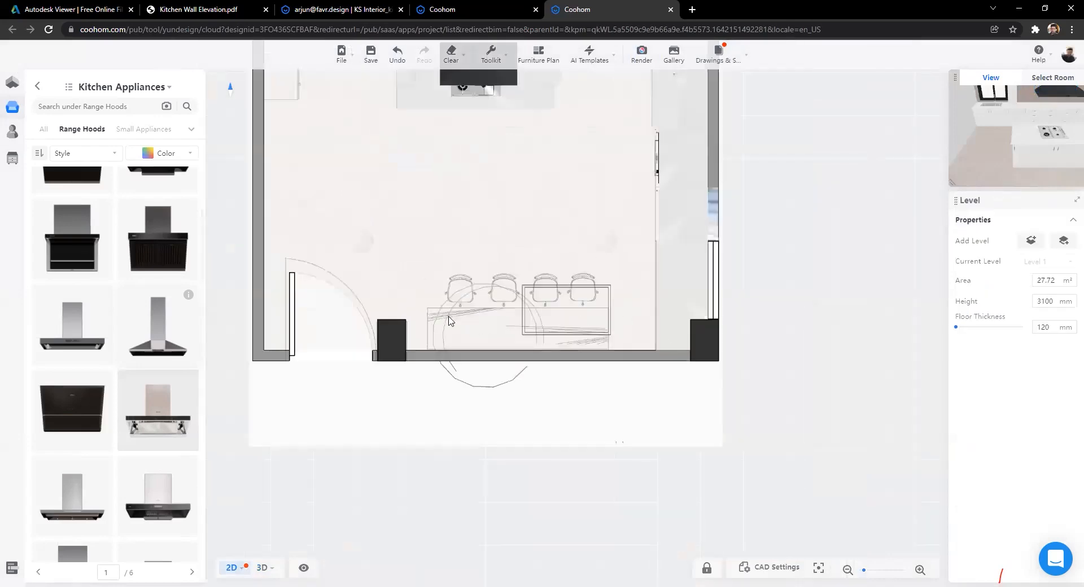
pyautogui.scroll(2, 479, 333)
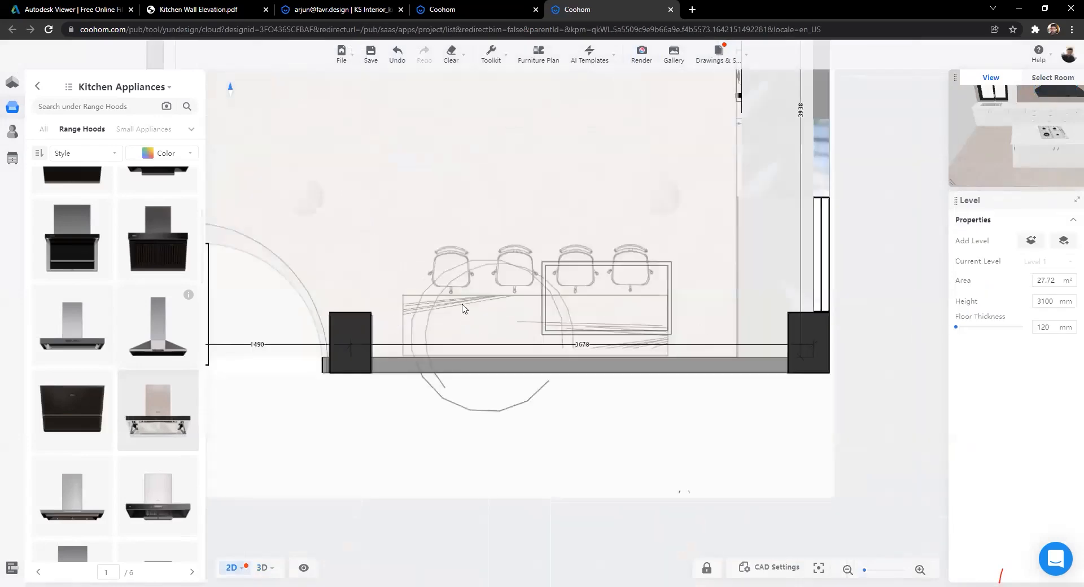
pyautogui.scroll(-3, 463, 308)
pyautogui.click(28, 107)
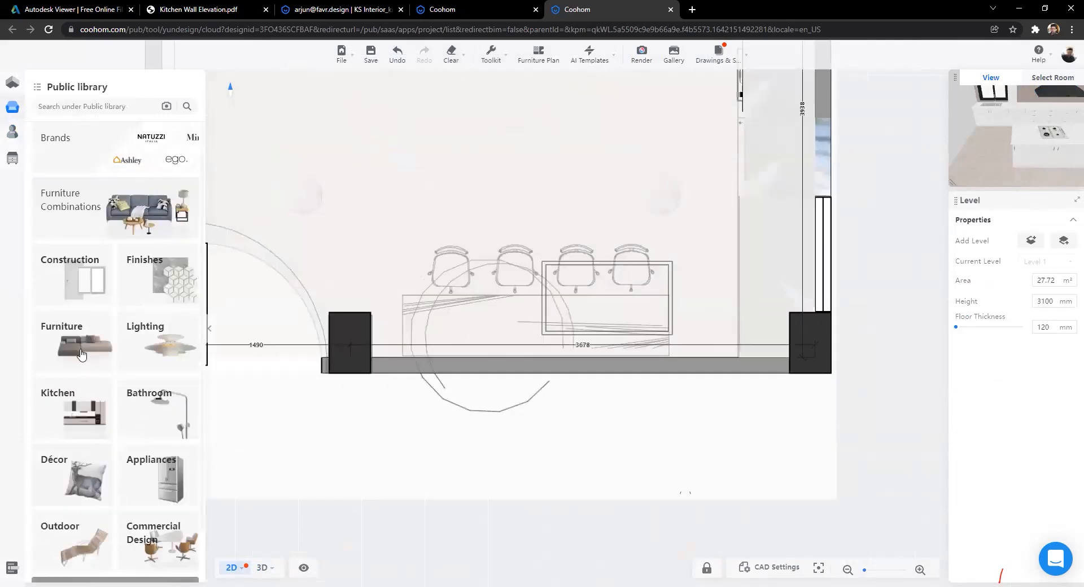
pyautogui.click(164, 181)
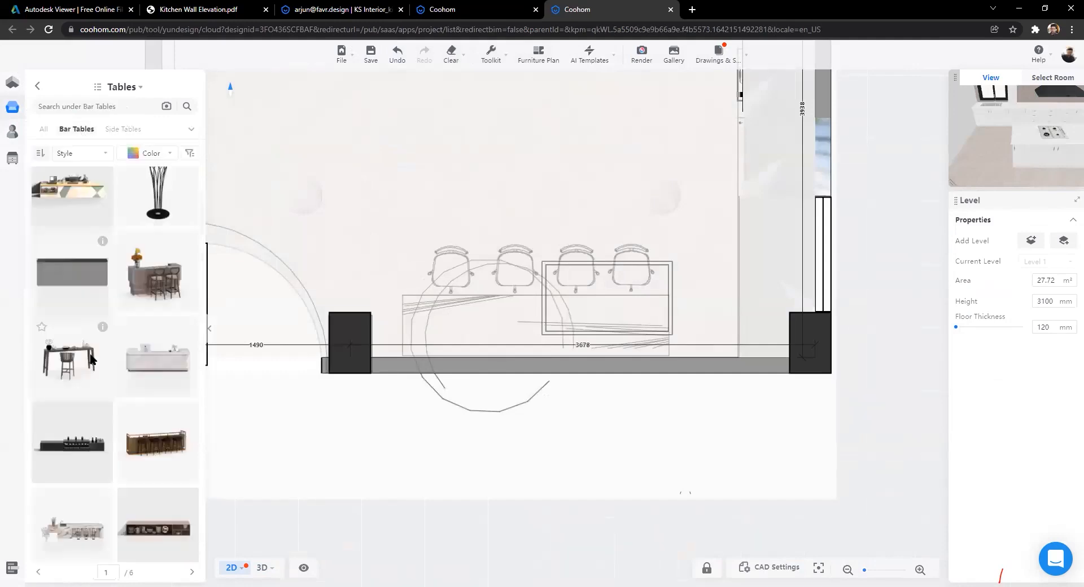
pyautogui.scroll(-4, 90, 343)
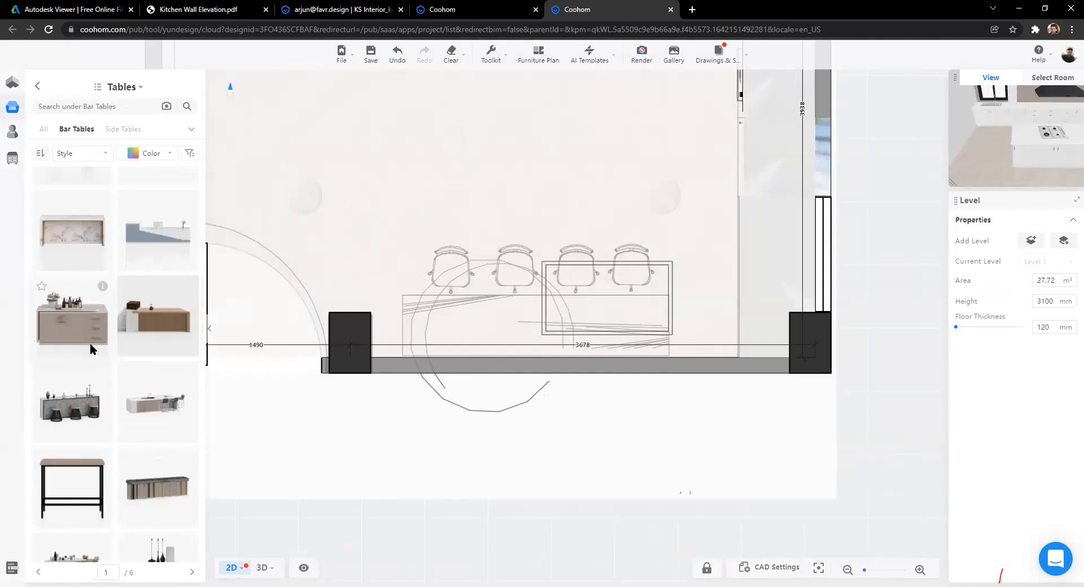
pyautogui.scroll(-3, 90, 343)
pyautogui.scroll(-5, 90, 361)
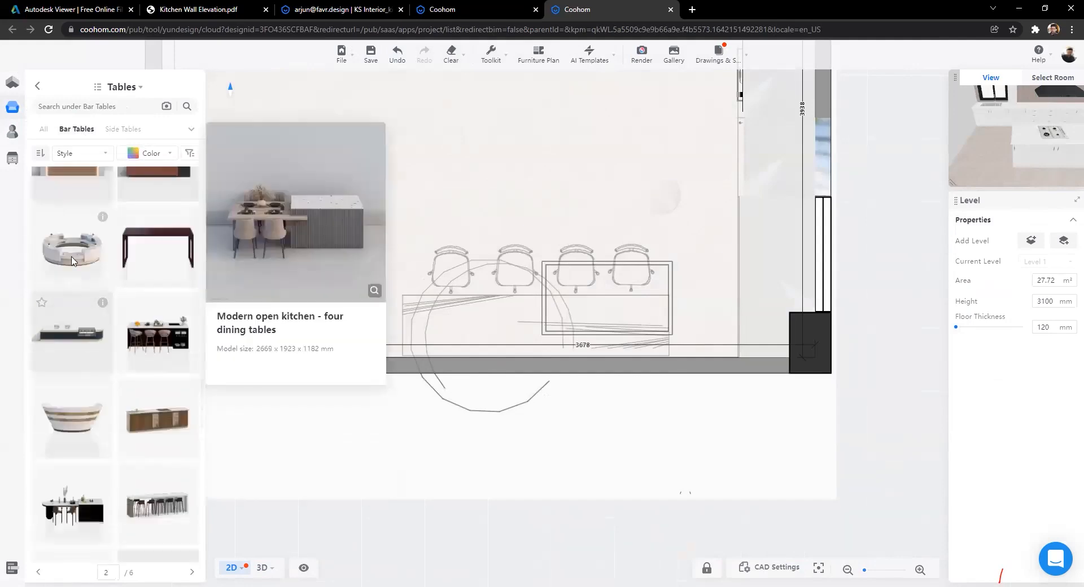
# Step: Open the KS Interiors folder in My Account favorites
pyautogui.click(11, 170)
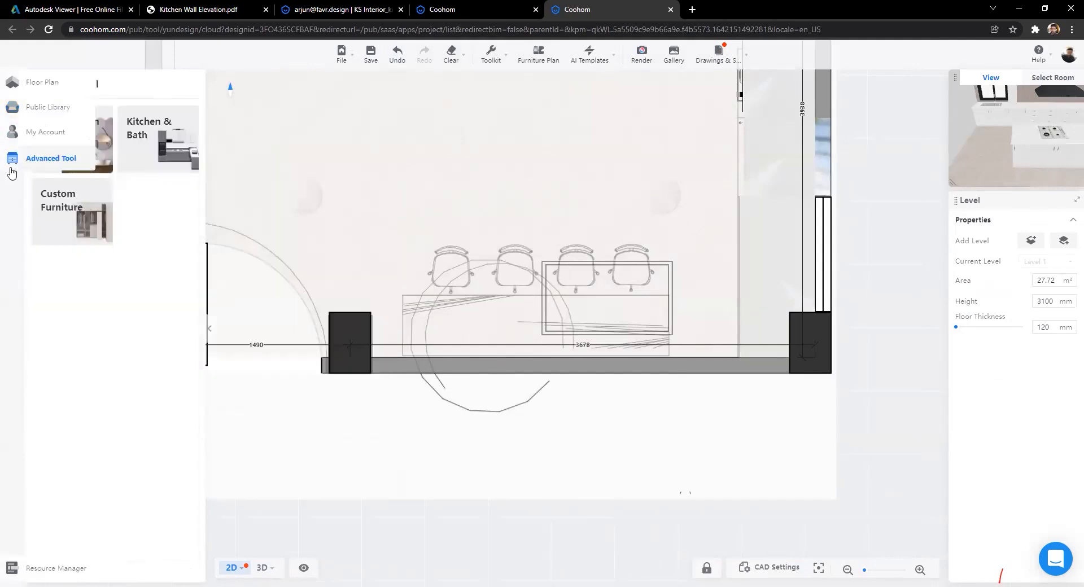
pyautogui.click(16, 131)
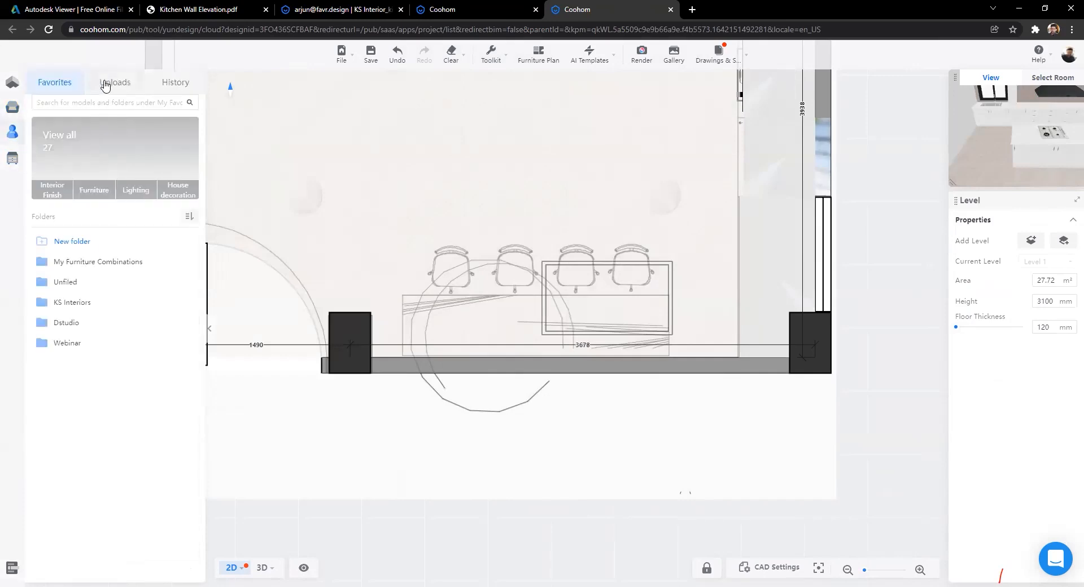
pyautogui.click(81, 303)
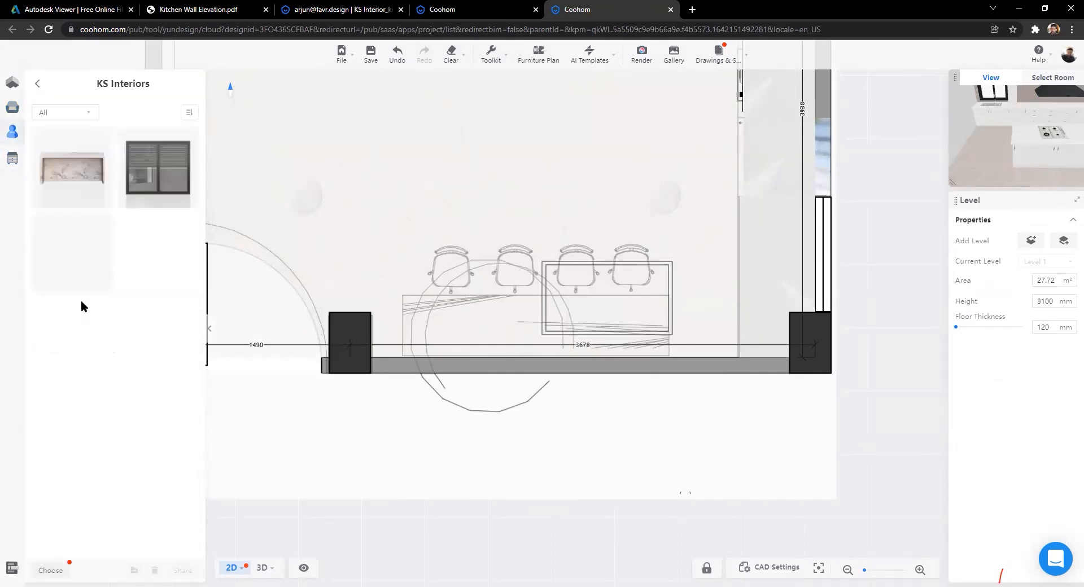
# Step: Place the KS Interiors Bar on the plan, shift it right and resize it to 2109 × 509 mm
pyautogui.moveTo(91, 144)
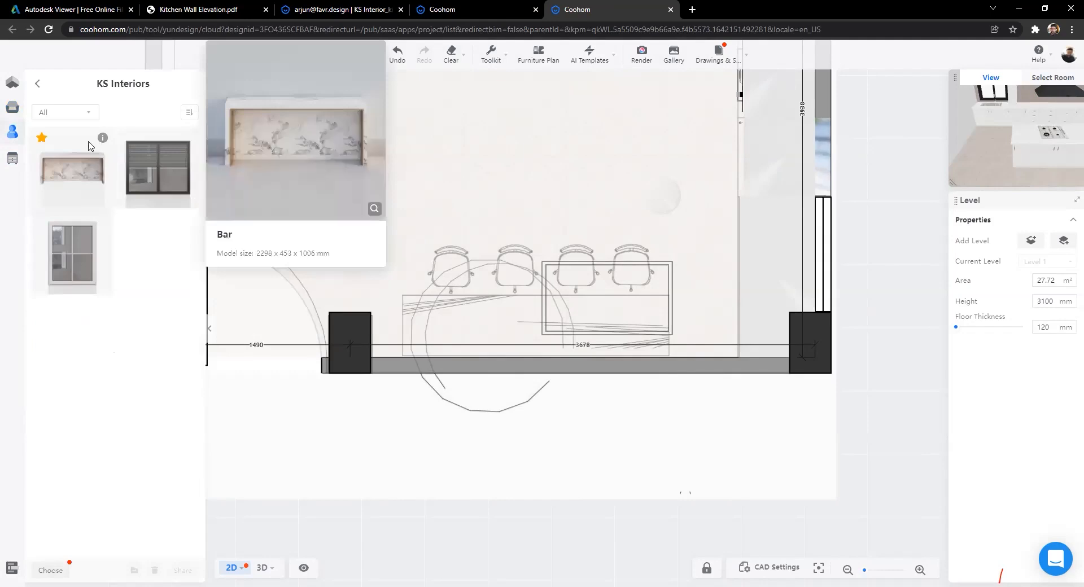
pyautogui.moveTo(93, 175); pyautogui.dragTo(566, 345)
pyautogui.scroll(2, 566, 345)
pyautogui.moveTo(387, 325); pyautogui.dragTo(536, 332)
pyautogui.moveTo(713, 329)
pyautogui.mouseDown()
pyautogui.moveTo(702, 331)
pyautogui.moveTo(718, 332)
pyautogui.mouseUp()
pyautogui.moveTo(523, 279); pyautogui.dragTo(523, 269)
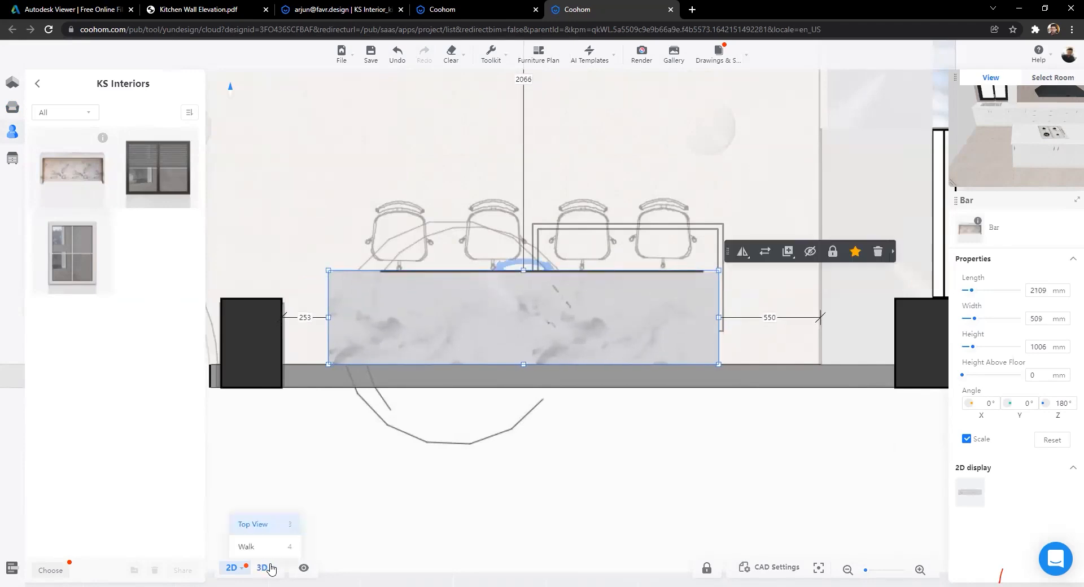
# Step: View the resized Bar counter in 3D from a close frontal angle
pyautogui.click(261, 567)
pyautogui.moveTo(438, 432); pyautogui.dragTo(767, 423)
pyautogui.moveTo(508, 462); pyautogui.dragTo(791, 443)
pyautogui.moveTo(489, 440); pyautogui.dragTo(548, 424)
pyautogui.moveTo(647, 415); pyautogui.dragTo(654, 418)
pyautogui.scroll(1, 654, 418)
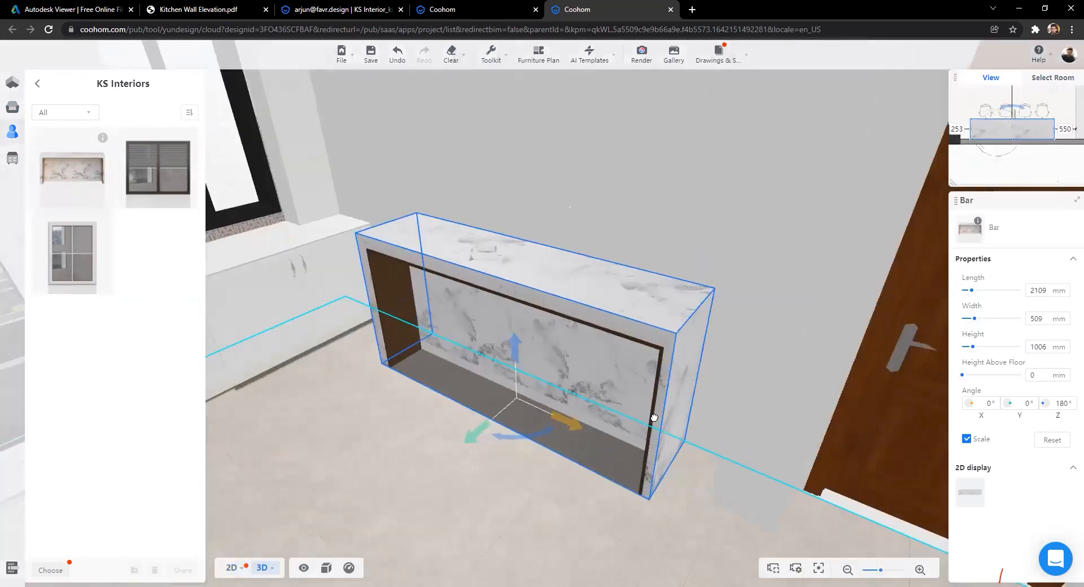
pyautogui.scroll(1, 654, 418)
pyautogui.press('a')
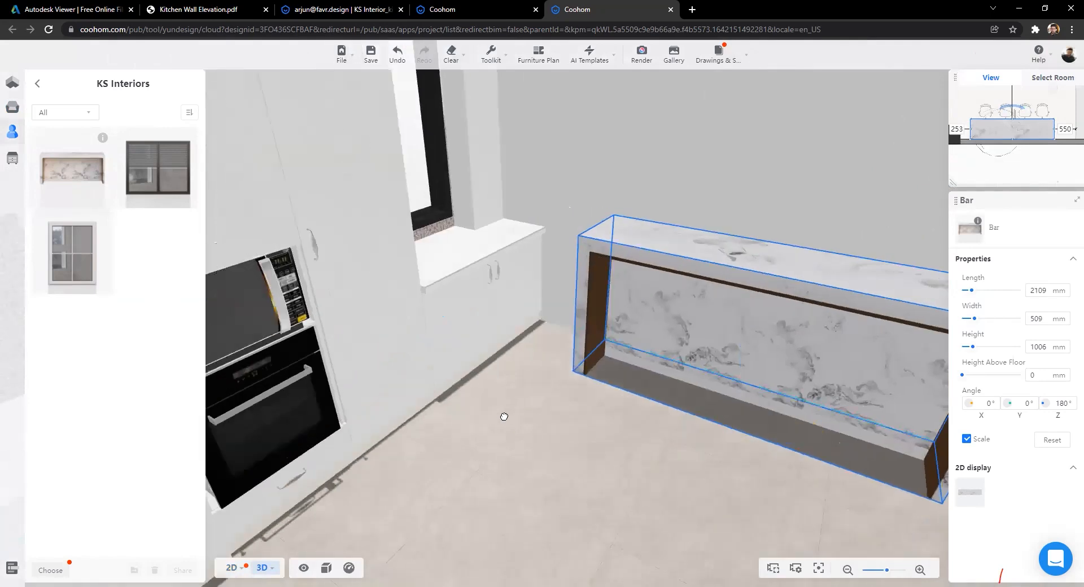
pyautogui.moveTo(503, 416); pyautogui.dragTo(457, 415)
# Step: Browse the public library's Chairs category filtered to bar stools
pyautogui.press('s')
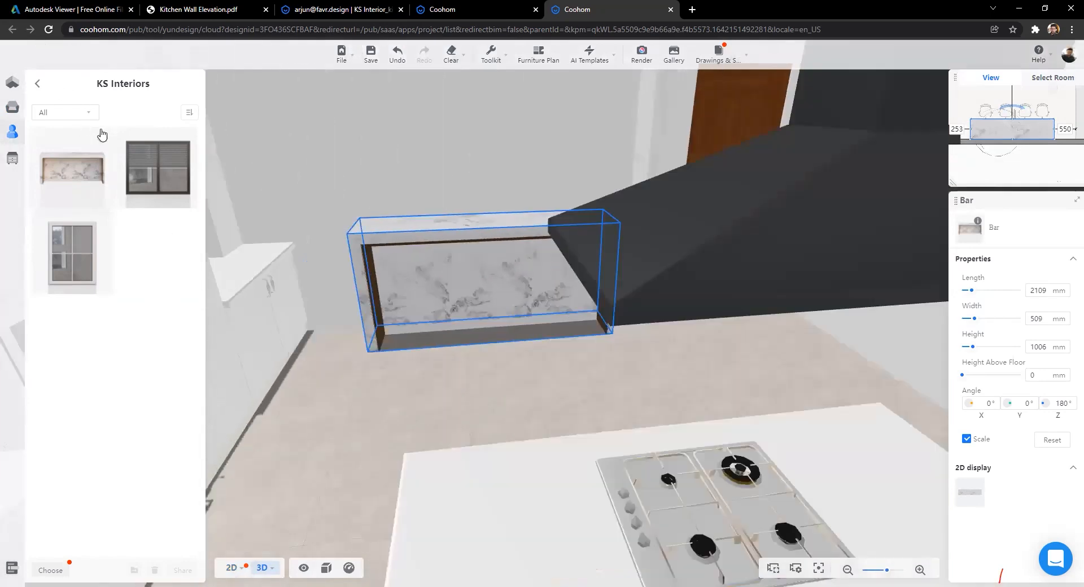
pyautogui.press('w')
pyautogui.press('w')
pyautogui.press('a')
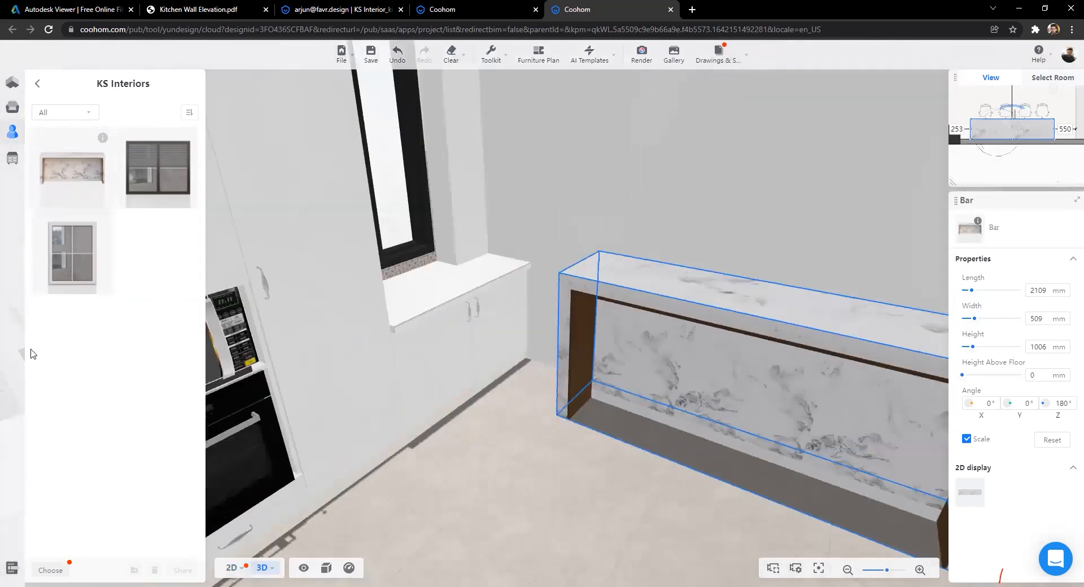
pyautogui.press('s')
pyautogui.press('d')
pyautogui.press('a')
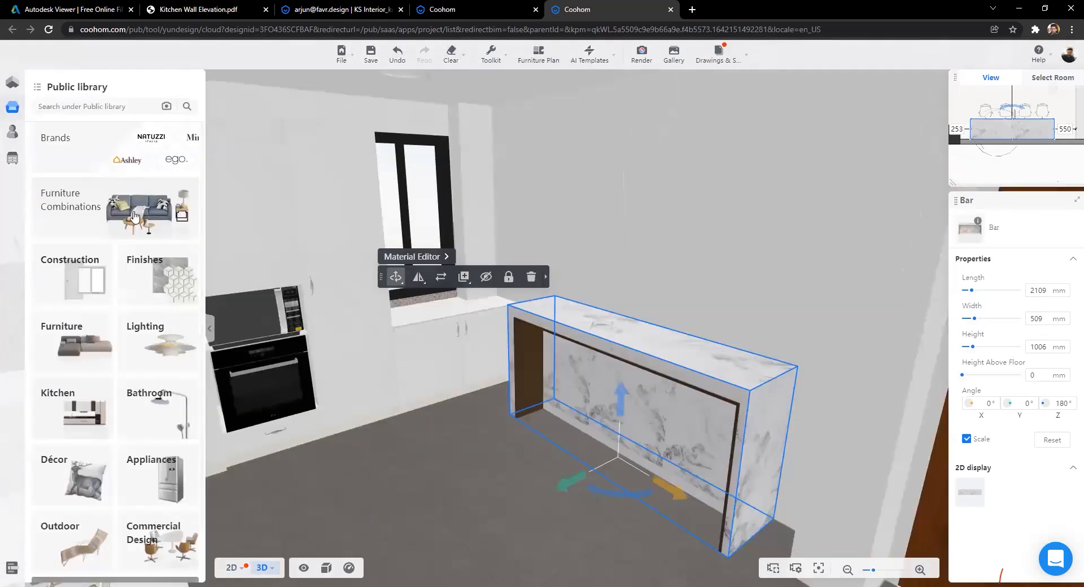
pyautogui.click(161, 177)
pyautogui.click(162, 169)
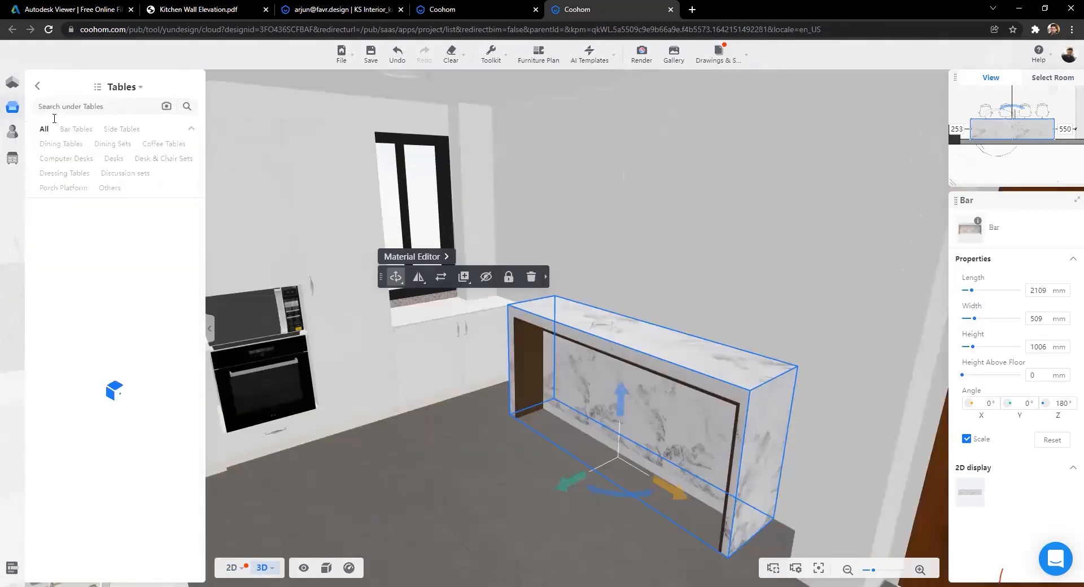
pyautogui.click(38, 87)
pyautogui.click(115, 255)
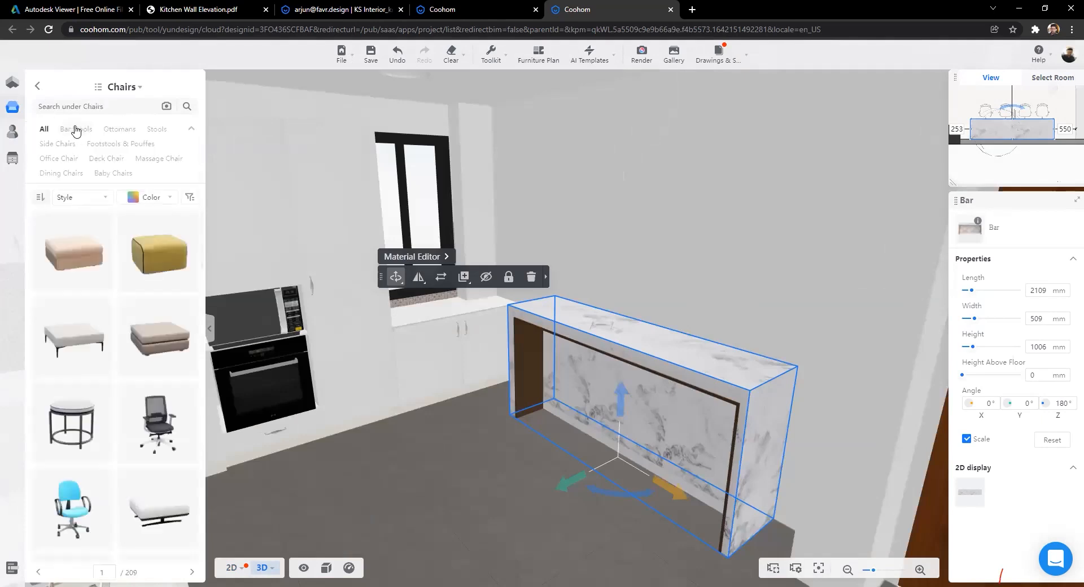
pyautogui.click(76, 130)
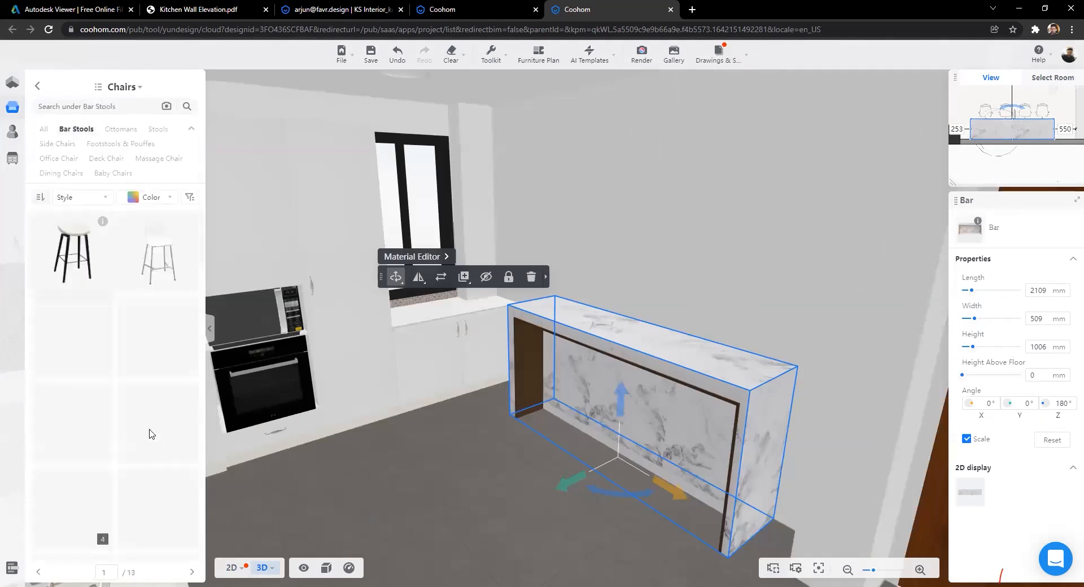
# Step: Place a black bar_stool4 at the left end of the Bar counter
pyautogui.scroll(-5, 113, 383)
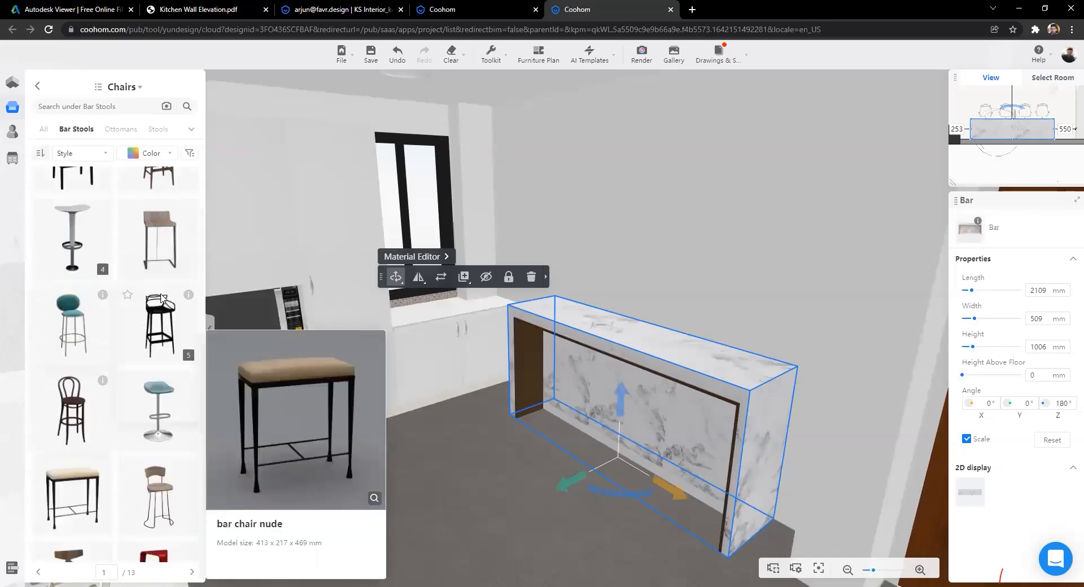
pyautogui.scroll(3, 170, 257)
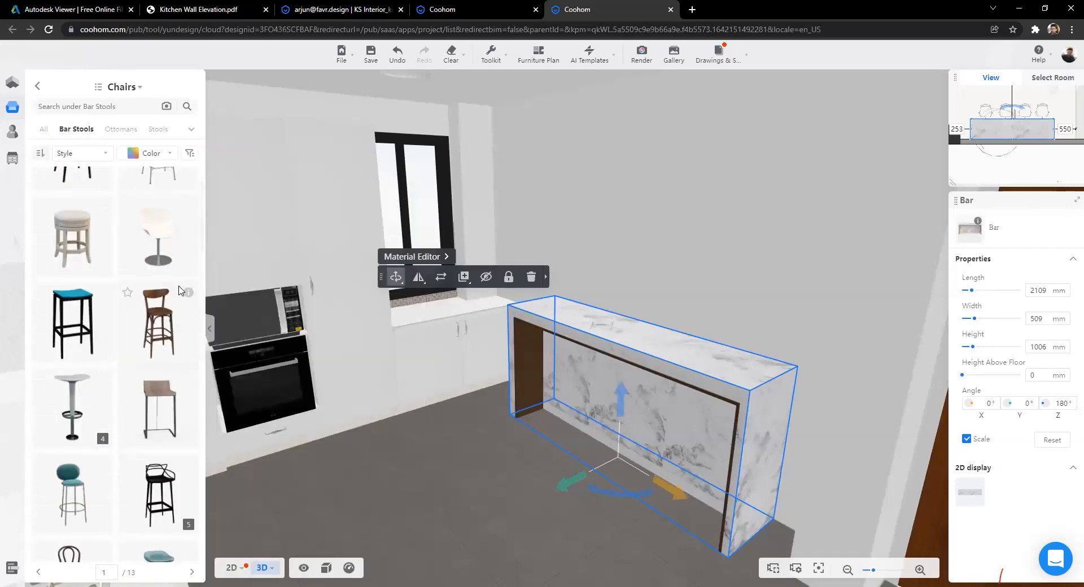
pyautogui.scroll(2, 169, 283)
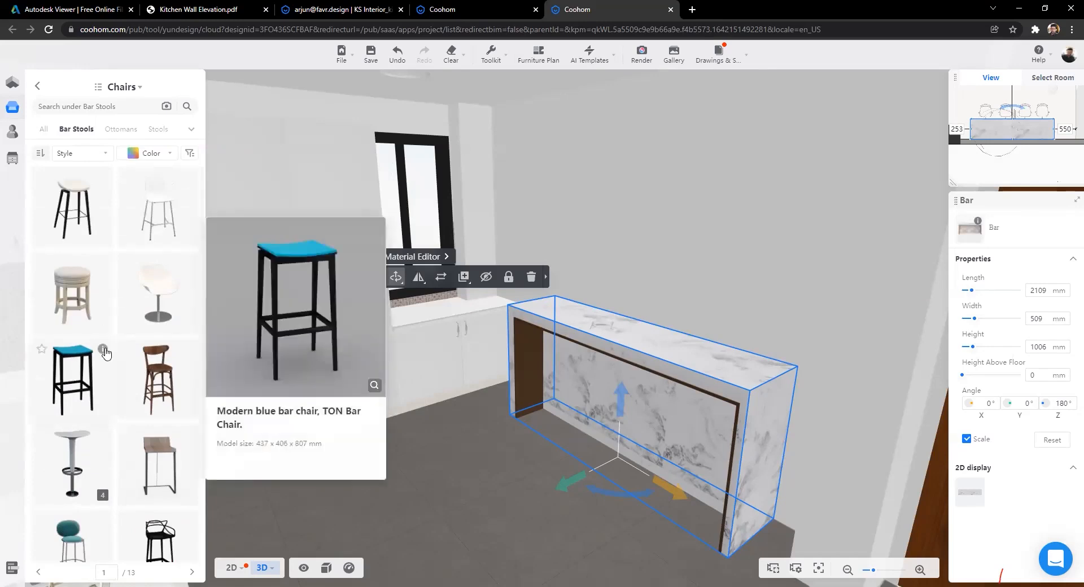
pyautogui.scroll(-5, 103, 349)
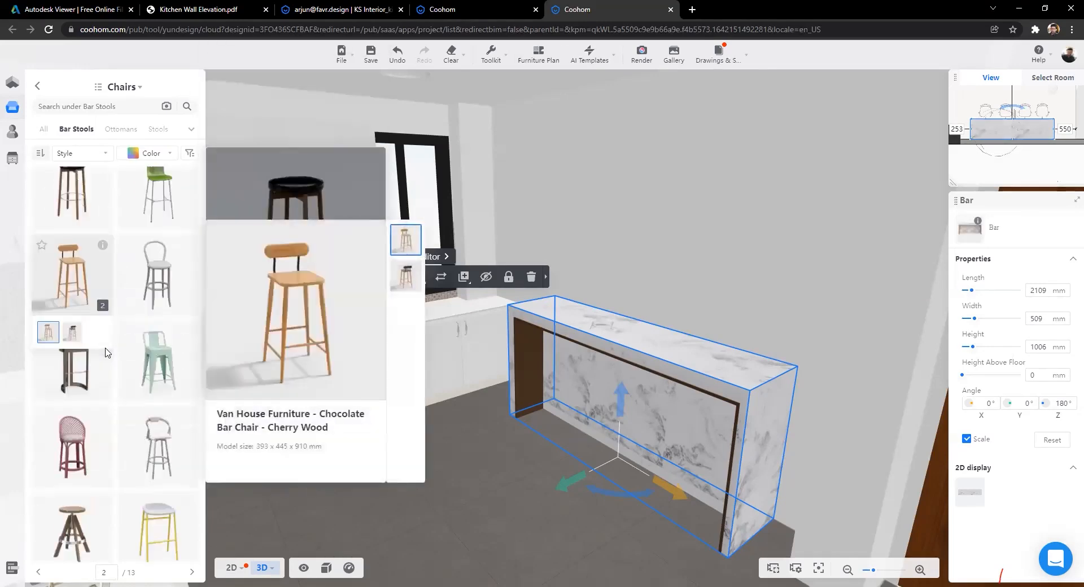
pyautogui.scroll(1, 99, 328)
pyautogui.moveTo(100, 332)
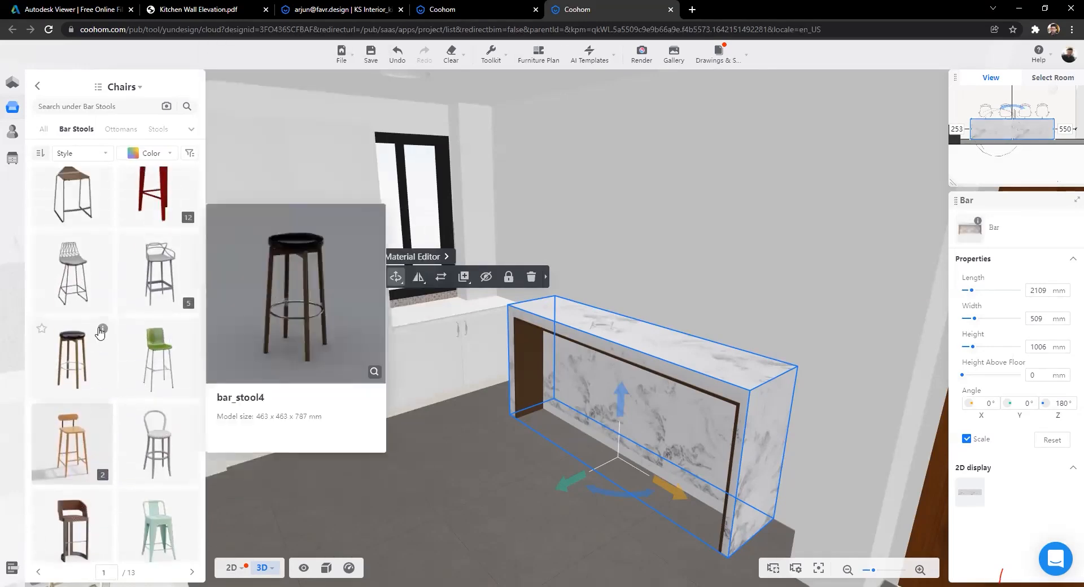
pyautogui.moveTo(81, 343); pyautogui.dragTo(500, 433)
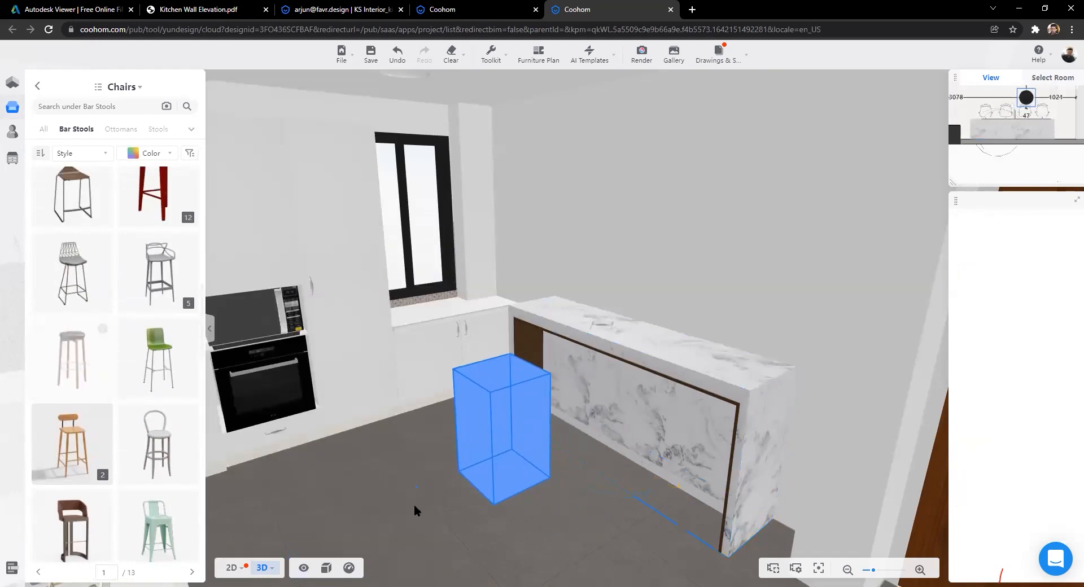
pyautogui.click(226, 571)
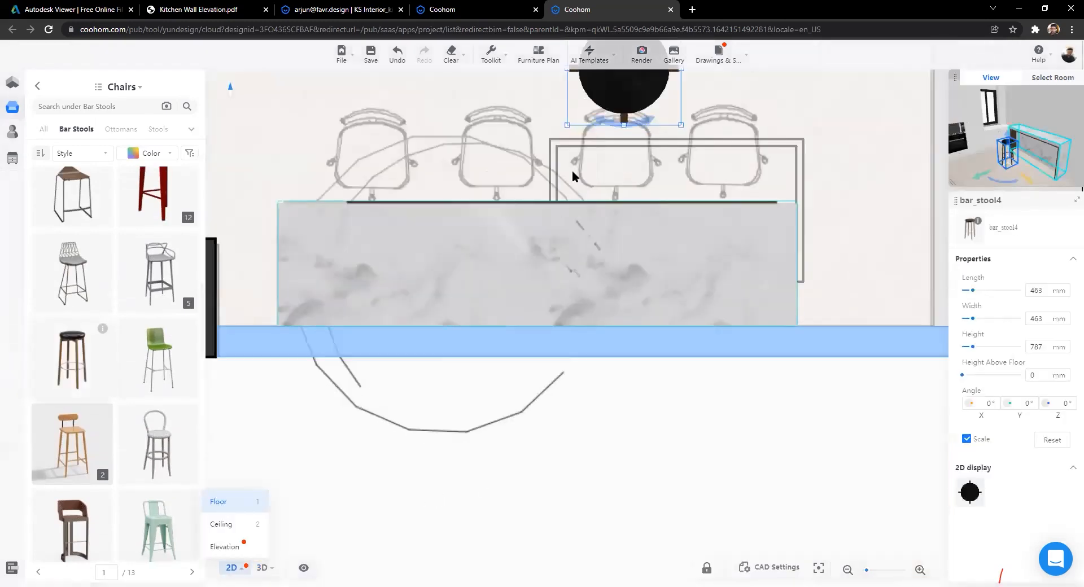
pyautogui.moveTo(585, 111); pyautogui.dragTo(363, 201)
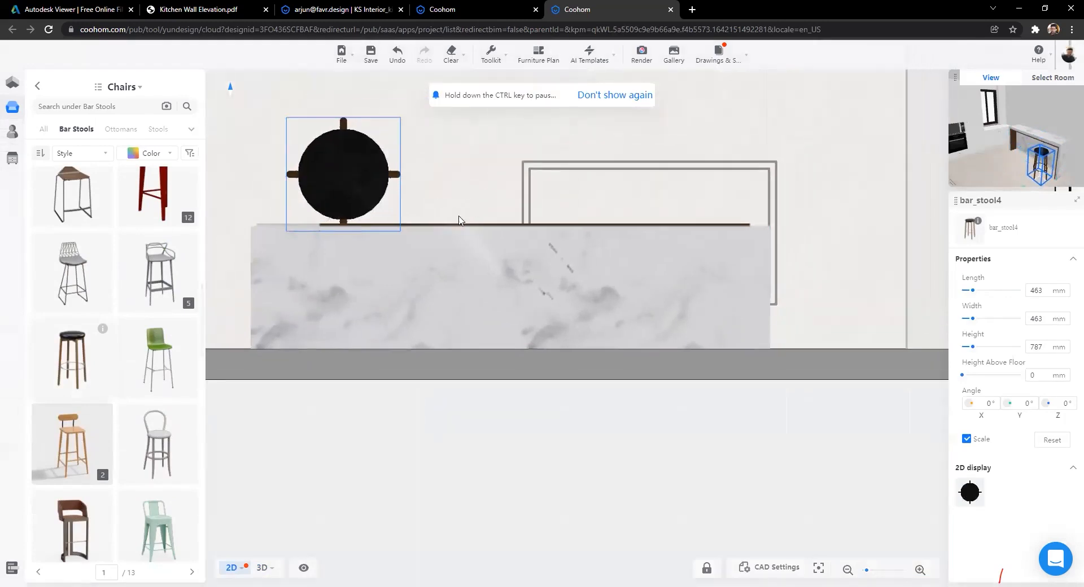
# Step: Duplicate the stool three times so four stools line the Bar counter
pyautogui.scroll(-3, 459, 220)
pyautogui.click(387, 201)
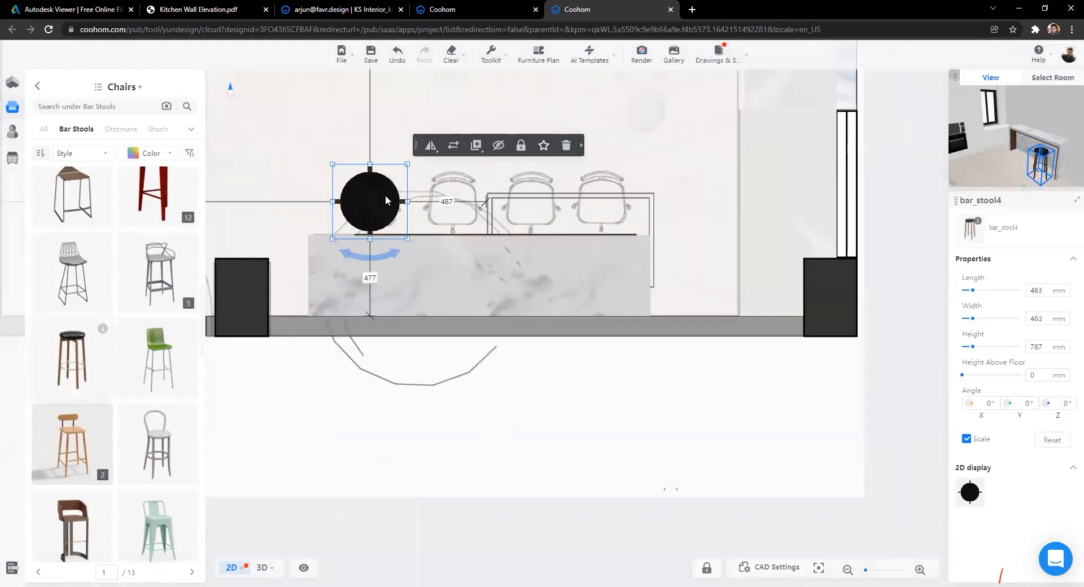
pyautogui.moveTo(476, 147)
pyautogui.click(468, 168)
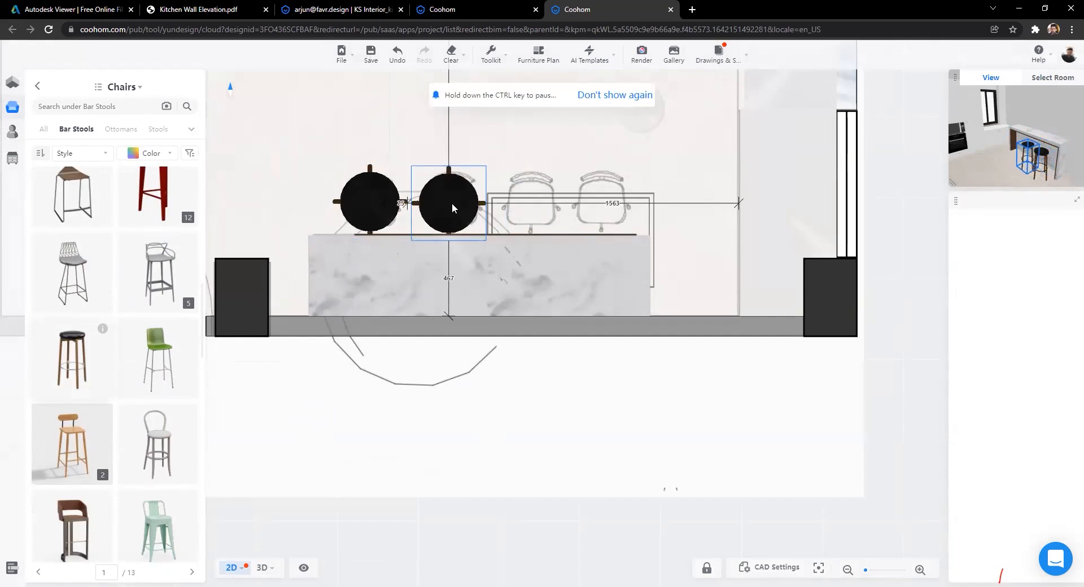
pyautogui.click(451, 202)
pyautogui.hotkey('ctrl', 'c')
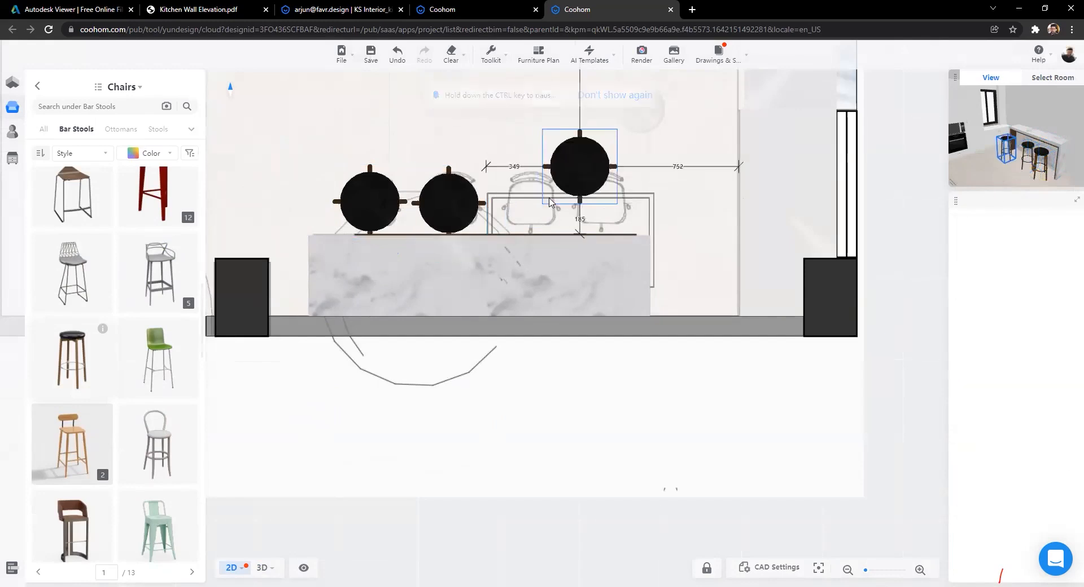
pyautogui.click(529, 199)
pyautogui.click(632, 145)
pyautogui.click(628, 171)
pyautogui.click(598, 198)
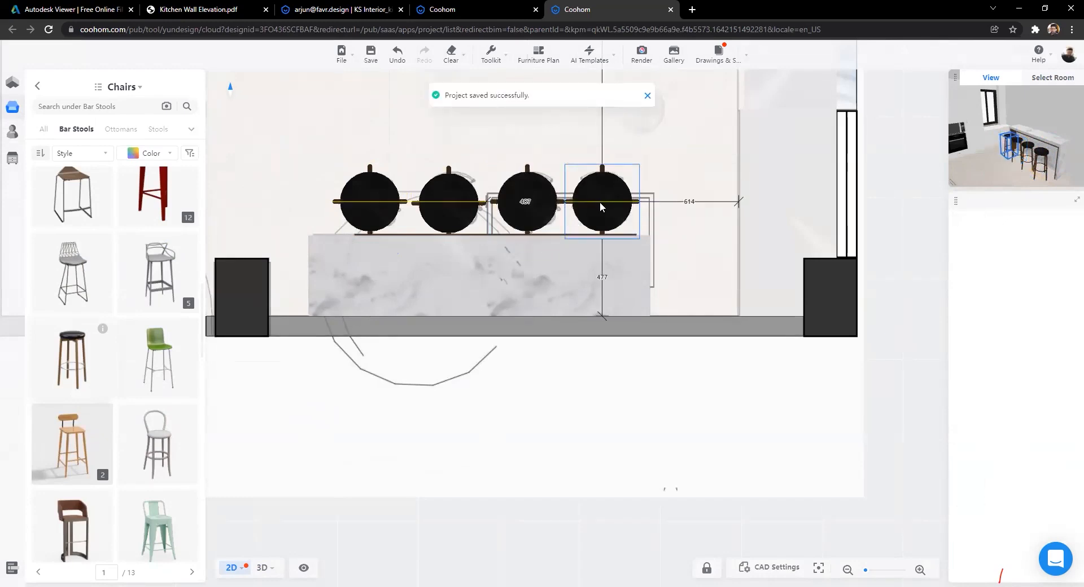
pyautogui.scroll(-3, 603, 344)
pyautogui.click(483, 439)
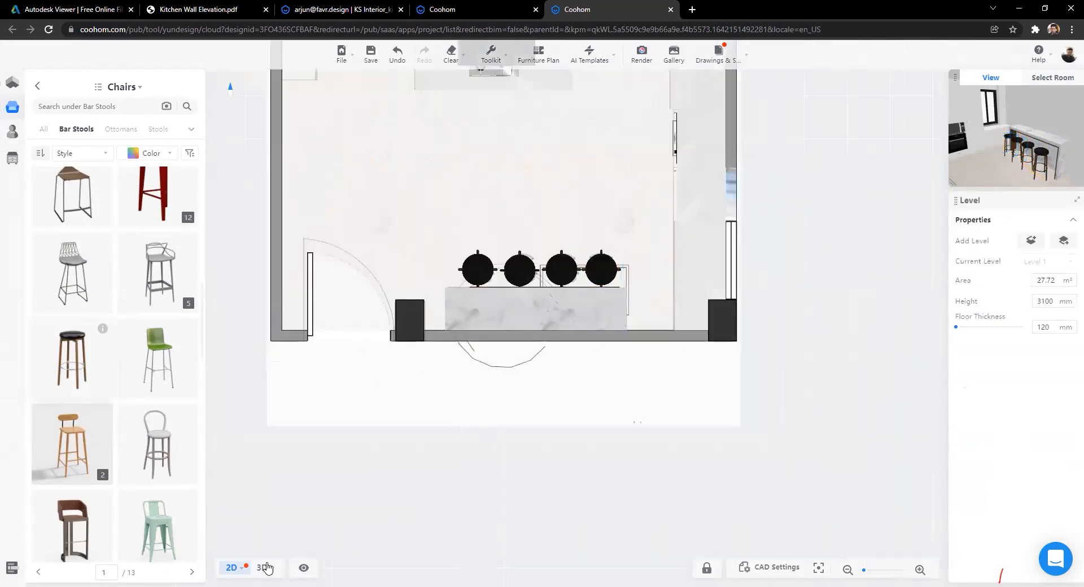
# Step: Orbit past the hood, sink wall and bar counter, zooming in on the backsplash wall cabinets
pyautogui.press('2')
pyautogui.moveTo(533, 438); pyautogui.dragTo(422, 440)
pyautogui.moveTo(403, 395); pyautogui.dragTo(493, 410)
pyautogui.moveTo(590, 425); pyautogui.dragTo(513, 486)
pyautogui.press('d')
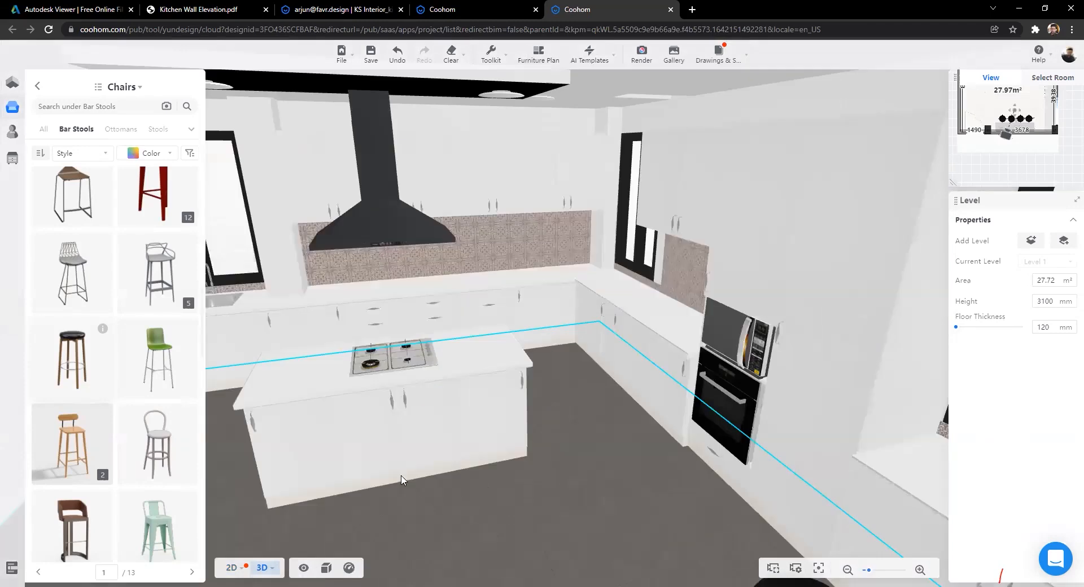
pyautogui.scroll(-3, 398, 449)
pyautogui.moveTo(397, 450); pyautogui.dragTo(606, 479)
pyautogui.scroll(5, 506, 442)
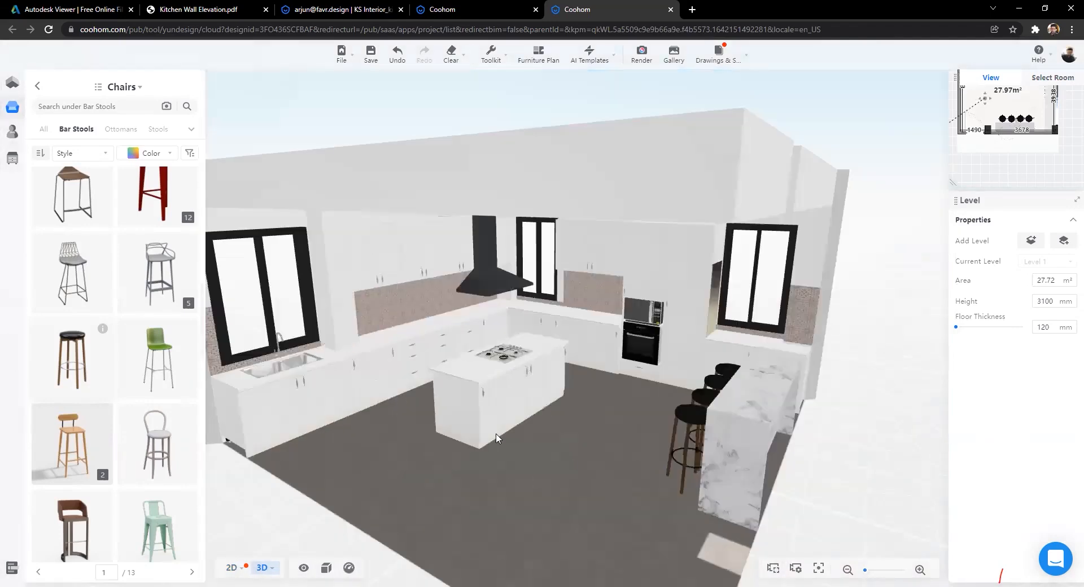
pyautogui.scroll(5, 495, 435)
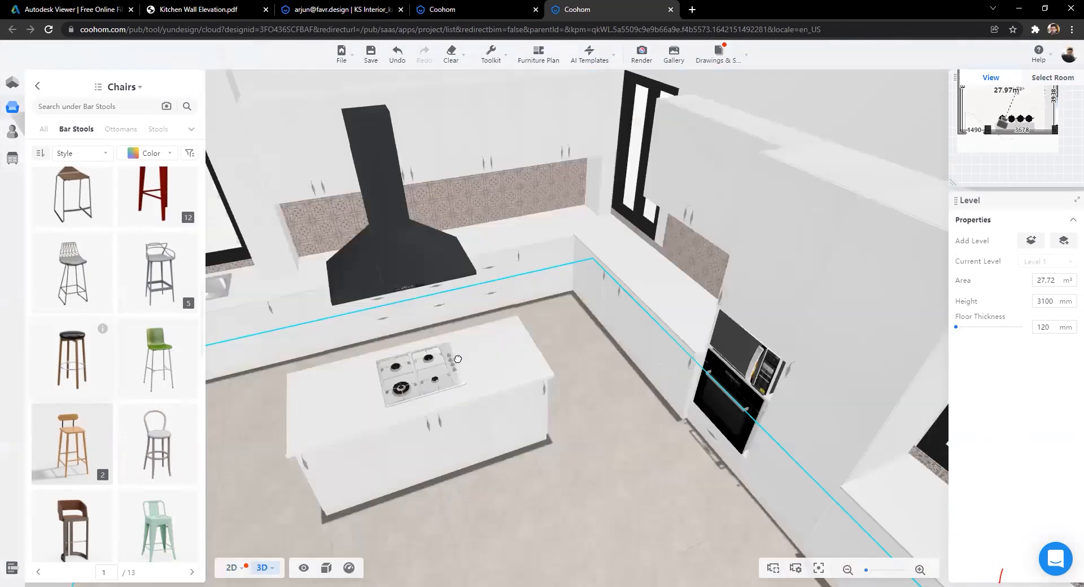
pyautogui.scroll(5, 446, 356)
pyautogui.scroll(5, 450, 205)
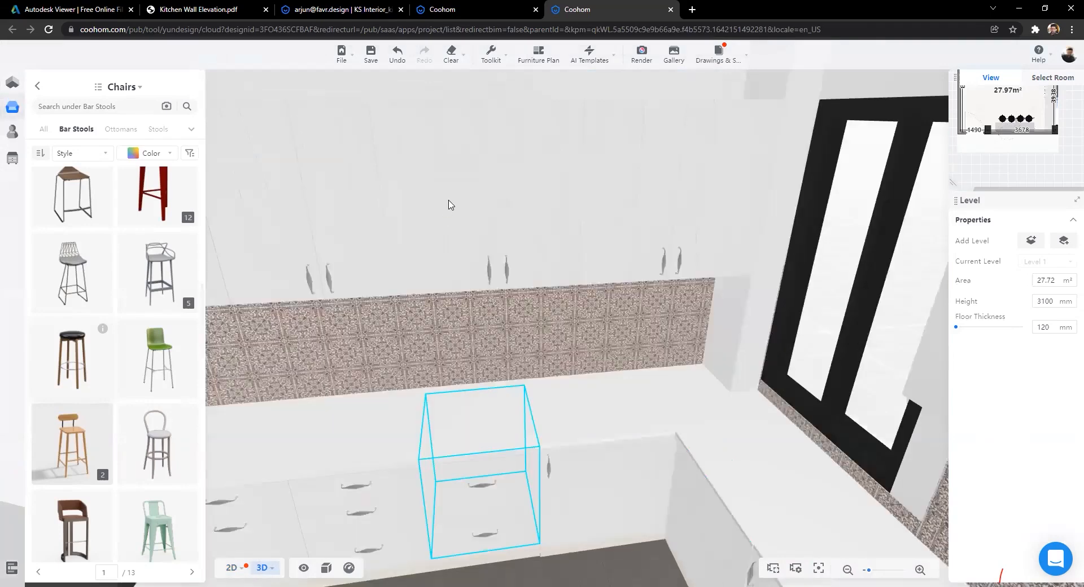
pyautogui.moveTo(465, 321); pyautogui.dragTo(474, 343)
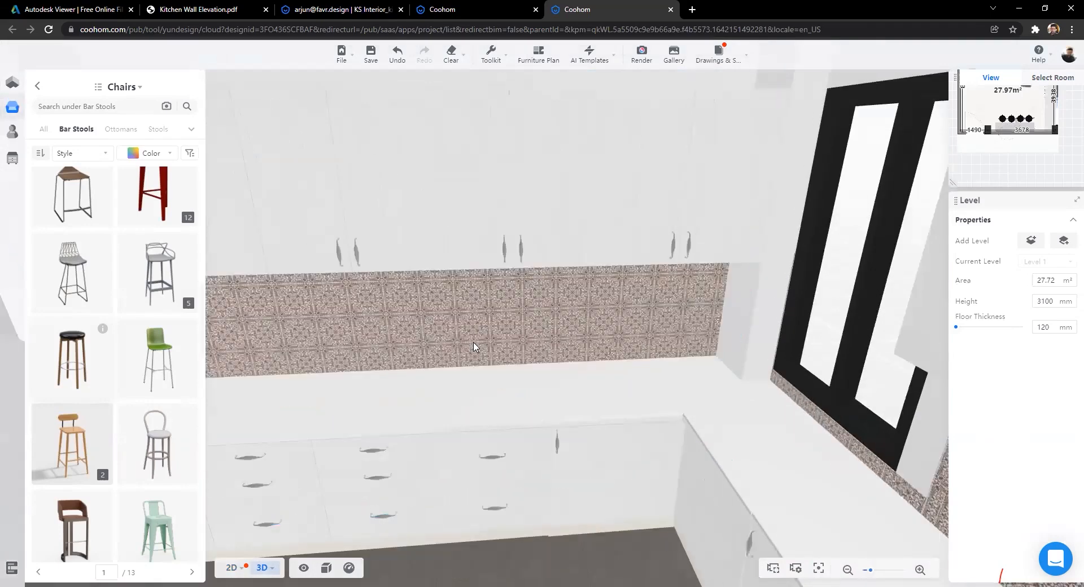
# Step: Select a wall cabinet above the backsplash, open the Kitchen & Bath tool and centre on it
pyautogui.click(409, 173)
pyautogui.moveTo(341, 222); pyautogui.dragTo(411, 209)
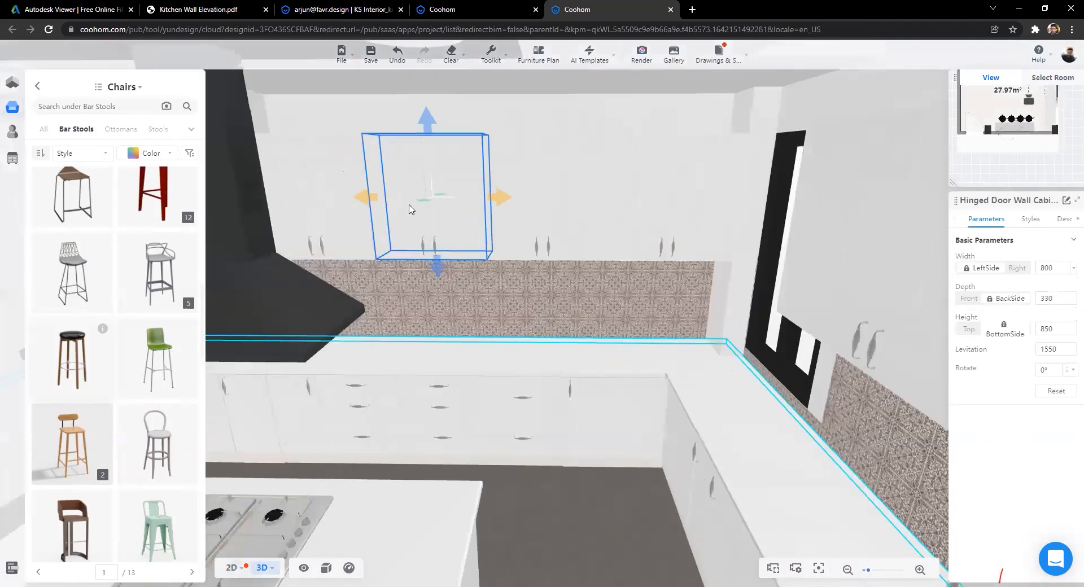
pyautogui.scroll(3, 429, 215)
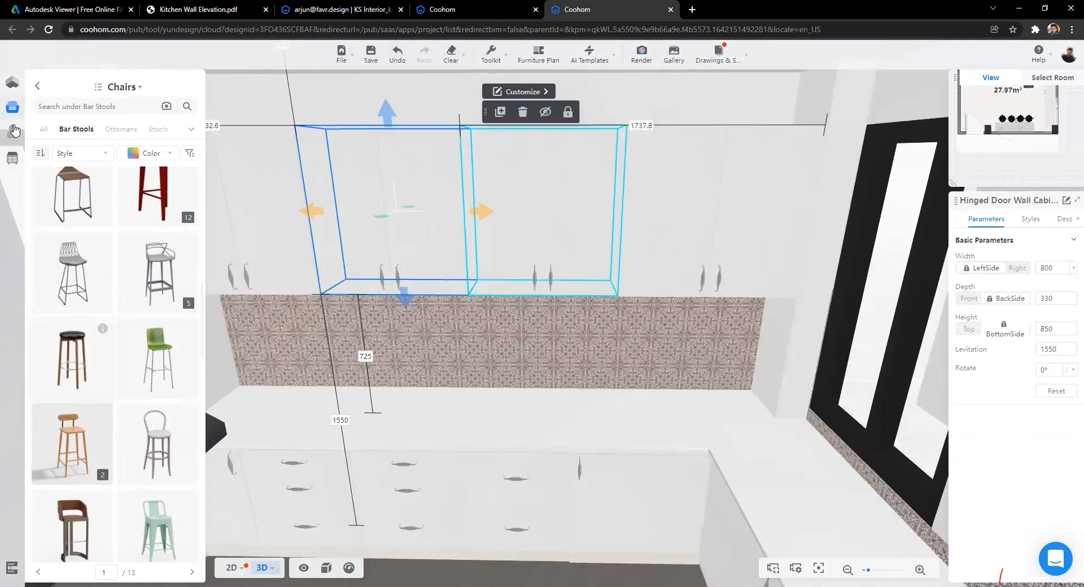
pyautogui.moveTo(9, 156)
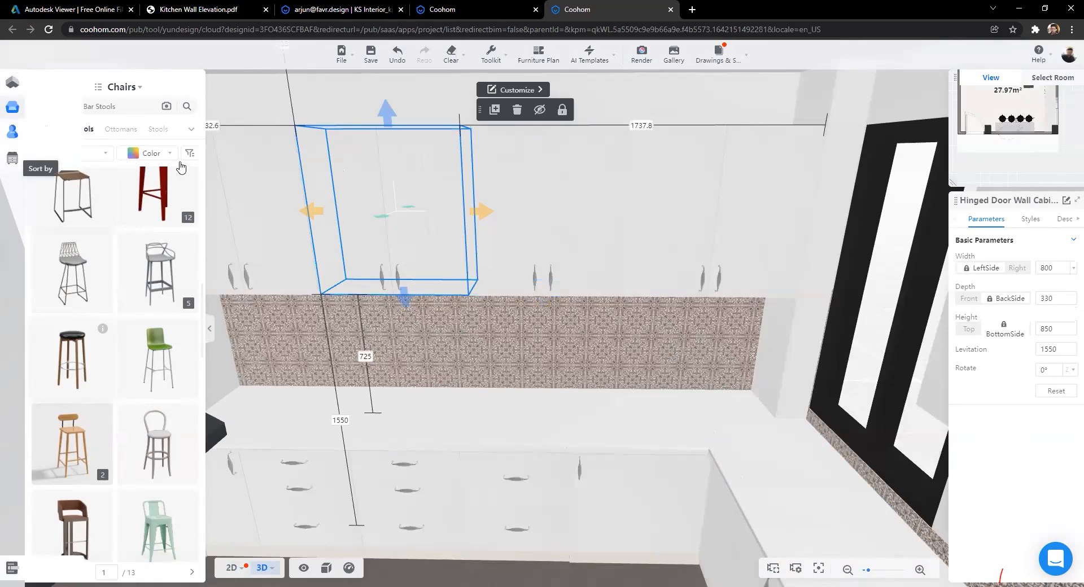
pyautogui.click(12, 158)
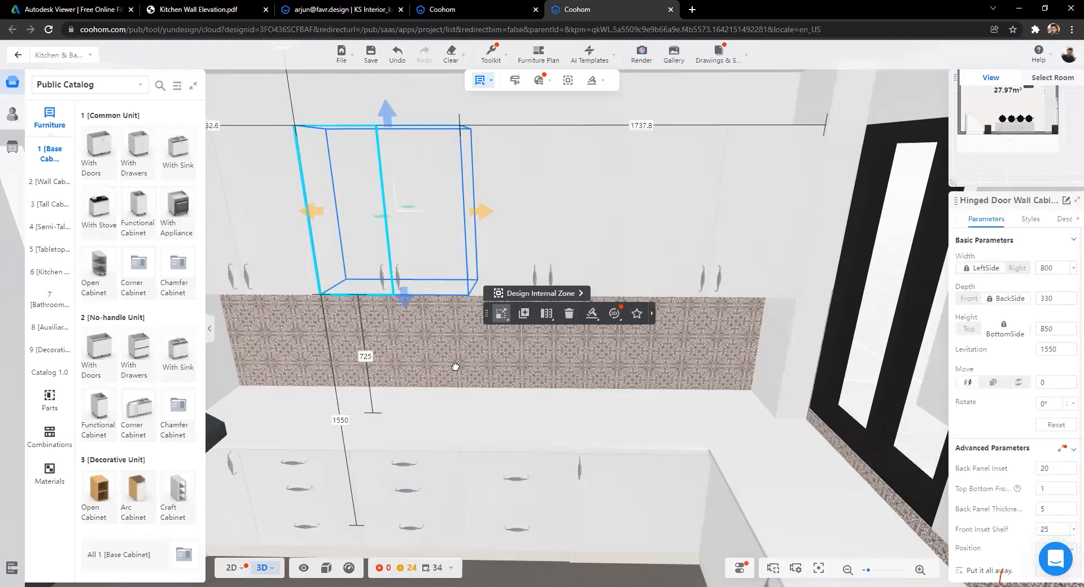
pyautogui.scroll(1, 505, 368)
pyautogui.moveTo(489, 360); pyautogui.dragTo(484, 220)
pyautogui.click(567, 83)
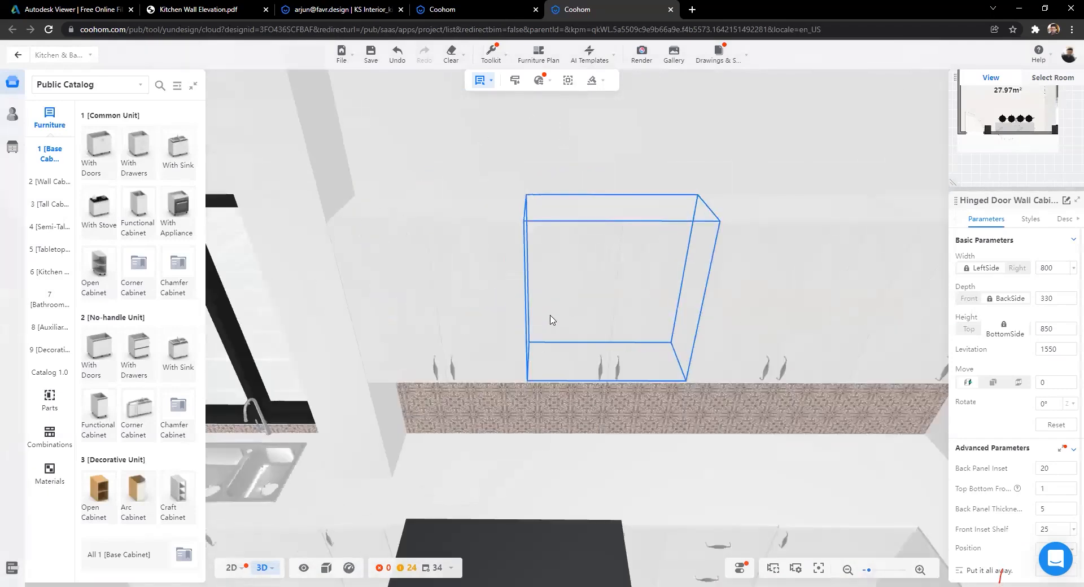
pyautogui.moveTo(540, 192); pyautogui.dragTo(567, 198)
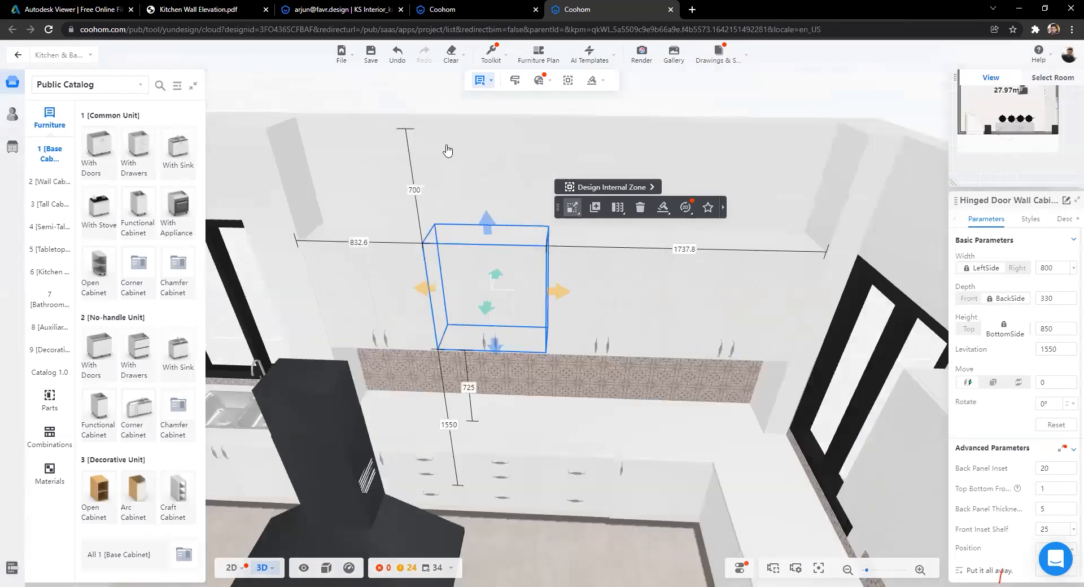
# Step: Try picking individual door panels and whole wall cabinets
pyautogui.click(485, 143)
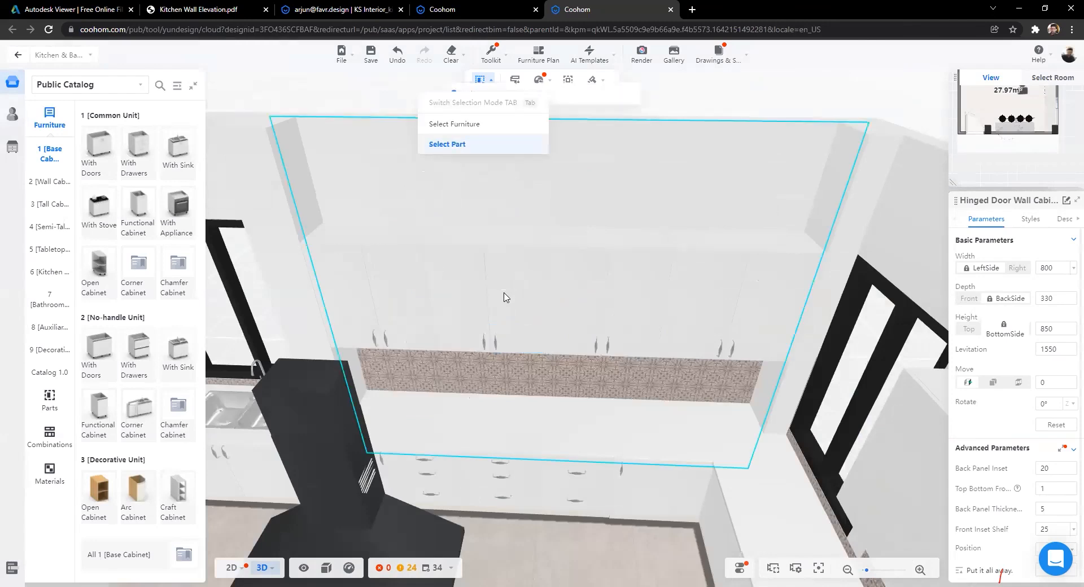
pyautogui.click(520, 301)
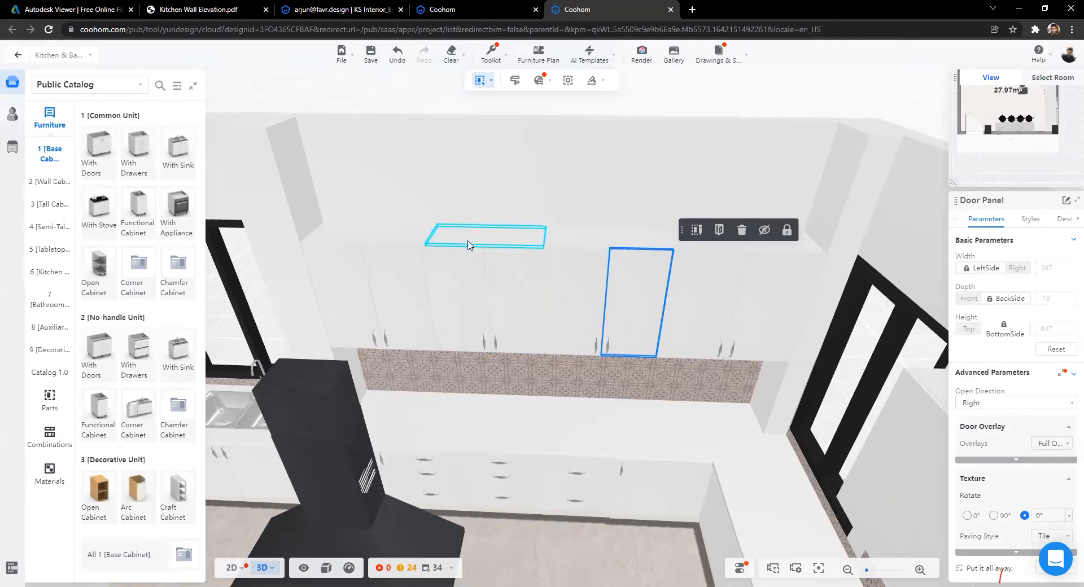
pyautogui.click(514, 296)
pyautogui.click(456, 298)
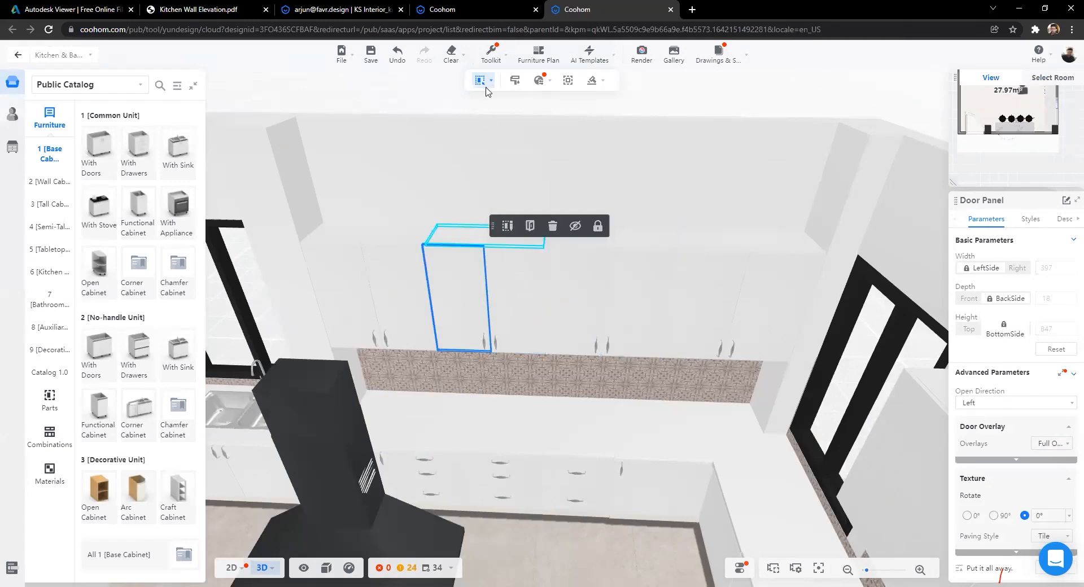
pyautogui.moveTo(480, 80)
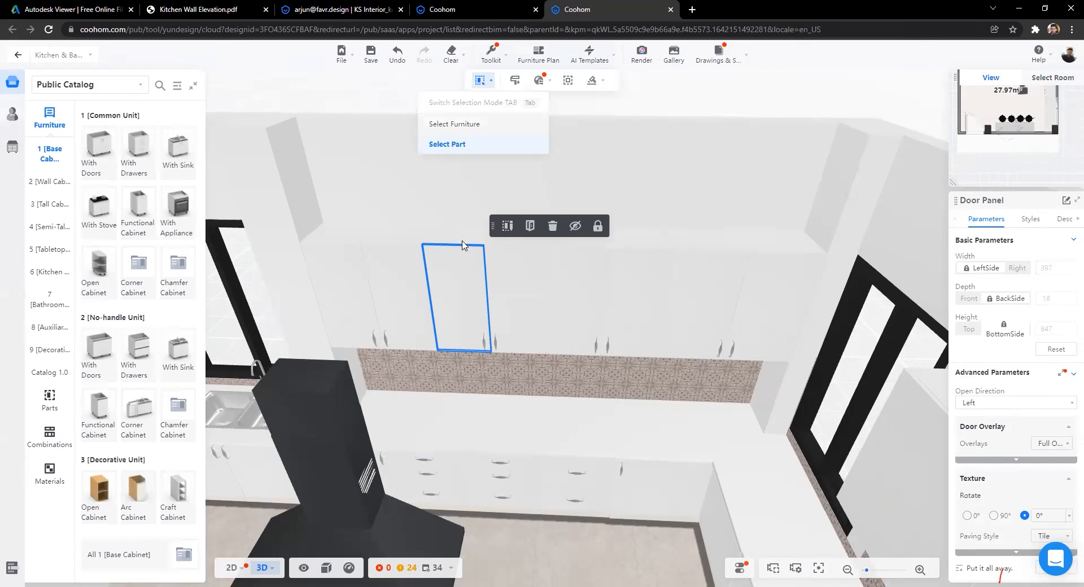
pyautogui.press('Tab')
pyautogui.click(546, 278)
pyautogui.click(498, 275)
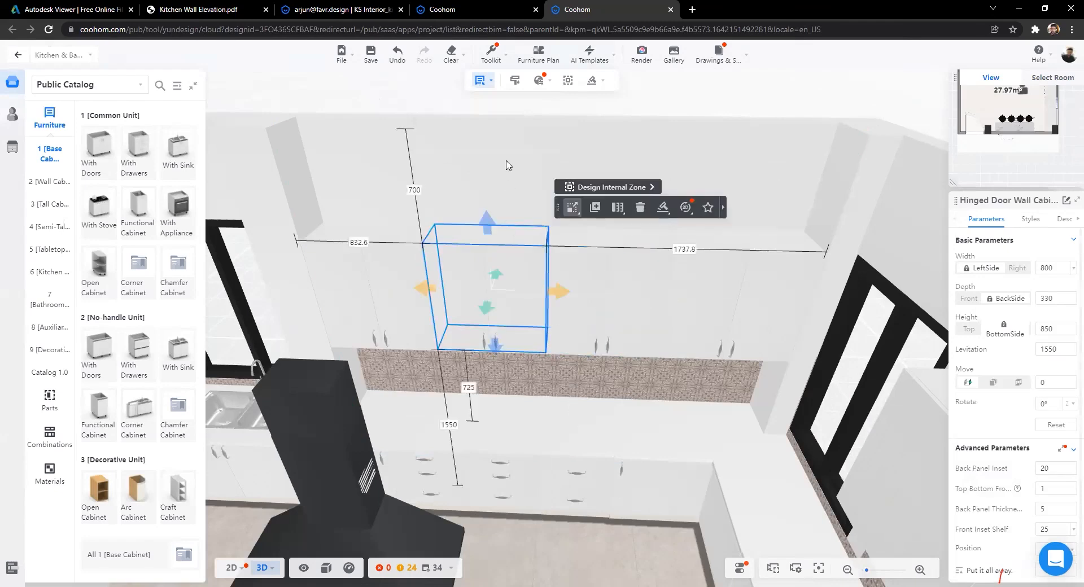
# Step: Switch to Select Part, pick the left door panel and show its Styles settings
pyautogui.click(484, 80)
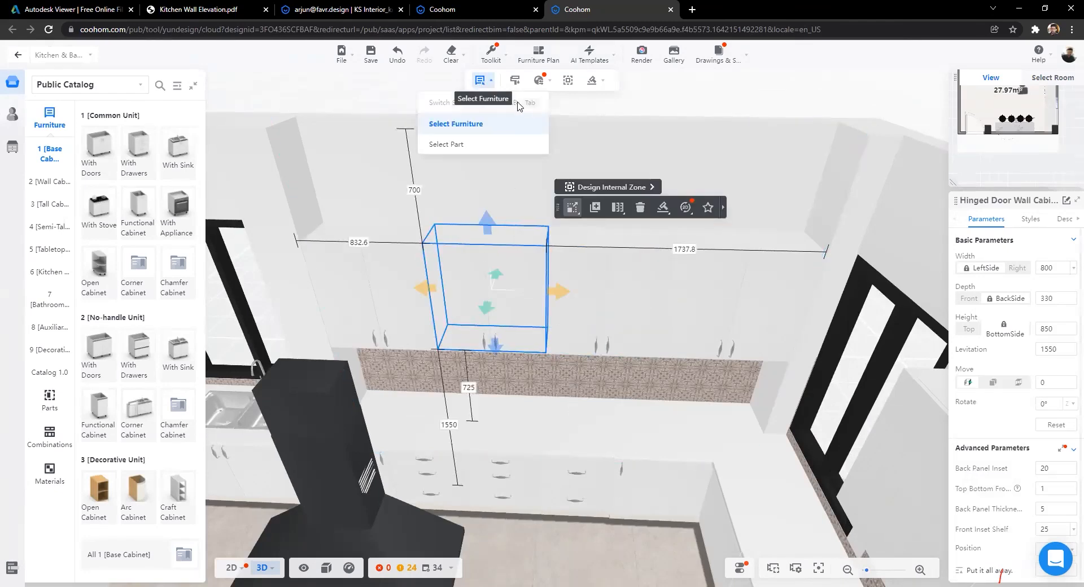
pyautogui.press('Tab')
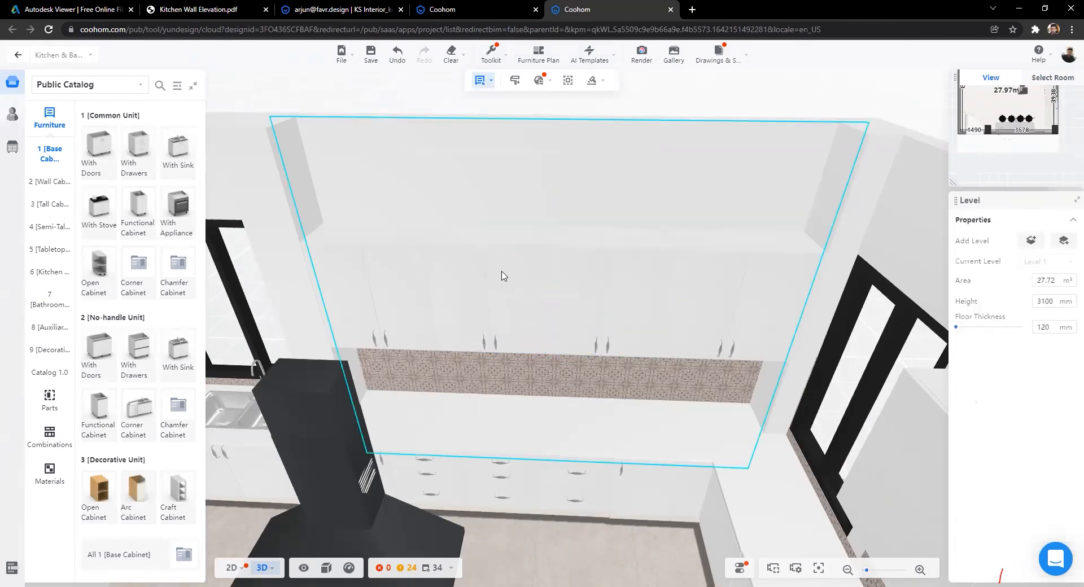
pyautogui.click(503, 273)
pyautogui.click(477, 238)
pyautogui.click(511, 295)
pyautogui.press('Tab')
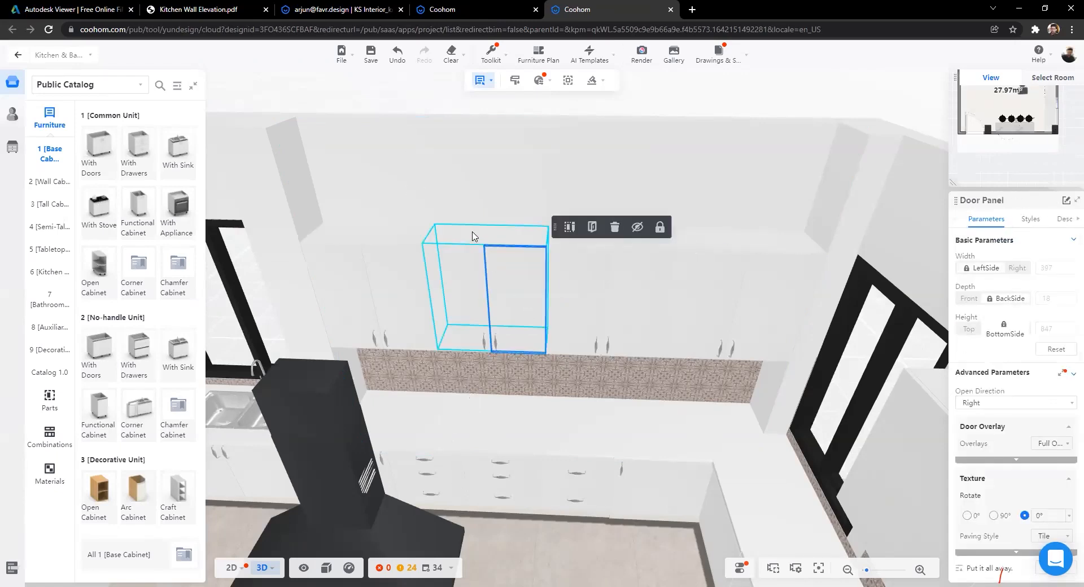
pyautogui.click(504, 291)
pyautogui.click(516, 314)
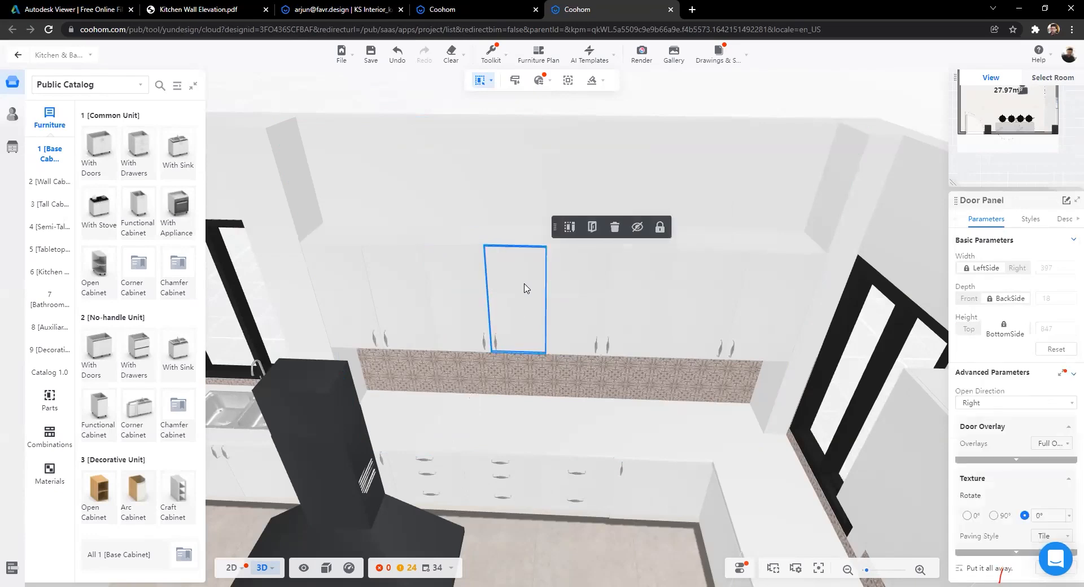
pyautogui.click(483, 287)
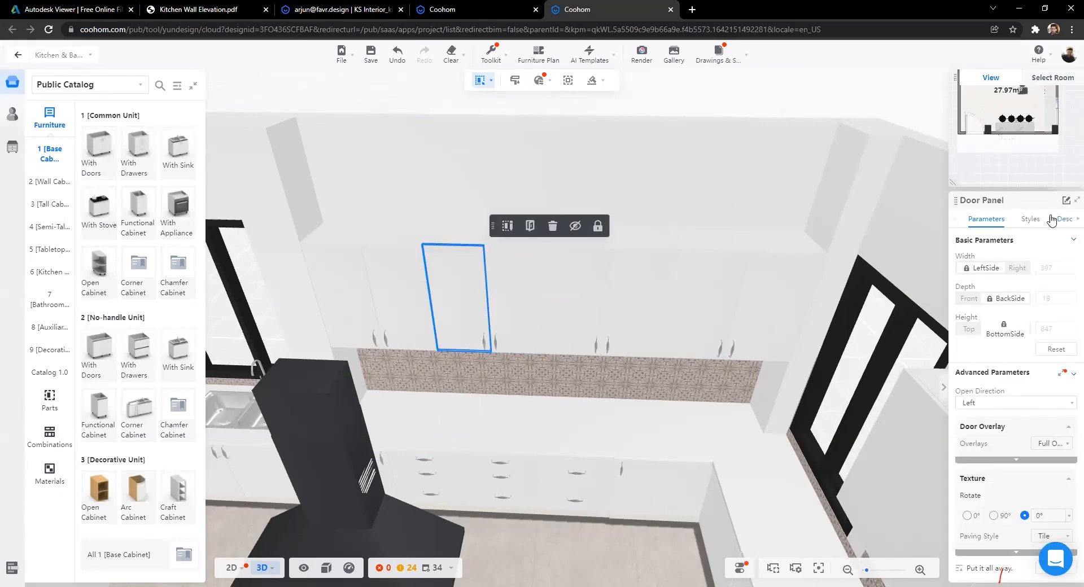
pyautogui.click(1030, 220)
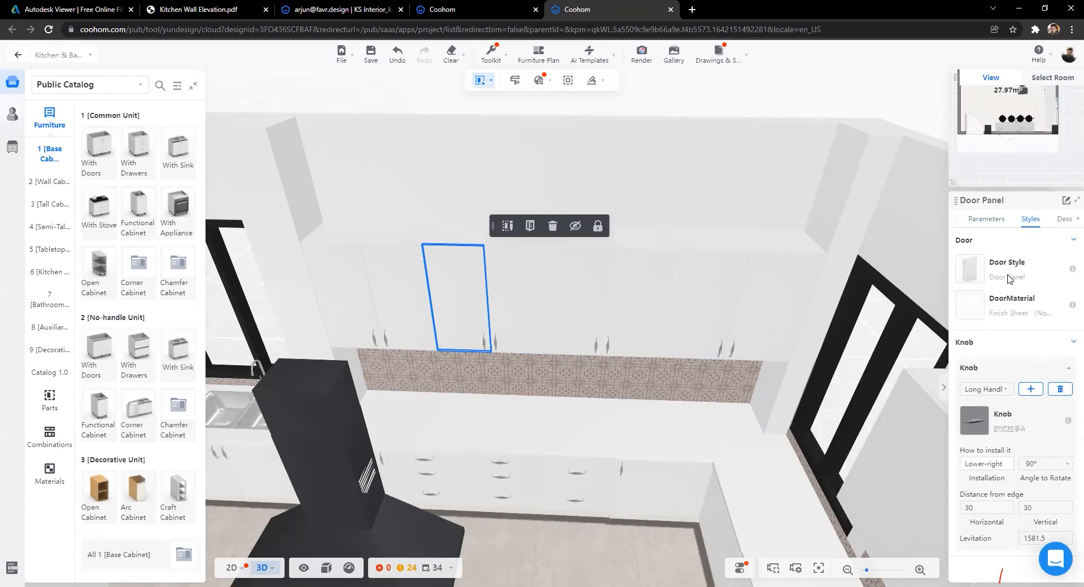
# Step: Search the door style catalog for 'glass' and apply Glass Door to the left door panel
pyautogui.click(970, 269)
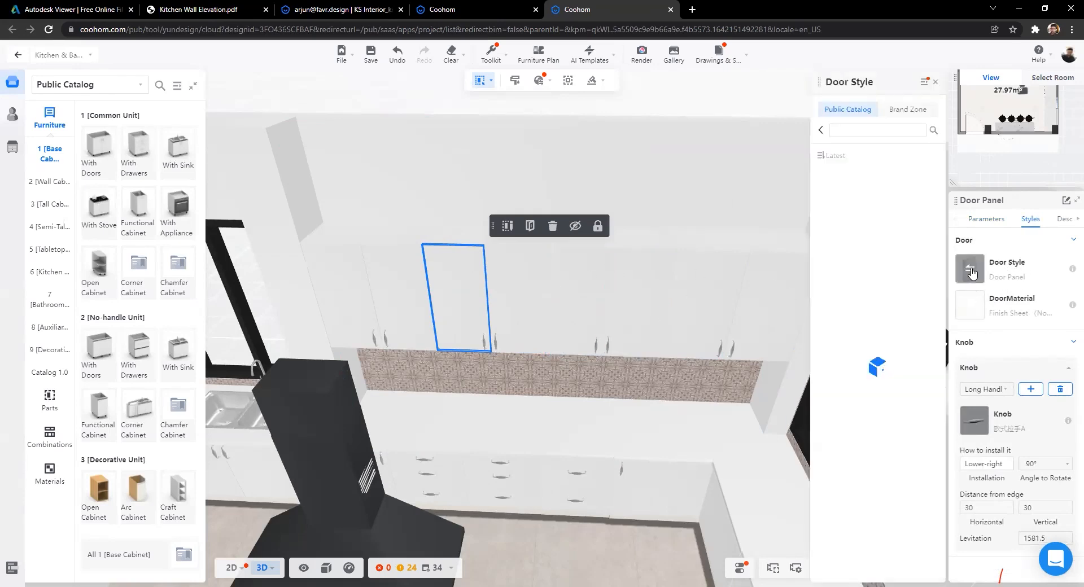
pyautogui.scroll(-5, 871, 286)
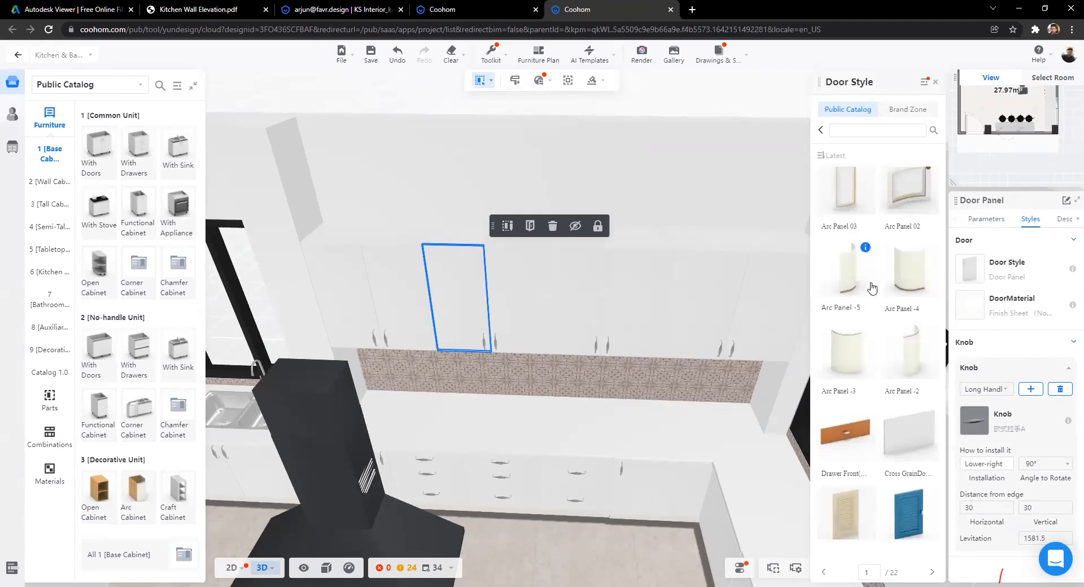
pyautogui.scroll(-6, 874, 357)
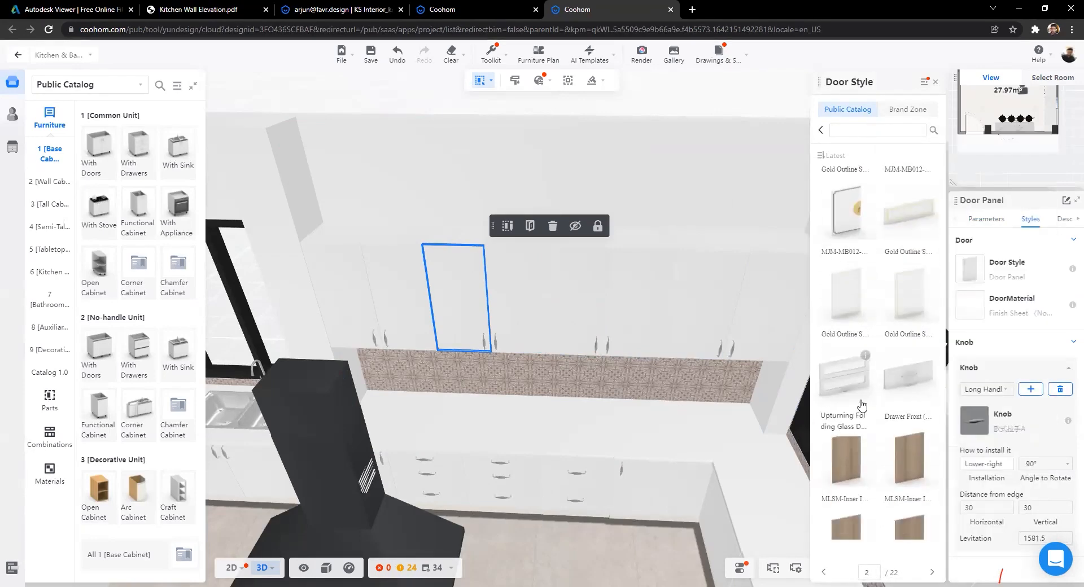
pyautogui.scroll(-6, 861, 402)
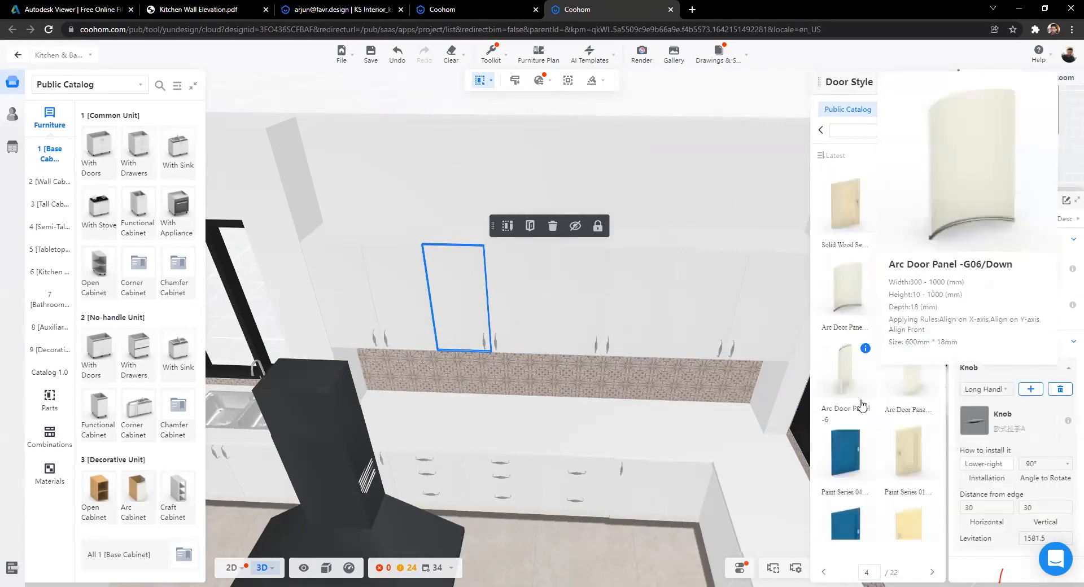
pyautogui.scroll(-6, 859, 397)
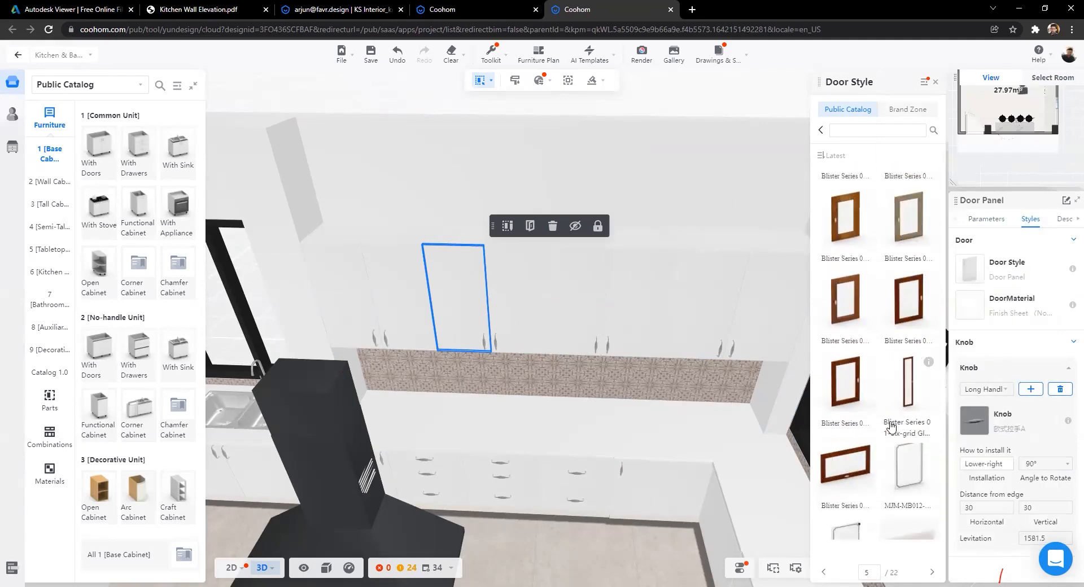
pyautogui.click(882, 127)
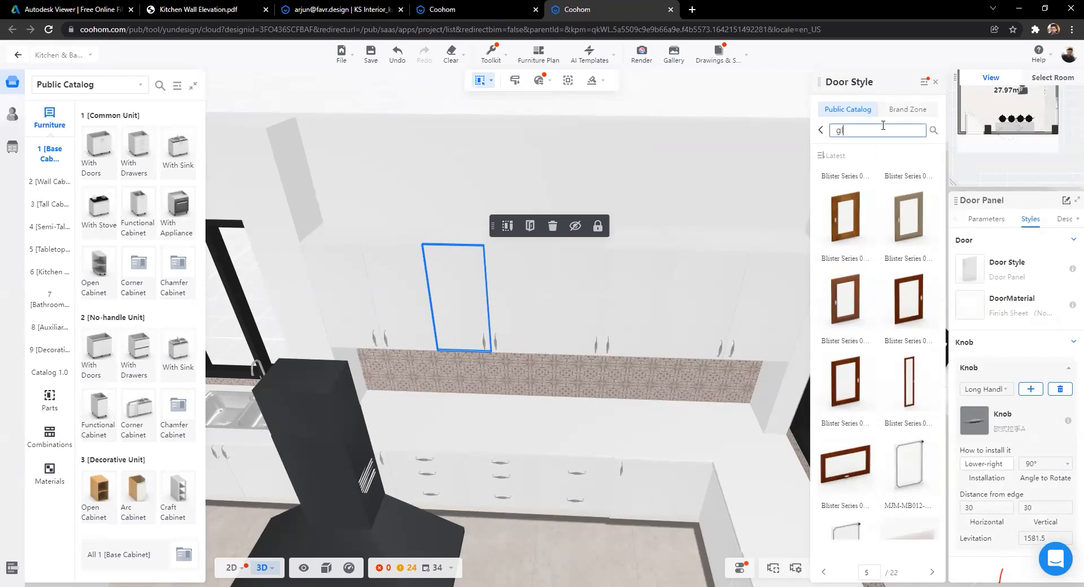
pyautogui.write('glass')
pyautogui.press('Return')
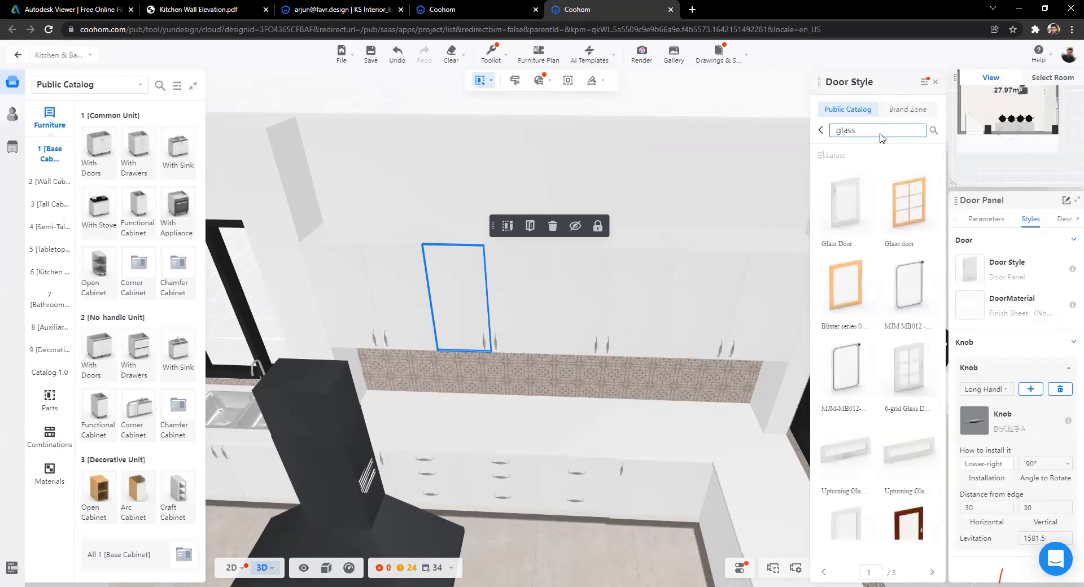
pyautogui.moveTo(866, 186)
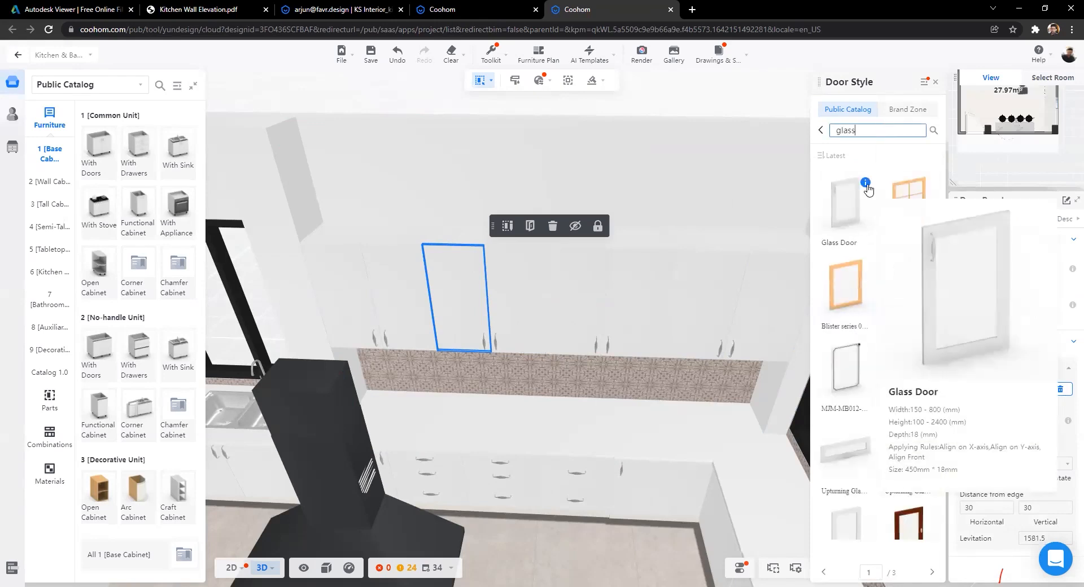
pyautogui.click(840, 216)
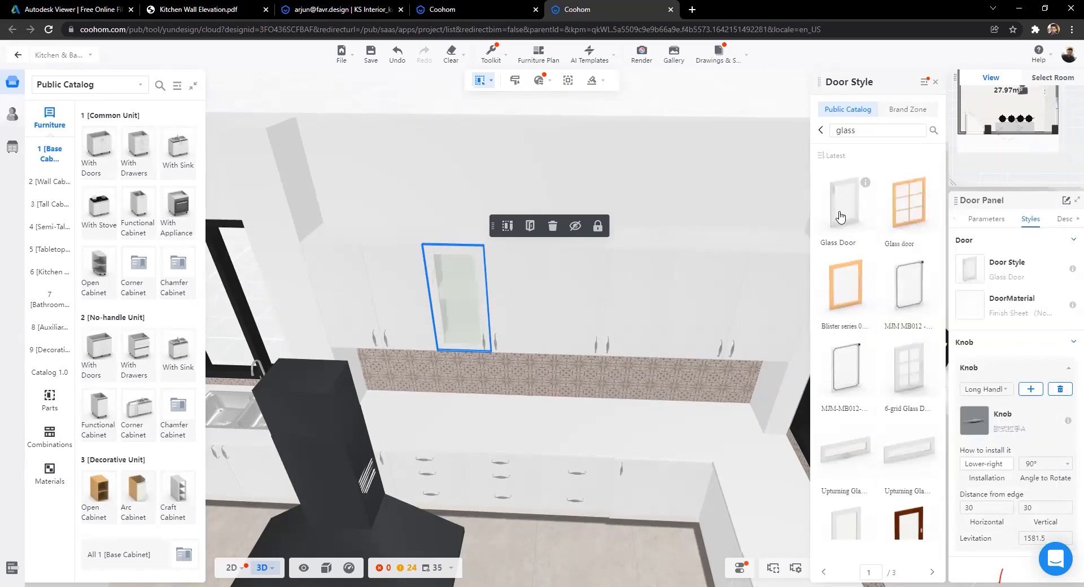
pyautogui.scroll(3, 497, 316)
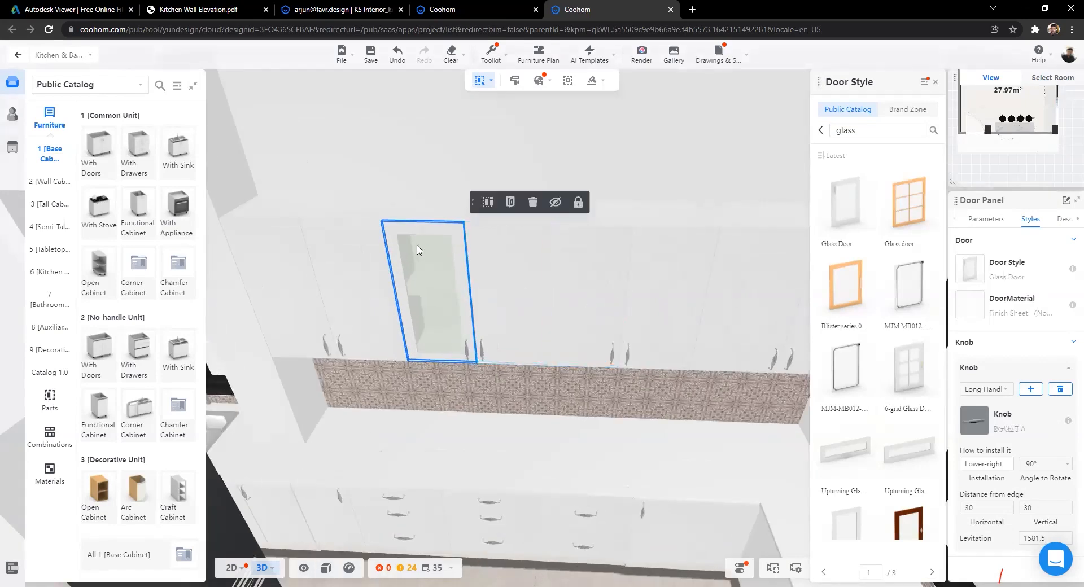
# Step: Orbit to a frontal view of the wall units showing the glass door
pyautogui.scroll(-2, 530, 427)
pyautogui.moveTo(530, 427); pyautogui.dragTo(599, 399)
pyautogui.moveTo(558, 369); pyautogui.dragTo(448, 150)
pyautogui.moveTo(454, 209); pyautogui.dragTo(714, 206)
pyautogui.scroll(-3, 508, 167)
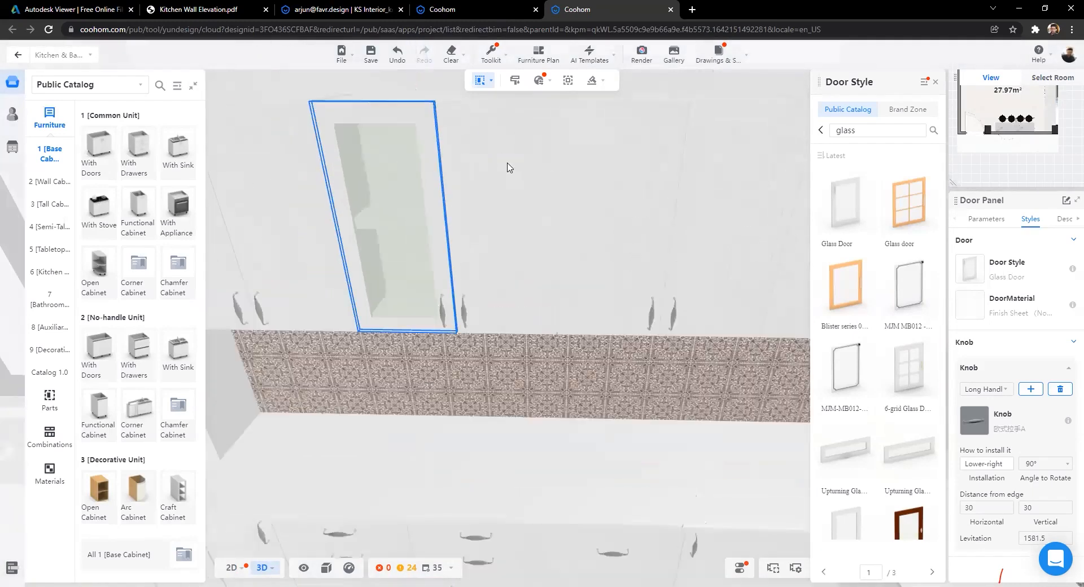
pyautogui.scroll(1, 566, 97)
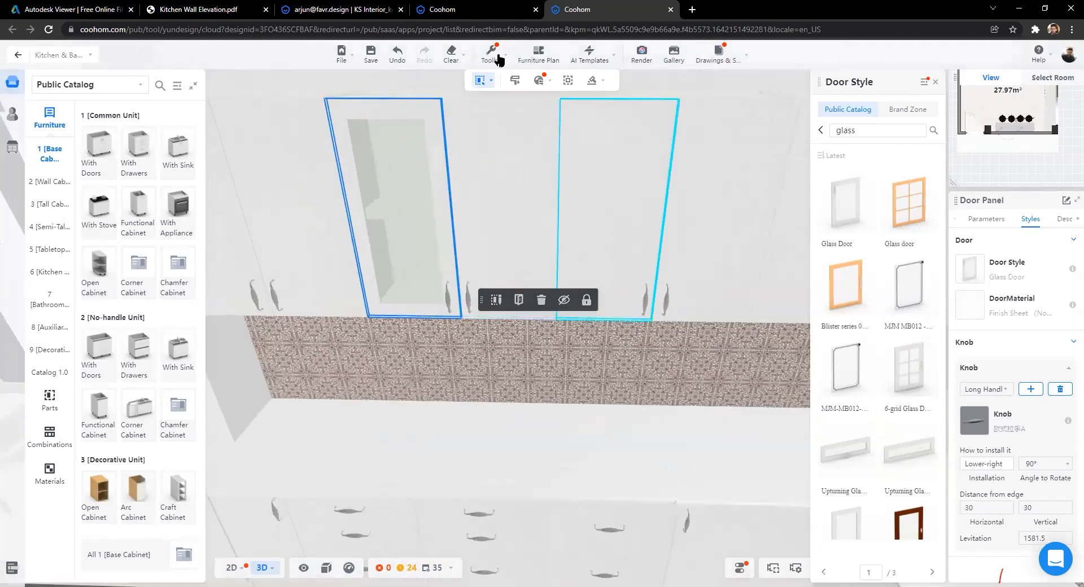
# Step: Use the Style Brush to copy Glass Door onto the three remaining upper doors
pyautogui.click(499, 60)
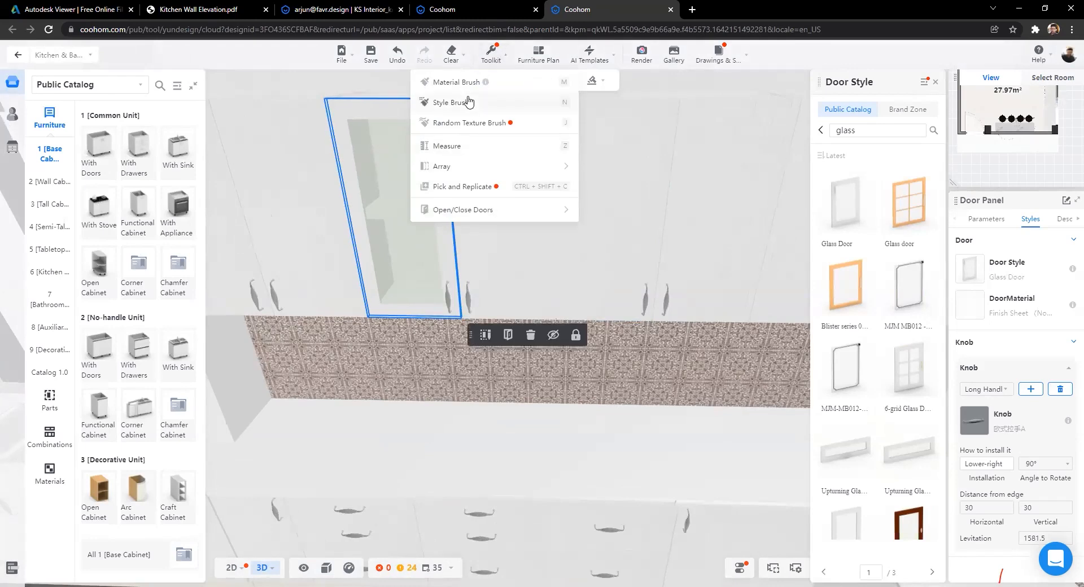
pyautogui.click(506, 102)
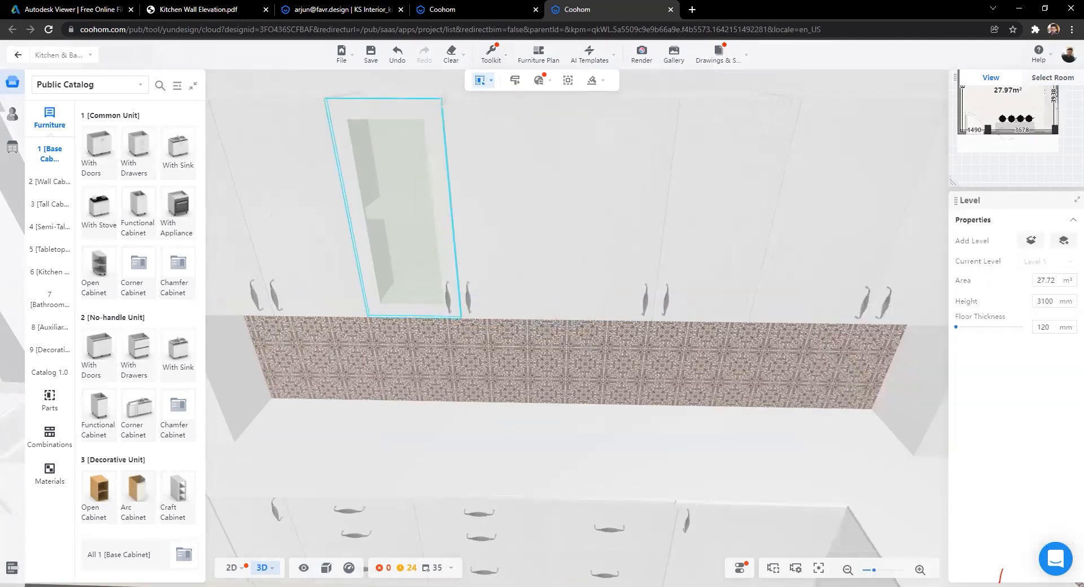
pyautogui.click(493, 168)
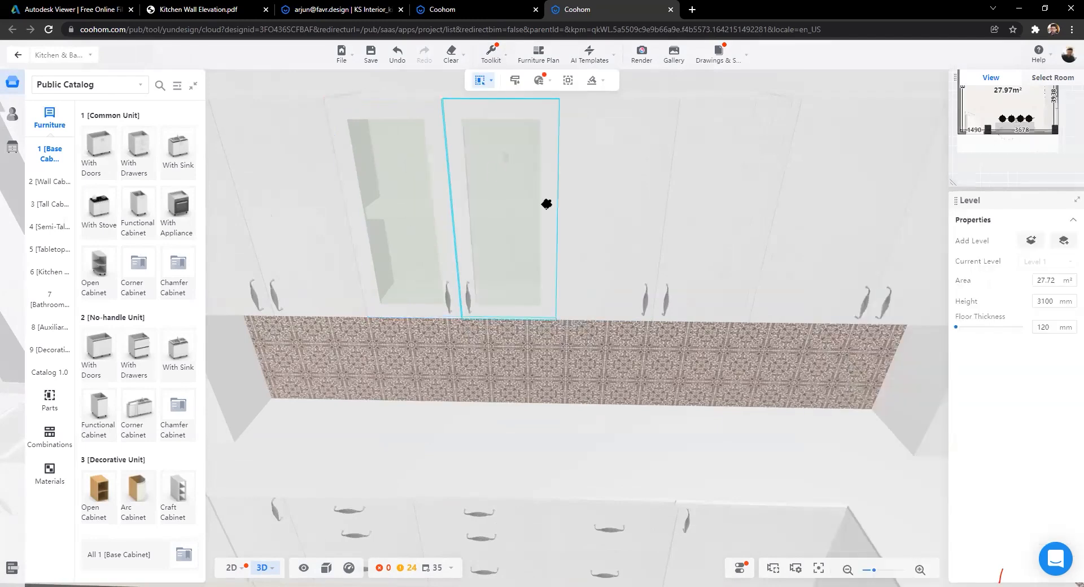
pyautogui.click(624, 199)
pyautogui.click(717, 209)
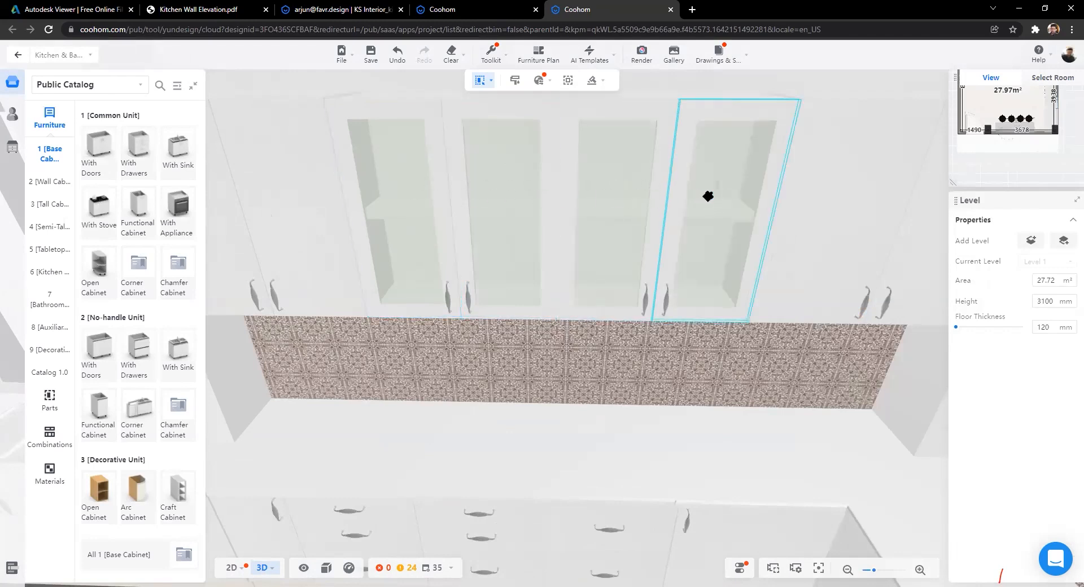
# Step: Zoom and rotate the view toward the glass upper cabinets on the window wall
pyautogui.scroll(-3, 706, 196)
pyautogui.scroll(-5, 413, 96)
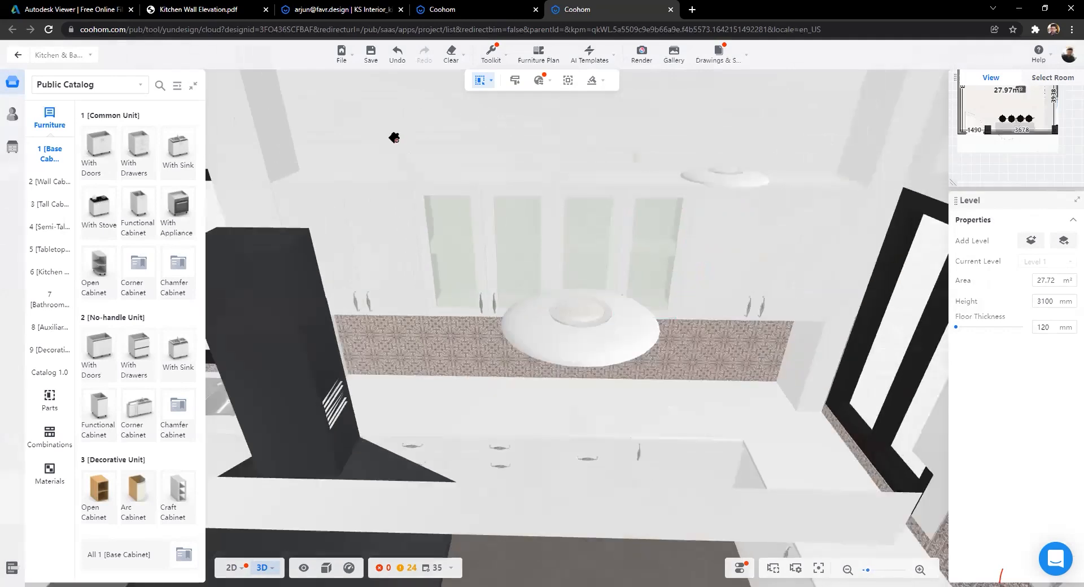
pyautogui.scroll(-5, 553, 412)
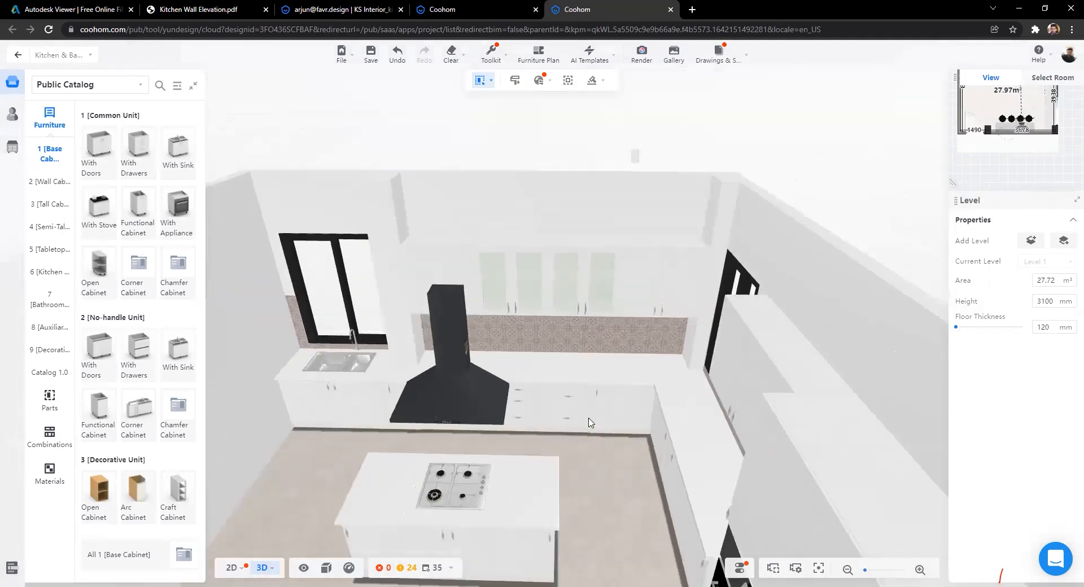
pyautogui.scroll(2, 515, 367)
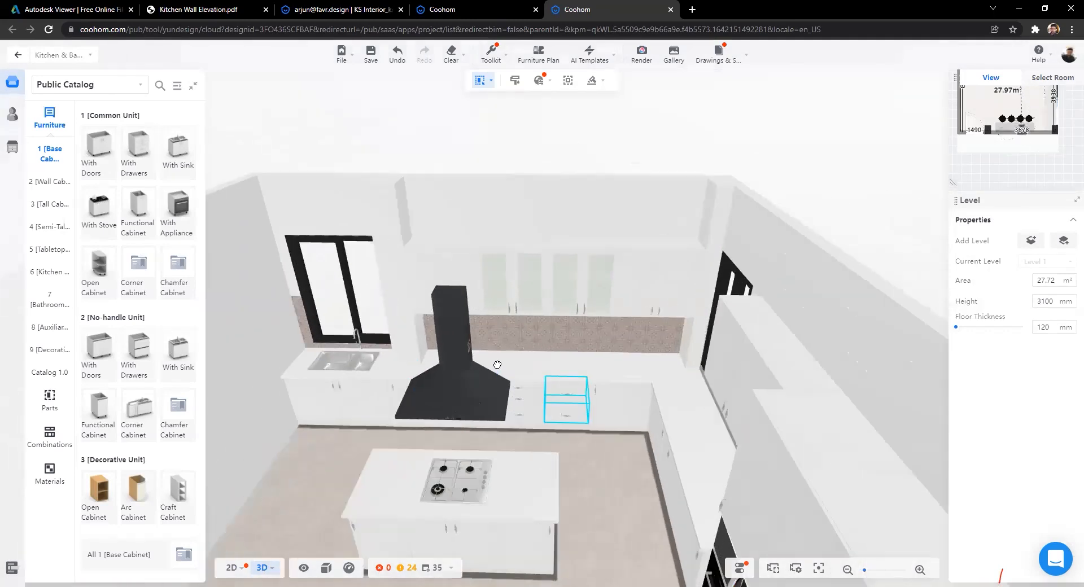
pyautogui.scroll(3, 564, 361)
pyautogui.scroll(3, 564, 368)
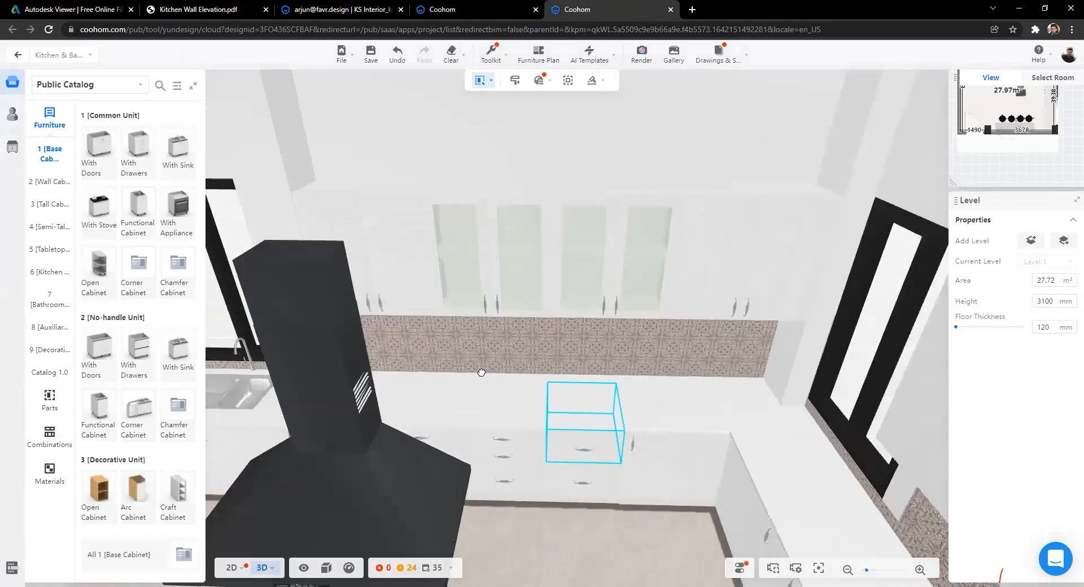
pyautogui.scroll(1, 567, 251)
pyautogui.scroll(3, 567, 251)
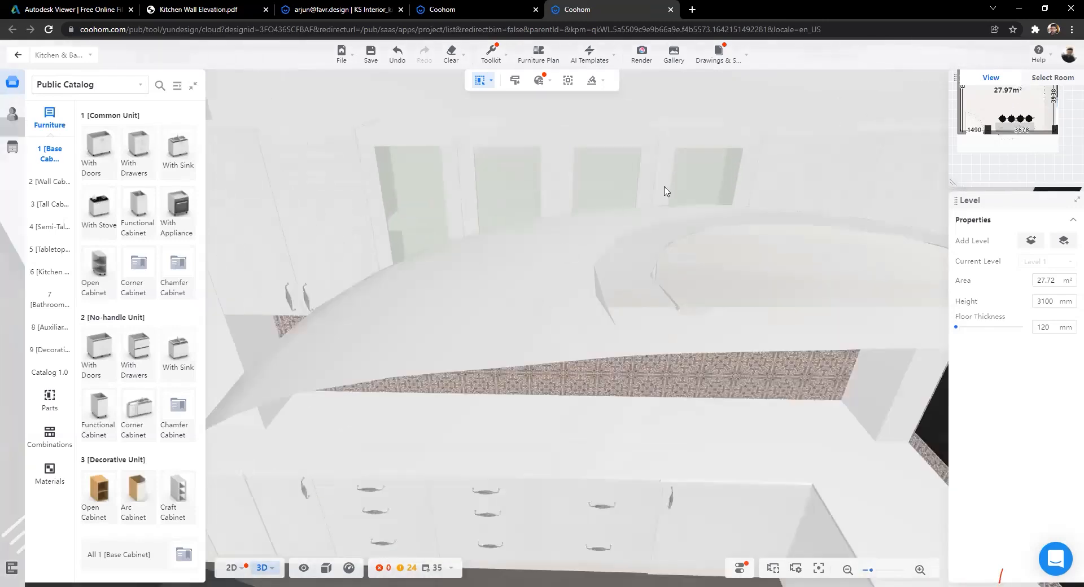
pyautogui.scroll(2, 666, 191)
pyautogui.moveTo(563, 317); pyautogui.dragTo(532, 266)
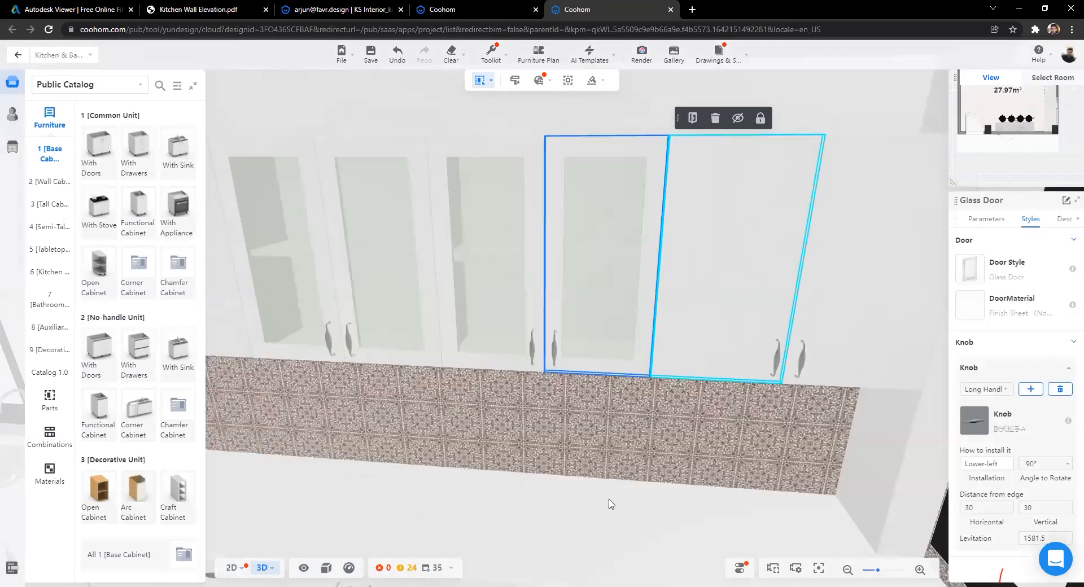
# Step: Delete the fixed shelf inside a glass-door upper cabinet and start designing its internal zone
pyautogui.click(496, 250)
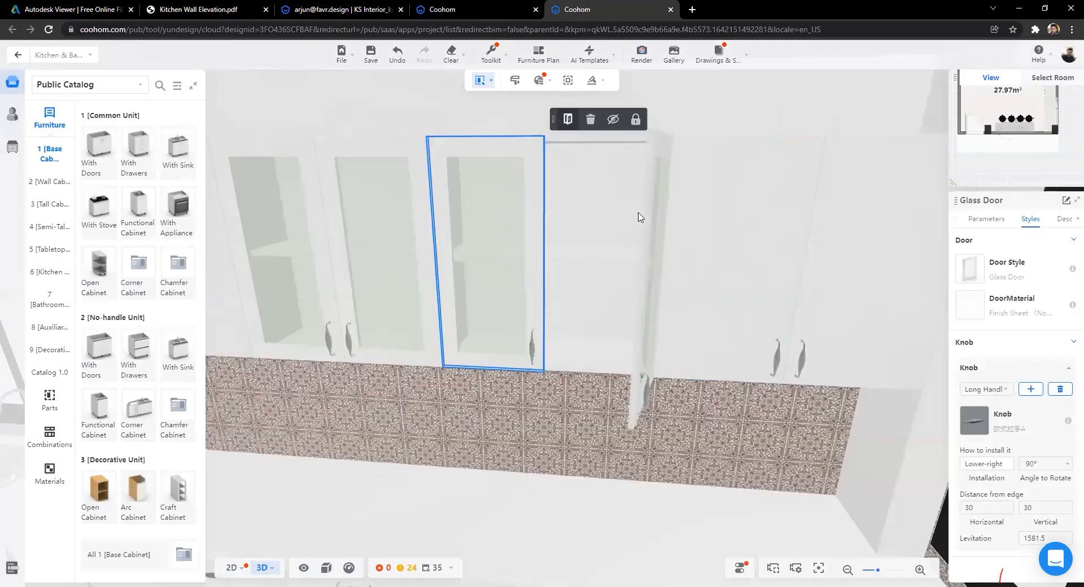
pyautogui.click(530, 259)
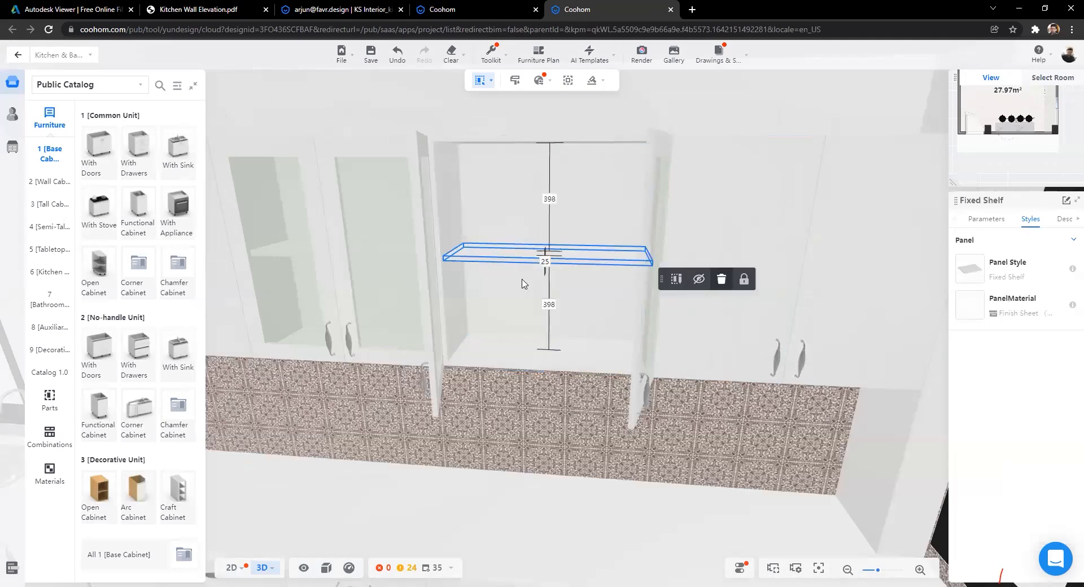
pyautogui.press('Delete')
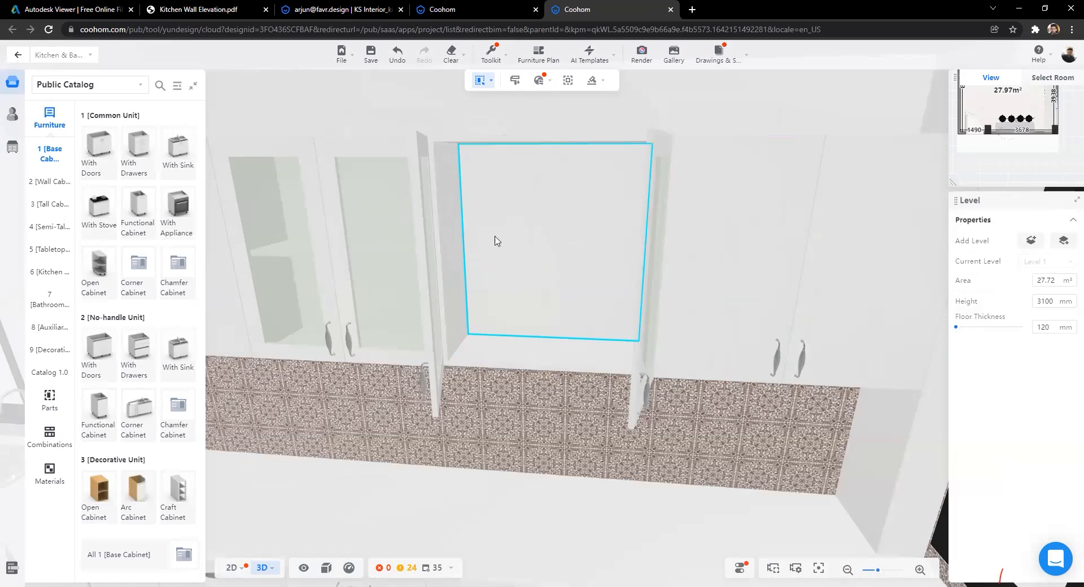
pyautogui.click(568, 83)
# Step: Select the empty cabinet's inner space and browse interior parts to the Light Strip Shelf collection
pyautogui.click(538, 216)
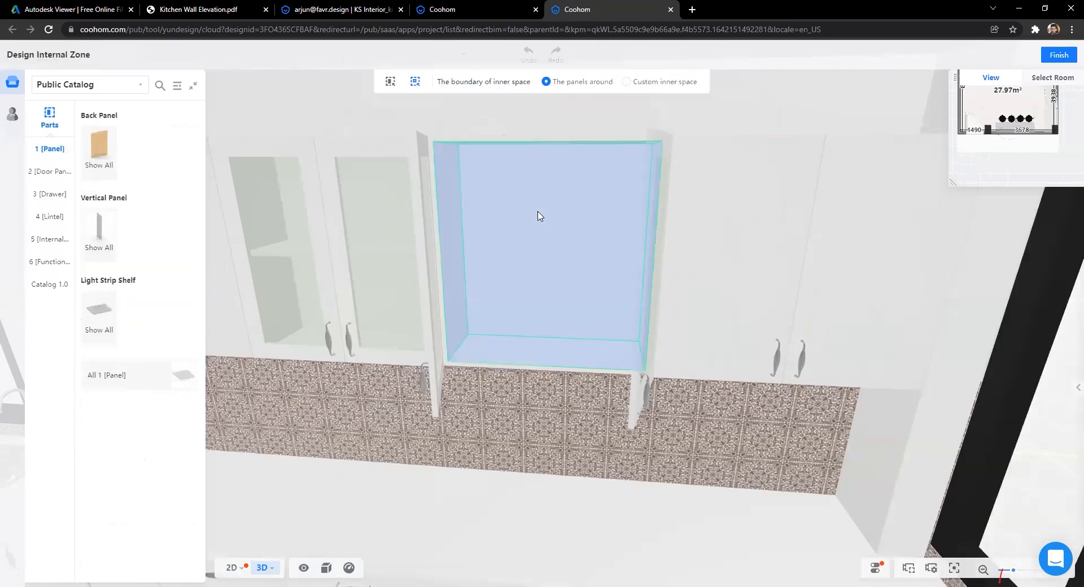
pyautogui.click(537, 217)
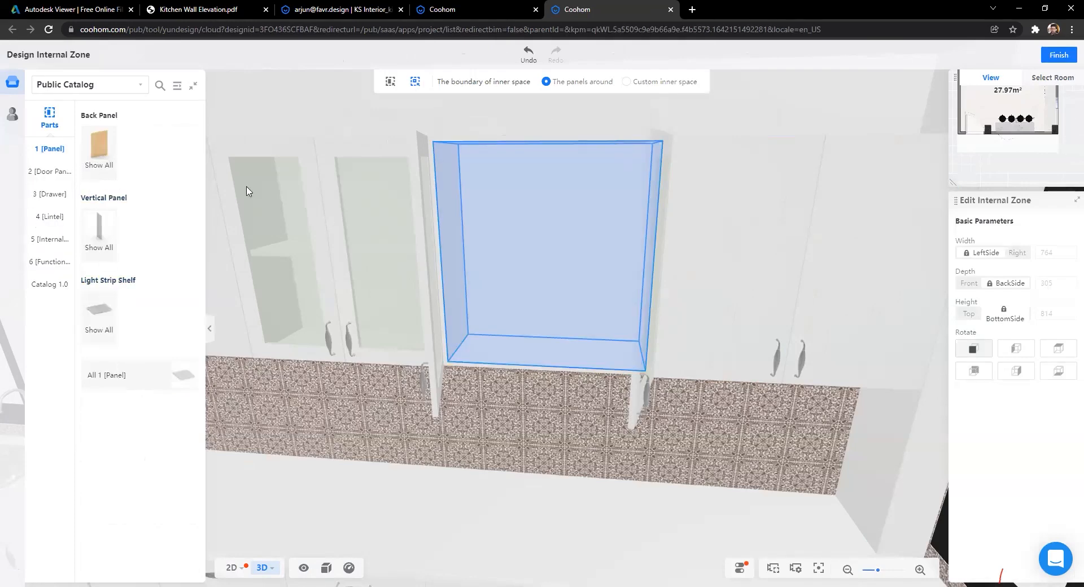
pyautogui.click(51, 178)
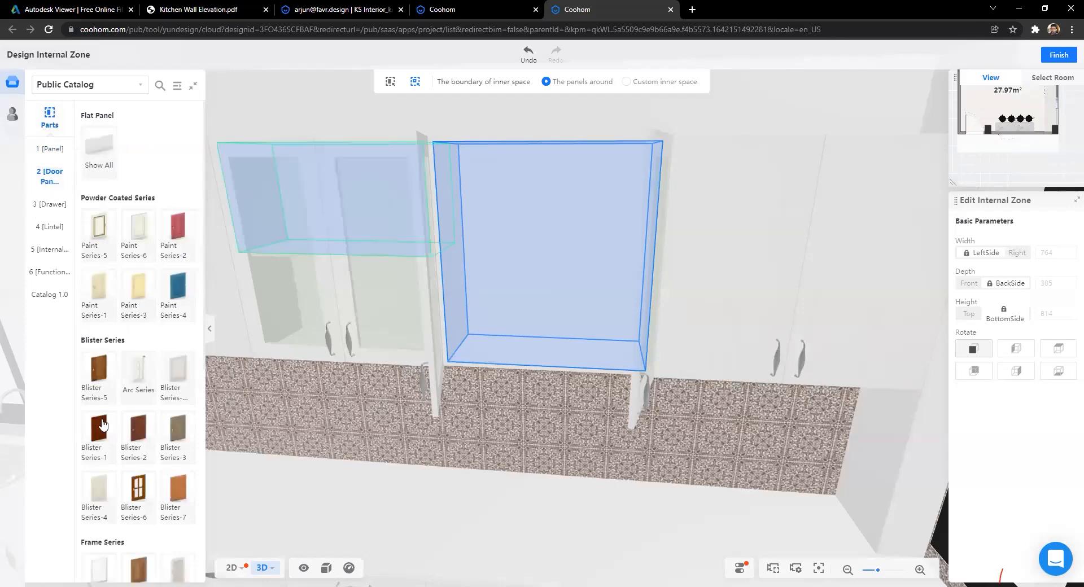
pyautogui.scroll(-8, 116, 421)
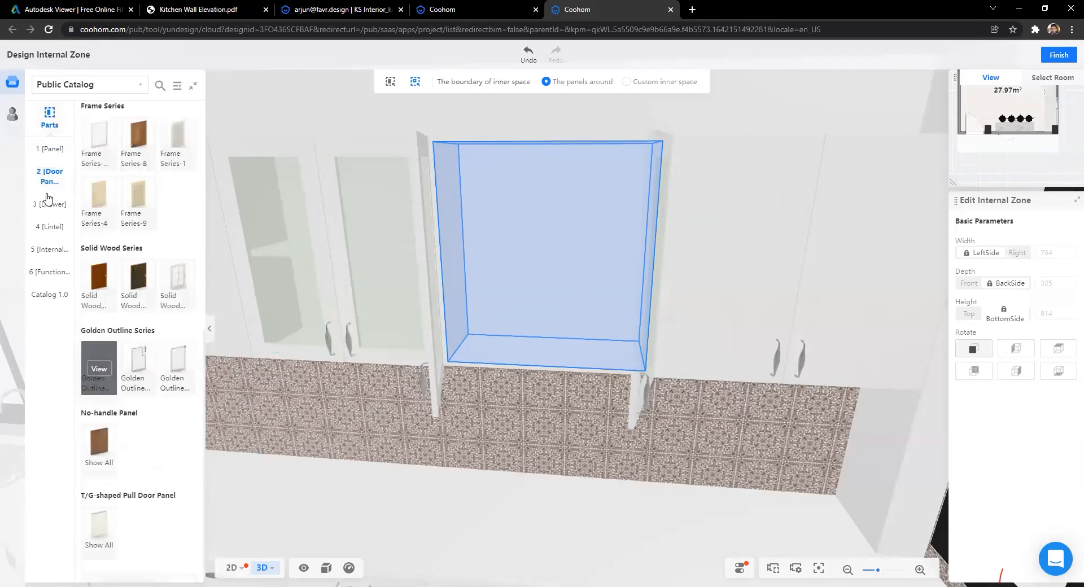
pyautogui.scroll(6, 49, 206)
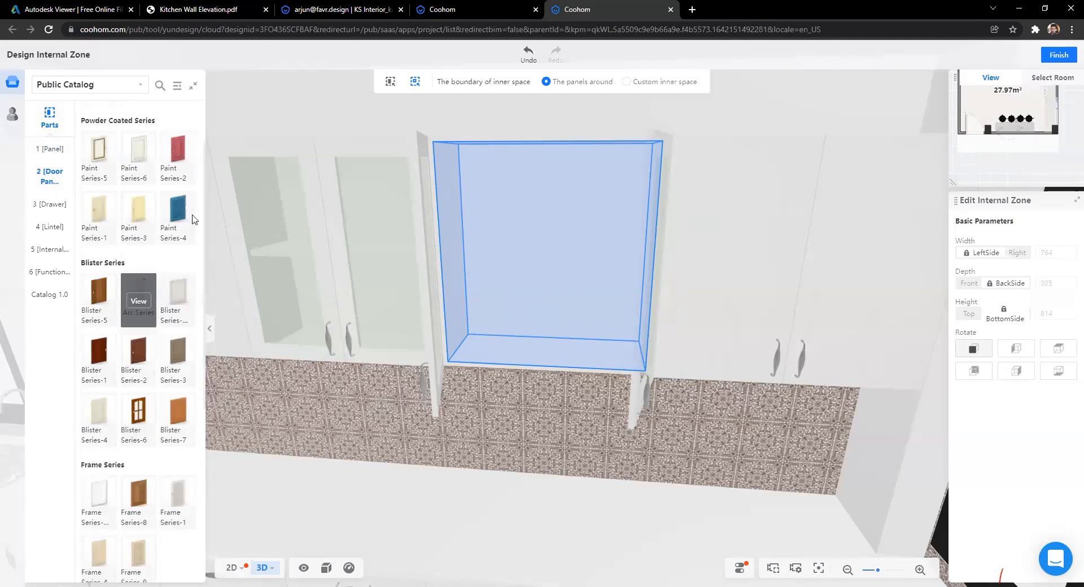
pyautogui.click(50, 202)
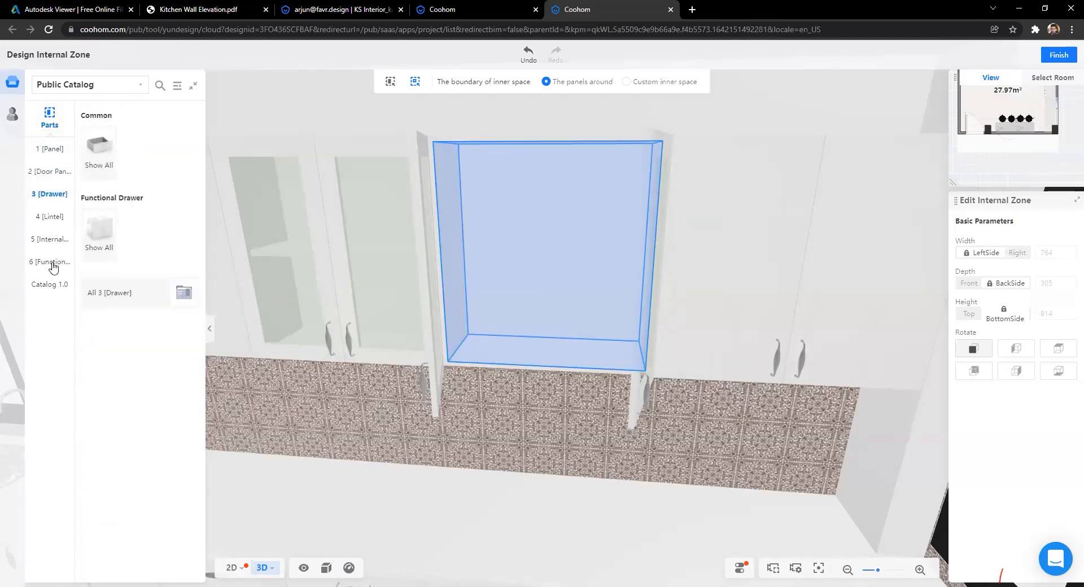
pyautogui.click(53, 150)
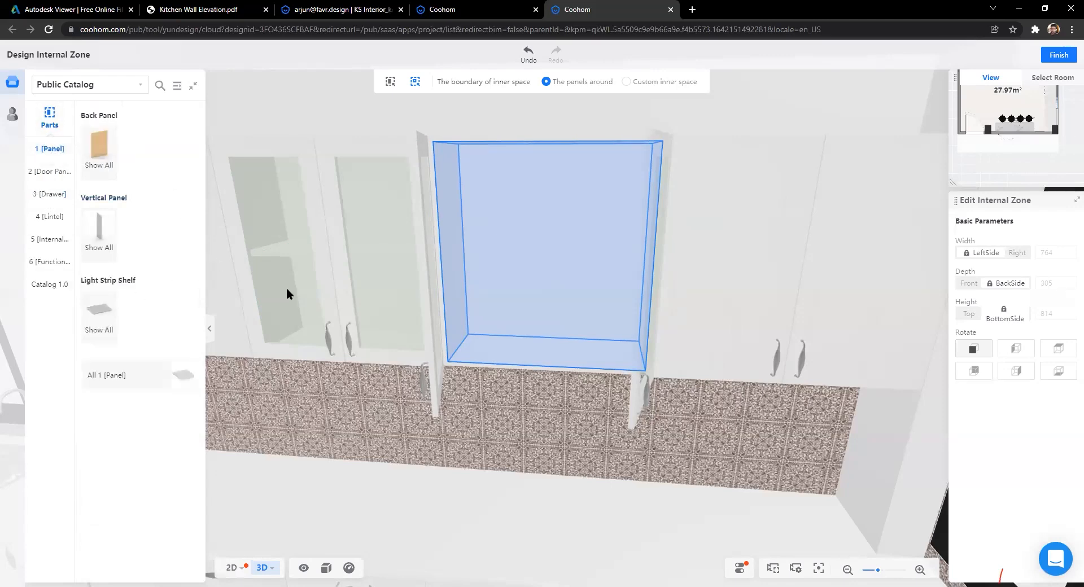
pyautogui.click(99, 320)
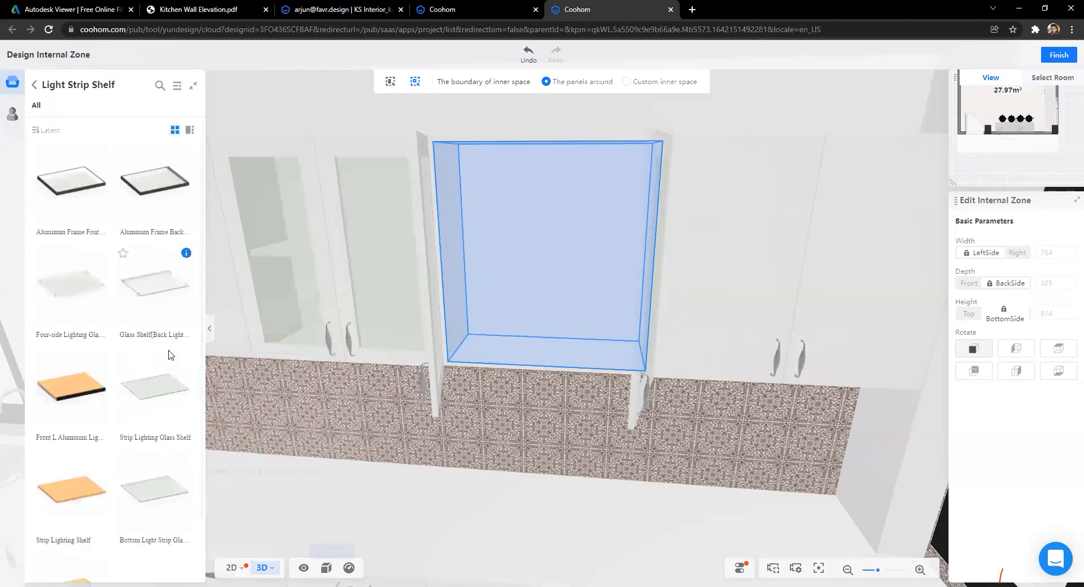
pyautogui.scroll(-1, 102, 421)
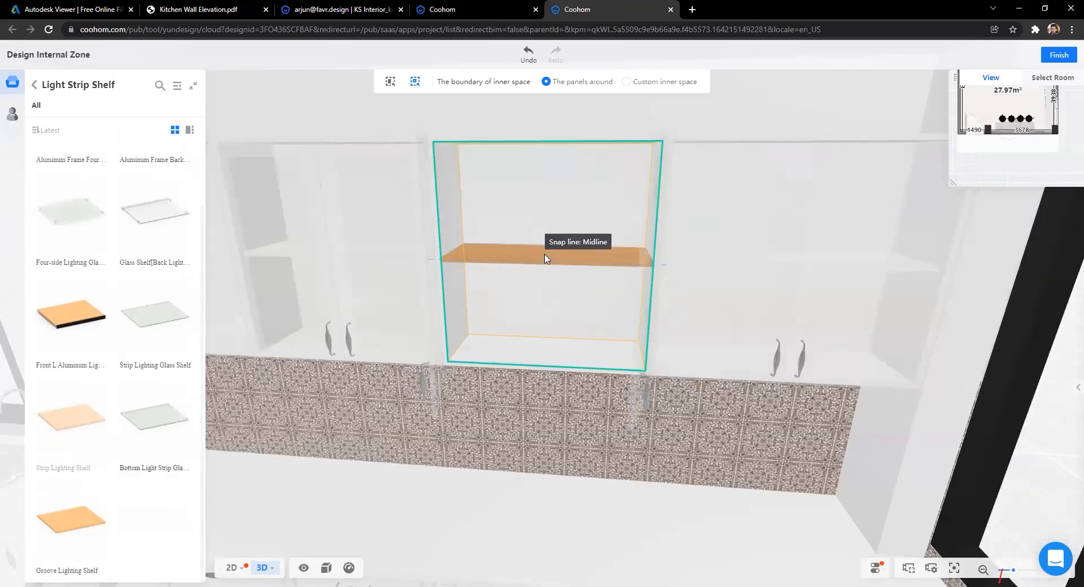
# Step: Place a Strip Lighting Shelf at the cabinet's midline, leaving 398 above and below
pyautogui.click(545, 256)
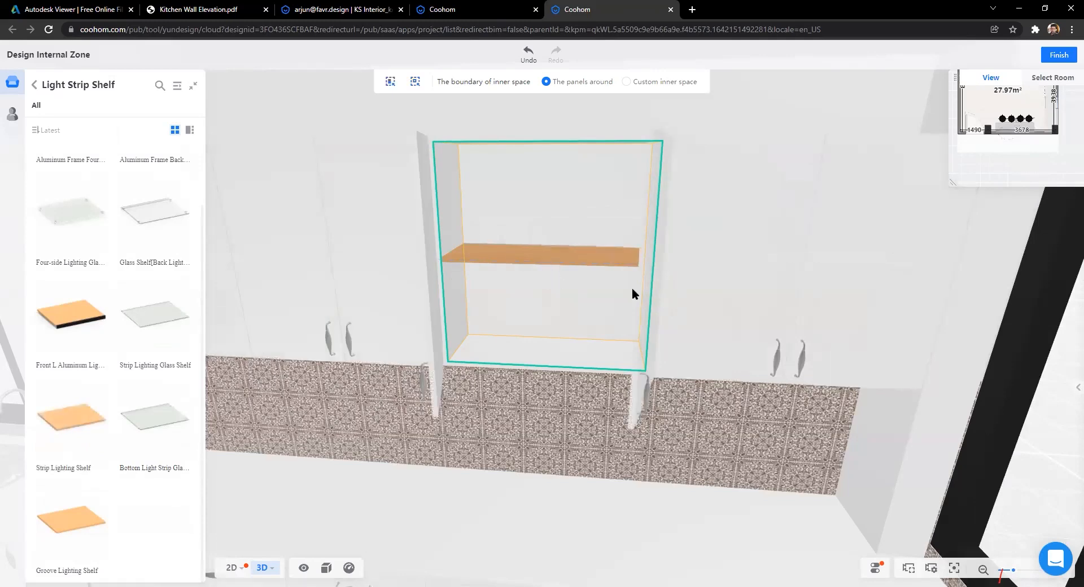
pyautogui.scroll(-2, 582, 242)
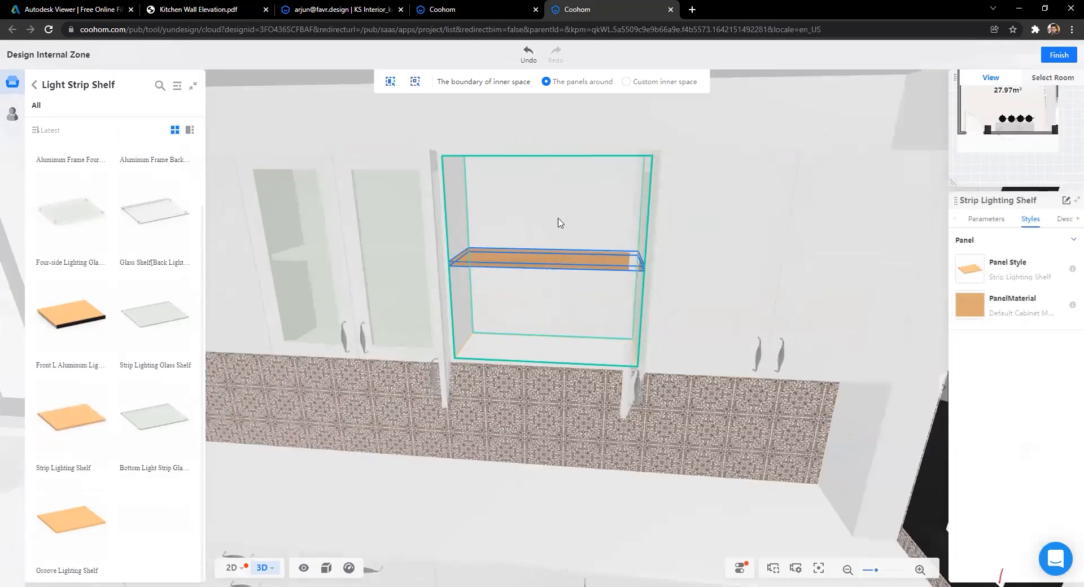
pyautogui.press('a')
pyautogui.press('a')
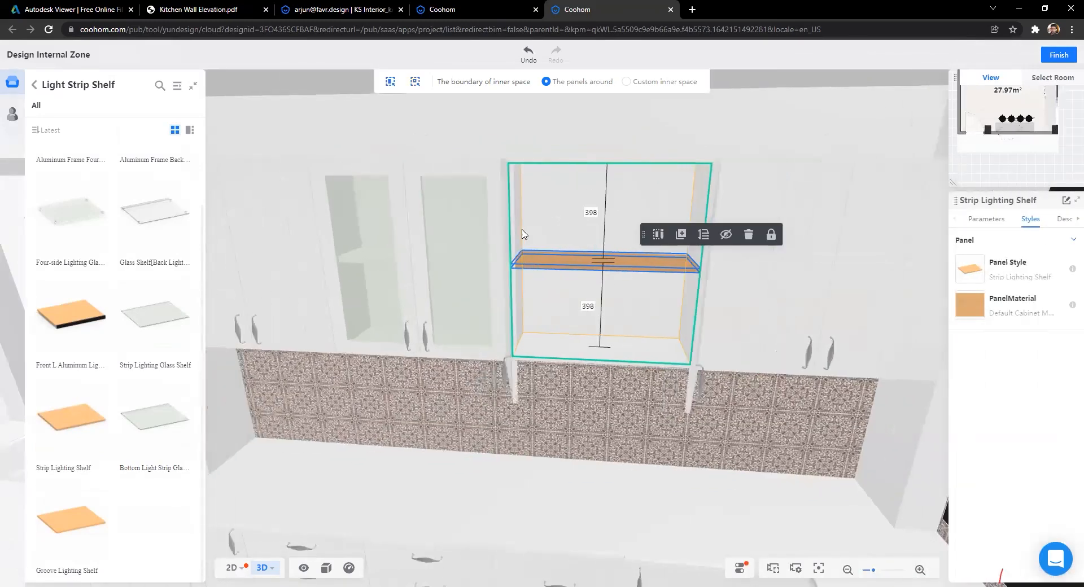
pyautogui.press('a')
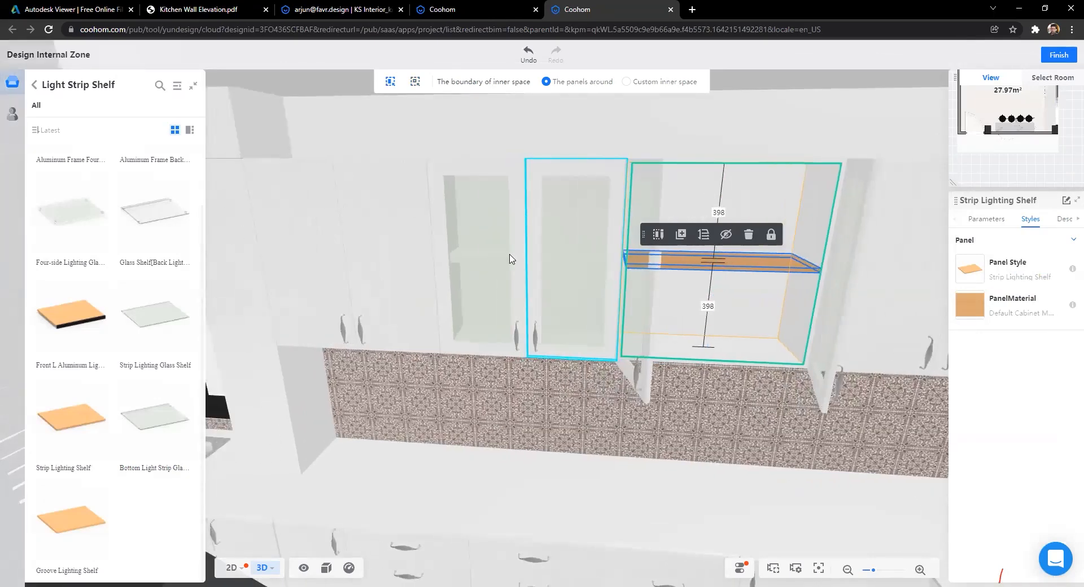
pyautogui.click(624, 252)
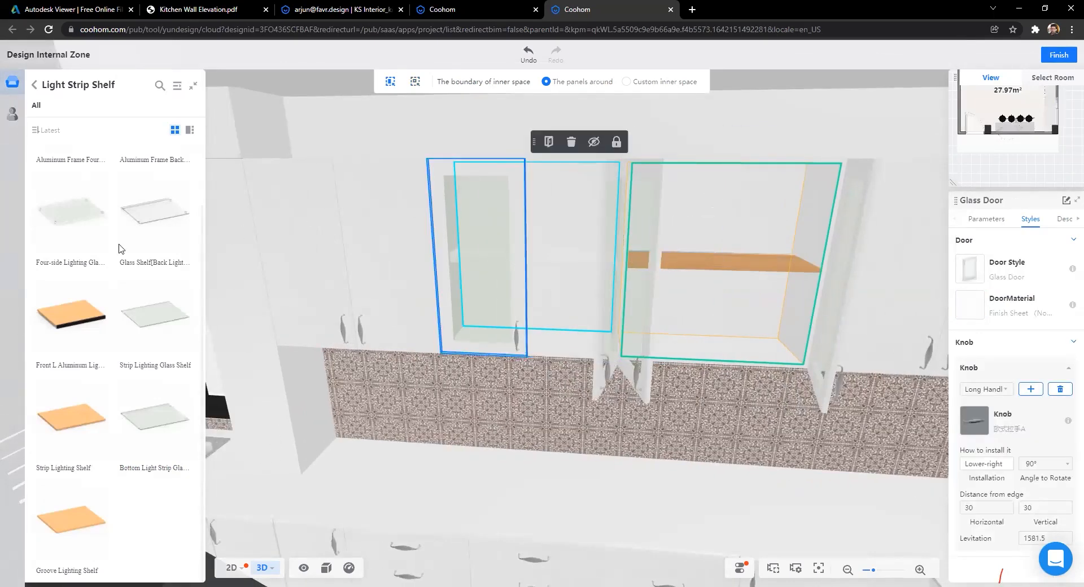
pyautogui.press('Escape')
# Step: Add a second Strip Lighting Shelf at the midline of the neighbouring left cabinet
pyautogui.moveTo(83, 418); pyautogui.dragTo(541, 248)
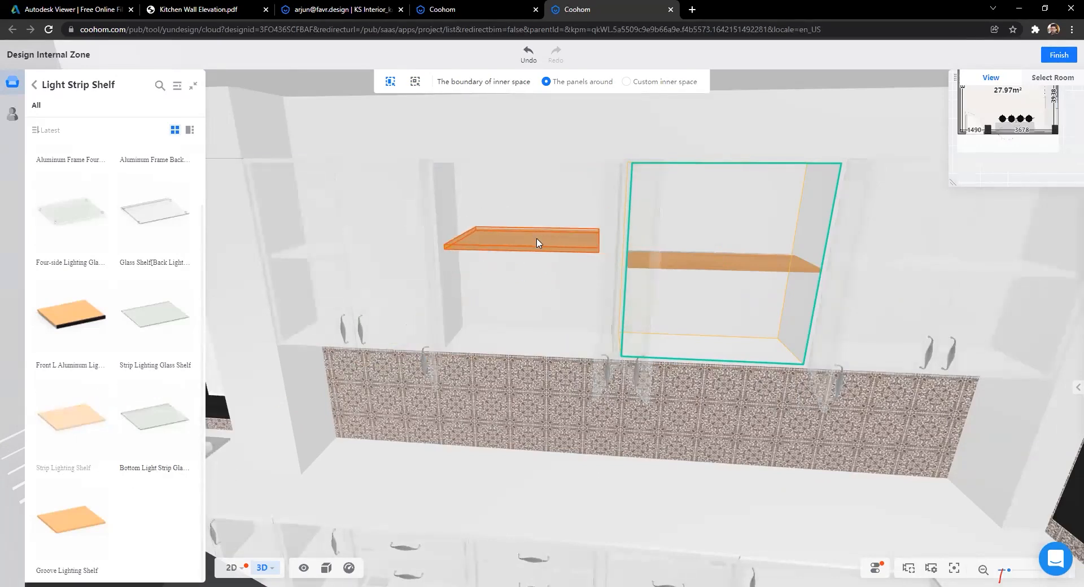
pyautogui.press('Escape')
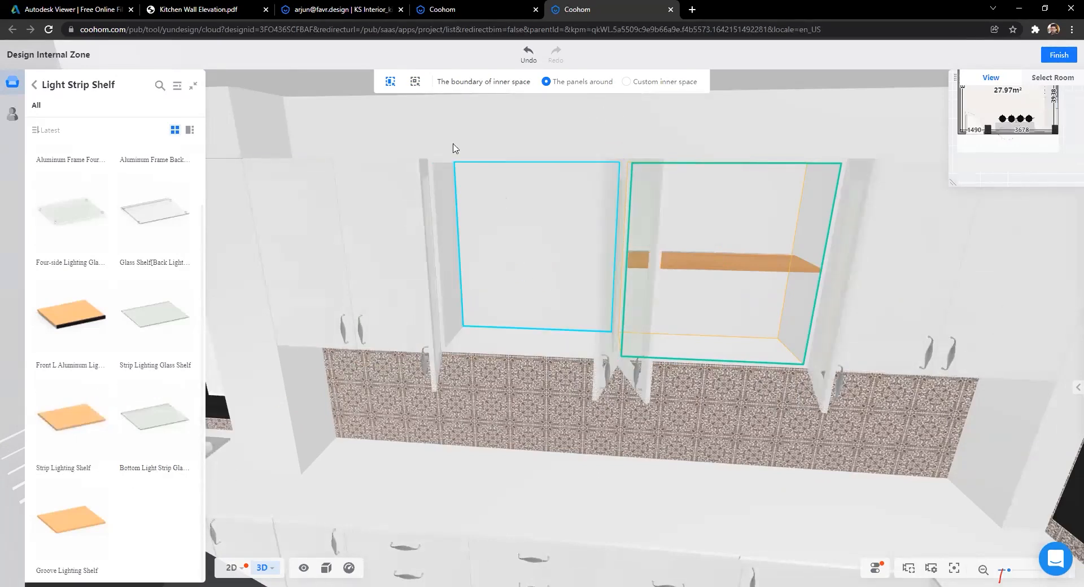
pyautogui.click(413, 85)
pyautogui.click(534, 245)
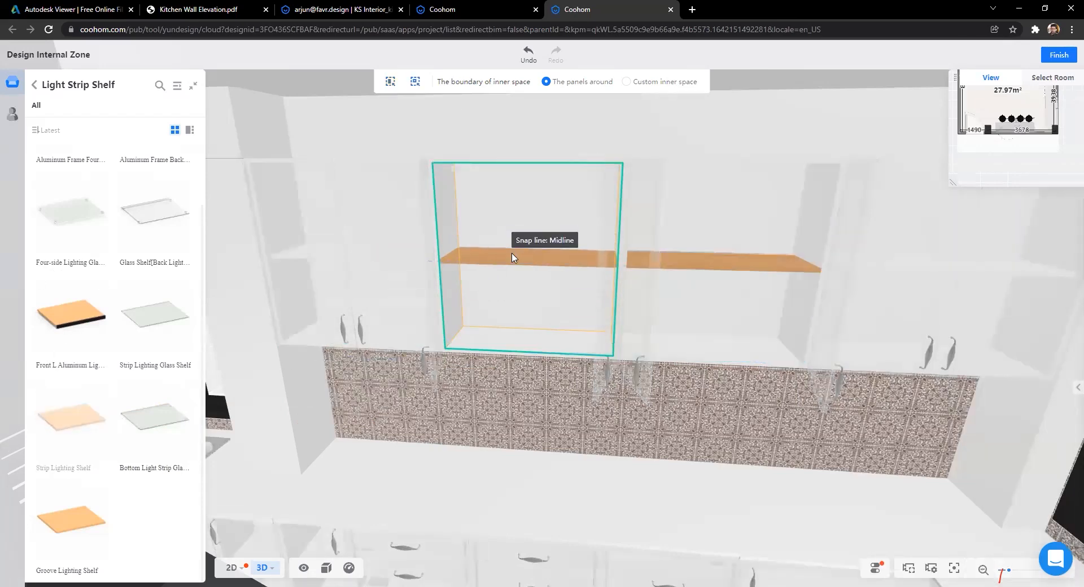
pyautogui.click(512, 256)
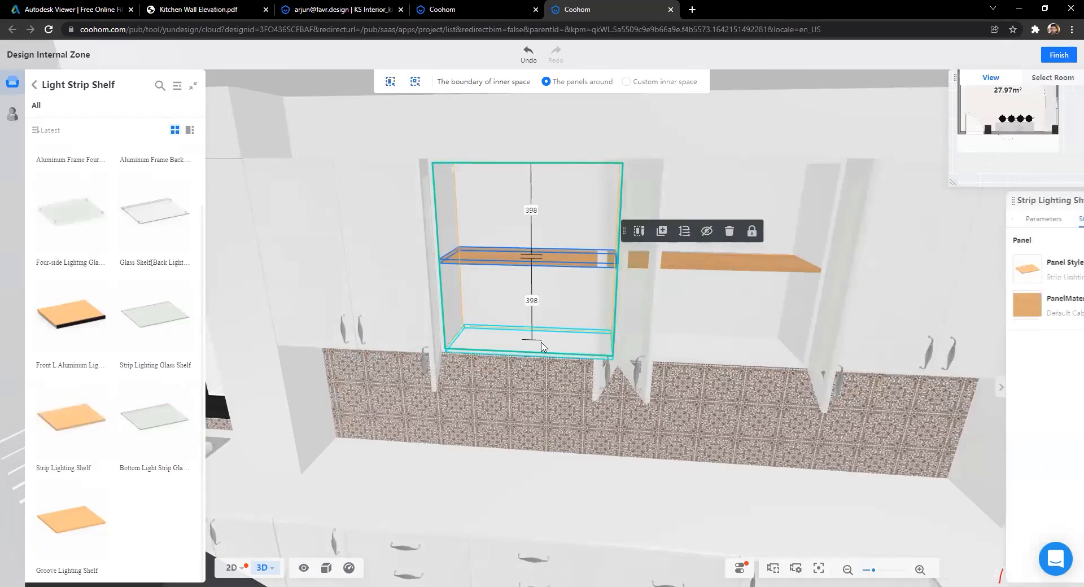
pyautogui.press('d')
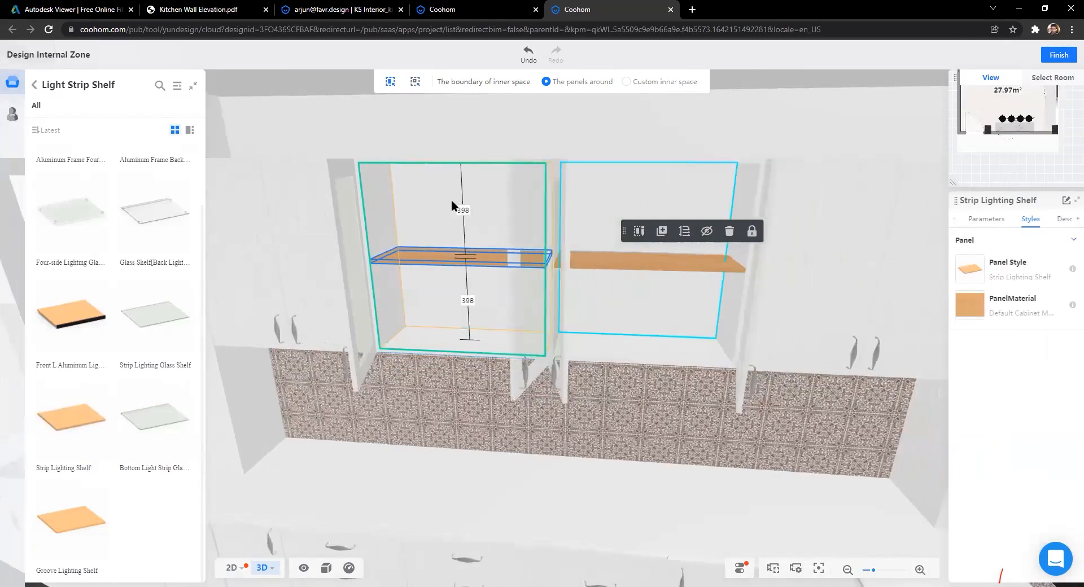
pyautogui.scroll(-2, 431, 143)
pyautogui.scroll(-5, 582, 373)
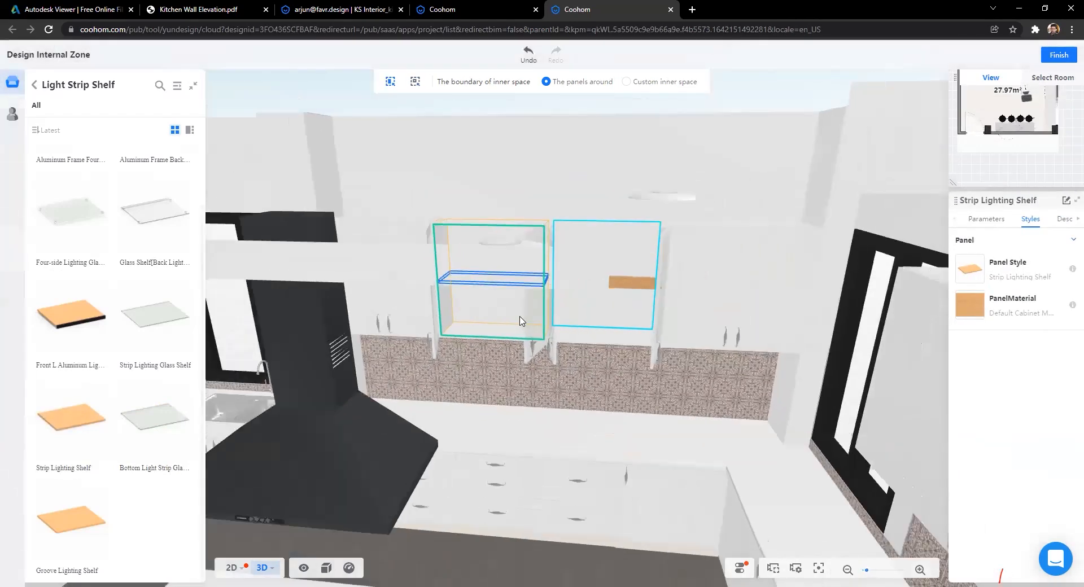
pyautogui.click(523, 320)
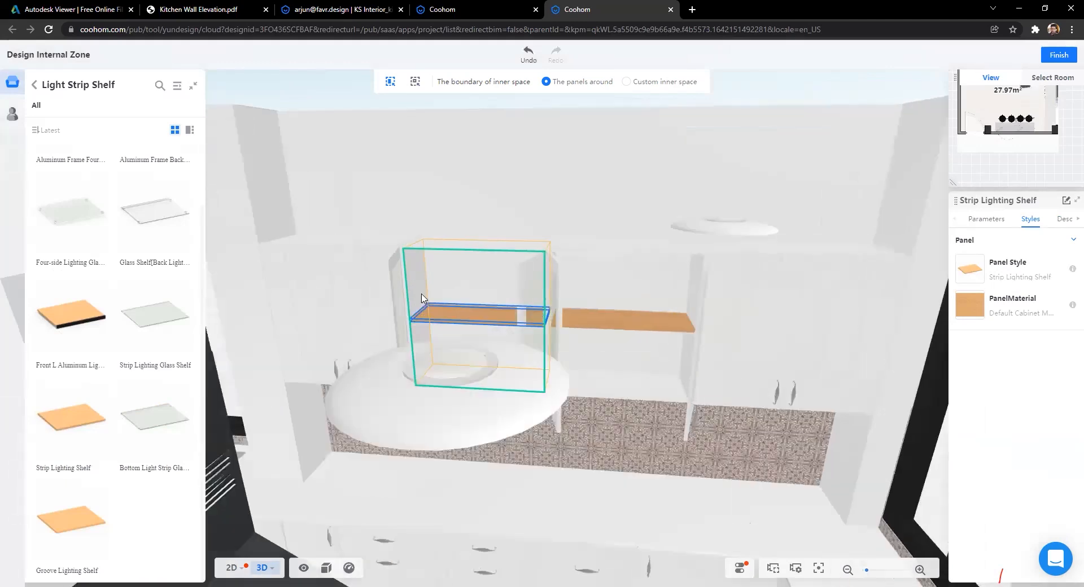
# Step: Copy the left glass door onto the three cabinets to its right so all wall cabinets match
pyautogui.click(350, 293)
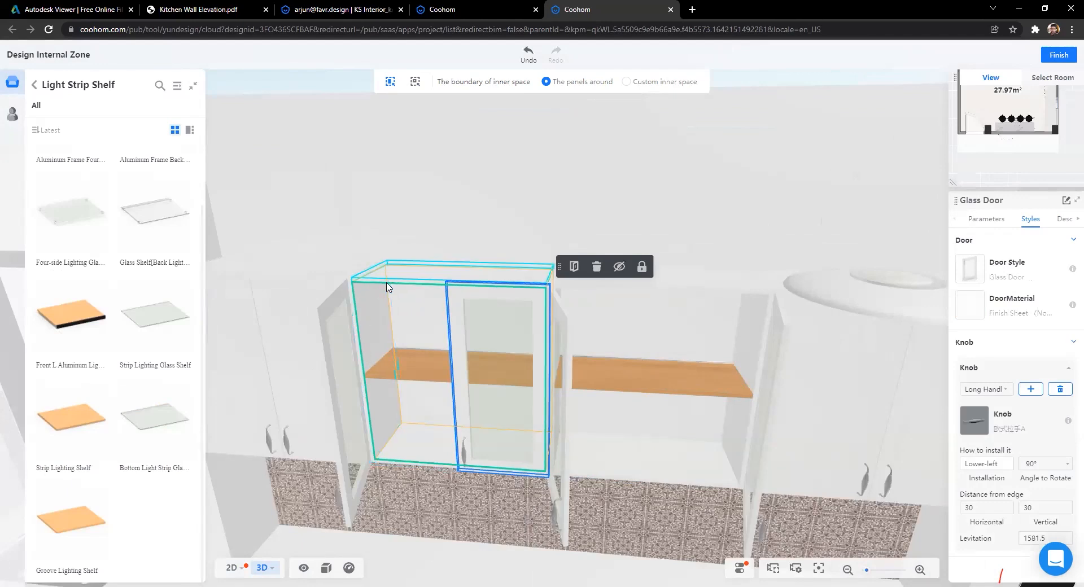
pyautogui.click(345, 308)
pyautogui.click(469, 263)
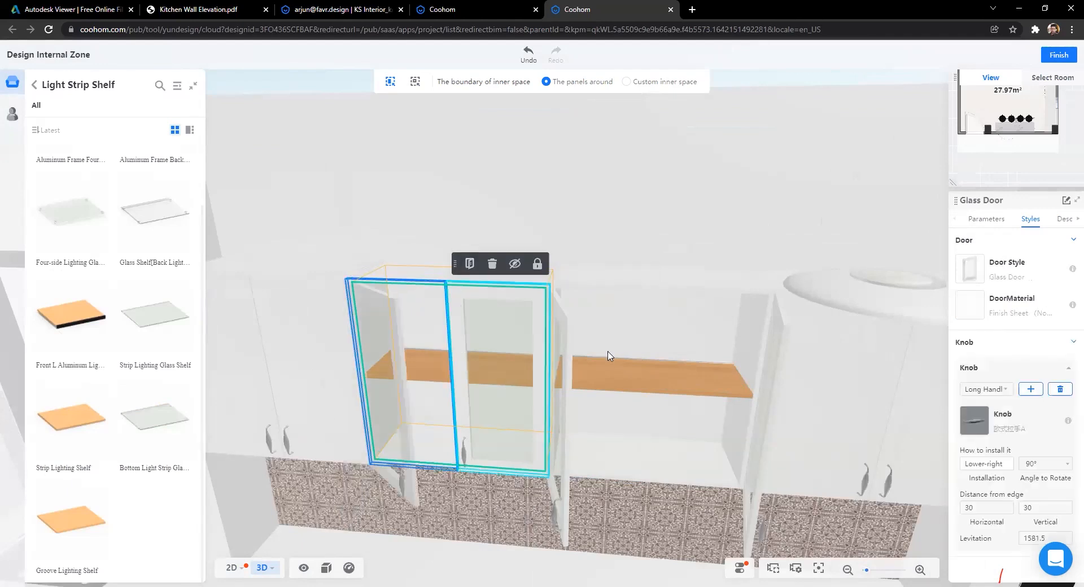
pyautogui.click(655, 278)
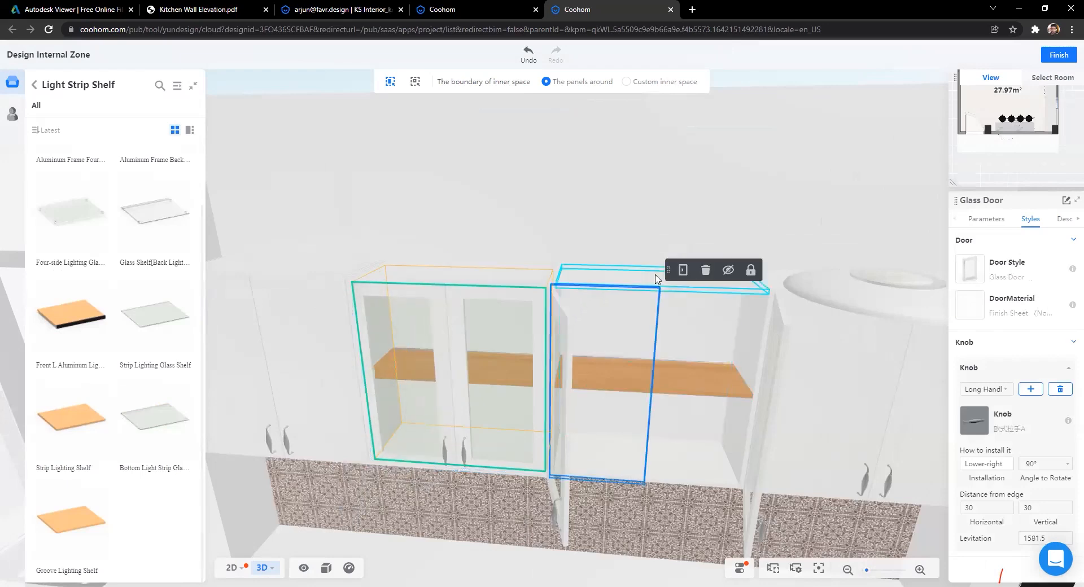
pyautogui.click(714, 296)
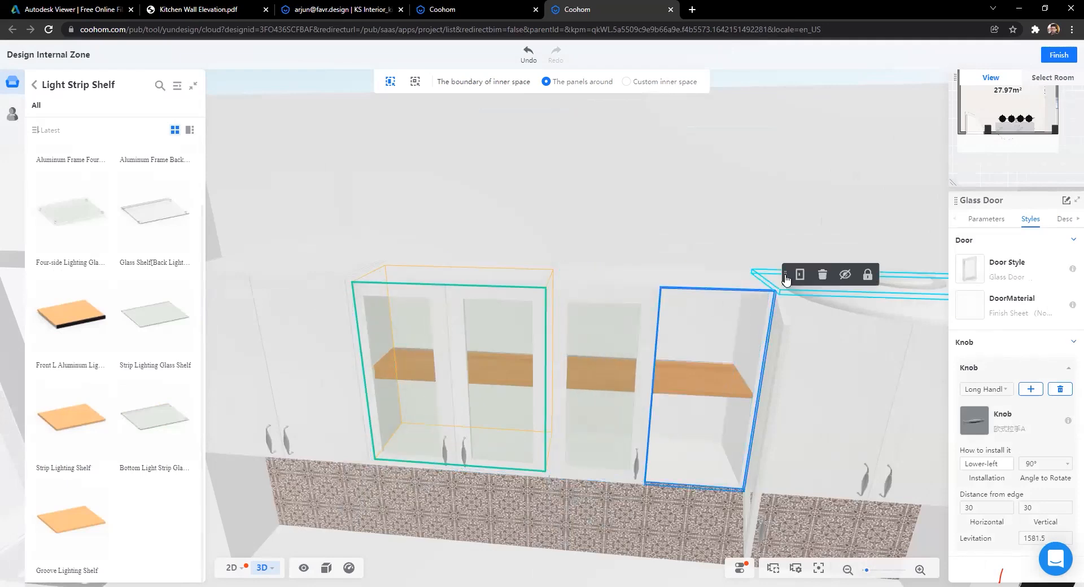
pyautogui.scroll(-3, 536, 228)
pyautogui.scroll(-3, 641, 443)
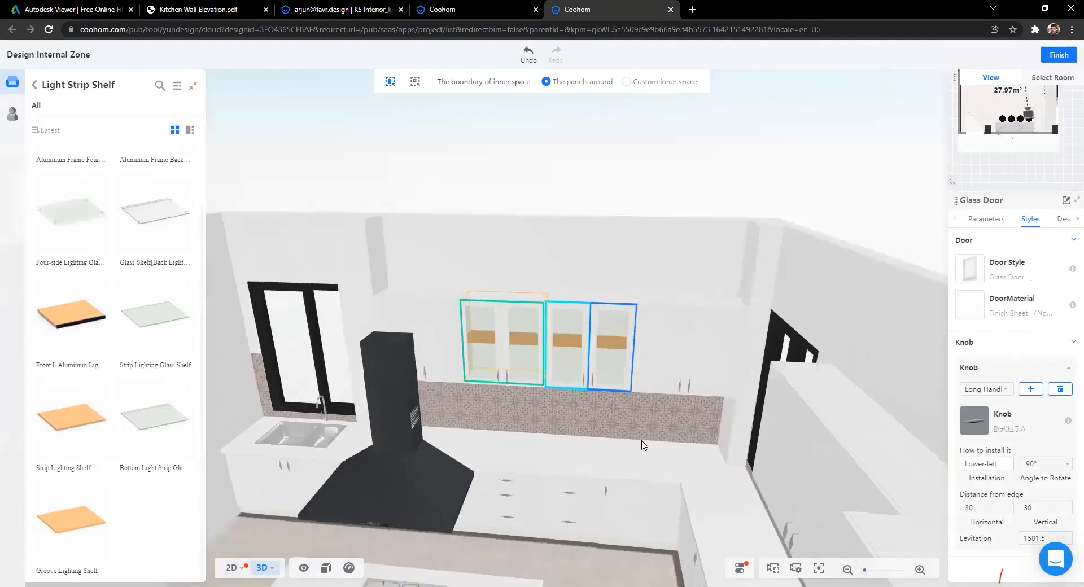
pyautogui.click(564, 416)
pyautogui.scroll(3, 714, 413)
pyautogui.moveTo(714, 413); pyautogui.dragTo(592, 451)
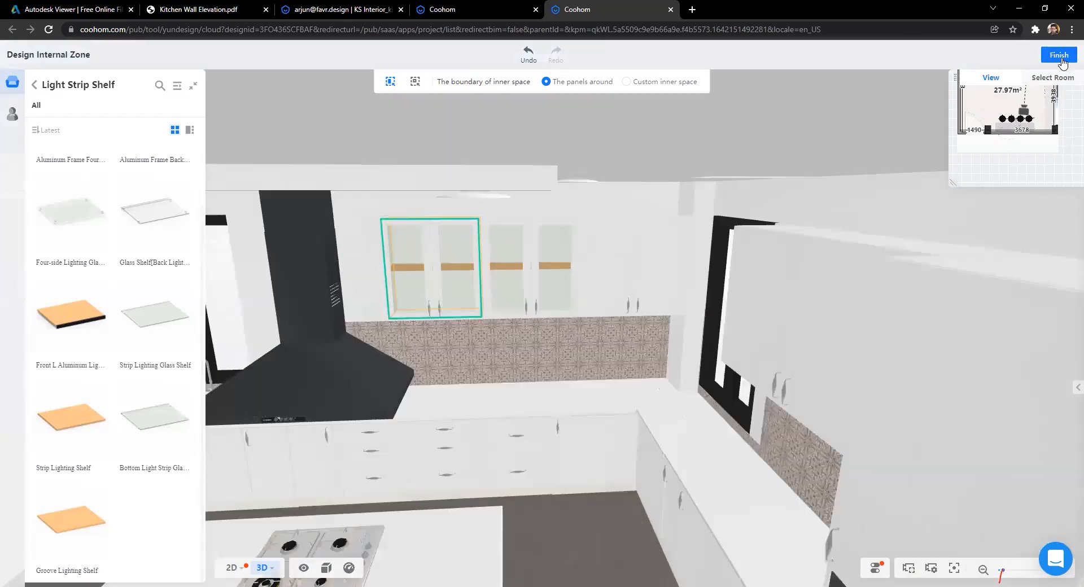
# Step: Exit Design Internal Zone and orbit to look down over the island and stools
pyautogui.click(1059, 57)
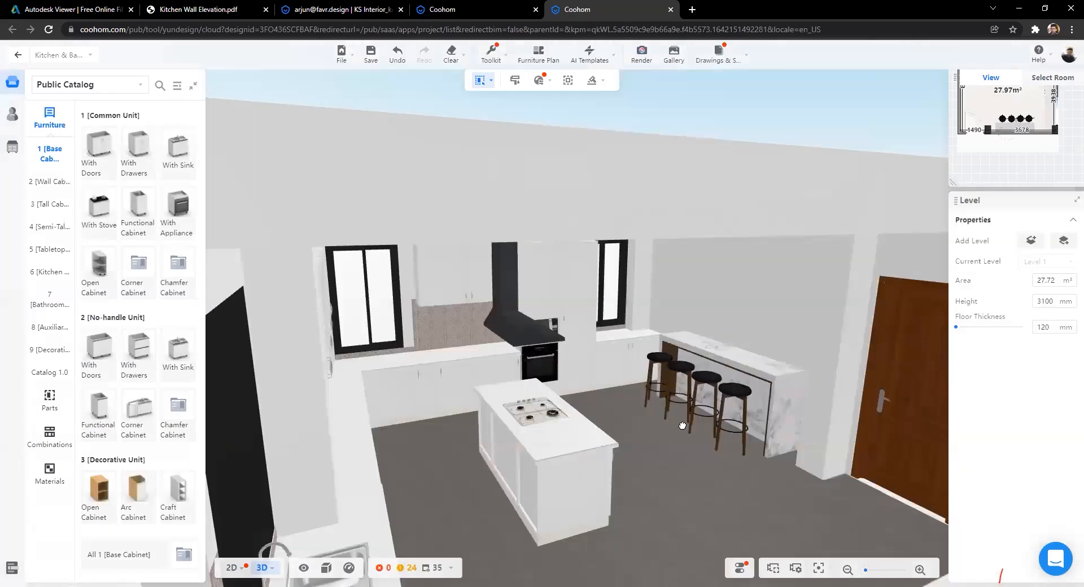
pyautogui.moveTo(682, 426); pyautogui.dragTo(523, 450)
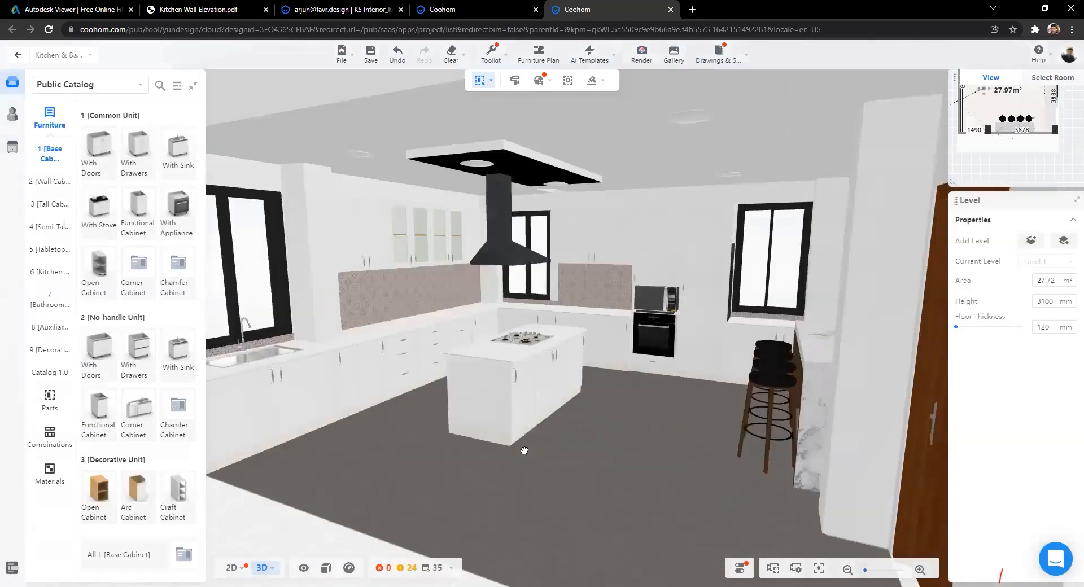
pyautogui.moveTo(461, 471); pyautogui.dragTo(517, 80)
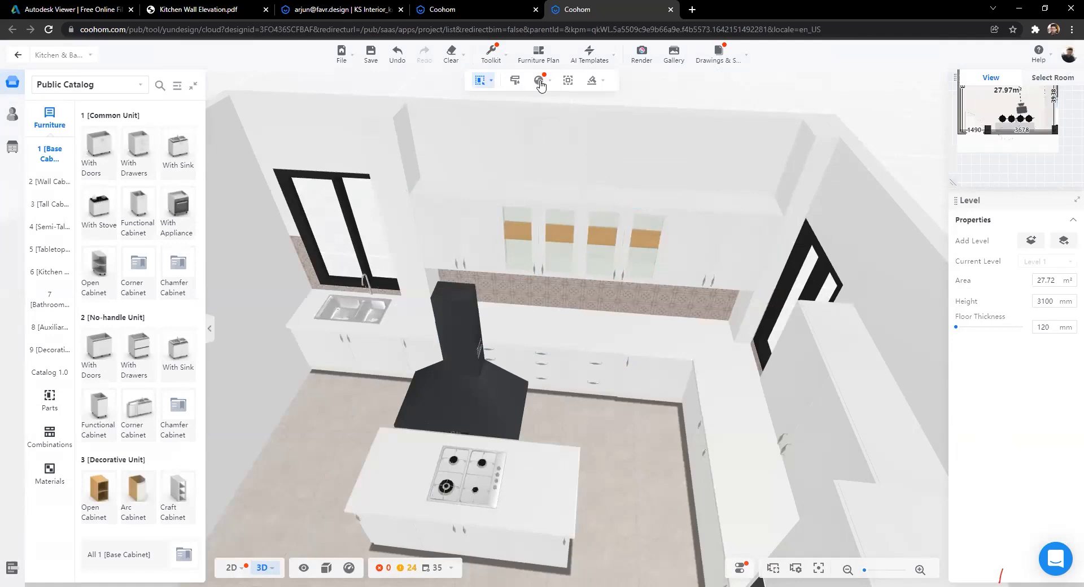
pyautogui.scroll(-3, 506, 156)
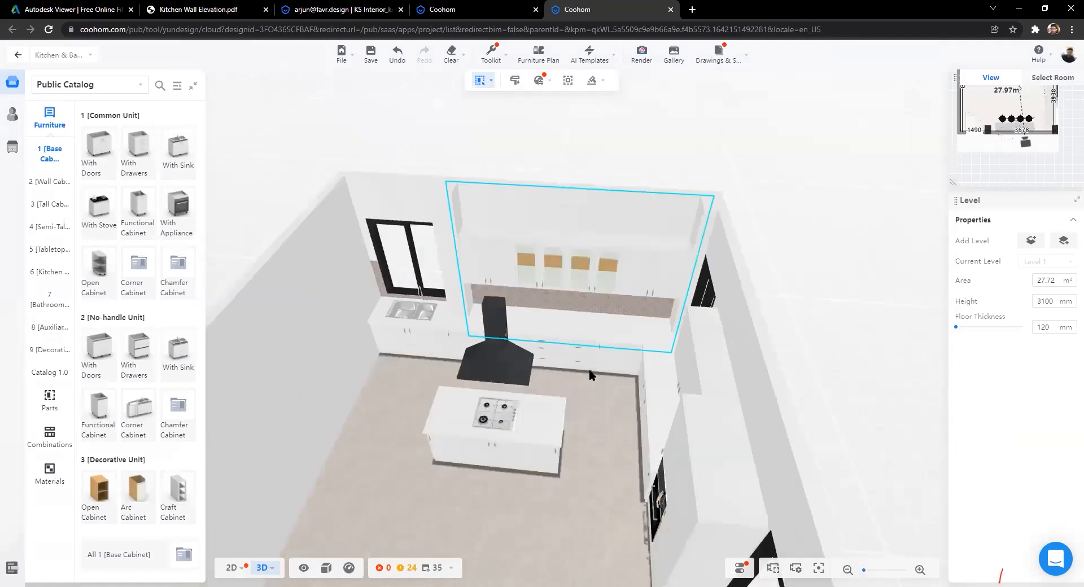
pyautogui.scroll(3, 589, 373)
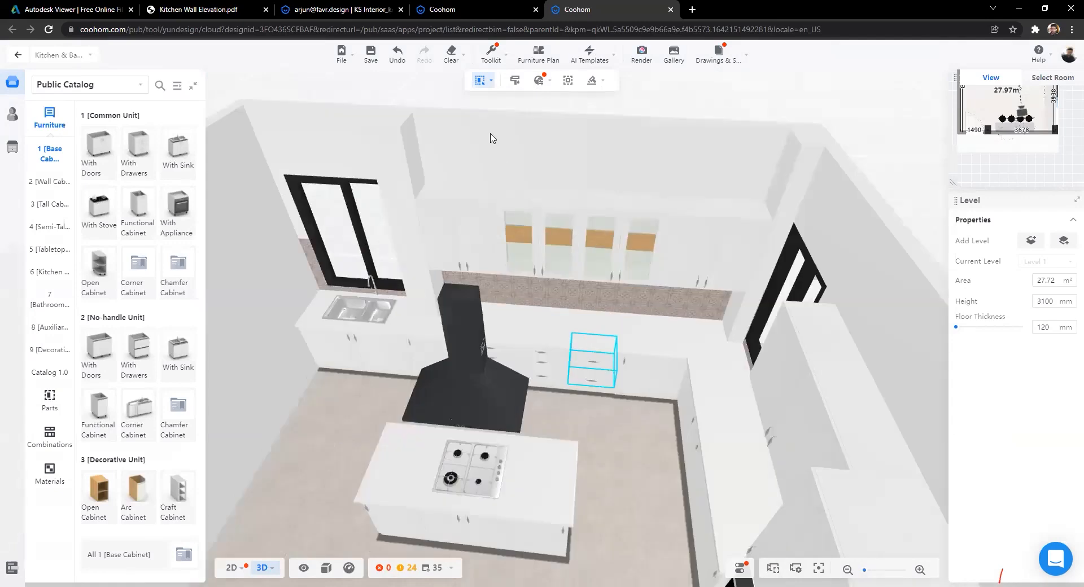
# Step: Open the Design Style list and apply the Neo-Modernist style to the kitchen
pyautogui.click(514, 85)
pyautogui.scroll(-1, 884, 327)
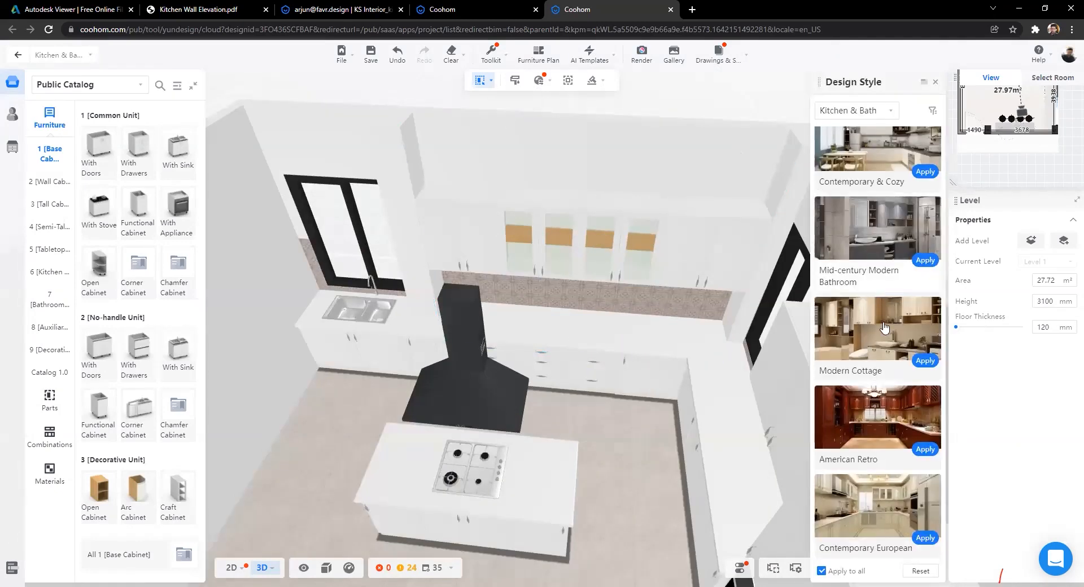
pyautogui.scroll(-1, 884, 328)
pyautogui.scroll(-1, 859, 308)
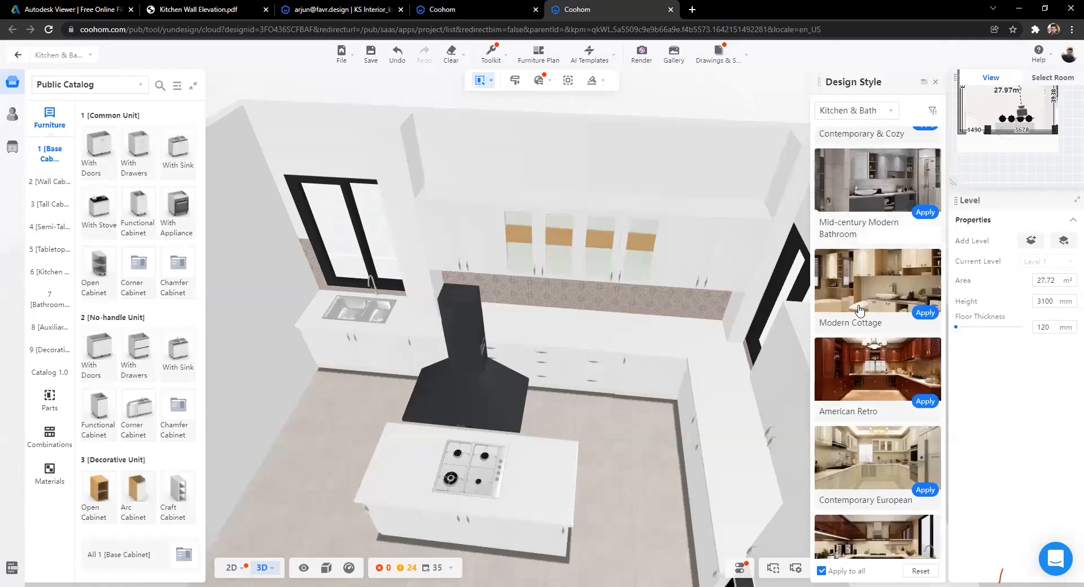
pyautogui.scroll(-2, 868, 469)
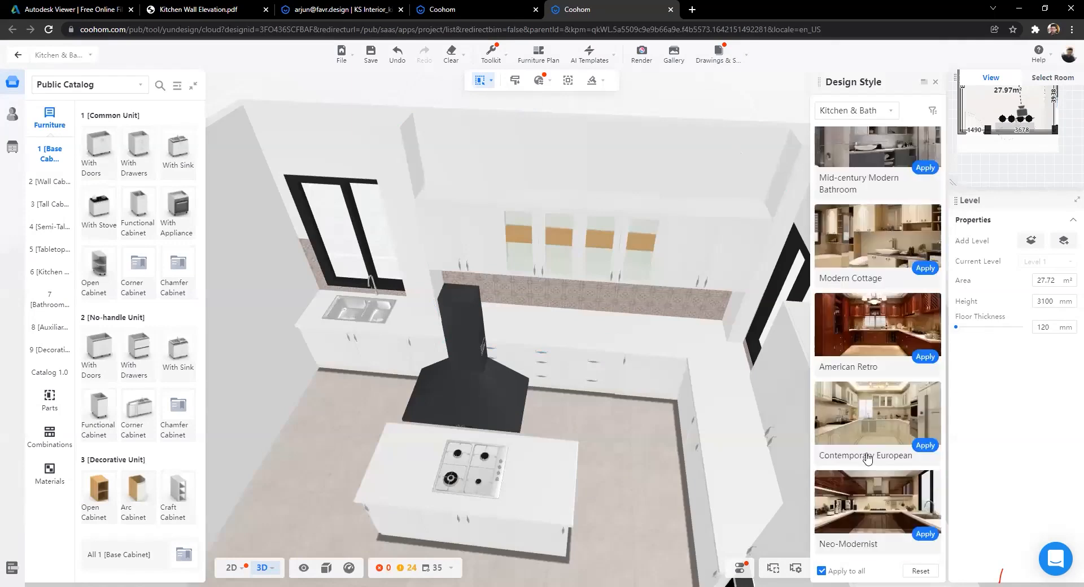
pyautogui.click(924, 533)
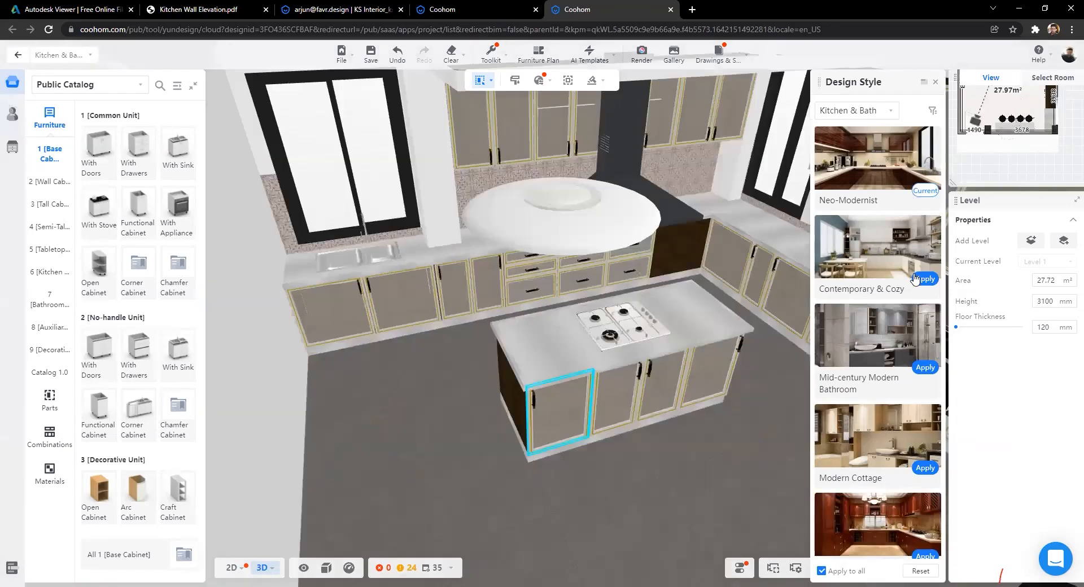
pyautogui.scroll(3, 641, 341)
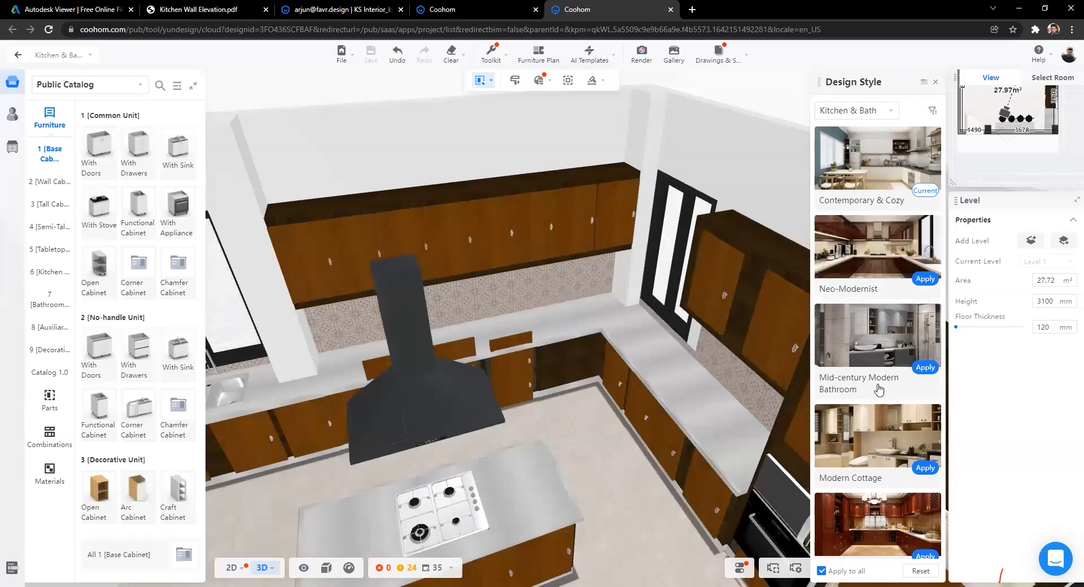
pyautogui.scroll(-2, 879, 389)
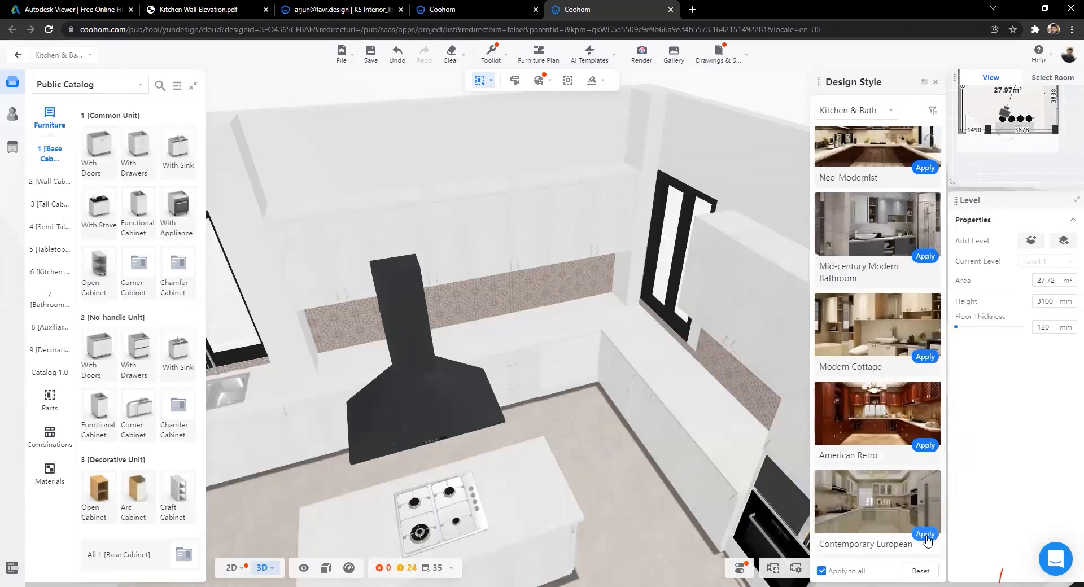
# Step: Try Contemporary European, Modern Cottage and other styles, then apply American Retro
pyautogui.click(926, 536)
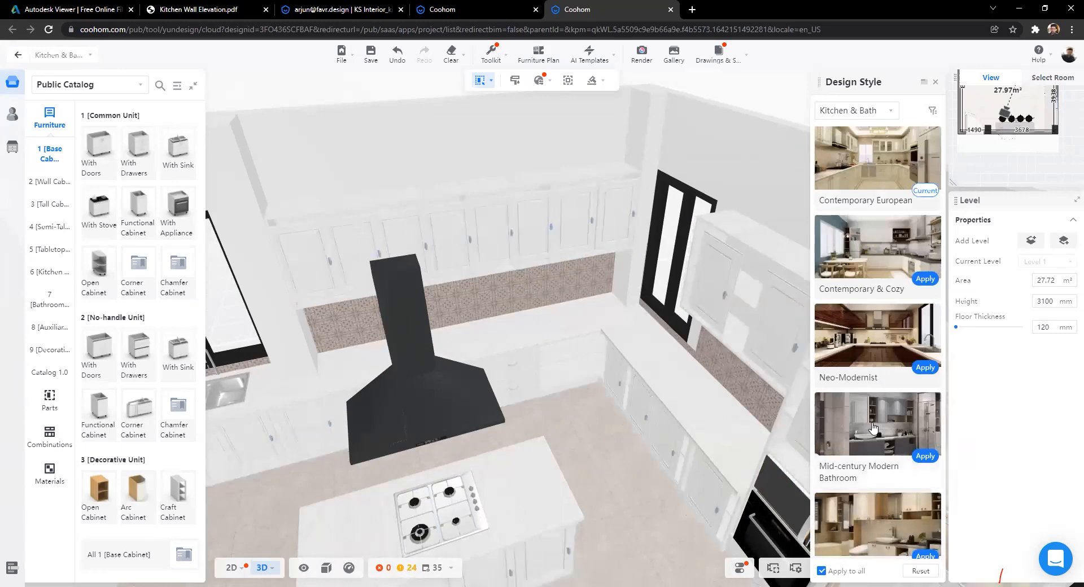
pyautogui.scroll(-2, 872, 438)
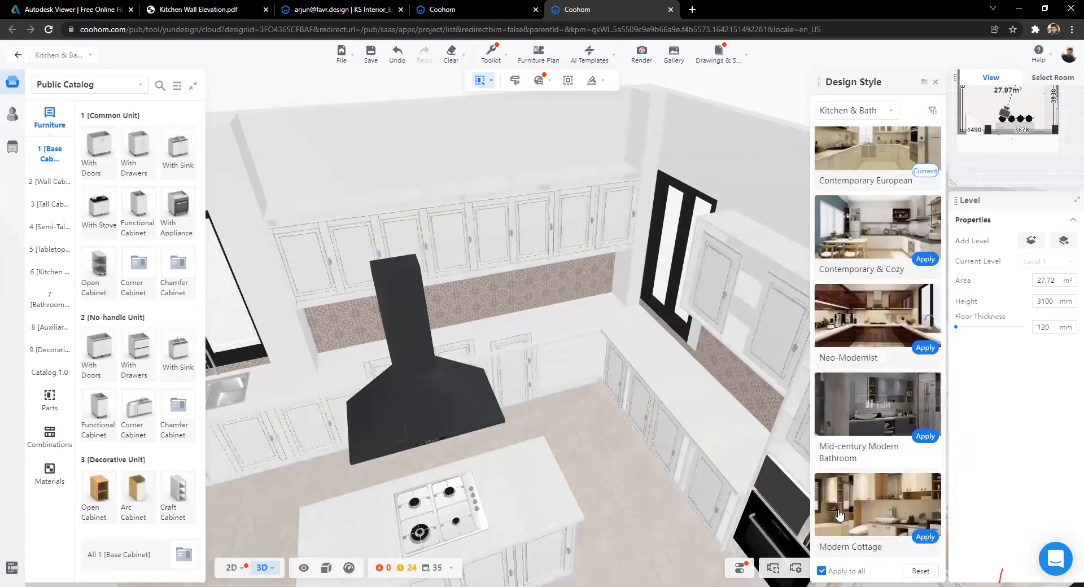
pyautogui.click(925, 534)
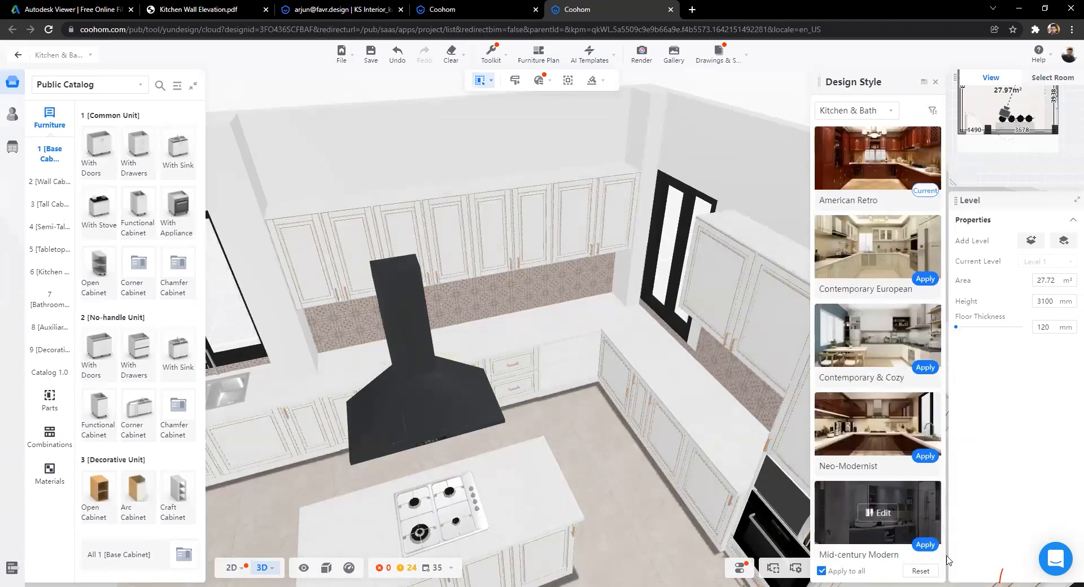
pyautogui.click(924, 544)
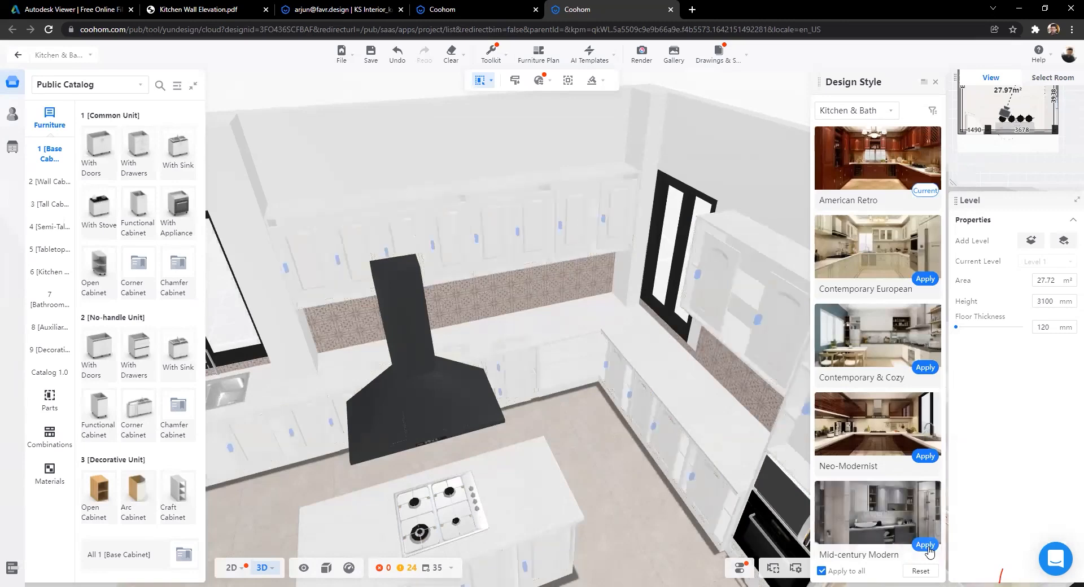
pyautogui.click(929, 550)
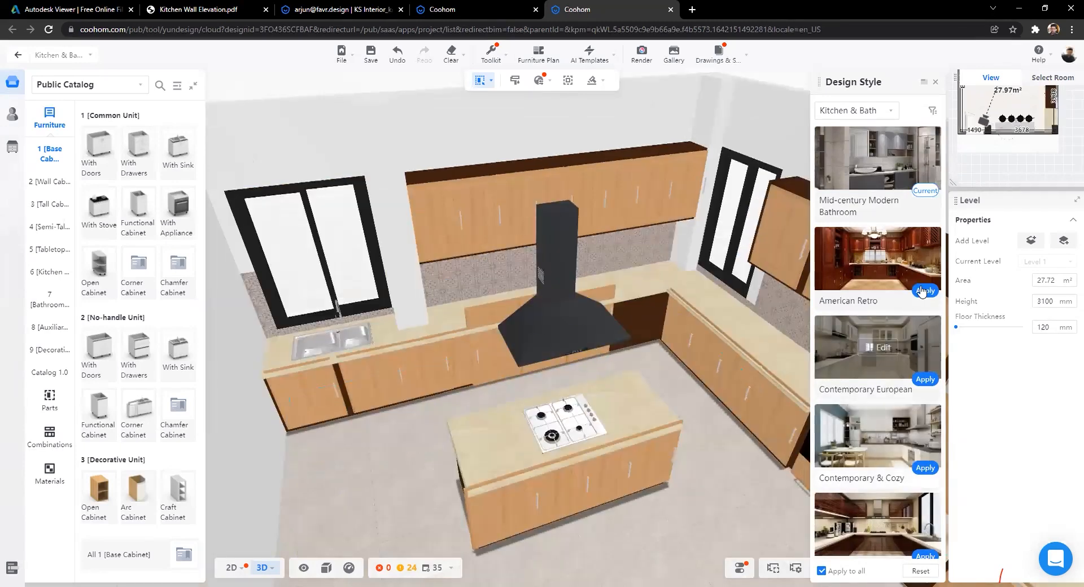
pyautogui.click(924, 291)
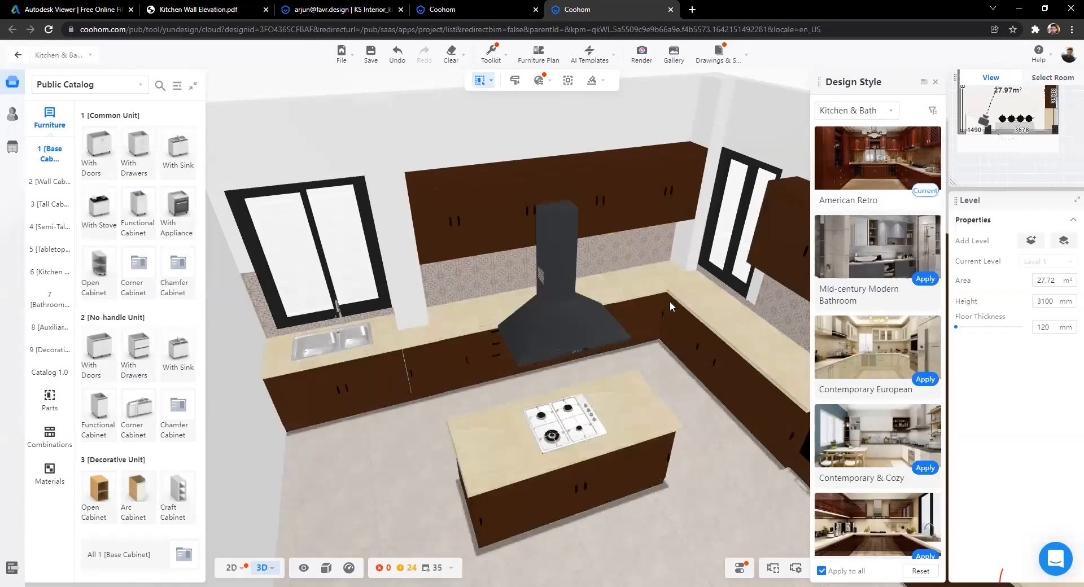
# Step: Orbit down to a close view of the marble bar counter and its four black stools
pyautogui.scroll(-10, 462, 307)
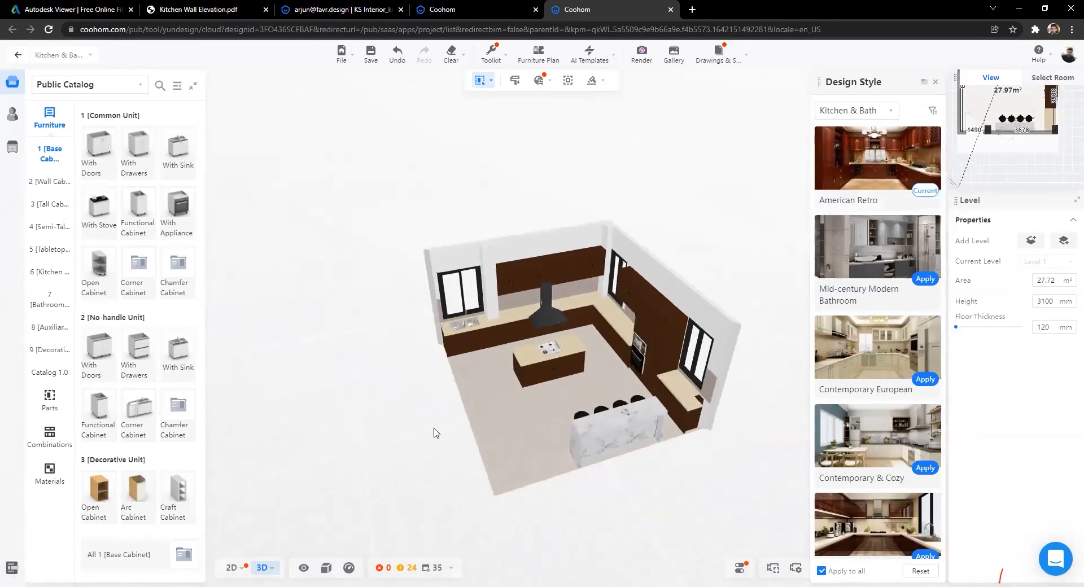
pyautogui.scroll(5, 390, 473)
pyautogui.scroll(6, 474, 423)
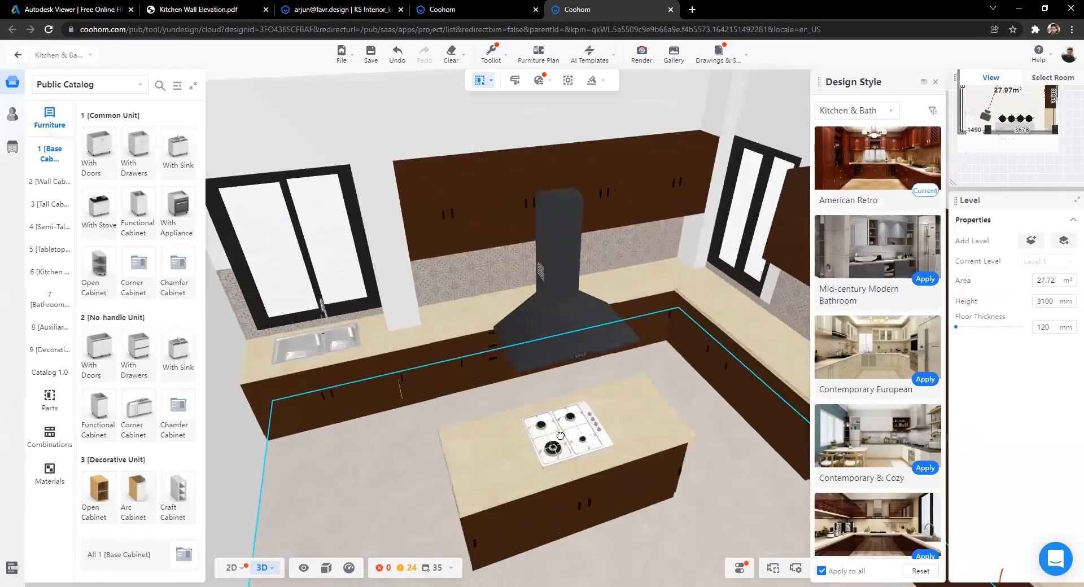
pyautogui.moveTo(402, 439); pyautogui.dragTo(481, 387)
pyautogui.moveTo(126, 136); pyautogui.dragTo(433, 172)
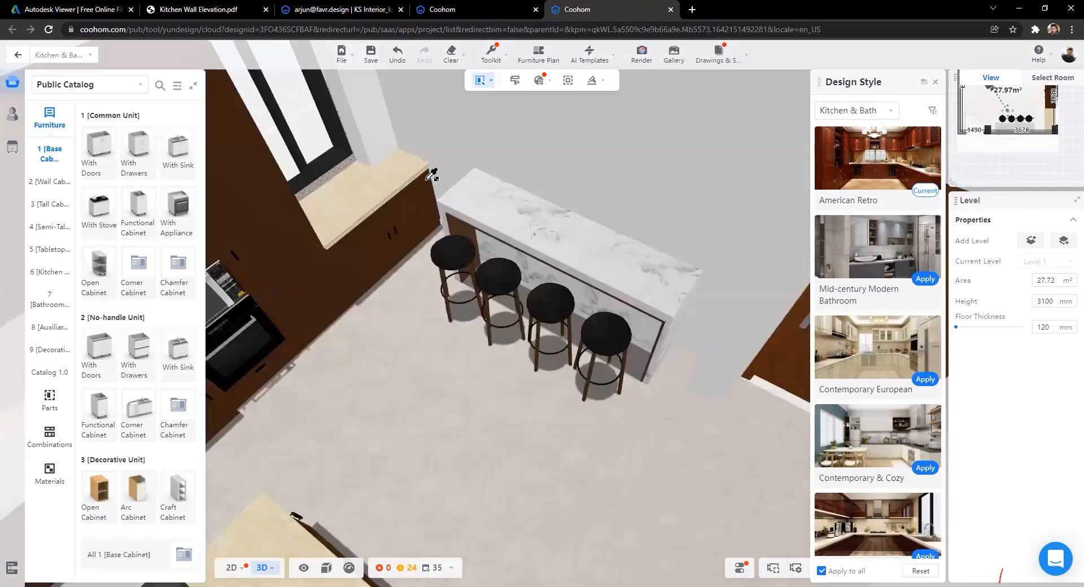
# Step: Sample the beige countertop material and paint the bar counter top with it
pyautogui.scroll(2, 431, 175)
pyautogui.click(428, 192)
pyautogui.click(610, 203)
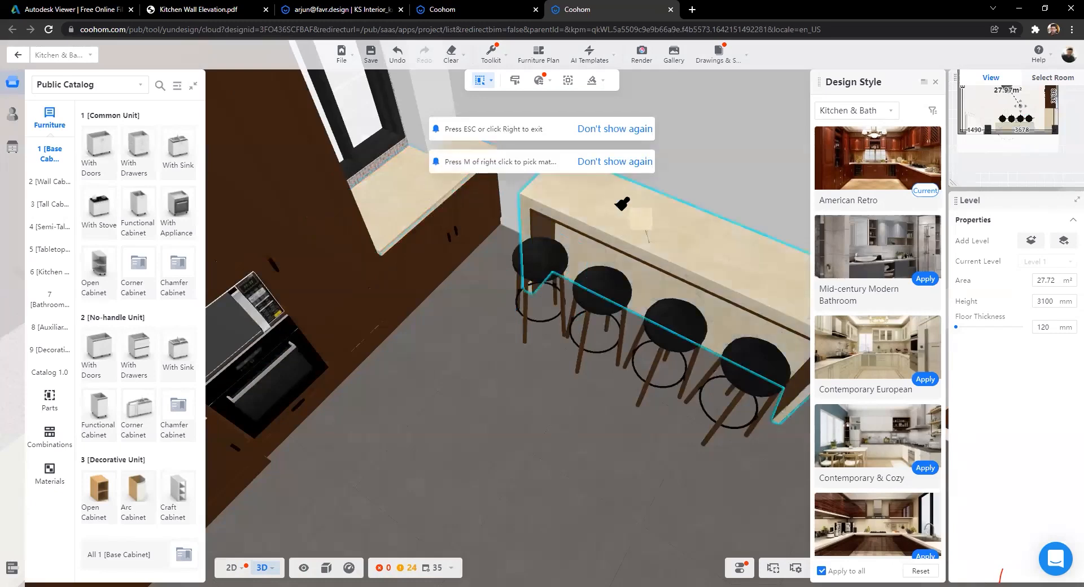
pyautogui.moveTo(696, 293); pyautogui.dragTo(613, 230)
pyautogui.click(404, 272)
pyautogui.press('Escape')
# Step: Paint the bar counter's side with the same beige material
pyautogui.moveTo(405, 272)
pyautogui.mouseDown()
pyautogui.moveTo(493, 419)
pyautogui.moveTo(438, 398)
pyautogui.moveTo(473, 395)
pyautogui.mouseUp()
pyautogui.scroll(2, 509, 393)
pyautogui.scroll(-3, 510, 393)
pyautogui.scroll(-5, 473, 390)
pyautogui.press('m')
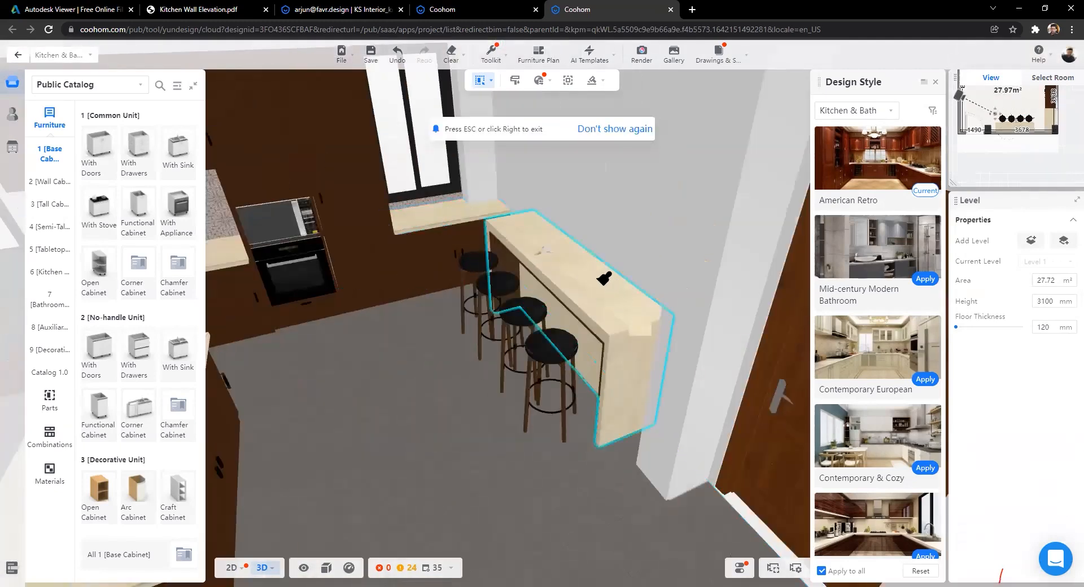
pyautogui.click(605, 290)
pyautogui.moveTo(598, 290); pyautogui.dragTo(566, 457)
pyautogui.click(436, 435)
pyautogui.scroll(3, 481, 431)
# Step: Orbit around the American Retro kitchen, then close the Design Style list
pyautogui.scroll(3, 345, 441)
pyautogui.scroll(-3, 346, 440)
pyautogui.scroll(-3, 574, 425)
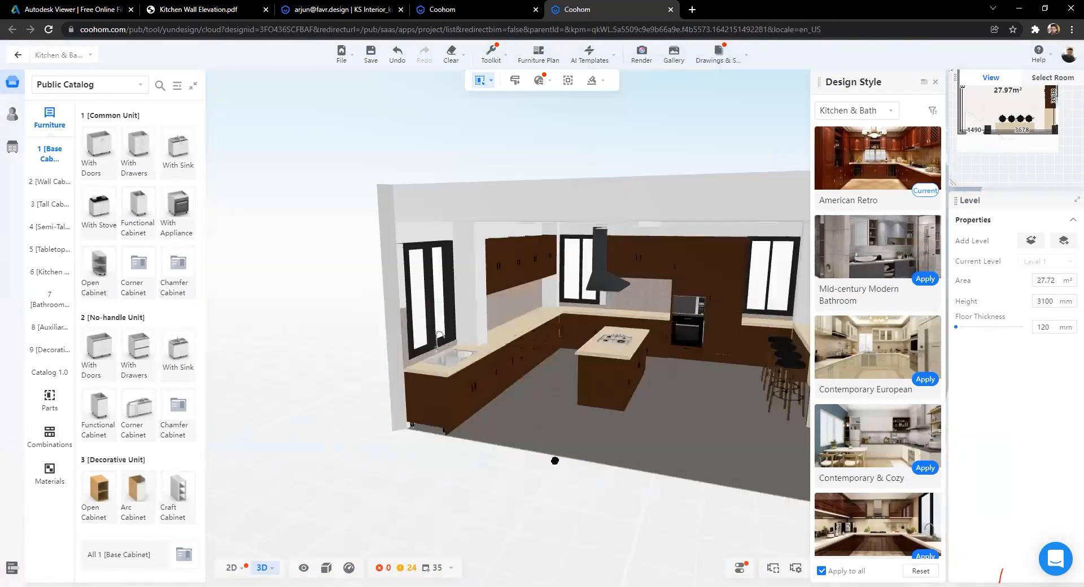
pyautogui.scroll(3, 555, 460)
pyautogui.moveTo(539, 398); pyautogui.dragTo(411, 491)
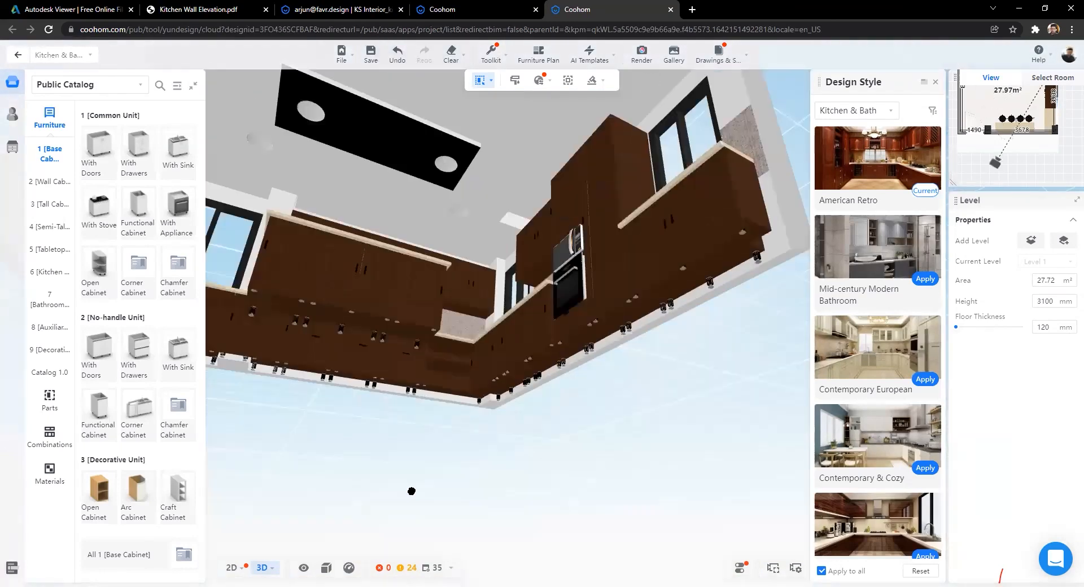
pyautogui.moveTo(507, 388); pyautogui.dragTo(586, 367)
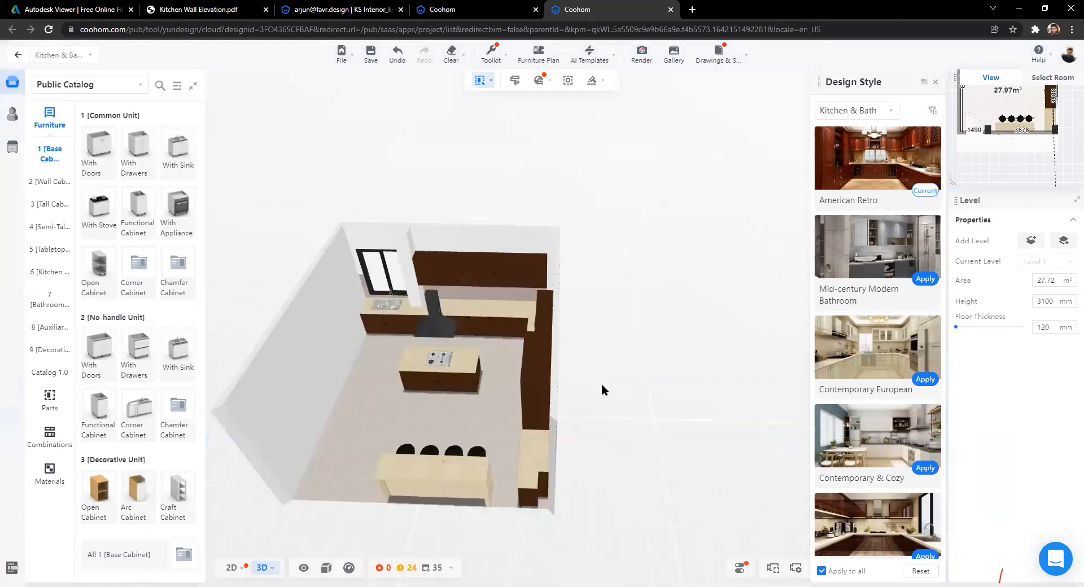
pyautogui.scroll(4, 601, 390)
pyautogui.moveTo(350, 475); pyautogui.dragTo(458, 386, button='right')
pyautogui.scroll(3, 344, 389)
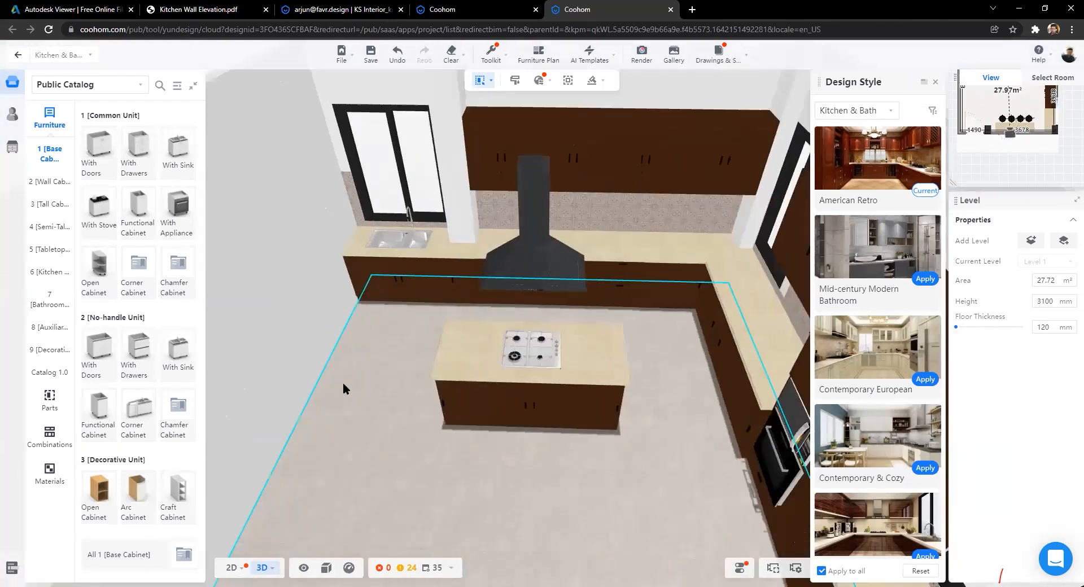
pyautogui.scroll(2, 343, 384)
pyautogui.moveTo(496, 376); pyautogui.dragTo(370, 390)
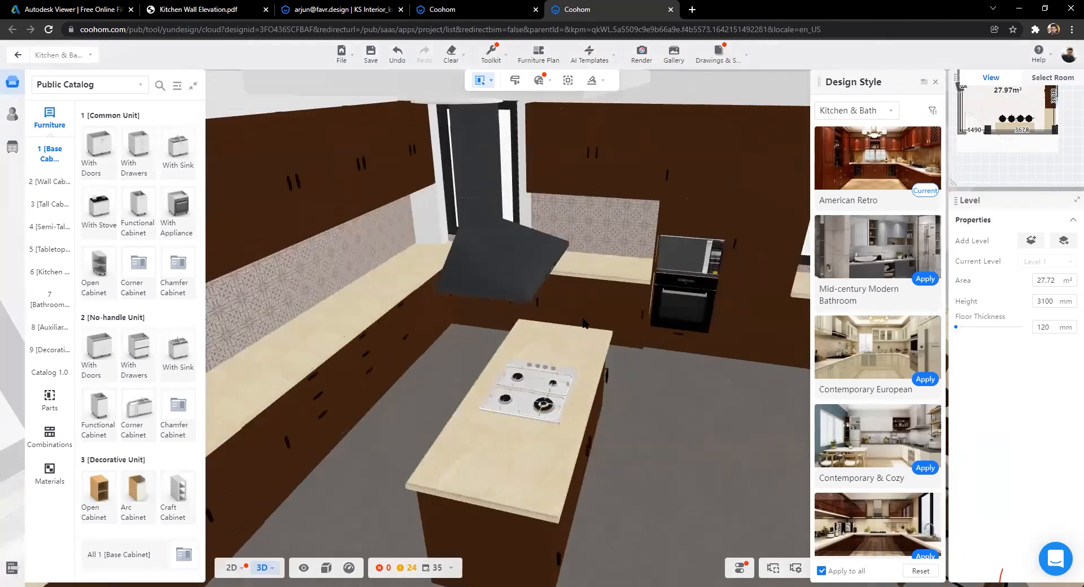
pyautogui.moveTo(582, 323); pyautogui.dragTo(466, 305)
pyautogui.scroll(-3, 515, 110)
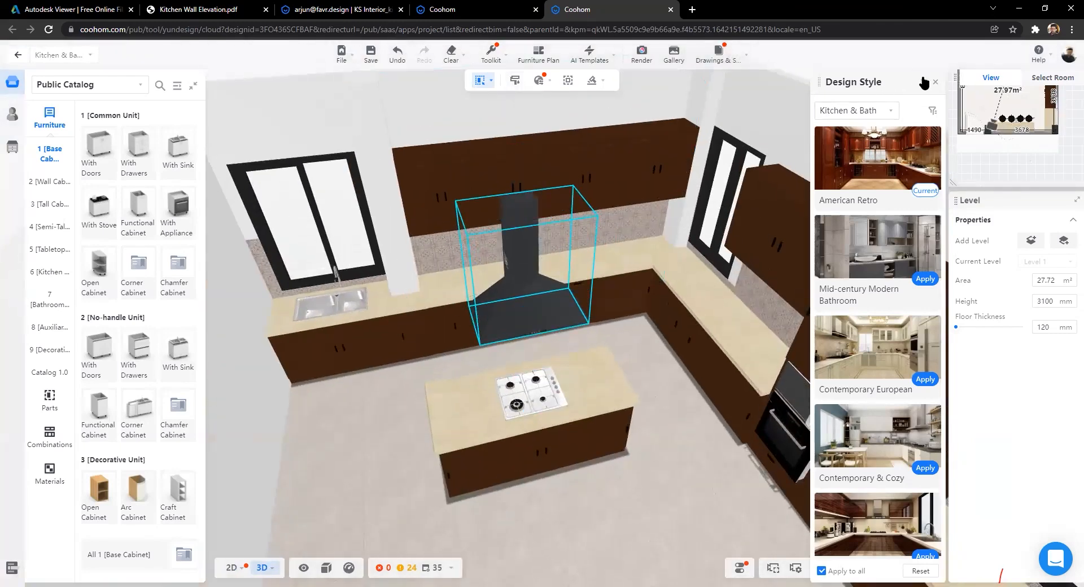
pyautogui.click(935, 82)
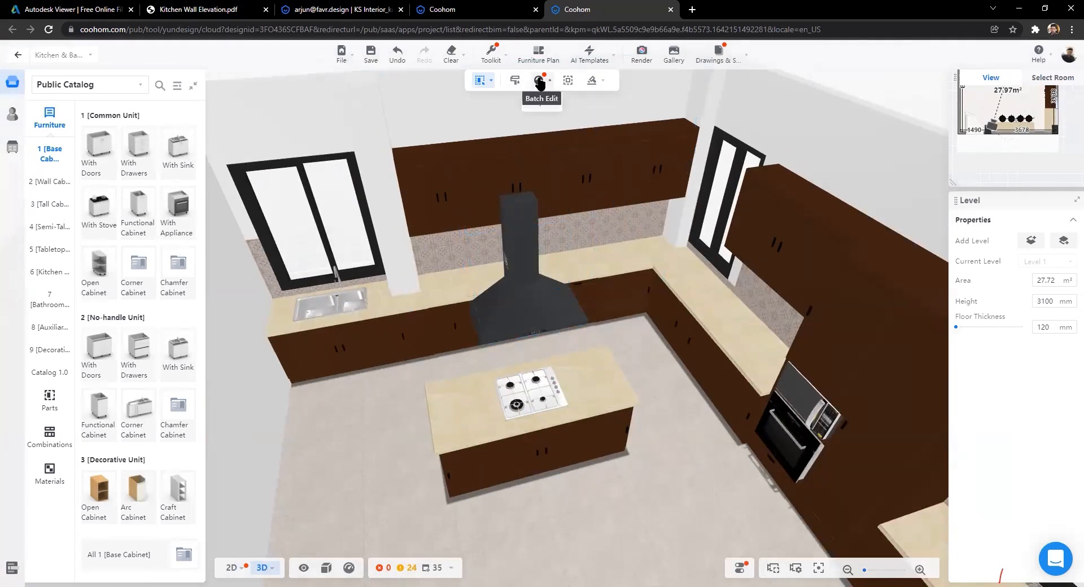
# Step: Set the whole-house door knob style to the dark Modern Style Pull
pyautogui.click(539, 80)
pyautogui.scroll(-2, 861, 293)
pyautogui.scroll(2, 853, 310)
pyautogui.click(841, 327)
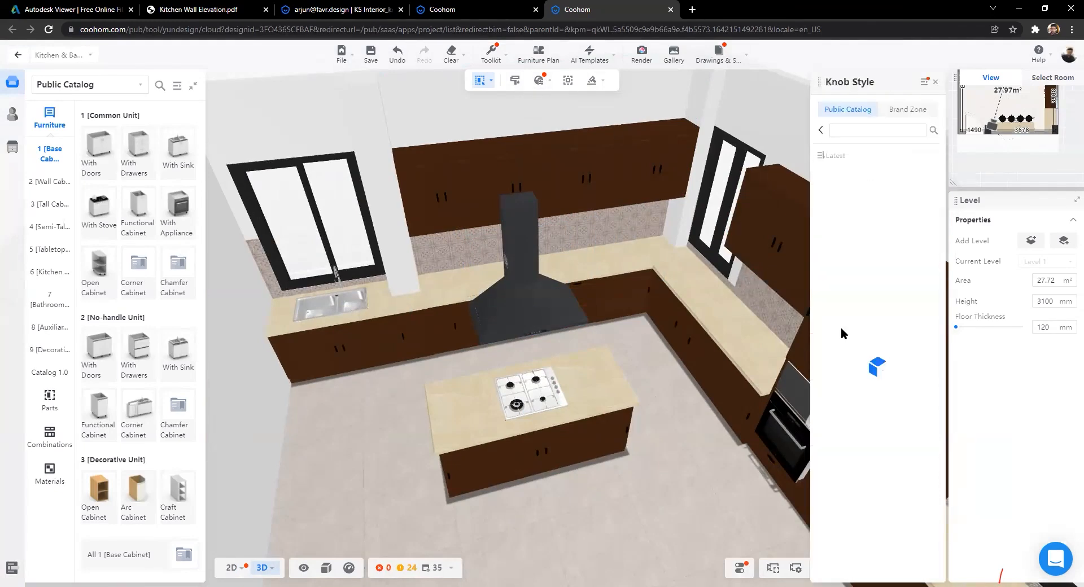
pyautogui.scroll(-2, 880, 321)
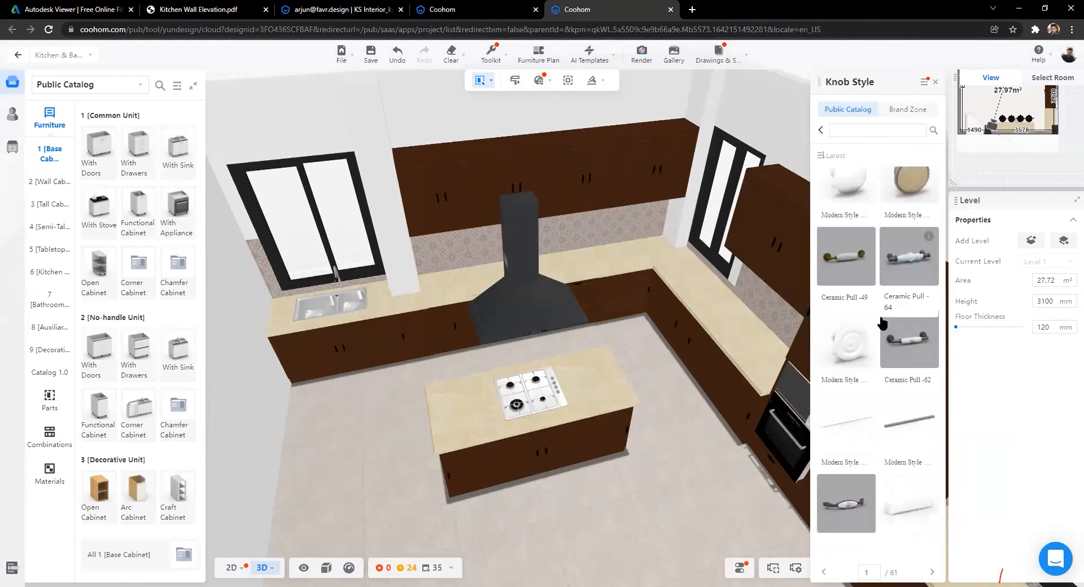
pyautogui.scroll(3, 867, 222)
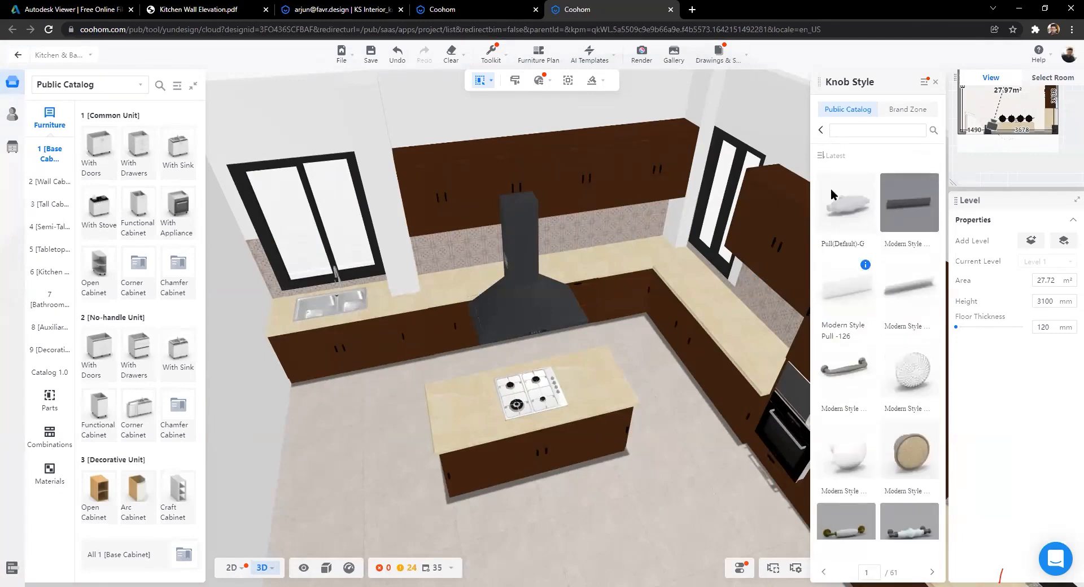
pyautogui.click(898, 235)
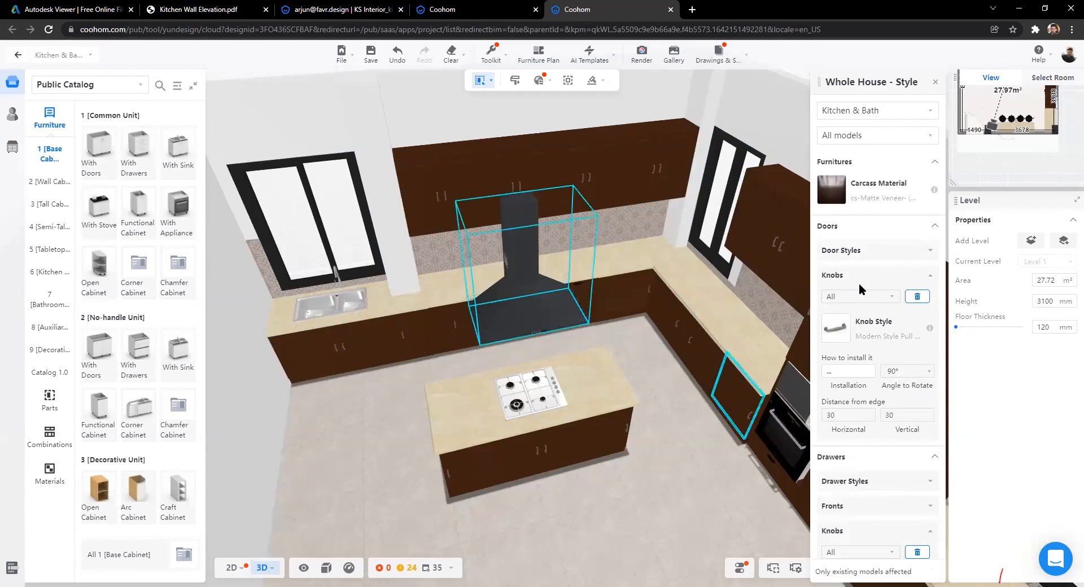
# Step: Review the drawer knob settings and close the Whole House Style panel
pyautogui.scroll(-3, 889, 344)
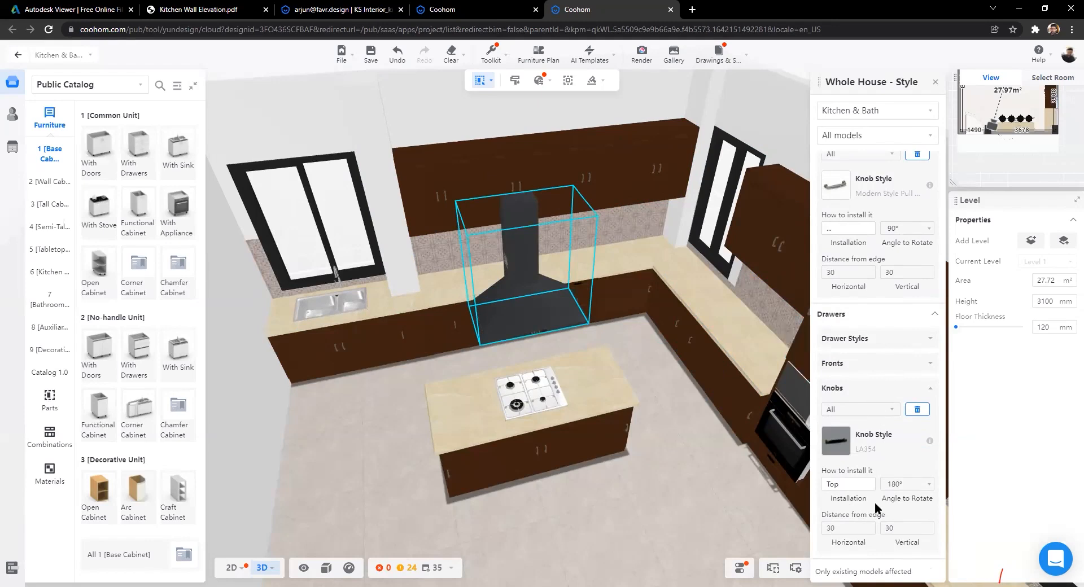
pyautogui.scroll(3, 875, 505)
pyautogui.scroll(-3, 876, 514)
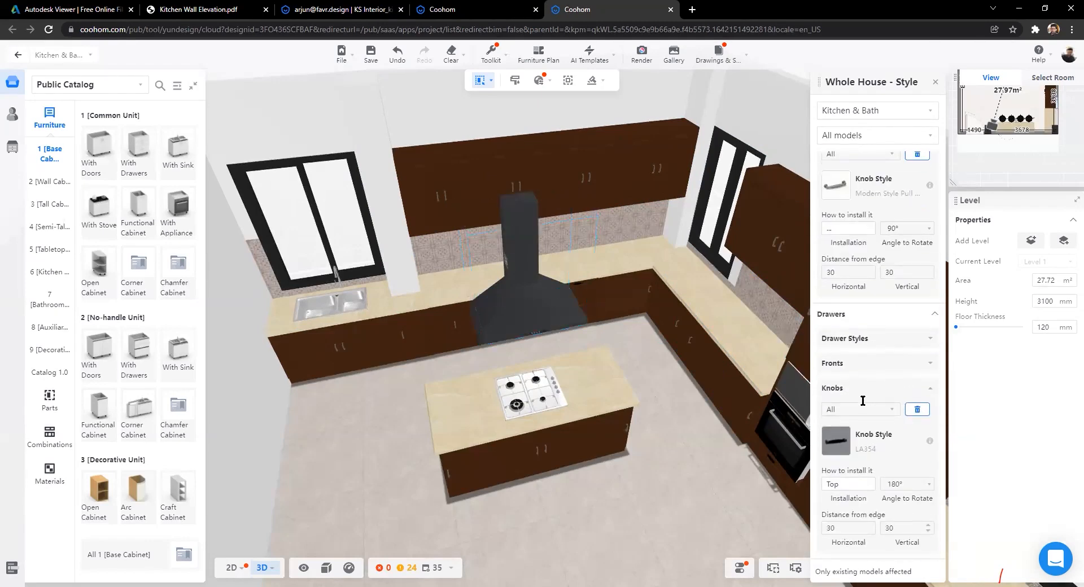
pyautogui.scroll(3, 870, 366)
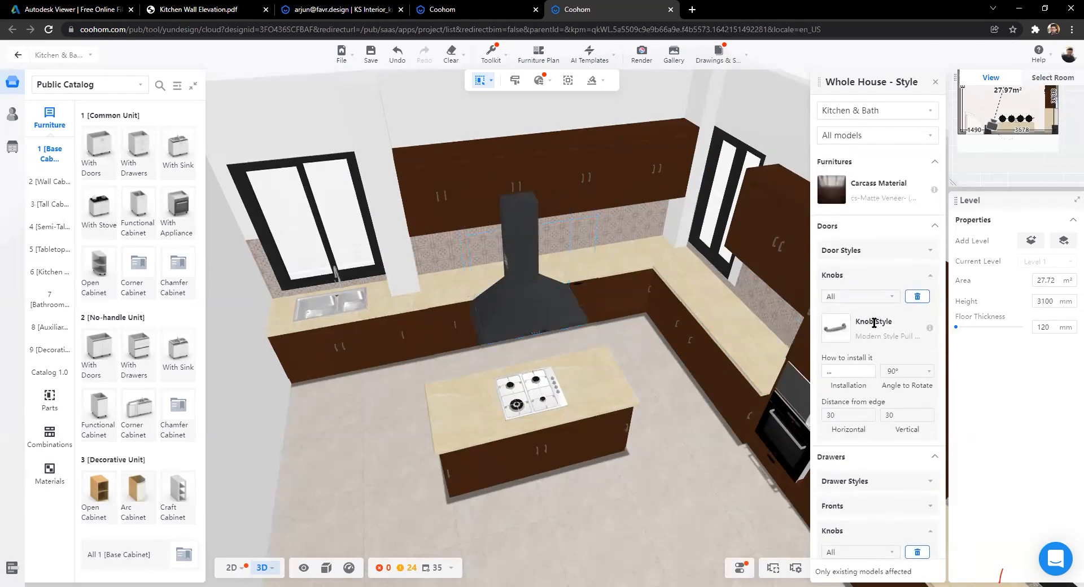
pyautogui.click(934, 82)
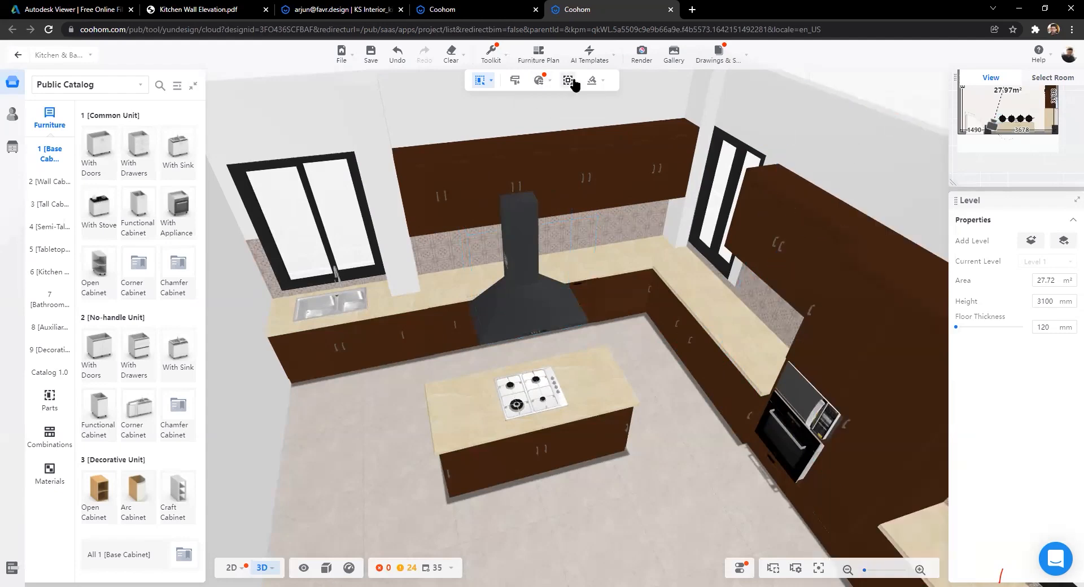
# Step: Save the kitchen with Ctrl+S so the Advanced Tool's Construction finishes editor loads
pyautogui.moveTo(592, 82)
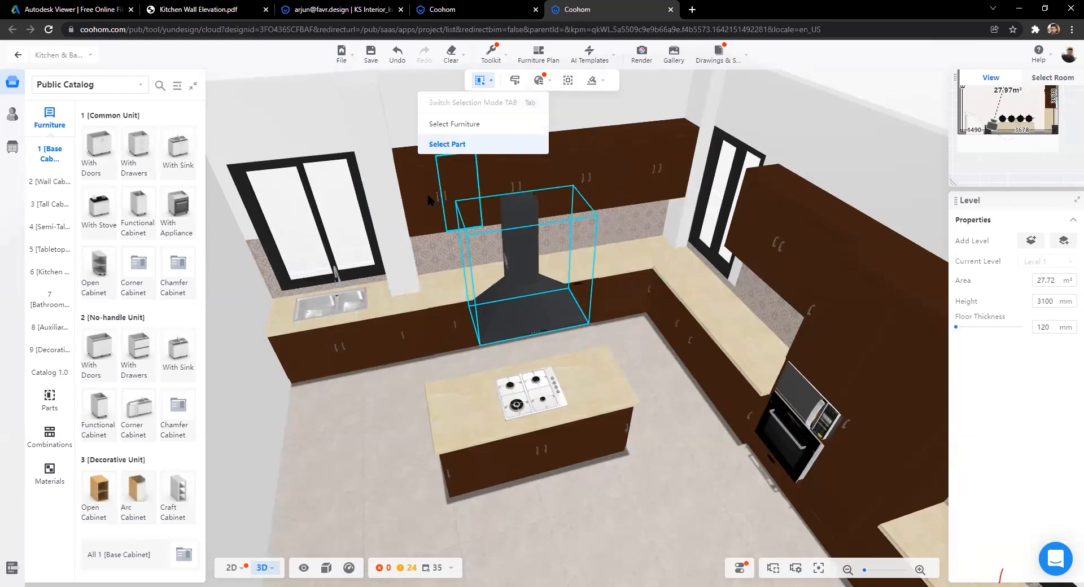
pyautogui.scroll(-5, 536, 395)
pyautogui.scroll(-4, 536, 394)
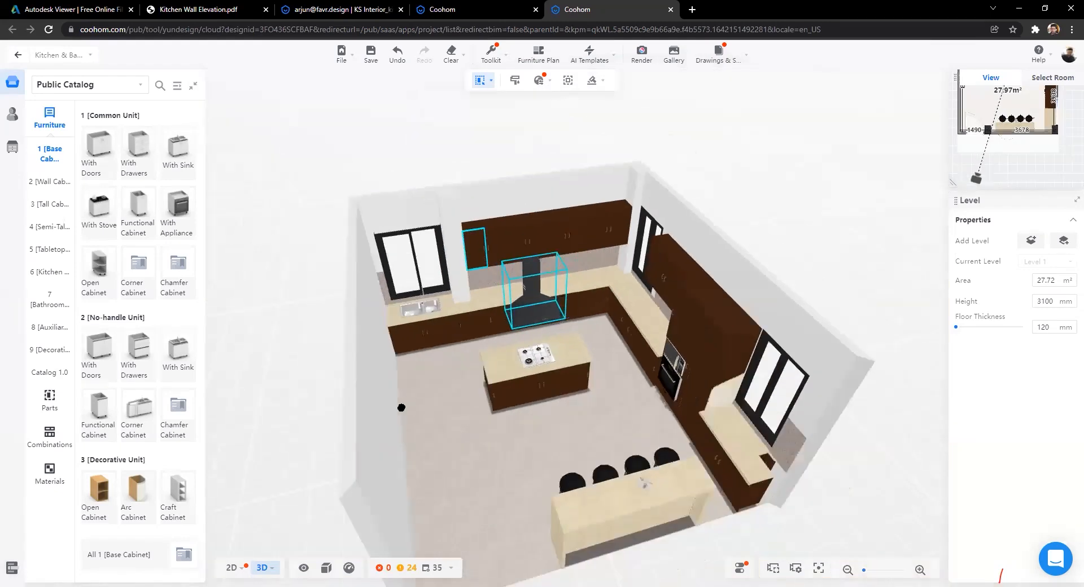
pyautogui.scroll(3, 450, 390)
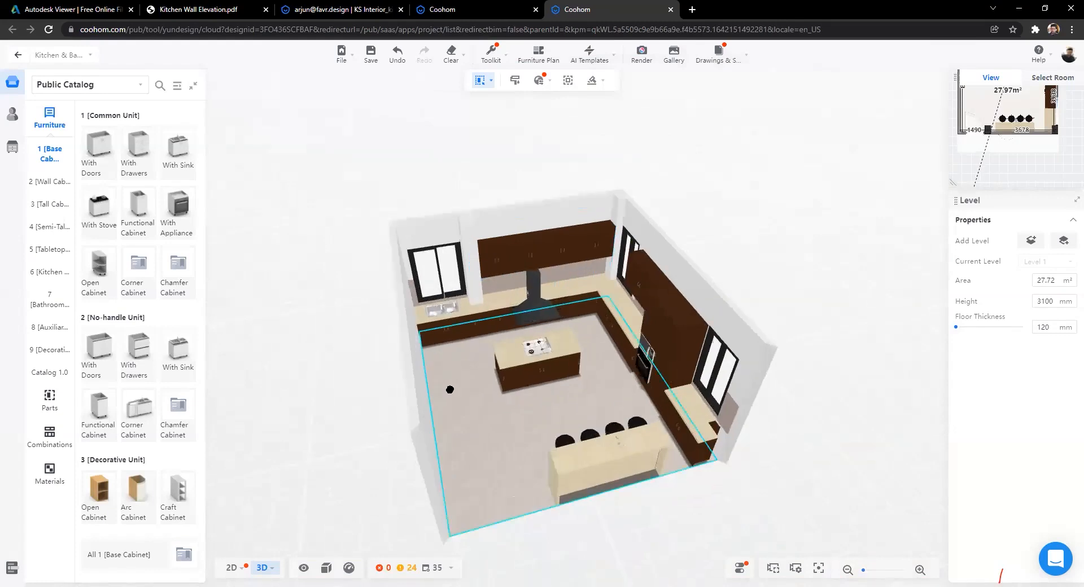
pyautogui.scroll(5, 367, 392)
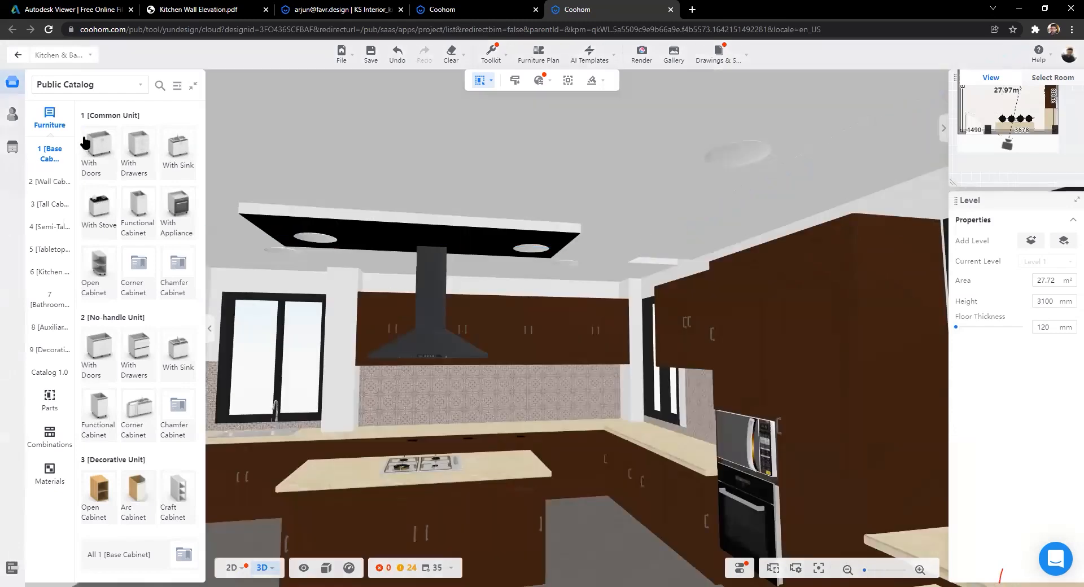
pyautogui.hotkey('ctrl', 's')
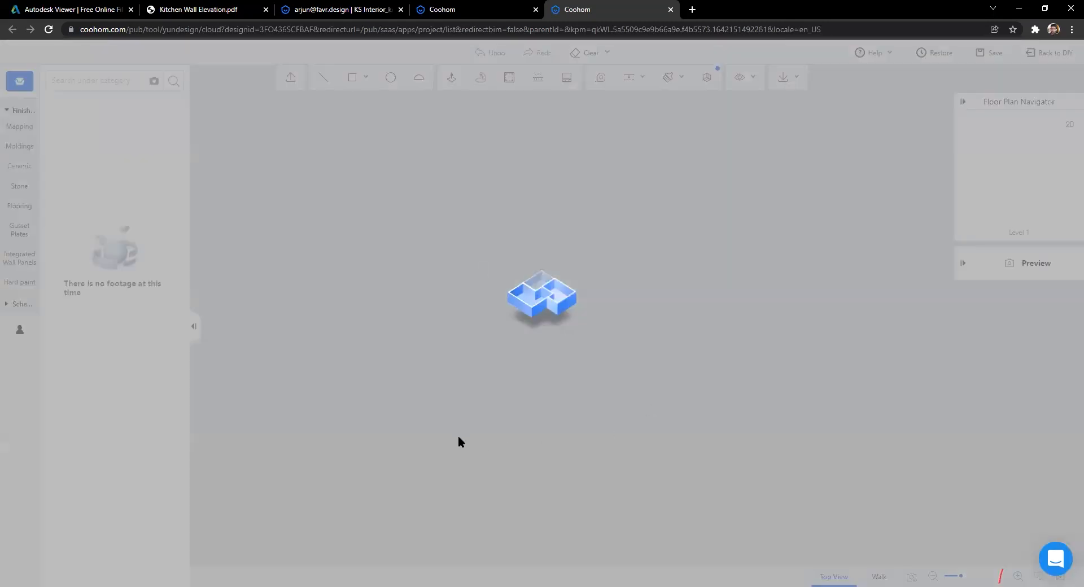
# Step: Tilt up to the ceiling and apply a picked-up material to its face and cove
pyautogui.scroll(3, 601, 381)
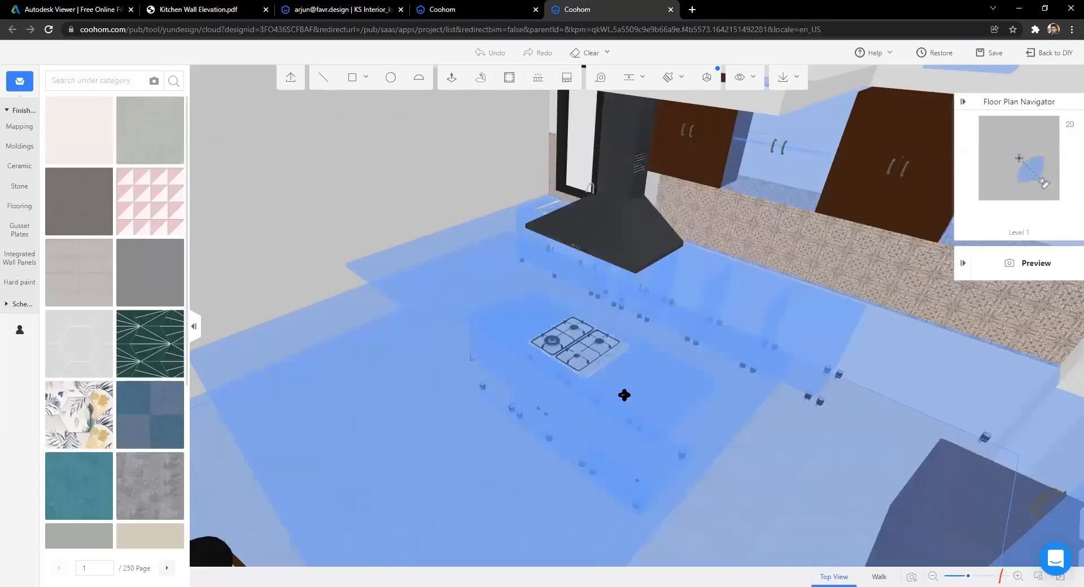
pyautogui.moveTo(729, 163); pyautogui.dragTo(662, 79)
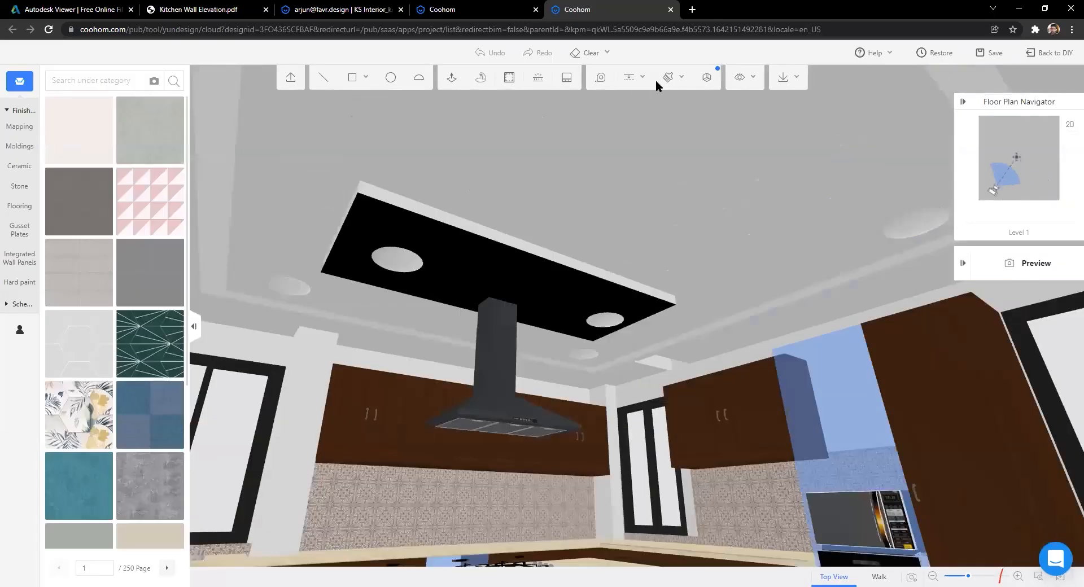
pyautogui.click(668, 76)
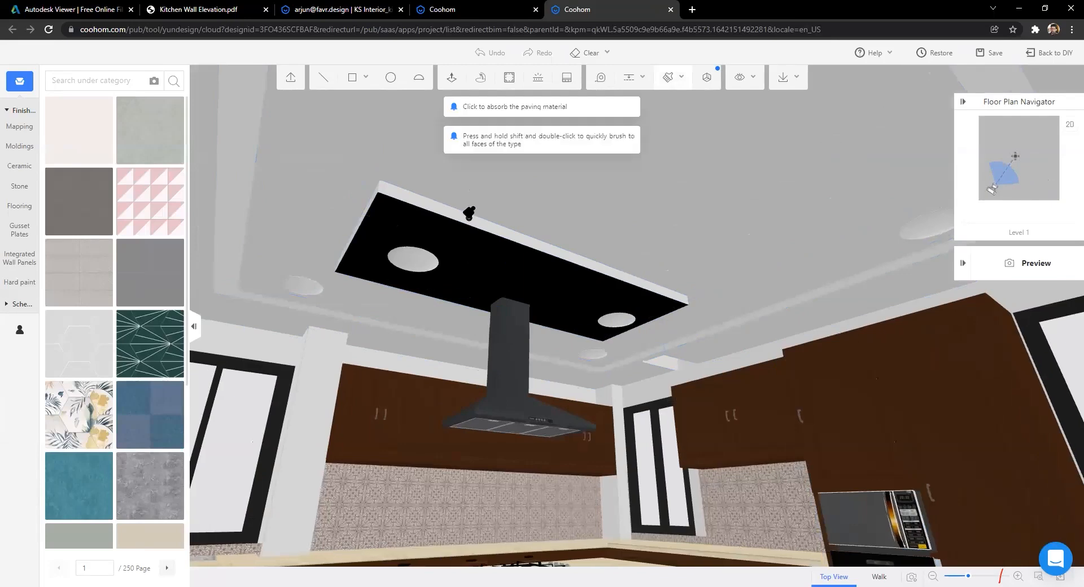
pyautogui.click(636, 378)
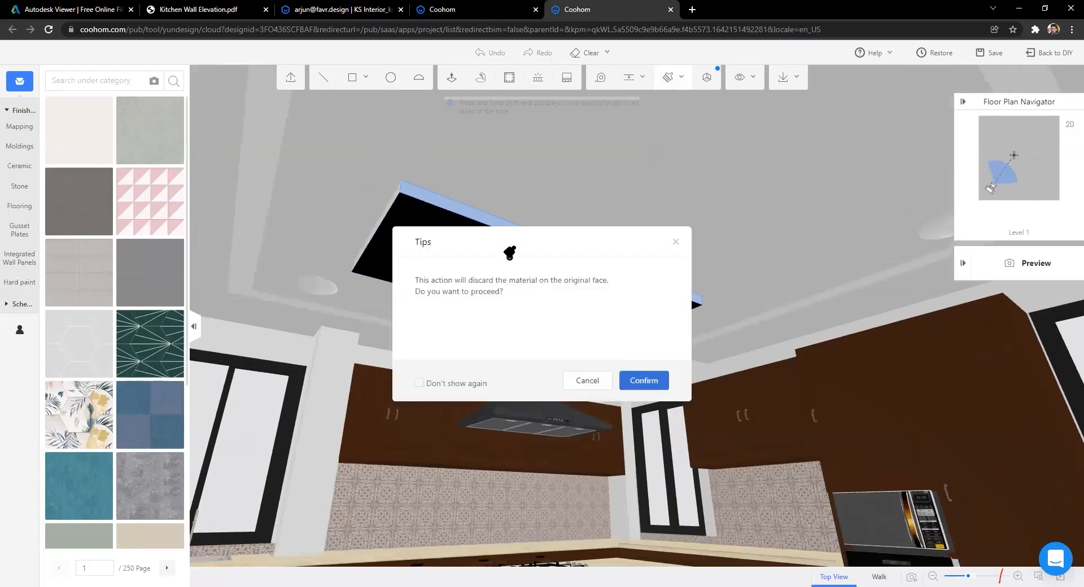
pyautogui.press('Escape')
pyautogui.scroll(2, 472, 170)
pyautogui.click(637, 377)
pyautogui.click(636, 377)
pyautogui.moveTo(573, 305); pyautogui.dragTo(525, 242)
pyautogui.moveTo(698, 248); pyautogui.dragTo(416, 414)
pyautogui.click(649, 330)
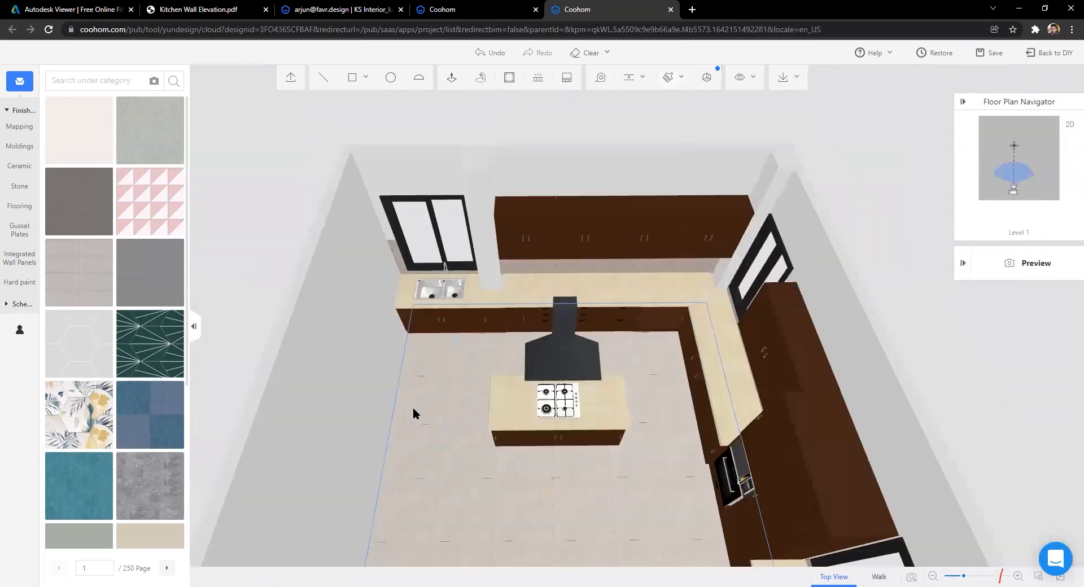
# Step: Select the suspended ceiling above the hood to show its Area Settings
pyautogui.scroll(5, 438, 395)
pyautogui.moveTo(482, 379); pyautogui.dragTo(432, 385)
pyautogui.moveTo(399, 365); pyautogui.dragTo(406, 321)
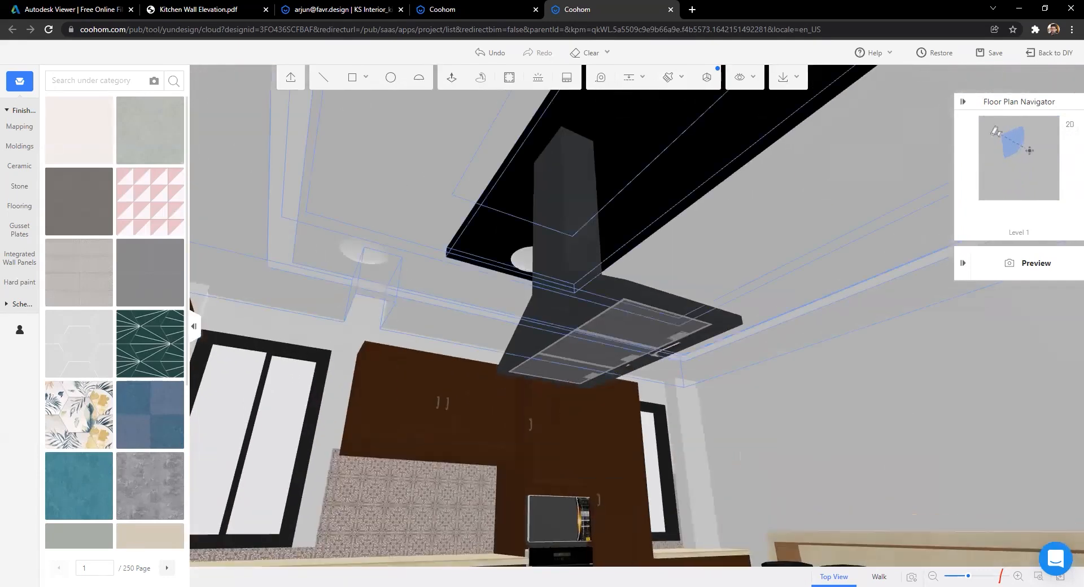
pyautogui.click(498, 140)
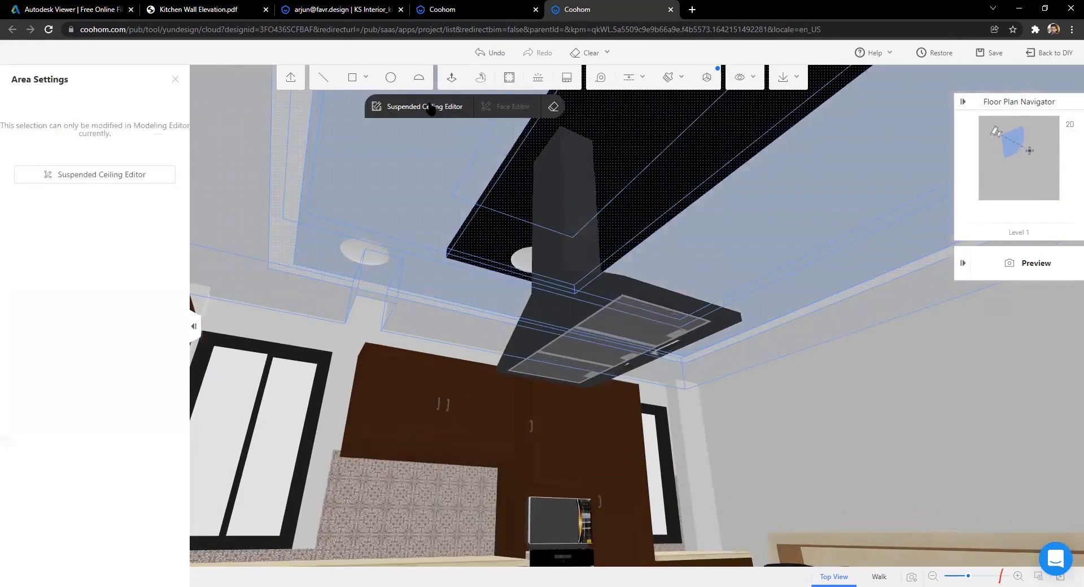
# Step: In the Suspended Ceiling Editor, narrow the small box by the right wall and delete it
pyautogui.doubleClick(359, 293)
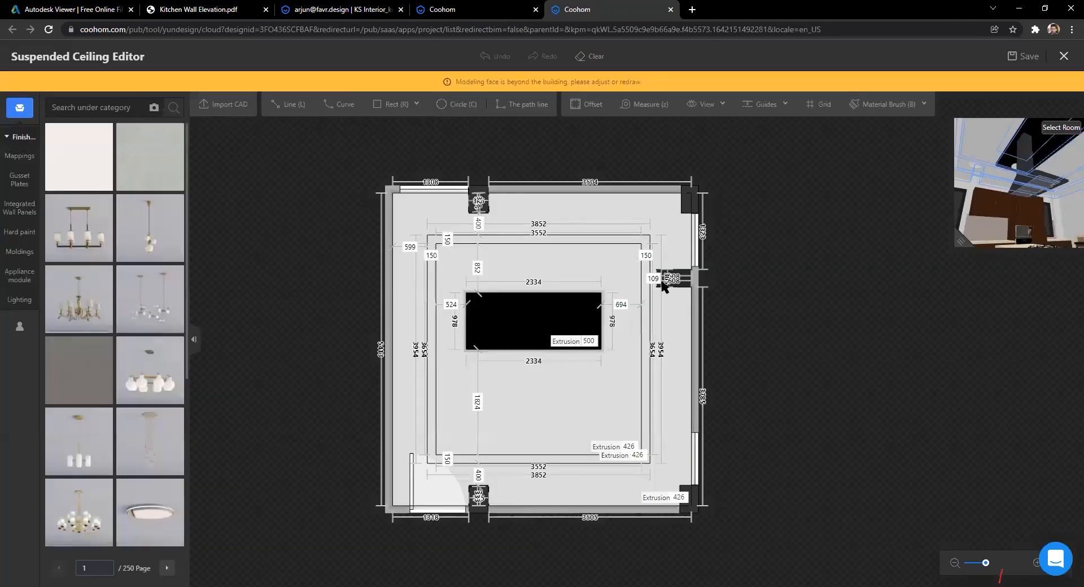
pyautogui.scroll(5, 666, 224)
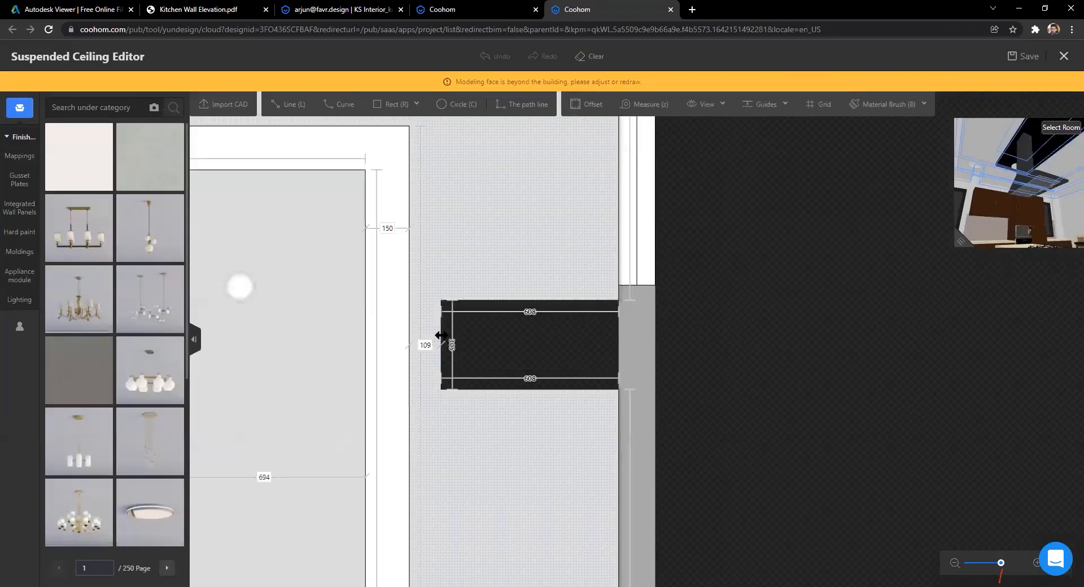
pyautogui.click(441, 334)
pyautogui.moveTo(441, 334); pyautogui.dragTo(649, 336)
pyautogui.scroll(2, 643, 337)
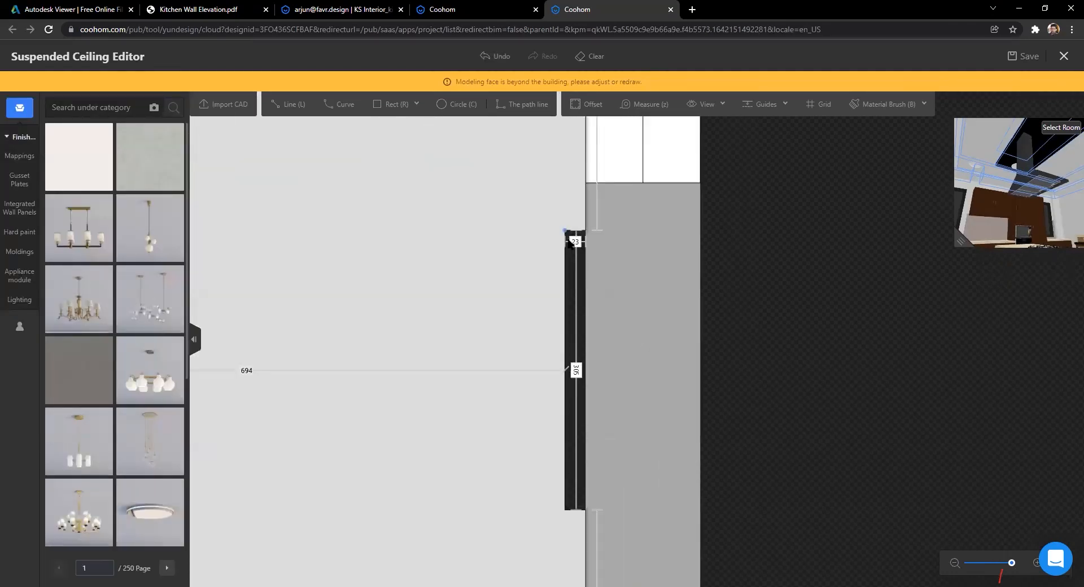
pyautogui.click(574, 230)
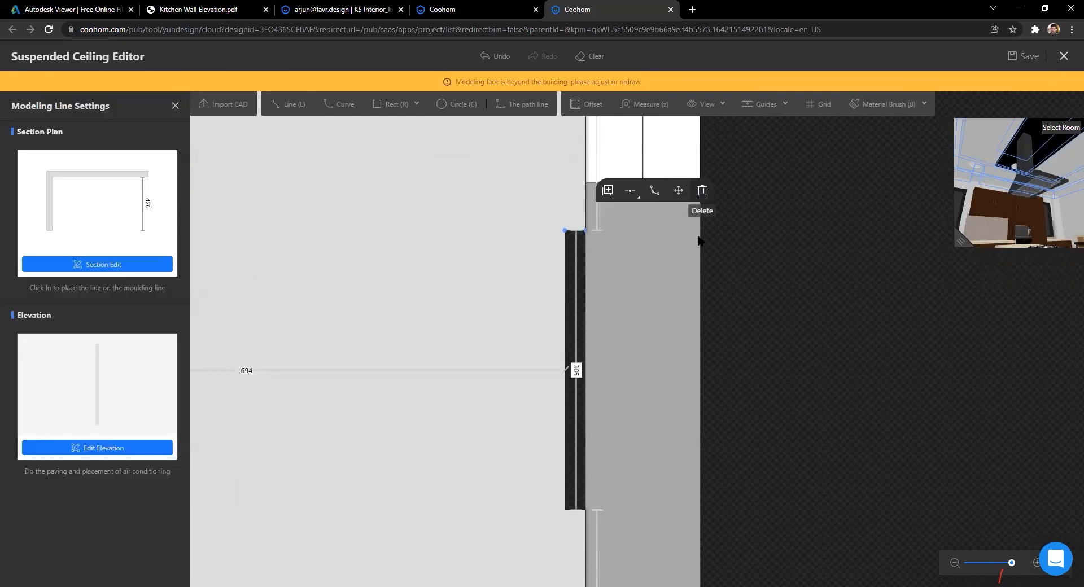
pyautogui.click(702, 190)
pyautogui.scroll(-5, 540, 344)
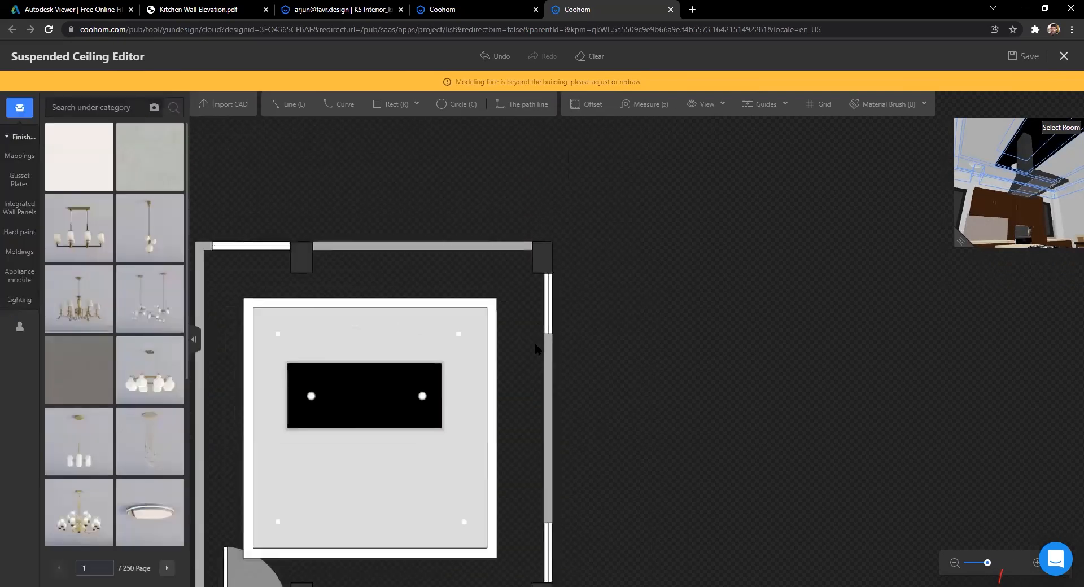
pyautogui.scroll(10, 570, 307)
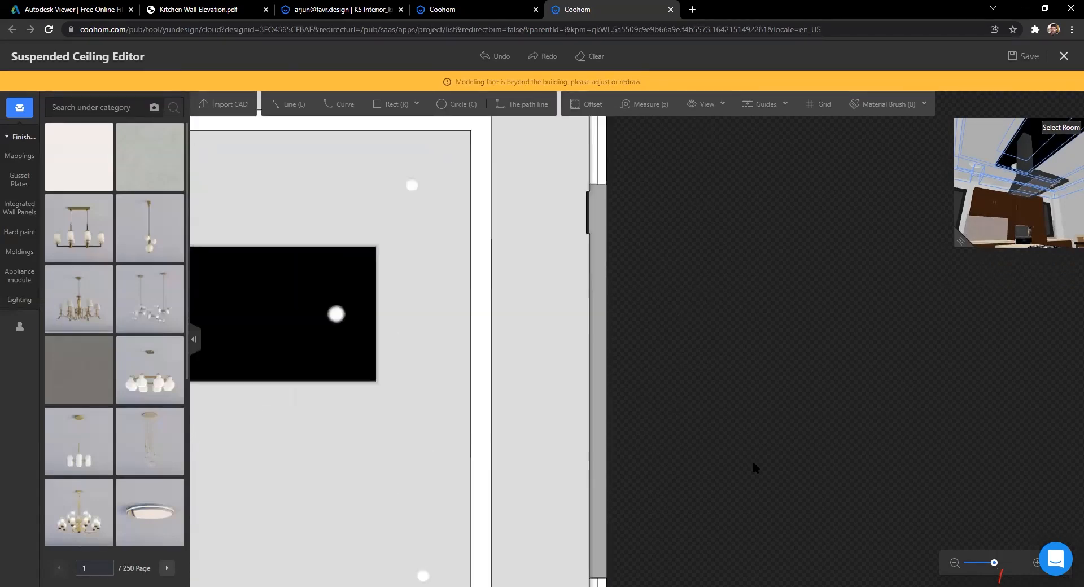
# Step: Draw a 305-long rectangle along the wall, extrude it 426, and save the ceiling design
pyautogui.click(383, 104)
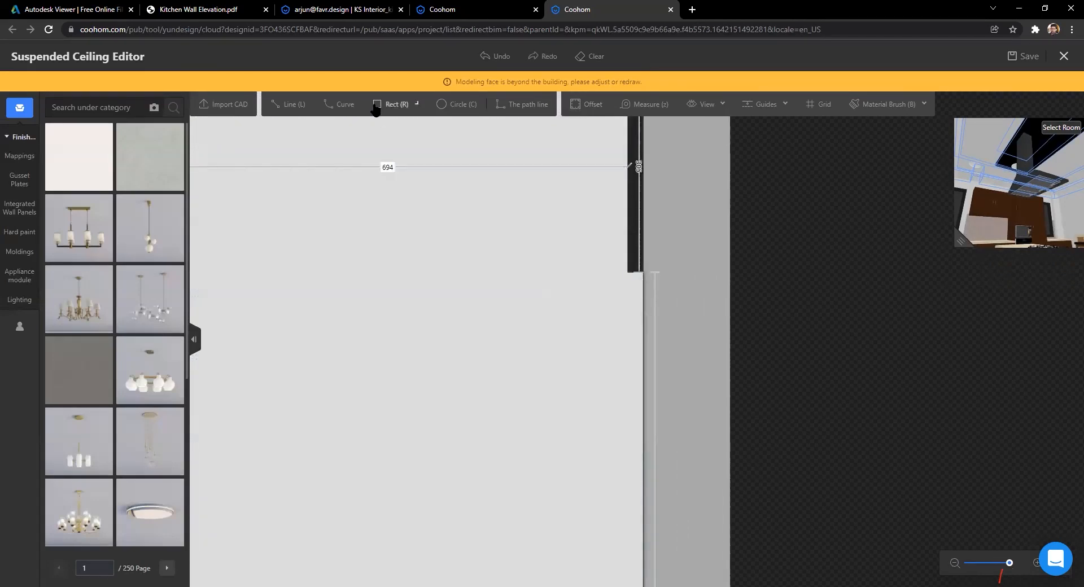
pyautogui.click(628, 273)
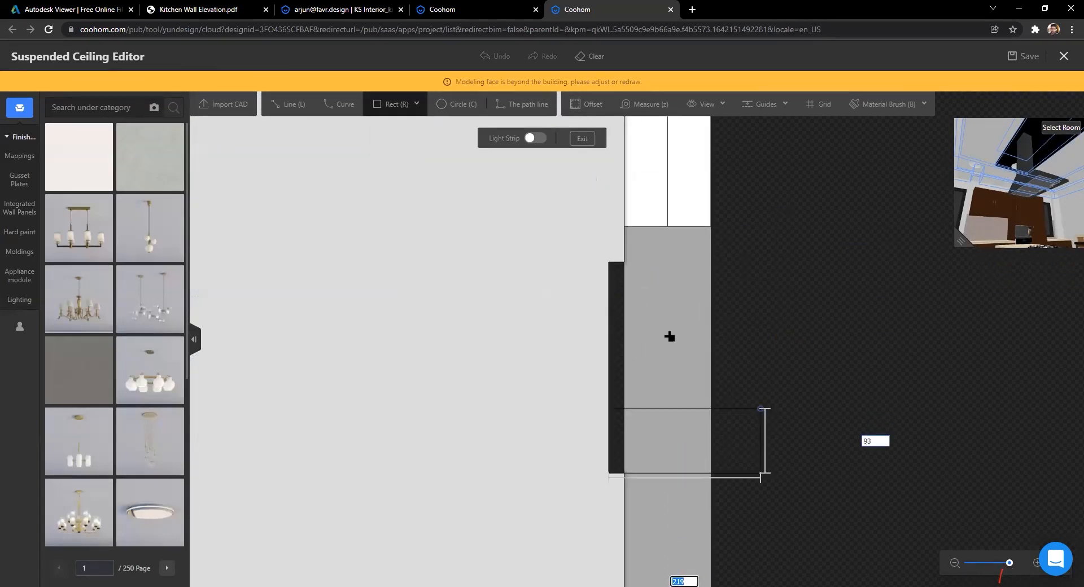
pyautogui.click(626, 259)
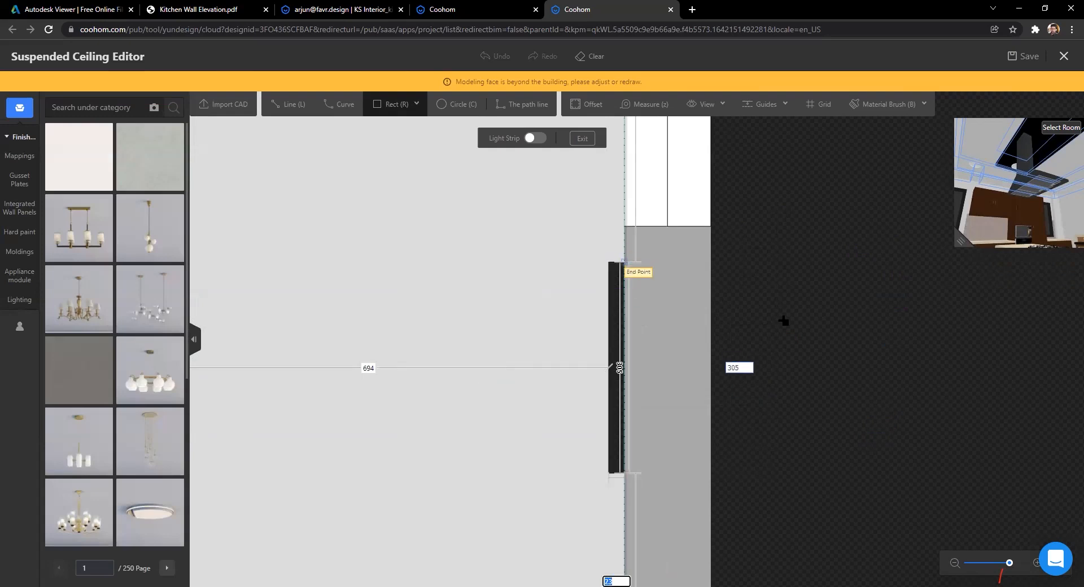
pyautogui.scroll(-2, 783, 320)
pyautogui.scroll(-3, 723, 384)
pyautogui.scroll(4, 728, 382)
pyautogui.click(693, 336)
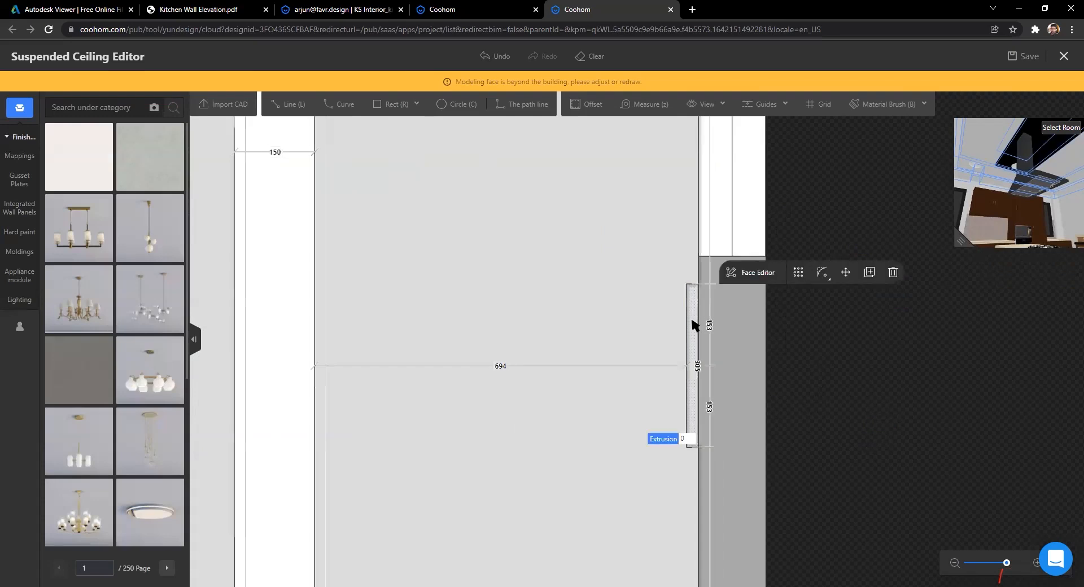
pyautogui.write('4')
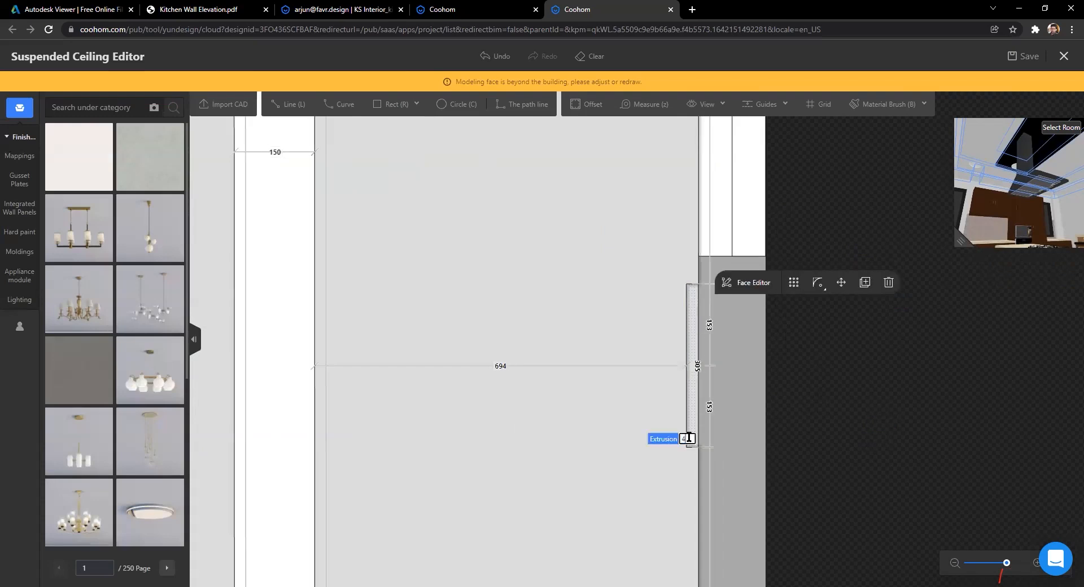
pyautogui.write('26')
pyautogui.press('Return')
pyautogui.scroll(-2, 688, 440)
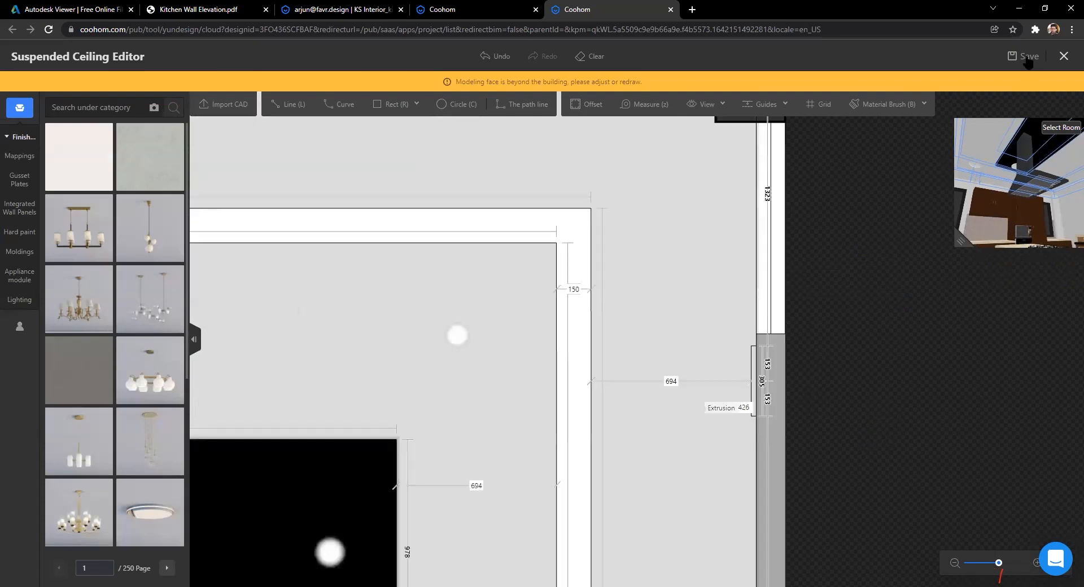
pyautogui.click(1023, 56)
pyautogui.click(626, 340)
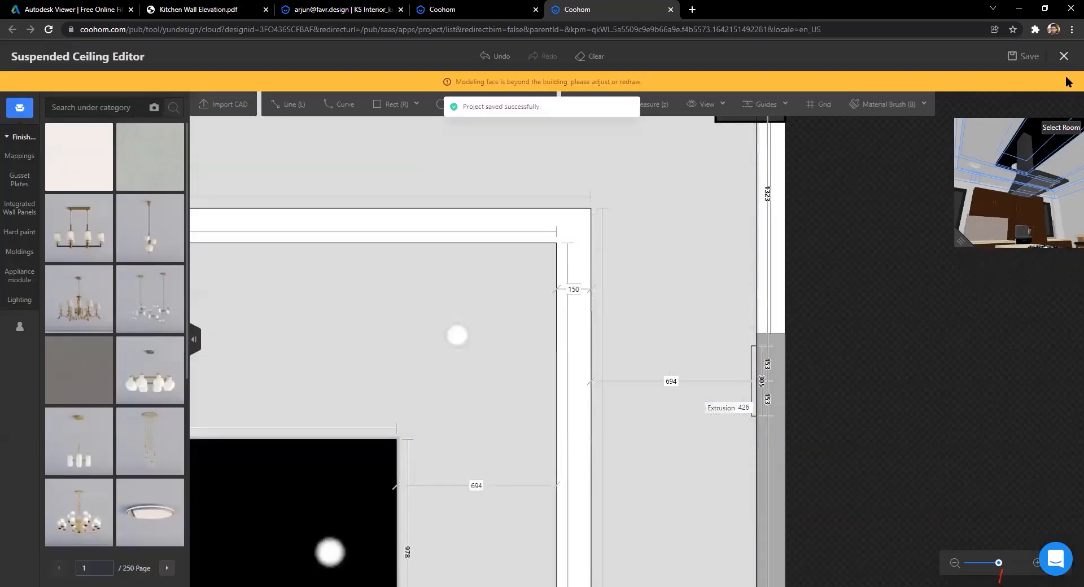
# Step: Exit the Suspended Ceiling Editor with changes saved, back to the 3D kitchen view
pyautogui.click(1064, 56)
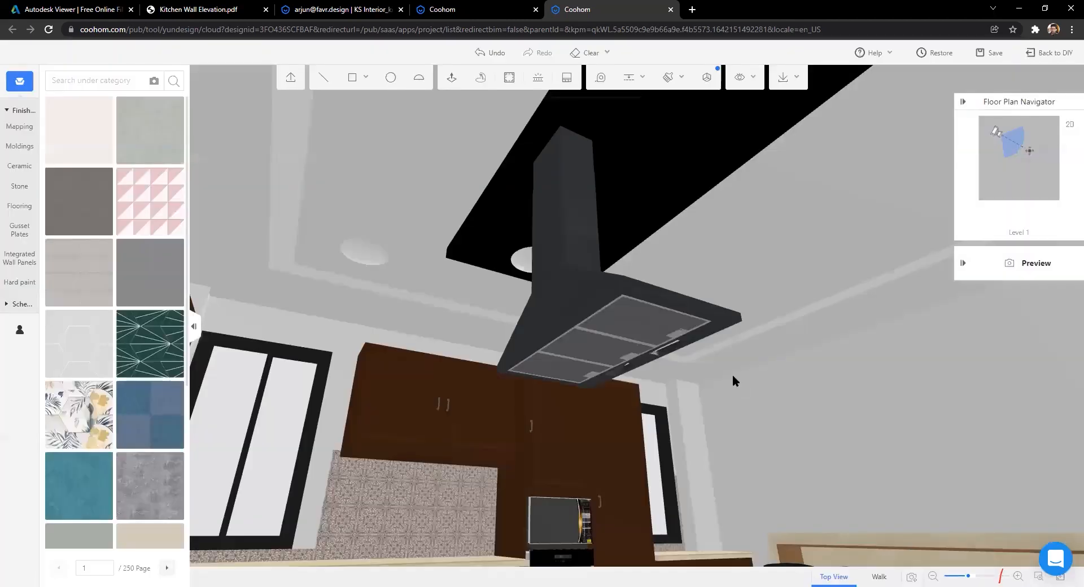
pyautogui.scroll(-5, 890, 472)
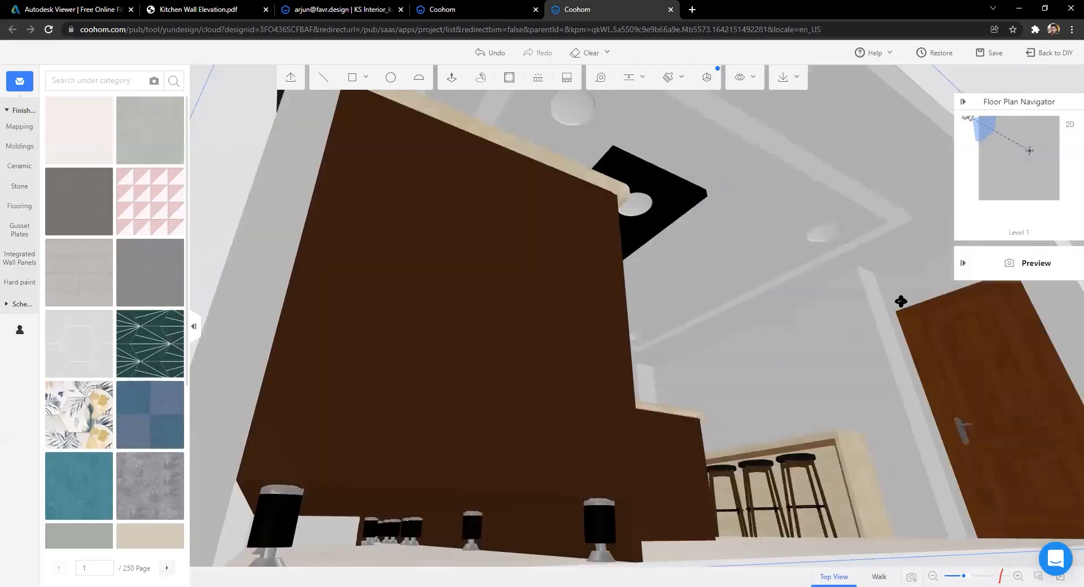
pyautogui.scroll(2, 838, 337)
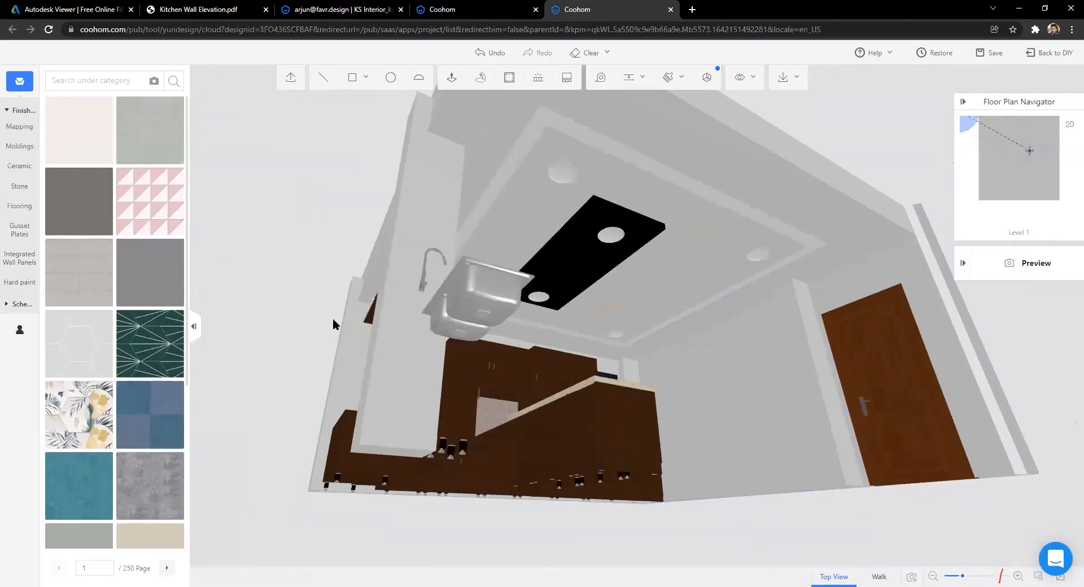
pyautogui.scroll(-4, 744, 428)
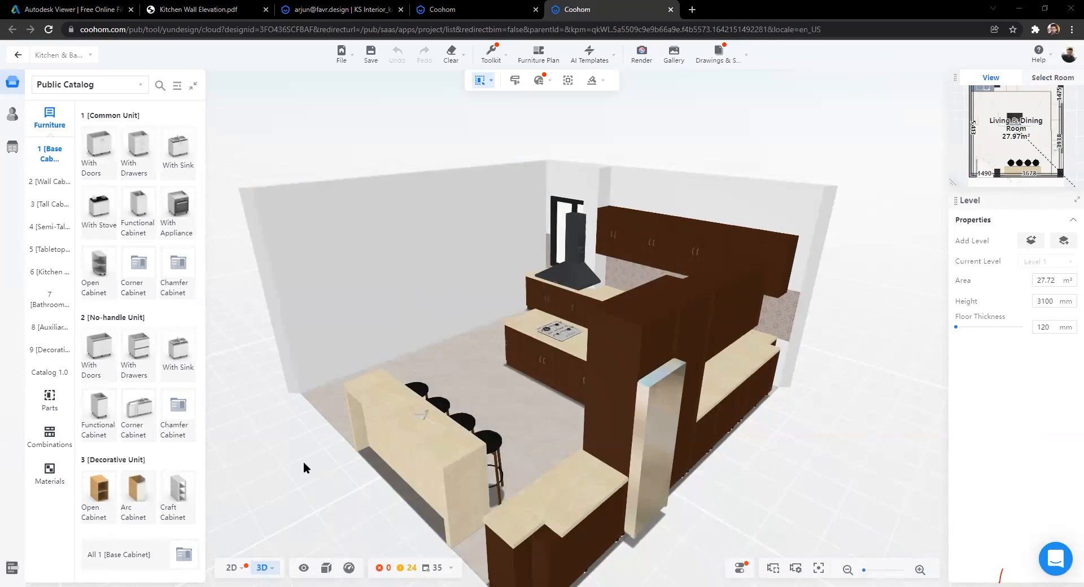
# Step: Orbit the 3D view across the oven wall to face the window and hood wall cabinets
pyautogui.moveTo(507, 483); pyautogui.dragTo(507, 475)
pyautogui.scroll(1, 531, 478)
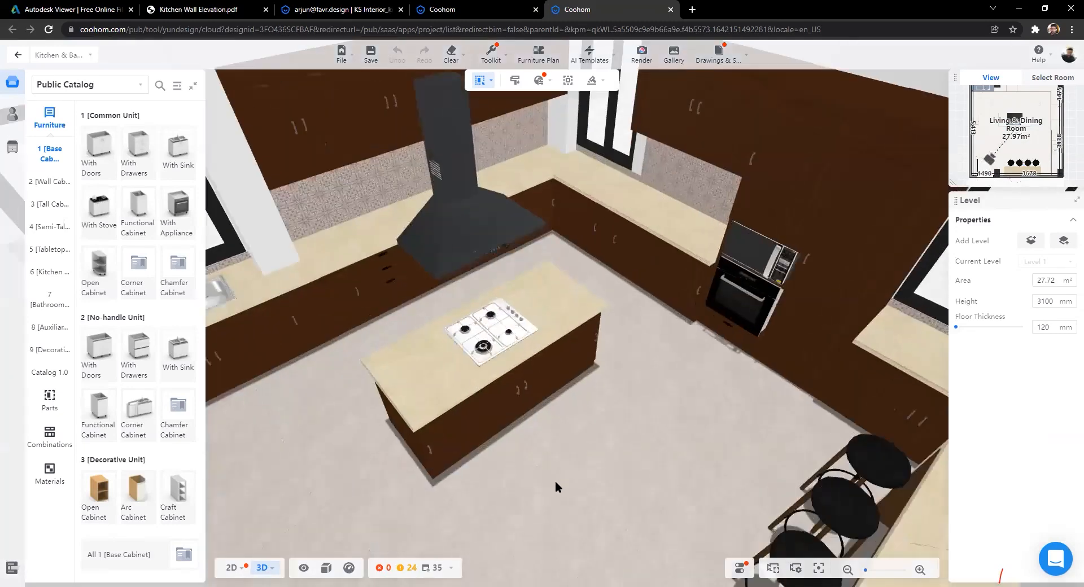
pyautogui.scroll(1, 662, 479)
pyautogui.scroll(1, 571, 489)
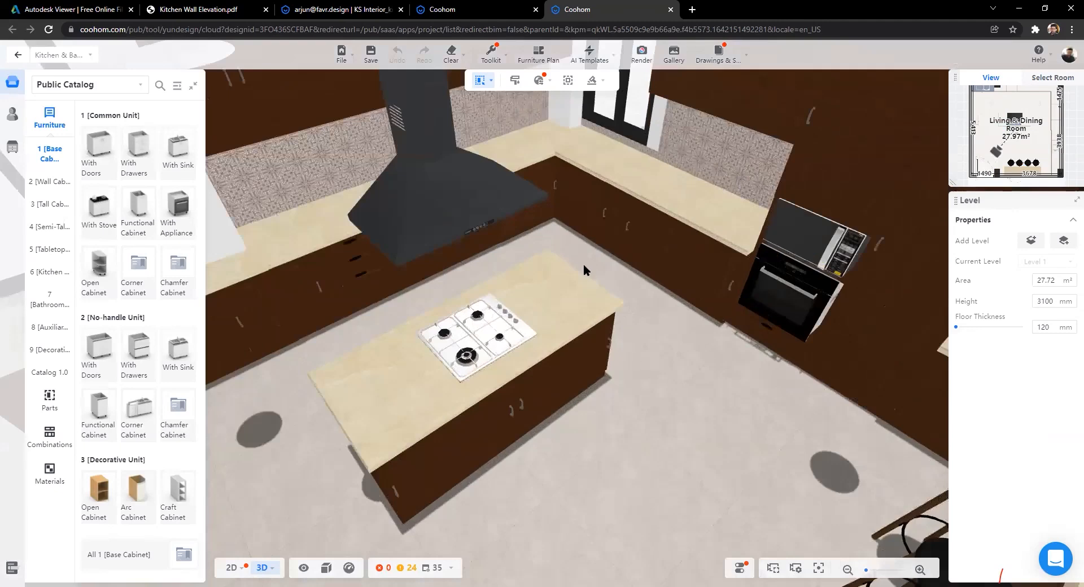
pyautogui.moveTo(708, 306); pyautogui.dragTo(708, 309)
pyautogui.moveTo(409, 274); pyautogui.dragTo(324, 280)
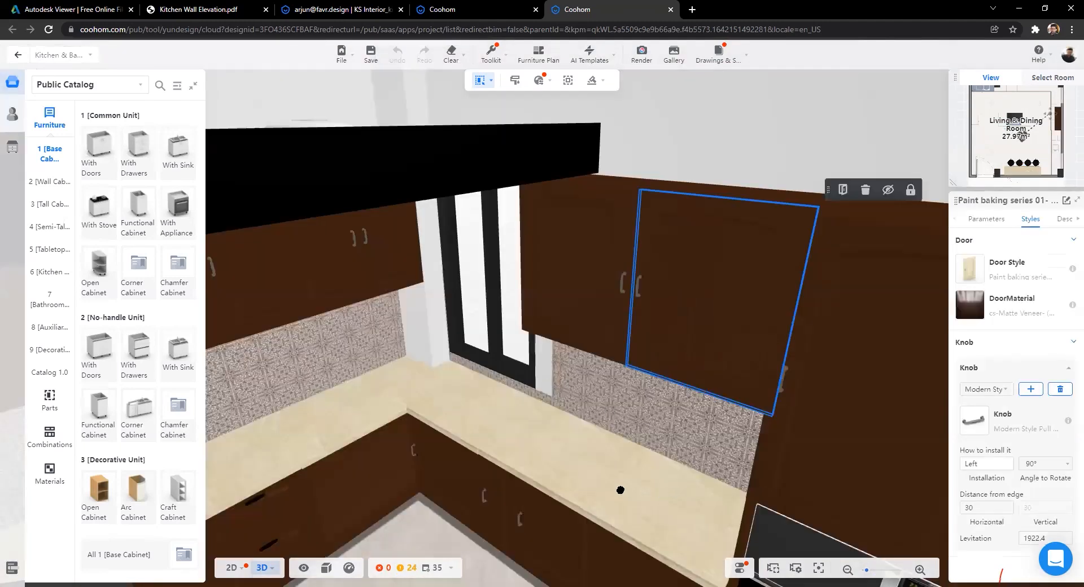
pyautogui.scroll(-5, 583, 490)
pyautogui.moveTo(634, 482); pyautogui.dragTo(665, 479)
pyautogui.moveTo(773, 461); pyautogui.dragTo(750, 491)
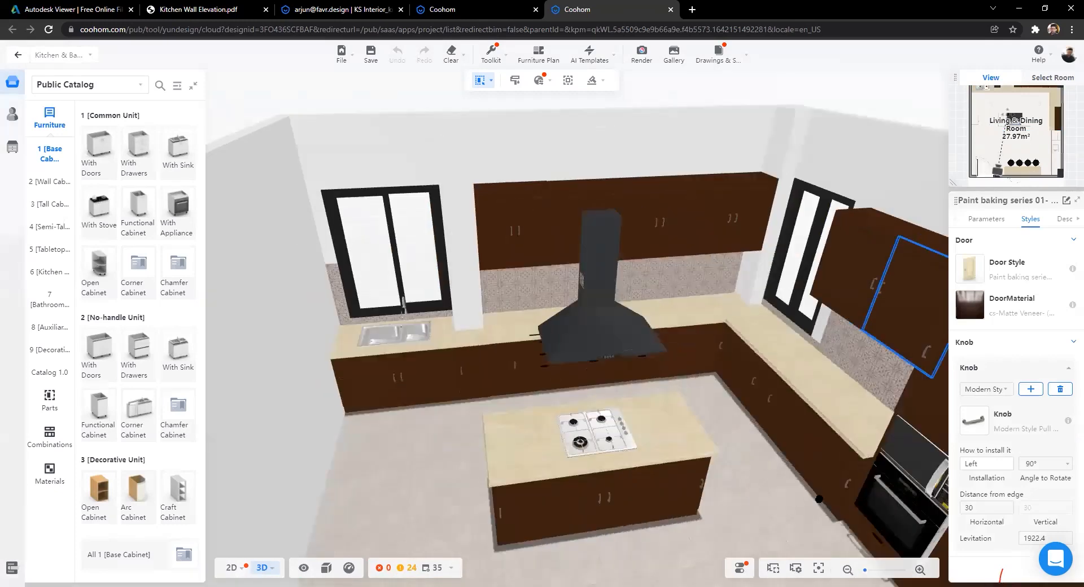
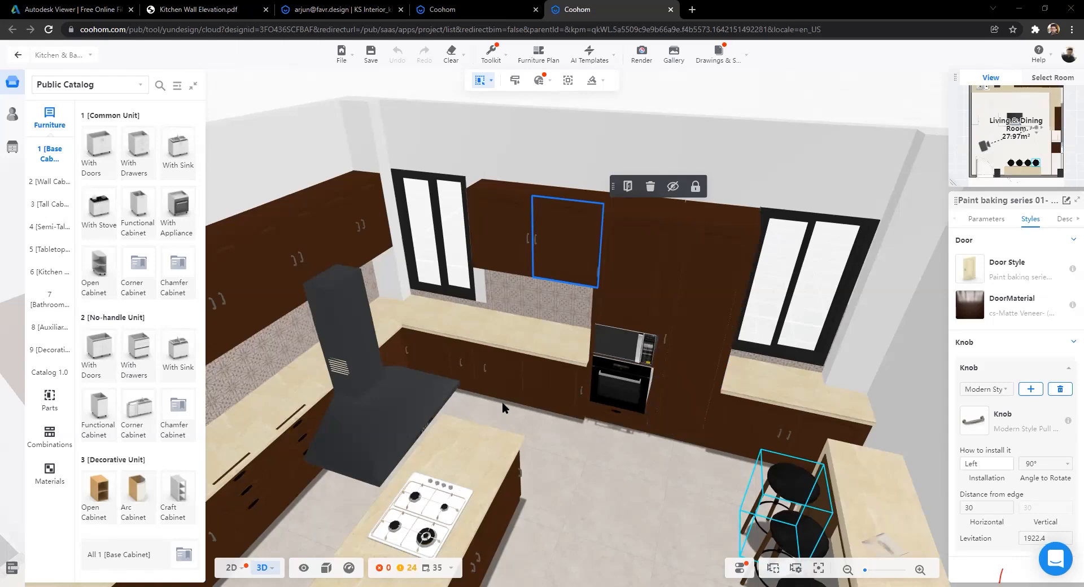
# Step: Orbit to a near top-down view, then focus and select the double sink under the window
pyautogui.scroll(-3, 612, 425)
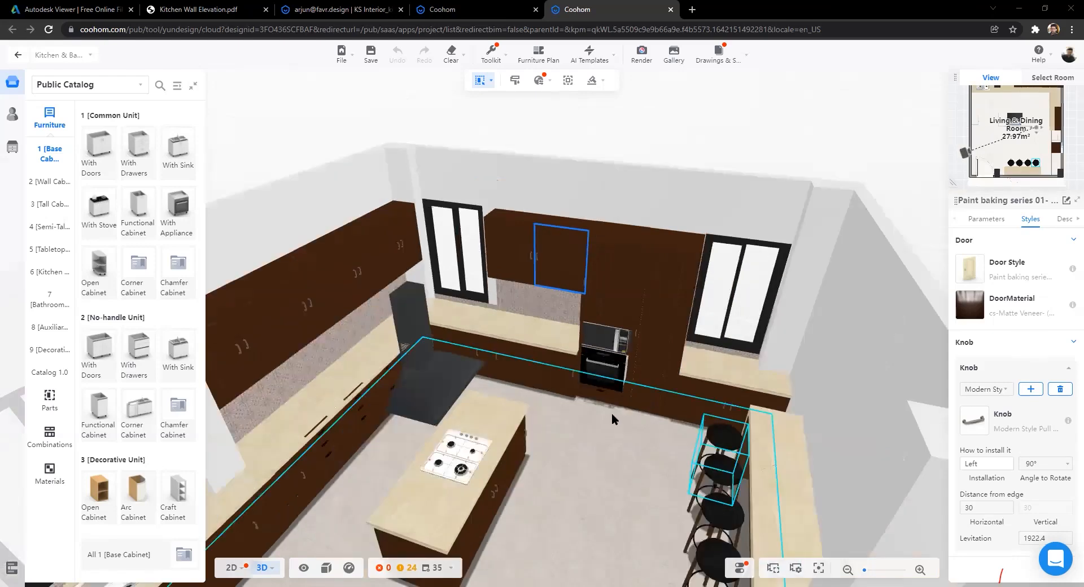
pyautogui.moveTo(811, 311); pyautogui.dragTo(652, 239)
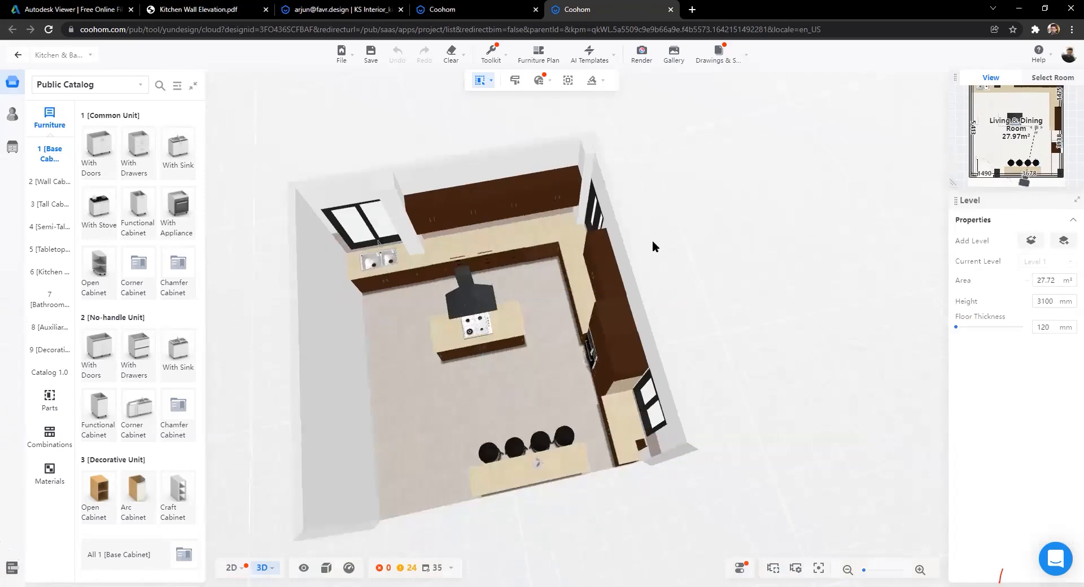
pyautogui.scroll(5, 242, 283)
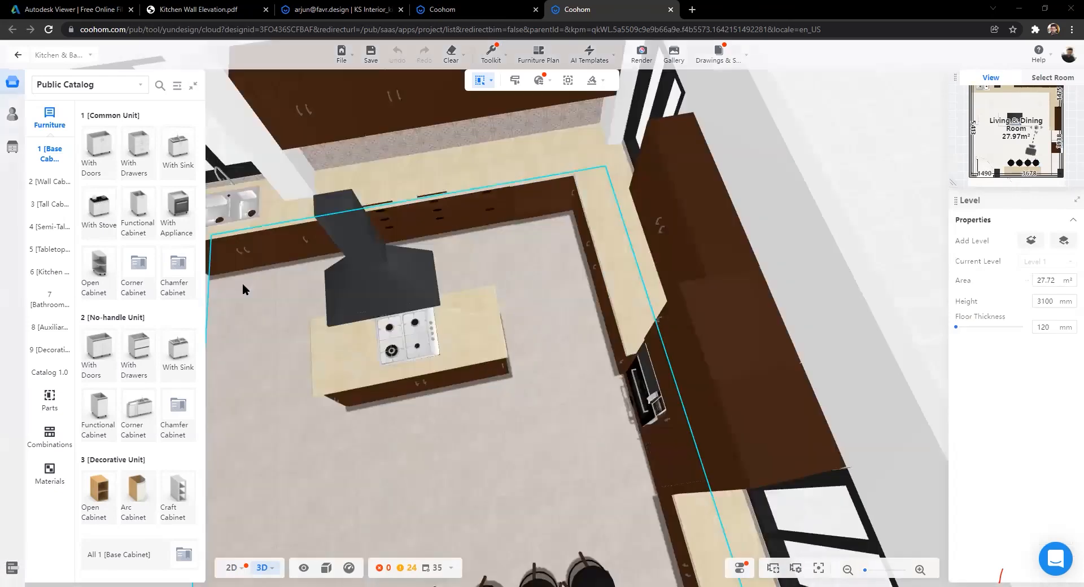
pyautogui.scroll(3, 452, 310)
pyautogui.doubleClick(588, 420)
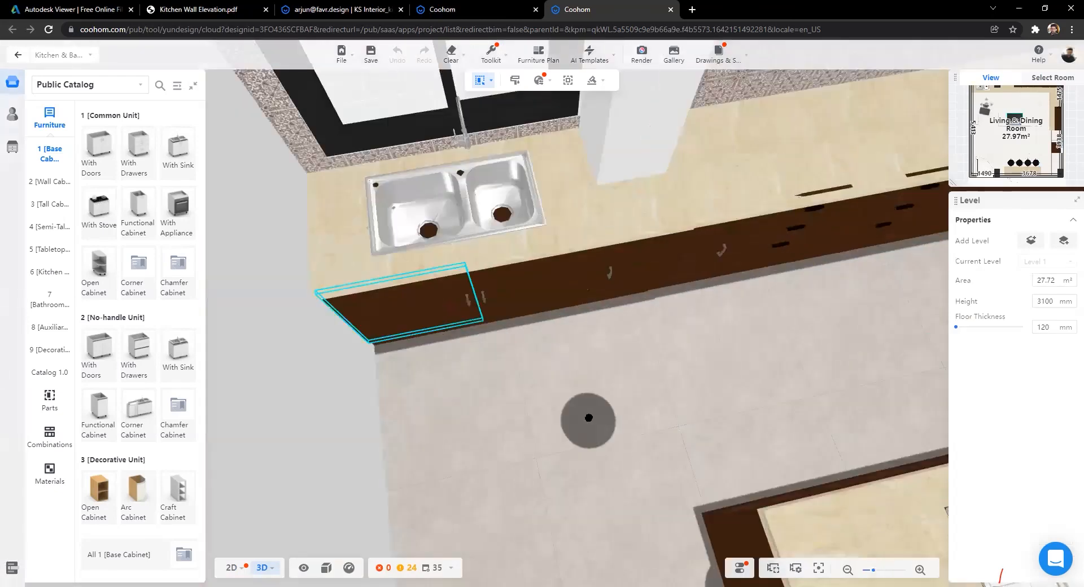
pyautogui.click(569, 326)
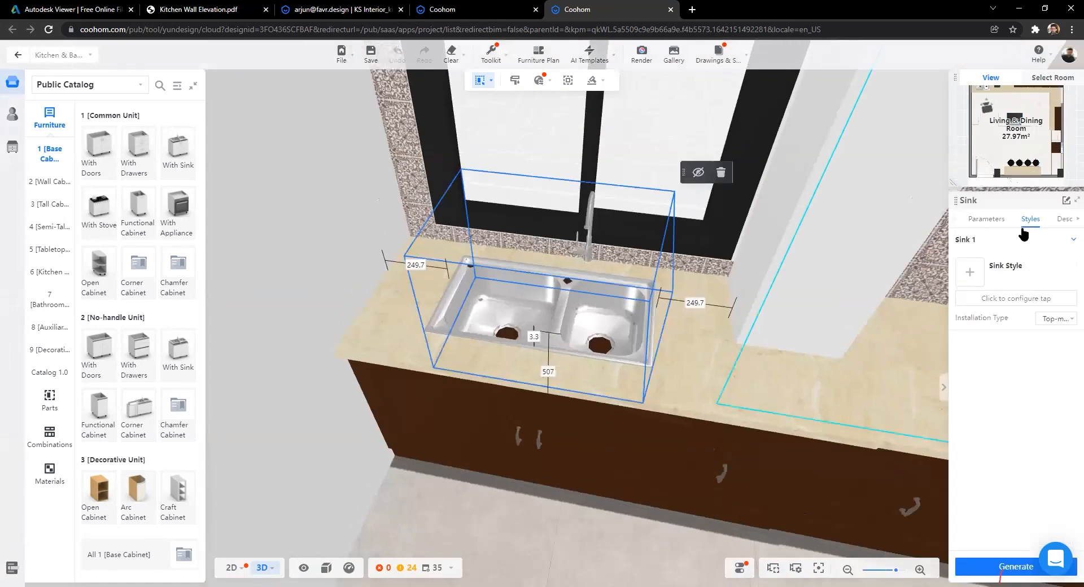
# Step: Open the Sink Style catalog and browse through its pages of alternative sinks
pyautogui.click(969, 274)
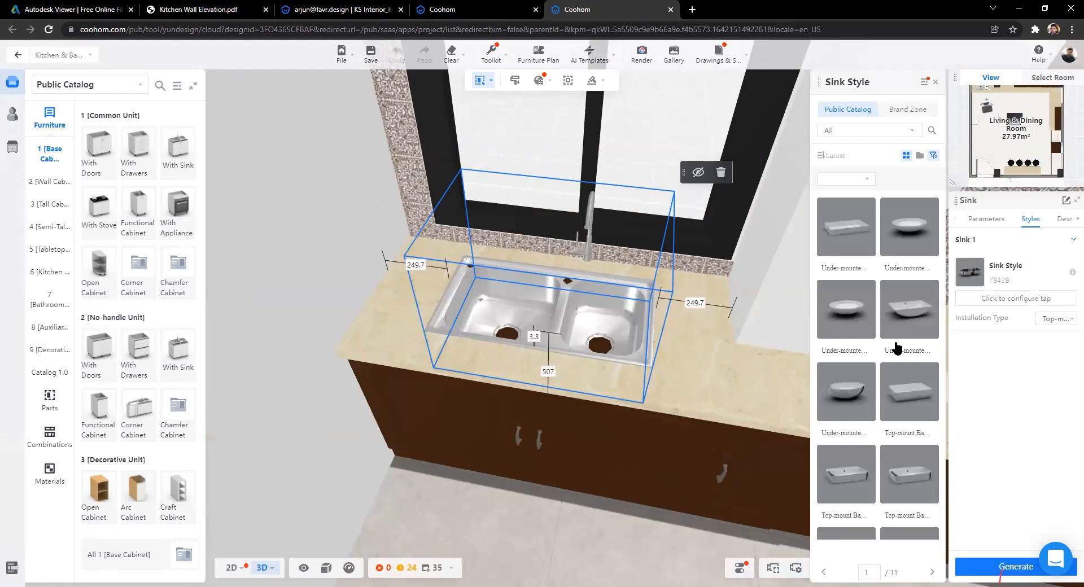
pyautogui.scroll(-10, 889, 345)
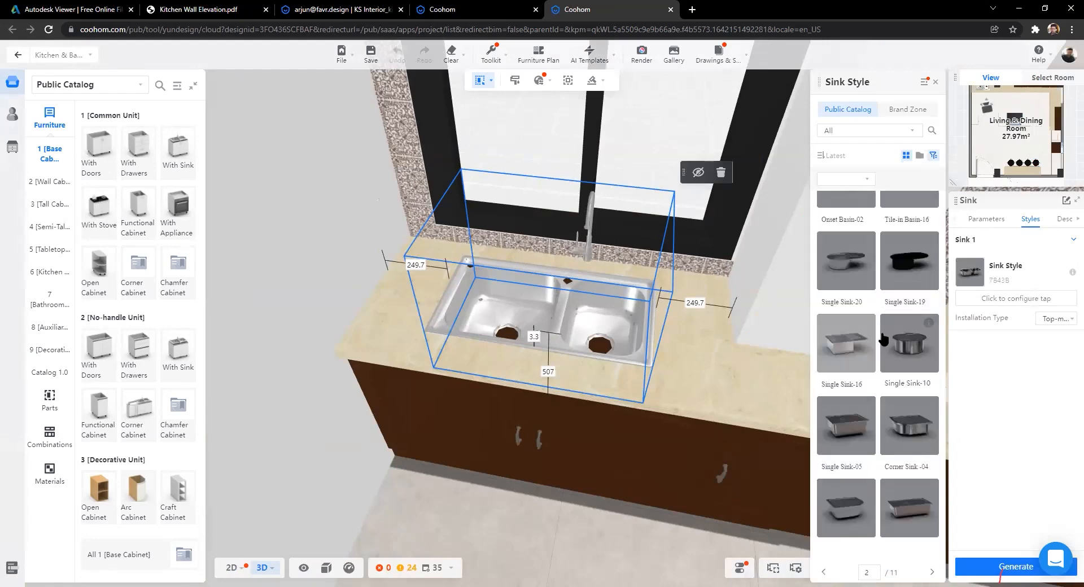
pyautogui.scroll(-5, 882, 340)
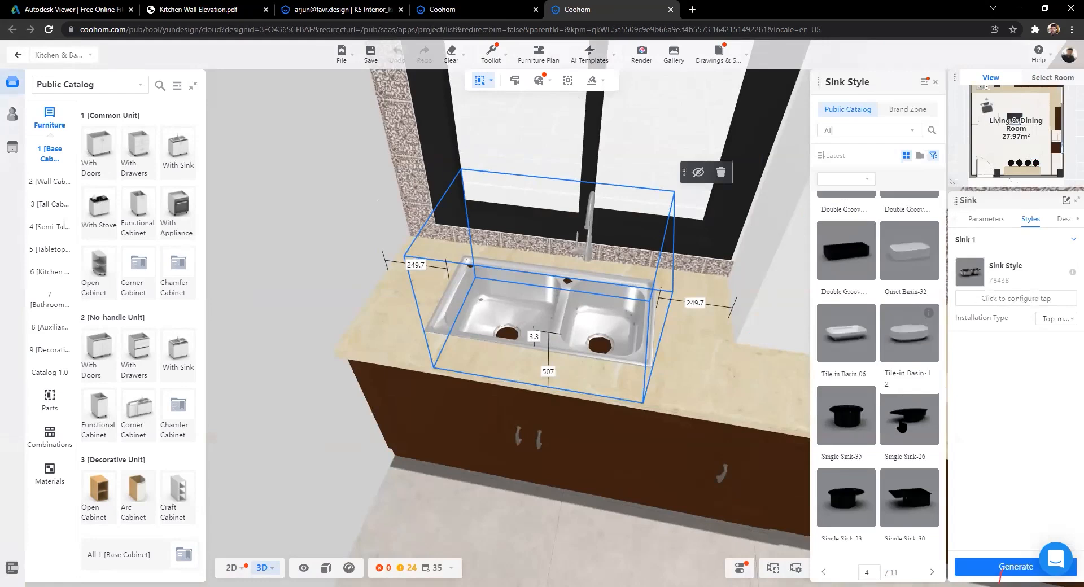
pyautogui.scroll(-5, 892, 424)
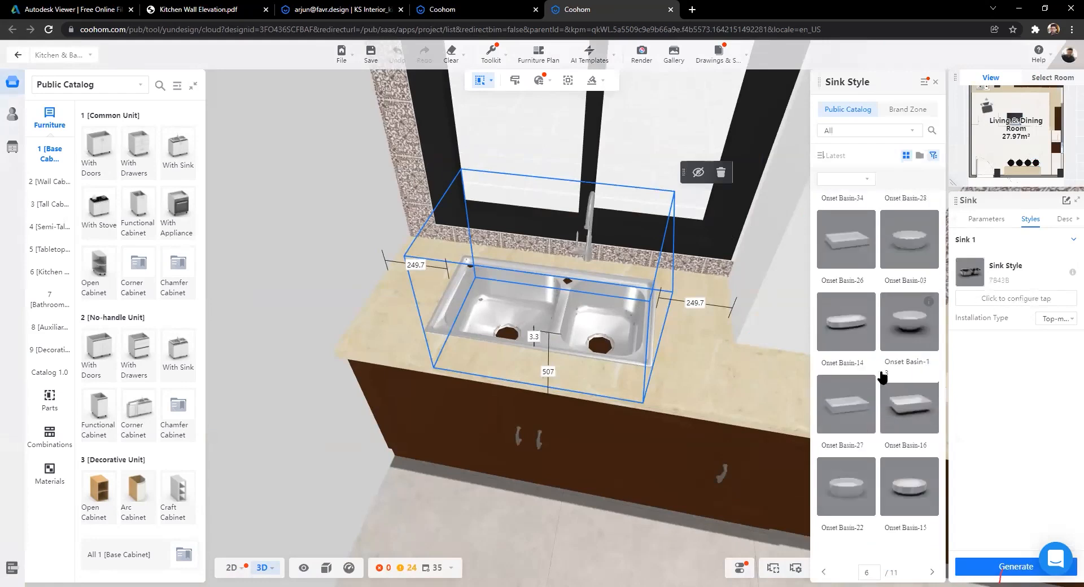
pyautogui.scroll(-3, 883, 377)
pyautogui.scroll(-4, 898, 397)
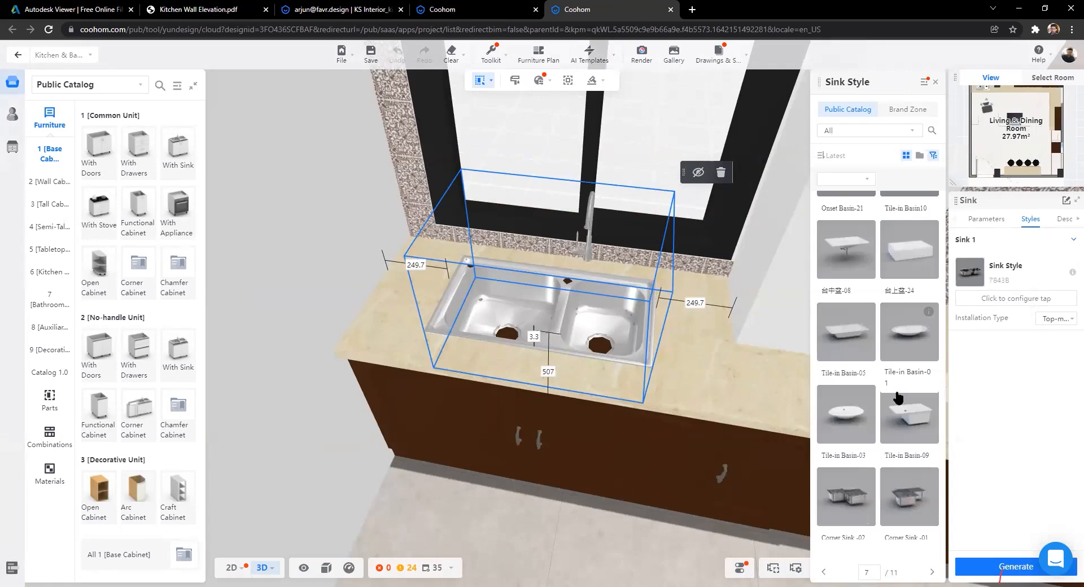
pyautogui.scroll(-4, 898, 396)
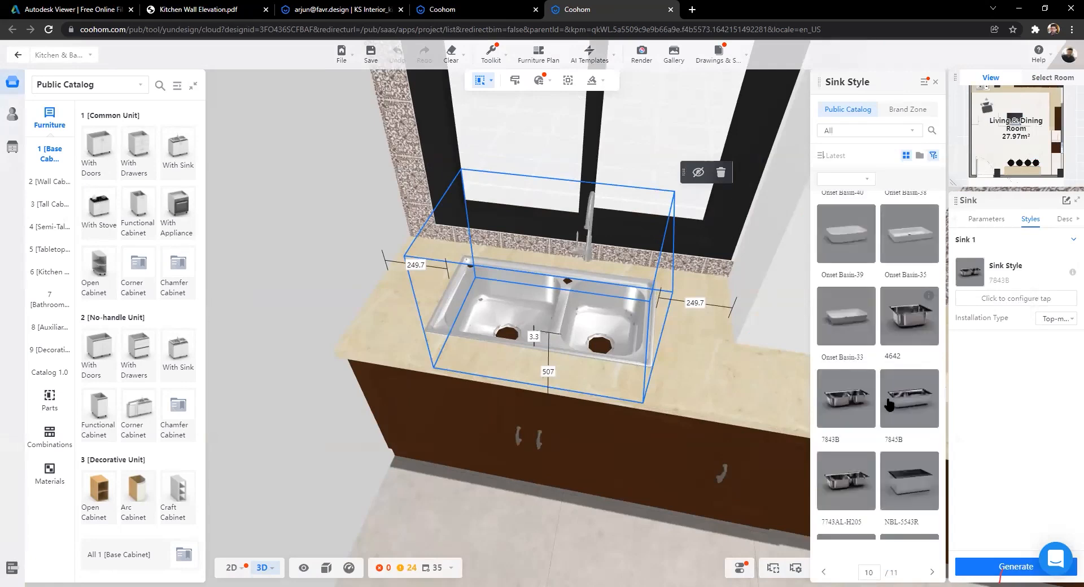
pyautogui.scroll(-10, 891, 407)
pyautogui.scroll(10, 887, 420)
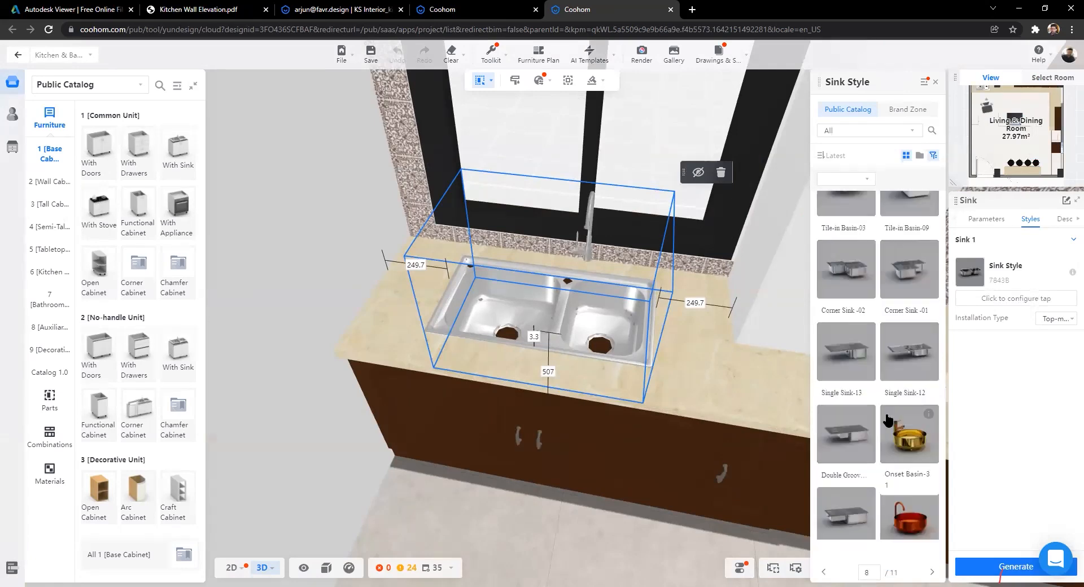
pyautogui.scroll(3, 887, 421)
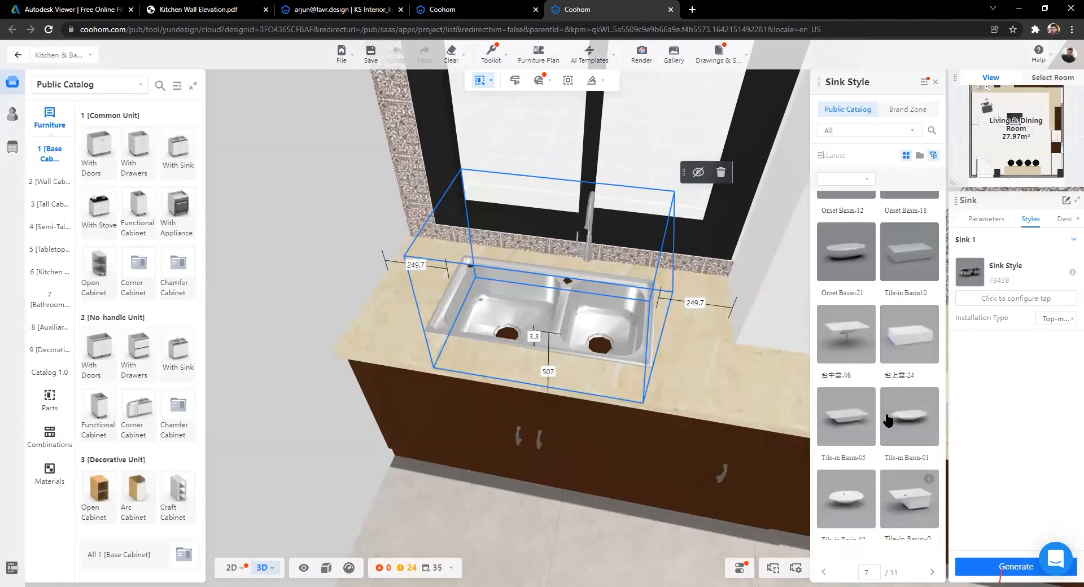
pyautogui.scroll(5, 888, 421)
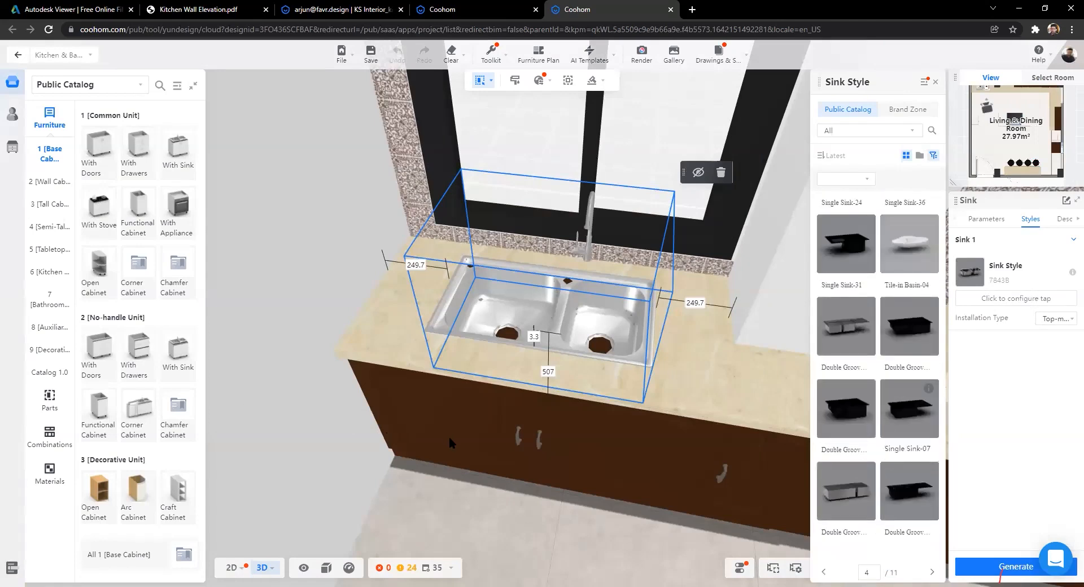
pyautogui.scroll(-8, 452, 438)
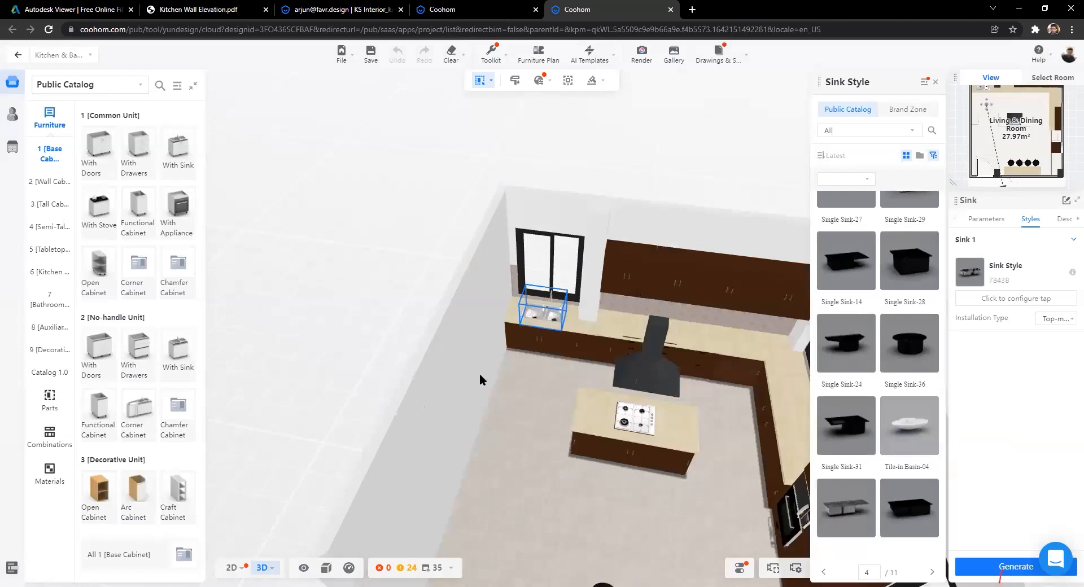
# Step: Deselect the sink and toggle between eye-level (3) and overhead (2) camera views
pyautogui.scroll(-3, 480, 373)
pyautogui.click(336, 397)
pyautogui.scroll(6, 404, 369)
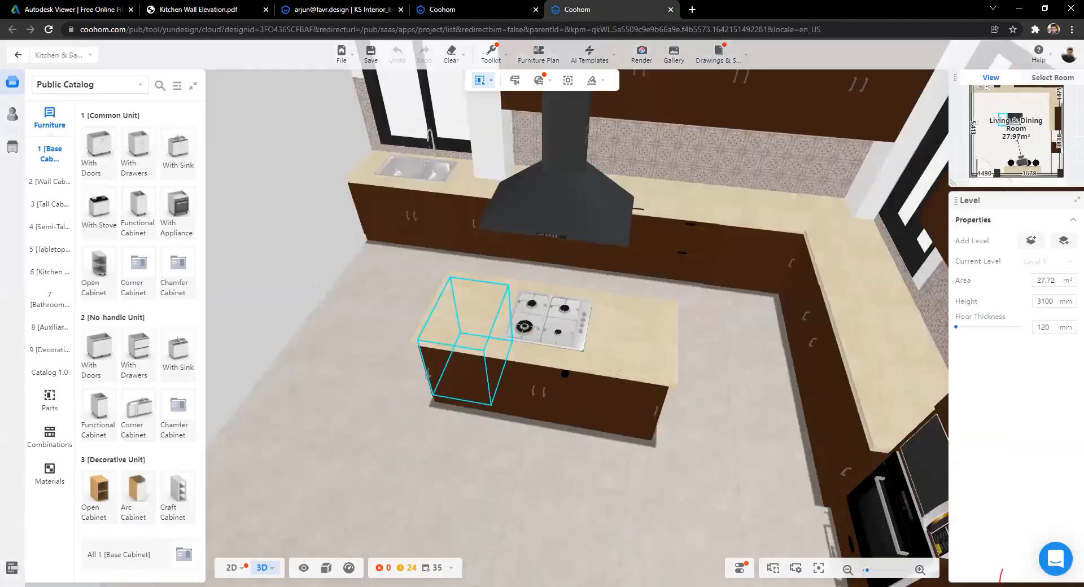
pyautogui.press('3')
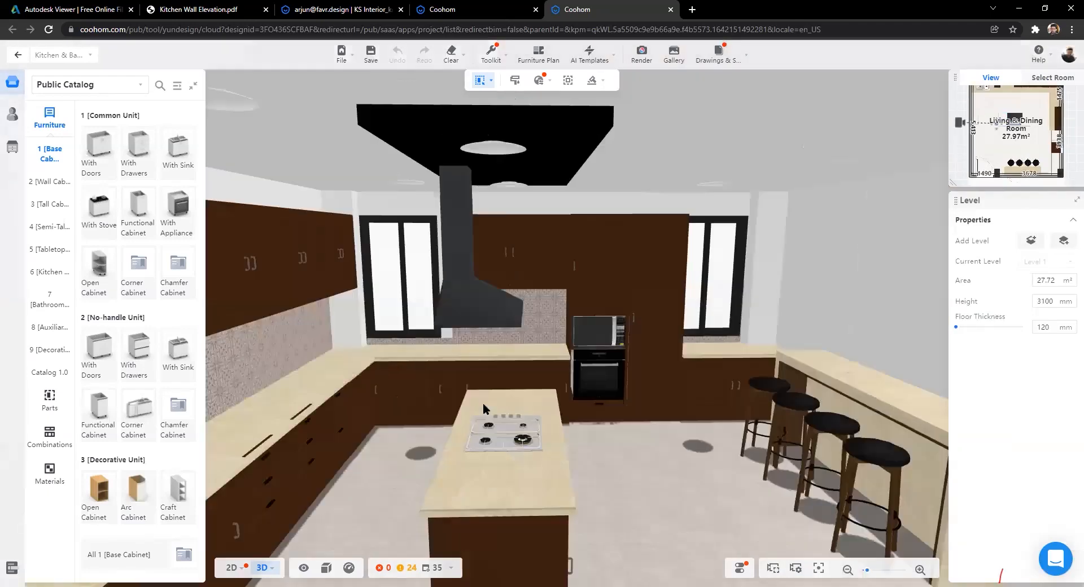
pyautogui.press('2')
pyautogui.scroll(2, 384, 389)
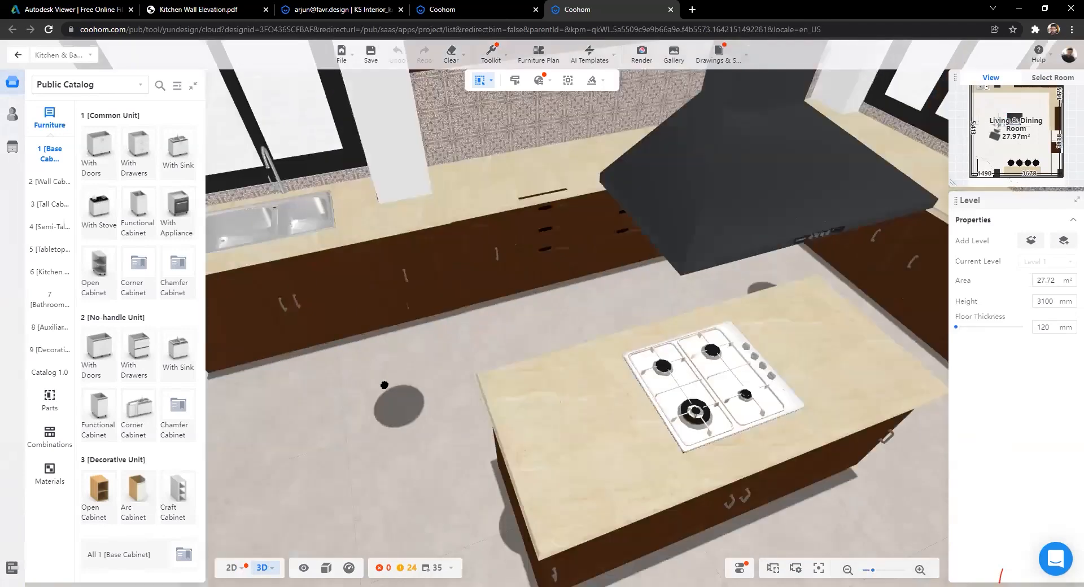
pyautogui.press('3')
pyautogui.moveTo(466, 388); pyautogui.dragTo(352, 398)
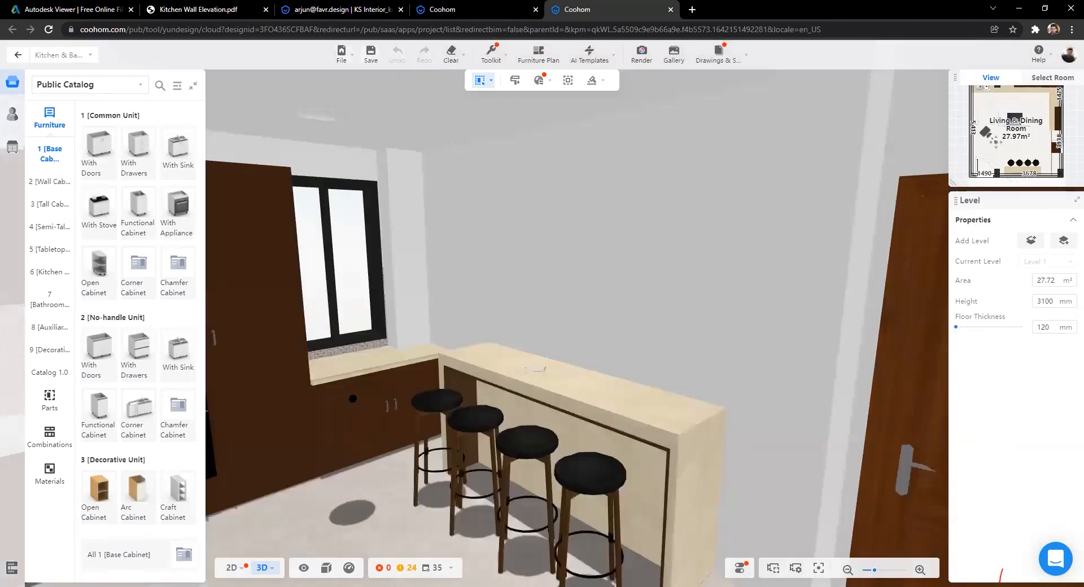
pyautogui.press('3')
pyautogui.press('2')
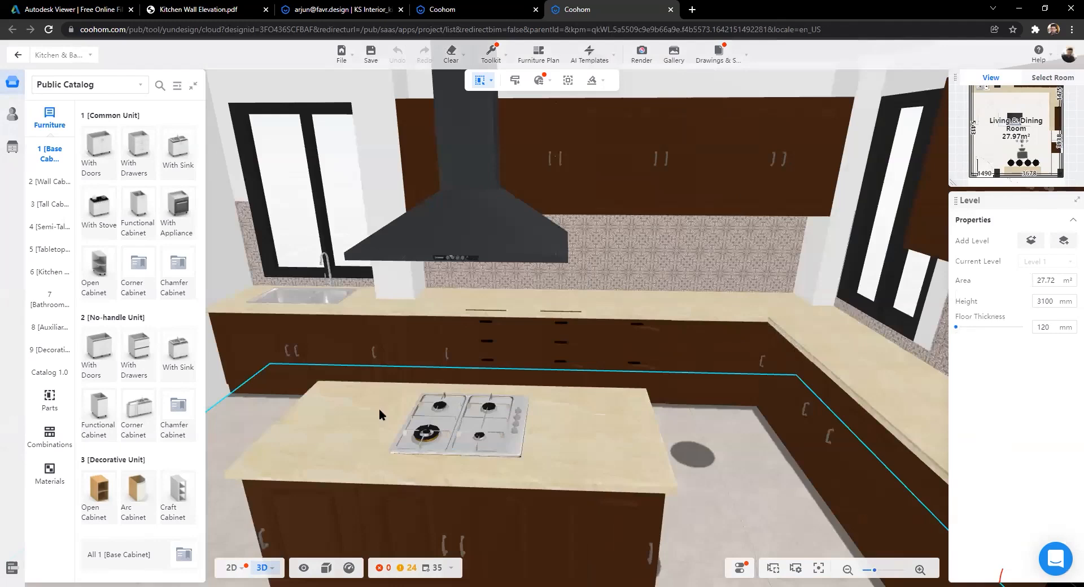
pyautogui.press('3')
pyautogui.press('2')
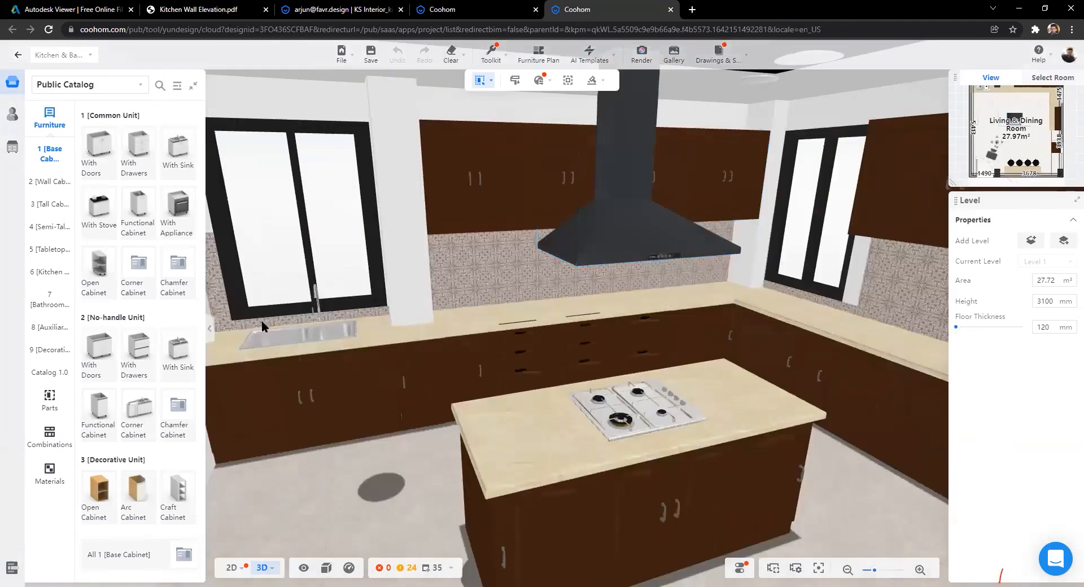
# Step: Leave kitchen customization, restore the Advanced Tools panel and orbit an aerial room overview
pyautogui.click(210, 327)
pyautogui.click(4, 328)
pyautogui.press('3')
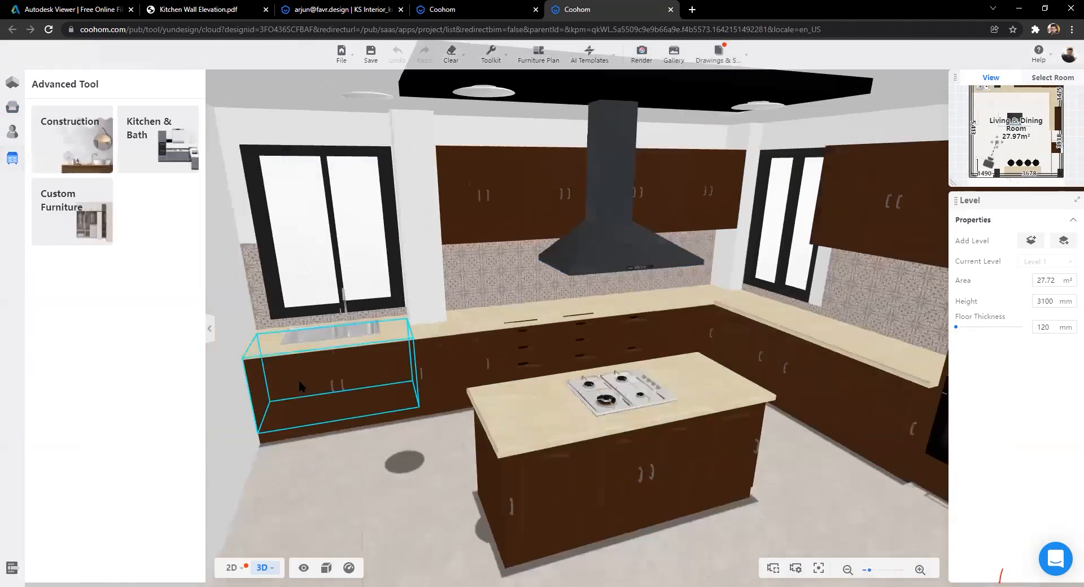
pyautogui.press('3')
pyautogui.moveTo(740, 481); pyautogui.dragTo(293, 494)
pyautogui.scroll(5, 392, 387)
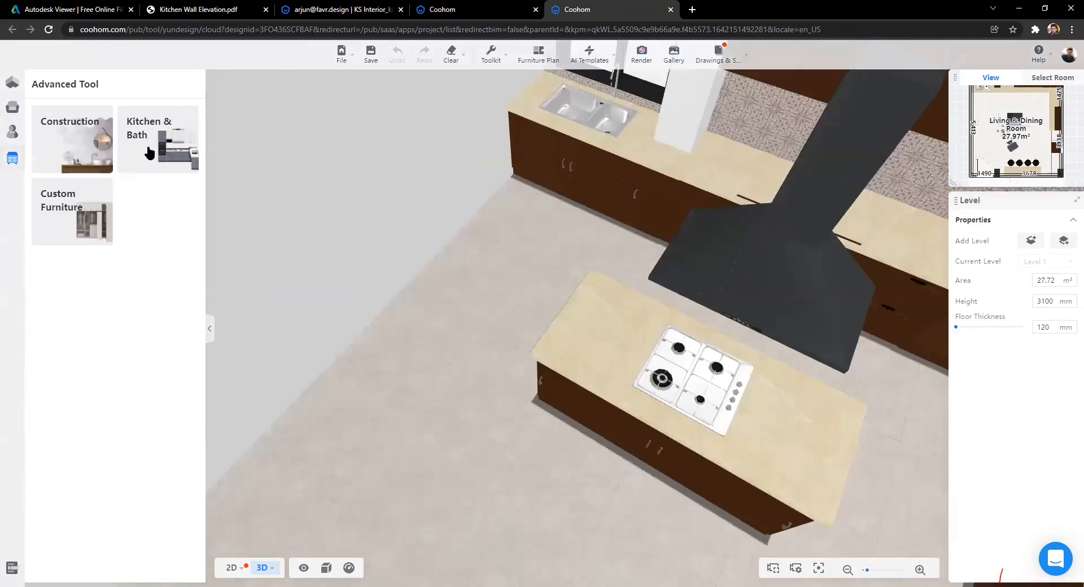
# Step: Show the kitchen as a 2D floor plan in Kitchen & Bath, then return to Advanced Tools
pyautogui.click(170, 150)
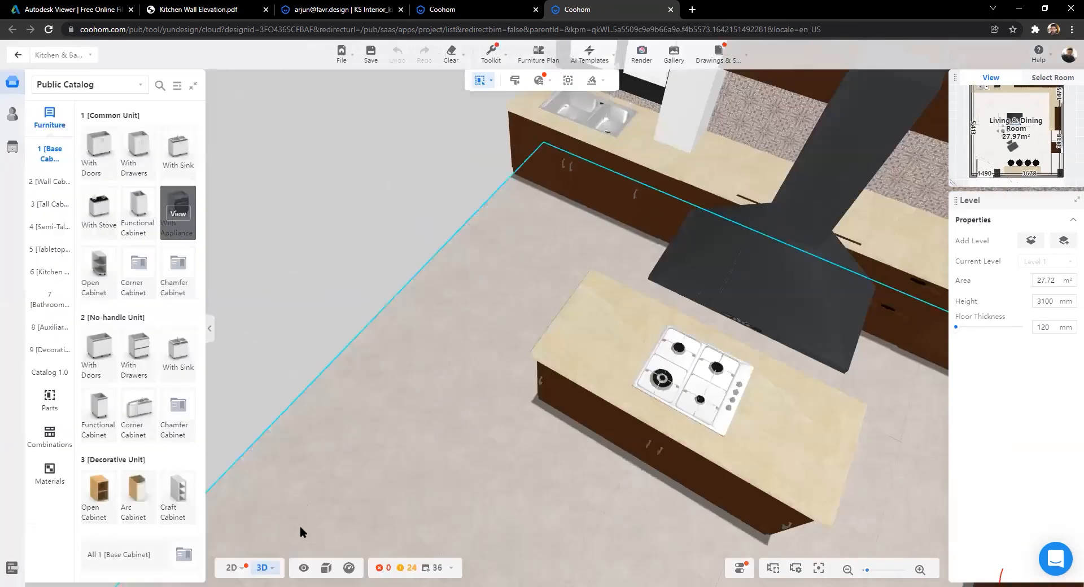
pyautogui.click(232, 568)
pyautogui.scroll(5, 341, 392)
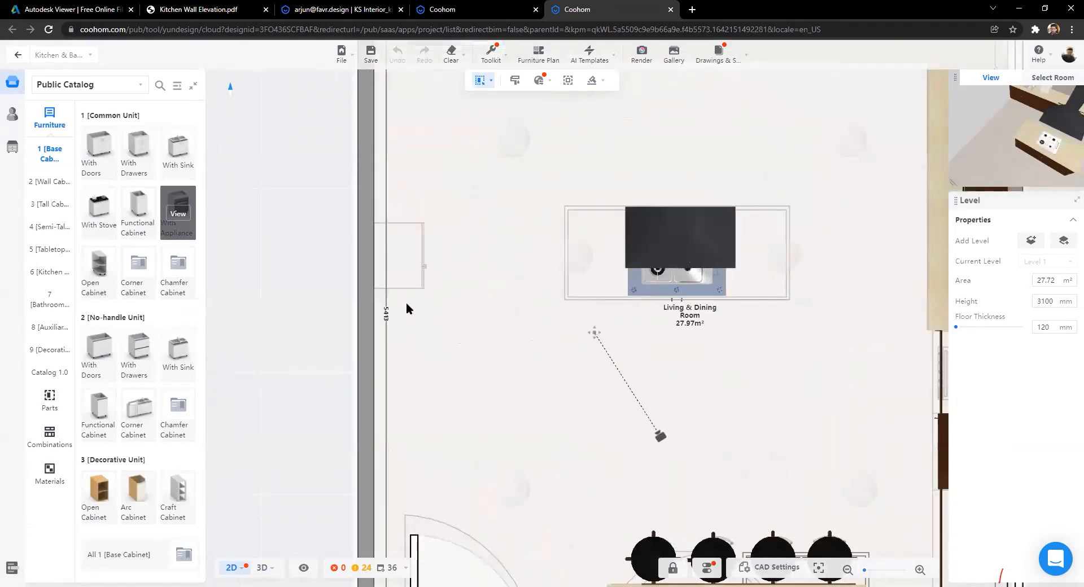
pyautogui.click(18, 55)
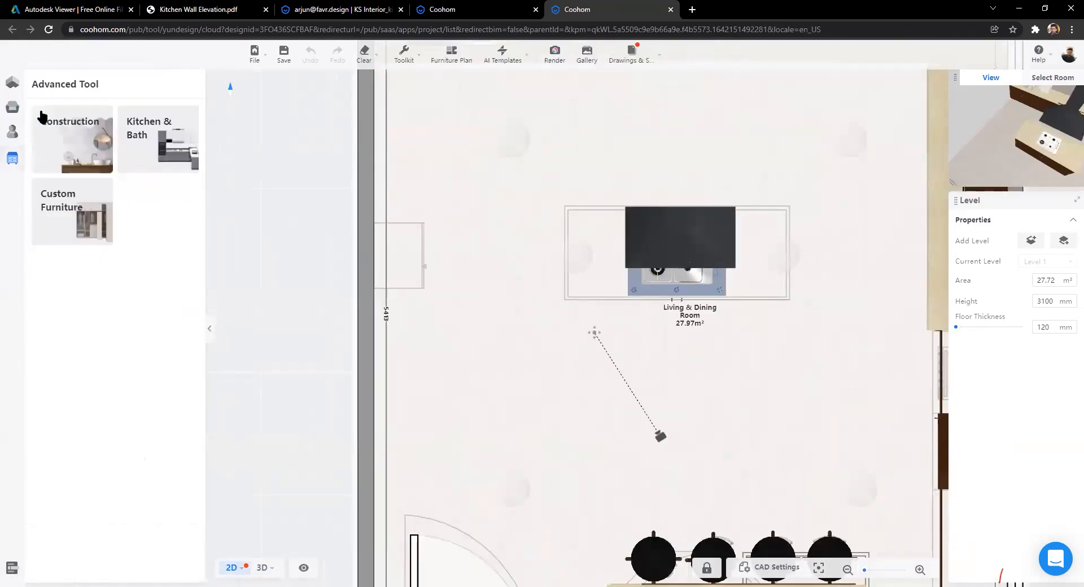
# Step: Place the first refrigerator model from the public library against the left wall
pyautogui.click(17, 107)
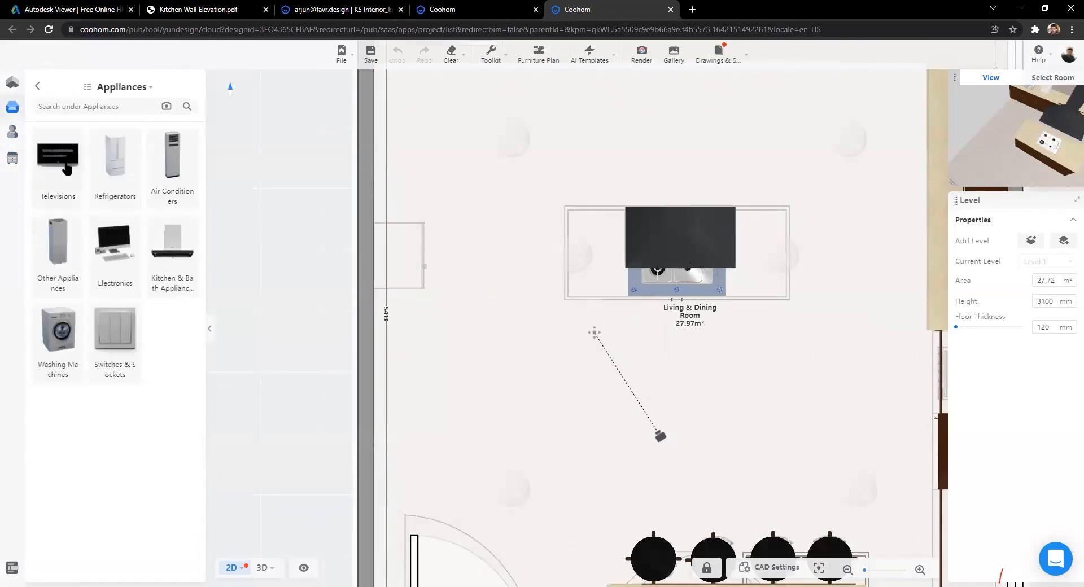
pyautogui.click(112, 169)
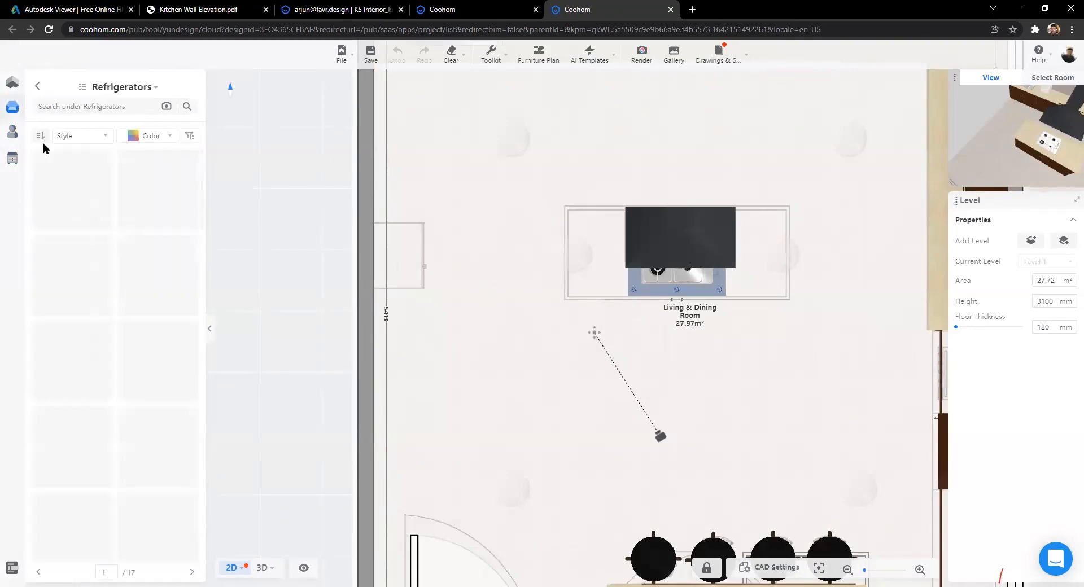
pyautogui.click(81, 198)
pyautogui.click(418, 267)
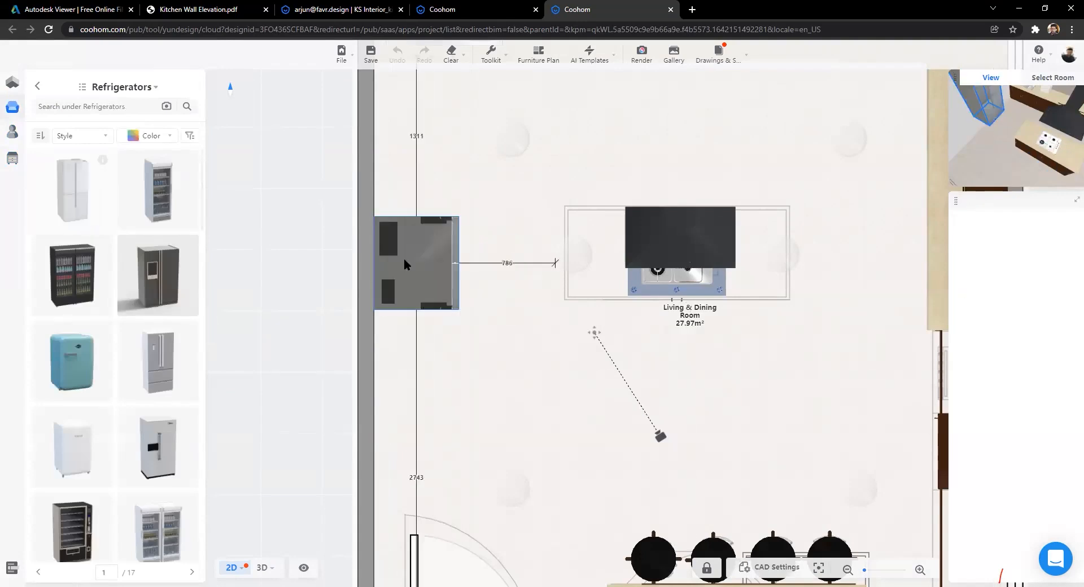
pyautogui.scroll(-3, 491, 339)
pyautogui.moveTo(493, 424); pyautogui.dragTo(421, 367)
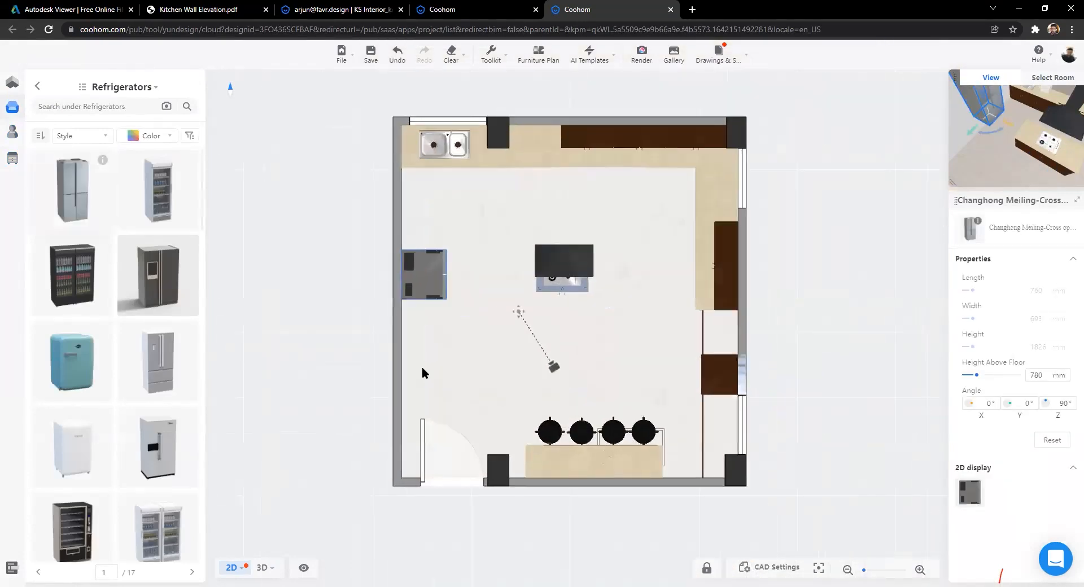
pyautogui.scroll(3, 426, 367)
# Step: In 3D, lower the refrigerator to Height Above Floor 0 and orbit around the kitchen
pyautogui.click(266, 568)
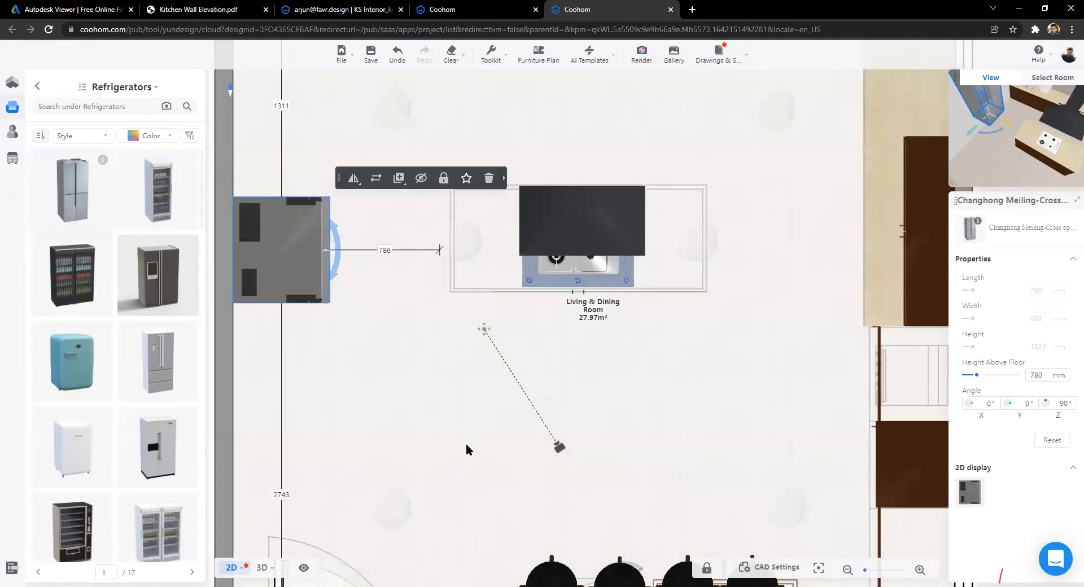
pyautogui.scroll(2, 445, 435)
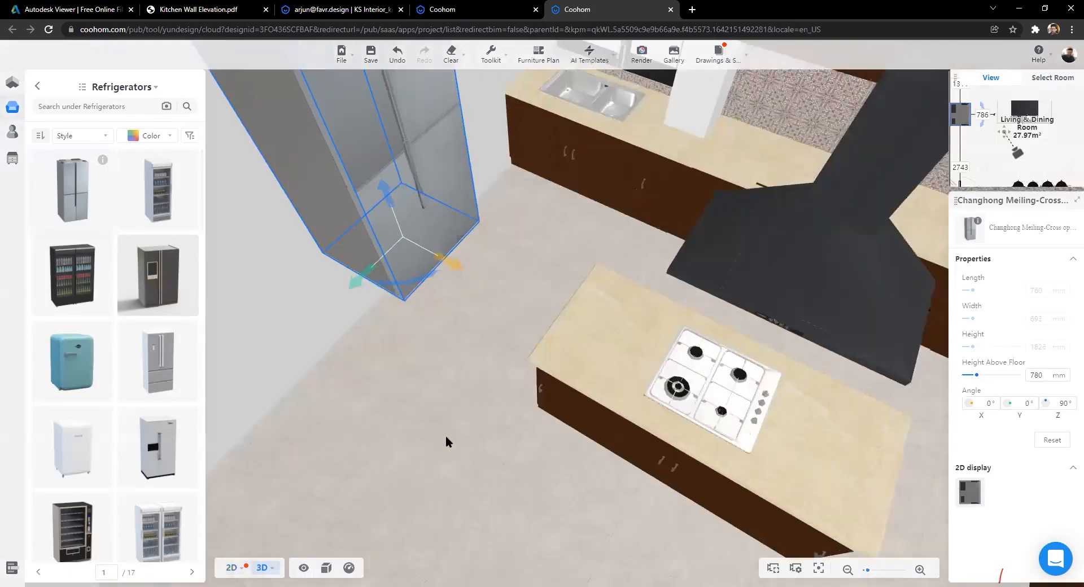
pyautogui.scroll(3, 364, 423)
pyautogui.moveTo(357, 456); pyautogui.dragTo(636, 438)
pyautogui.moveTo(564, 406); pyautogui.dragTo(376, 401)
pyautogui.scroll(-3, 376, 402)
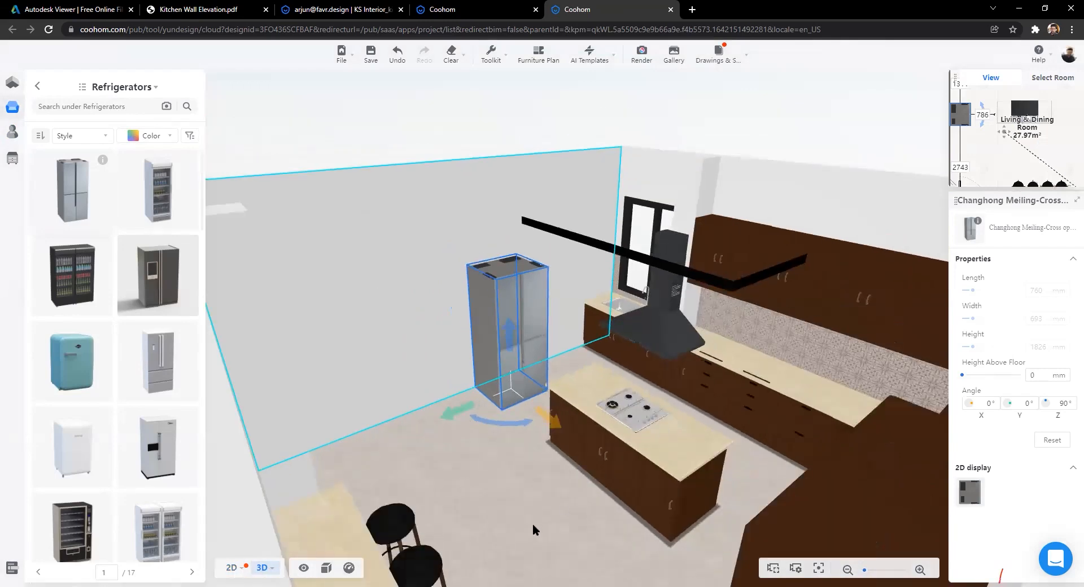
pyautogui.doubleClick(532, 525)
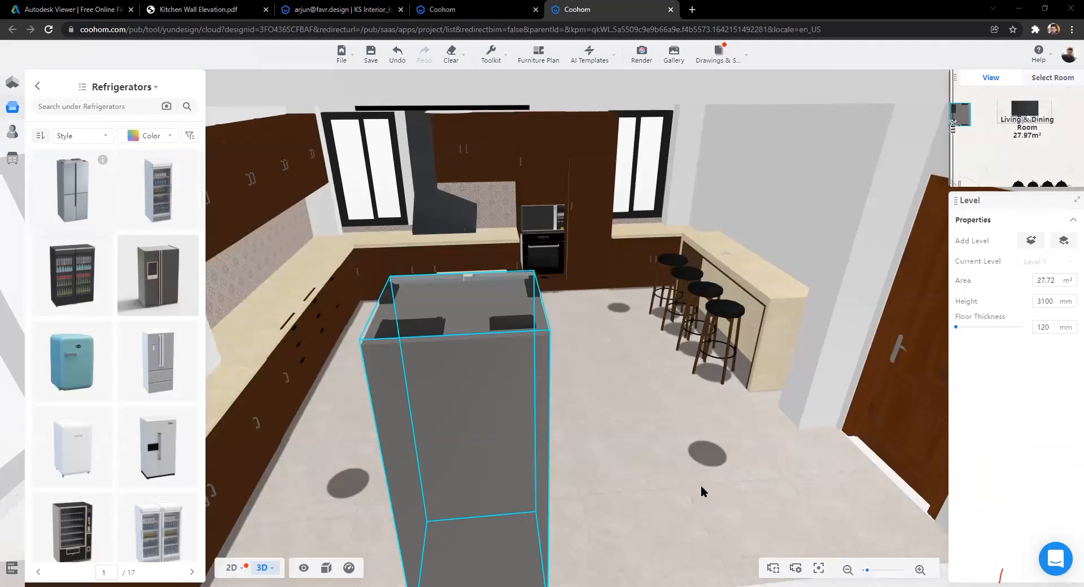
pyautogui.moveTo(700, 486); pyautogui.dragTo(513, 402)
pyautogui.moveTo(637, 182); pyautogui.dragTo(997, 331)
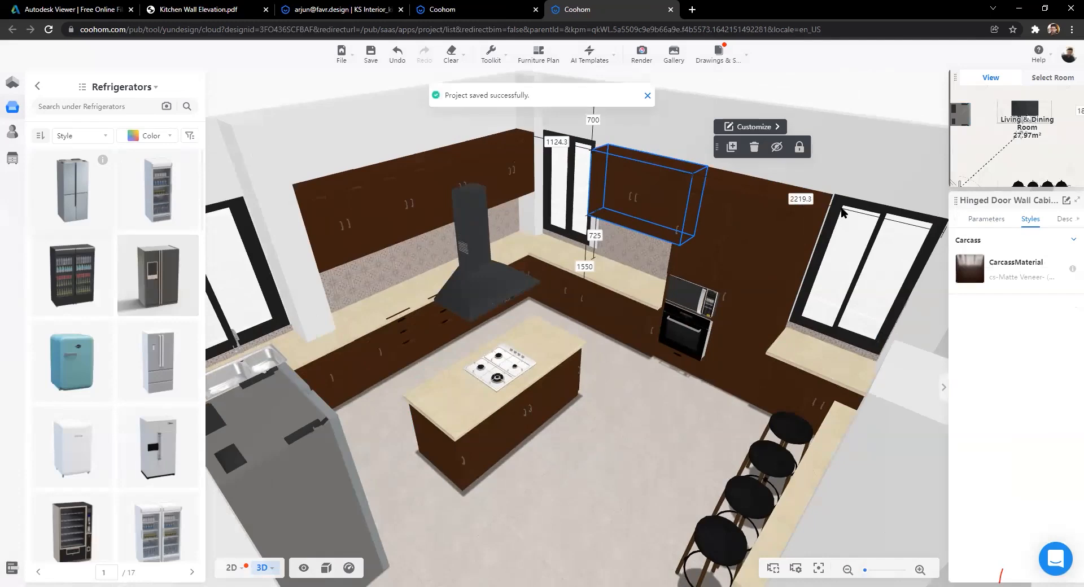
pyautogui.press('Escape')
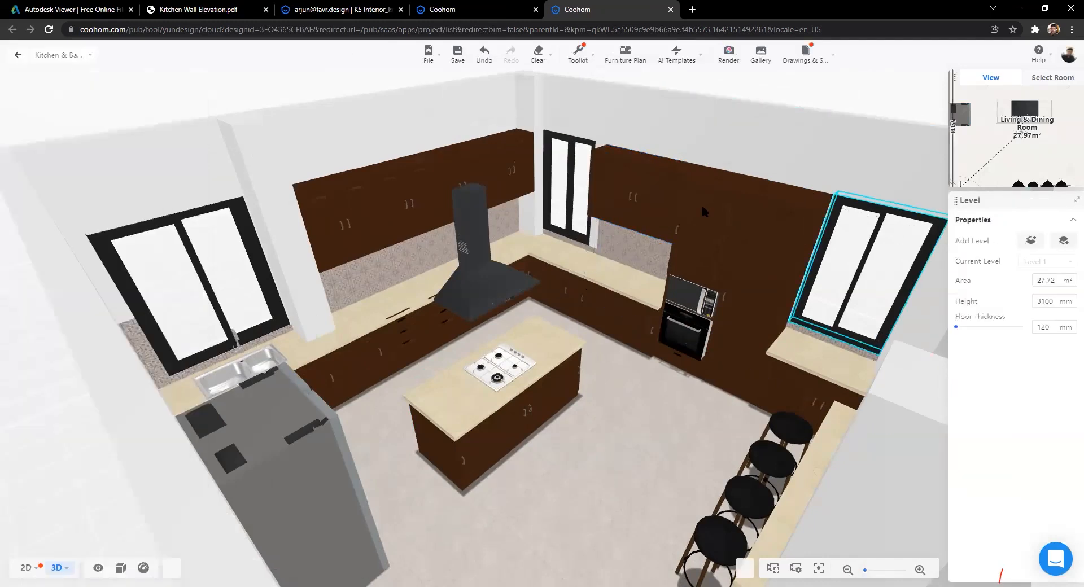
pyautogui.click(655, 192)
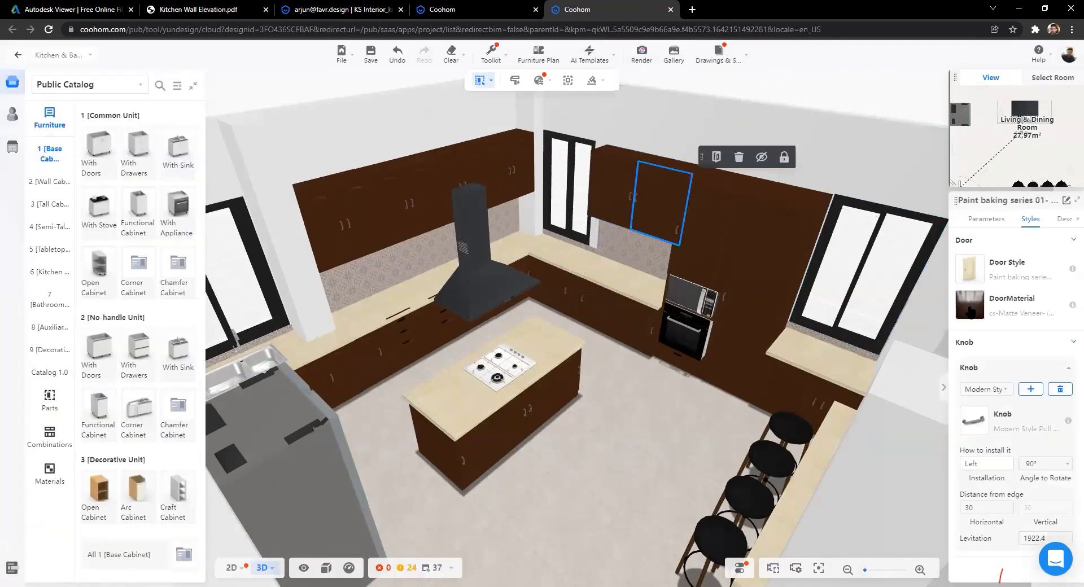
pyautogui.click(969, 304)
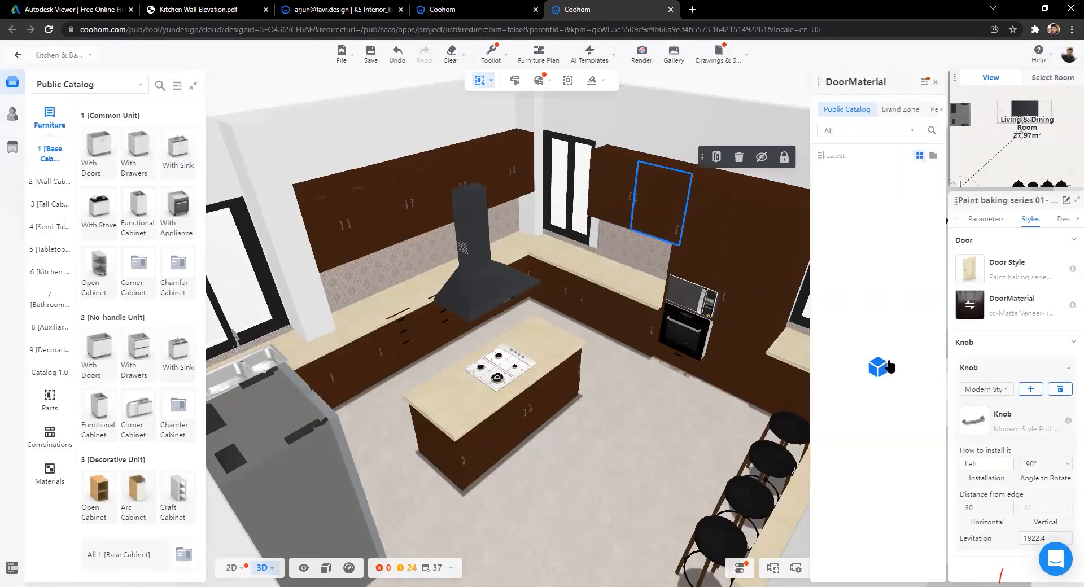
pyautogui.scroll(-10, 877, 367)
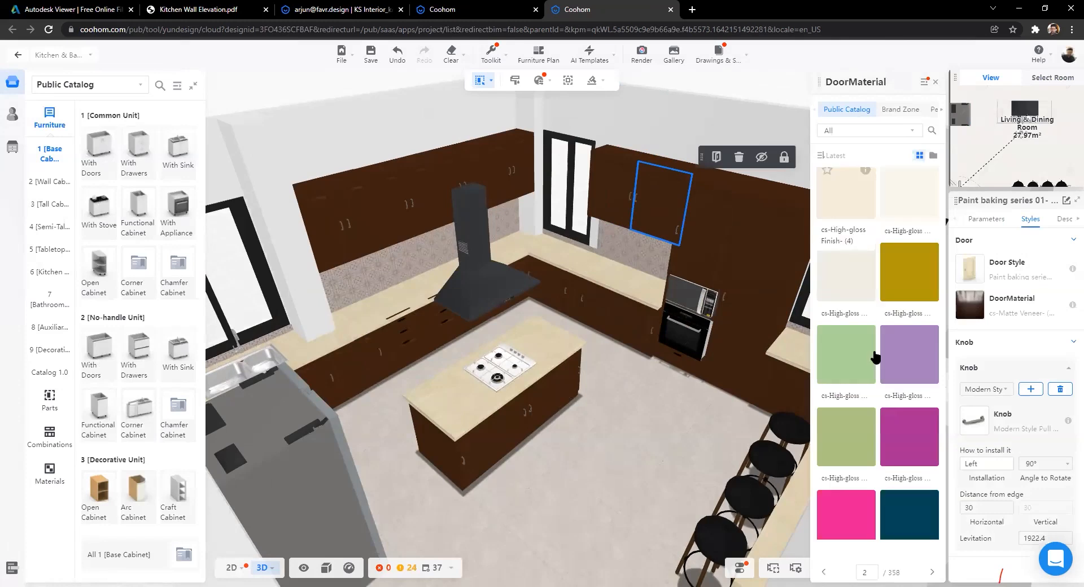
pyautogui.scroll(-15, 868, 356)
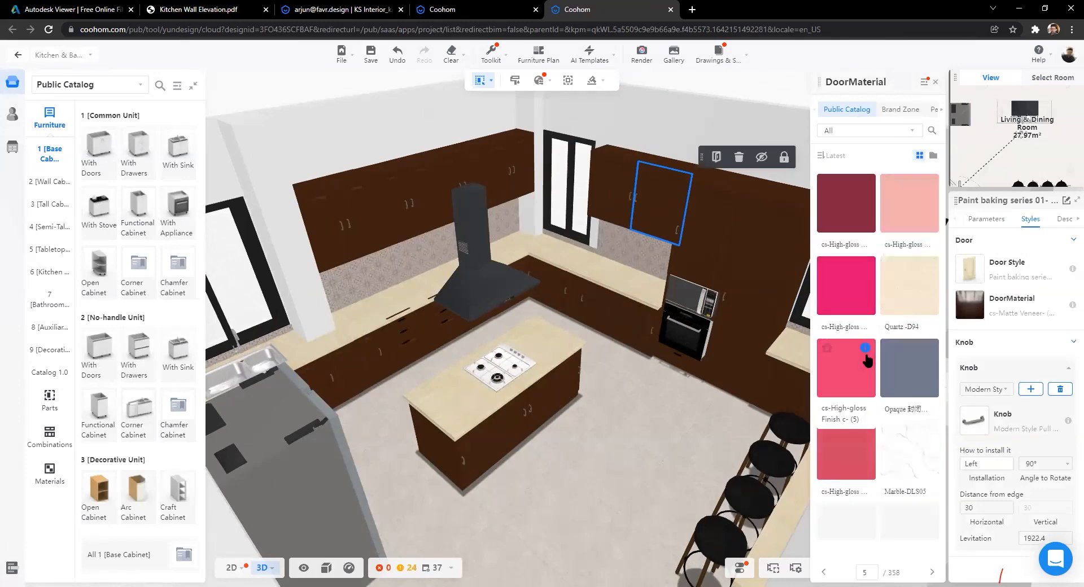
pyautogui.moveTo(864, 110); pyautogui.dragTo(919, 116)
pyautogui.click(932, 110)
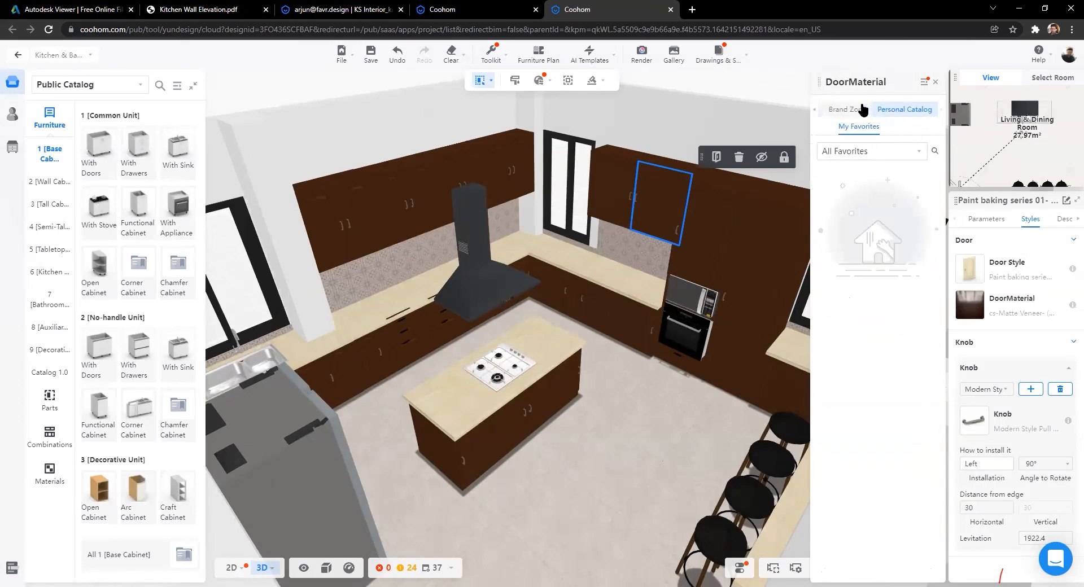
pyautogui.click(16, 56)
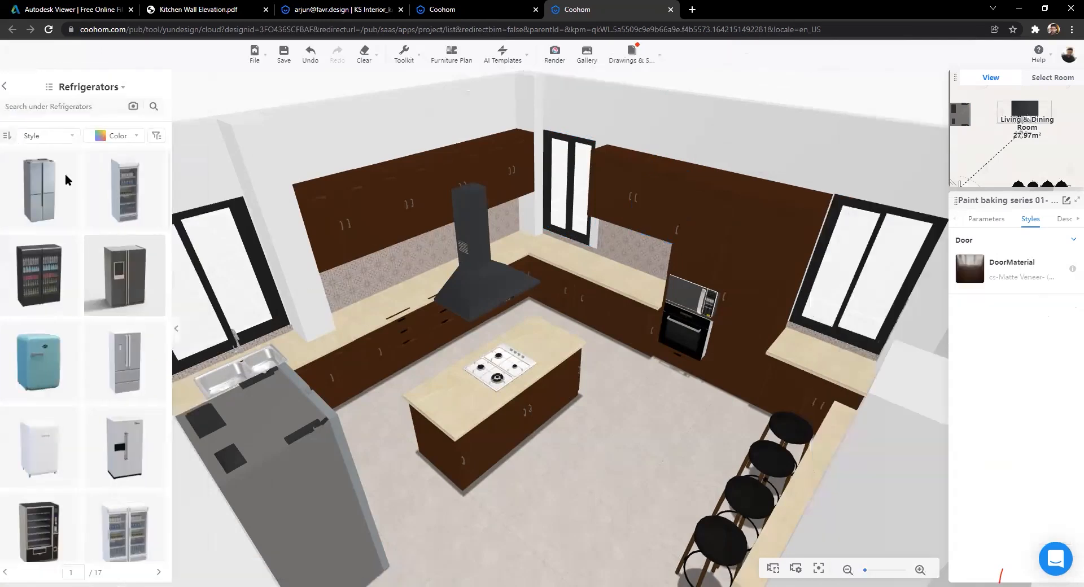
# Step: List the uploaded items, then review the Personal Library's uploaded textures and models in a new tab
pyautogui.click(12, 134)
pyautogui.click(105, 84)
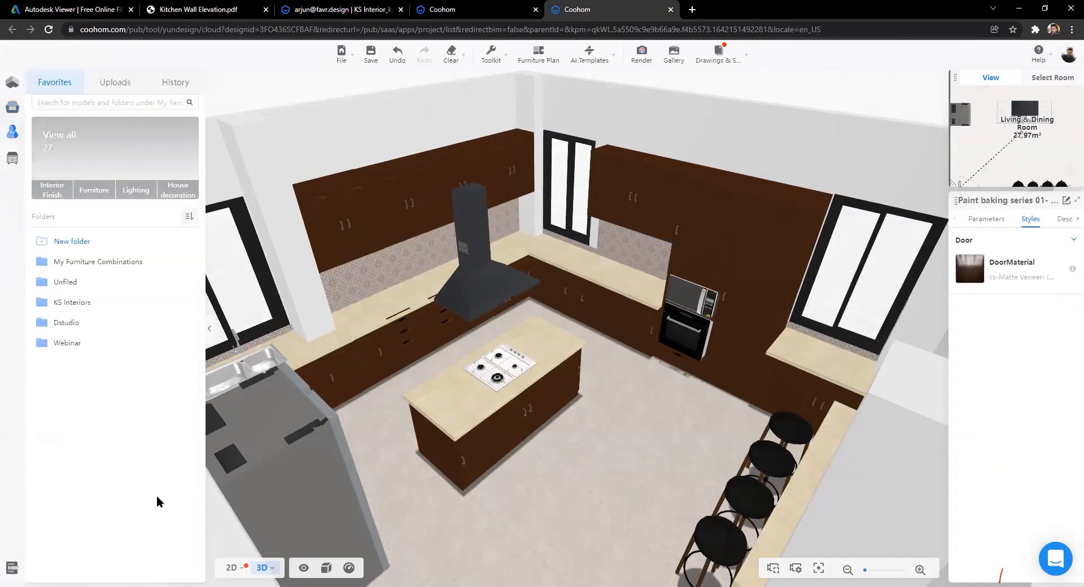
pyautogui.moveTo(80, 565)
pyautogui.click(76, 547)
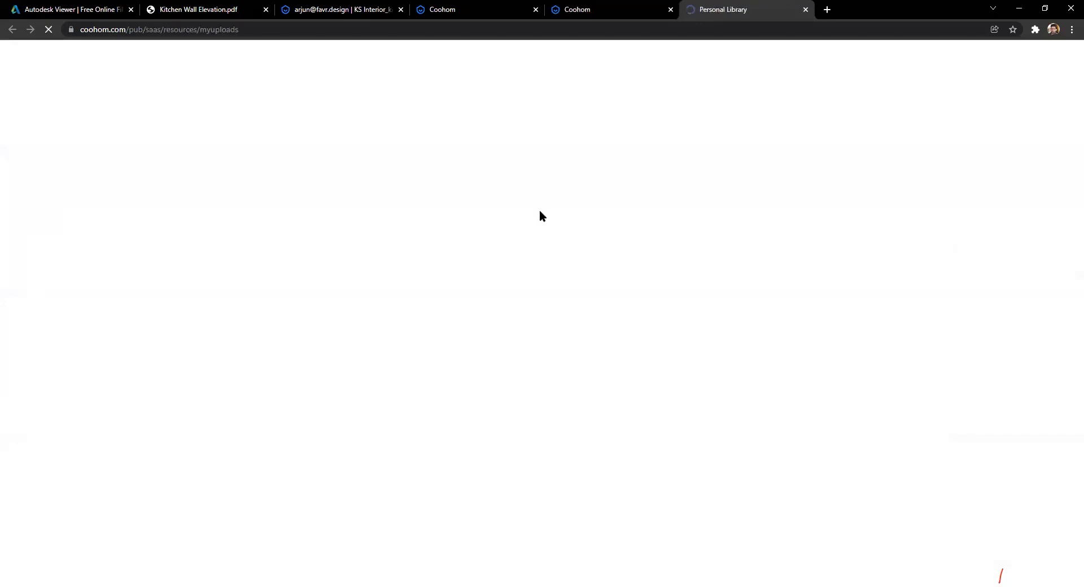
pyautogui.click(226, 119)
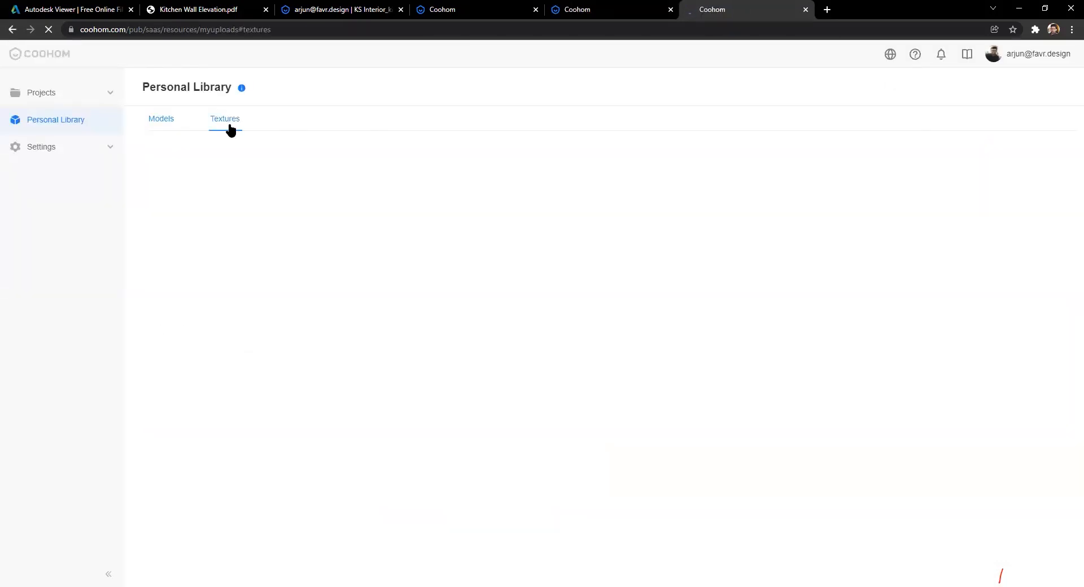
pyautogui.click(170, 121)
pyautogui.click(225, 120)
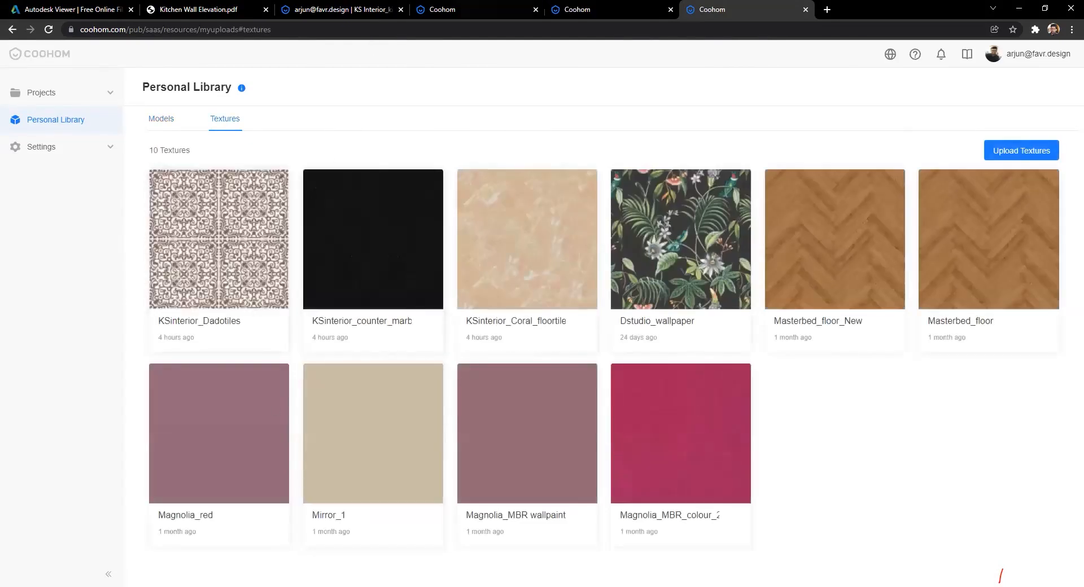
pyautogui.click(607, 9)
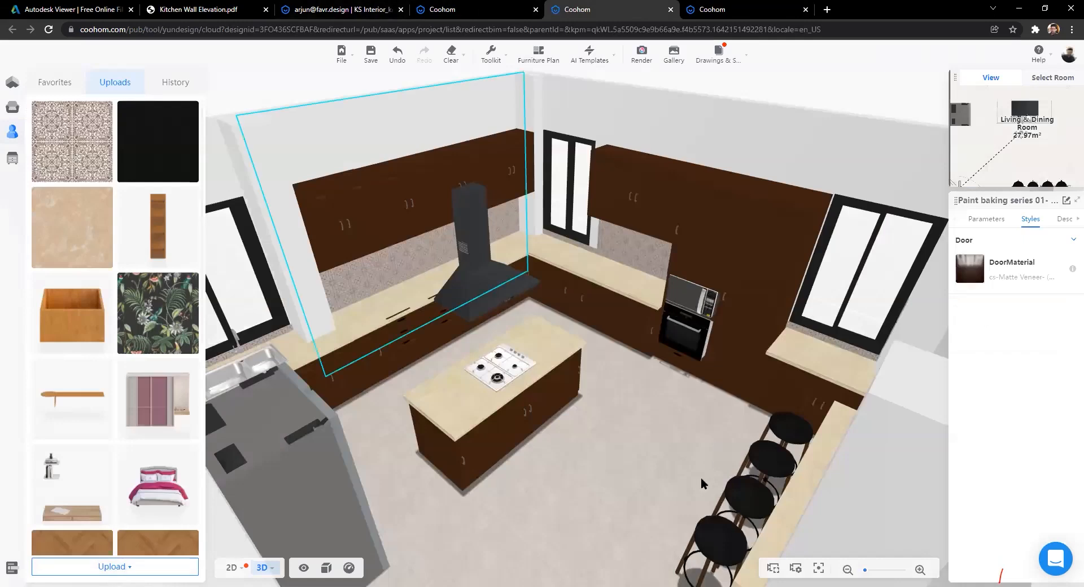
# Step: Orbit to an eye-level kitchen view and check the textures page and panorama viewer tabs
pyautogui.scroll(3, 625, 447)
pyautogui.scroll(4, 534, 412)
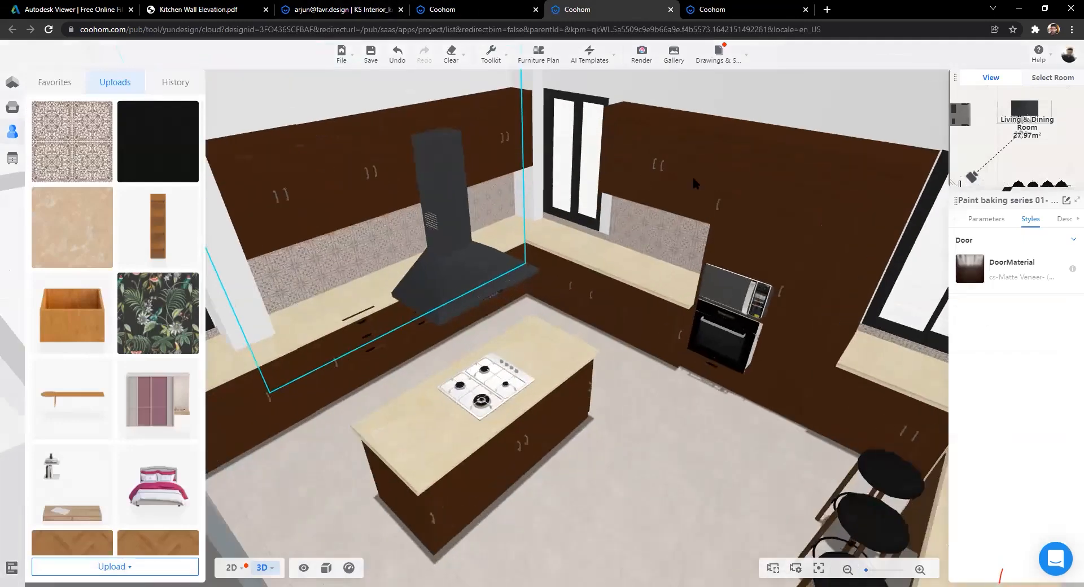
pyautogui.moveTo(455, 289); pyautogui.dragTo(171, 197)
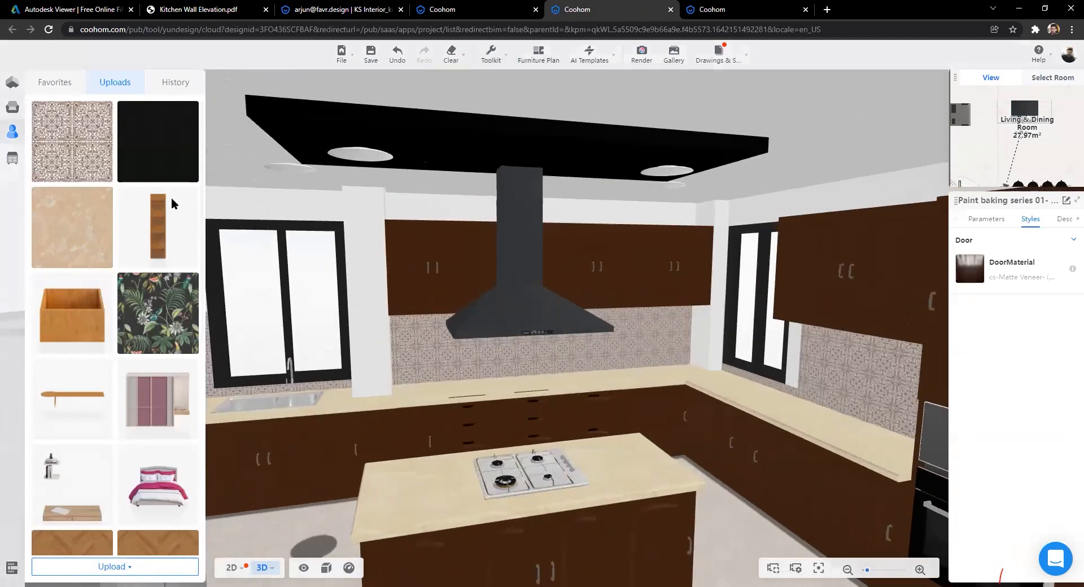
pyautogui.hotkey('ctrl', 'Tab')
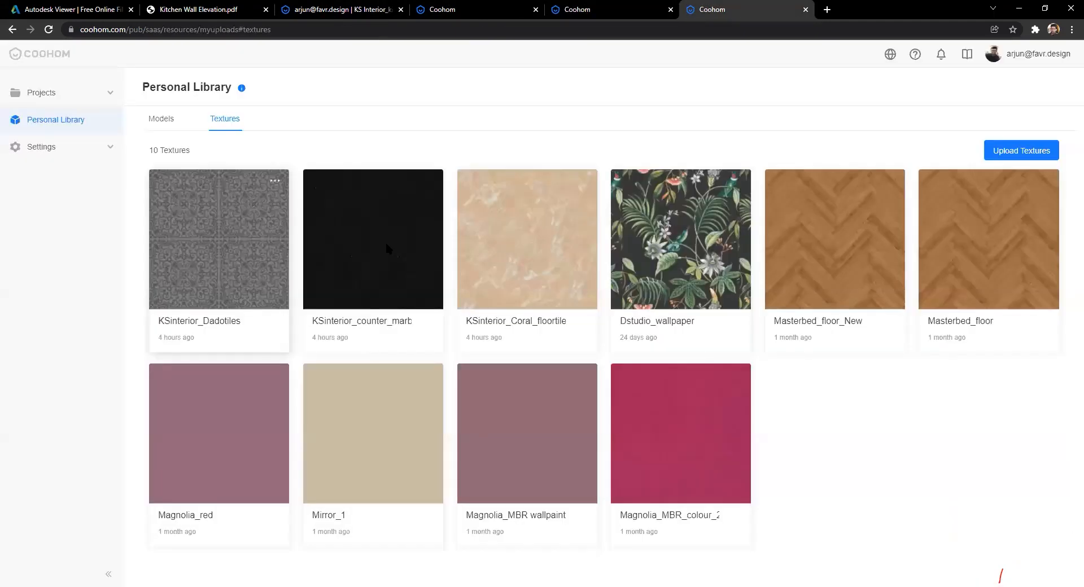
pyautogui.hotkey('ctrl', '3')
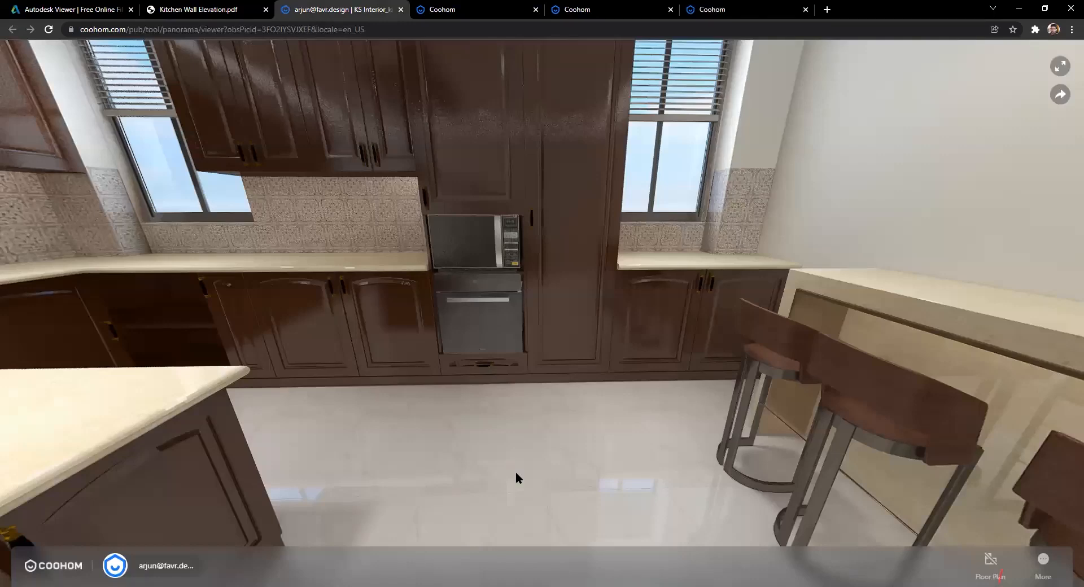
pyautogui.hotkey('alt', 'Tab')
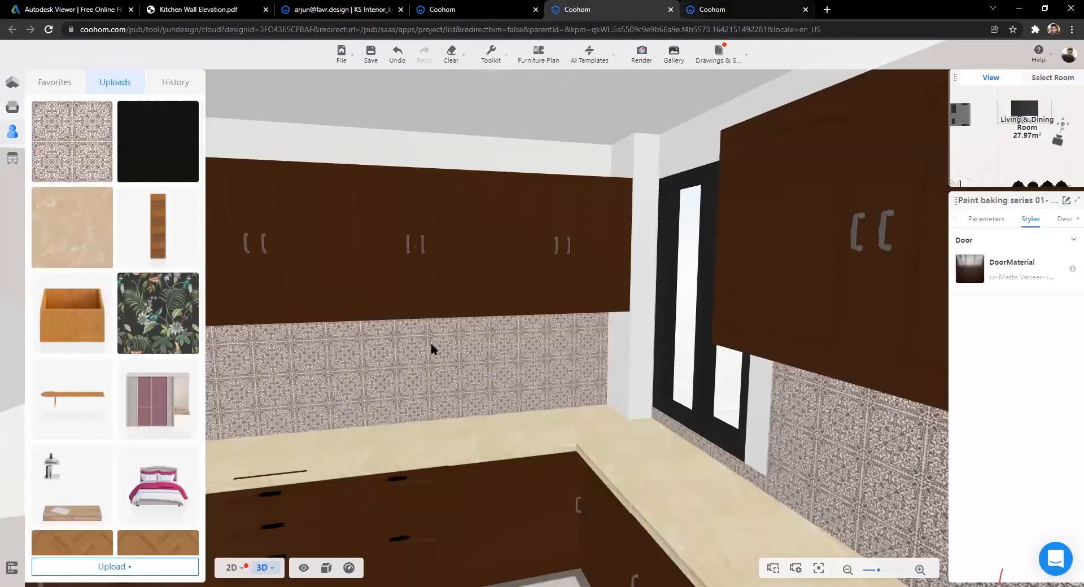
# Step: Zoom out and tilt the 3D view to a near top-down view of the room
pyautogui.scroll(-2, 432, 344)
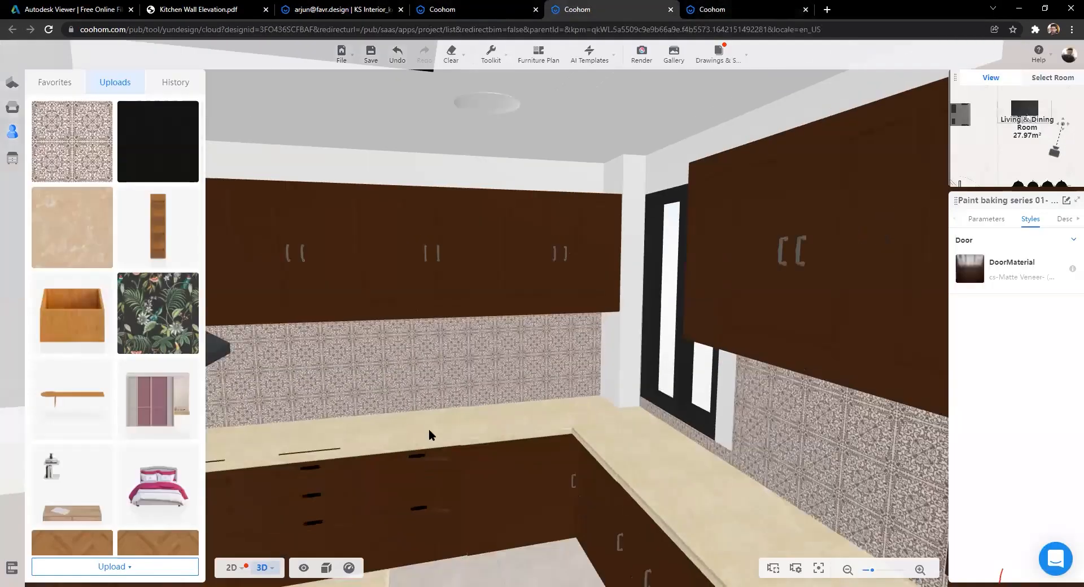
pyautogui.scroll(-3, 431, 435)
pyautogui.scroll(-5, 364, 471)
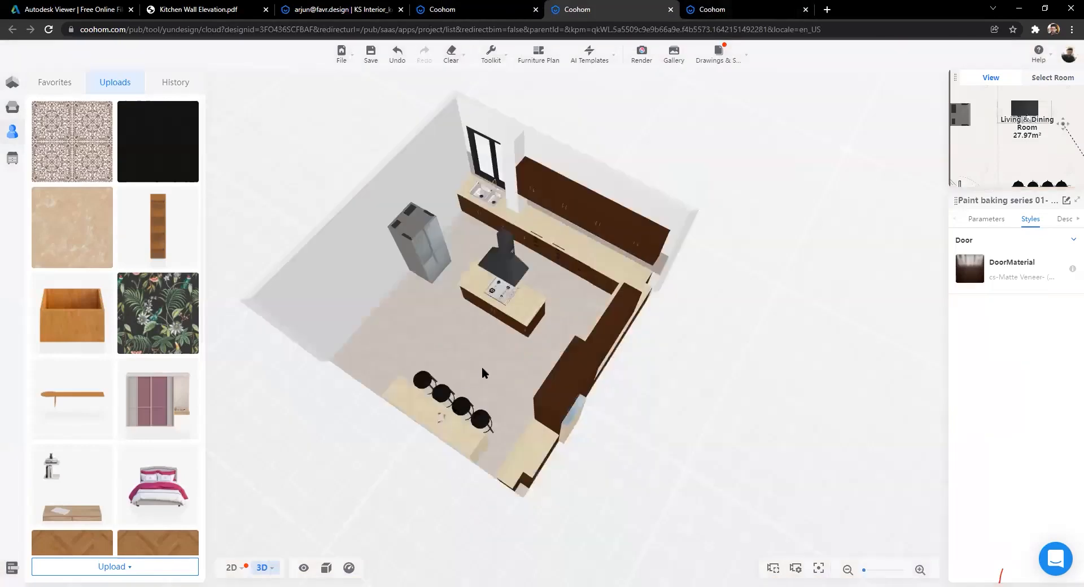
pyautogui.moveTo(481, 374); pyautogui.dragTo(447, 352)
pyautogui.scroll(5, 619, 382)
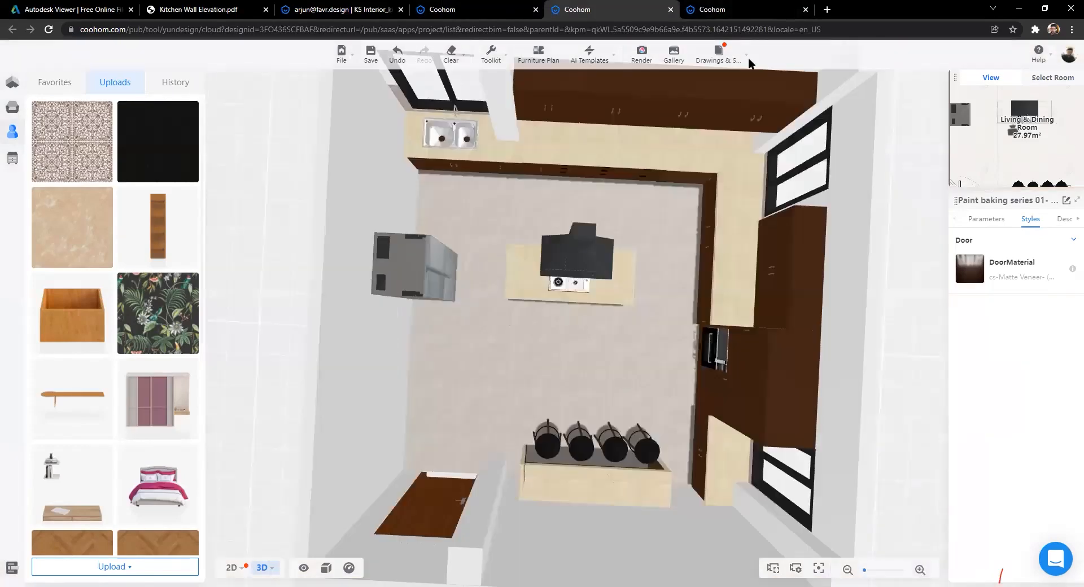
pyautogui.moveTo(726, 116)
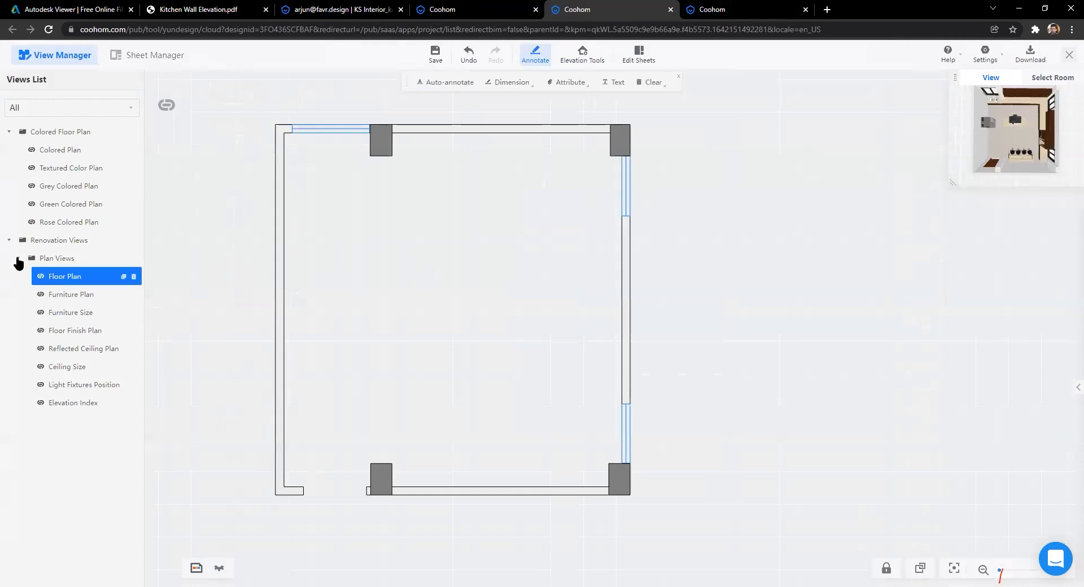
# Step: Open the Floor Plan drawing, then switch to the Furniture Plan and zoom around it
pyautogui.click(39, 277)
pyautogui.click(17, 258)
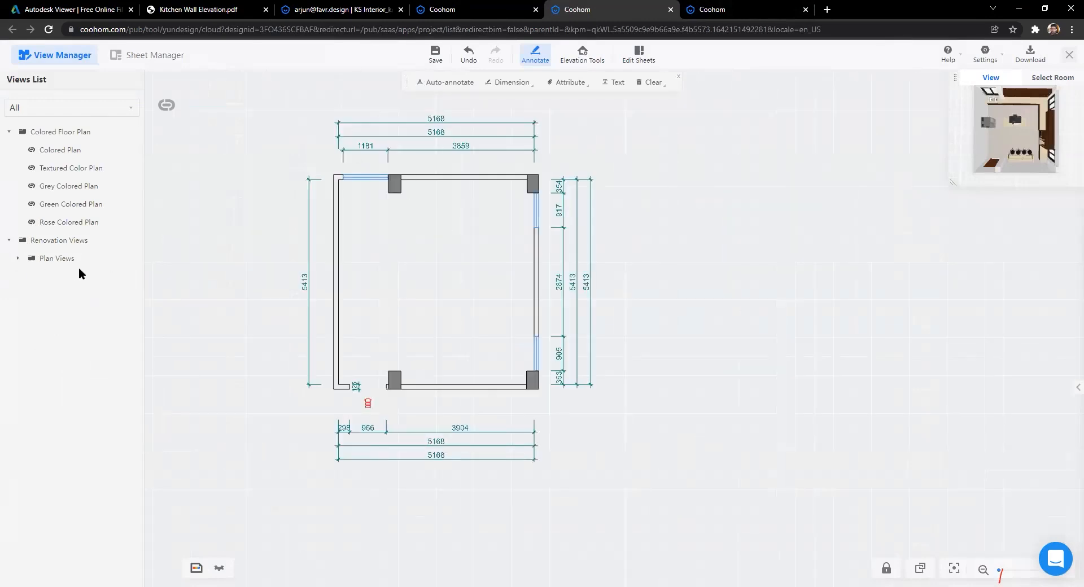
pyautogui.click(17, 258)
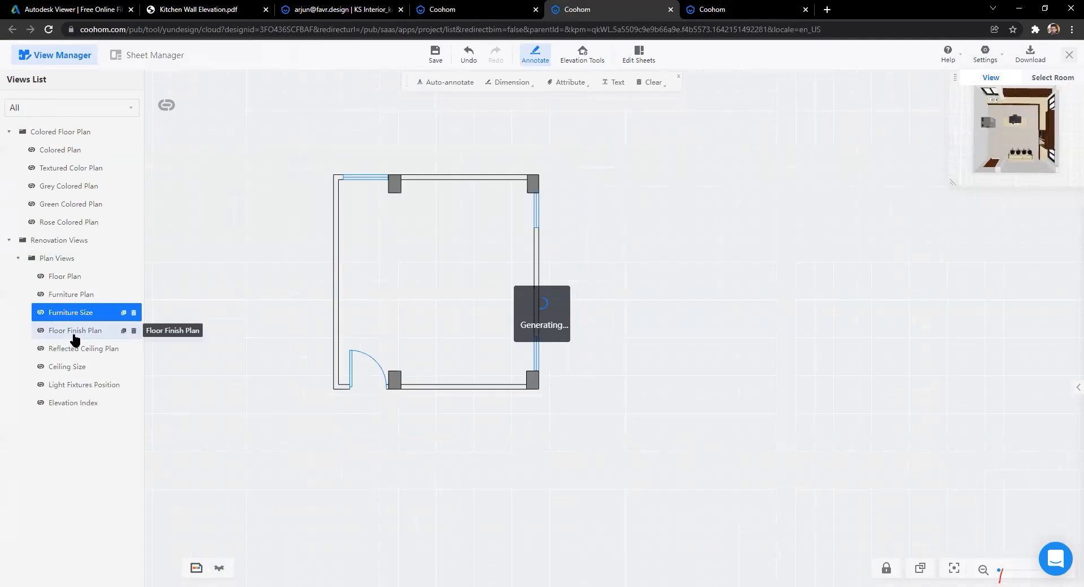
pyautogui.click(72, 296)
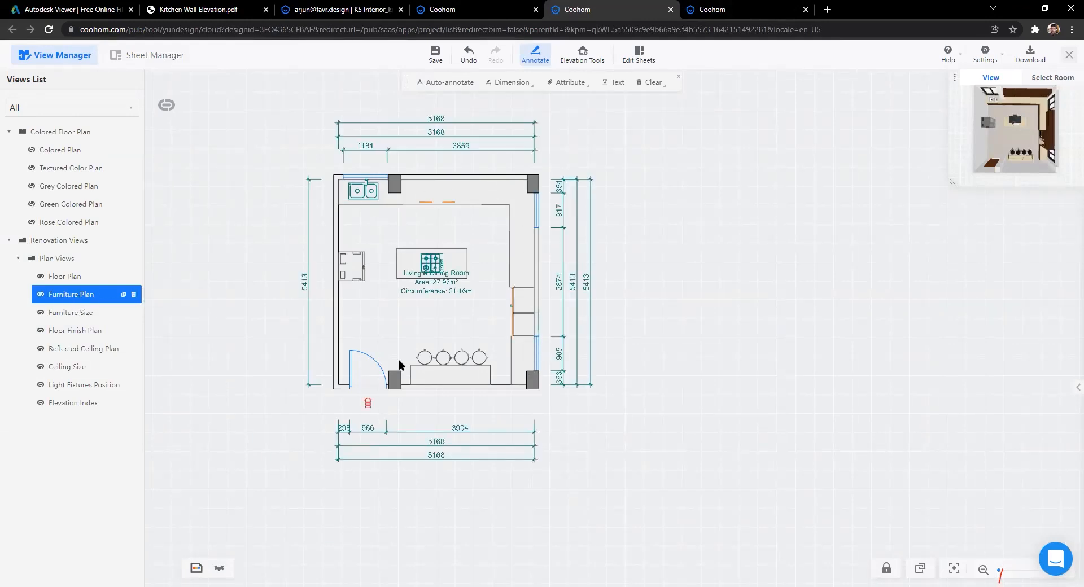
pyautogui.scroll(3, 523, 345)
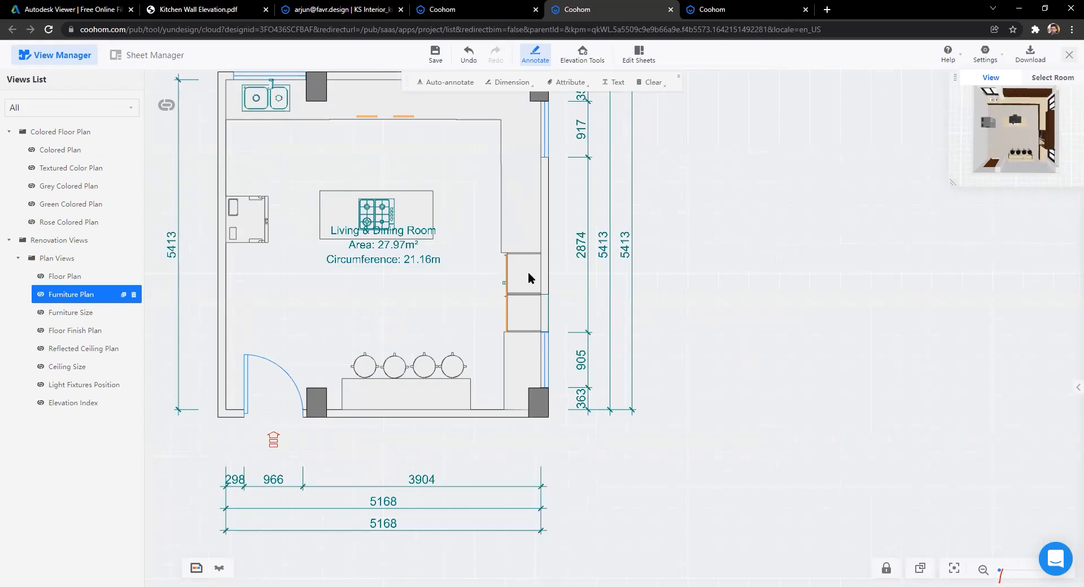
pyautogui.scroll(-1, 528, 276)
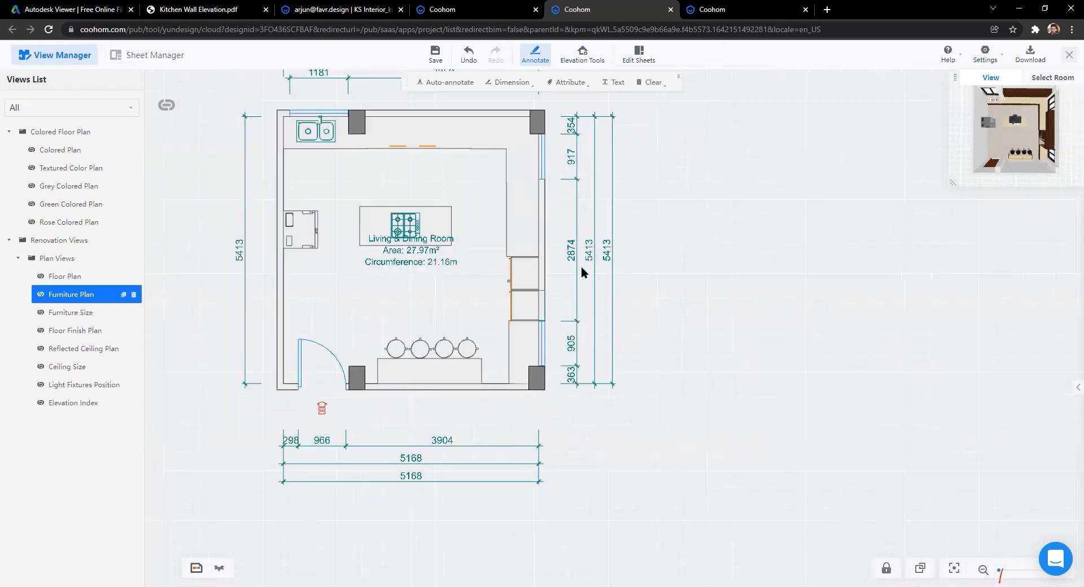
pyautogui.scroll(-2, 700, 241)
pyautogui.scroll(1, 546, 424)
pyautogui.scroll(1, 546, 425)
pyautogui.scroll(-1, 526, 374)
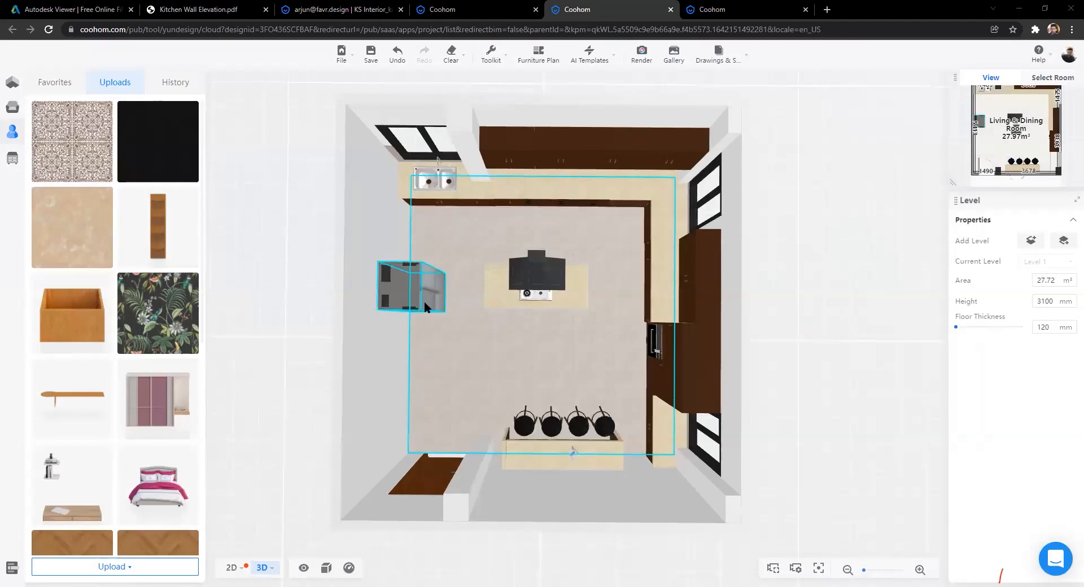
# Step: Switch to perspective 3D, check the uploaded textures in the Personal Library, and orbit around the island
pyautogui.scroll(2, 645, 208)
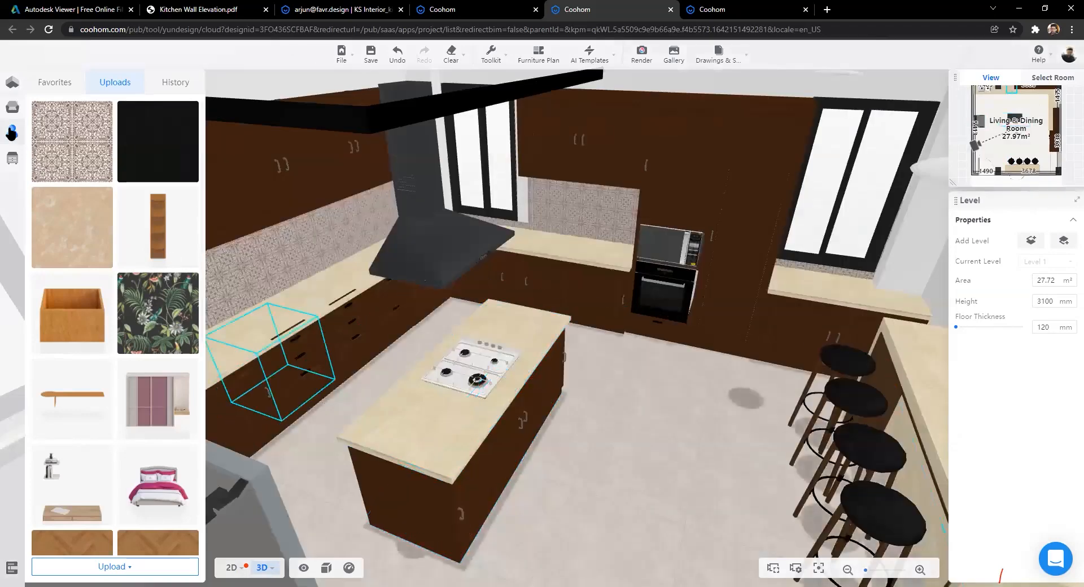
pyautogui.click(33, 130)
pyautogui.click(115, 81)
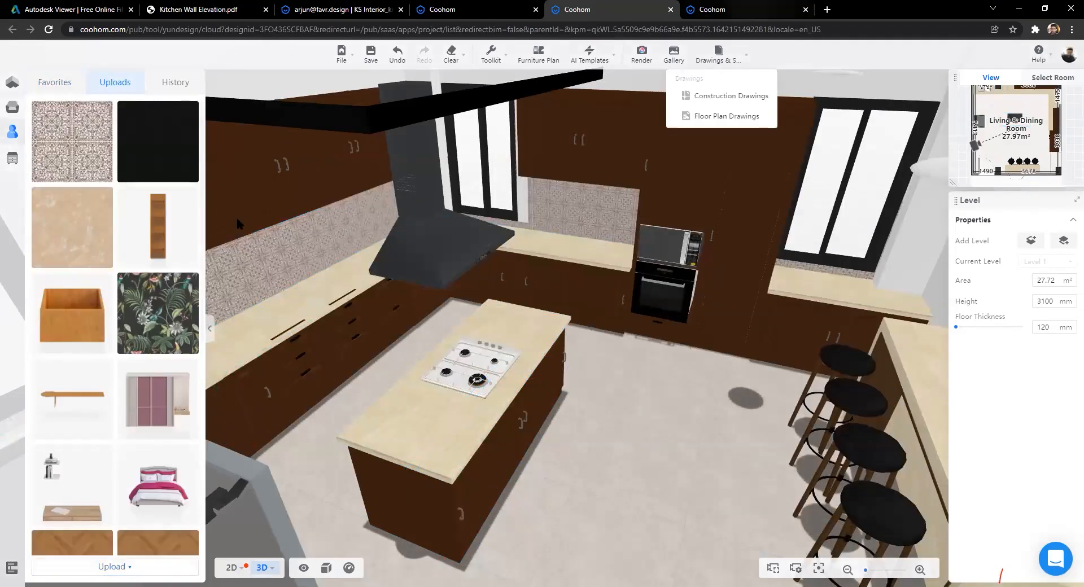
pyautogui.click(713, 9)
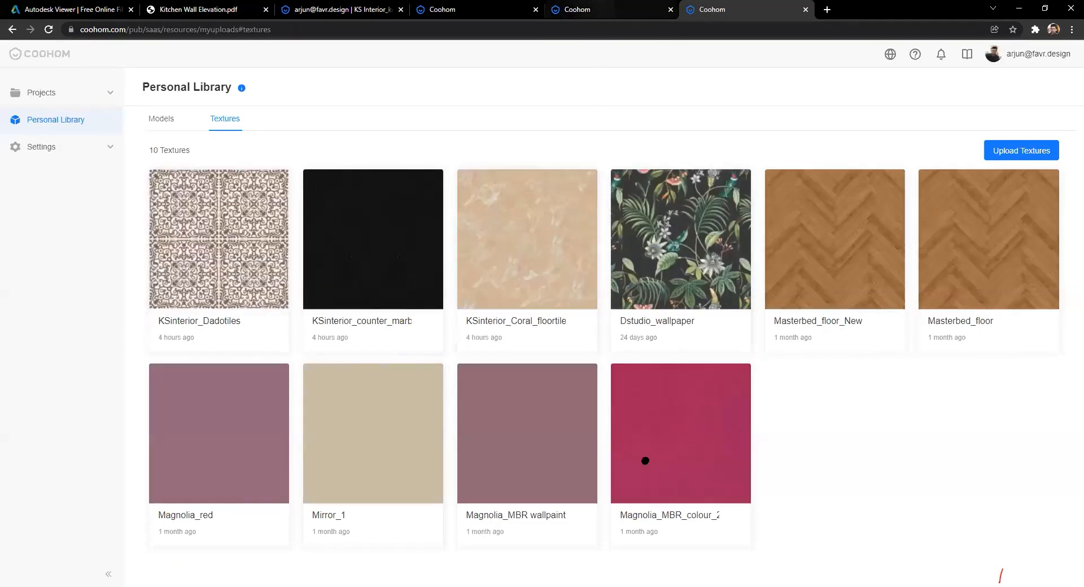
pyautogui.hotkey('ctrl', 'shift', 'Tab')
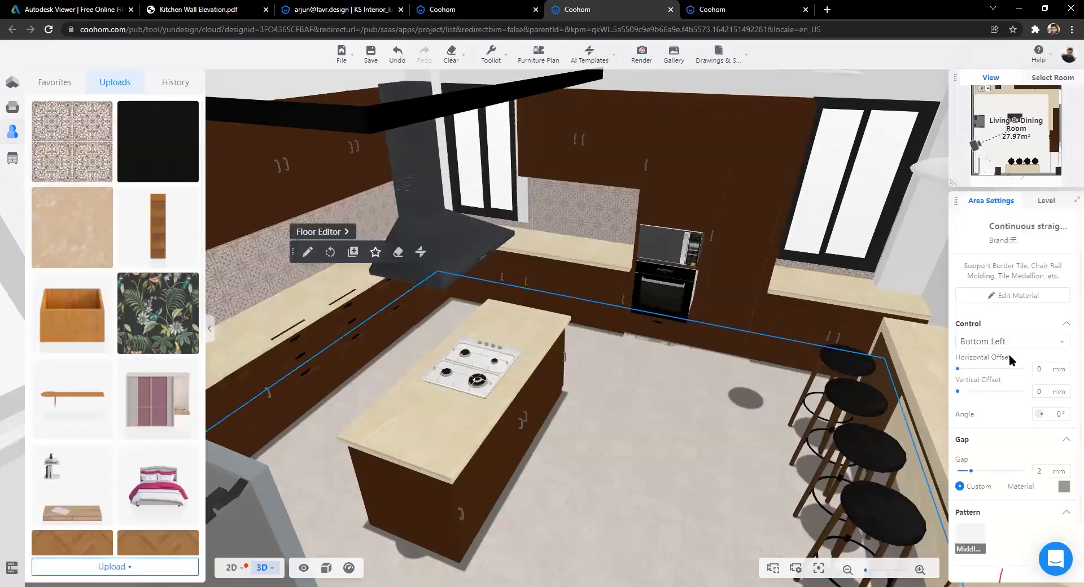
pyautogui.moveTo(566, 318); pyautogui.dragTo(496, 292)
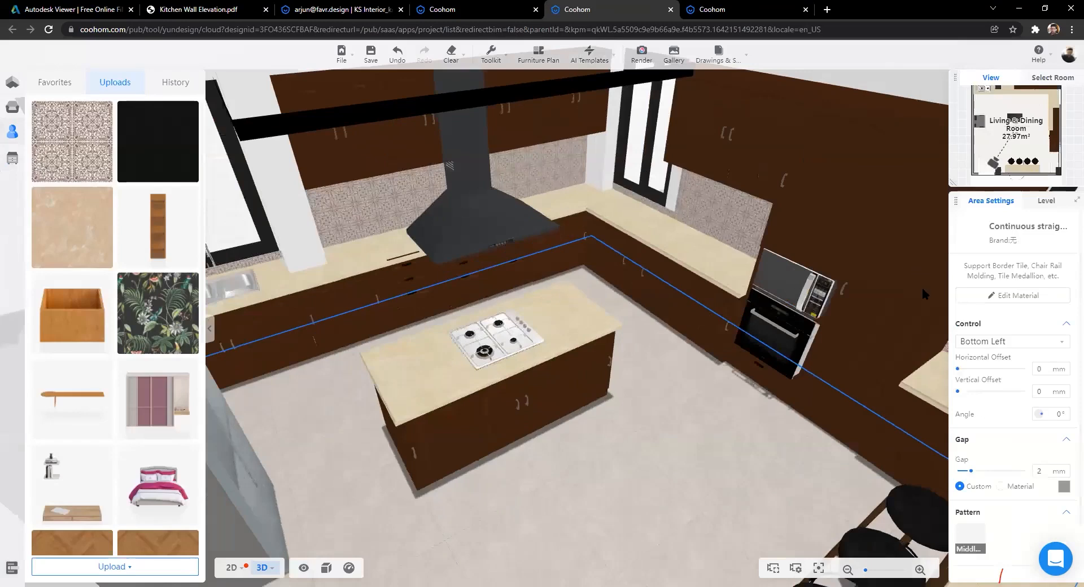
pyautogui.moveTo(923, 286); pyautogui.dragTo(1051, 236)
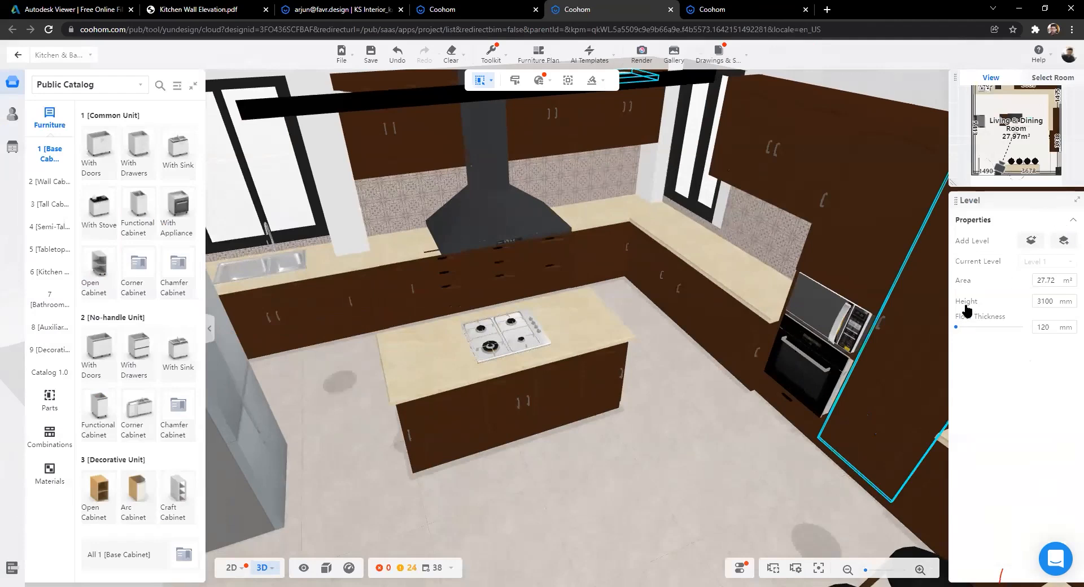
# Step: Browse brand DoorMaterial options for an island door, then clear the selection and orbit out
pyautogui.click(884, 121)
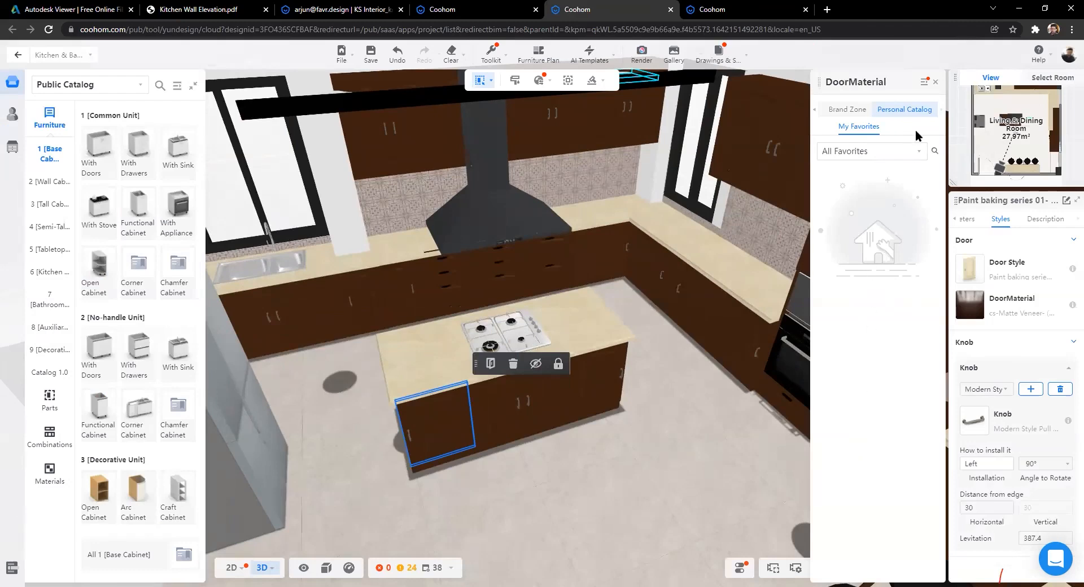
pyautogui.click(849, 108)
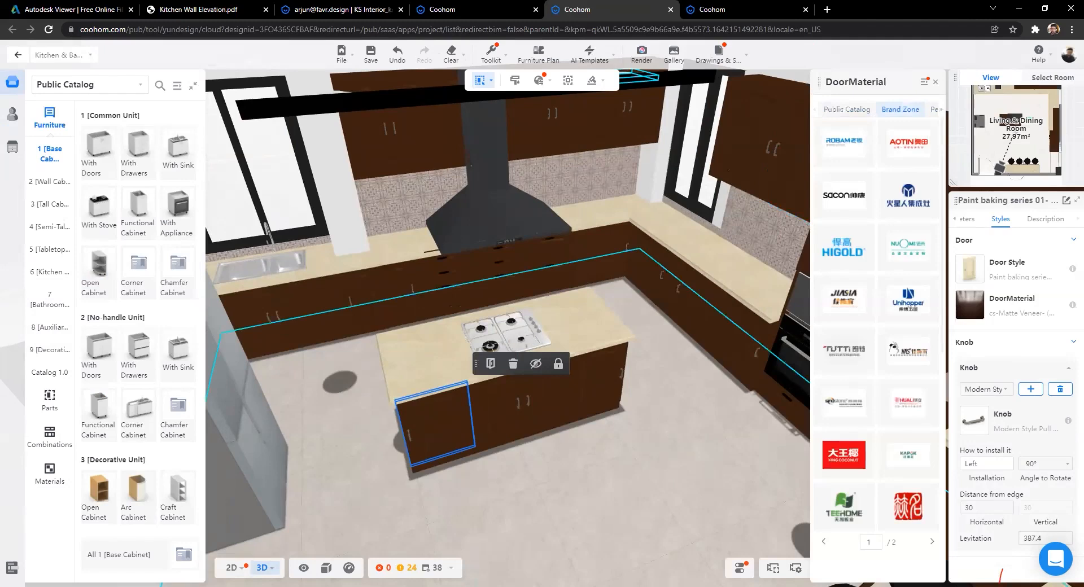
pyautogui.click(751, 305)
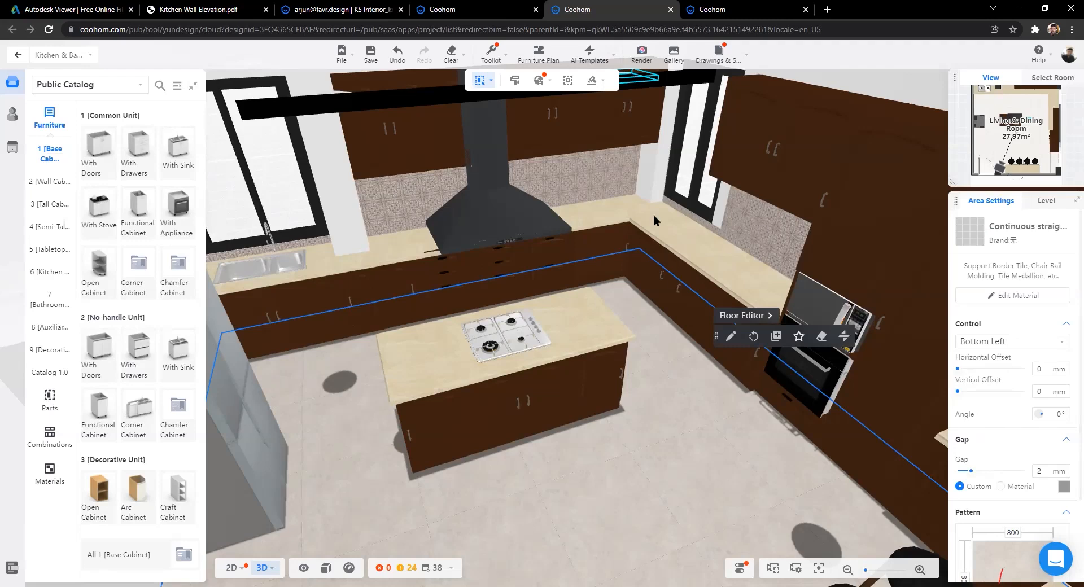
pyautogui.scroll(-10, 654, 218)
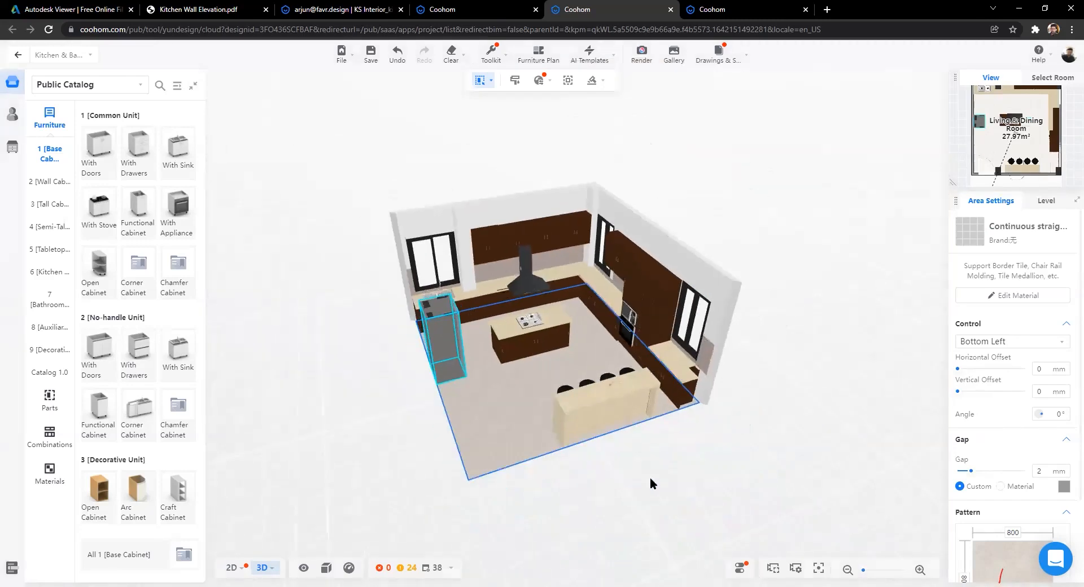
pyautogui.click(650, 479)
pyautogui.scroll(10, 556, 492)
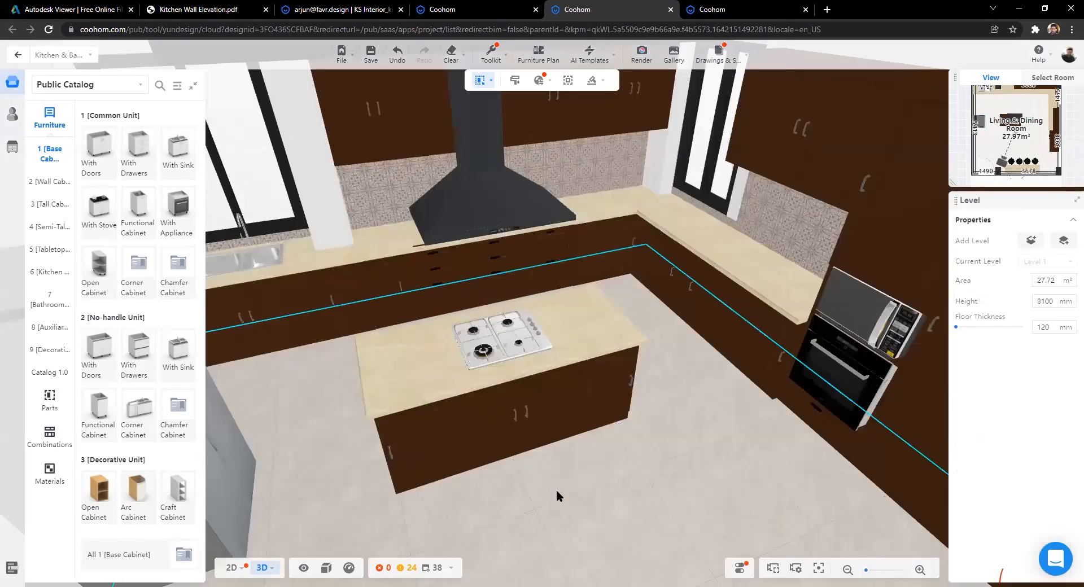
pyautogui.scroll(-5, 556, 489)
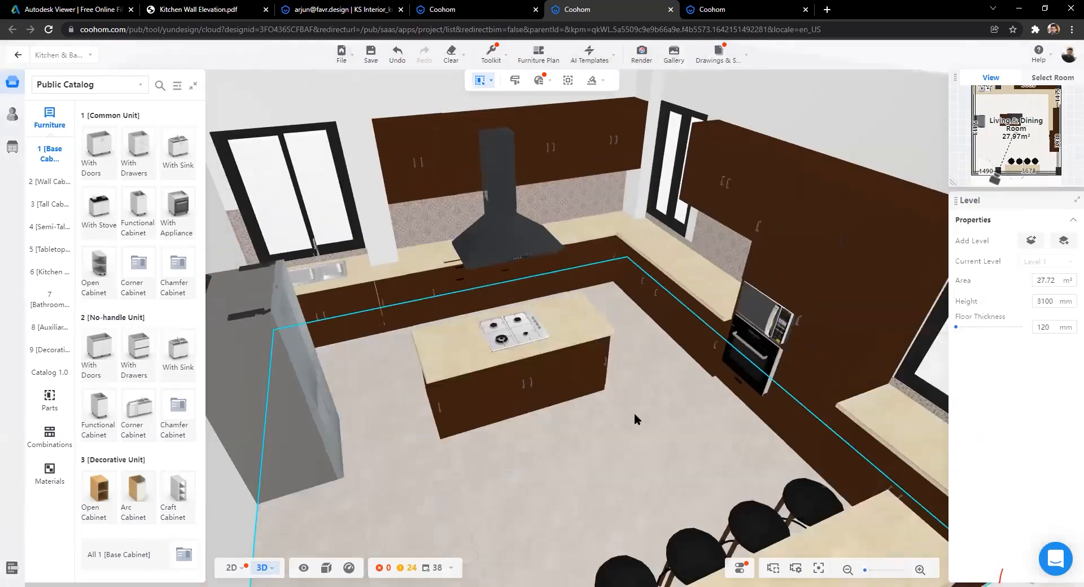
pyautogui.scroll(-10, 556, 382)
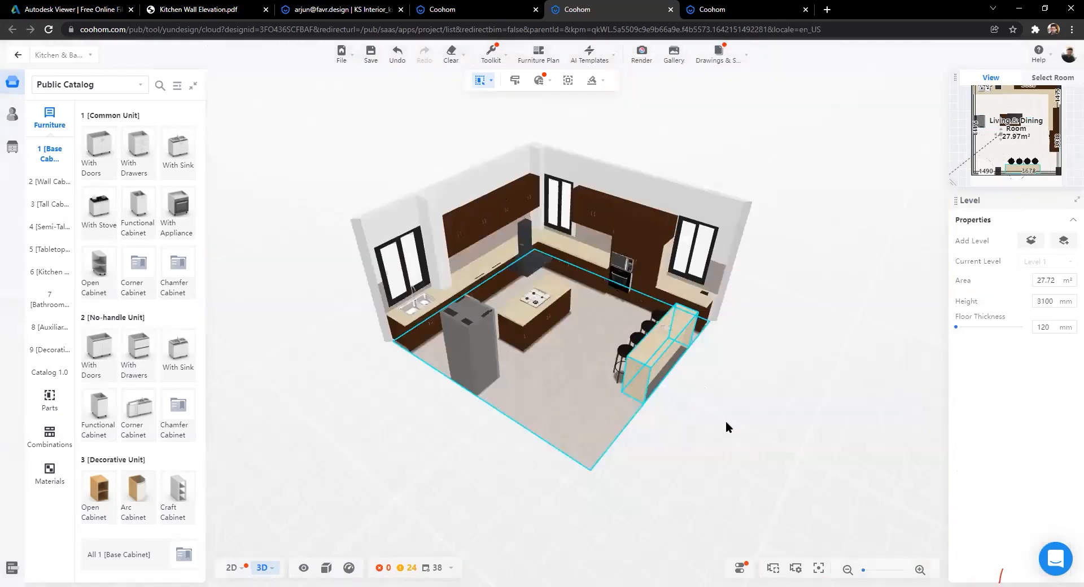
pyautogui.scroll(5, 726, 427)
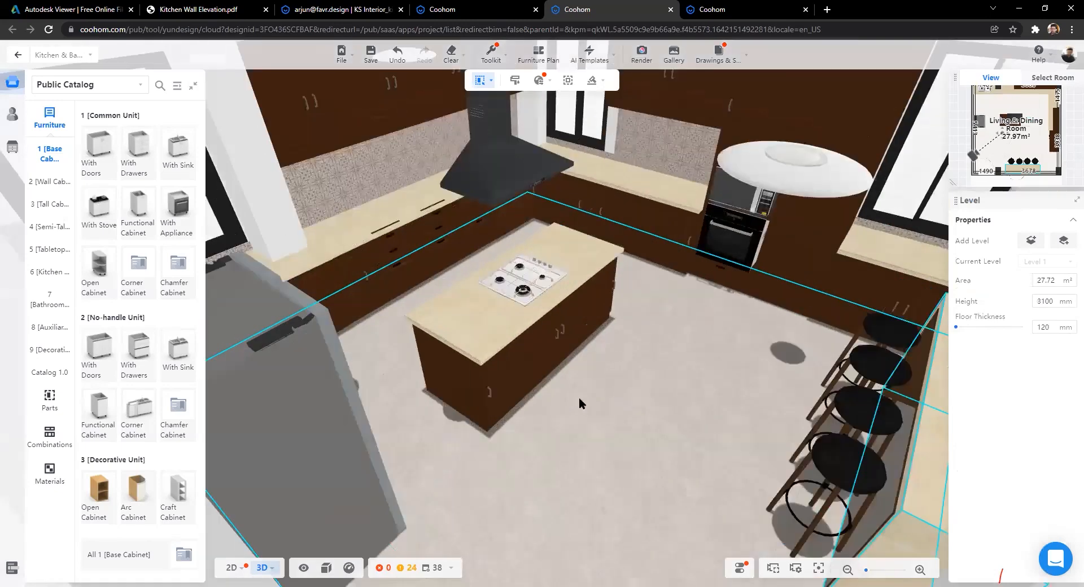
pyautogui.moveTo(574, 398); pyautogui.dragTo(16, 37)
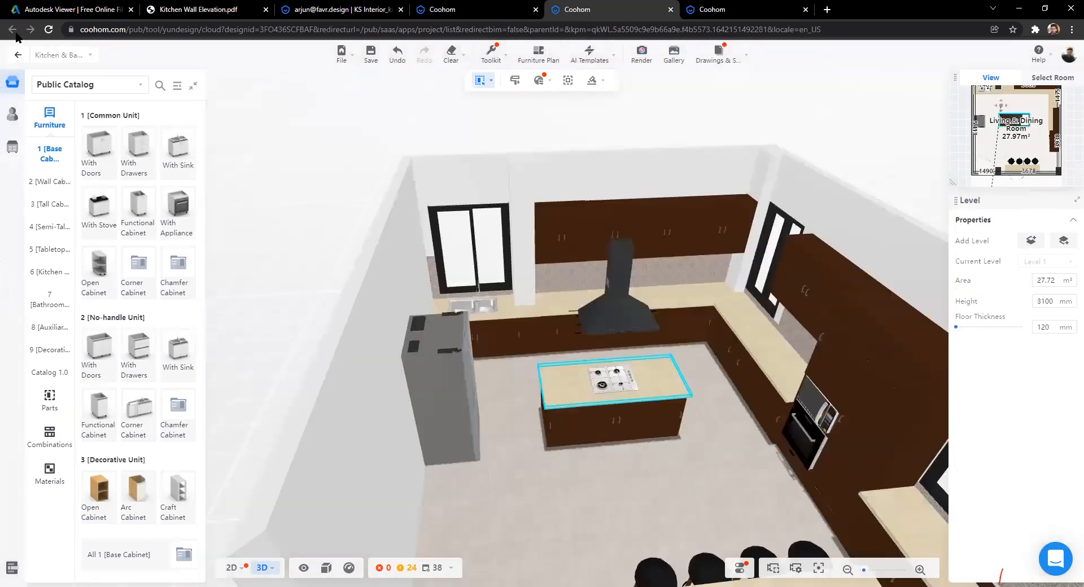
pyautogui.scroll(3, 324, 293)
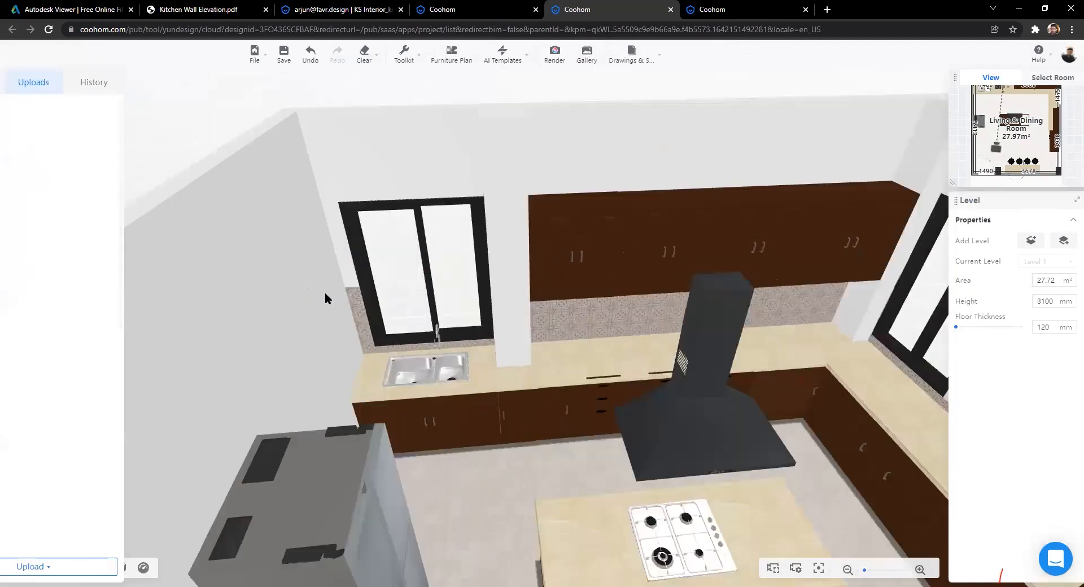
# Step: Exit kitchen customization, frame the island, fridge and hood, and open the Render workspace
pyautogui.click(469, 408)
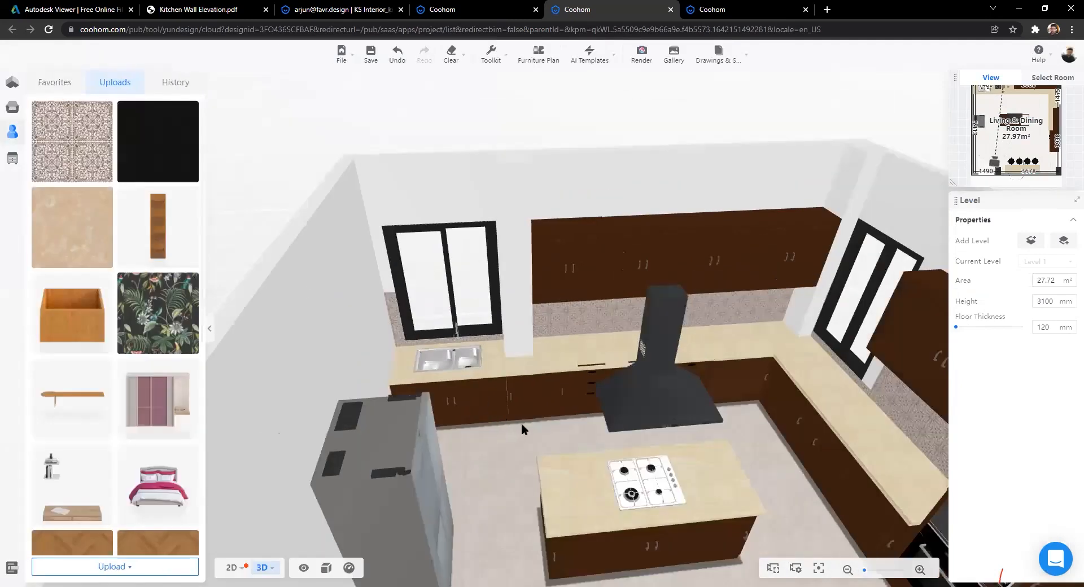
pyautogui.scroll(2, 521, 422)
pyautogui.scroll(-3, 566, 464)
pyautogui.moveTo(726, 438); pyautogui.dragTo(523, 442)
pyautogui.scroll(3, 388, 443)
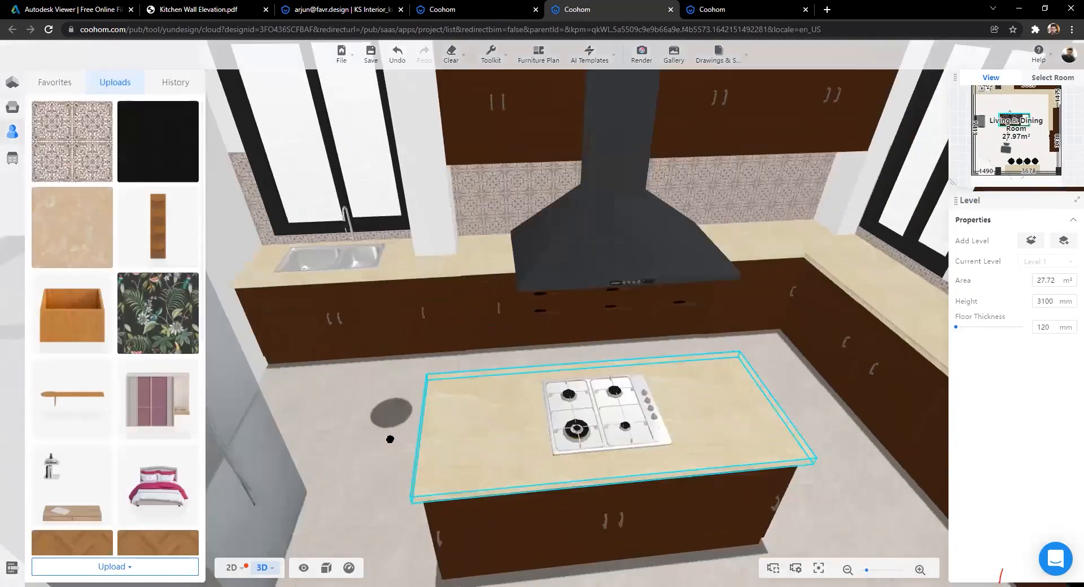
pyautogui.moveTo(201, 421); pyautogui.dragTo(665, 127)
pyautogui.moveTo(642, 57); pyautogui.dragTo(607, 279)
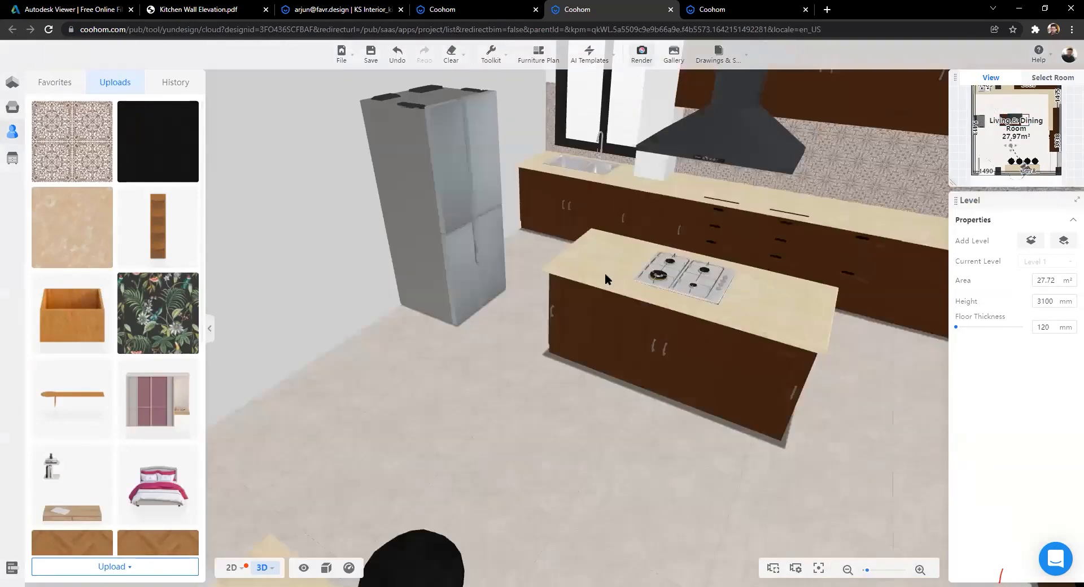
pyautogui.click(641, 54)
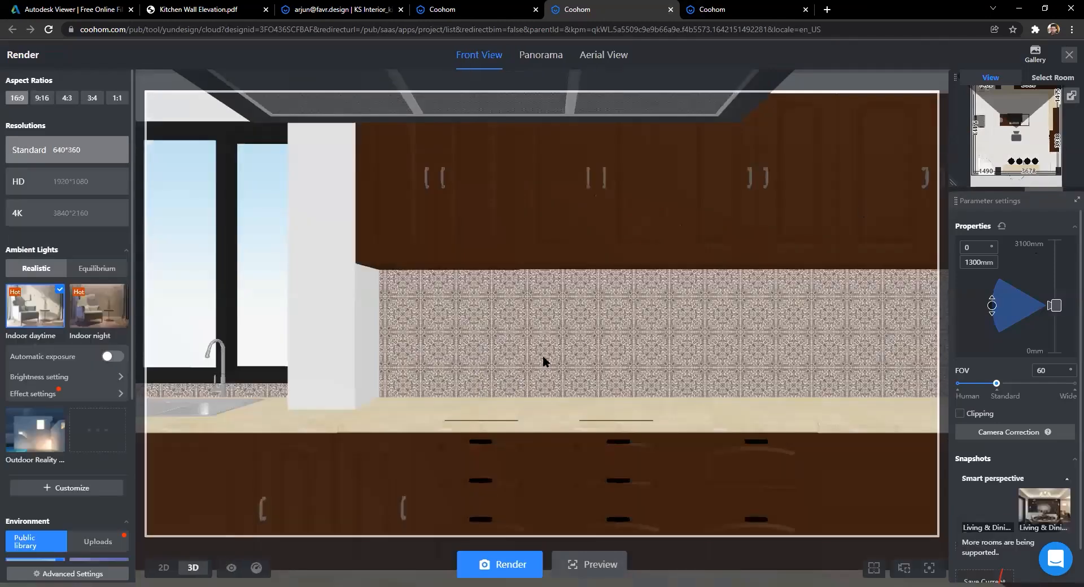
# Step: Check the render camera position on the 2D plan, then return to the 3D editor
pyautogui.press('2')
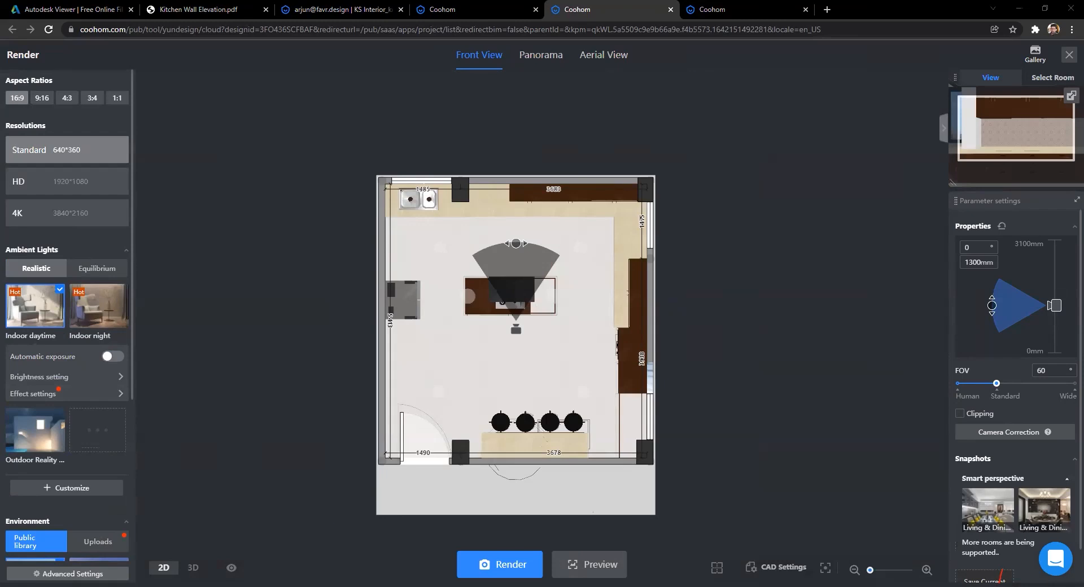
pyautogui.scroll(2, 533, 429)
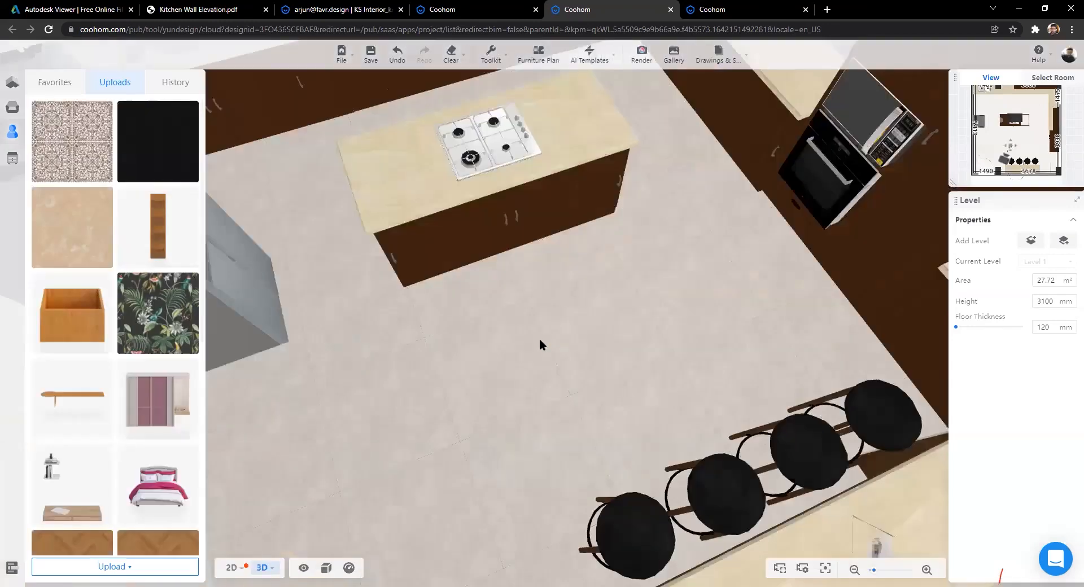
# Step: Orbit around the island from above and eye level to frame the hood, oven and fridge
pyautogui.scroll(-3, 540, 338)
pyautogui.scroll(4, 675, 380)
pyautogui.moveTo(798, 387); pyautogui.dragTo(580, 424)
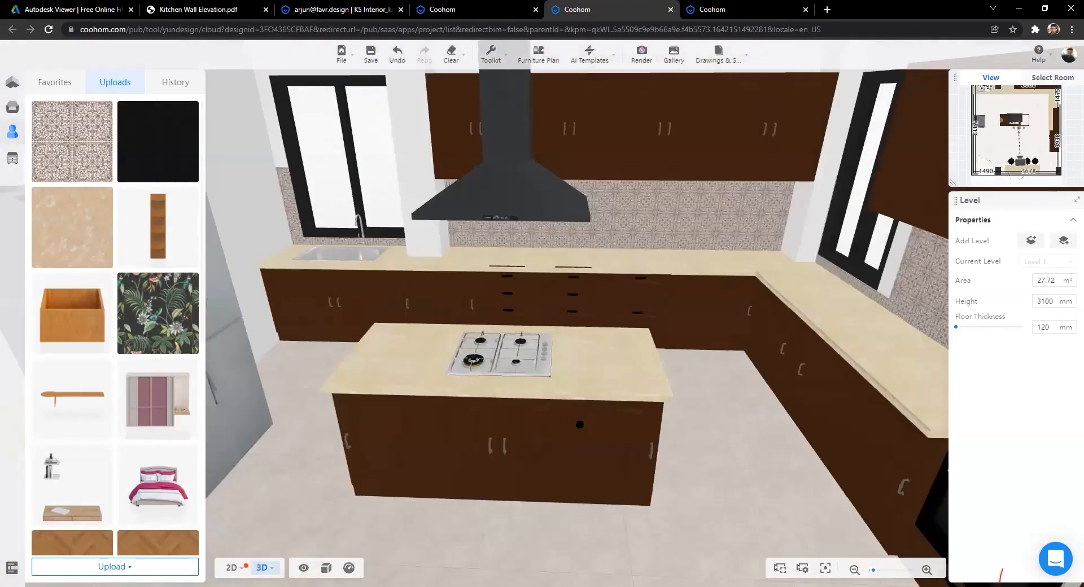
pyautogui.moveTo(581, 425); pyautogui.dragTo(632, 413, button='right')
pyautogui.moveTo(631, 413); pyautogui.dragTo(500, 402)
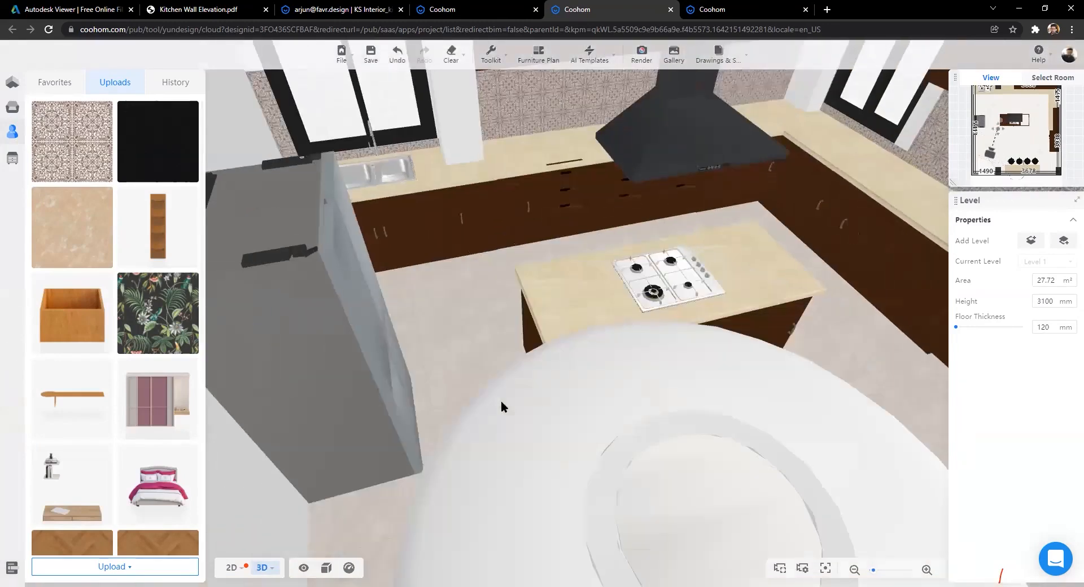
pyautogui.moveTo(520, 481); pyautogui.dragTo(514, 471)
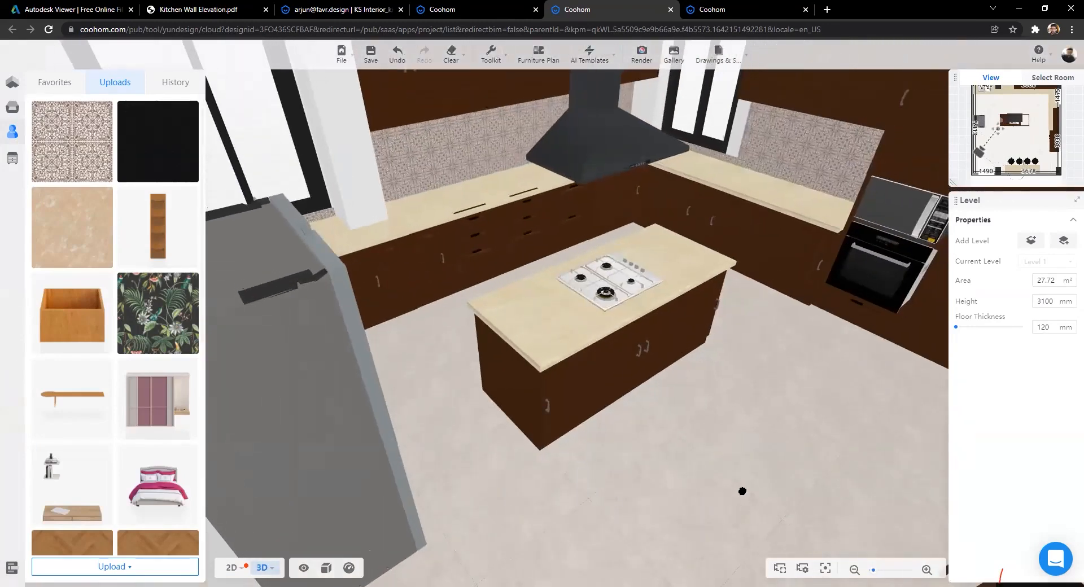
pyautogui.moveTo(743, 491); pyautogui.dragTo(474, 438)
pyautogui.scroll(-3, 406, 329)
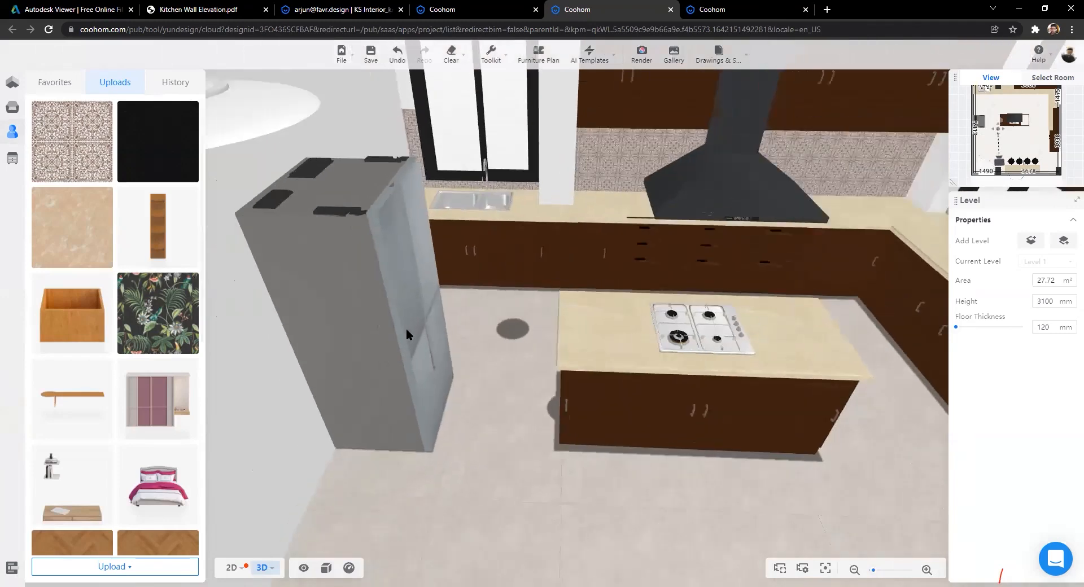
pyautogui.scroll(-3, 406, 329)
pyautogui.scroll(4, 706, 231)
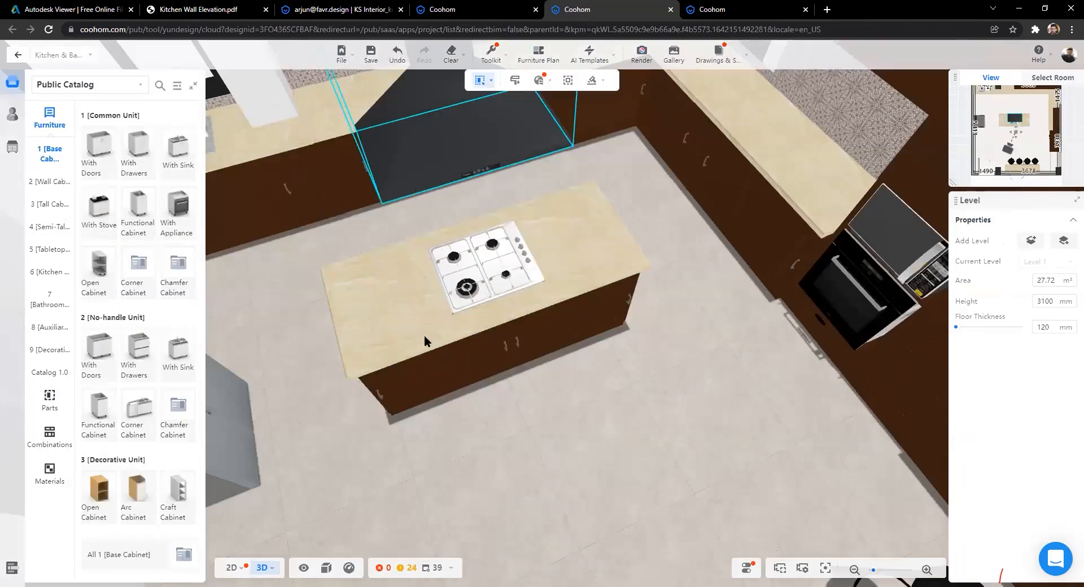
pyautogui.scroll(2, 523, 468)
pyautogui.moveTo(431, 395); pyautogui.dragTo(428, 455)
# Step: Select the island countertop and bring up its material choices
pyautogui.press('a')
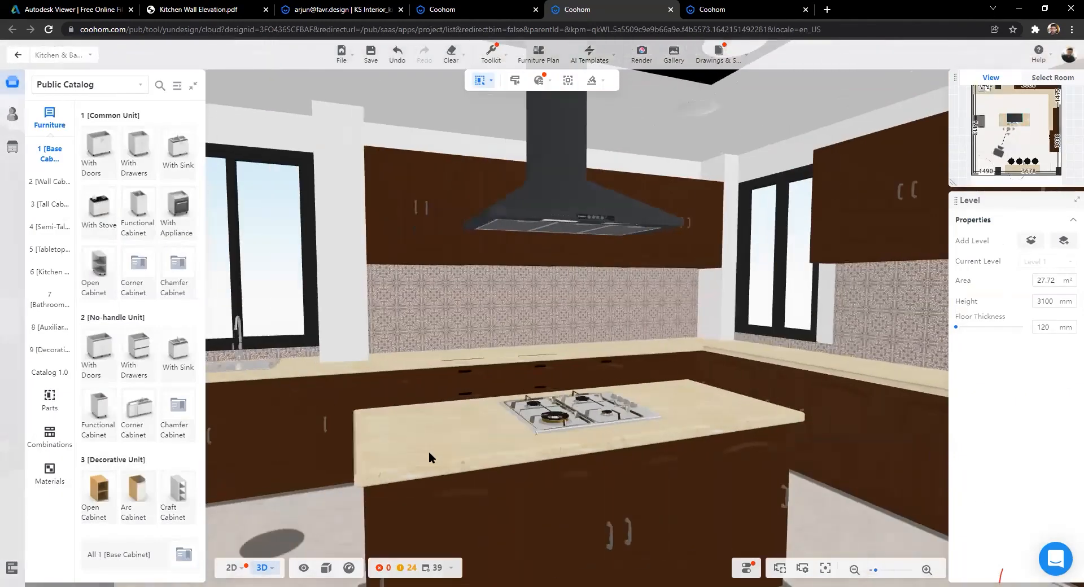
pyautogui.scroll(-4, 651, 499)
pyautogui.click(477, 391)
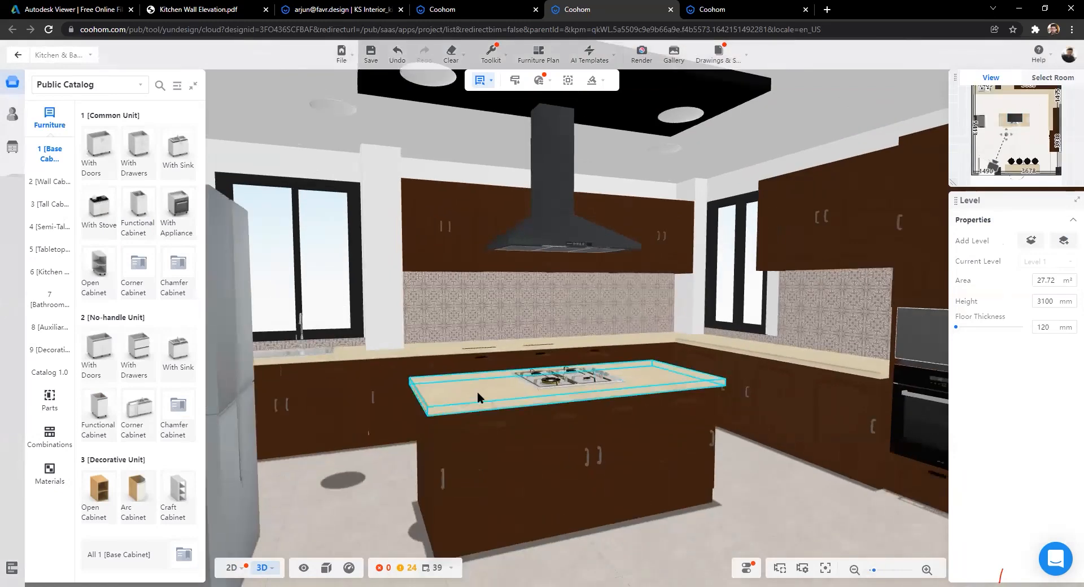
pyautogui.click(477, 391)
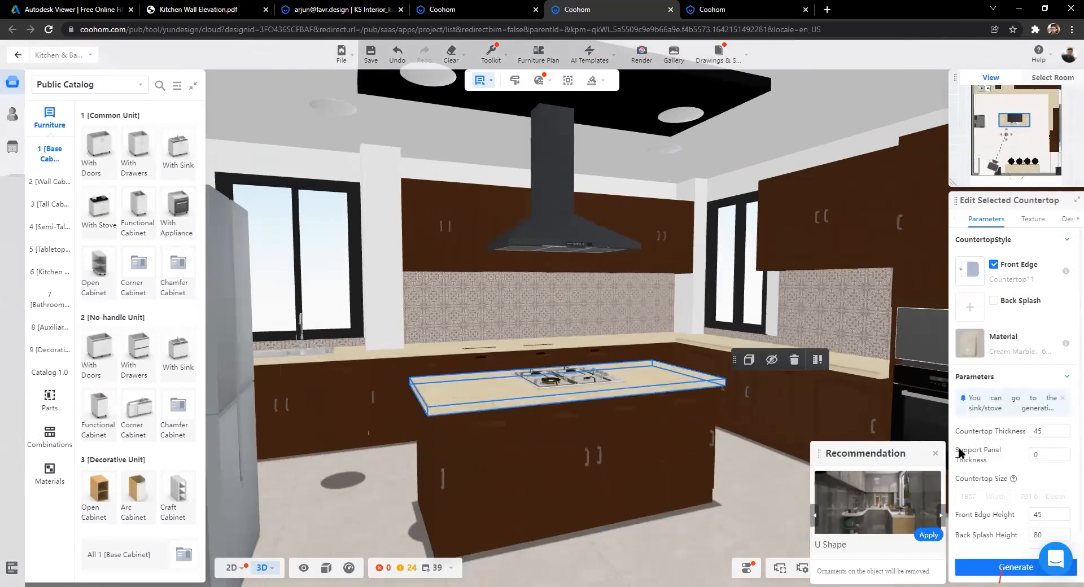
pyautogui.click(970, 343)
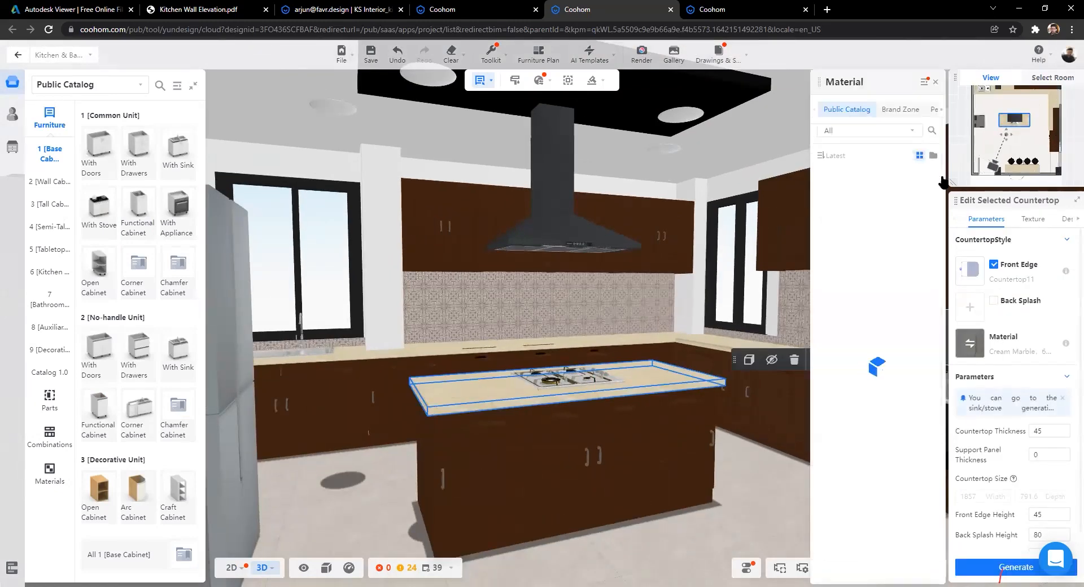
# Step: Check Personal Catalog favorites under Unfiled and All Favorites, which are both empty
pyautogui.click(940, 109)
pyautogui.click(908, 109)
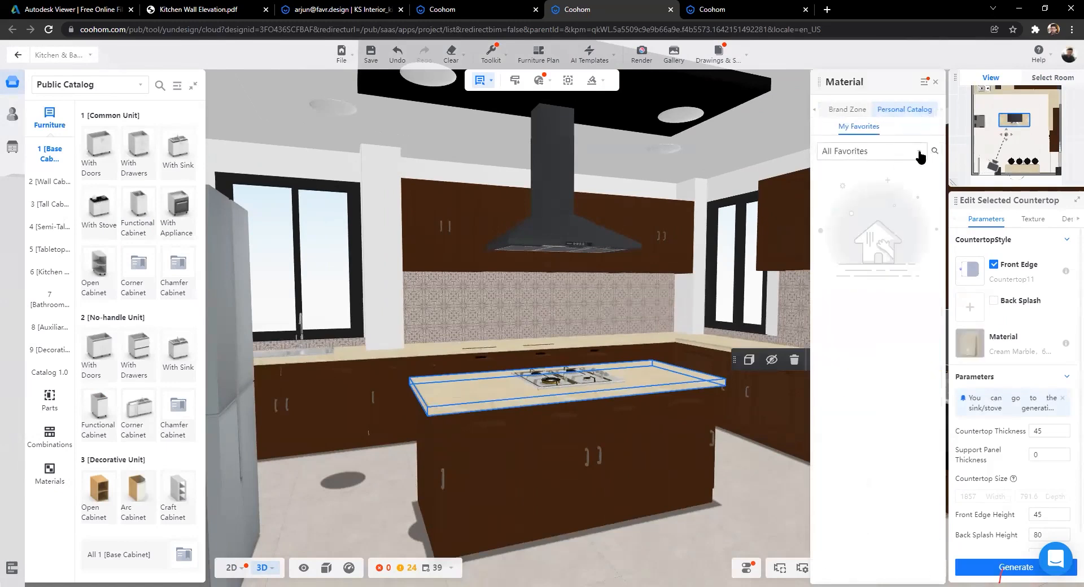
pyautogui.click(916, 152)
pyautogui.click(871, 191)
pyautogui.click(915, 152)
pyautogui.click(886, 169)
# Step: Look at the KSinterior_Dadotiles texture options in the Personal Library, then return to the designer
pyautogui.hotkey('ctrl', 'Tab')
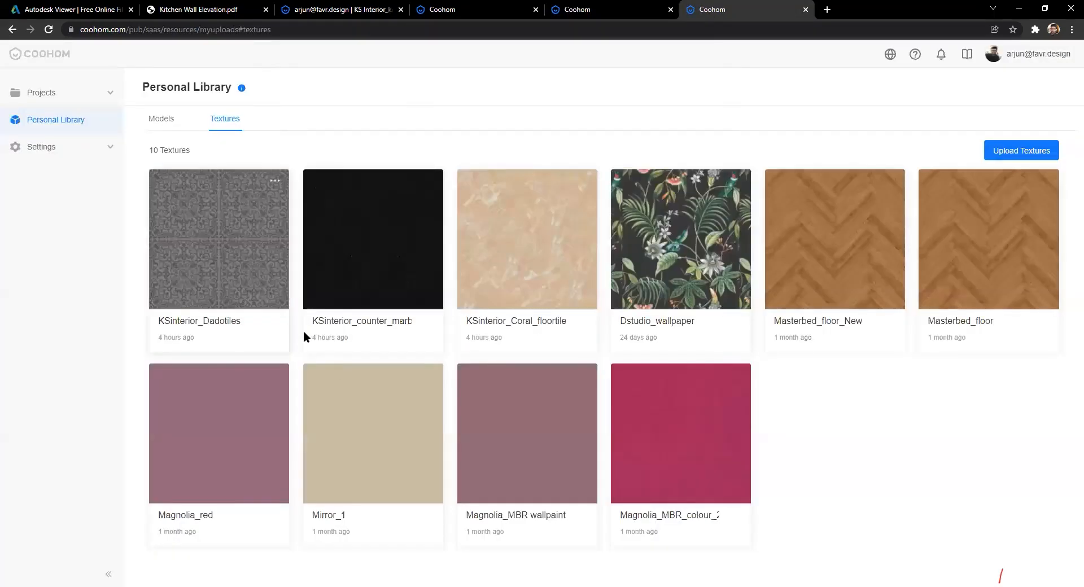
pyautogui.click(275, 181)
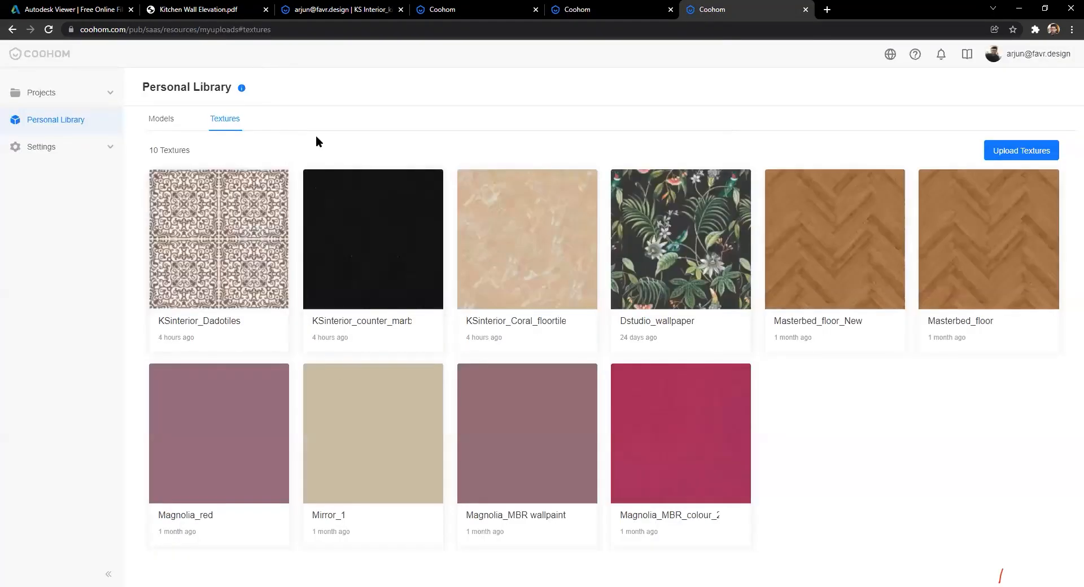
pyautogui.click(610, 9)
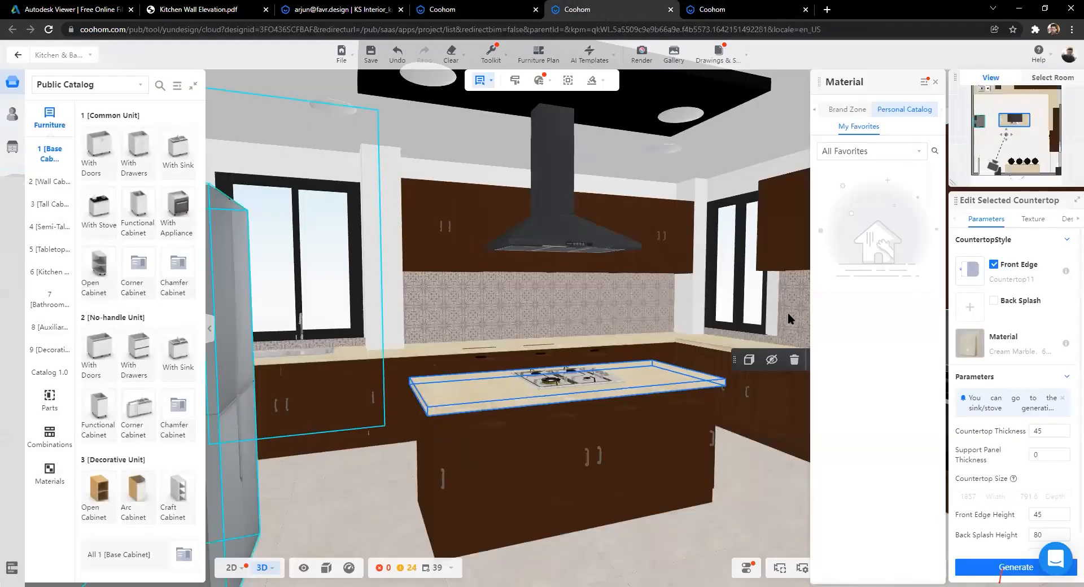
# Step: Close the material choices and deselect the island countertop
pyautogui.scroll(3, 641, 395)
pyautogui.scroll(-5, 638, 371)
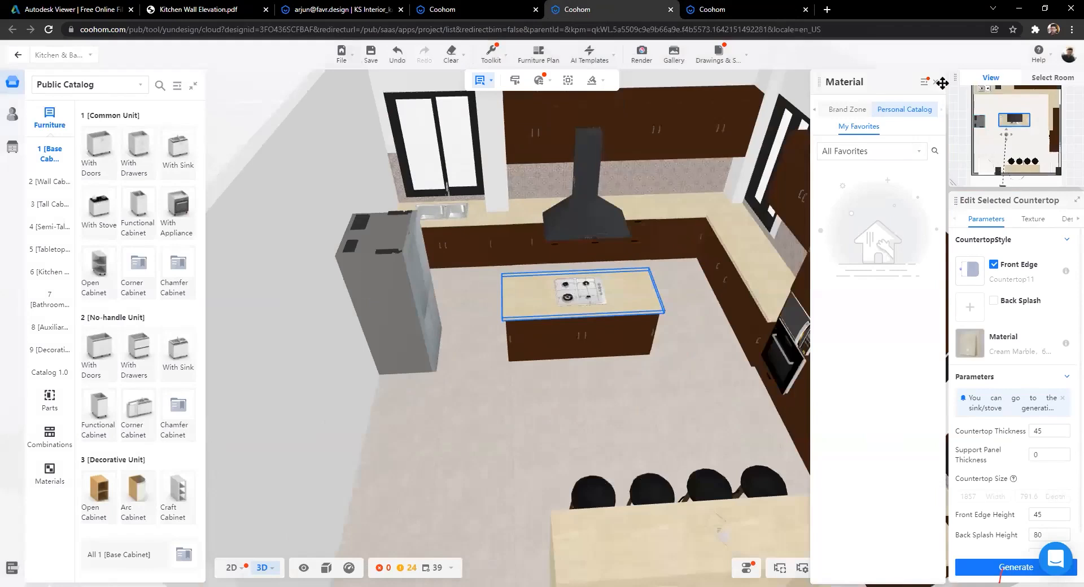
pyautogui.click(935, 82)
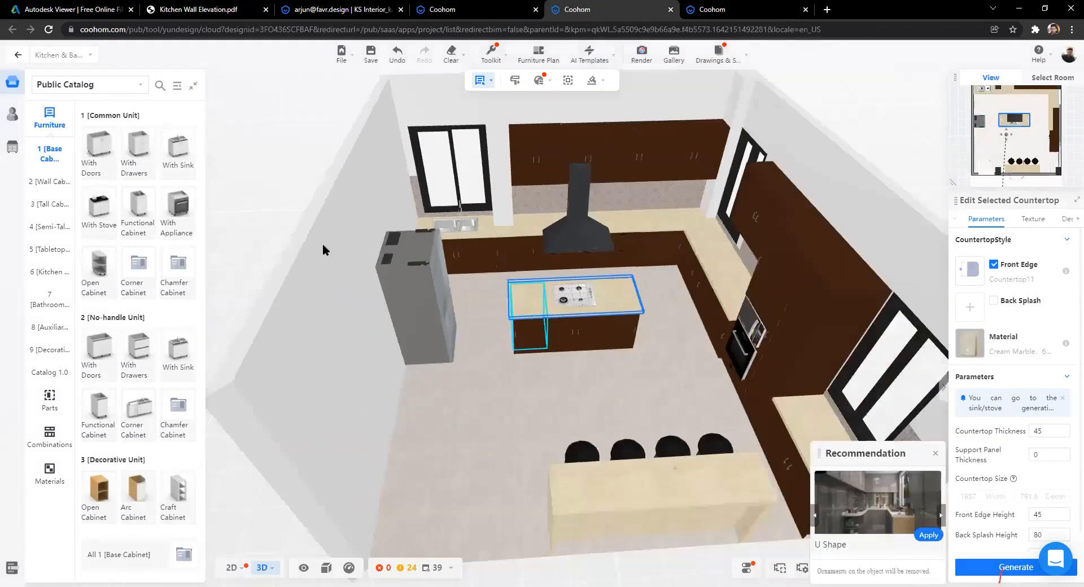
pyautogui.scroll(-3, 282, 226)
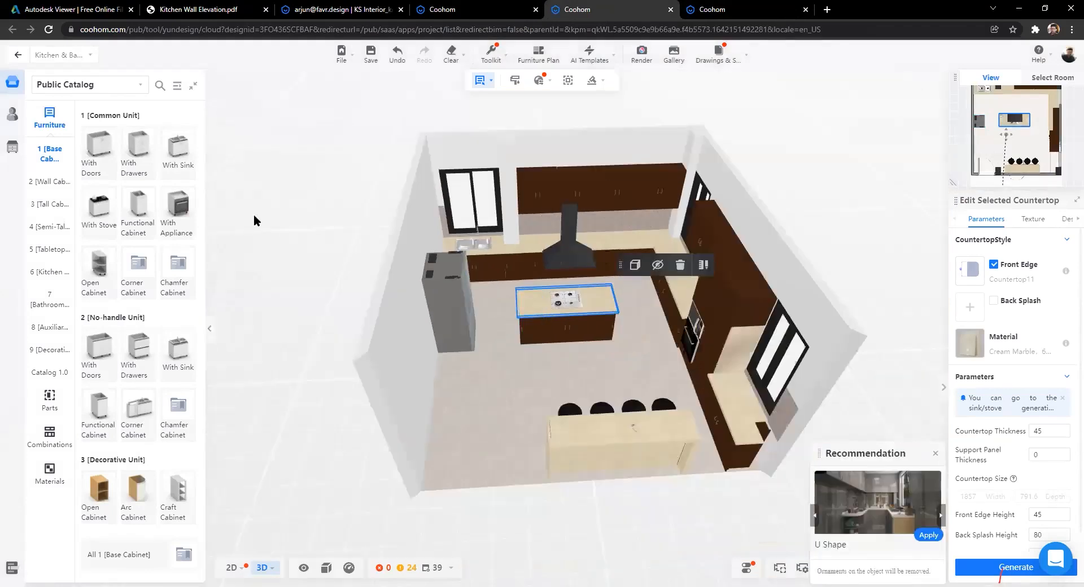
pyautogui.click(301, 198)
# Step: Show the uploaded items in the Personal Catalog
pyautogui.click(12, 115)
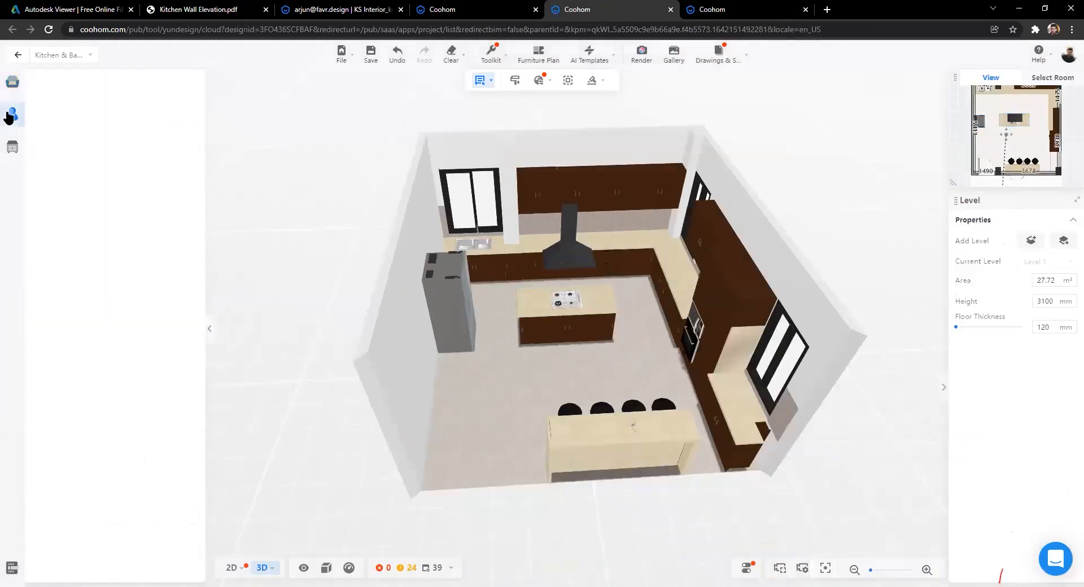
pyautogui.click(12, 148)
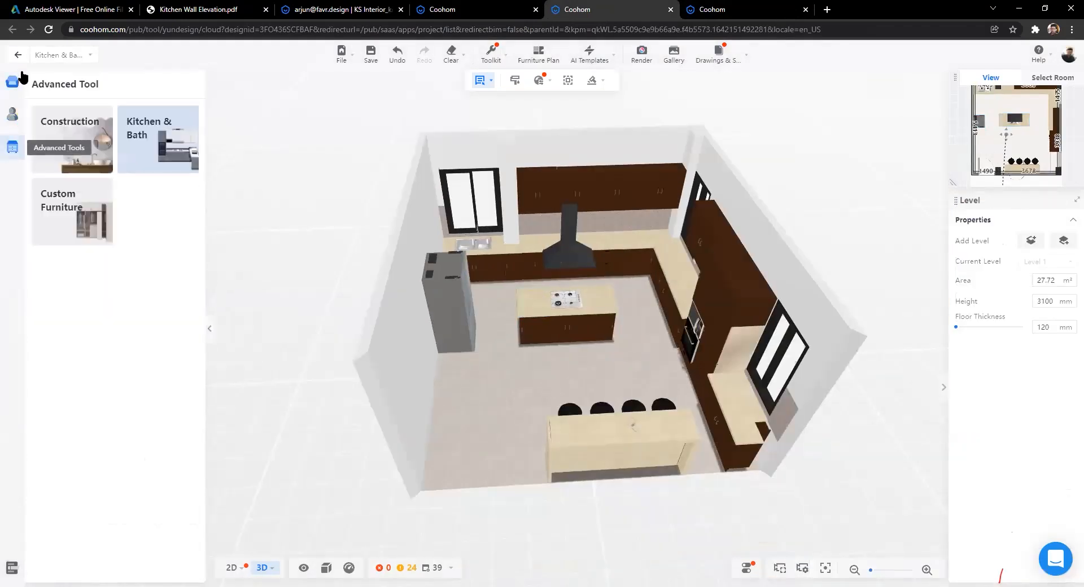
pyautogui.click(18, 55)
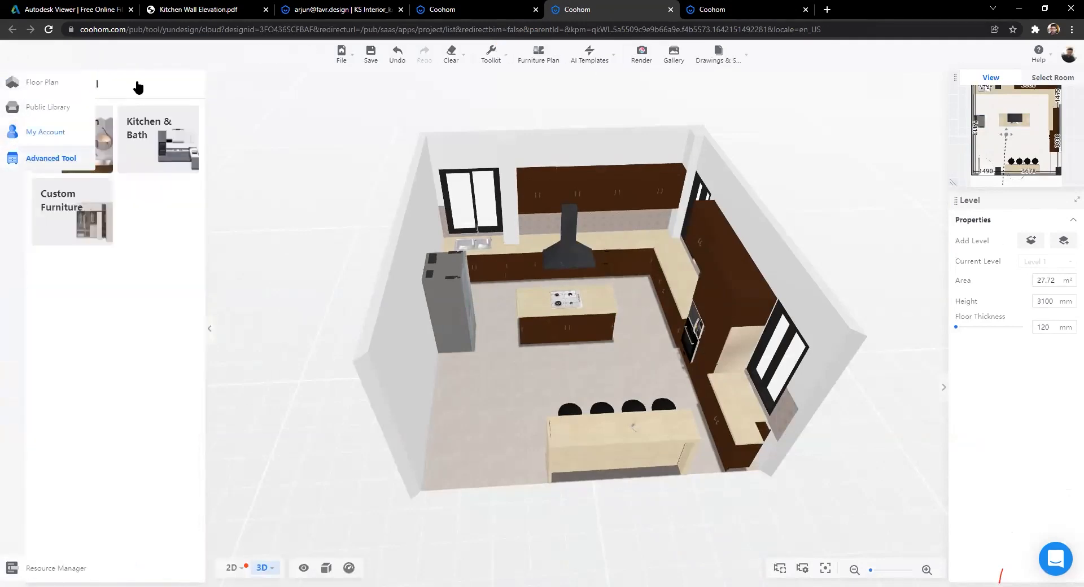
pyautogui.scroll(-3, 86, 181)
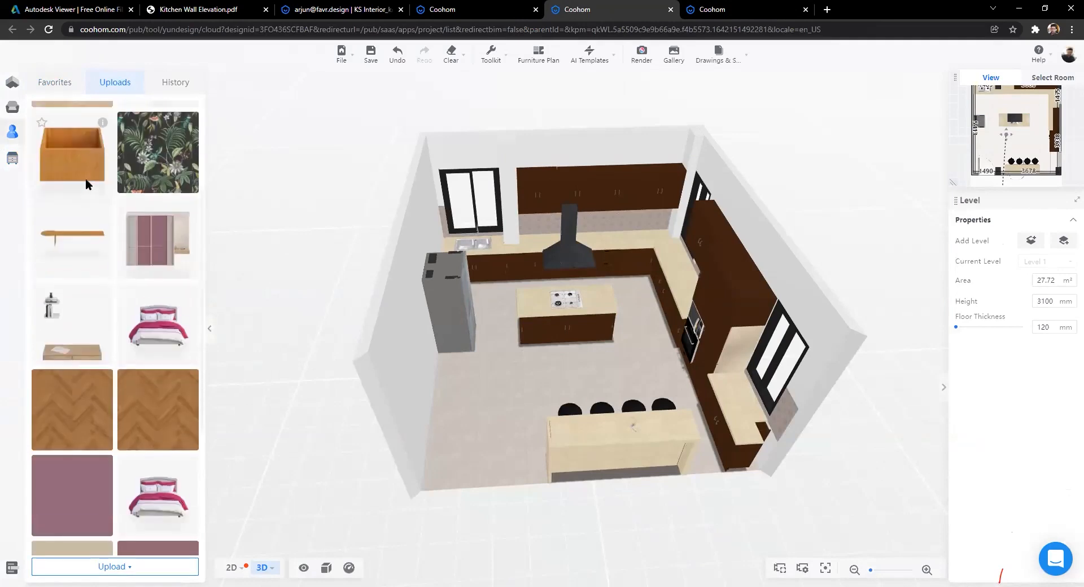
pyautogui.scroll(3, 86, 178)
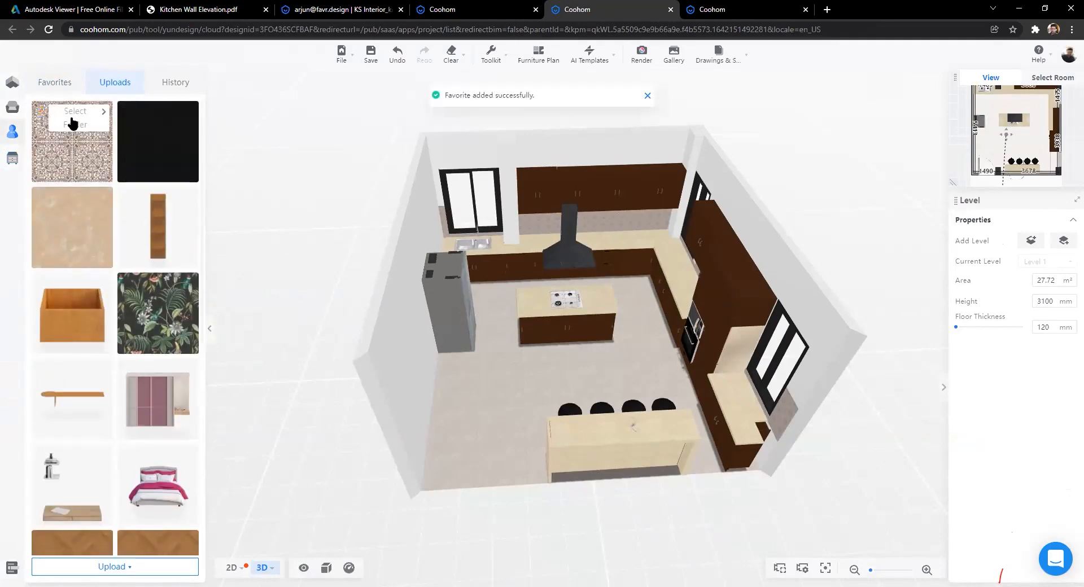
# Step: Favorite the uploaded patterned tile texture, filed under the KS Interiors folder
pyautogui.click(71, 117)
pyautogui.click(93, 145)
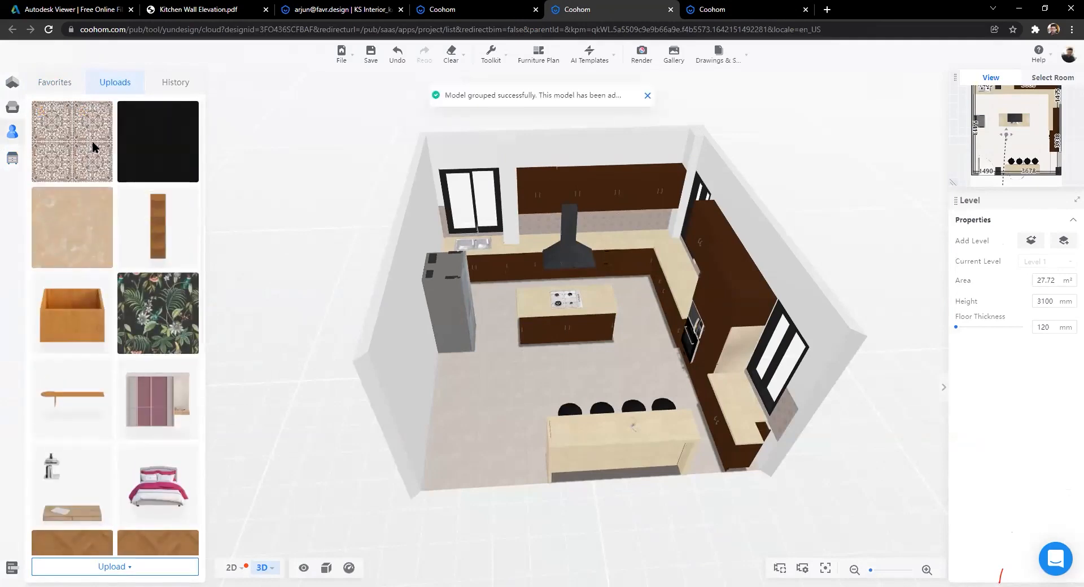
pyautogui.click(41, 198)
pyautogui.click(86, 232)
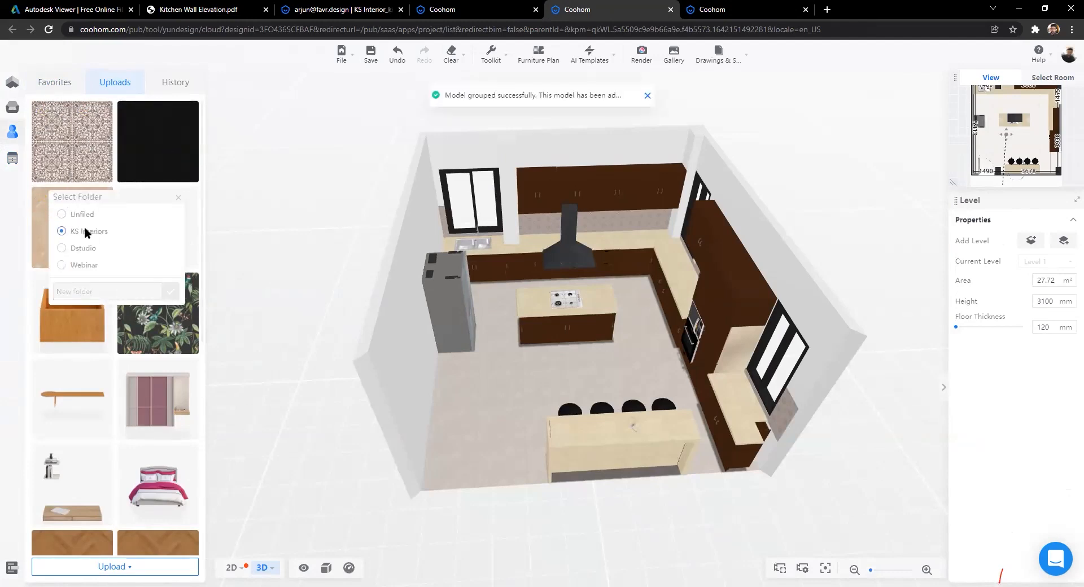
pyautogui.scroll(-5, 63, 217)
pyautogui.scroll(5, 73, 169)
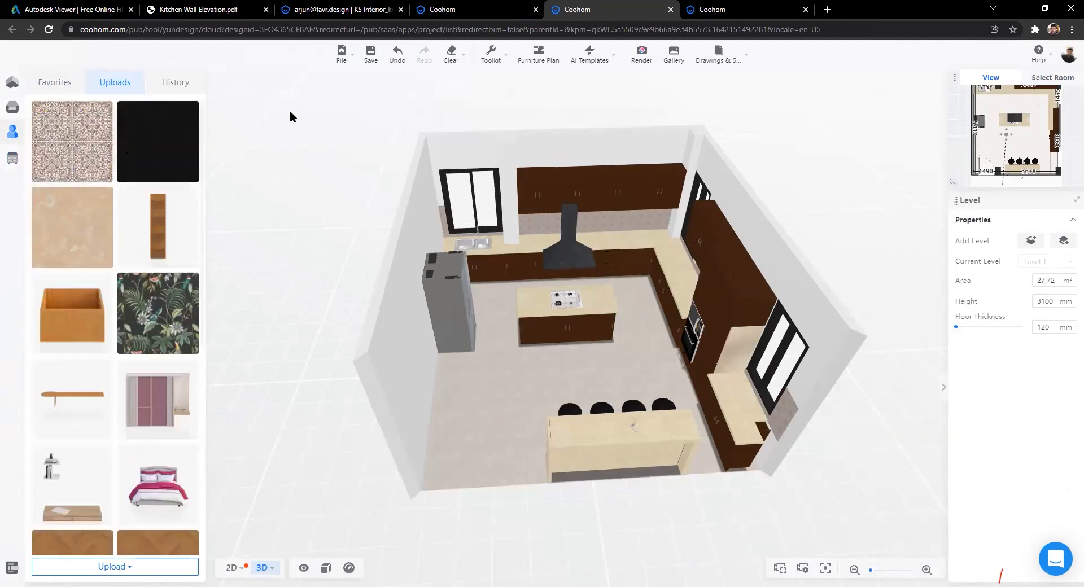
pyautogui.click(728, 10)
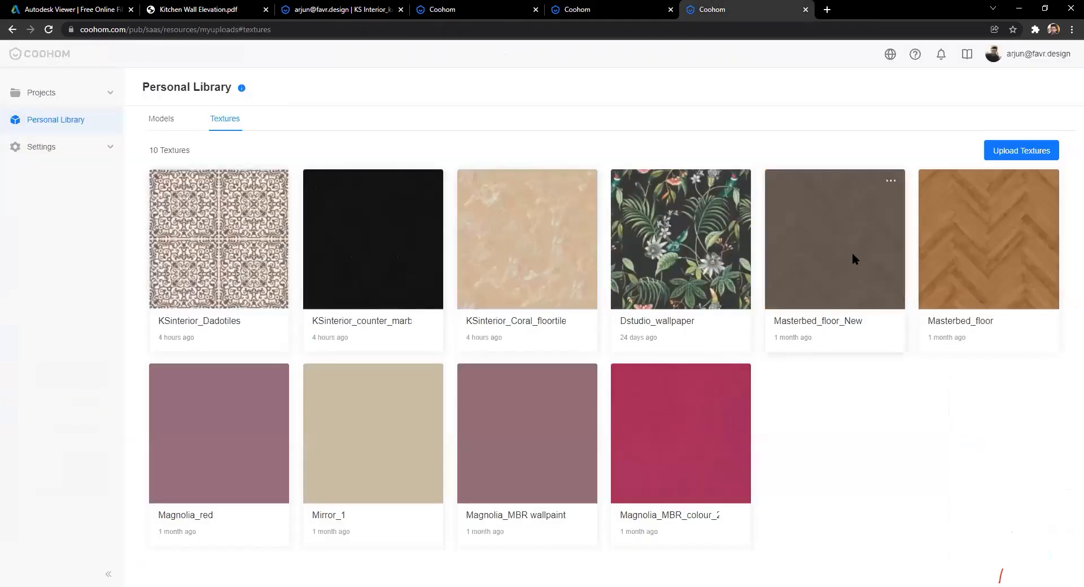
pyautogui.click(619, 11)
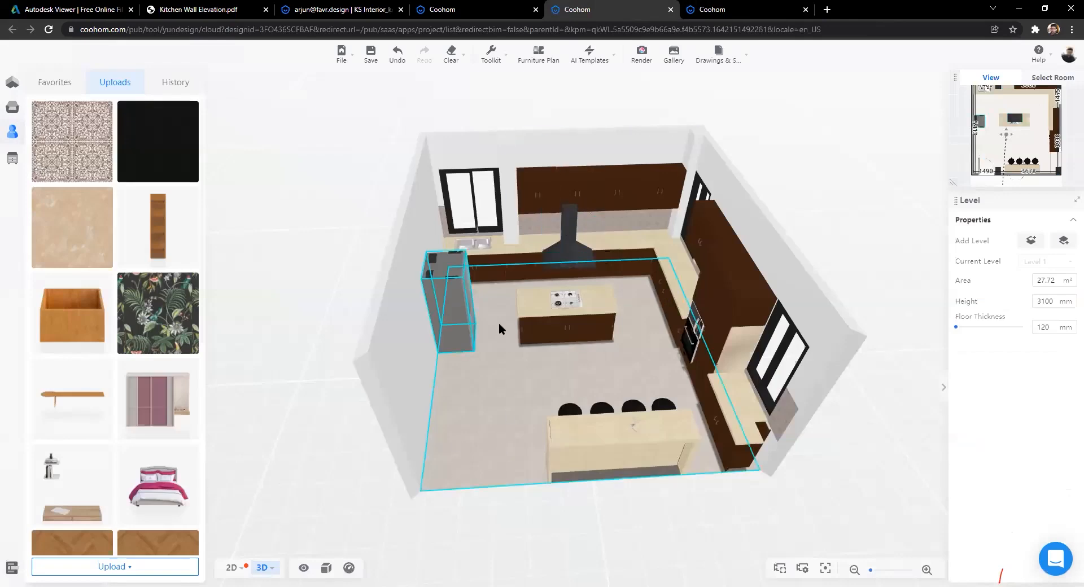
# Step: Reopen the island countertop's materials and browse favorites, brand, public and personal catalogs
pyautogui.scroll(3, 986, 350)
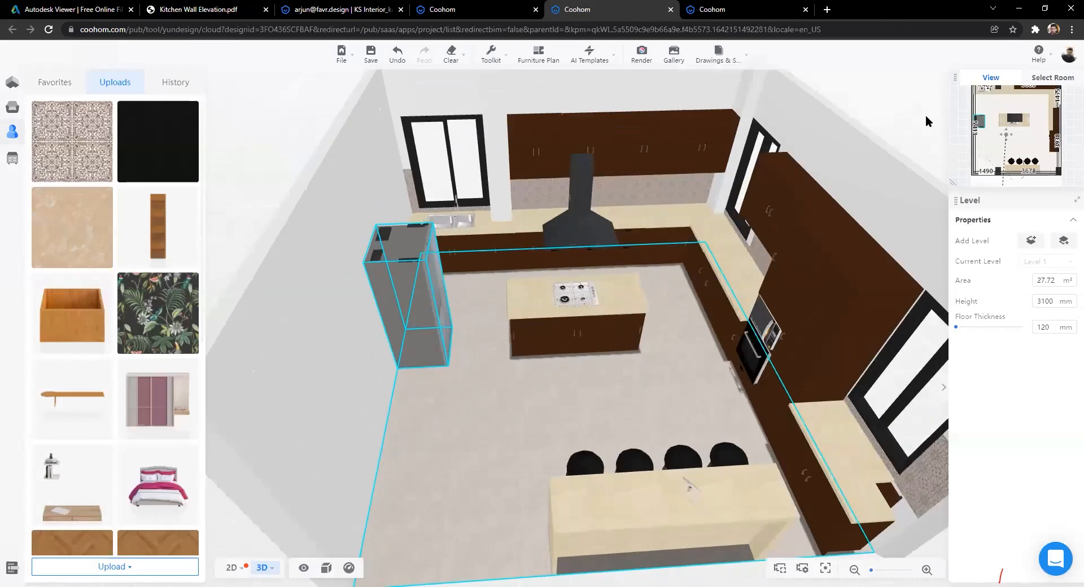
pyautogui.scroll(2, 926, 116)
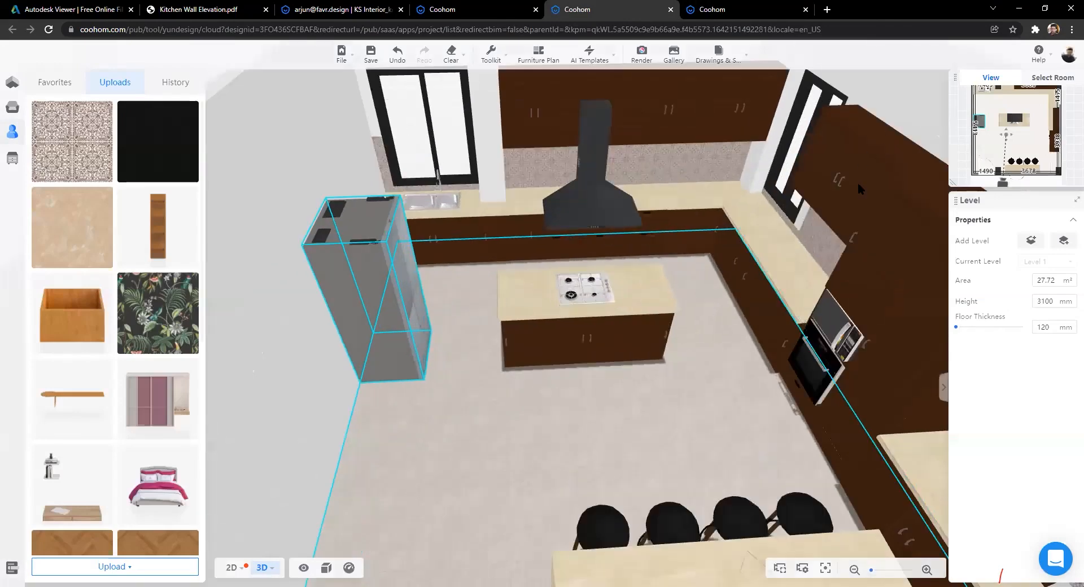
pyautogui.scroll(1, 862, 326)
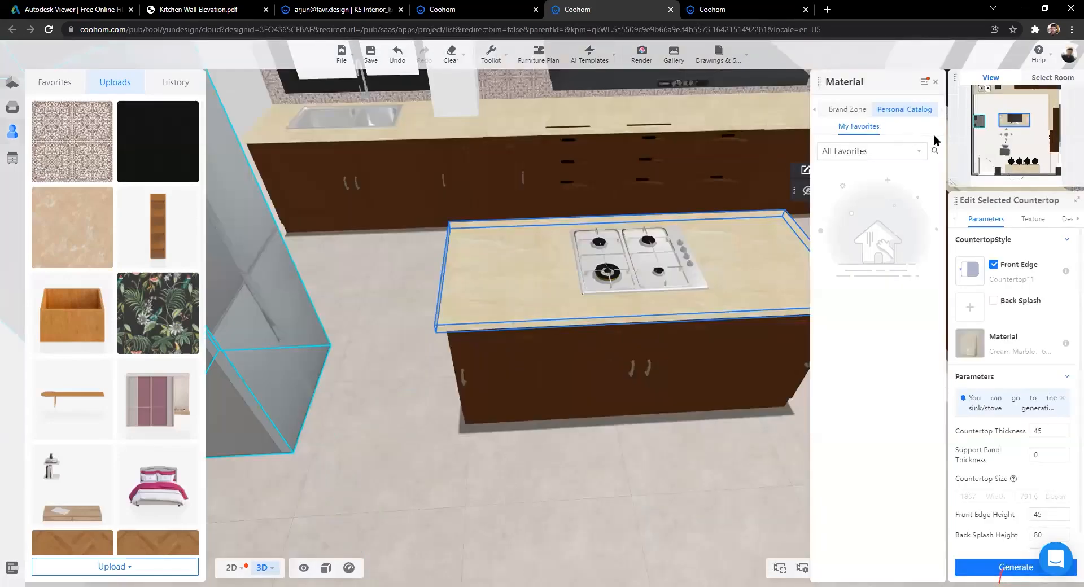
pyautogui.doubleClick(914, 135)
pyautogui.click(869, 151)
pyautogui.click(868, 339)
pyautogui.click(876, 150)
pyautogui.click(873, 299)
pyautogui.scroll(-3, 567, 398)
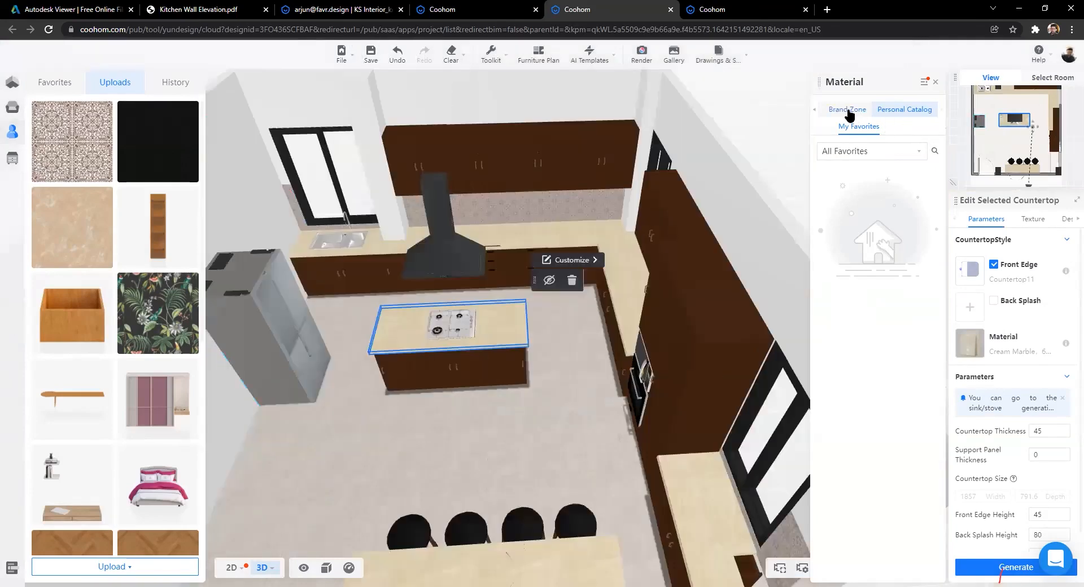
pyautogui.click(848, 111)
pyautogui.click(816, 110)
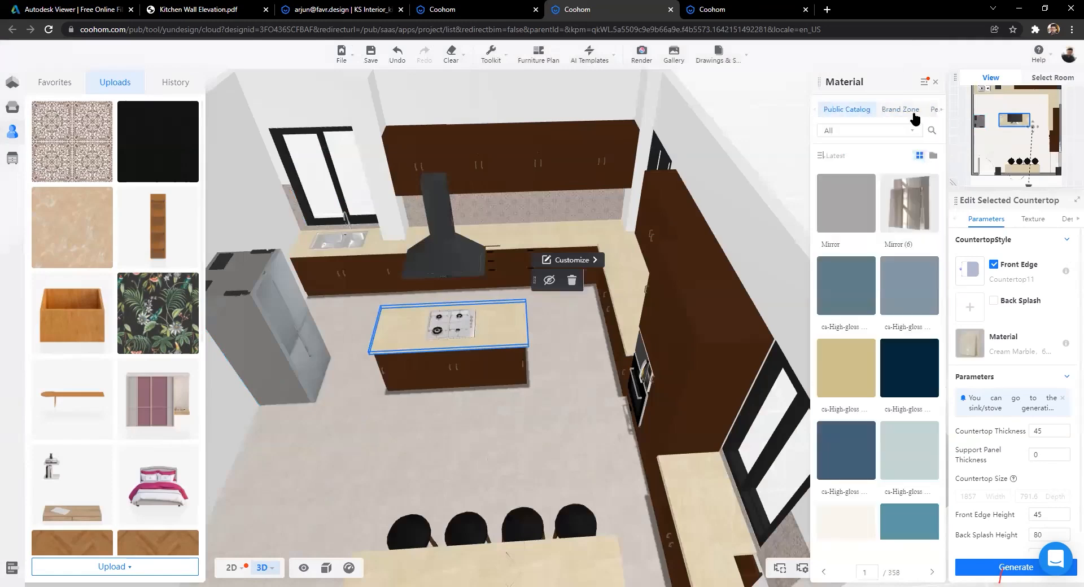
pyautogui.click(934, 110)
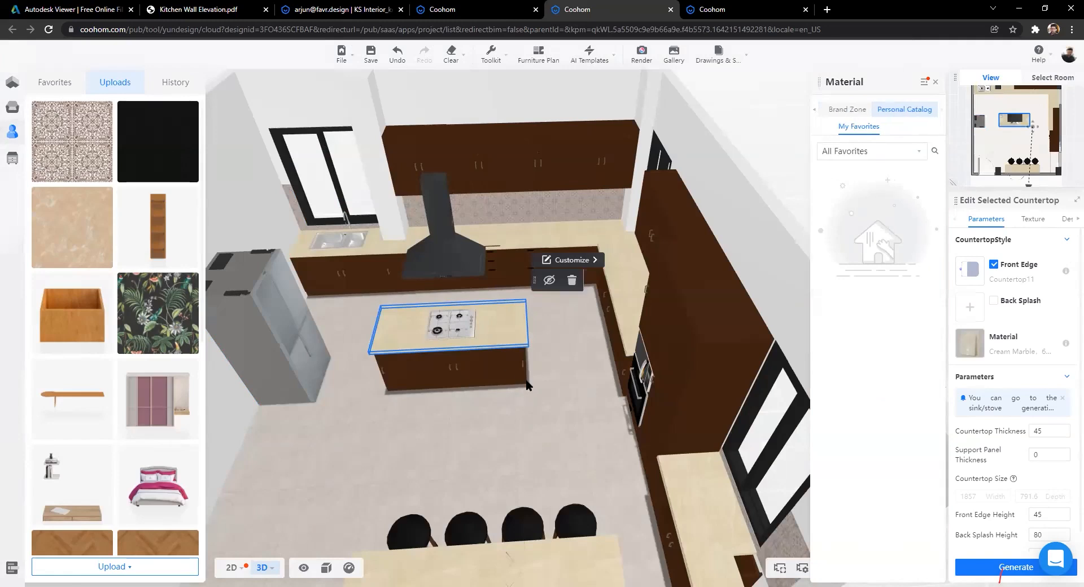
# Step: Orbit to a high overview of the kitchen and deselect the island countertop
pyautogui.scroll(-5, 721, 268)
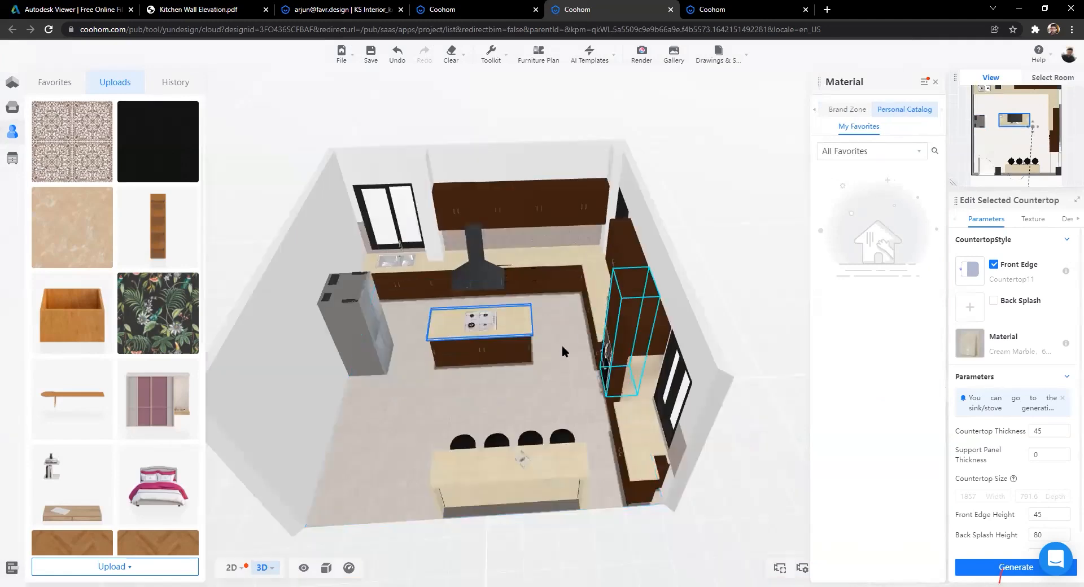
pyautogui.moveTo(418, 412); pyautogui.dragTo(416, 406)
pyautogui.scroll(4, 533, 431)
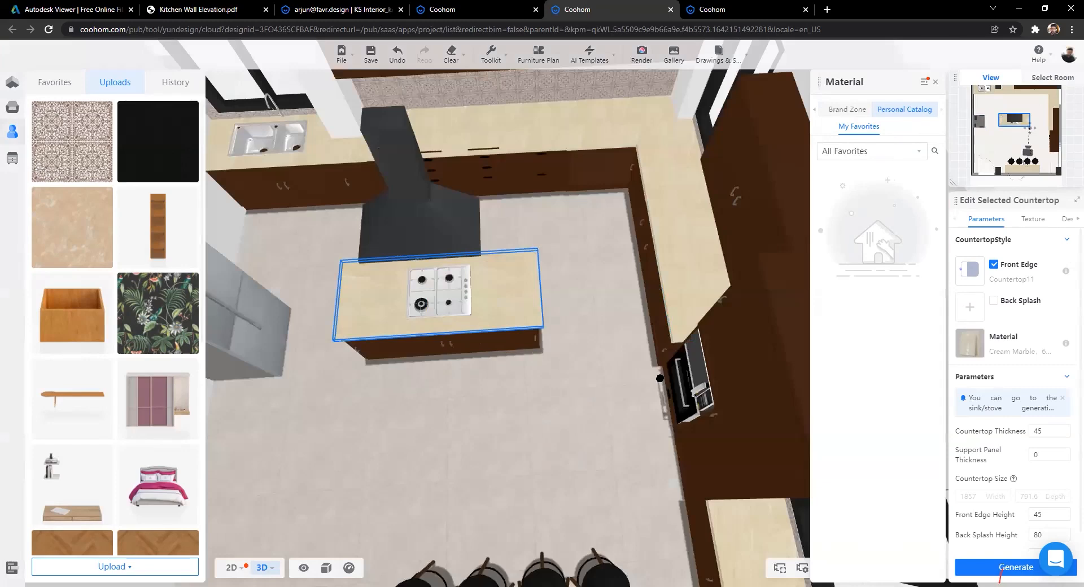
pyautogui.scroll(3, 645, 379)
pyautogui.moveTo(532, 367); pyautogui.dragTo(497, 369)
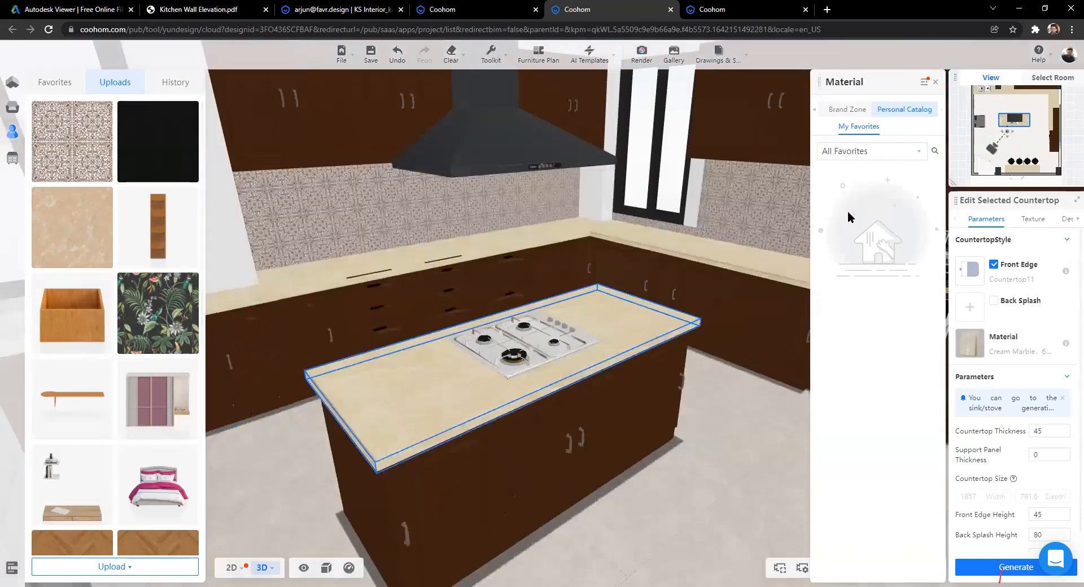
pyautogui.press('w')
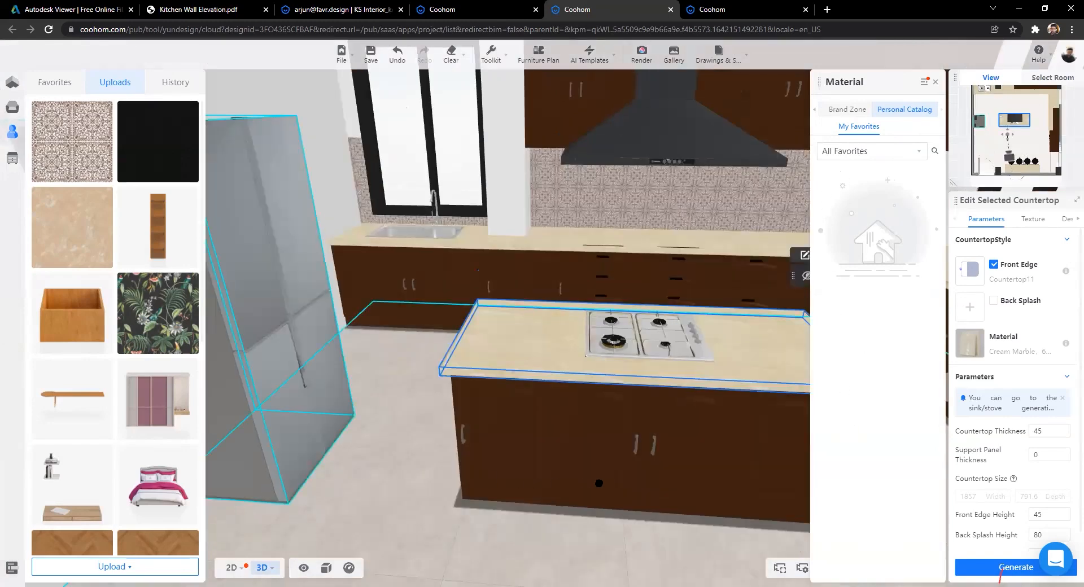
pyautogui.moveTo(599, 484); pyautogui.dragTo(400, 513)
pyautogui.moveTo(439, 426); pyautogui.dragTo(645, 232)
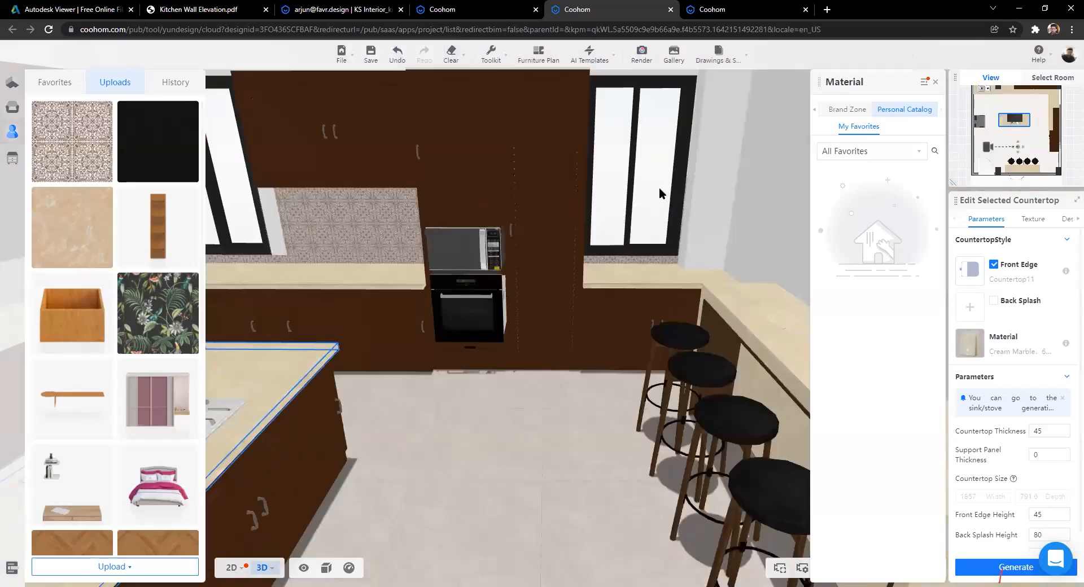
pyautogui.moveTo(659, 187); pyautogui.dragTo(470, 389)
pyautogui.click(375, 399)
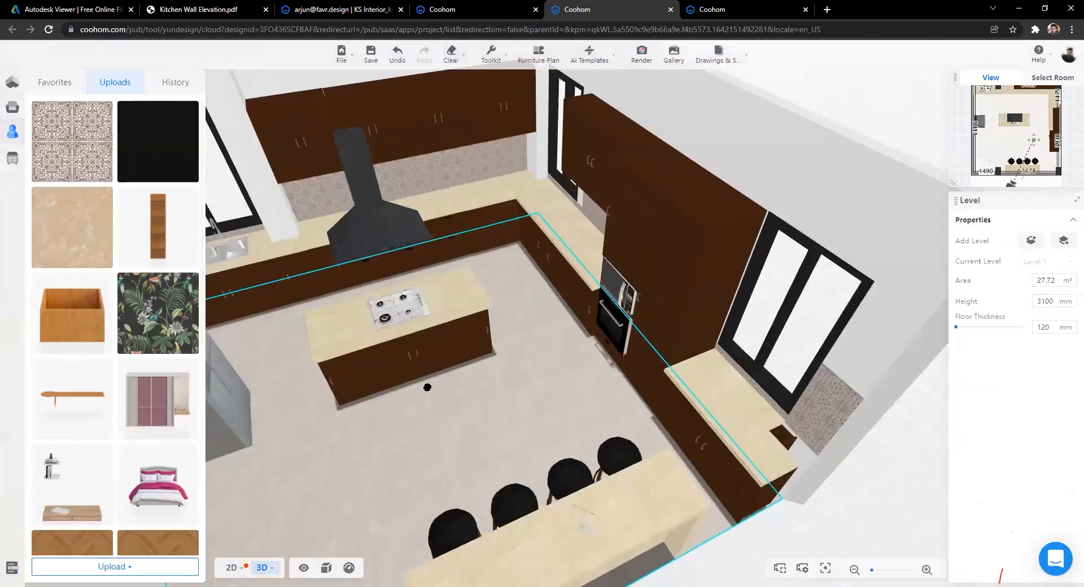
# Step: Select the bar counter beside the stools and open it in the Material Editor
pyautogui.moveTo(794, 401); pyautogui.dragTo(601, 426)
pyautogui.moveTo(608, 337); pyautogui.dragTo(625, 346)
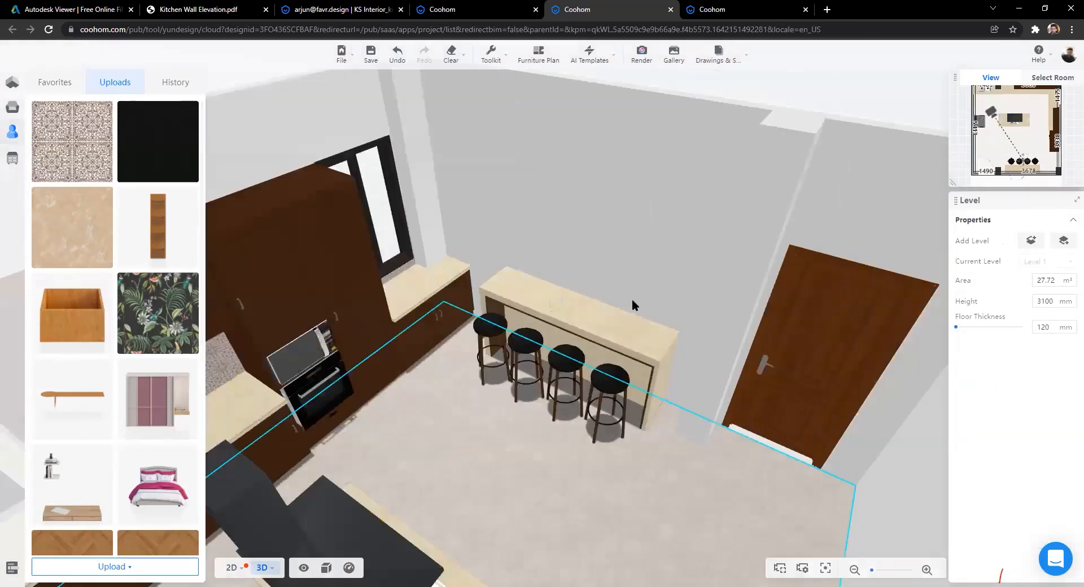
pyautogui.scroll(3, 631, 302)
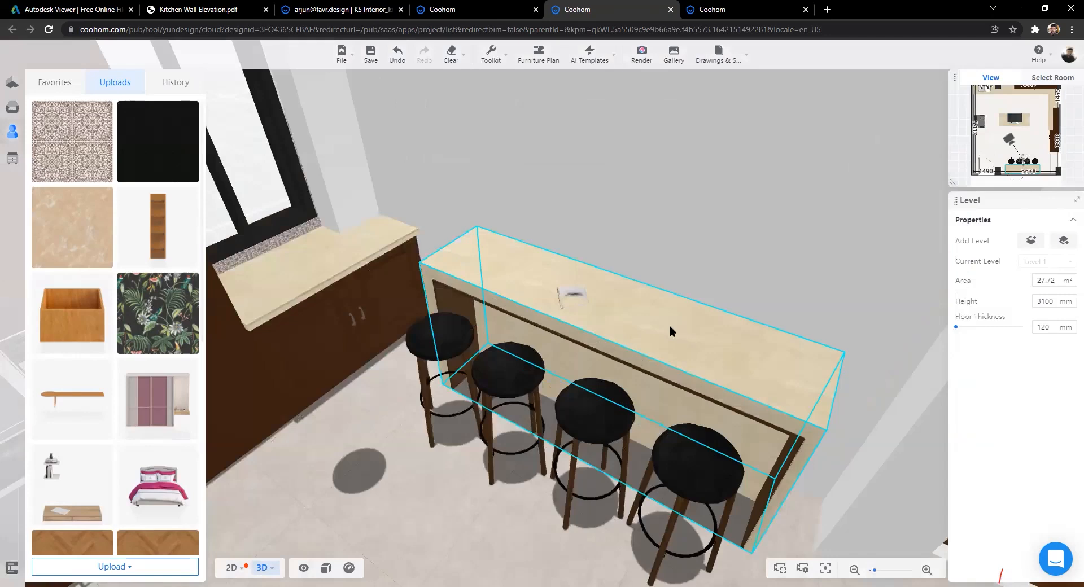
pyautogui.click(669, 326)
pyautogui.click(351, 188)
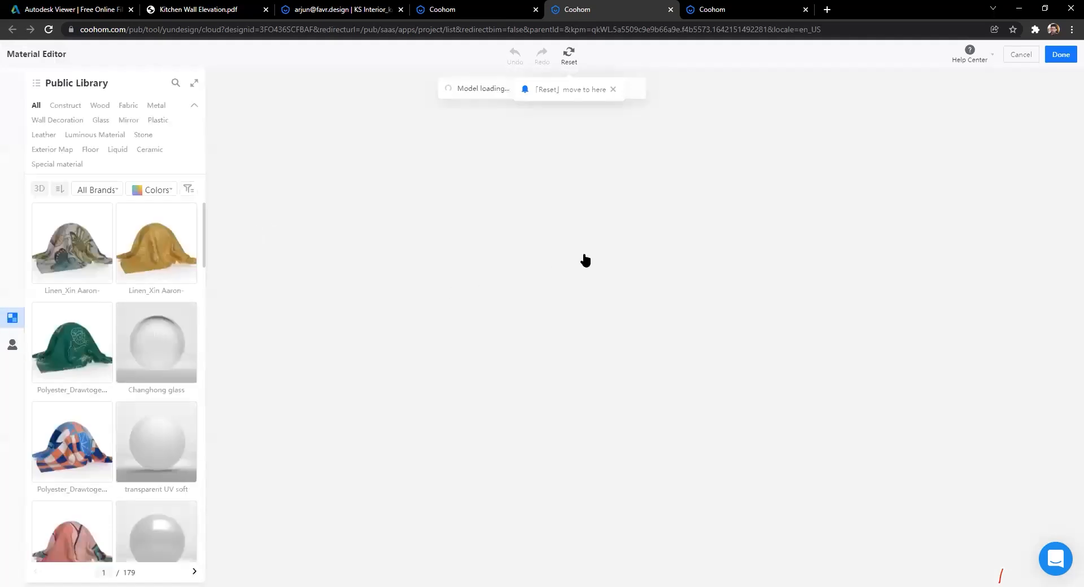
# Step: Apply the uploaded KSinterior_Dadotiles texture to a bar counter component and finish with Done
pyautogui.click(11, 347)
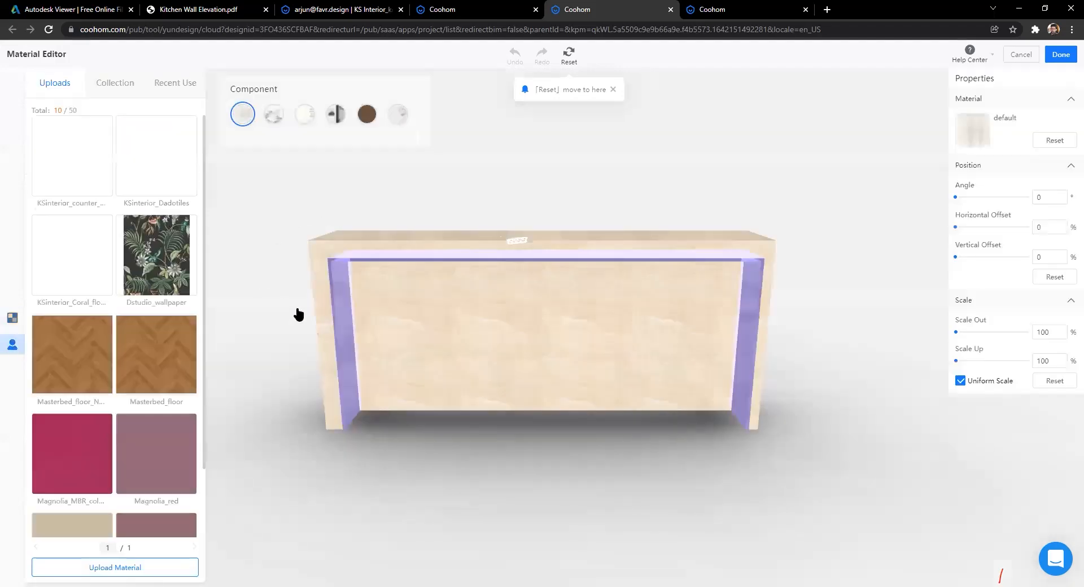
pyautogui.moveTo(378, 338); pyautogui.dragTo(252, 265)
pyautogui.moveTo(491, 286); pyautogui.dragTo(377, 265)
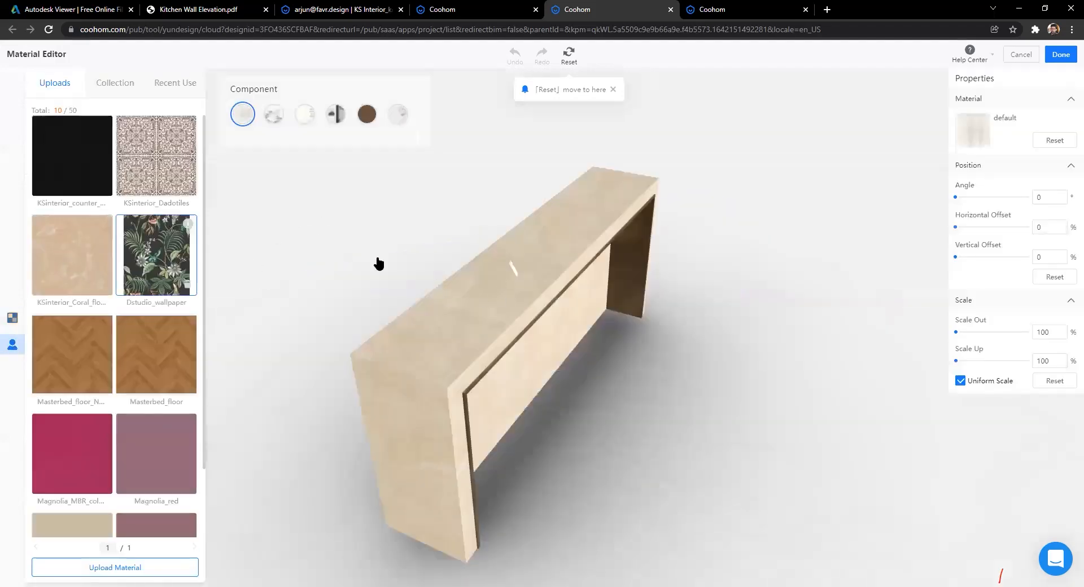
pyautogui.click(550, 367)
pyautogui.click(682, 390)
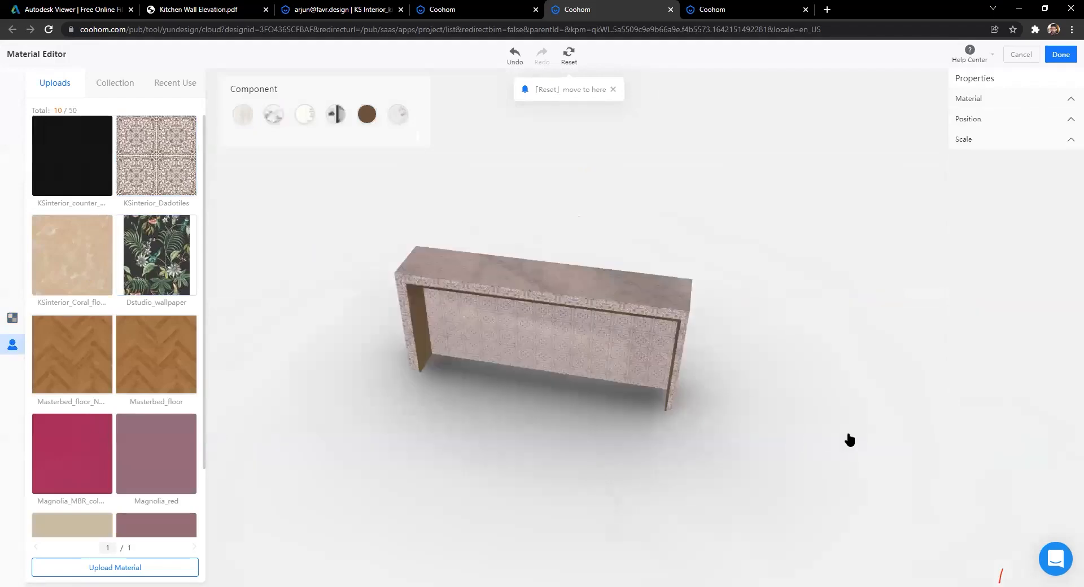
pyautogui.click(1061, 55)
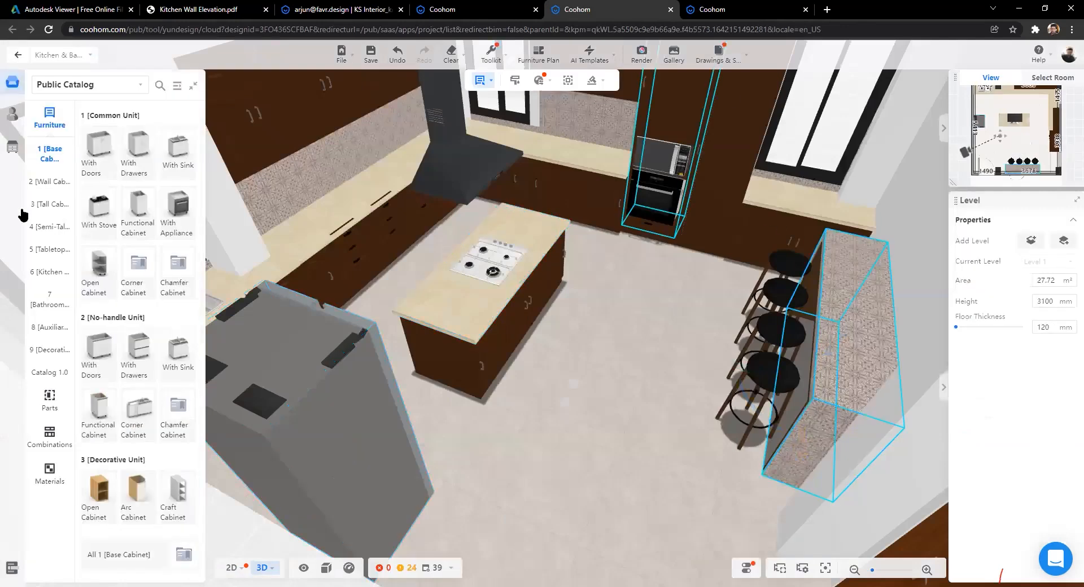
# Step: List the custom kitchen parts and browse the island countertop's personal and brand materials unchanged
pyautogui.click(17, 147)
pyautogui.click(12, 115)
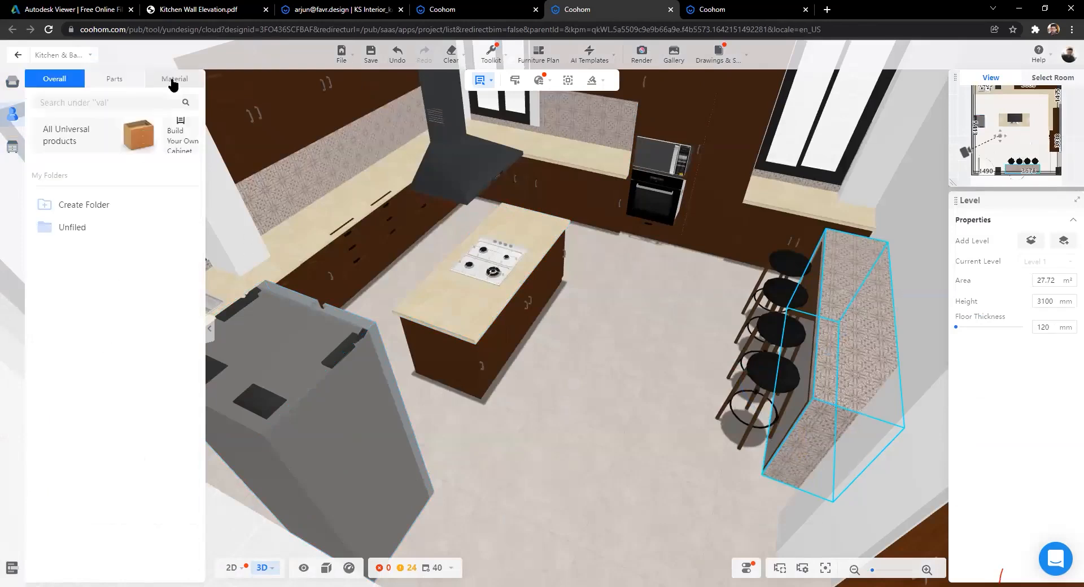
pyautogui.click(128, 85)
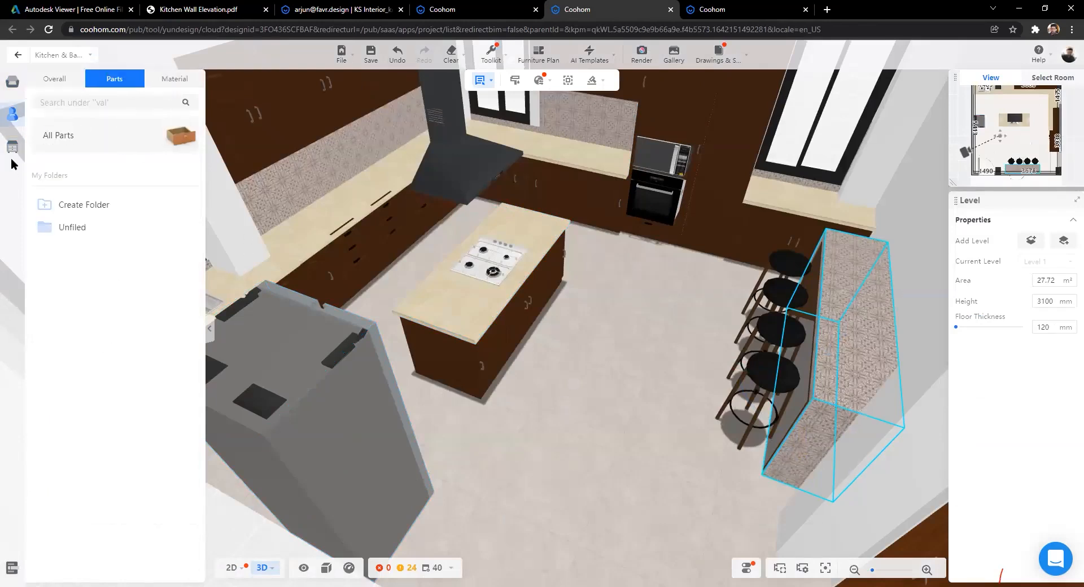
pyautogui.click(461, 304)
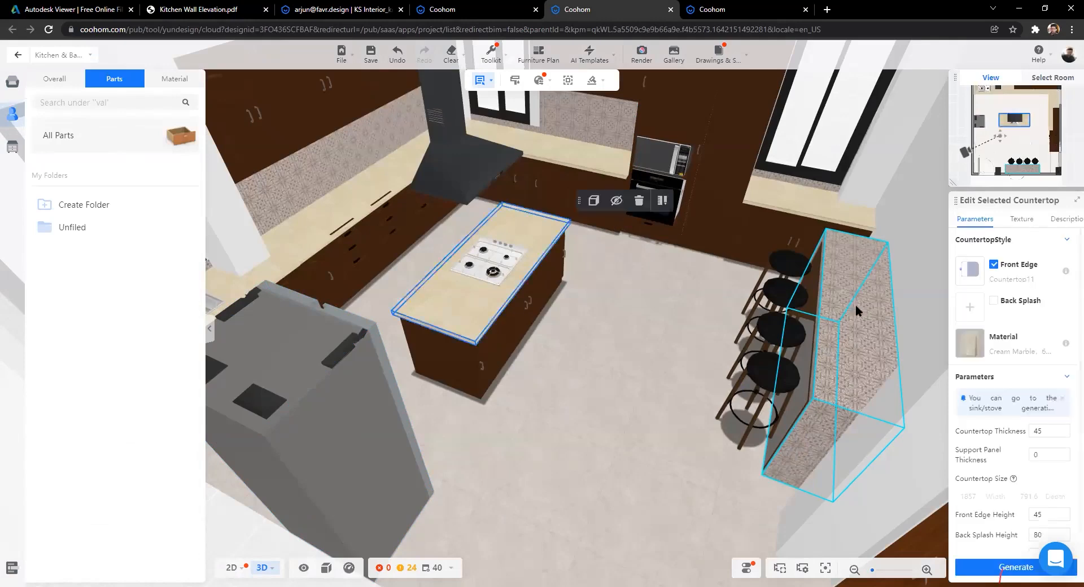
pyautogui.click(976, 327)
pyautogui.click(903, 117)
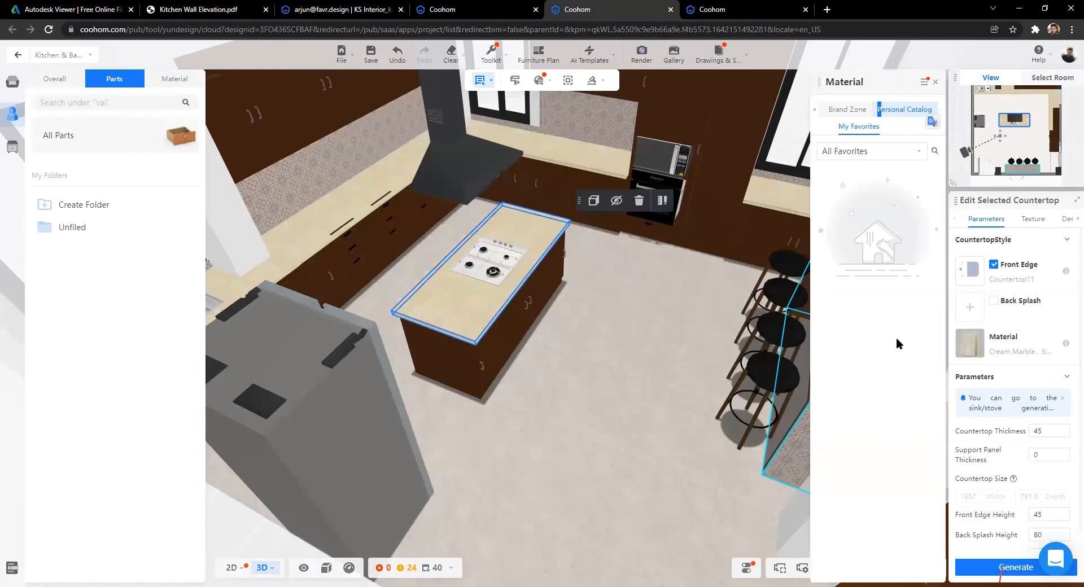
pyautogui.click(858, 109)
pyautogui.click(944, 112)
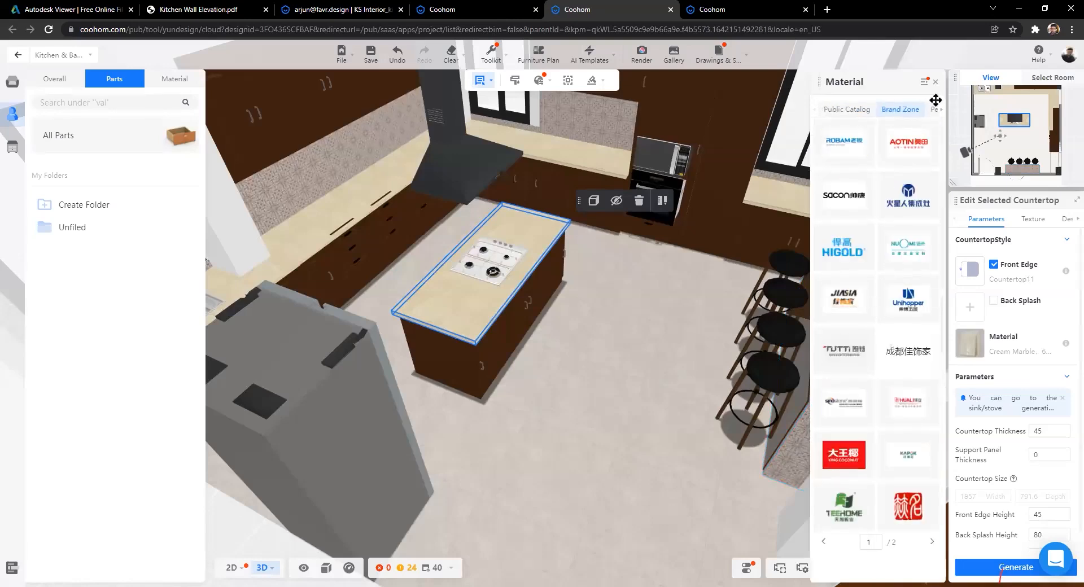
pyautogui.click(608, 330)
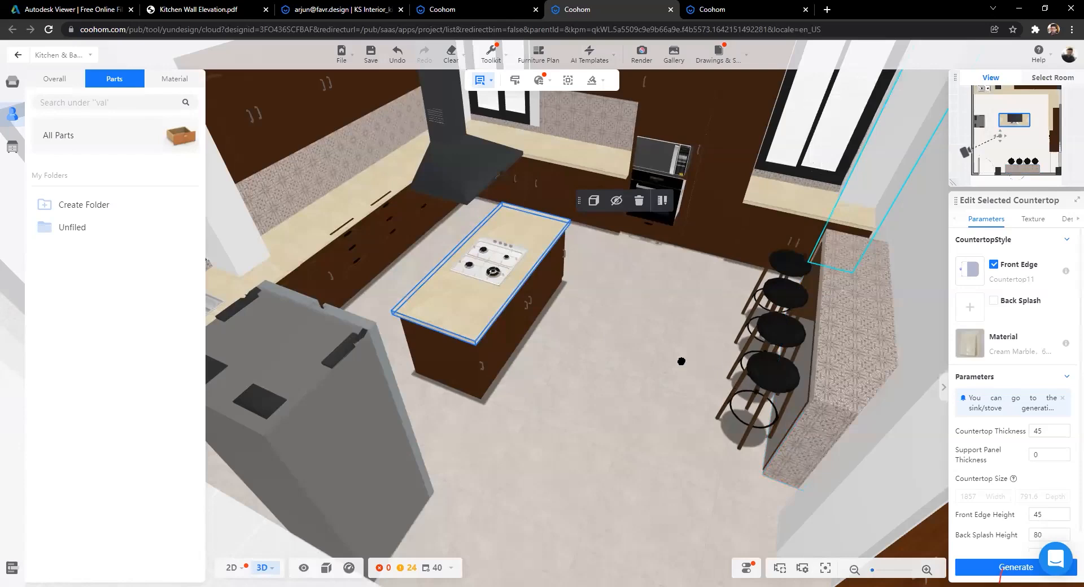
# Step: Select the kitchen floor and move the camera around toward the island
pyautogui.scroll(3, 608, 361)
pyautogui.click(609, 364)
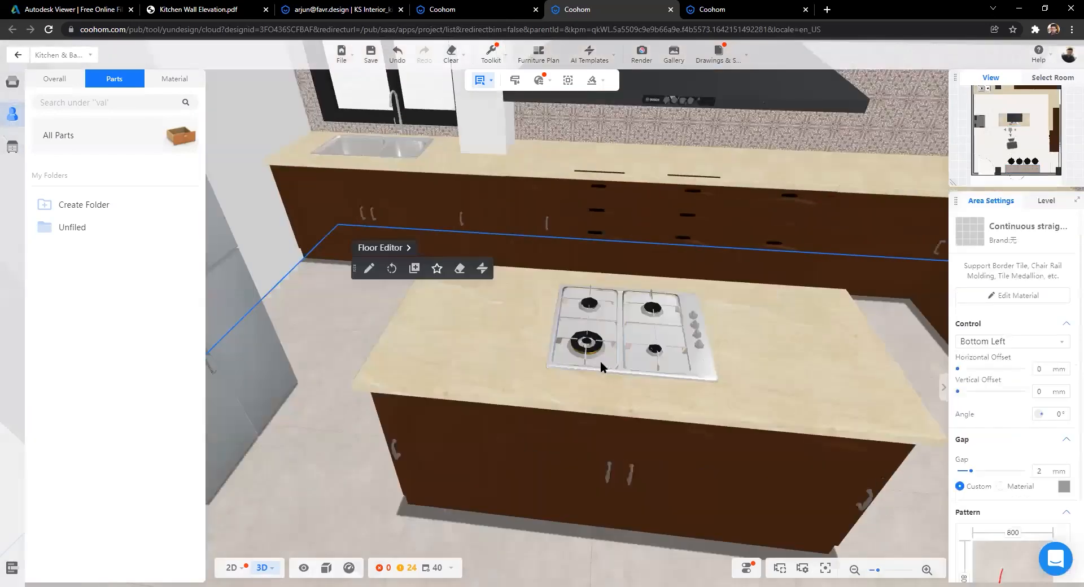
pyautogui.scroll(-3, 435, 472)
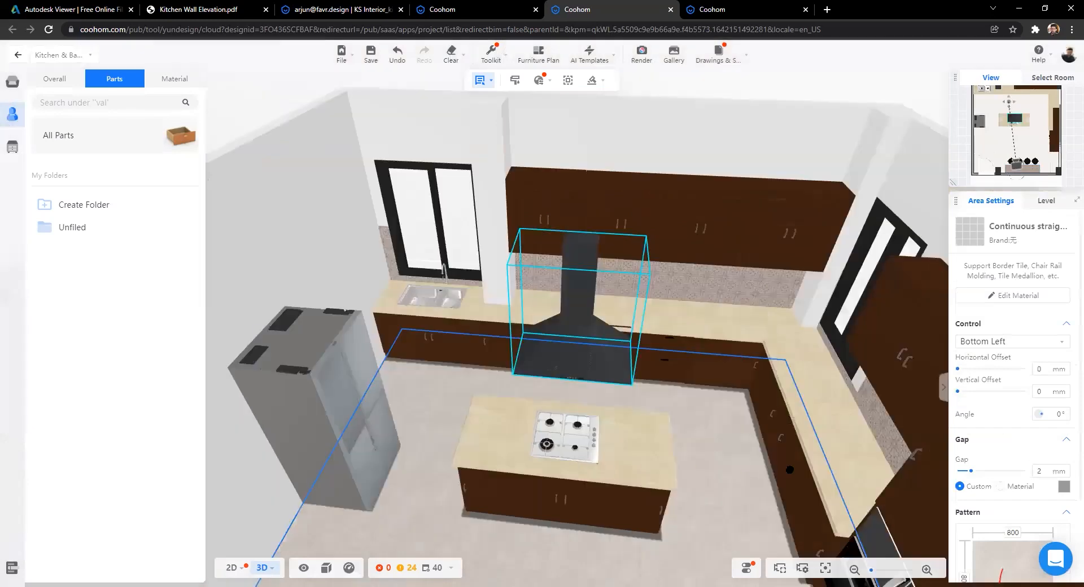
pyautogui.moveTo(743, 471); pyautogui.dragTo(709, 438)
pyautogui.scroll(4, 465, 490)
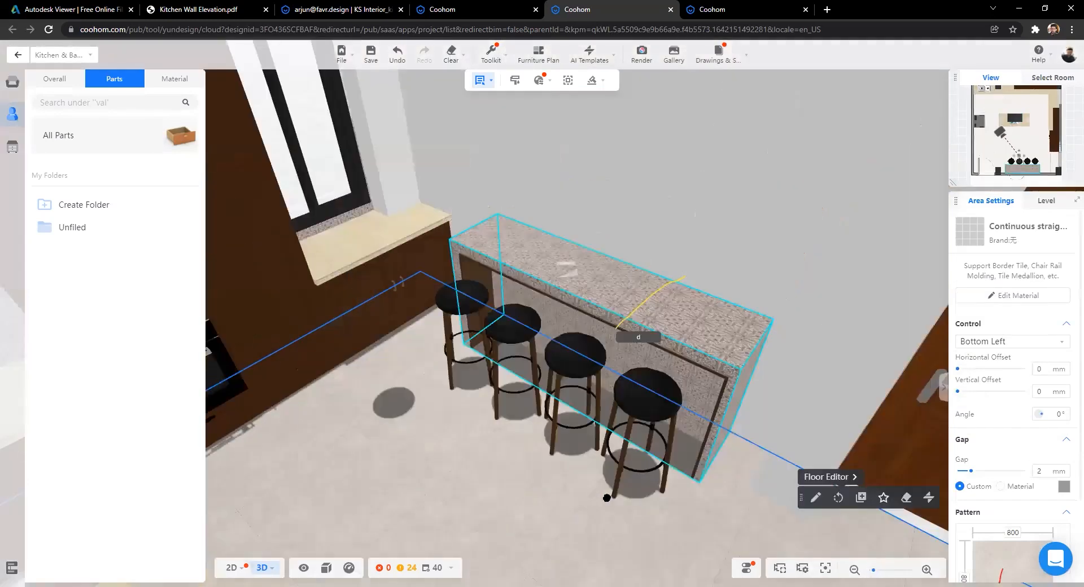
pyautogui.moveTo(739, 460); pyautogui.dragTo(607, 428)
pyautogui.scroll(3, 599, 432)
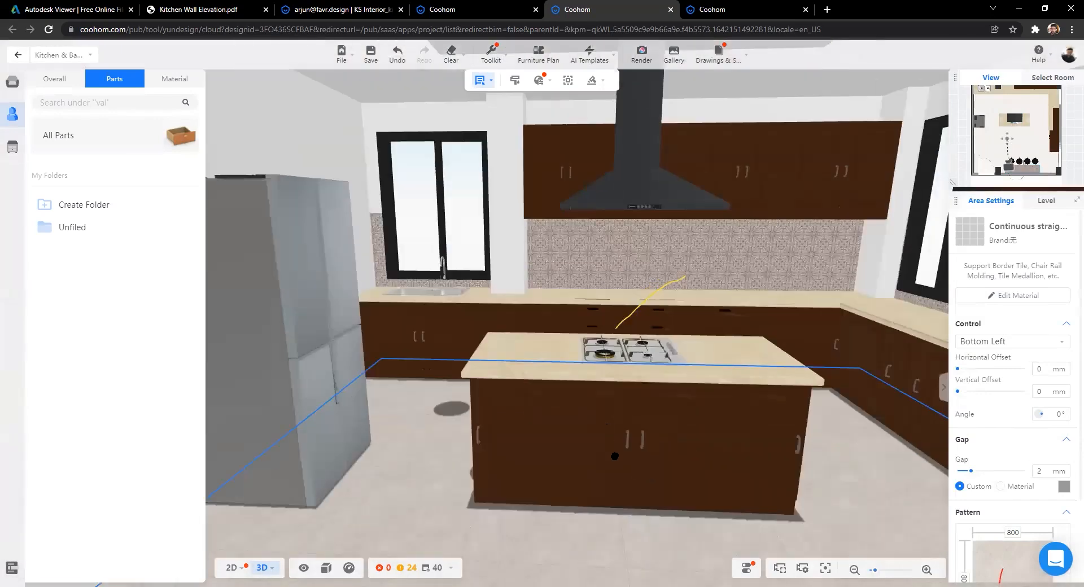
pyautogui.press('w')
pyautogui.press('d')
pyautogui.scroll(-5, 496, 527)
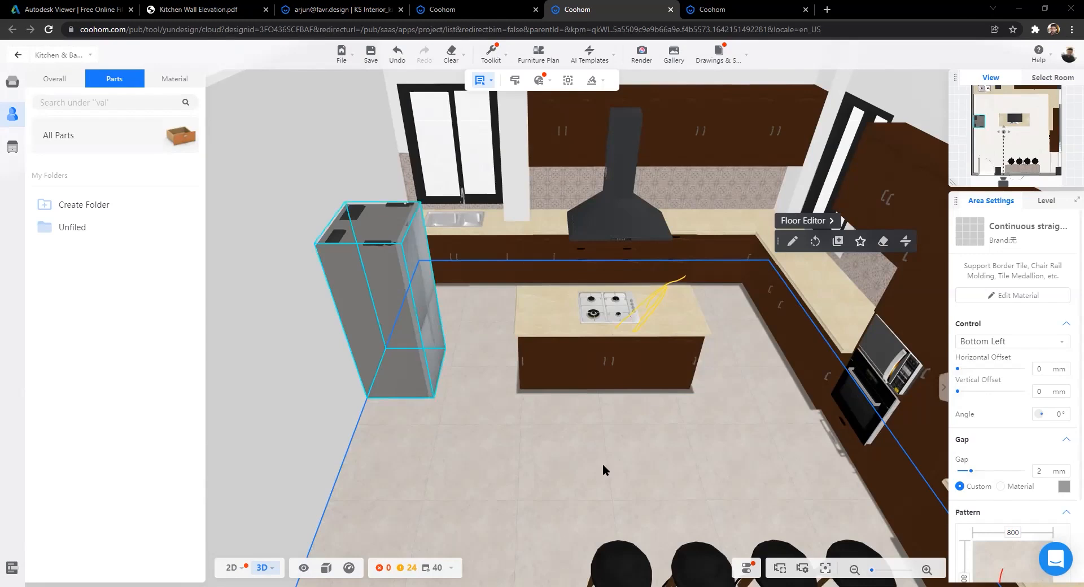
pyautogui.scroll(4, 647, 354)
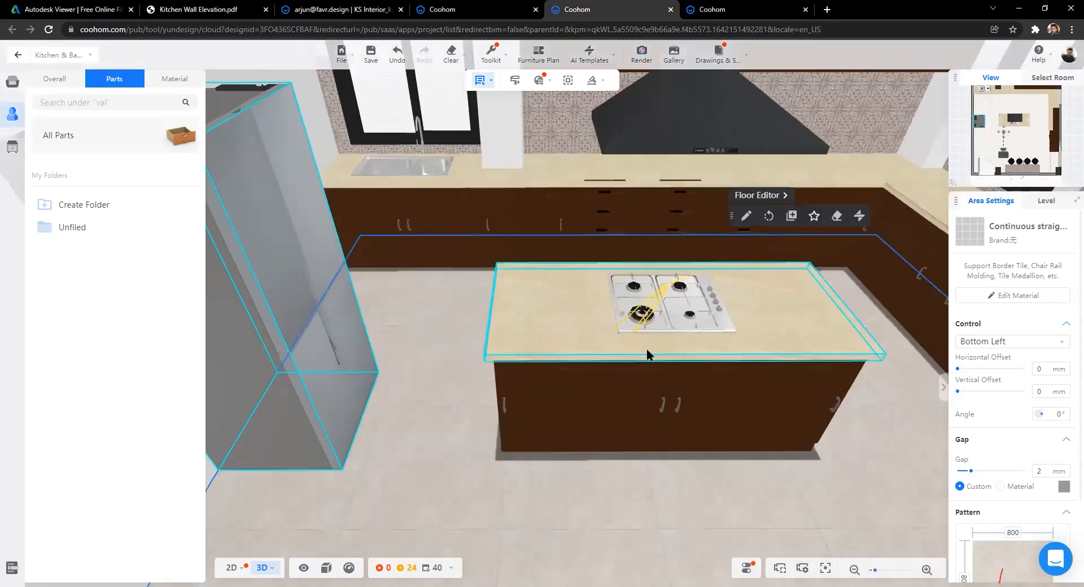
# Step: Select the cabinets beside the hood, under the sink and on the island in turn
pyautogui.click(558, 211)
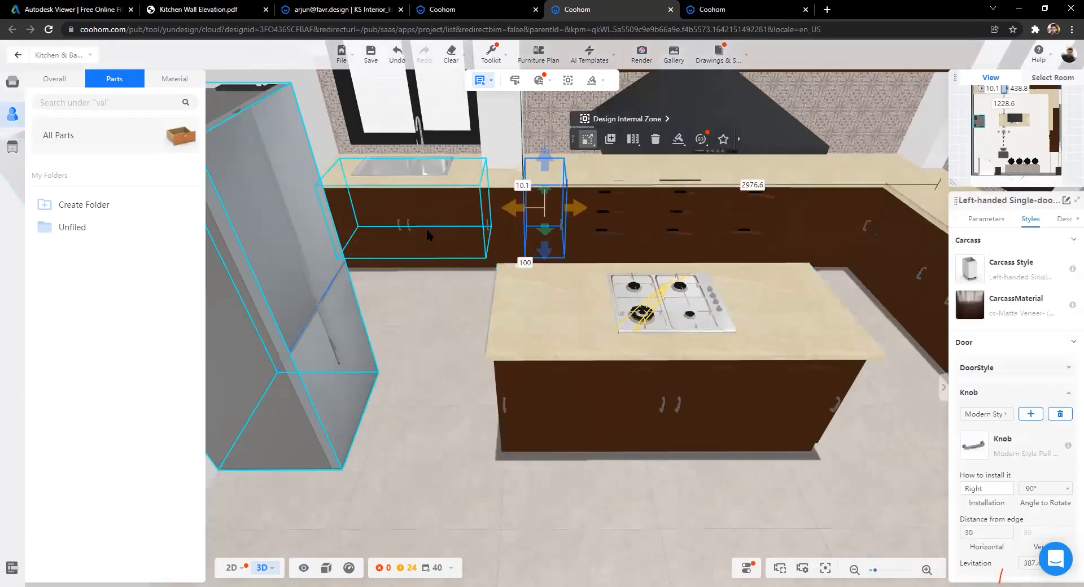
pyautogui.click(427, 234)
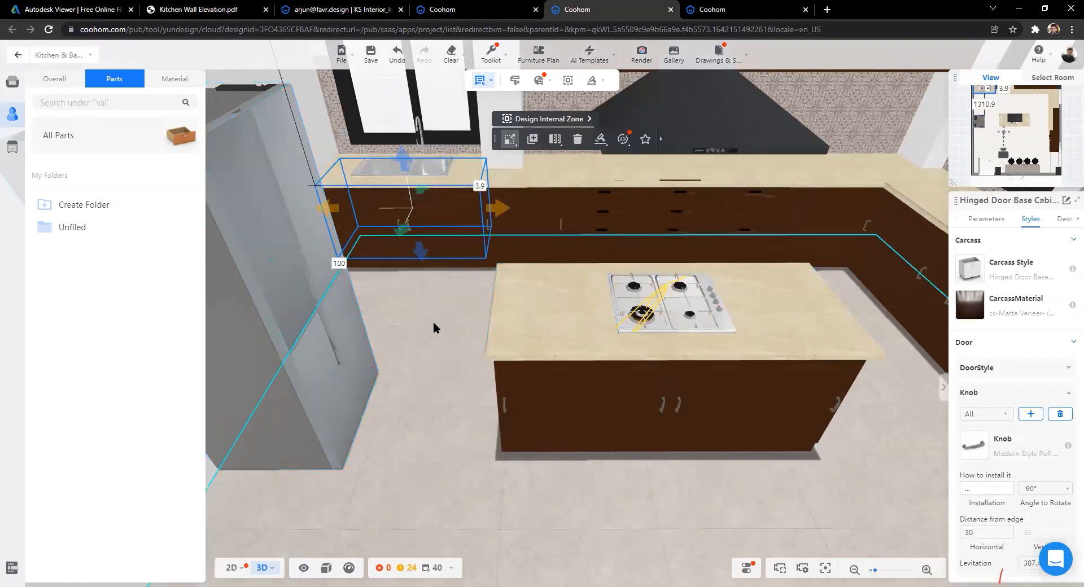
pyautogui.scroll(2, 601, 407)
pyautogui.scroll(2, 603, 407)
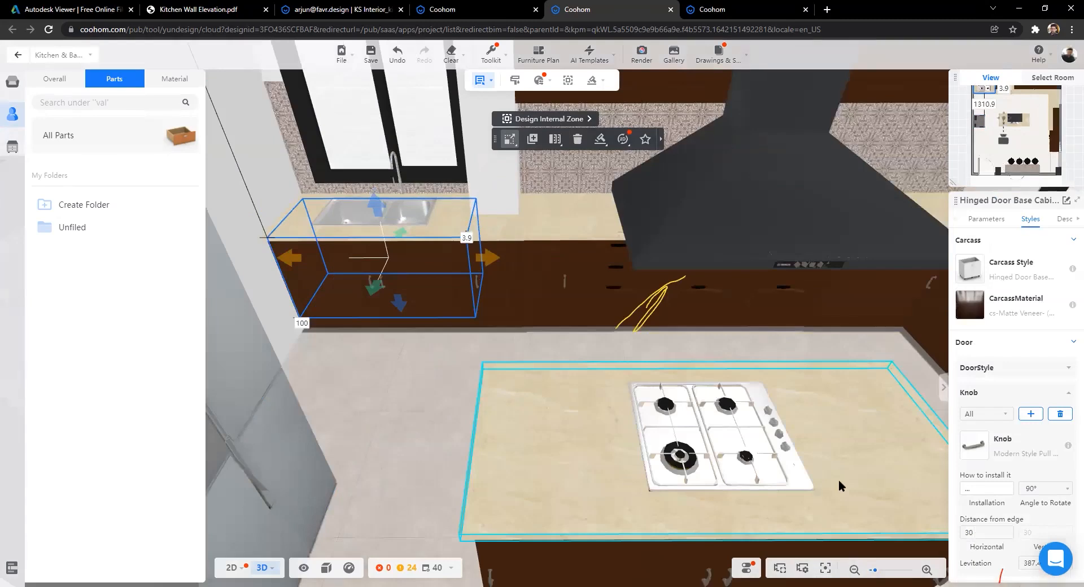
pyautogui.scroll(-5, 455, 435)
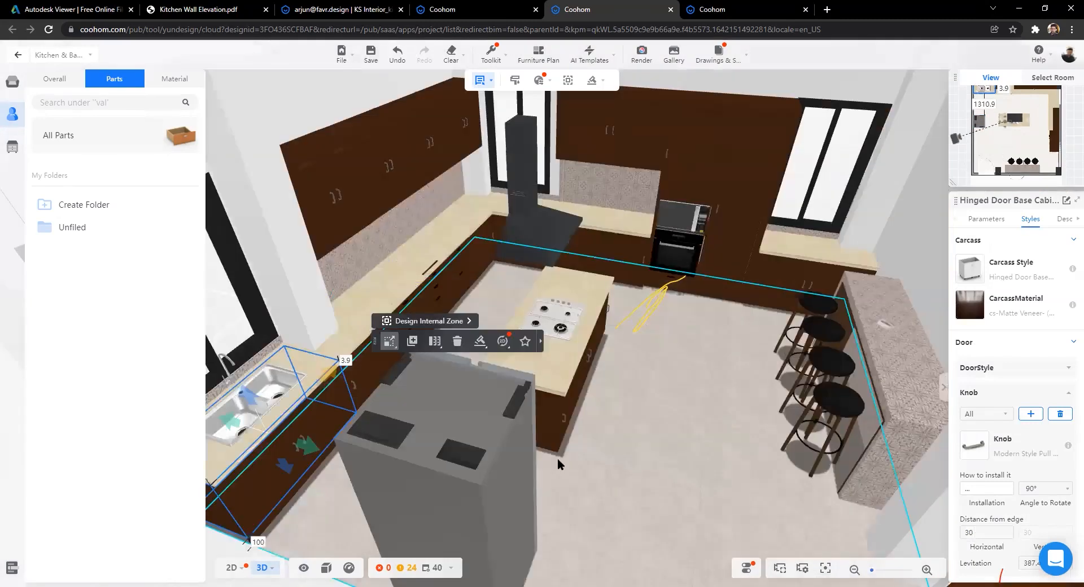
pyautogui.scroll(3, 589, 454)
pyautogui.scroll(-3, 534, 421)
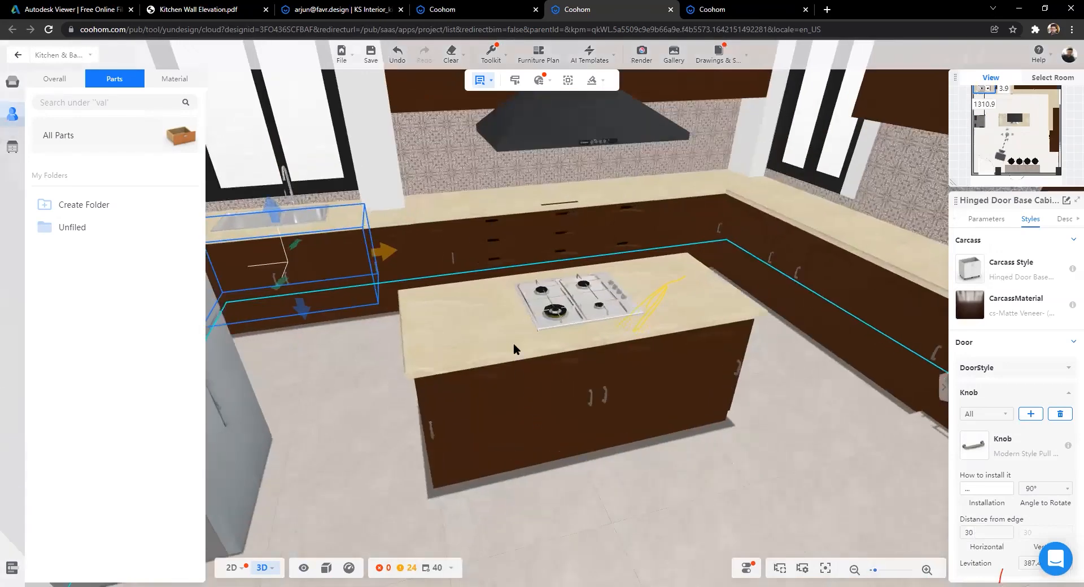
pyautogui.click(479, 288)
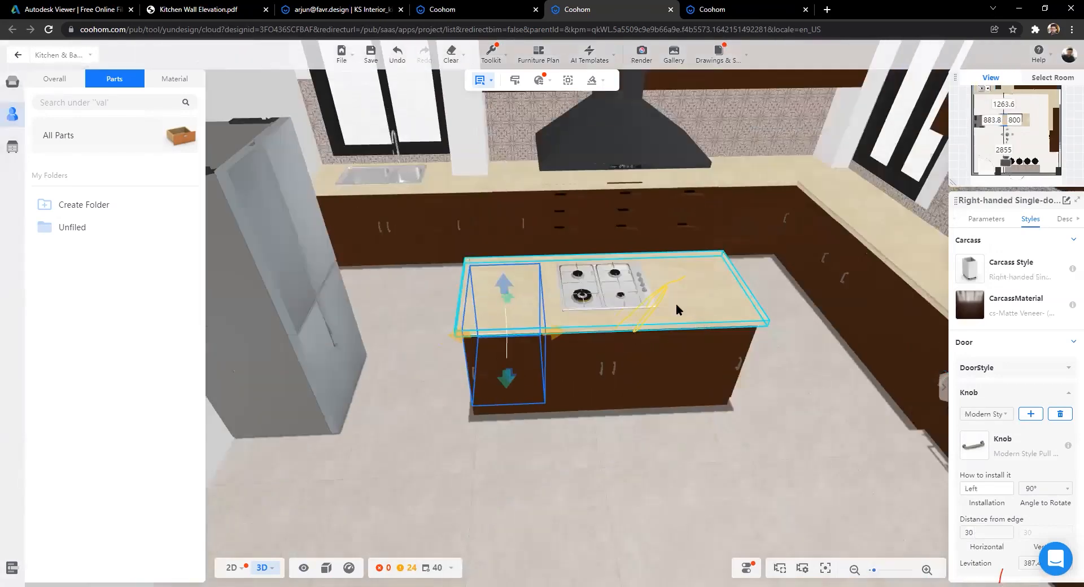
pyautogui.scroll(5, 560, 323)
# Step: Select the double-drawer back-counter cabinet and start adding a Sink to it
pyautogui.click(585, 316)
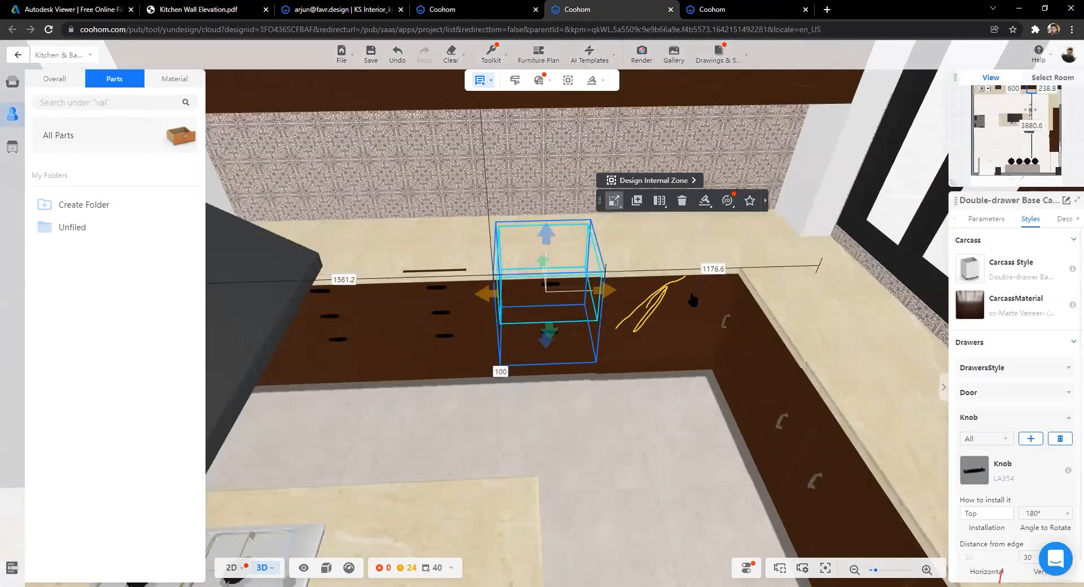
pyautogui.click(660, 200)
pyautogui.click(690, 294)
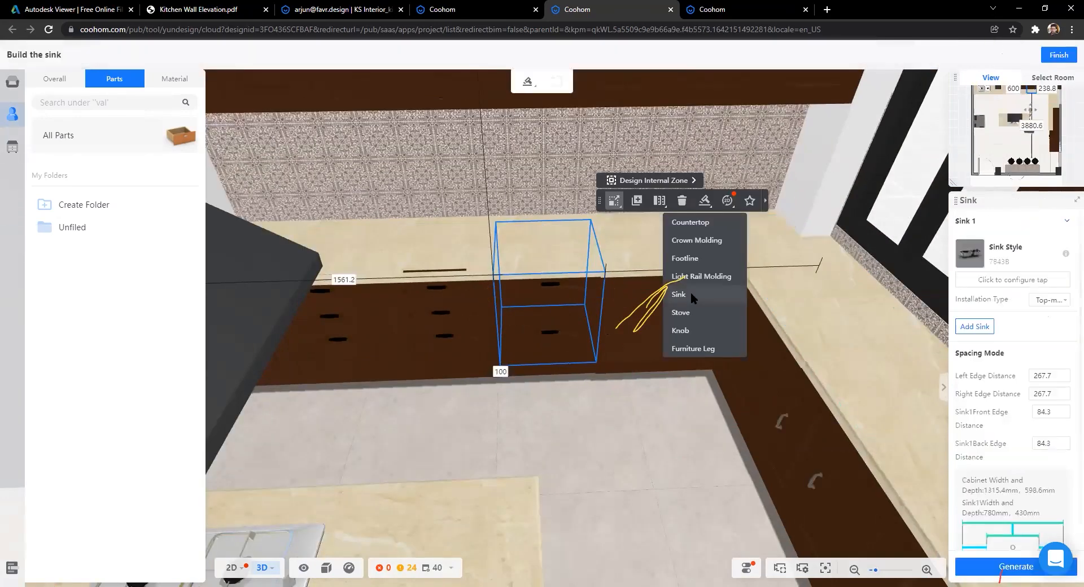
# Step: Choose sink style Single Sink-22 and generate the sink with its countertop
pyautogui.click(969, 256)
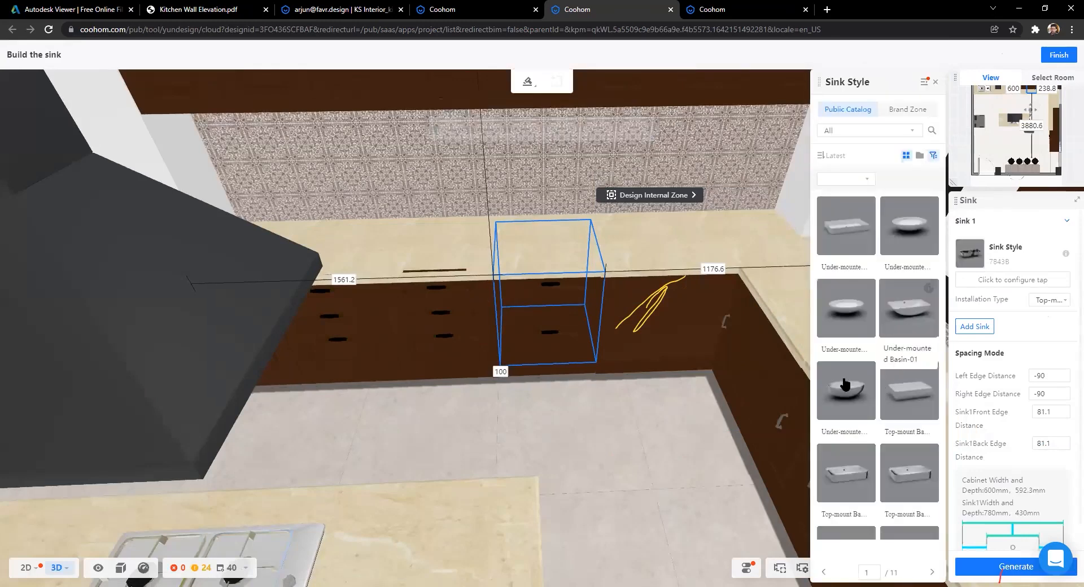
pyautogui.scroll(-1, 845, 384)
pyautogui.scroll(-3, 845, 384)
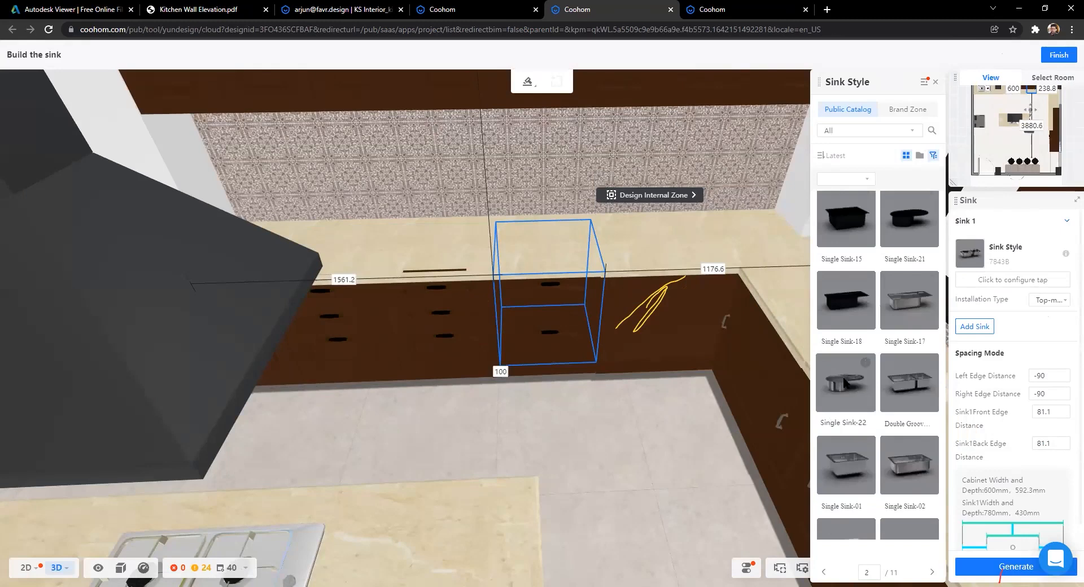
pyautogui.click(845, 384)
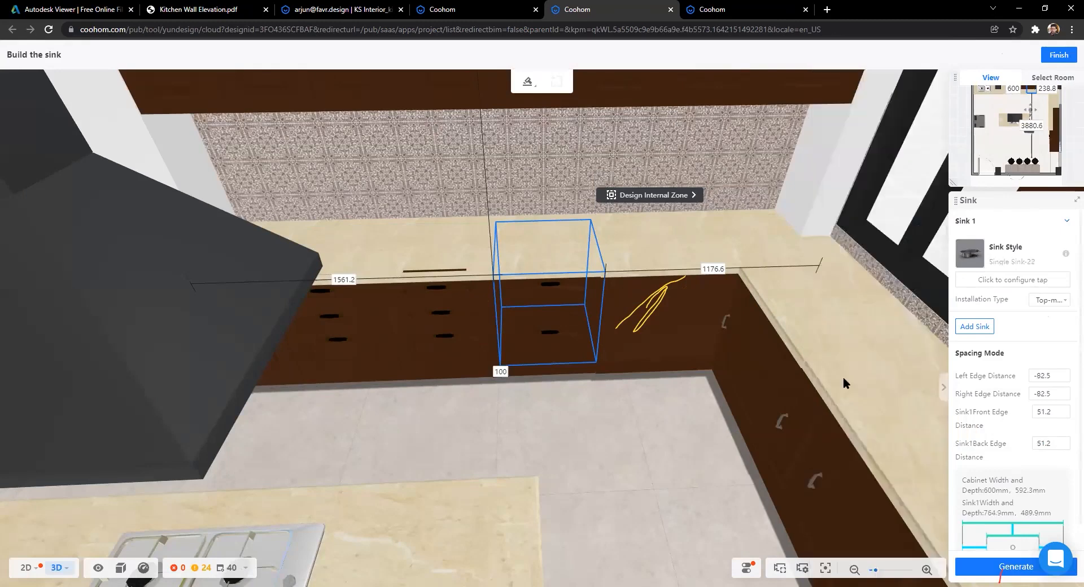
pyautogui.click(984, 564)
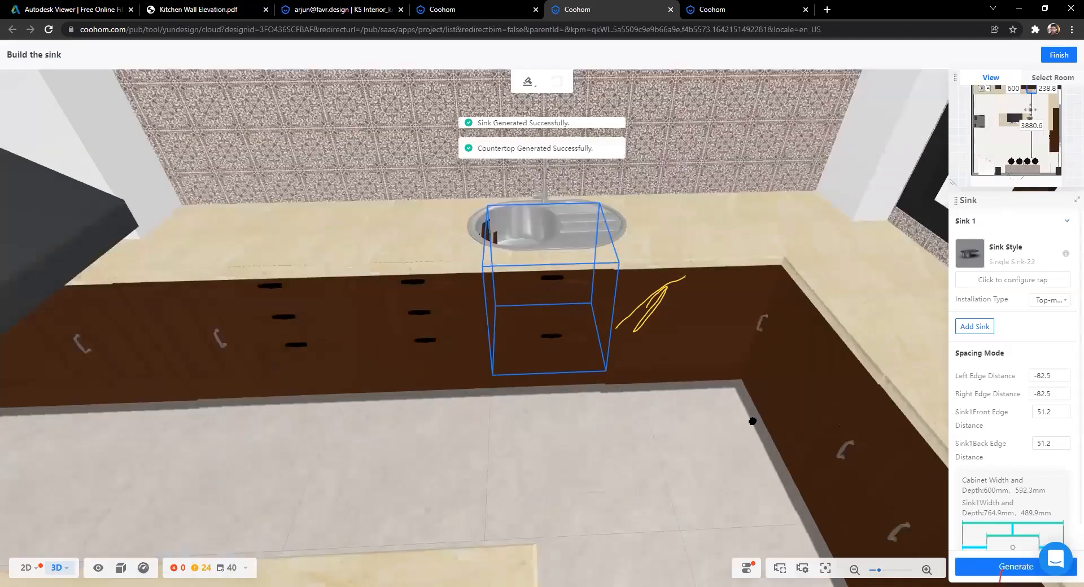
pyautogui.scroll(2, 517, 400)
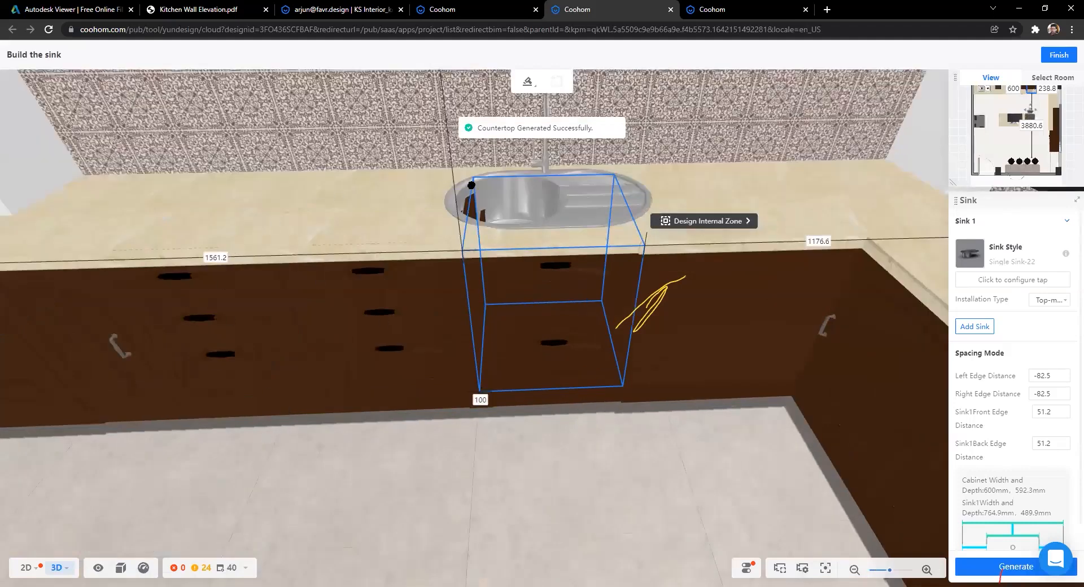
pyautogui.scroll(-3, 505, 277)
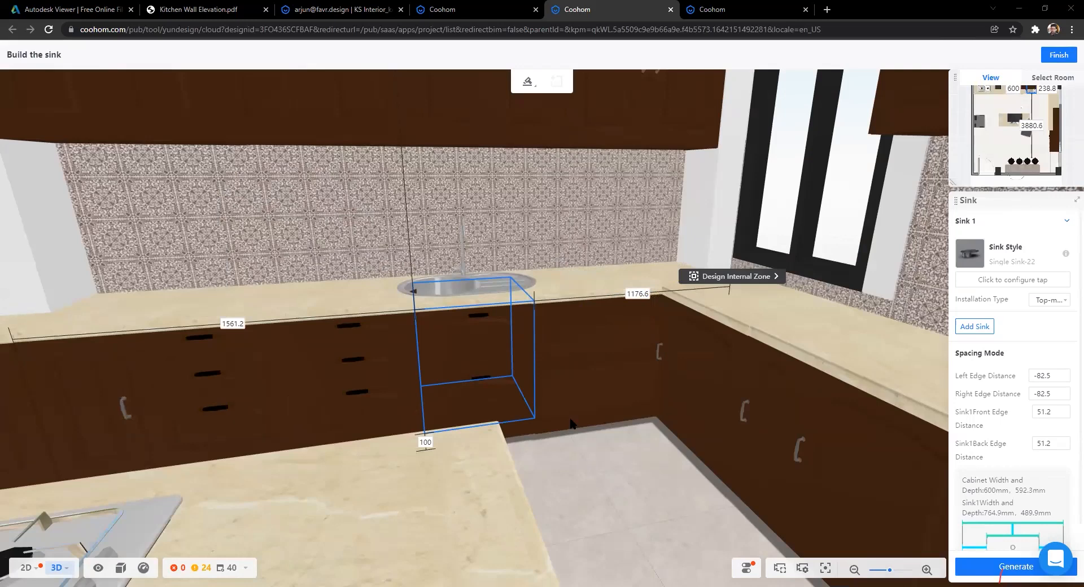
# Step: Orbit the view round to take in the whole window counter
pyautogui.scroll(-2, 572, 423)
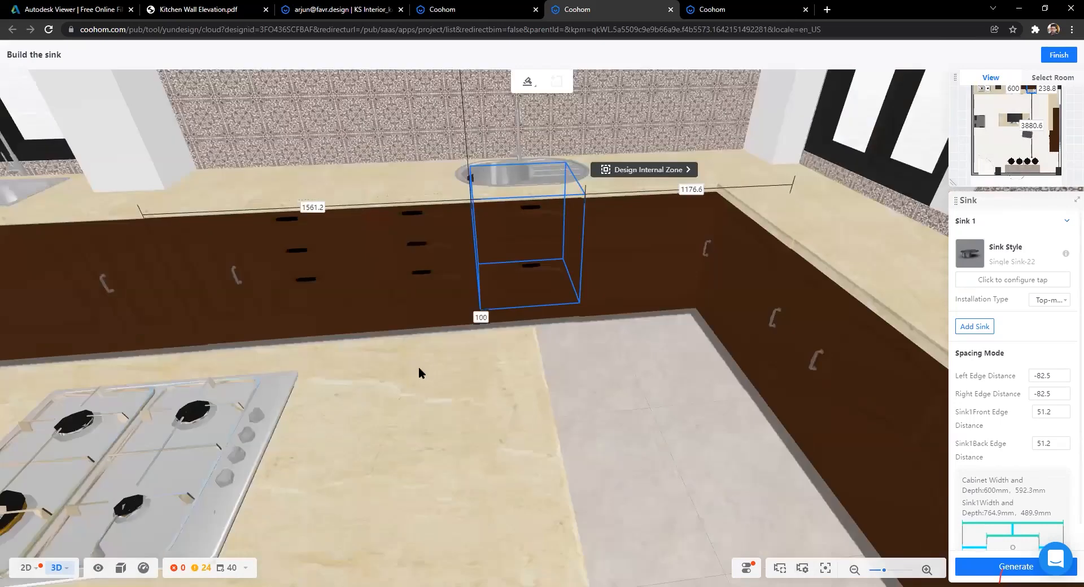
pyautogui.moveTo(418, 372); pyautogui.dragTo(380, 399)
pyautogui.moveTo(425, 485); pyautogui.dragTo(449, 500)
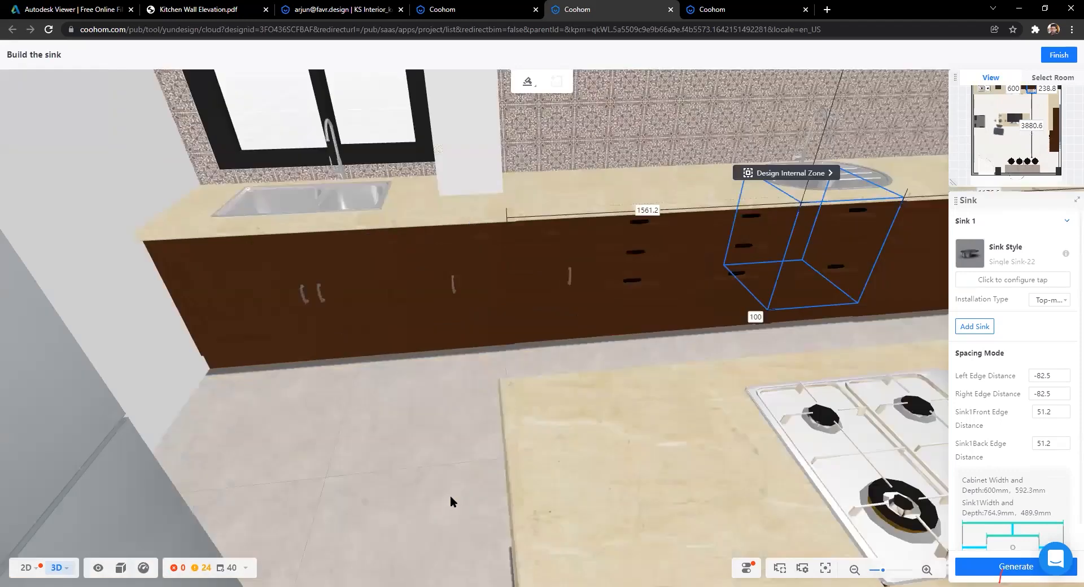
pyautogui.scroll(2, 578, 177)
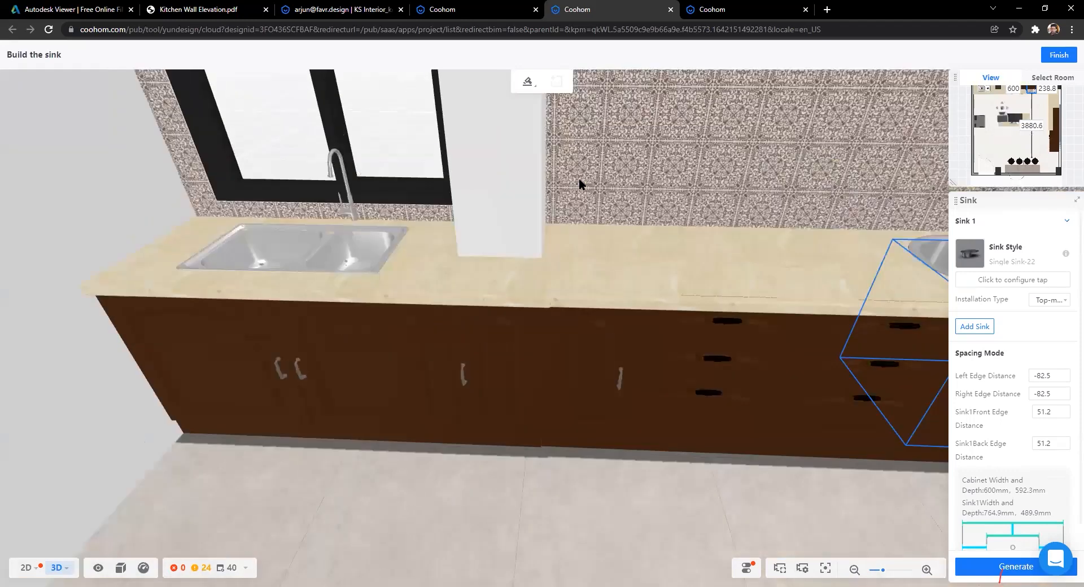
pyautogui.scroll(2, 328, 304)
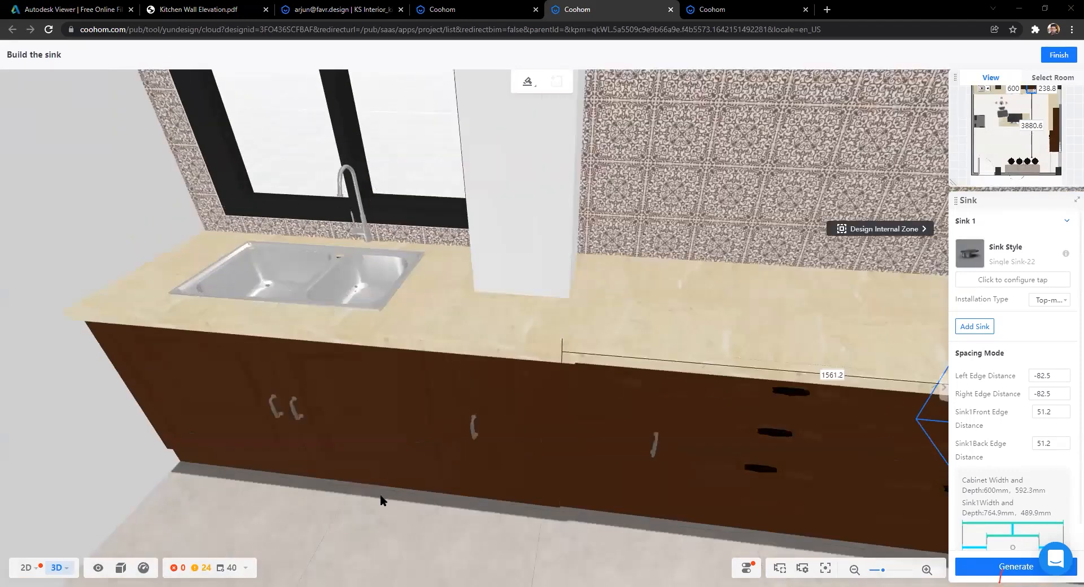
pyautogui.moveTo(440, 485); pyautogui.dragTo(428, 483)
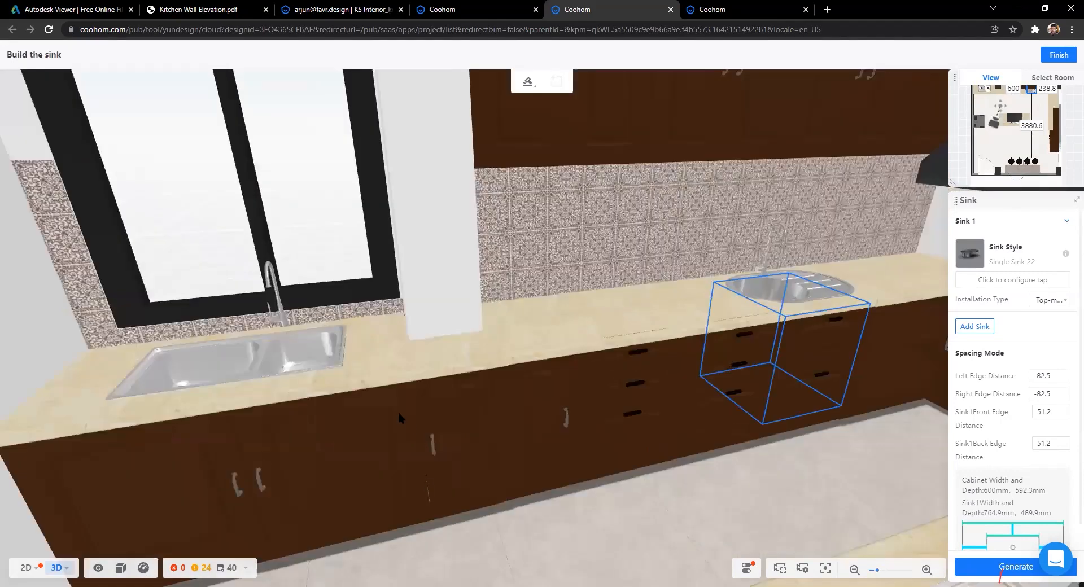
pyautogui.scroll(2, 307, 303)
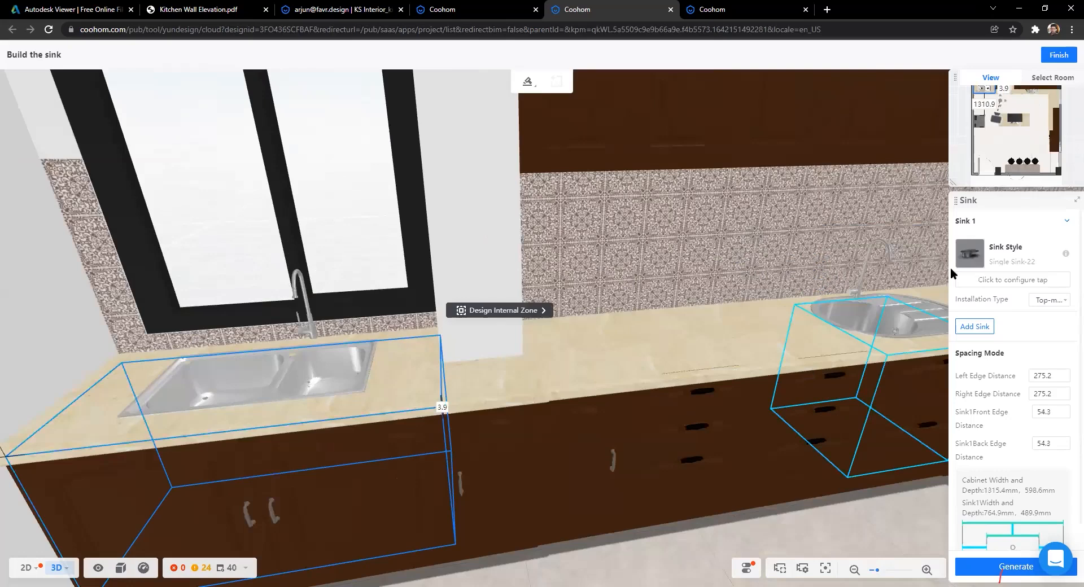
# Step: Select the 1315.4 mm sink cabinet under the window and scroll through the sink styles
pyautogui.click(969, 253)
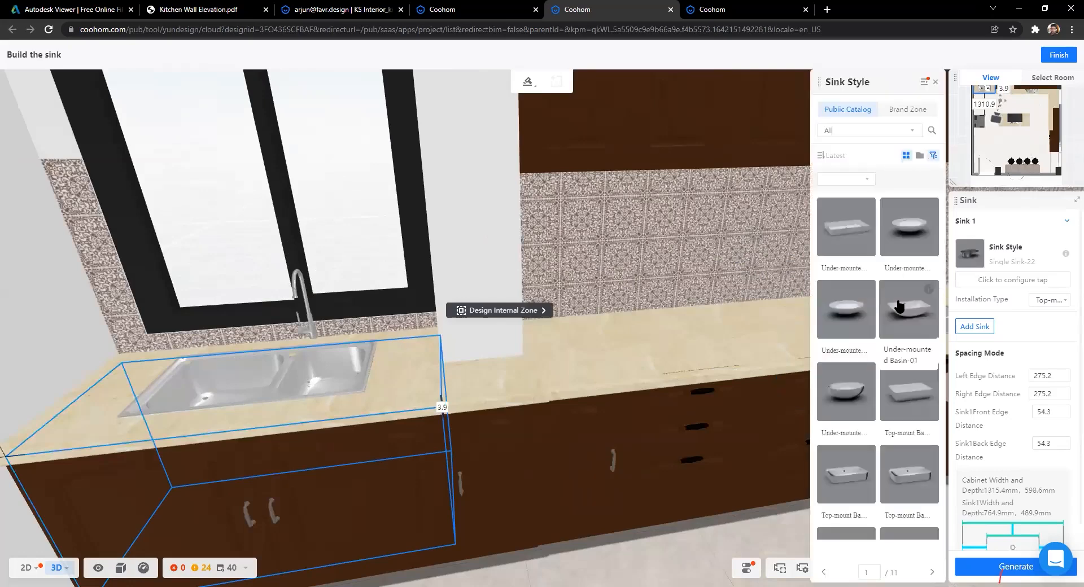
pyautogui.scroll(-5, 899, 306)
pyautogui.scroll(-3, 899, 306)
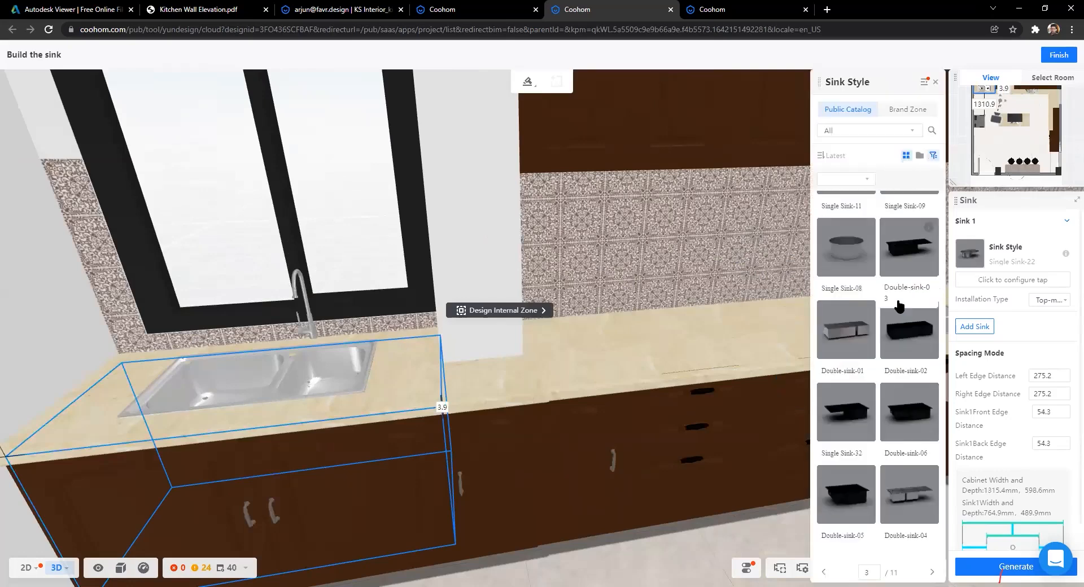
pyautogui.scroll(-9, 899, 306)
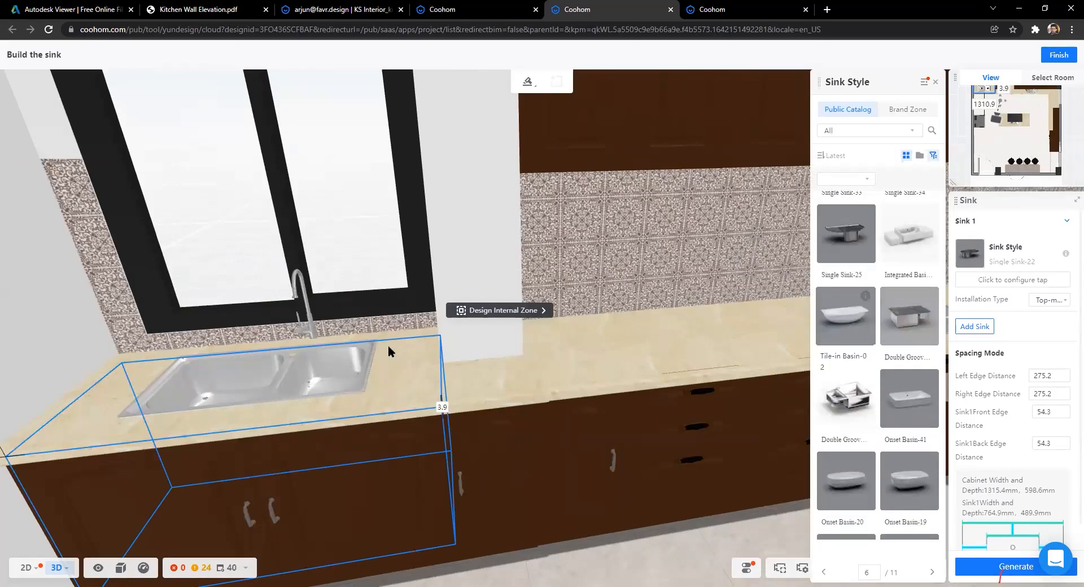
pyautogui.scroll(-3, 388, 346)
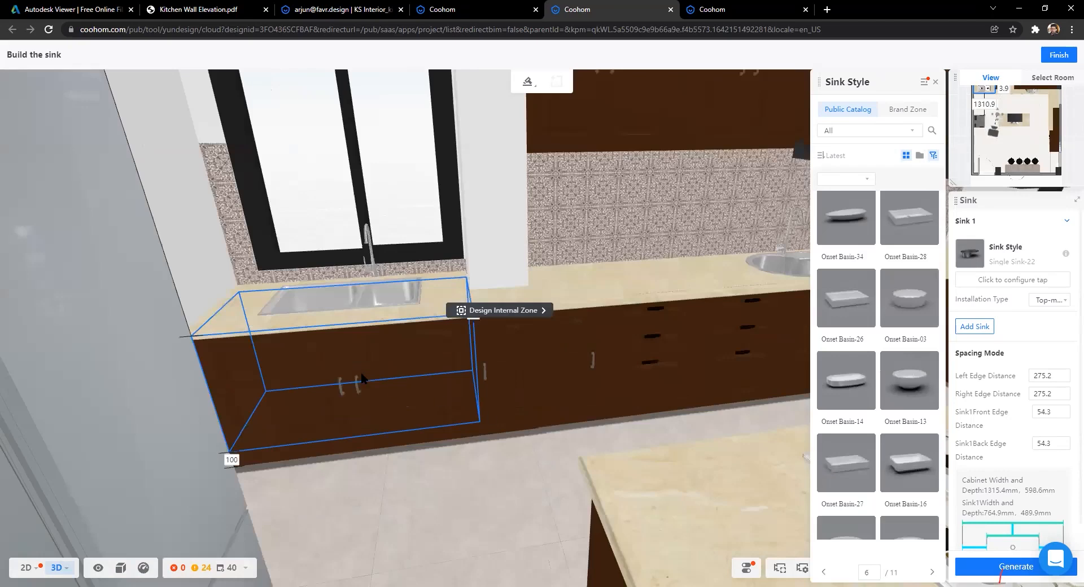
pyautogui.moveTo(248, 307); pyautogui.dragTo(278, 324)
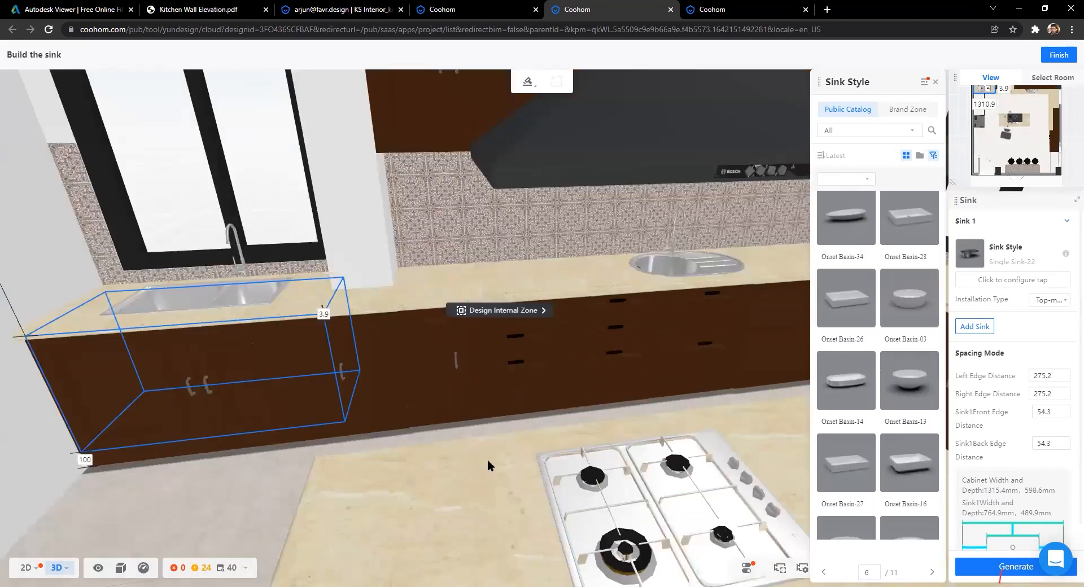
pyautogui.moveTo(456, 465); pyautogui.dragTo(528, 467)
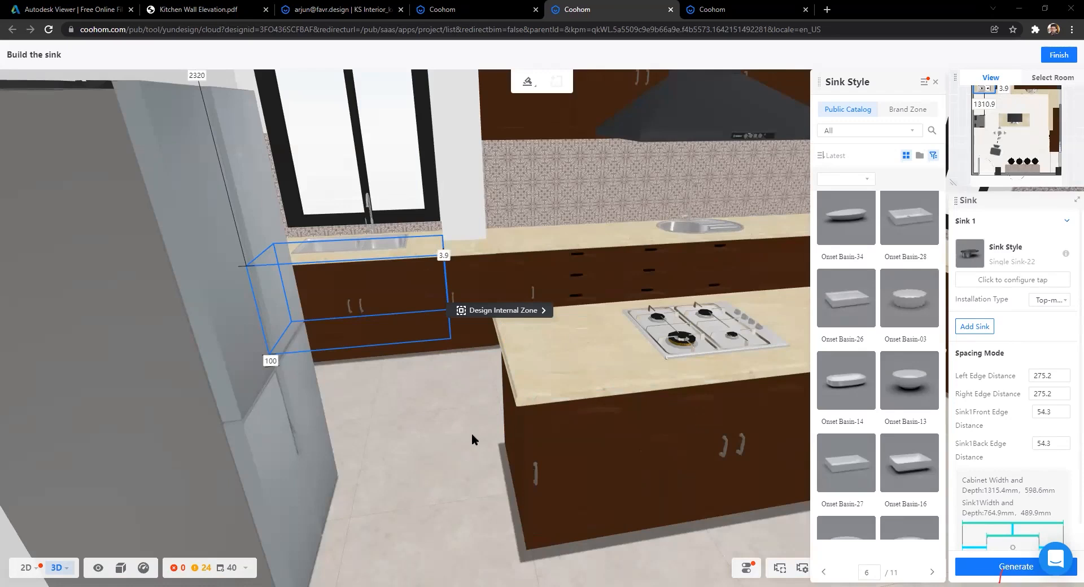
pyautogui.scroll(2, 450, 463)
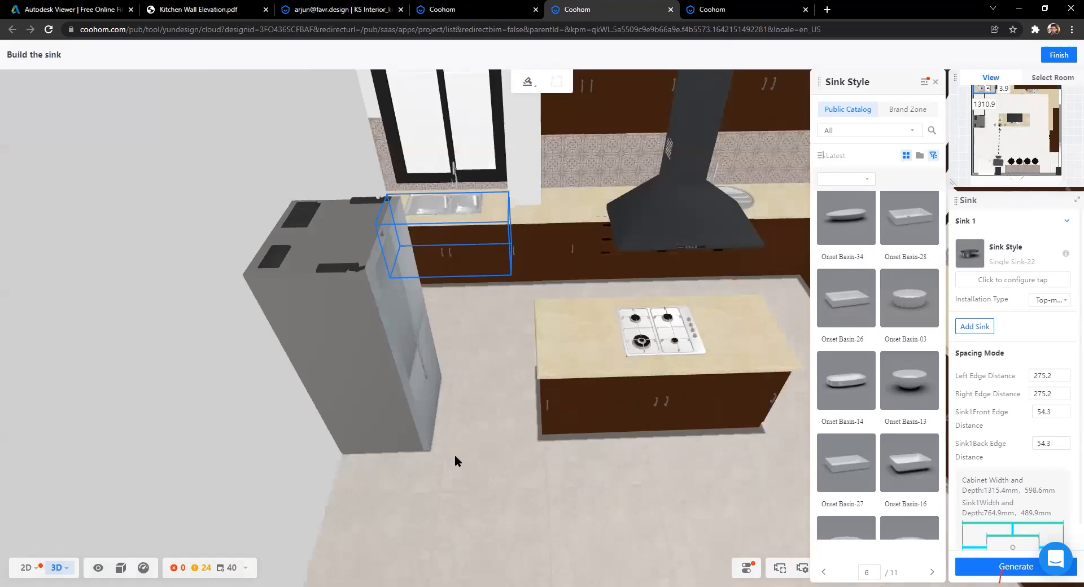
pyautogui.moveTo(453, 463); pyautogui.dragTo(496, 432)
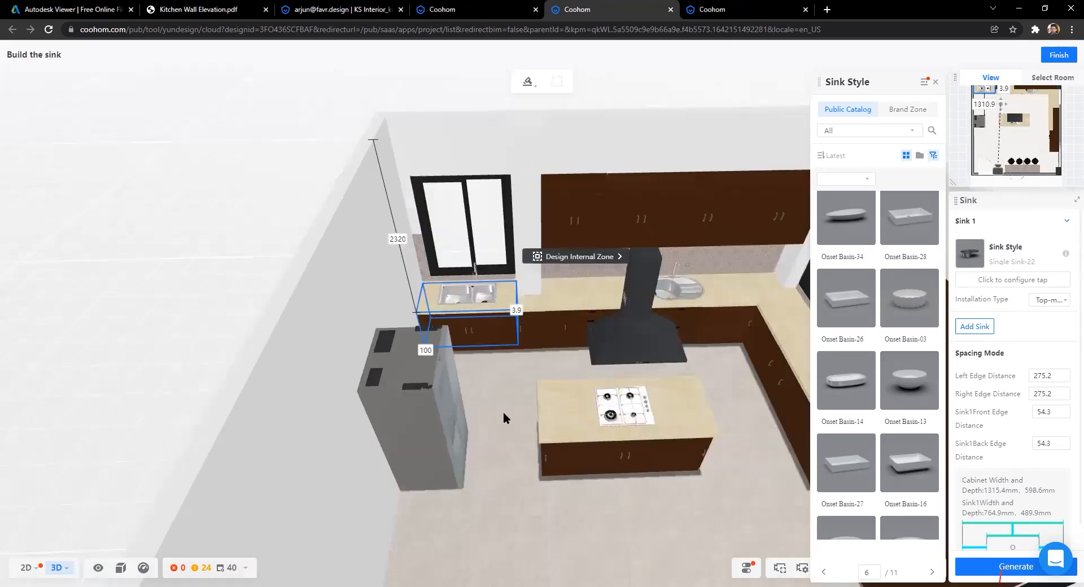
# Step: Deselect the sink cabinet and rotate the view around the kitchen
pyautogui.click(504, 418)
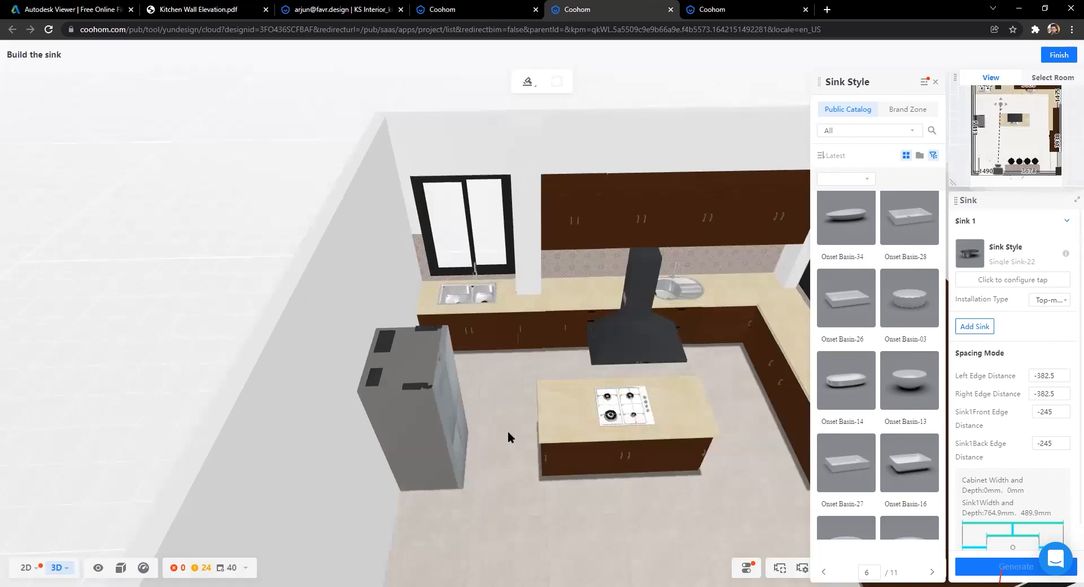
pyautogui.scroll(3, 507, 431)
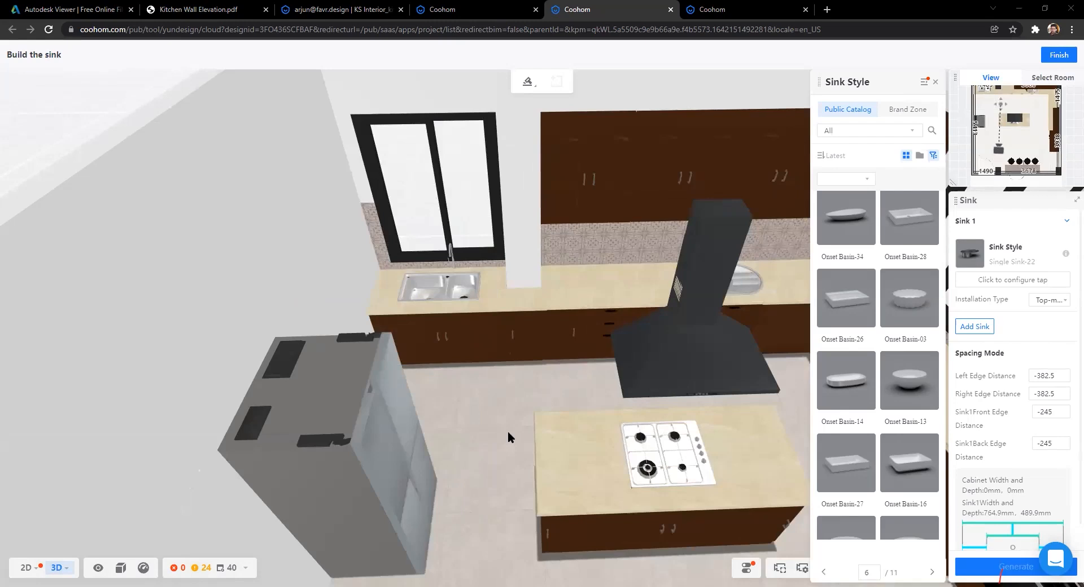
pyautogui.scroll(-5, 507, 431)
pyautogui.scroll(3, 479, 479)
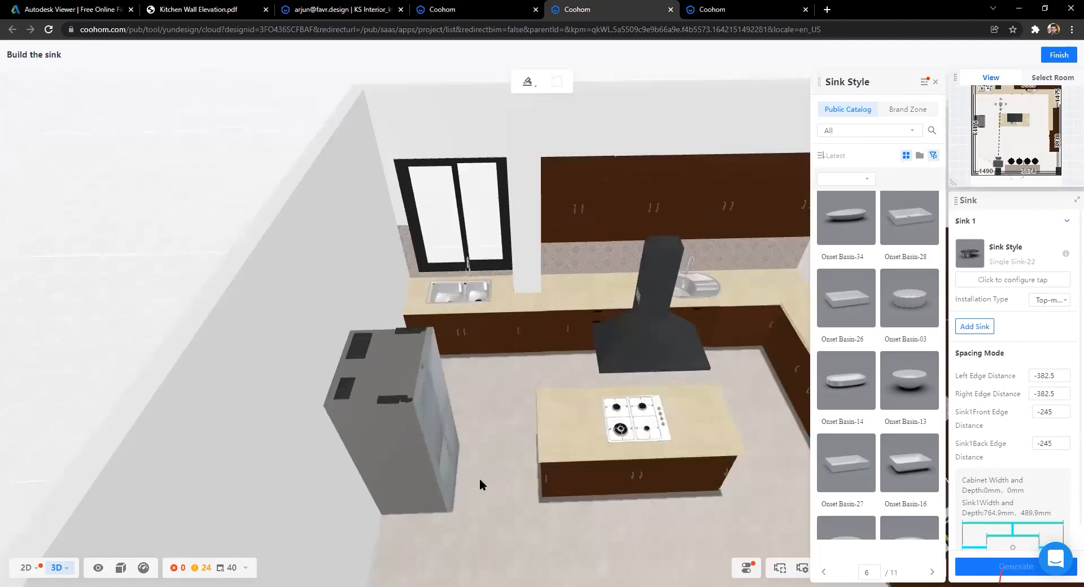
pyautogui.press('Right')
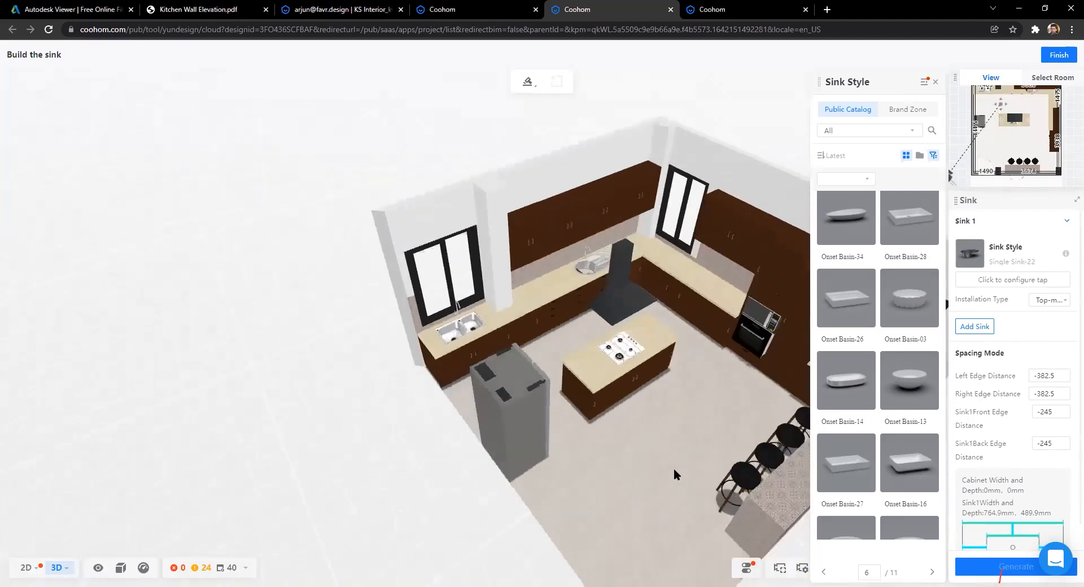
pyautogui.moveTo(675, 513); pyautogui.dragTo(494, 470)
pyautogui.scroll(3, 494, 469)
pyautogui.scroll(8, 423, 467)
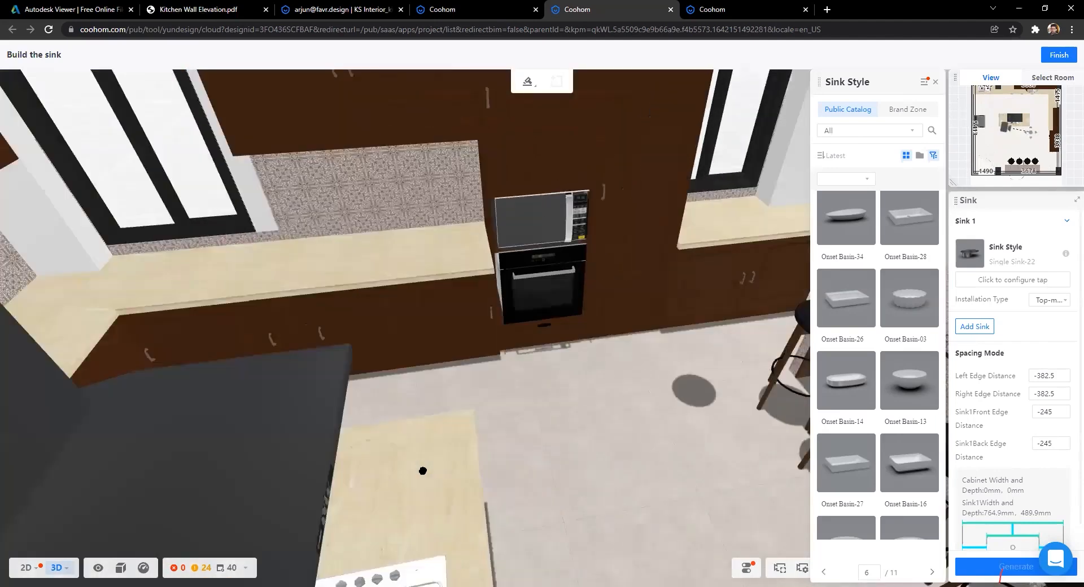
pyautogui.scroll(-8, 448, 471)
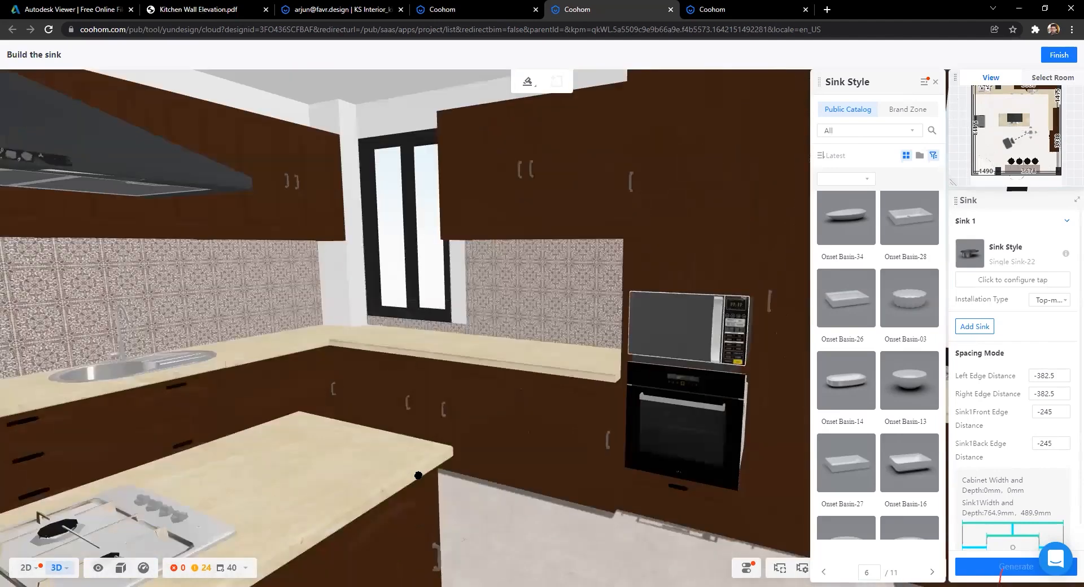
# Step: Review the fridge, sinks, island and bar stools, close the sink catalogue, and zoom out
pyautogui.moveTo(505, 481); pyautogui.dragTo(790, 467)
pyautogui.scroll(-5, 516, 244)
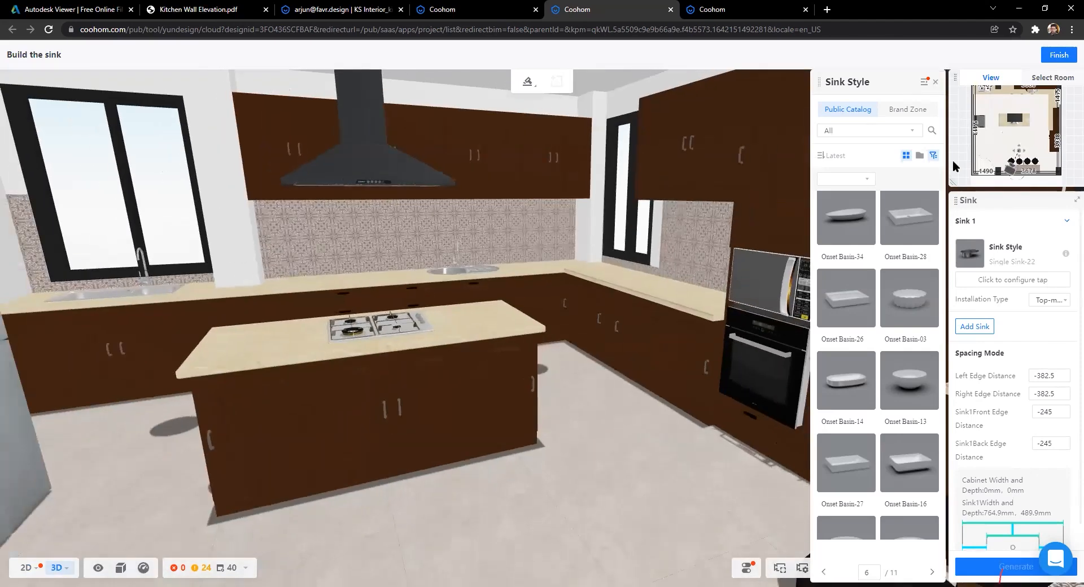
pyautogui.scroll(5, 392, 262)
pyautogui.moveTo(392, 262); pyautogui.dragTo(534, 337)
pyautogui.click(516, 355)
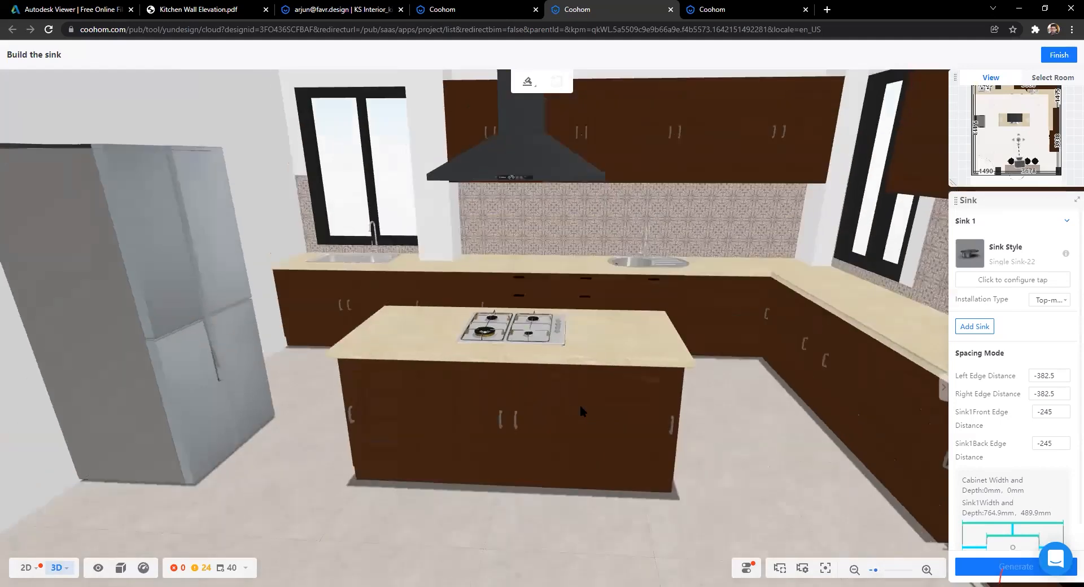
pyautogui.scroll(-3, 580, 410)
pyautogui.moveTo(575, 402); pyautogui.dragTo(636, 53)
# Step: Leave sink editing and set the render resolution to 4K (3840×2160)
pyautogui.press('Escape')
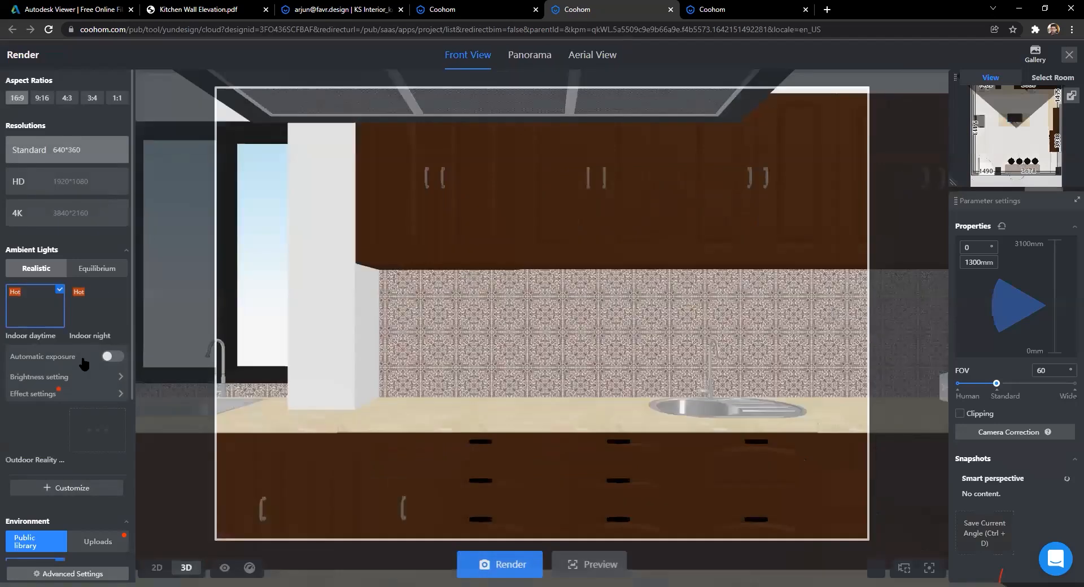
pyautogui.scroll(-5, 37, 357)
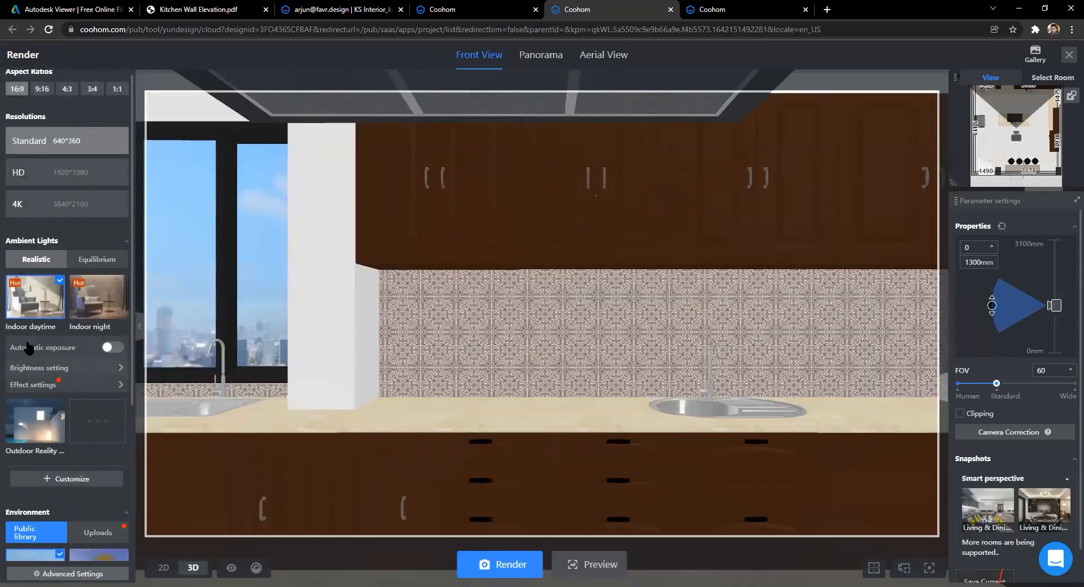
pyautogui.scroll(5, 17, 389)
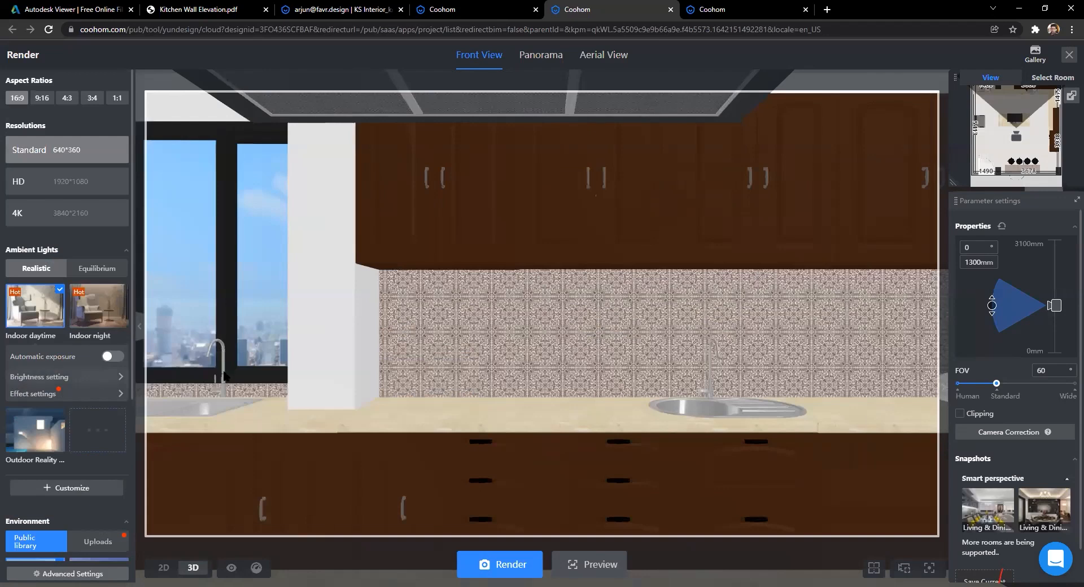
pyautogui.click(63, 228)
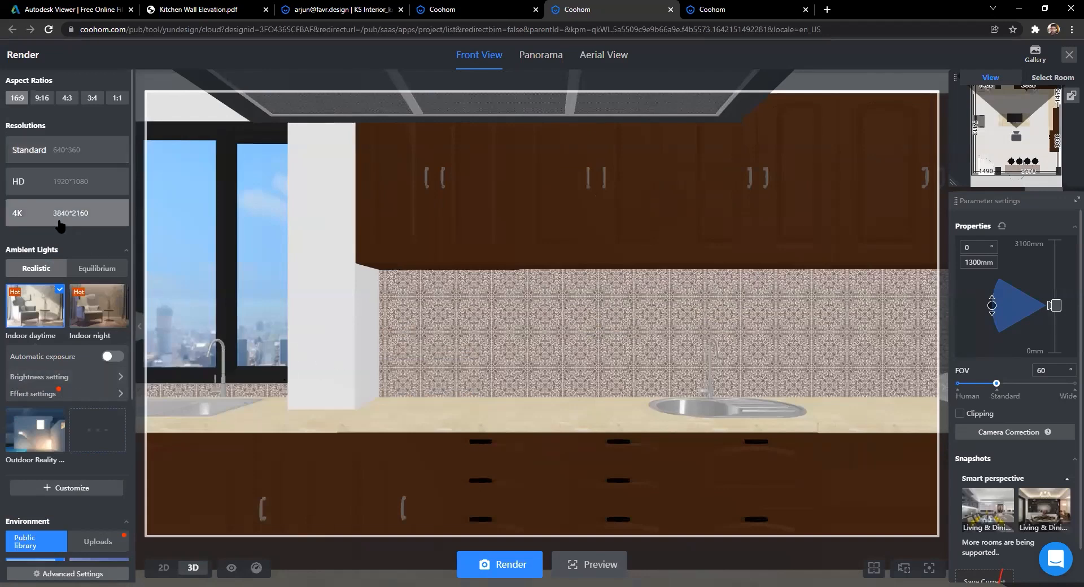
pyautogui.scroll(-3, 63, 320)
pyautogui.scroll(3, 55, 349)
# Step: Create a custom lighting scheme named 'Manual Lighting' from the Indoor daytime template
pyautogui.click(79, 489)
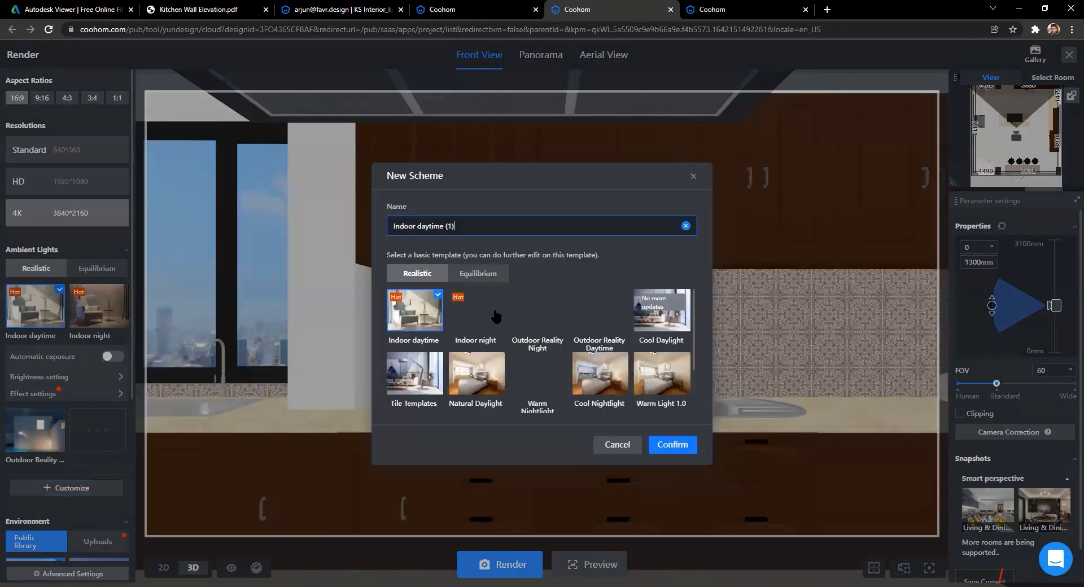
pyautogui.hotkey('ctrl', 'a')
pyautogui.write('Manual')
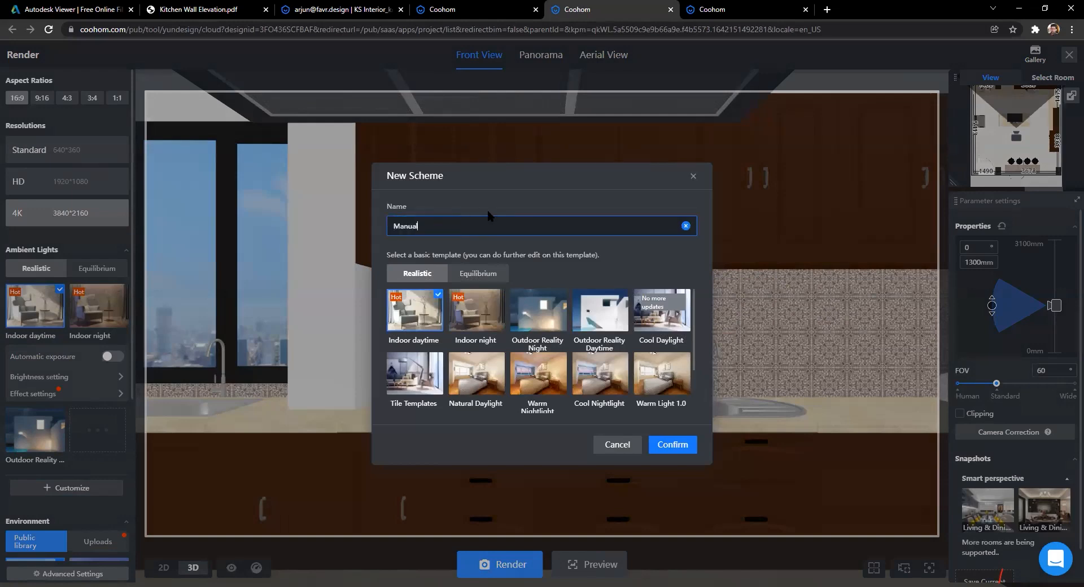
pyautogui.write(' Lighting')
pyautogui.click(443, 310)
pyautogui.click(443, 310)
pyautogui.click(684, 444)
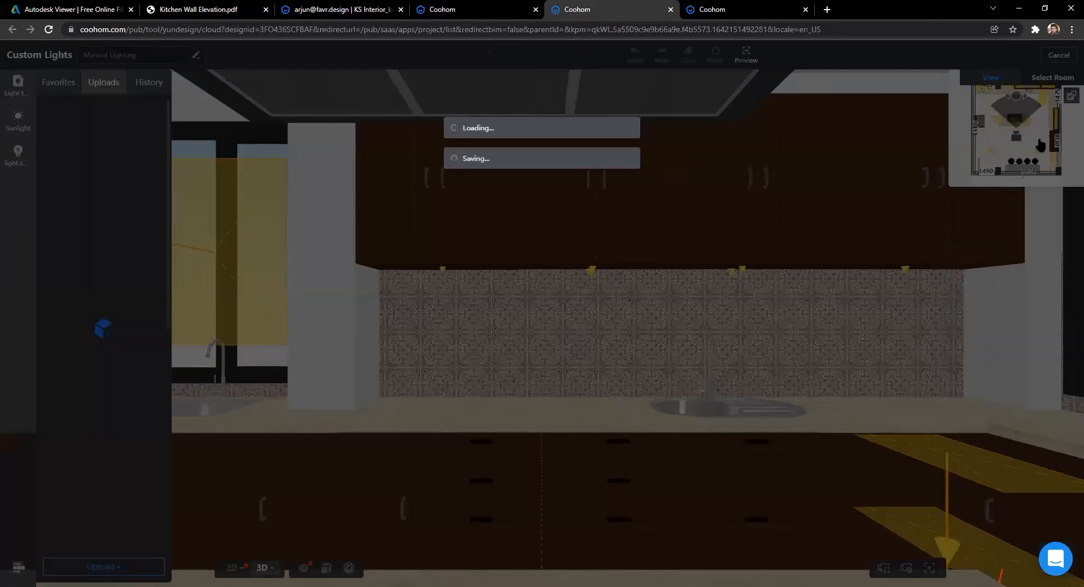
# Step: Review the lights in the 2D plan and save the Manual Lighting scheme
pyautogui.press('1')
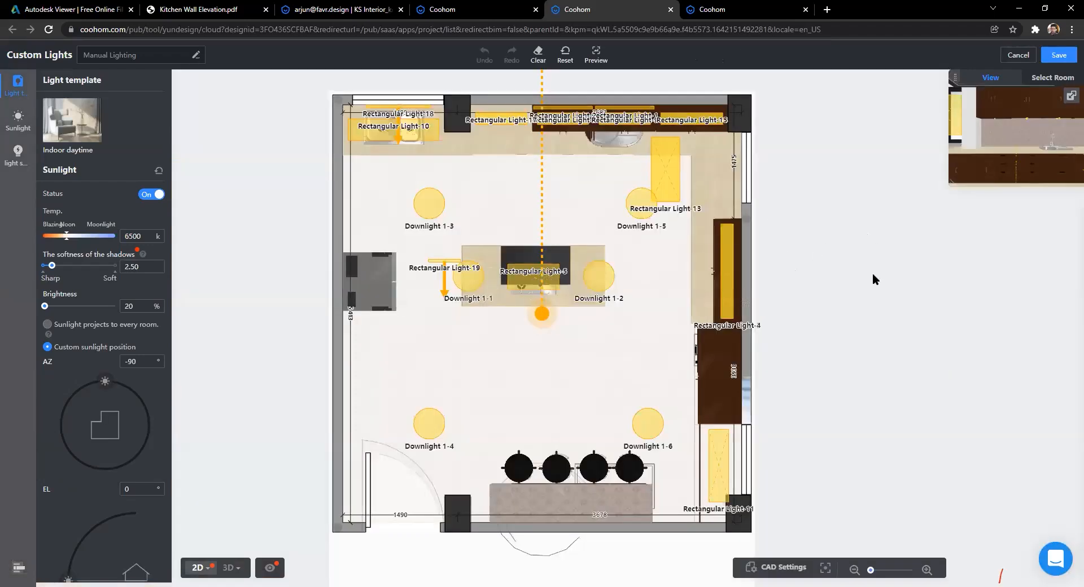
pyautogui.scroll(-2, 871, 276)
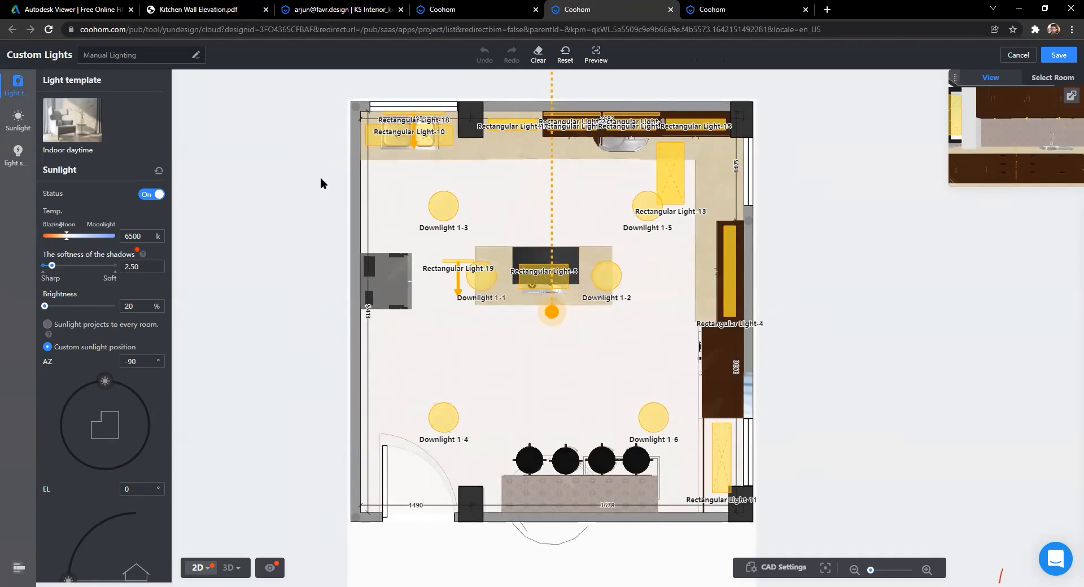
pyautogui.scroll(-1, 310, 158)
pyautogui.scroll(5, 315, 213)
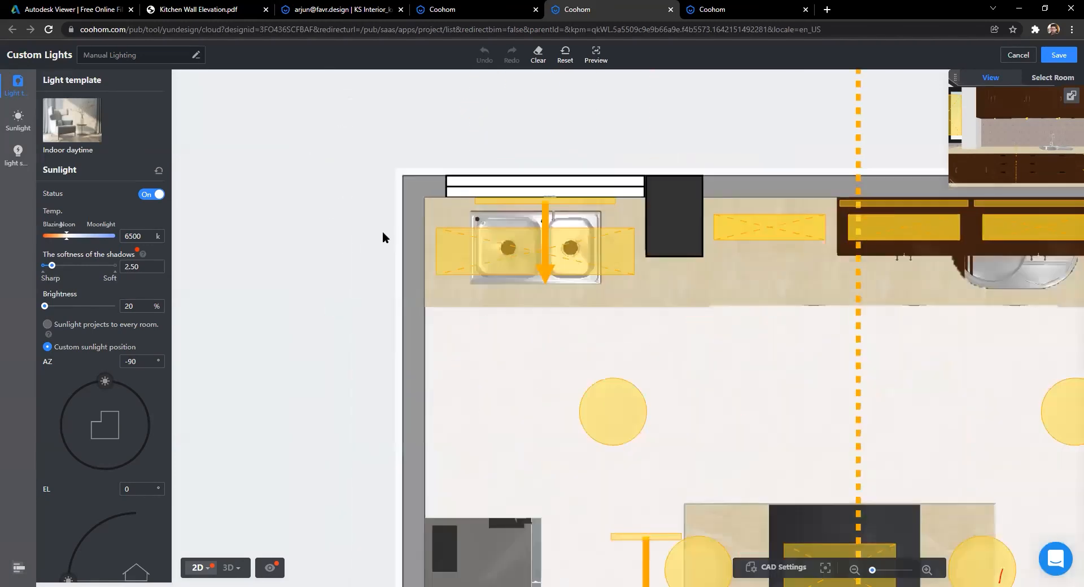
pyautogui.scroll(-5, 389, 233)
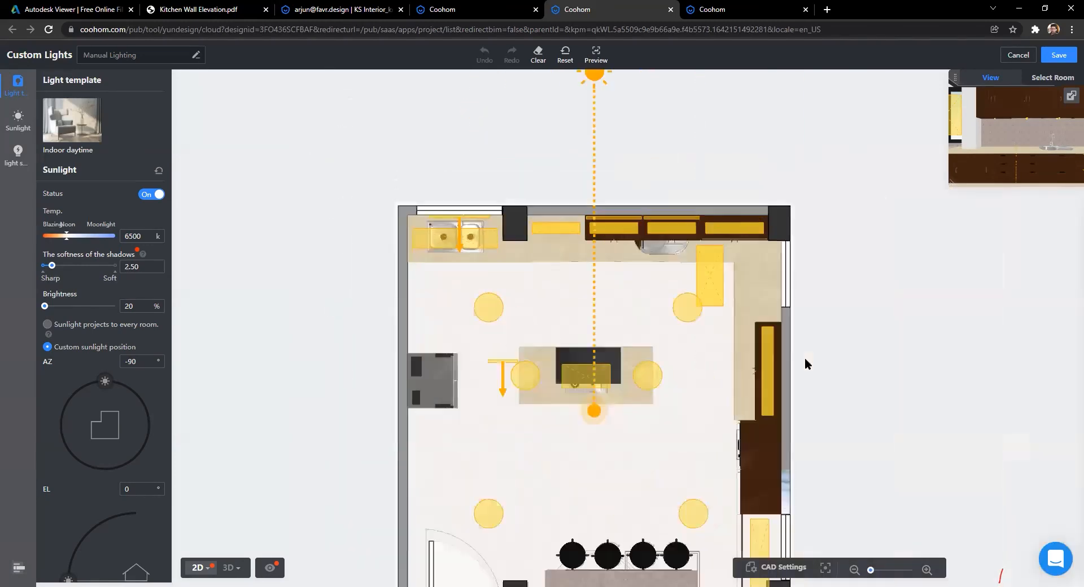
pyautogui.scroll(-2, 782, 350)
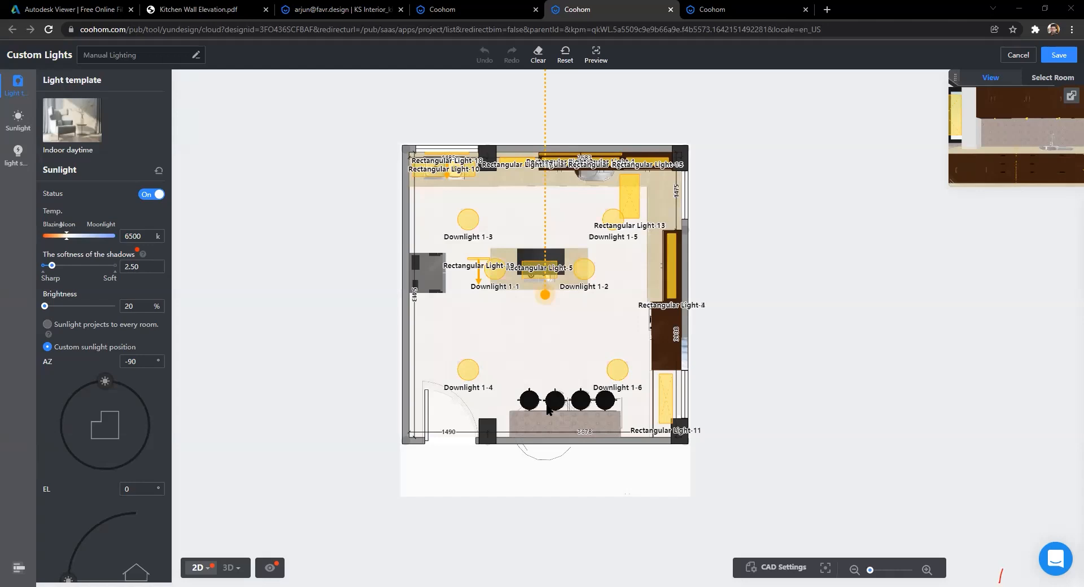
pyautogui.click(1058, 55)
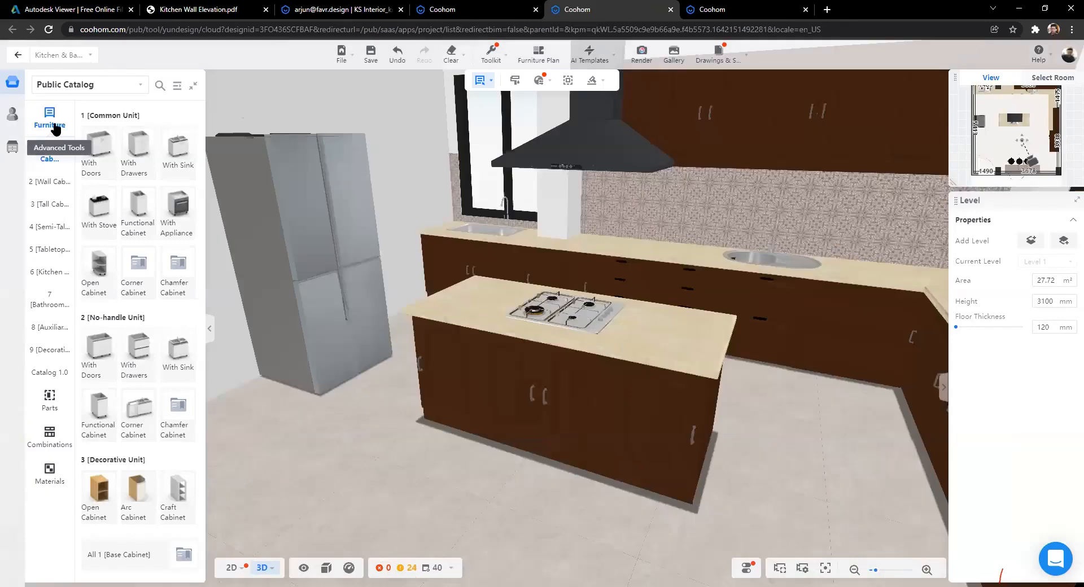
# Step: List your uploaded textures and models under My Account > Uploads and show the upload options
pyautogui.click(12, 114)
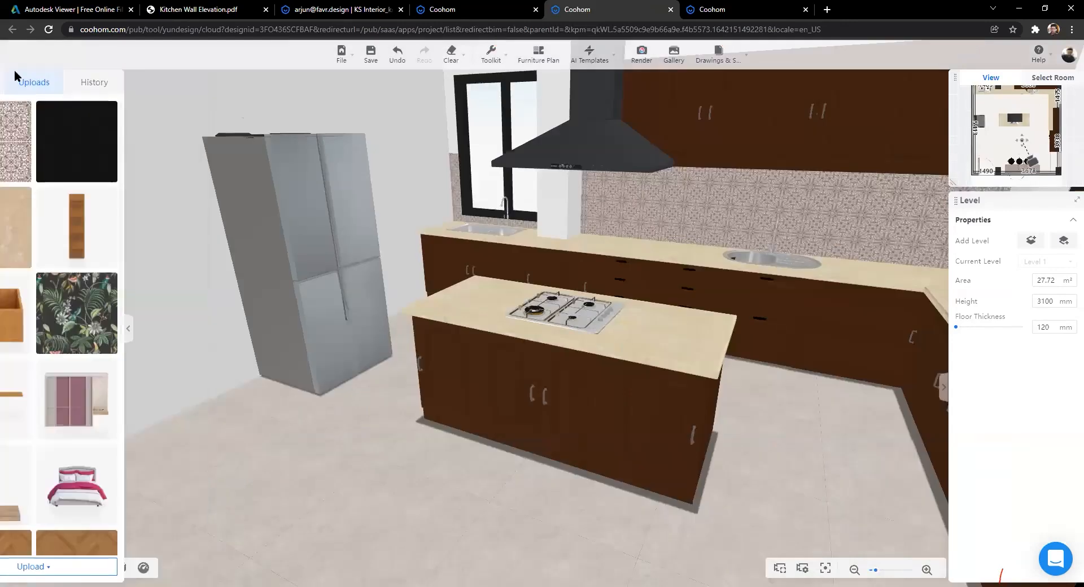
pyautogui.moveTo(5, 85)
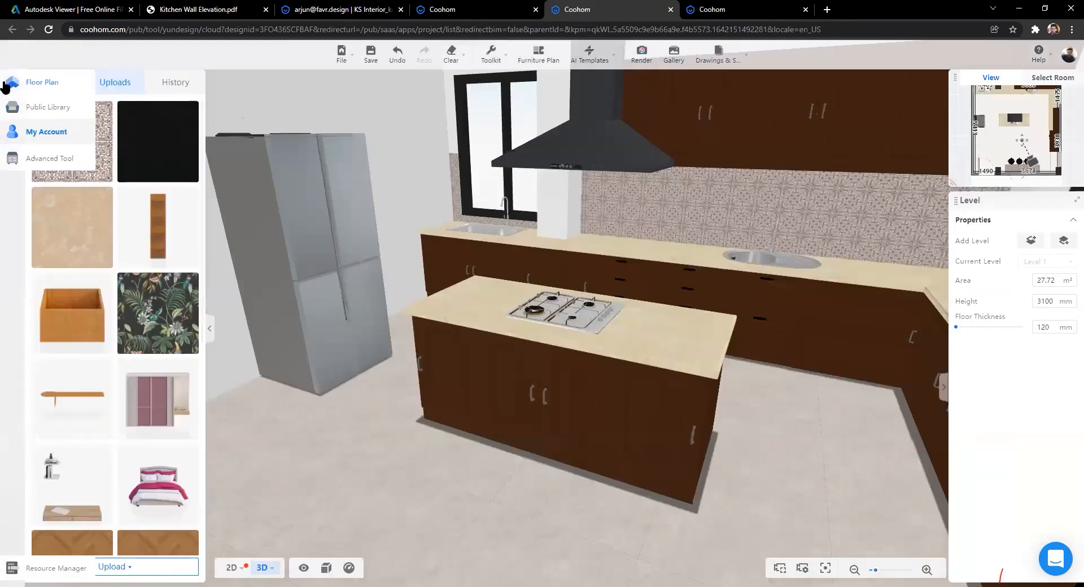
pyautogui.click(52, 137)
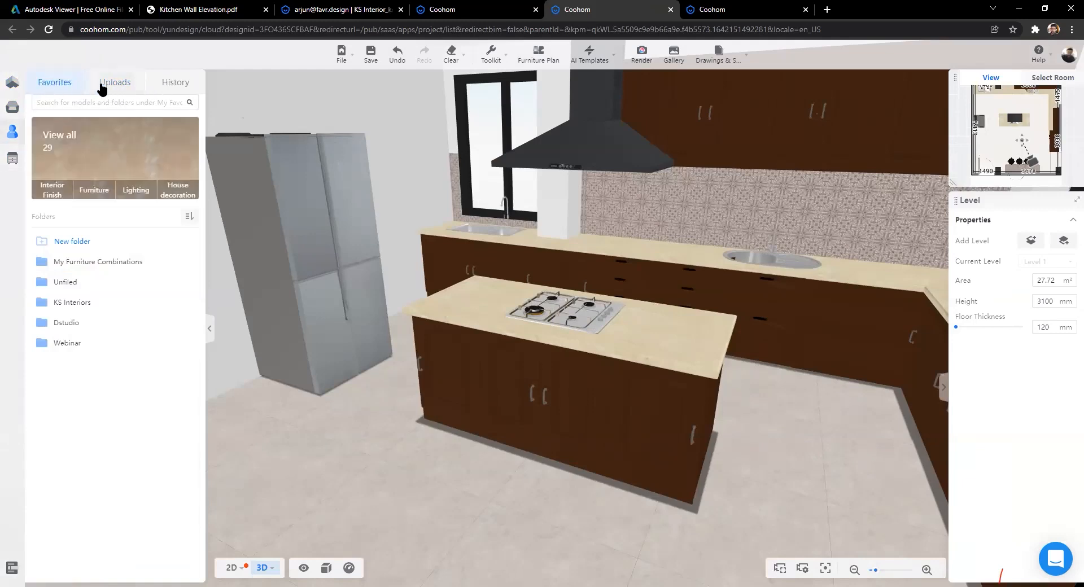
pyautogui.click(113, 85)
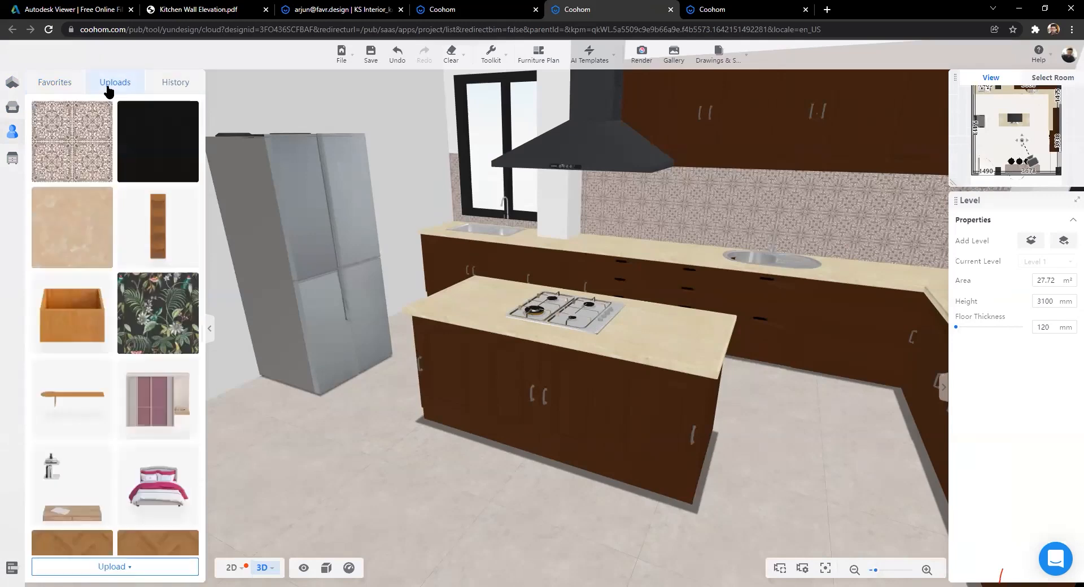
pyautogui.click(127, 570)
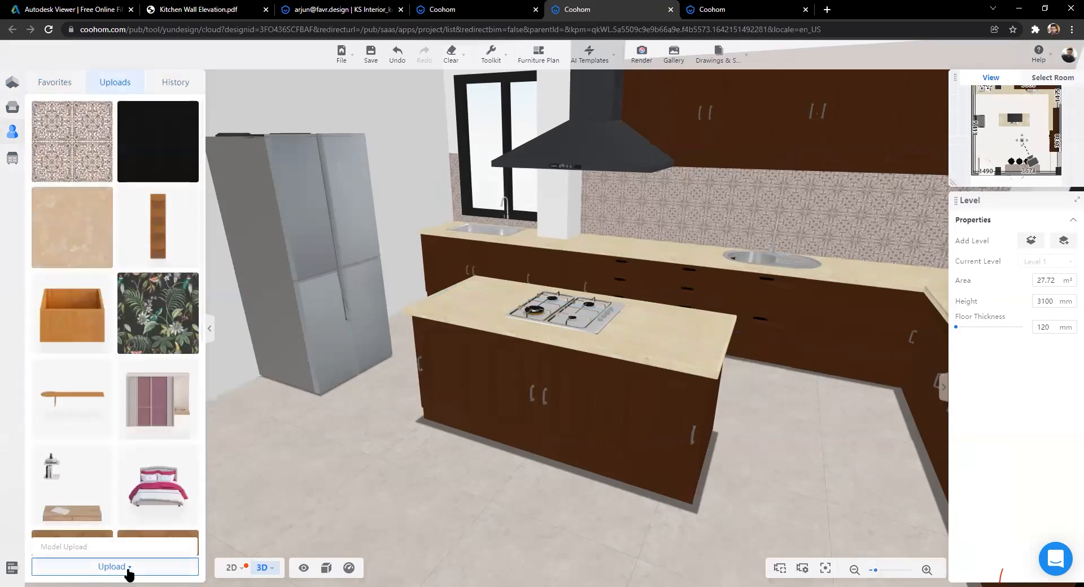
# Step: Open Model Upload in the Personal Library, switch to Textures, and start Upload Textures
pyautogui.click(75, 546)
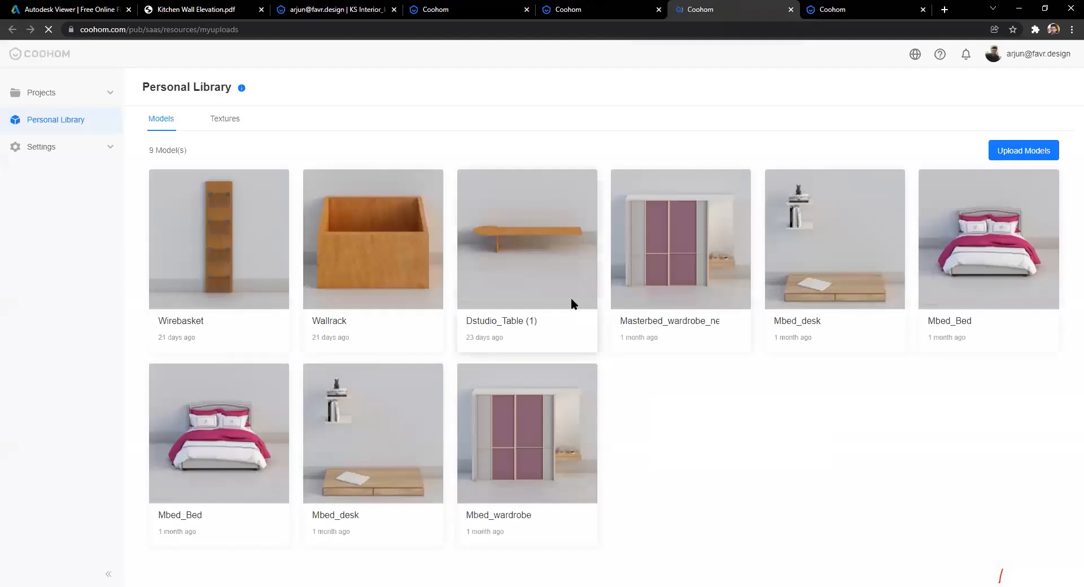
pyautogui.moveTo(219, 259)
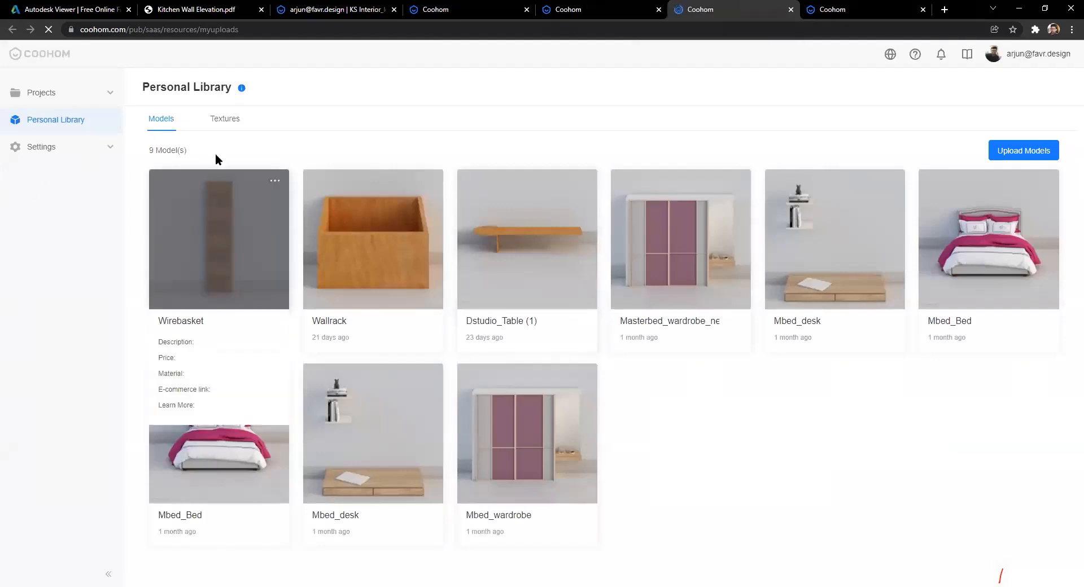
pyautogui.click(224, 120)
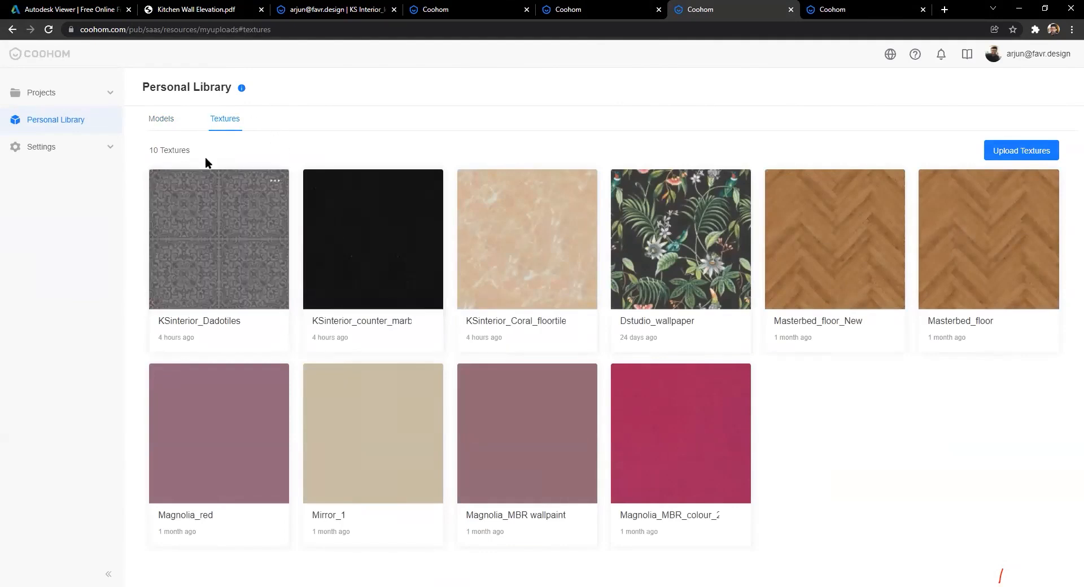
pyautogui.click(1023, 152)
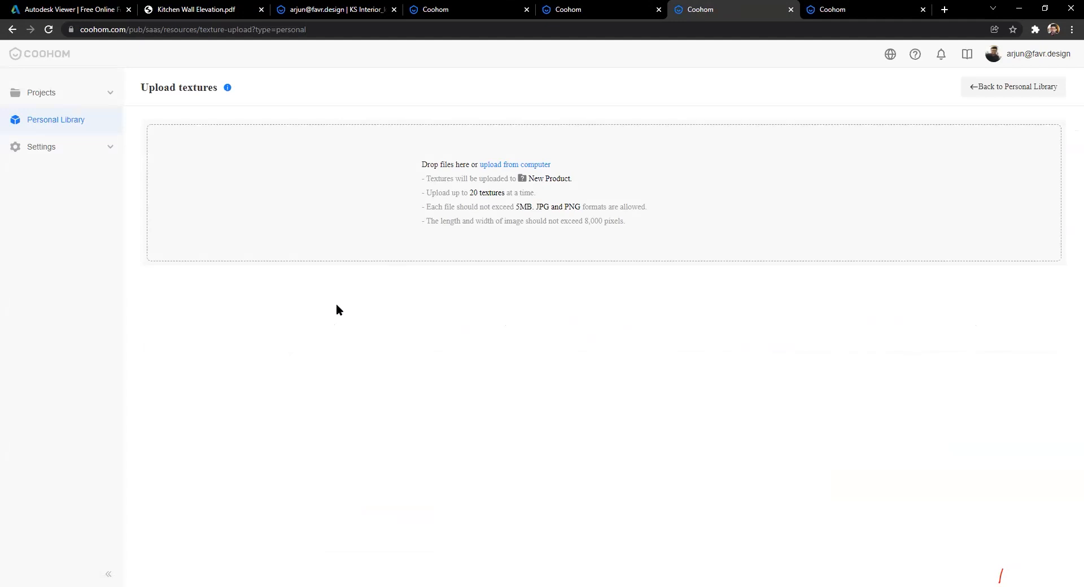
# Step: Load KSinterior_Coral_floortiles from Desktop > Webinar > Kitchen as a new texture
pyautogui.click(343, 214)
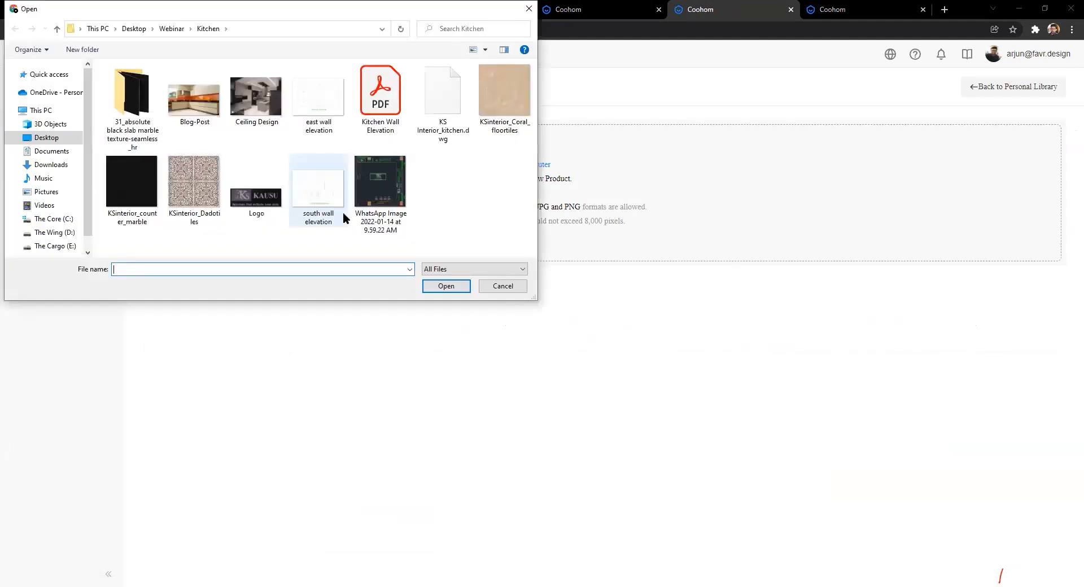
pyautogui.click(503, 289)
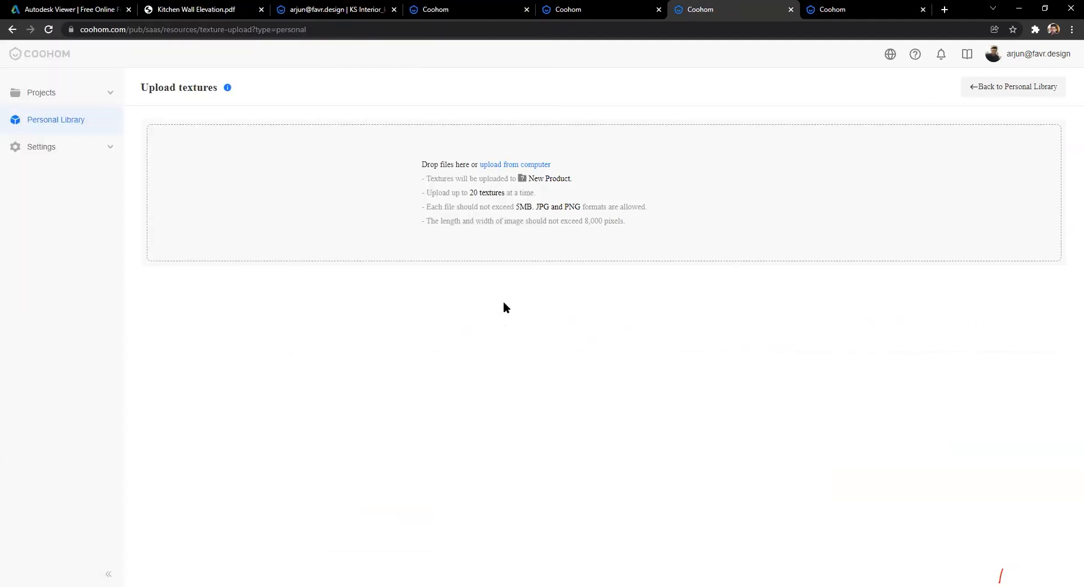
pyautogui.click(576, 4)
pyautogui.click(720, 9)
pyautogui.click(342, 214)
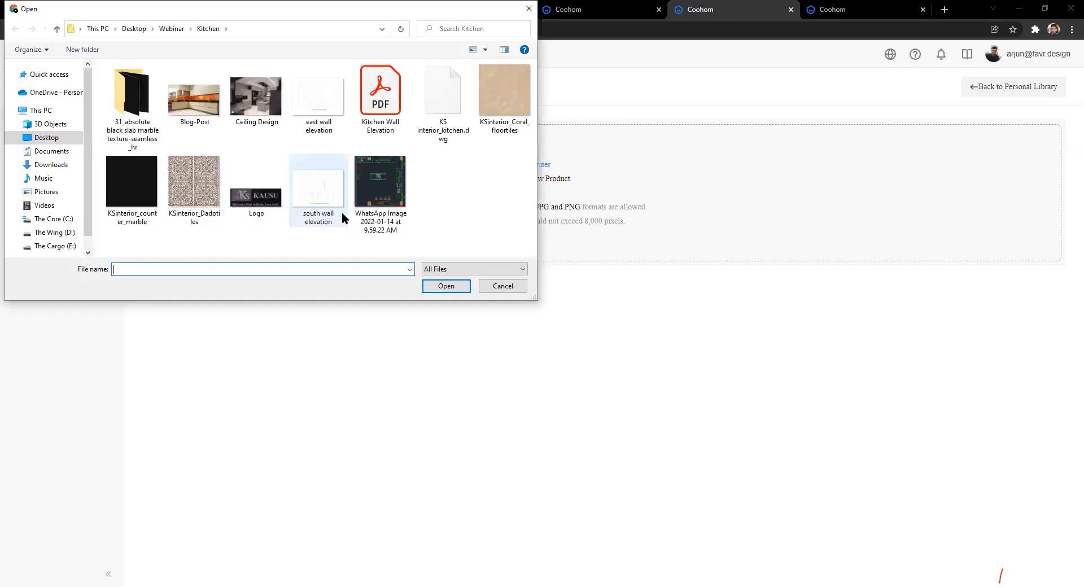
pyautogui.click(504, 286)
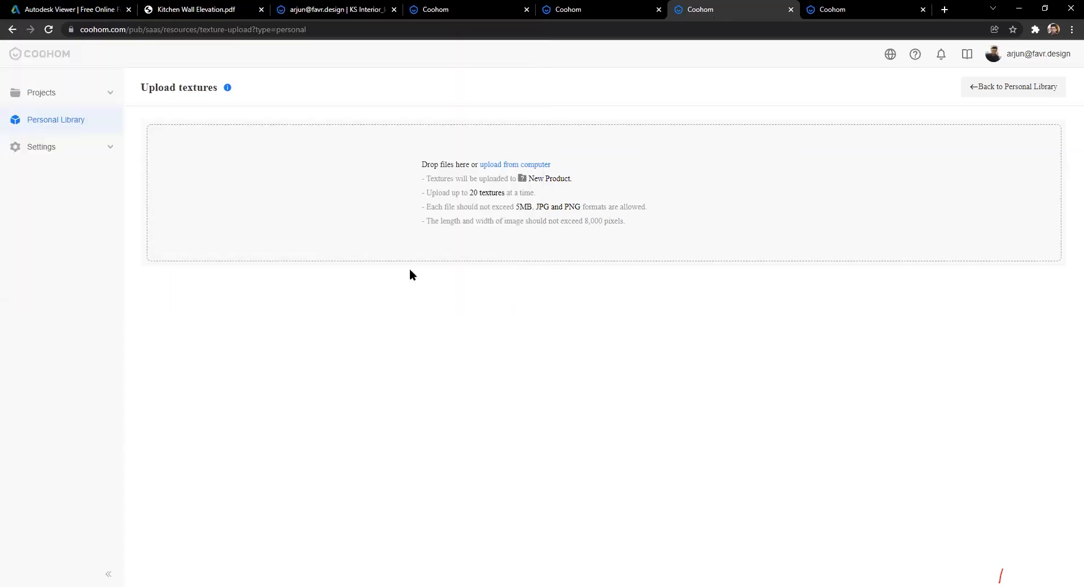
pyautogui.click(381, 197)
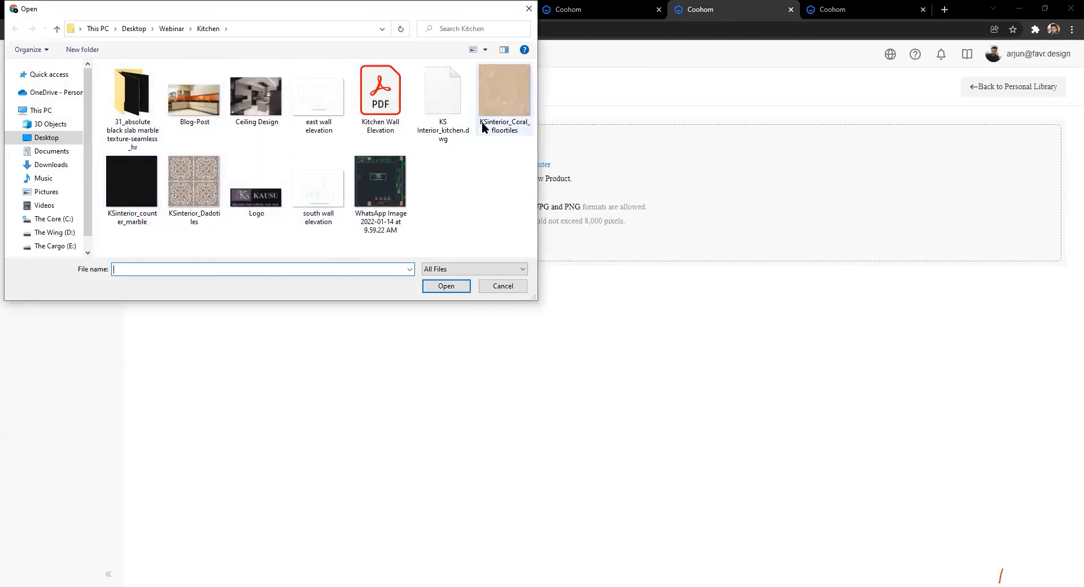
pyautogui.click(513, 96)
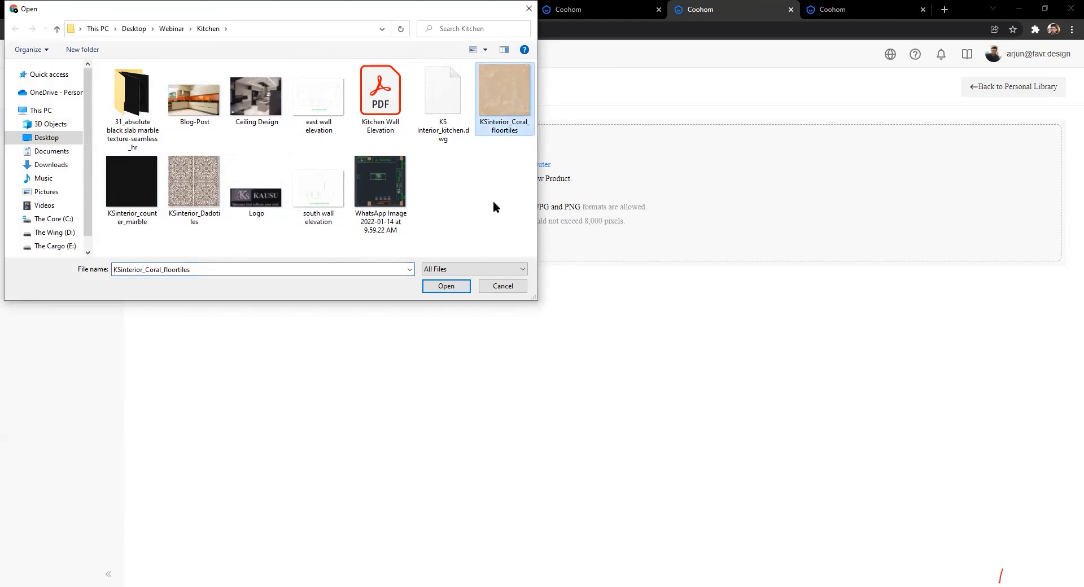
pyautogui.doubleClick(510, 97)
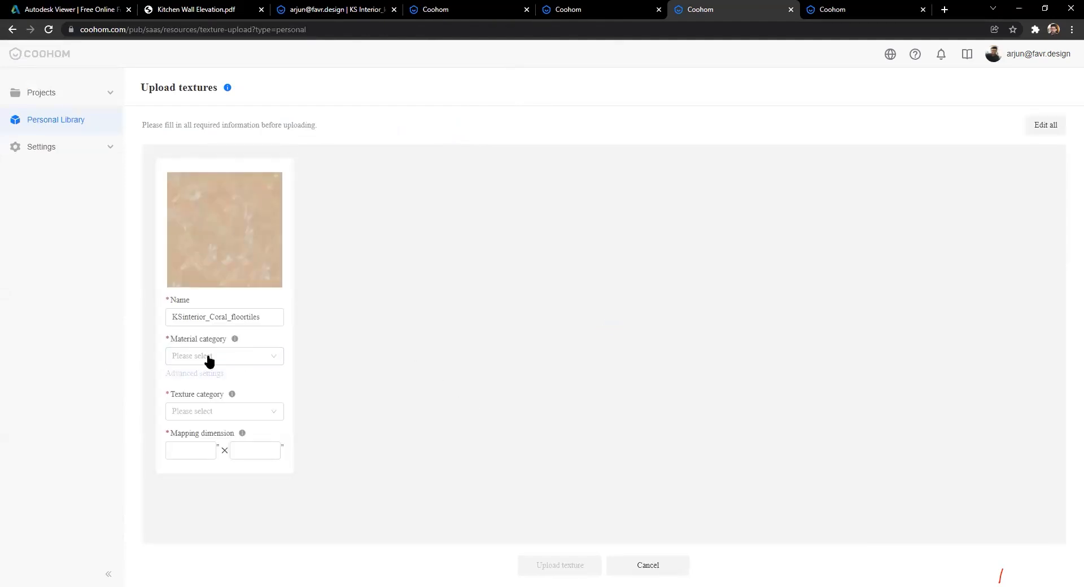
# Step: Preview the Board material subtypes, then set the texture category to Floor Tiles
pyautogui.click(259, 357)
pyautogui.scroll(-3, 212, 429)
pyautogui.scroll(3, 211, 446)
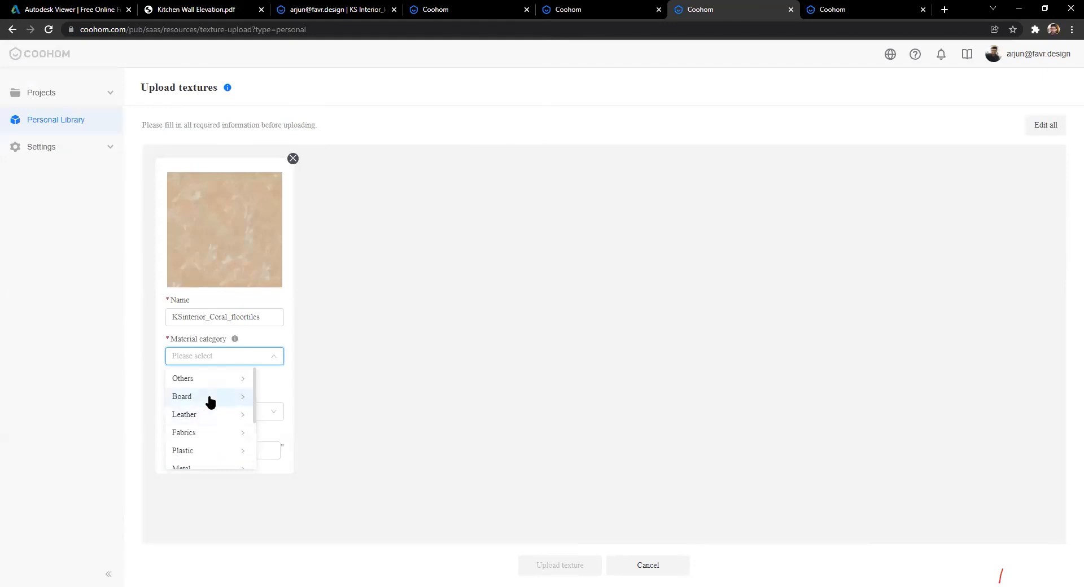
pyautogui.scroll(-3, 198, 412)
pyautogui.scroll(2, 201, 384)
pyautogui.scroll(2, 201, 407)
pyautogui.click(211, 397)
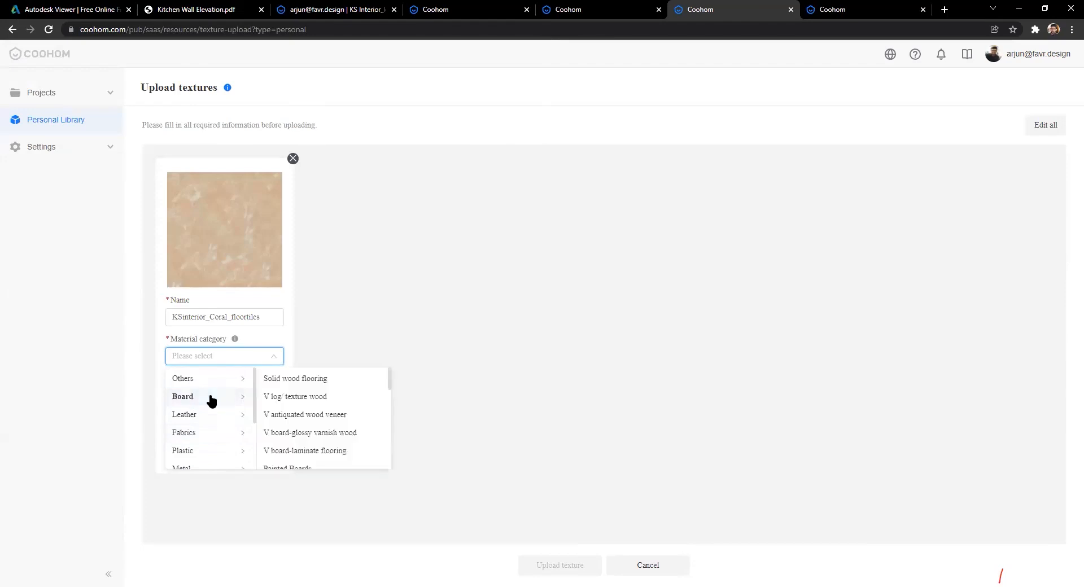
pyautogui.click(341, 303)
pyautogui.click(273, 412)
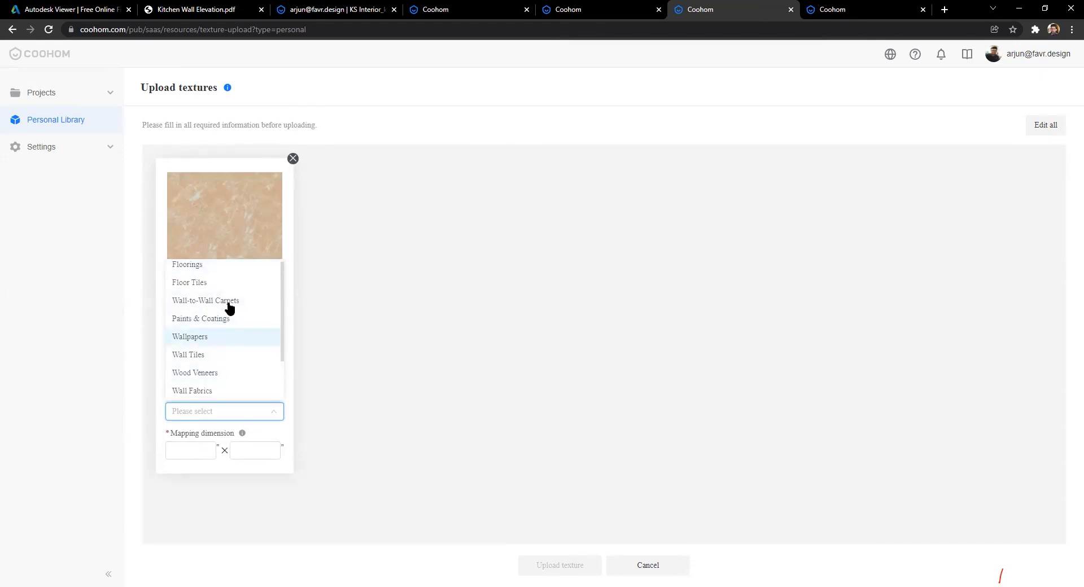
pyautogui.scroll(1, 206, 345)
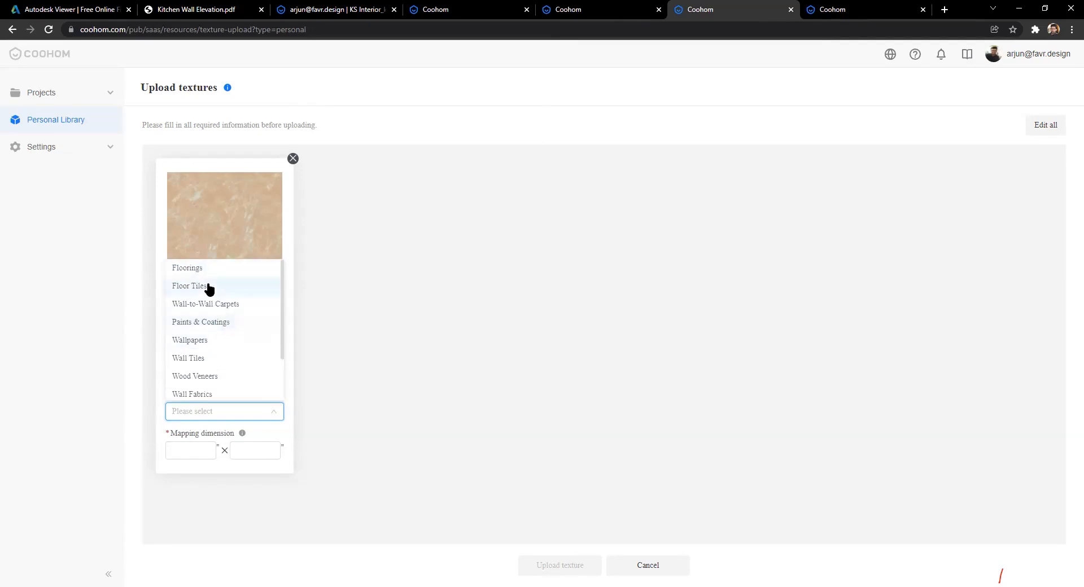
pyautogui.click(222, 290)
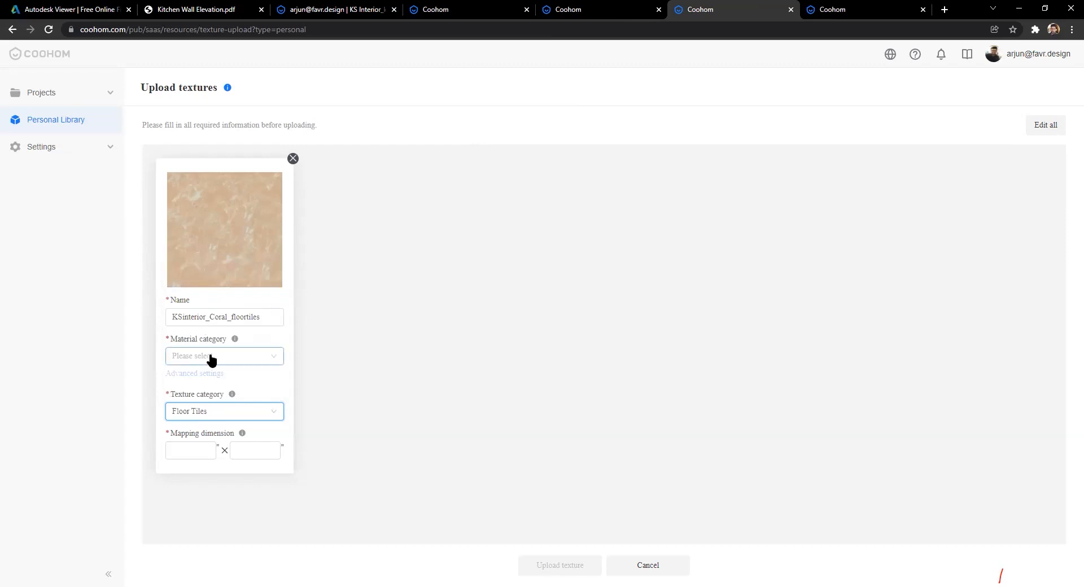
# Step: Enter 10 × 10 as the texture's mapping dimensions
pyautogui.click(189, 450)
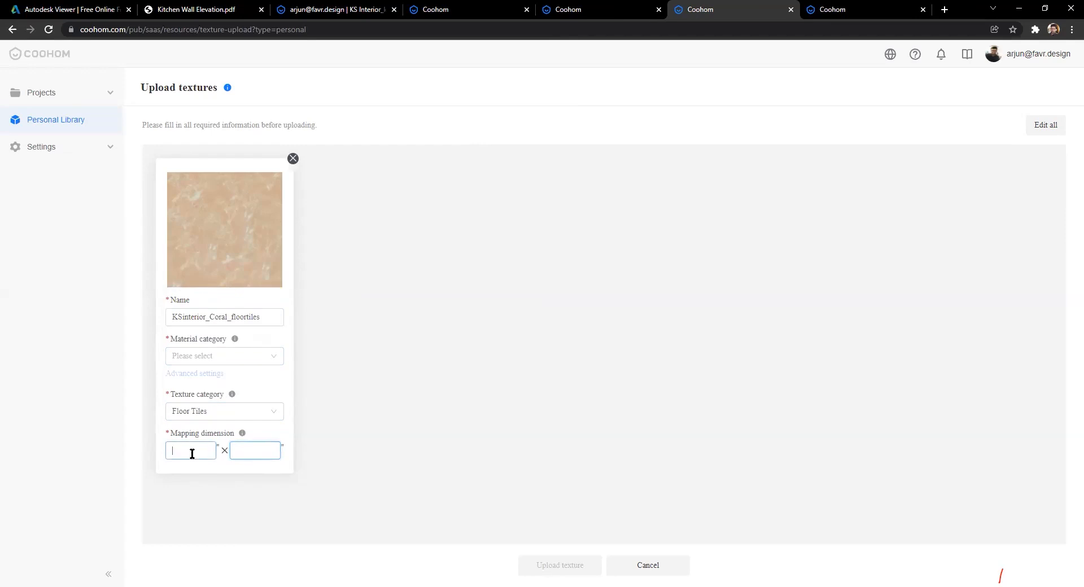
pyautogui.click(262, 453)
pyautogui.click(184, 451)
pyautogui.click(249, 450)
pyautogui.click(200, 452)
pyautogui.click(245, 450)
pyautogui.click(189, 448)
pyautogui.press('Tab')
pyautogui.write('10')
# Step: Change the category to Wallpapers, set material Board / Solid wood flooring, and upload
pyautogui.click(232, 412)
pyautogui.click(238, 341)
pyautogui.click(198, 398)
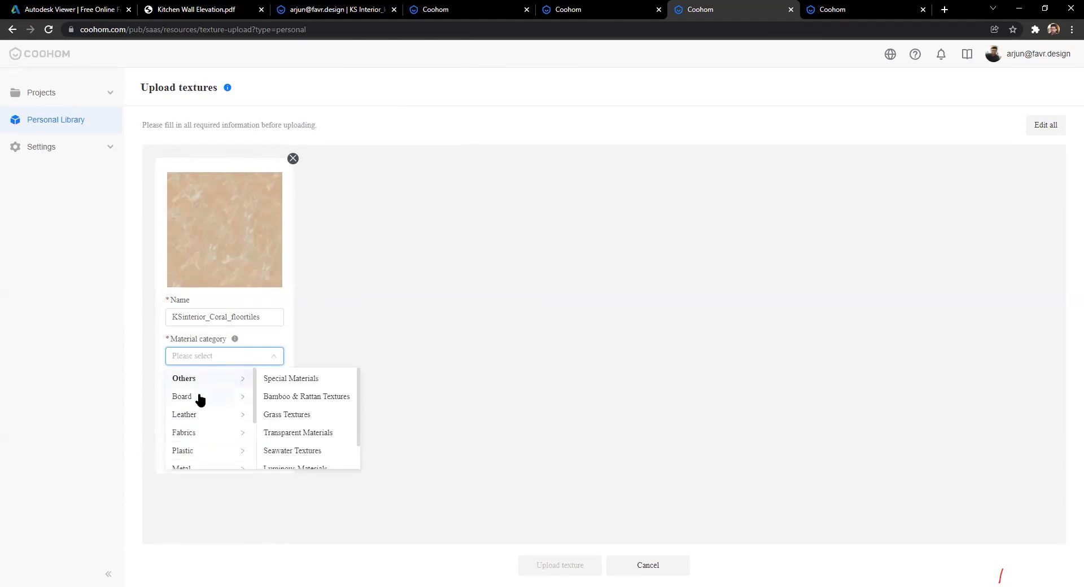
pyautogui.click(290, 380)
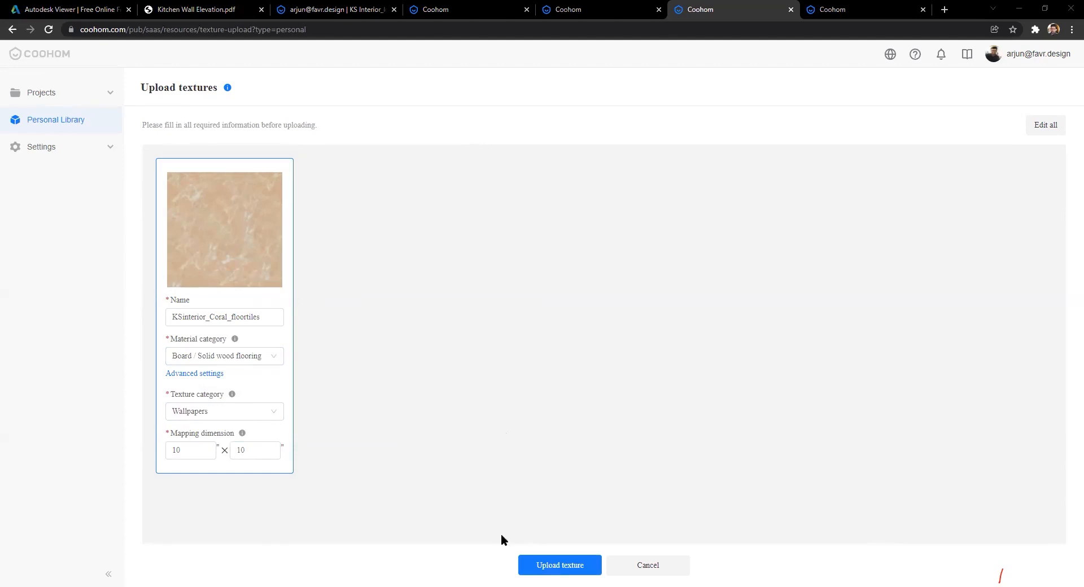
pyautogui.click(583, 561)
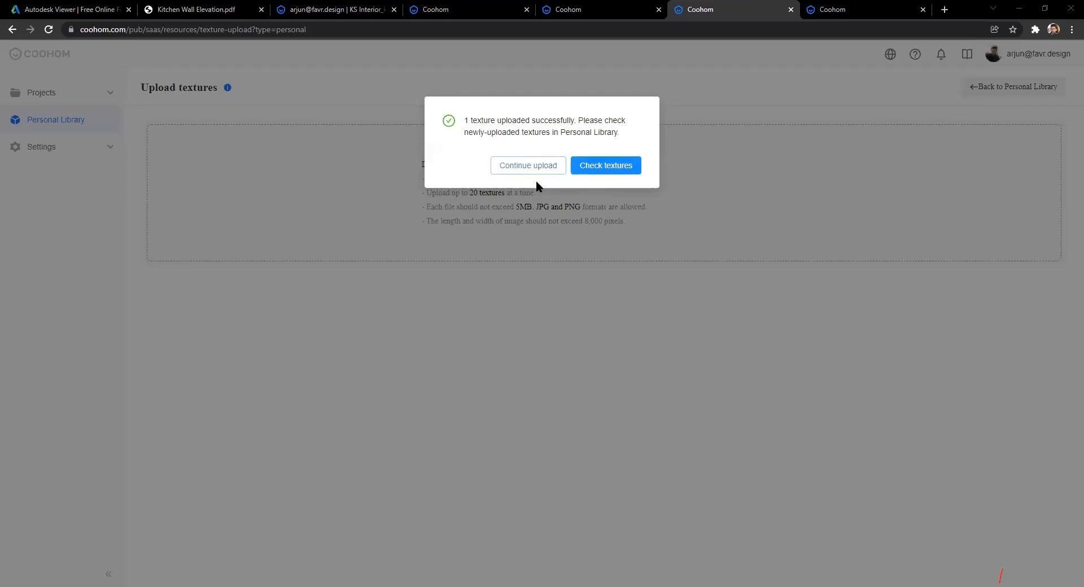
# Step: Check the newly uploaded textures, then return to the 3D kitchen design tab
pyautogui.click(608, 167)
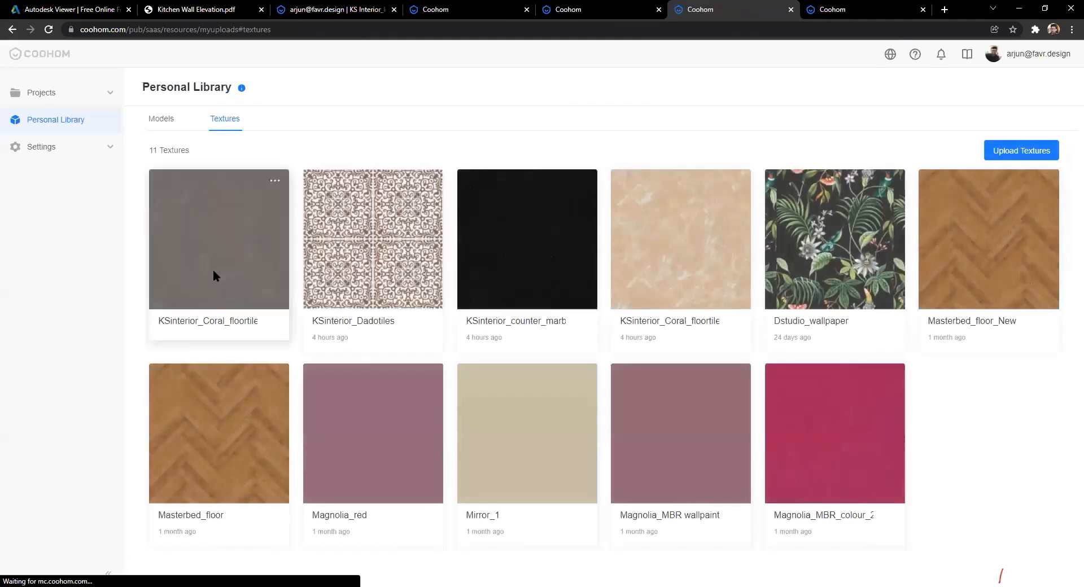
pyautogui.click(345, 8)
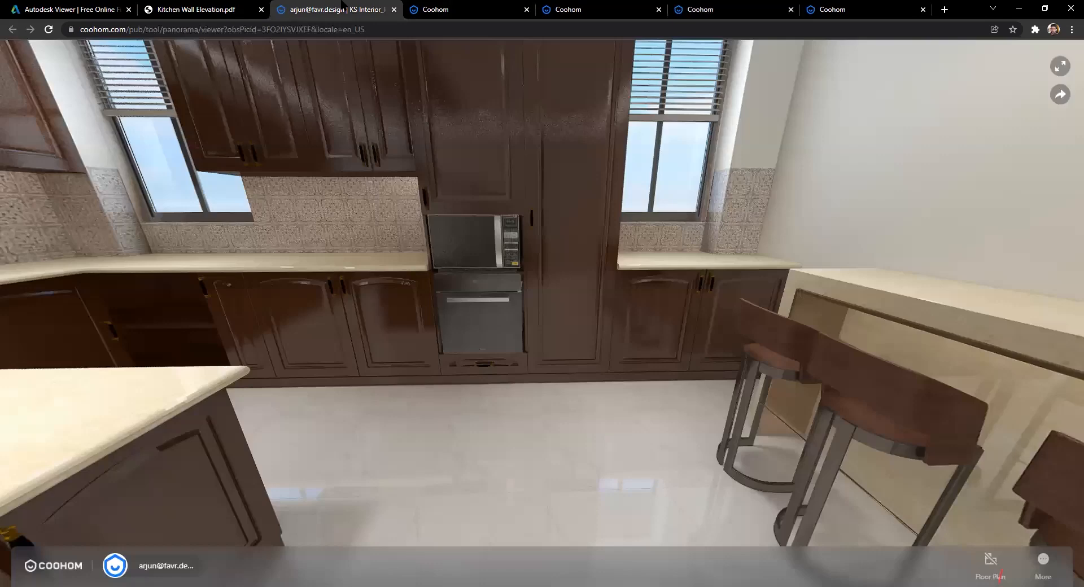
pyautogui.click(475, 9)
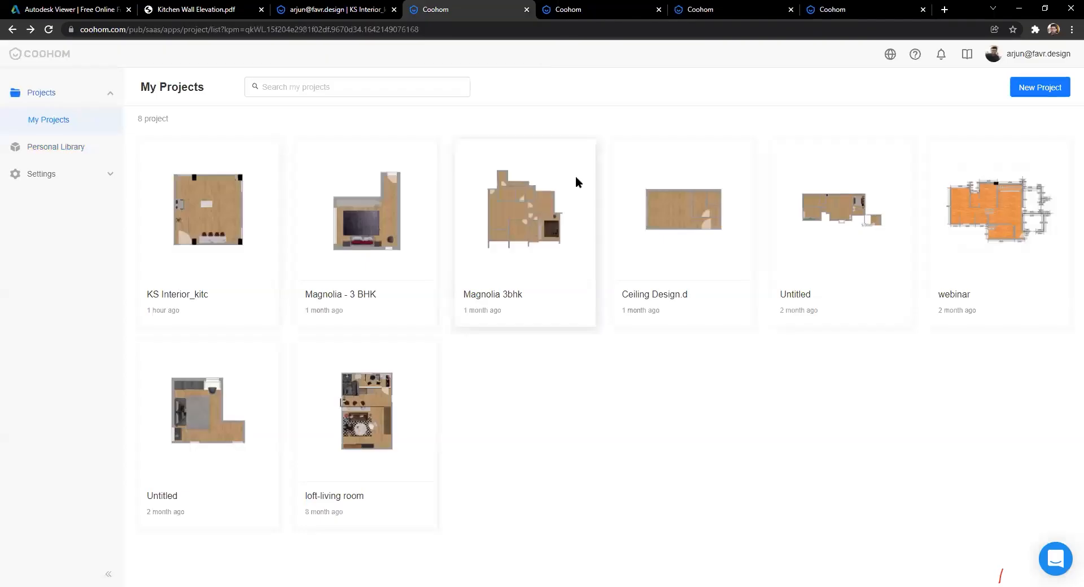
pyautogui.hotkey('ctrl', 'Tab')
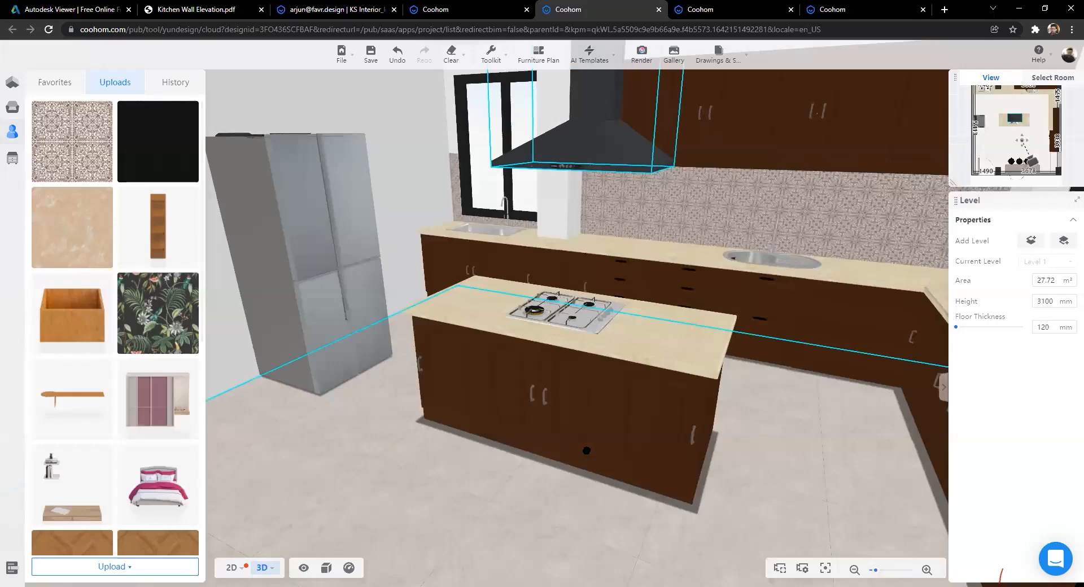
# Step: Orbit the kitchen to face the sink wall and open the Drawings & Sheets dropdown
pyautogui.moveTo(510, 428); pyautogui.dragTo(401, 430)
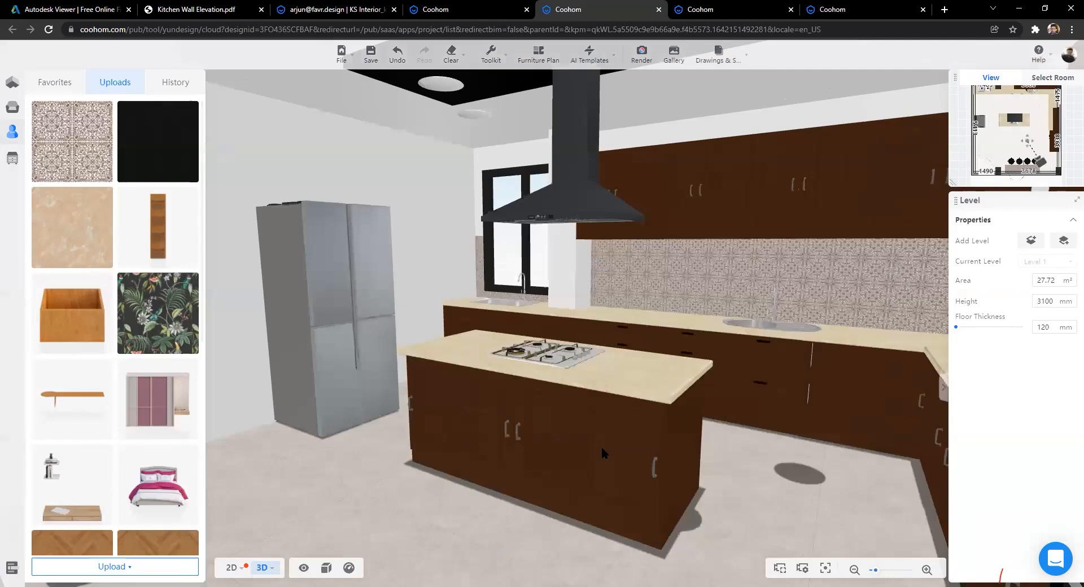
pyautogui.moveTo(765, 325); pyautogui.dragTo(752, 441)
pyautogui.press('a')
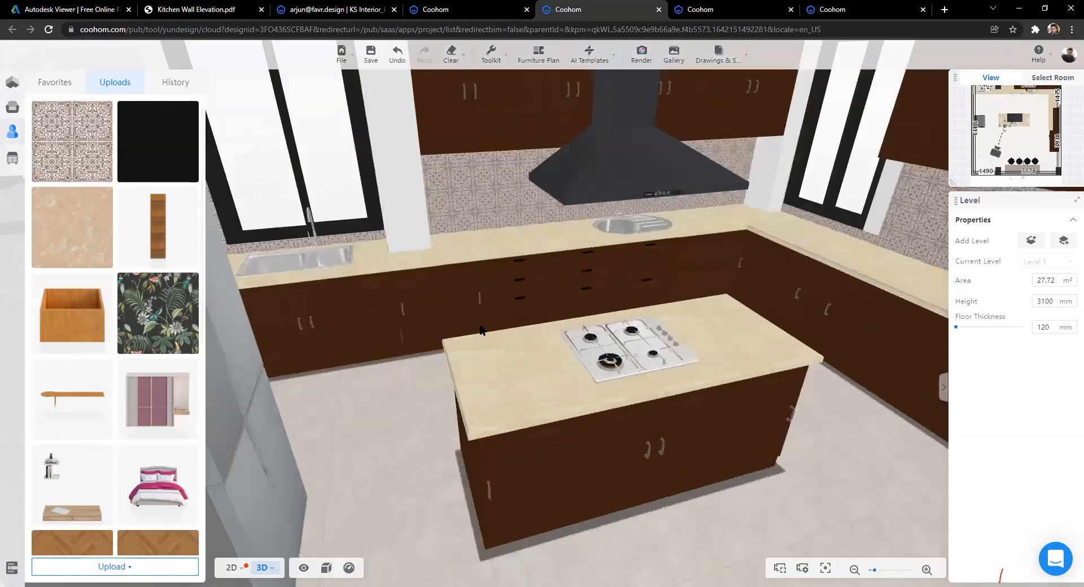
pyautogui.click(712, 58)
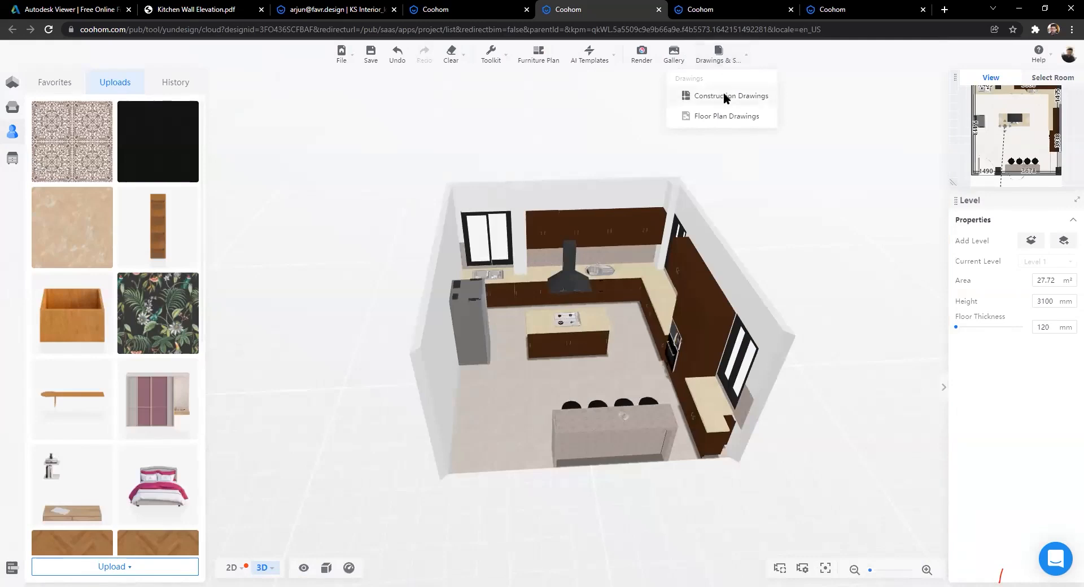
# Step: View the Furniture Plan in Construction Drawings, then the Cover sheet in Sheet Manager
pyautogui.click(723, 95)
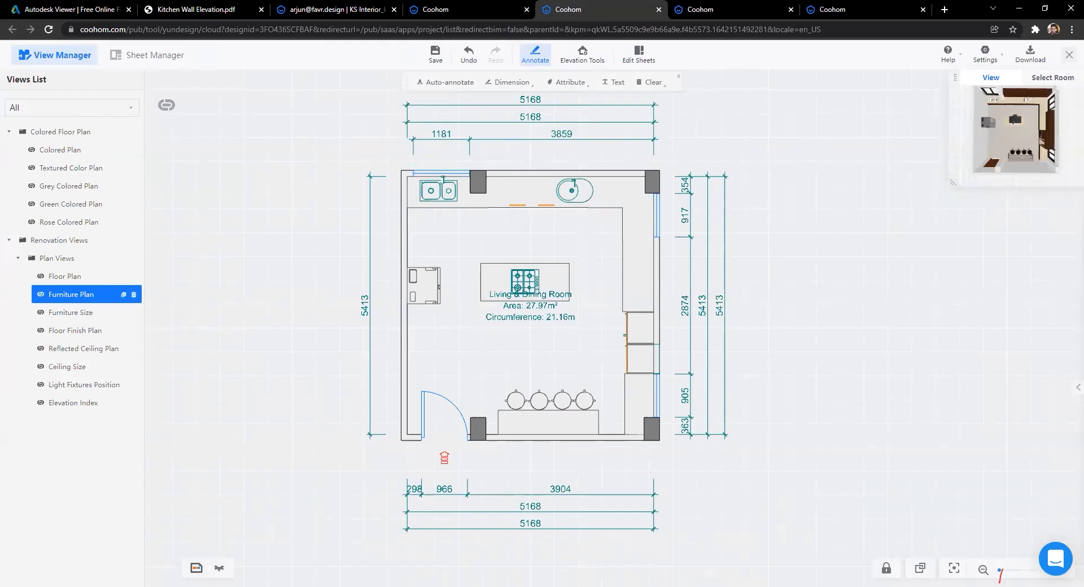
pyautogui.click(151, 60)
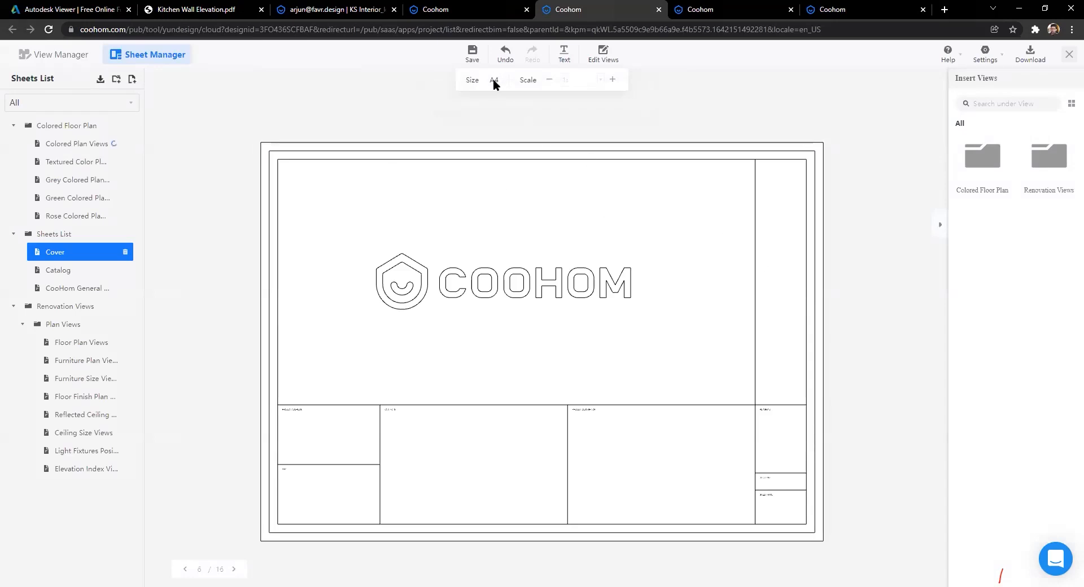
pyautogui.scroll(-2, 564, 306)
pyautogui.scroll(2, 564, 305)
pyautogui.scroll(-2, 548, 226)
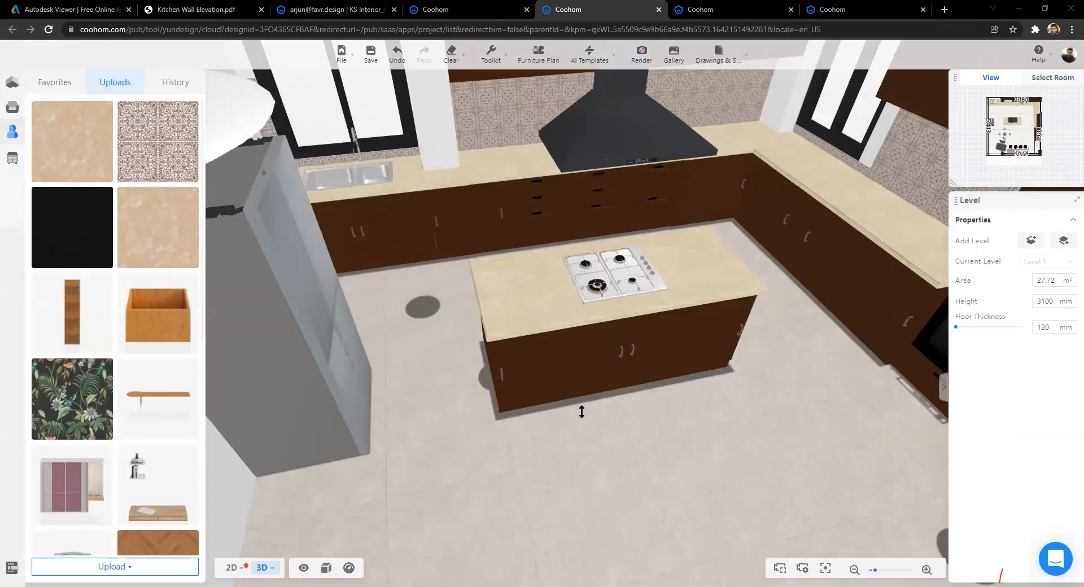
pyautogui.scroll(-5, 584, 400)
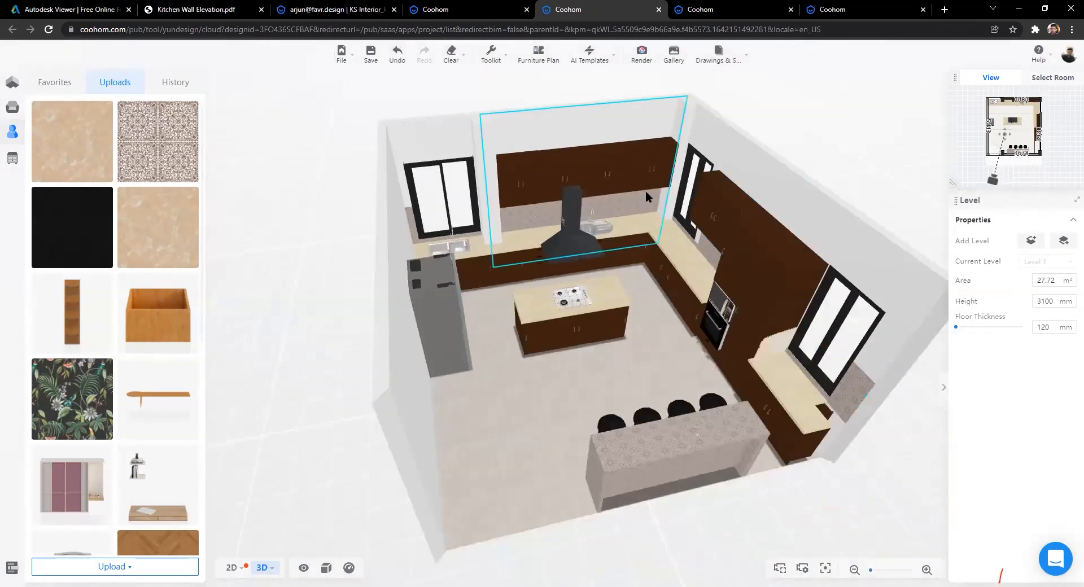
pyautogui.scroll(5, 625, 308)
pyautogui.moveTo(604, 431); pyautogui.dragTo(599, 326)
pyautogui.scroll(-3, 634, 346)
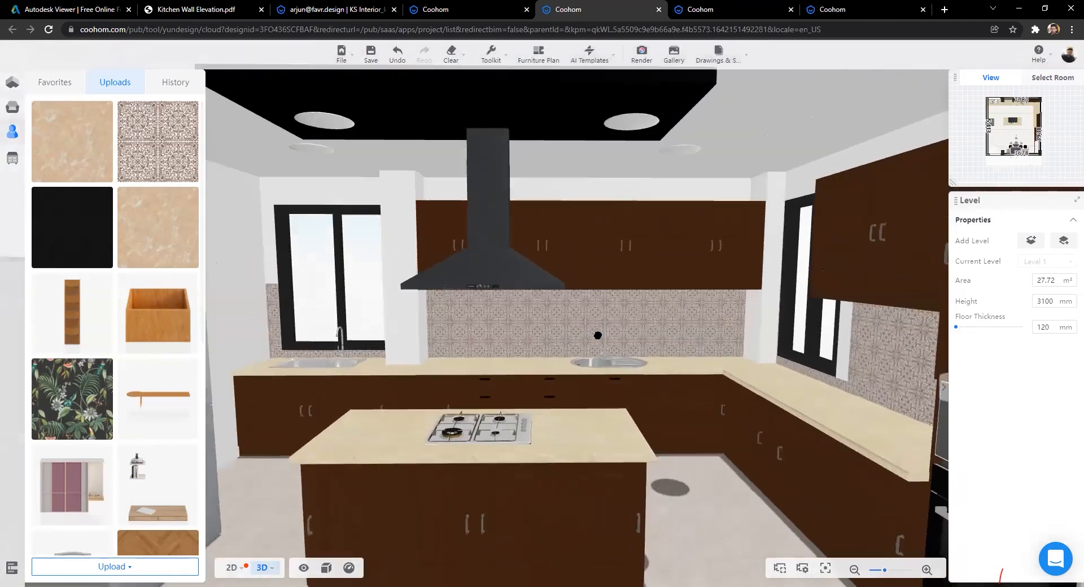
pyautogui.scroll(-5, 520, 553)
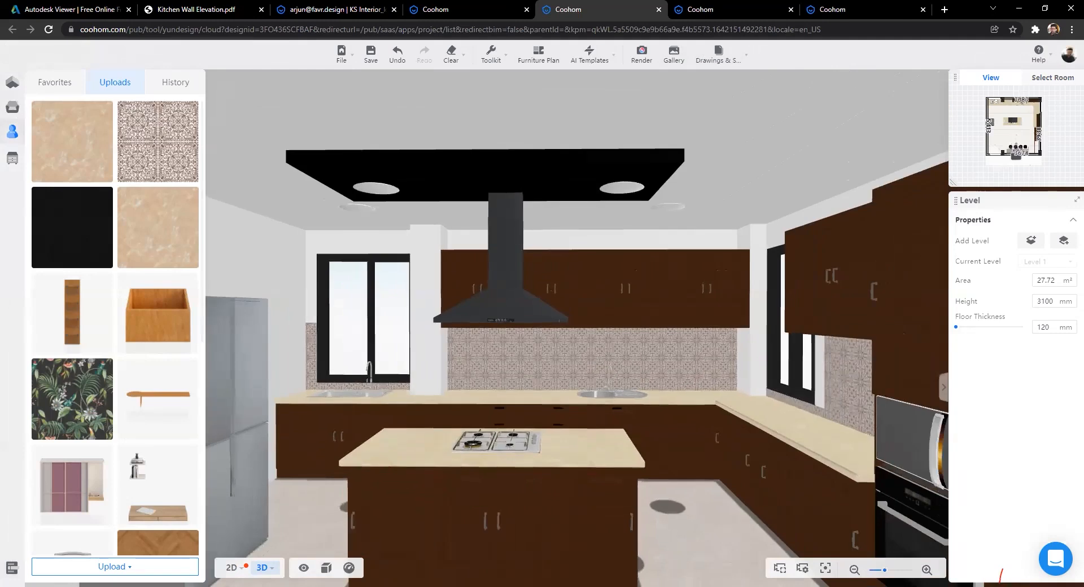
pyautogui.scroll(5, 520, 557)
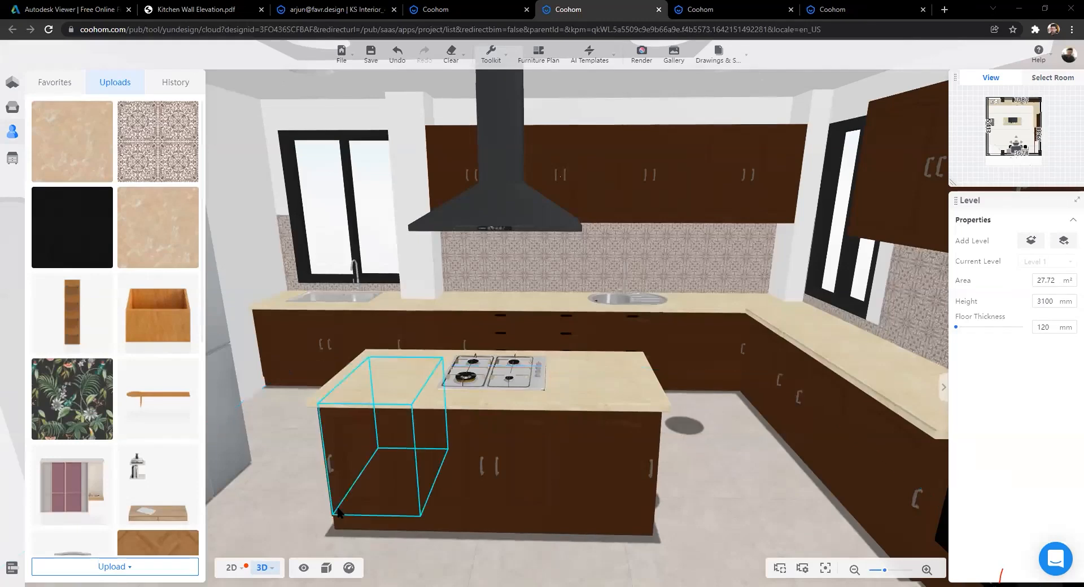
# Step: Collapse the Uploads panel and navigate the 3D view down toward the island and sink cabinets
pyautogui.moveTo(279, 503); pyautogui.dragTo(379, 510)
pyautogui.scroll(5, 395, 503)
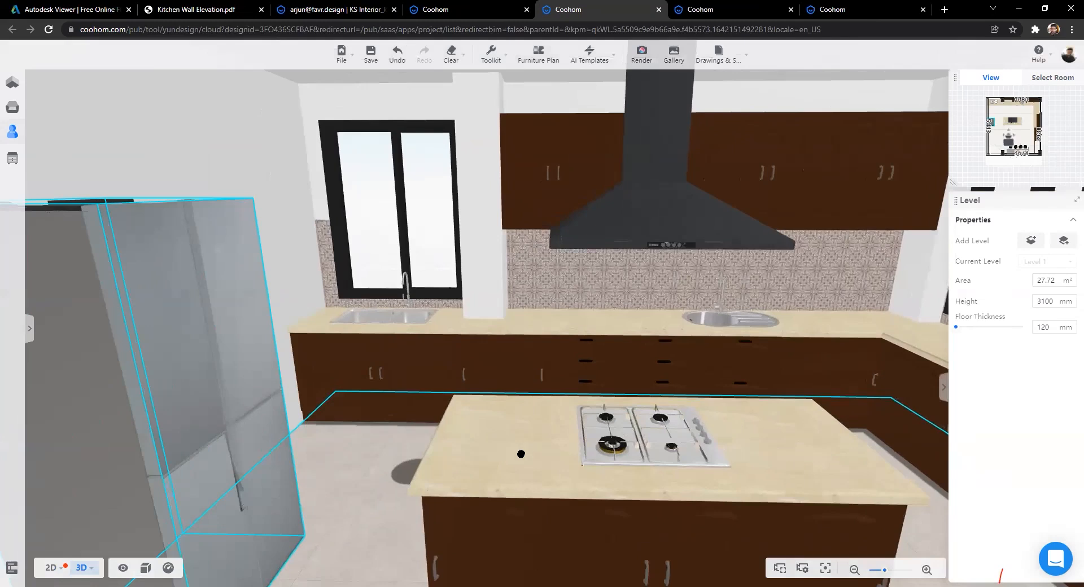
pyautogui.moveTo(530, 454); pyautogui.dragTo(485, 471)
pyautogui.moveTo(378, 450); pyautogui.dragTo(366, 452)
pyautogui.press('Left')
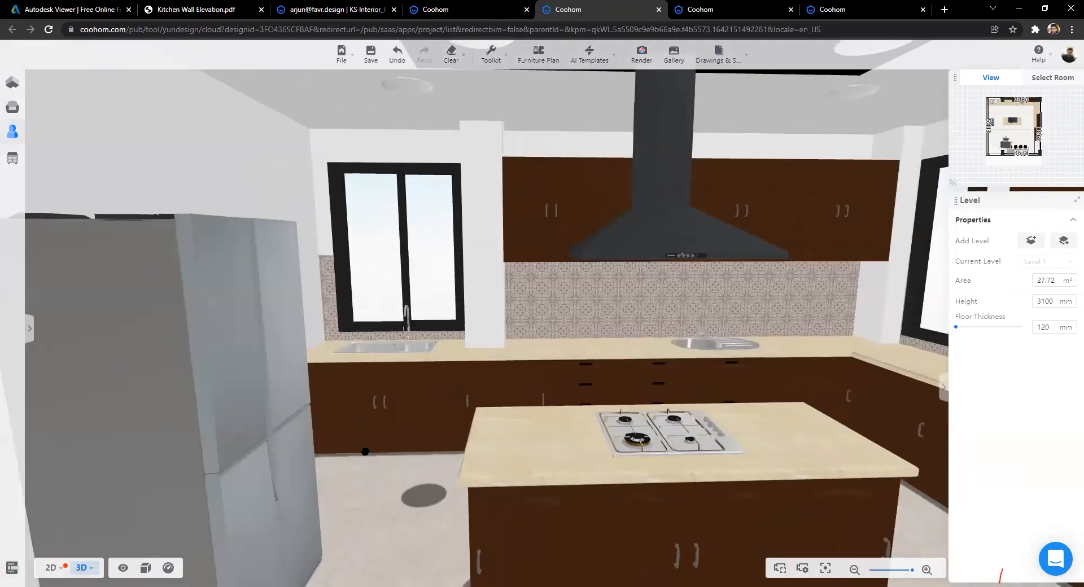
pyautogui.press('Down')
pyautogui.press('Up')
pyautogui.press('Down')
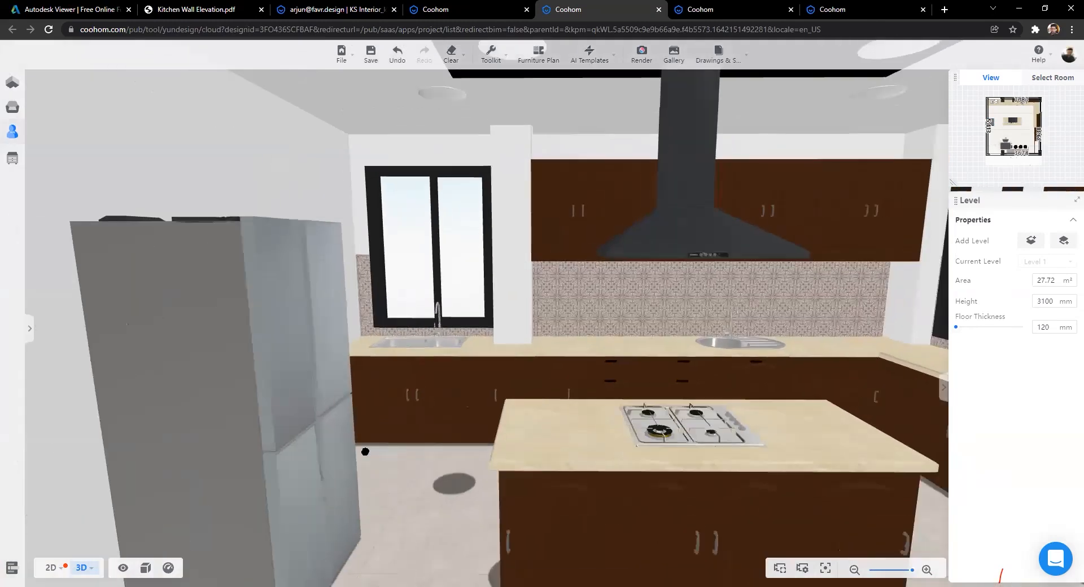
pyautogui.press('Right')
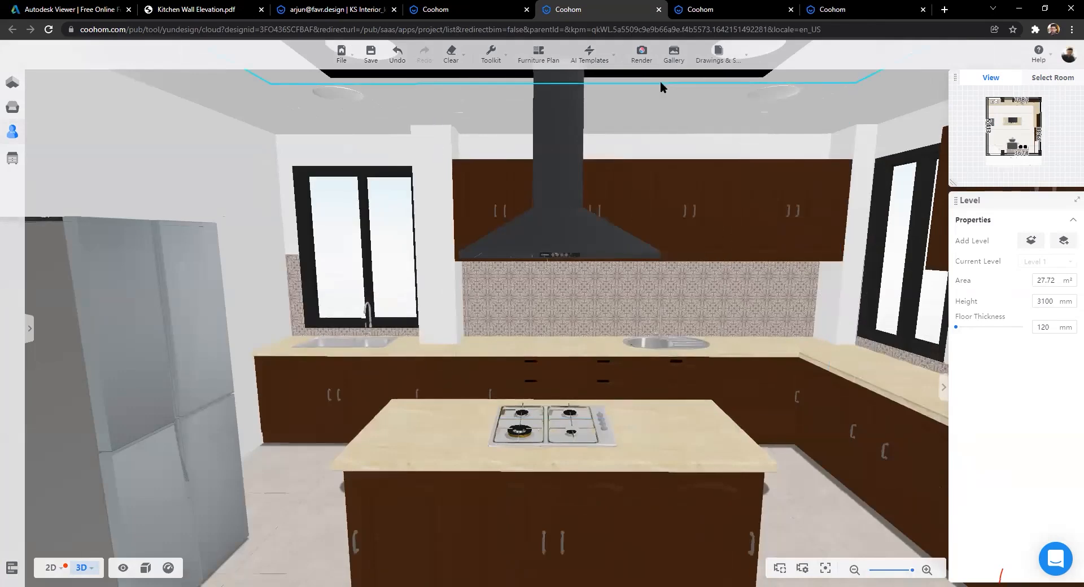
pyautogui.moveTo(805, 477); pyautogui.dragTo(805, 504)
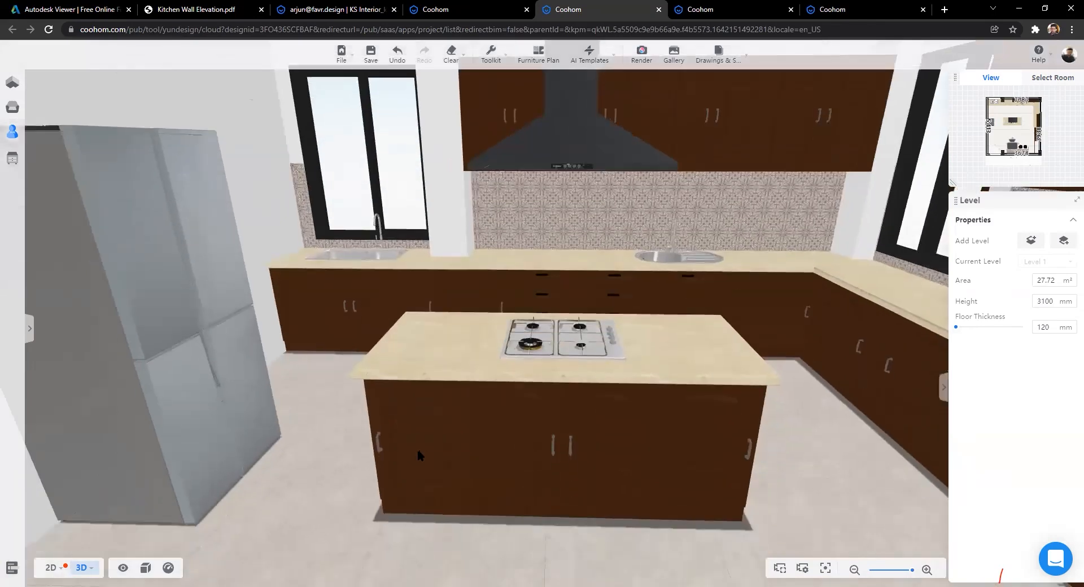
pyautogui.moveTo(378, 490); pyautogui.dragTo(381, 534)
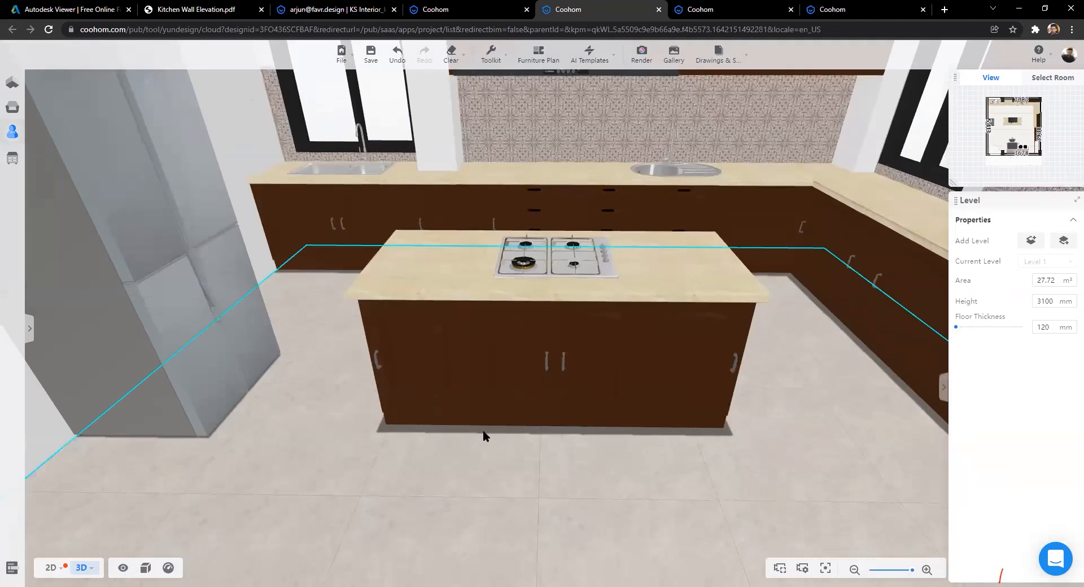
pyautogui.scroll(2, 483, 435)
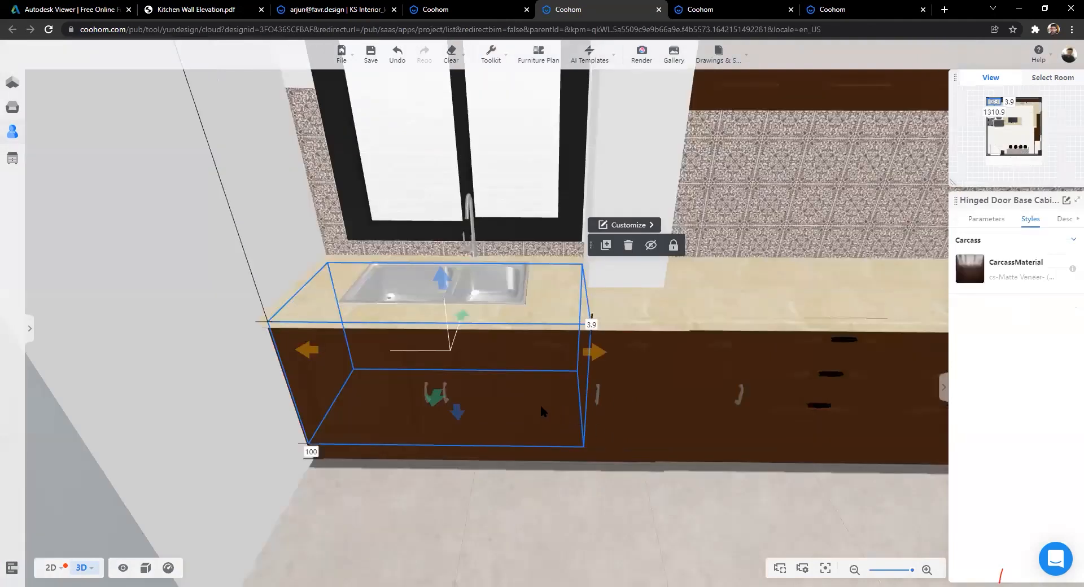
# Step: Enter Kitchen & Bath customization and select the sink to show its Styles settings
pyautogui.press('Escape')
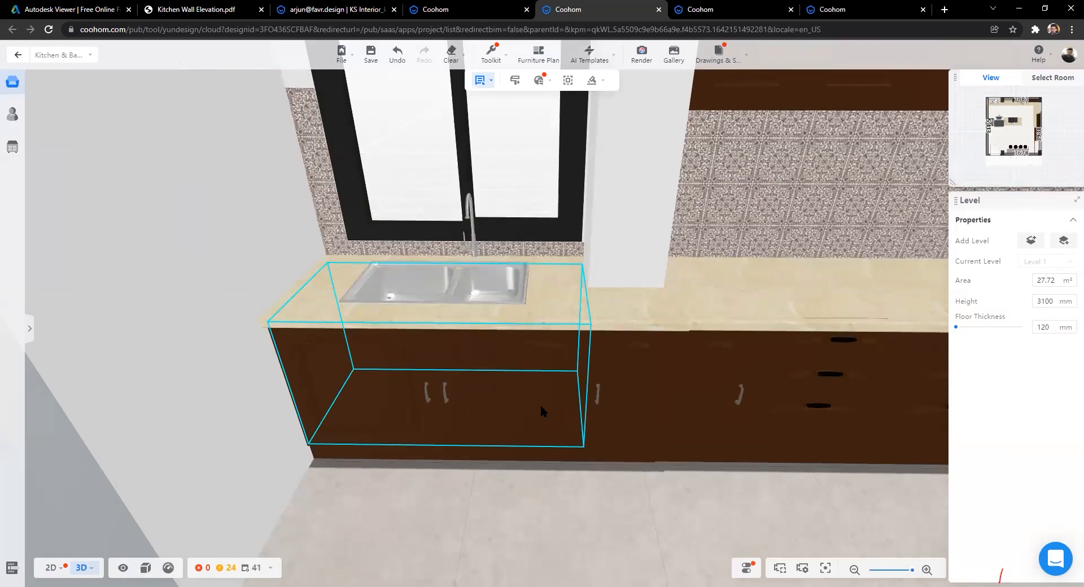
pyautogui.click(540, 404)
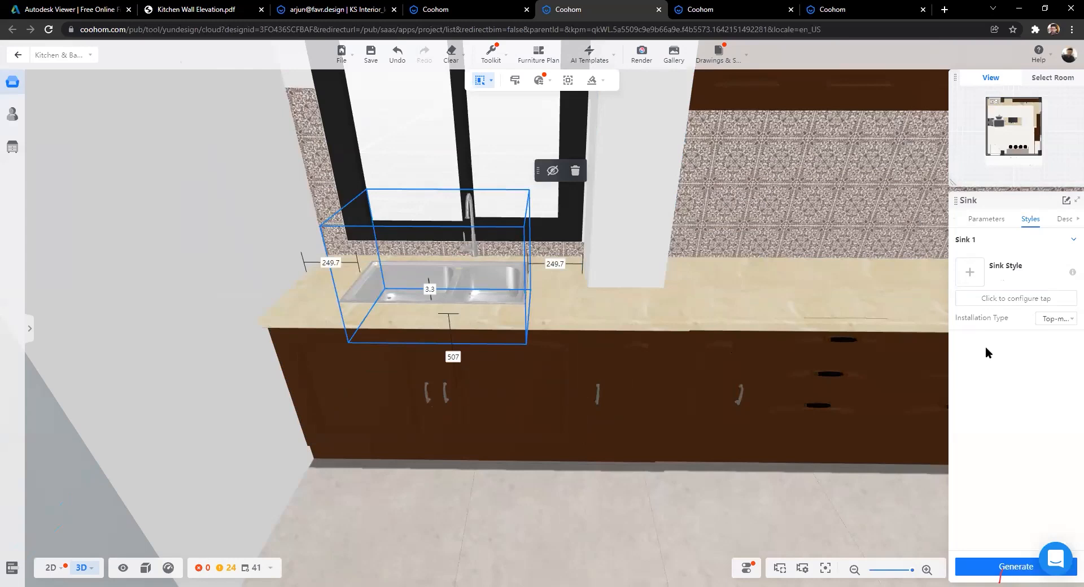
# Step: Apply the 7843B sink style and bring up its tap style catalog
pyautogui.click(984, 302)
pyautogui.click(1010, 300)
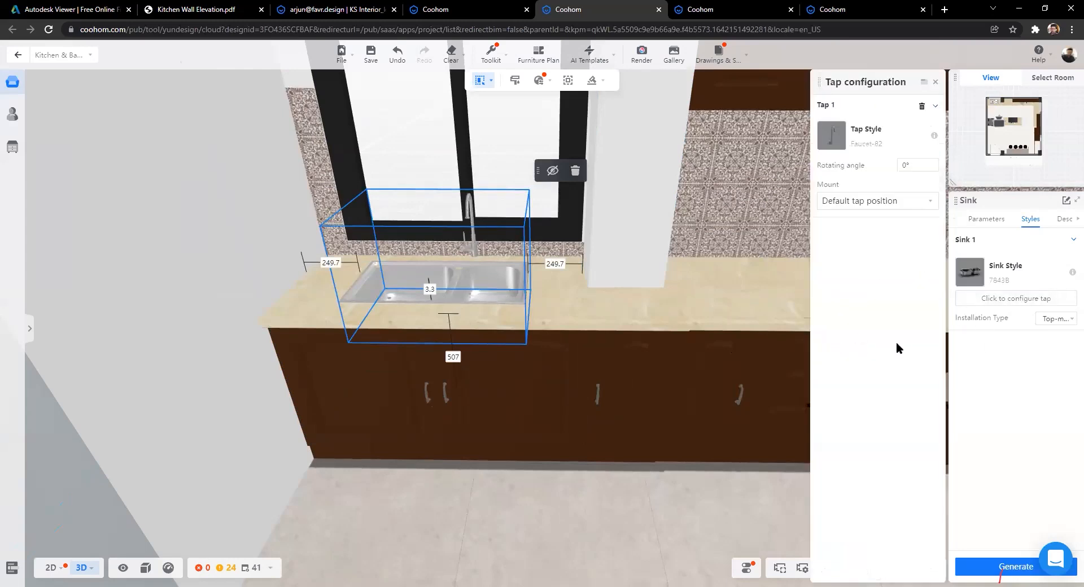
pyautogui.click(831, 136)
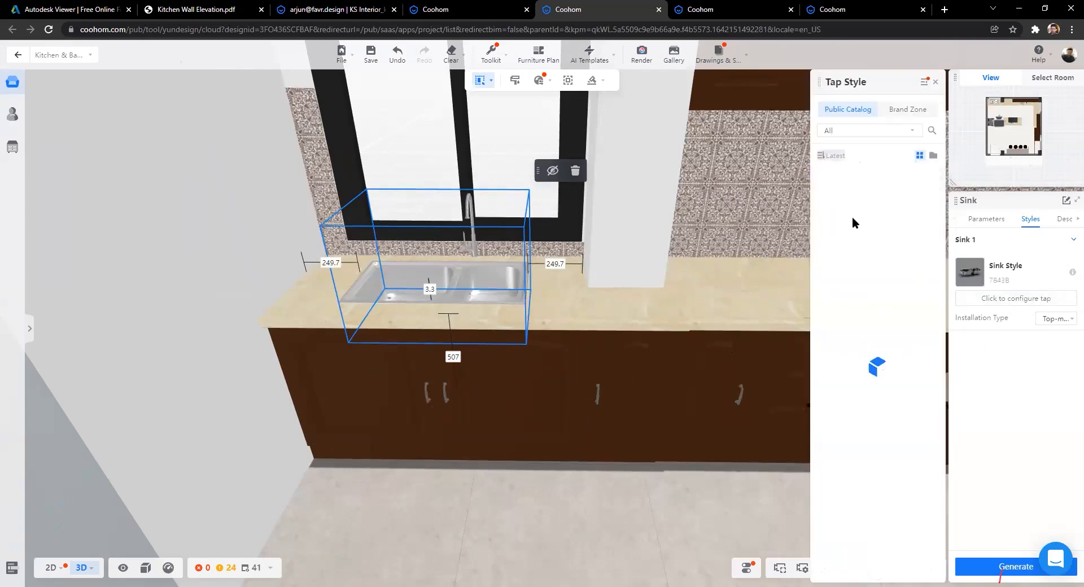
# Step: Browse the Public Catalog taps and give the sink the gold Faucet-55 tap
pyautogui.scroll(-5, 887, 319)
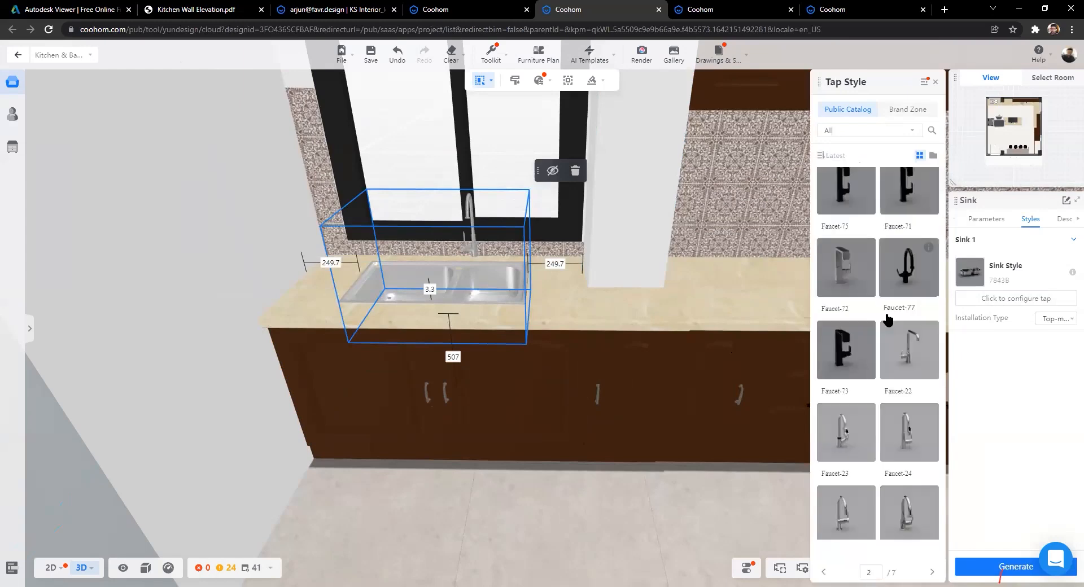
pyautogui.scroll(-5, 888, 320)
pyautogui.scroll(-5, 888, 319)
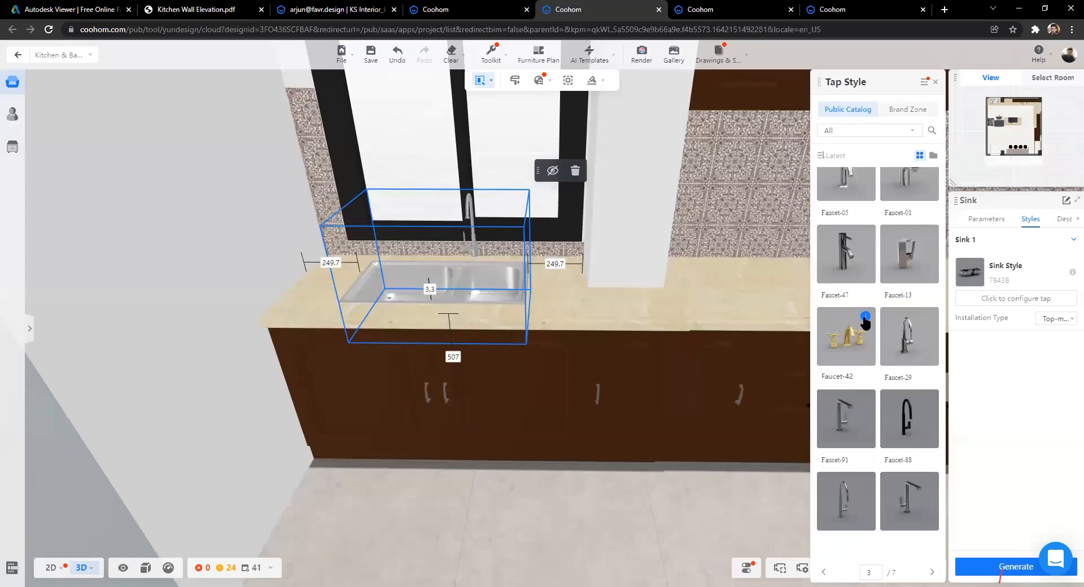
pyautogui.moveTo(865, 323)
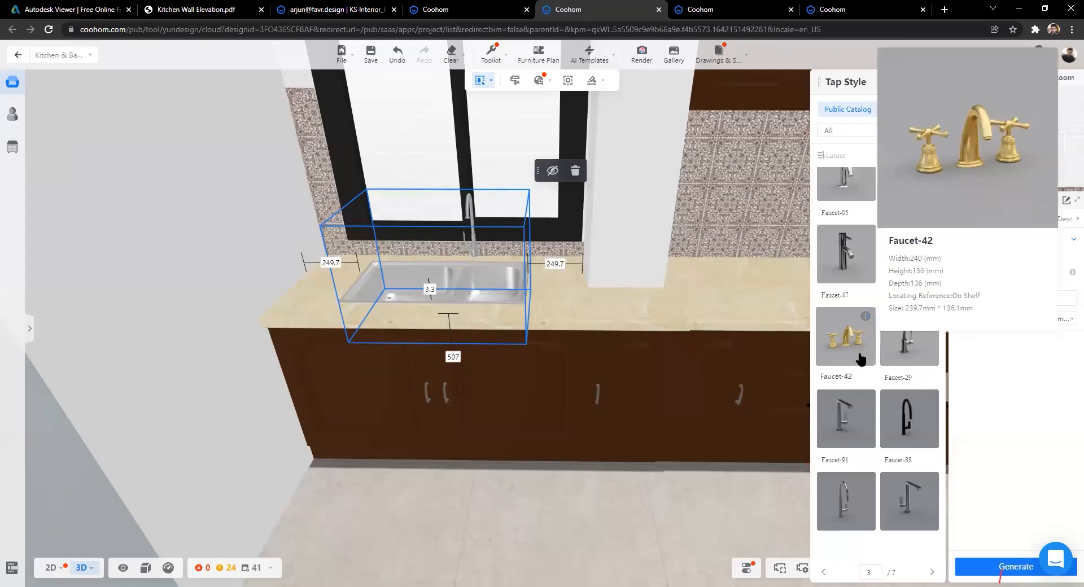
pyautogui.scroll(-3, 861, 360)
pyautogui.scroll(-3, 861, 359)
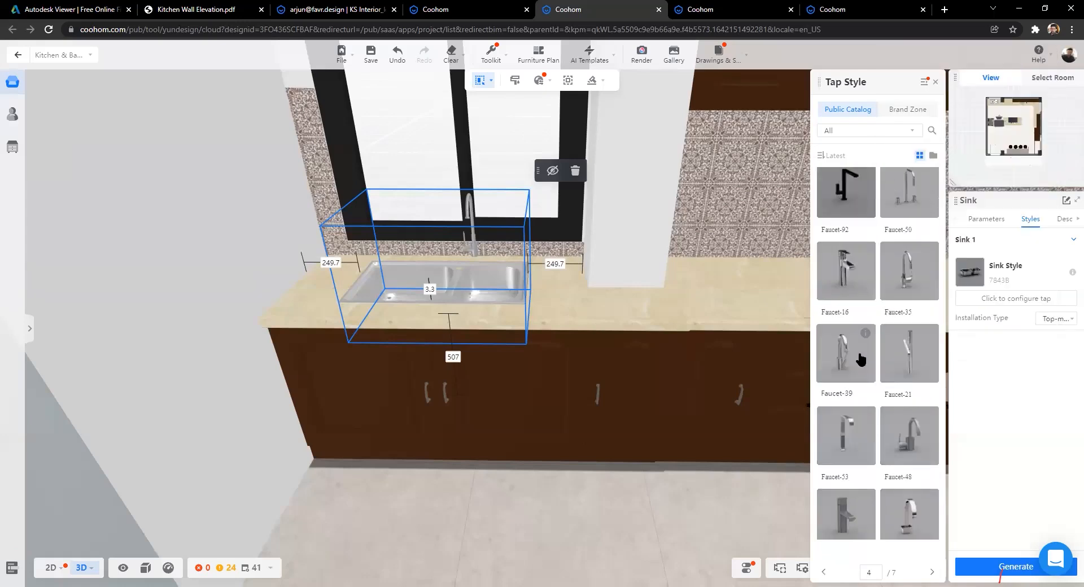
pyautogui.scroll(-3, 861, 359)
pyautogui.scroll(-3, 861, 360)
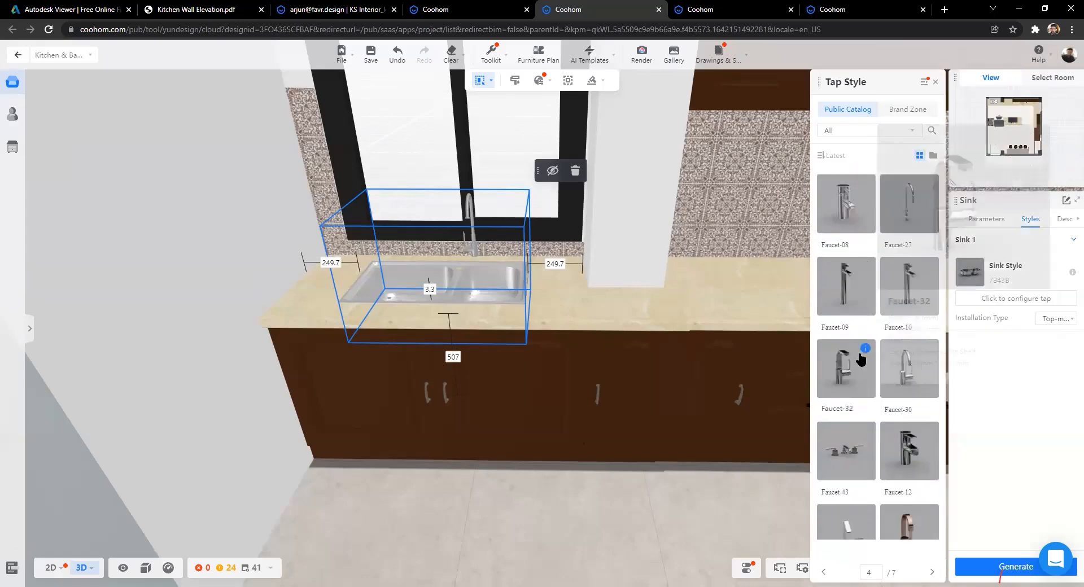
pyautogui.scroll(-5, 864, 353)
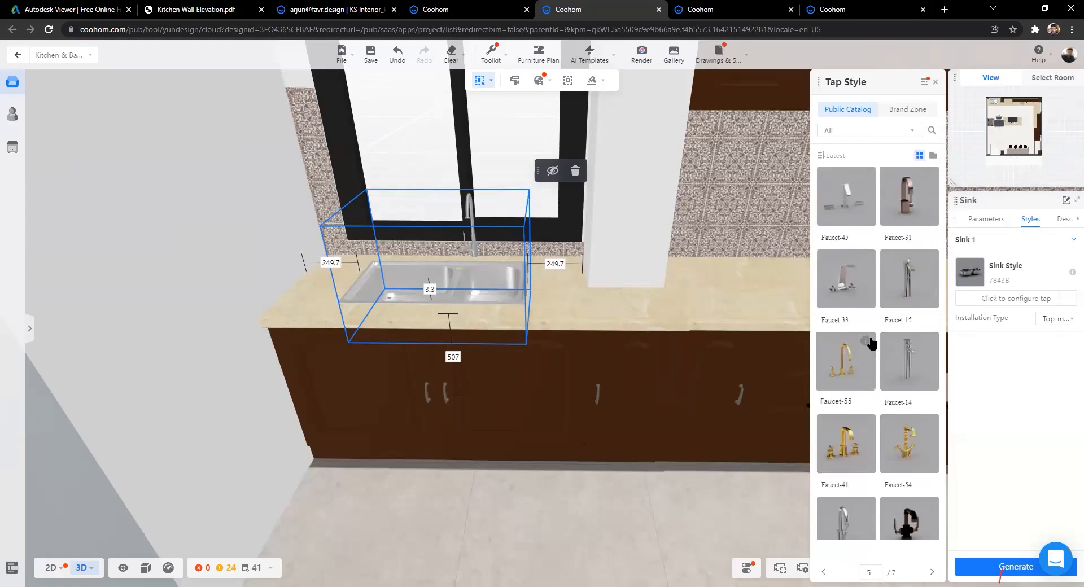
pyautogui.moveTo(865, 343)
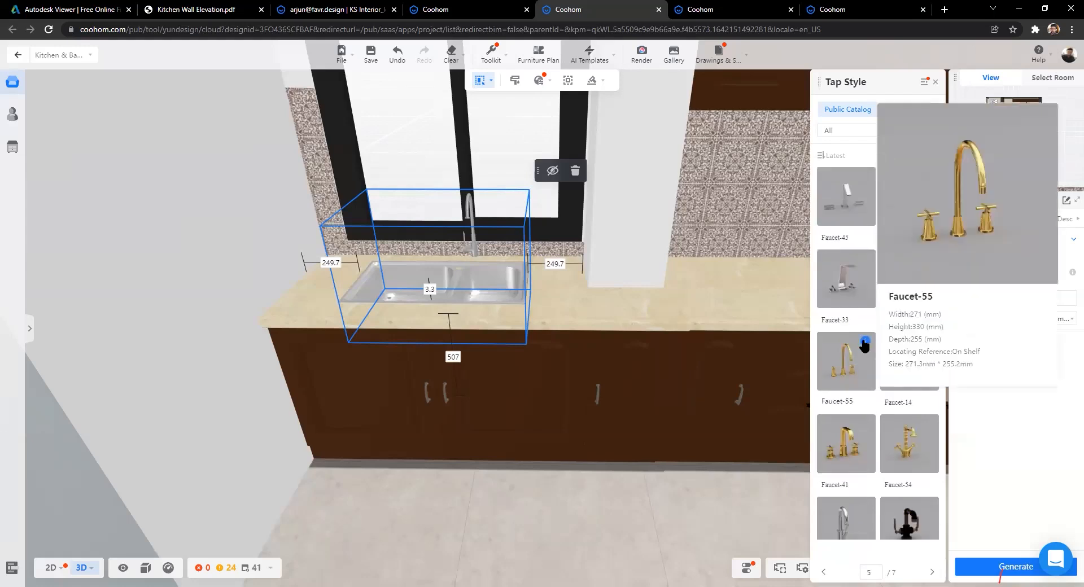
pyautogui.moveTo(928, 426)
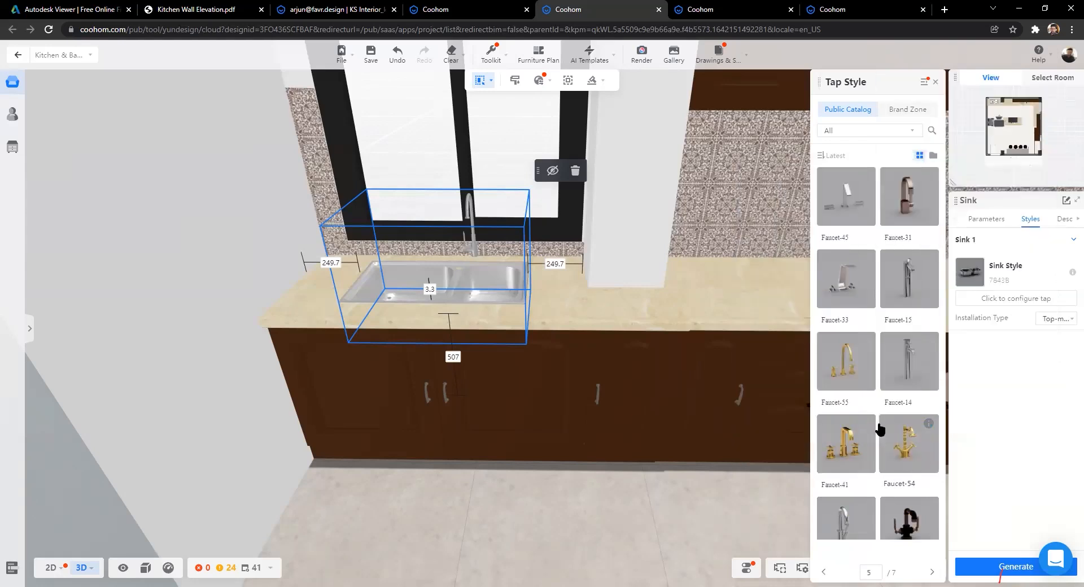
pyautogui.click(845, 375)
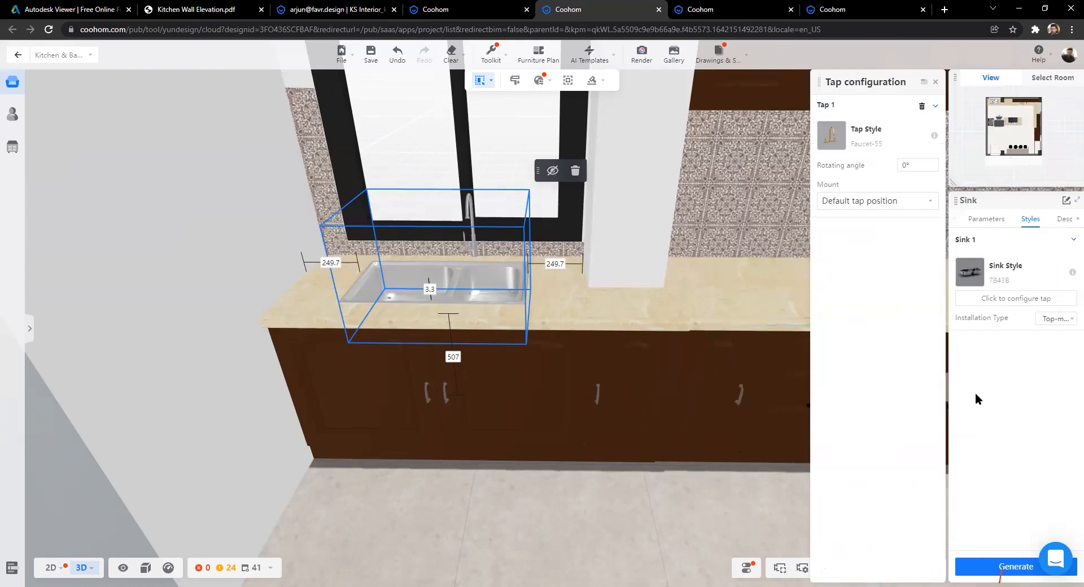
# Step: Select the under-sink cabinet door to show its Paint baking series style and Modern Style Pull knobs
pyautogui.click(530, 443)
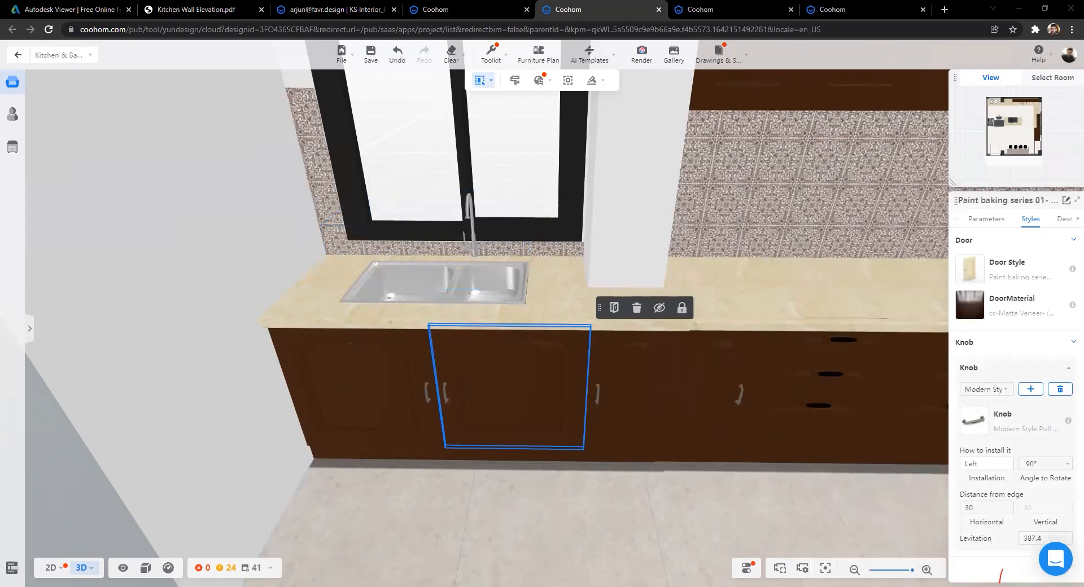
pyautogui.scroll(-2, 510, 476)
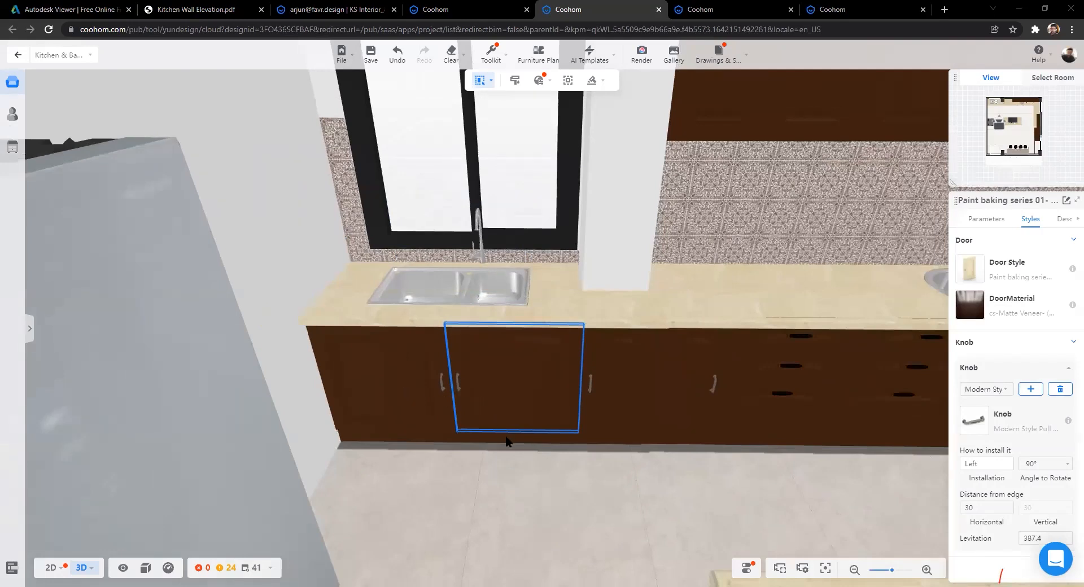
pyautogui.scroll(3, 733, 377)
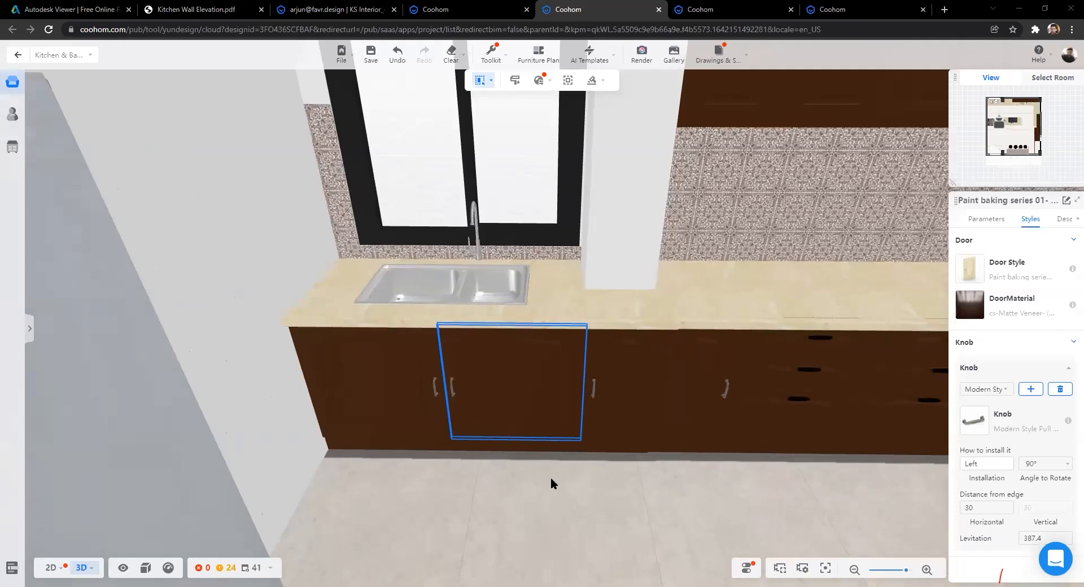
pyautogui.scroll(1, 551, 473)
pyautogui.scroll(-5, 515, 464)
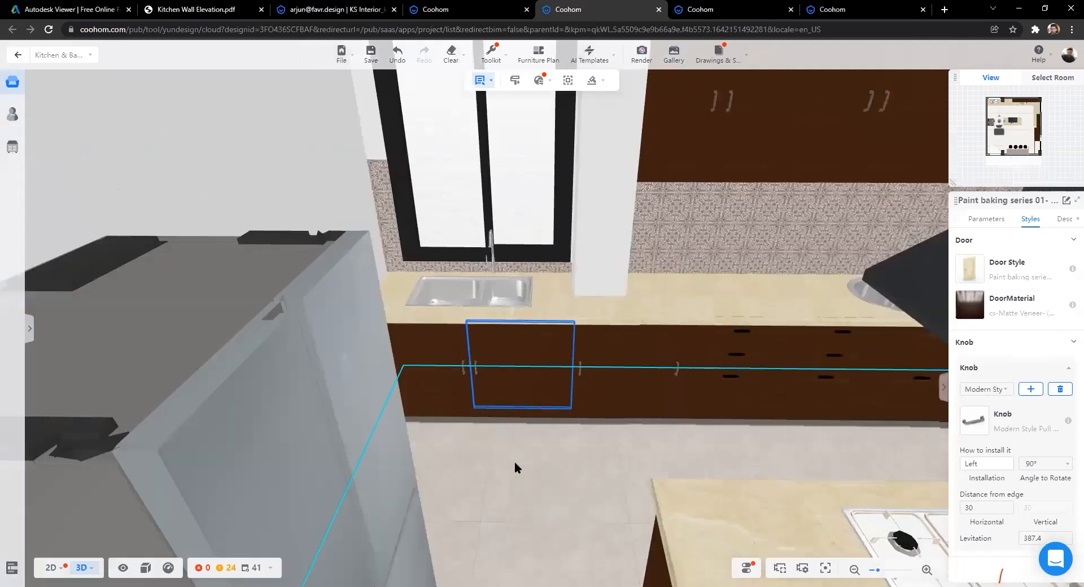
pyautogui.scroll(-3, 556, 432)
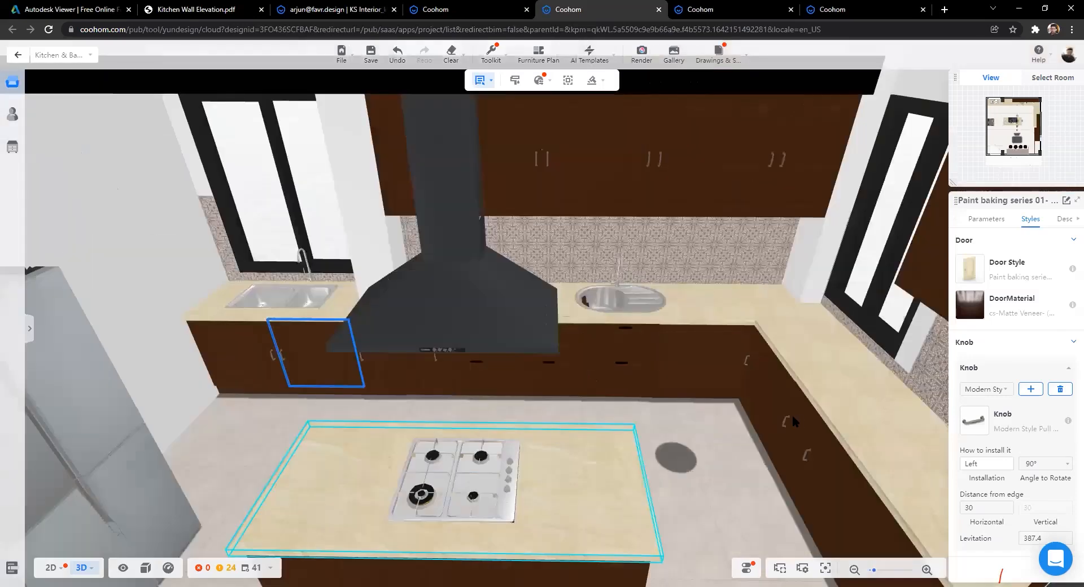
pyautogui.scroll(-2, 815, 451)
pyautogui.scroll(3, 798, 441)
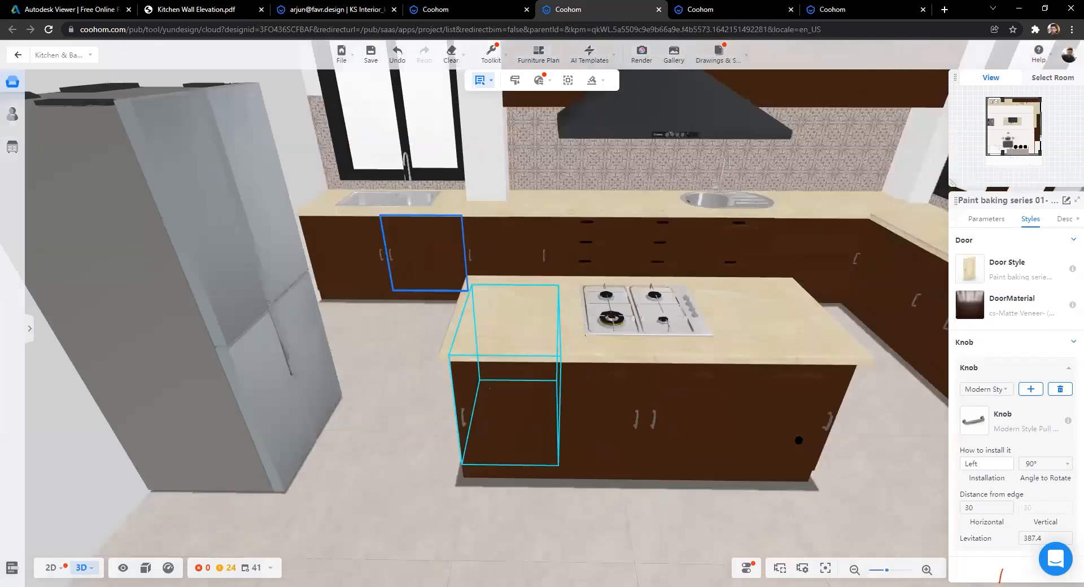
pyautogui.moveTo(798, 440); pyautogui.dragTo(797, 438)
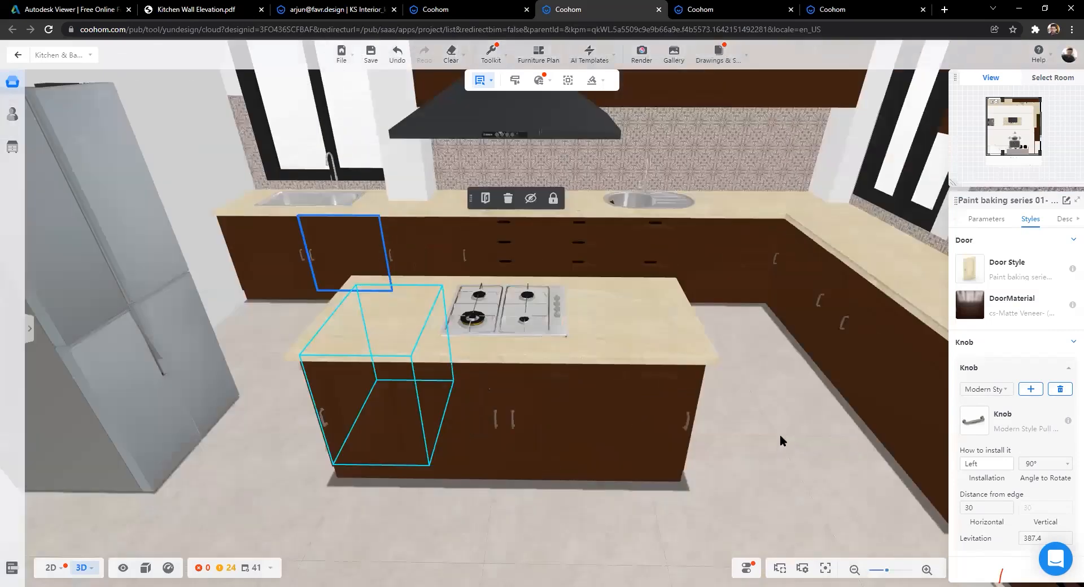
pyautogui.scroll(-2, 780, 440)
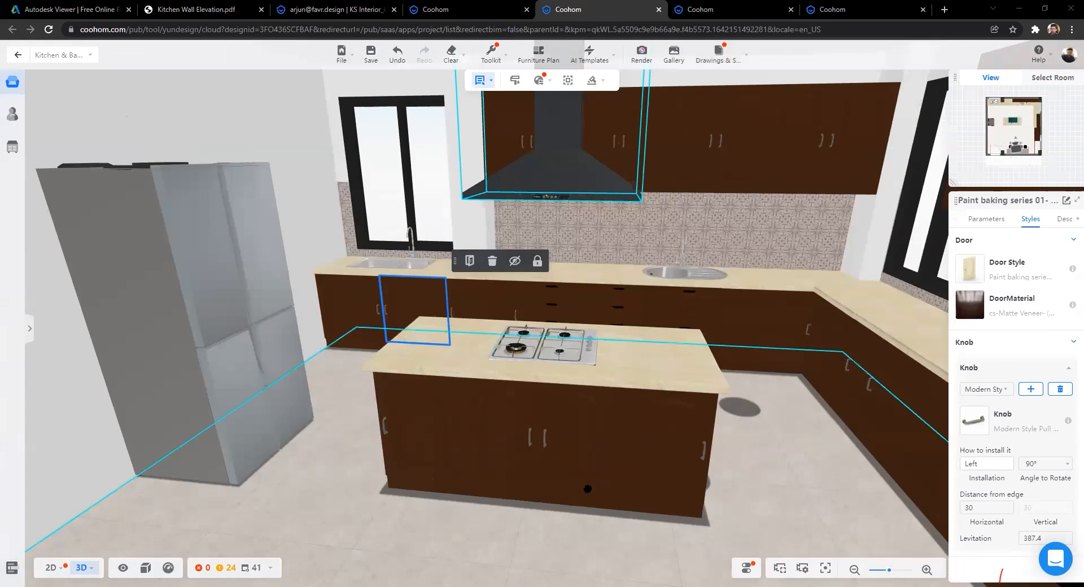
# Step: Reposition the camera toward the range hood wall and sink counter, then select the island hob
pyautogui.click(387, 510)
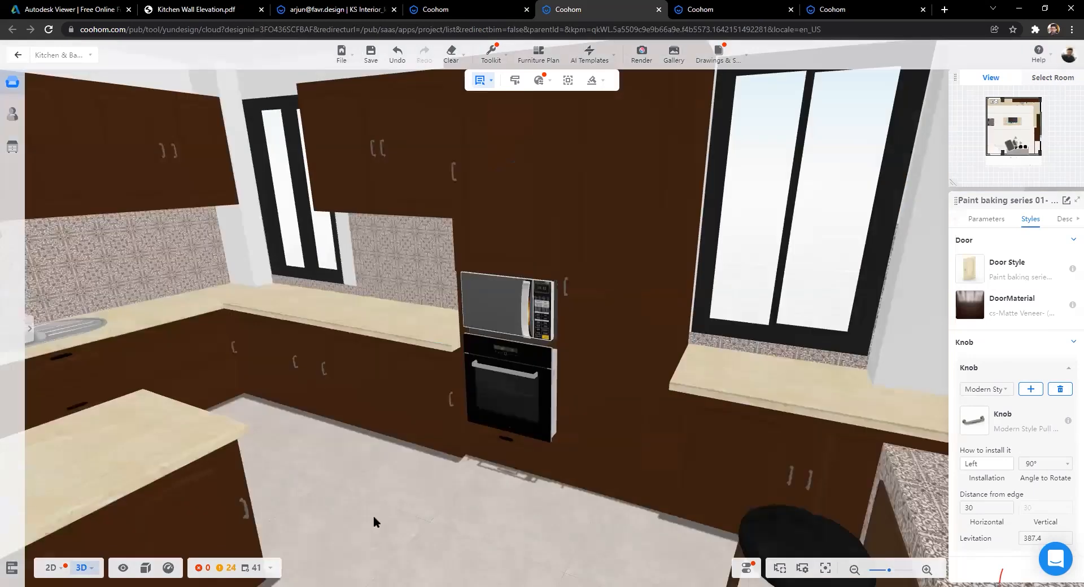
pyautogui.click(421, 502)
pyautogui.moveTo(422, 500); pyautogui.dragTo(485, 502)
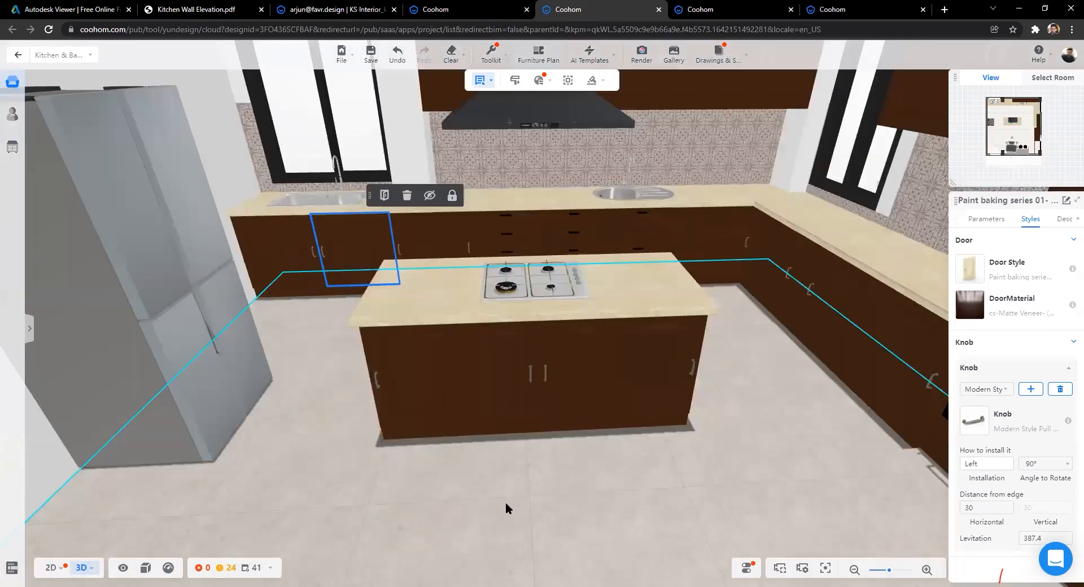
pyautogui.click(598, 525)
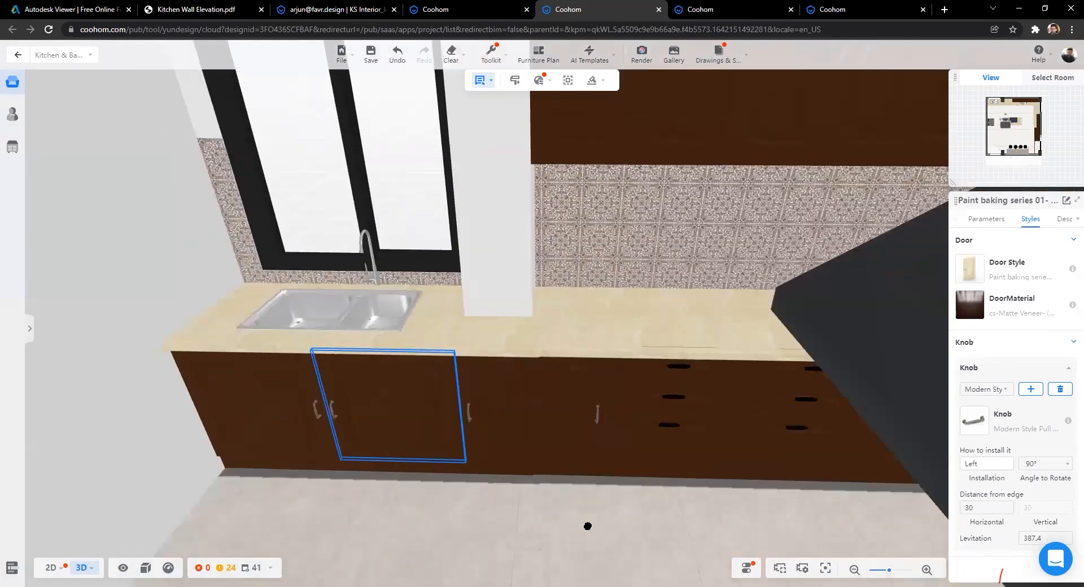
pyautogui.scroll(-5, 590, 505)
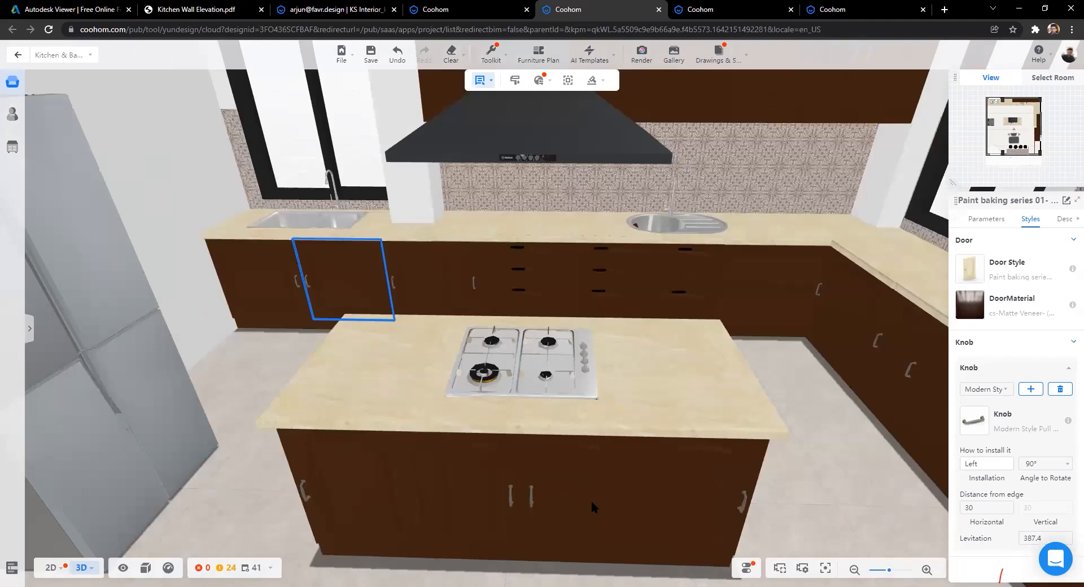
pyautogui.scroll(3, 587, 500)
pyautogui.click(574, 496)
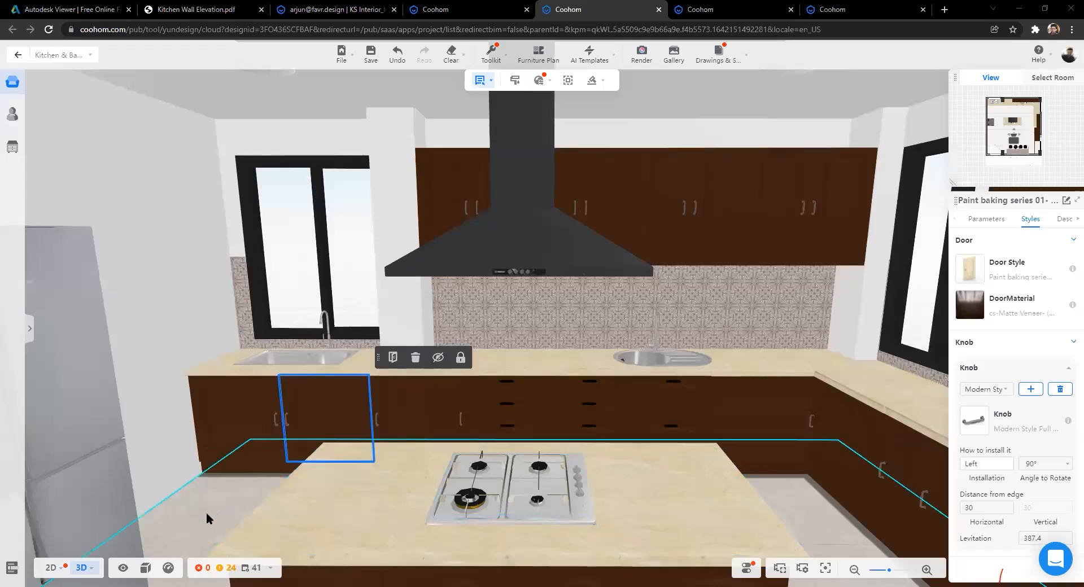
# Step: Select the left kitchen wall to show its border tile, chair rail and medallion settings
pyautogui.click(153, 340)
pyautogui.moveTo(303, 414); pyautogui.dragTo(359, 455)
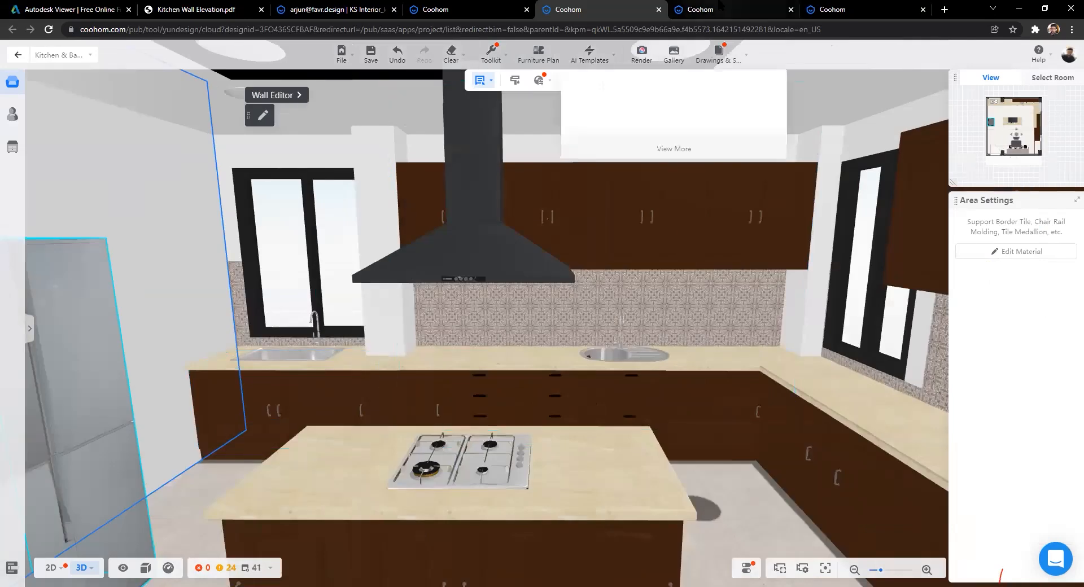
# Step: Close both extra Personal Library texture tabs, then orbit the kitchen to show the right wall and oven
pyautogui.click(778, 8)
pyautogui.middleClick(775, 7)
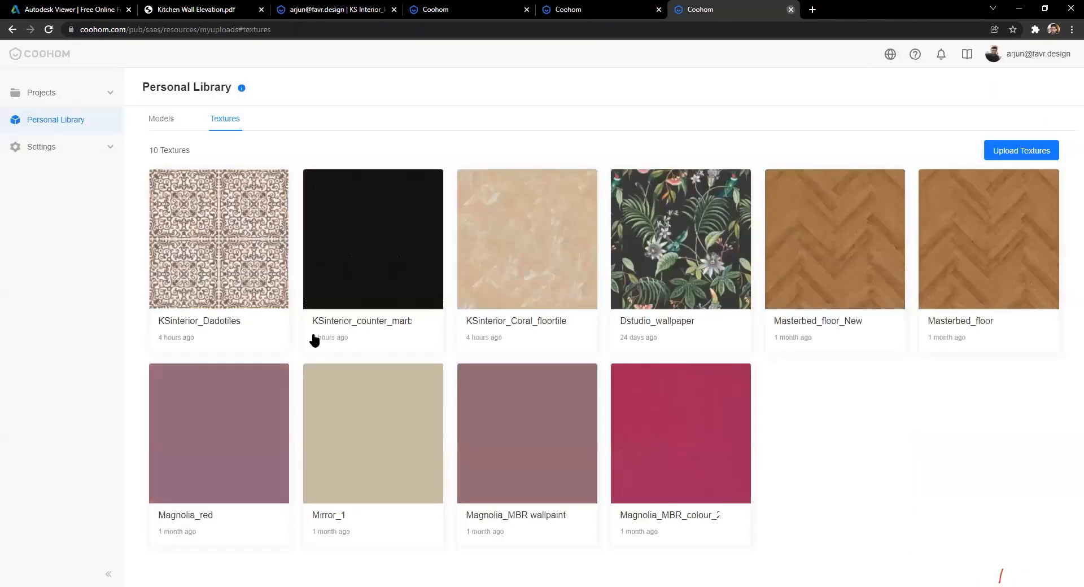
pyautogui.hotkey('ctrl', 'w')
pyautogui.moveTo(324, 500)
pyautogui.mouseDown()
pyautogui.moveTo(304, 496)
pyautogui.moveTo(314, 494)
pyautogui.mouseUp()
pyautogui.moveTo(378, 503); pyautogui.dragTo(313, 507)
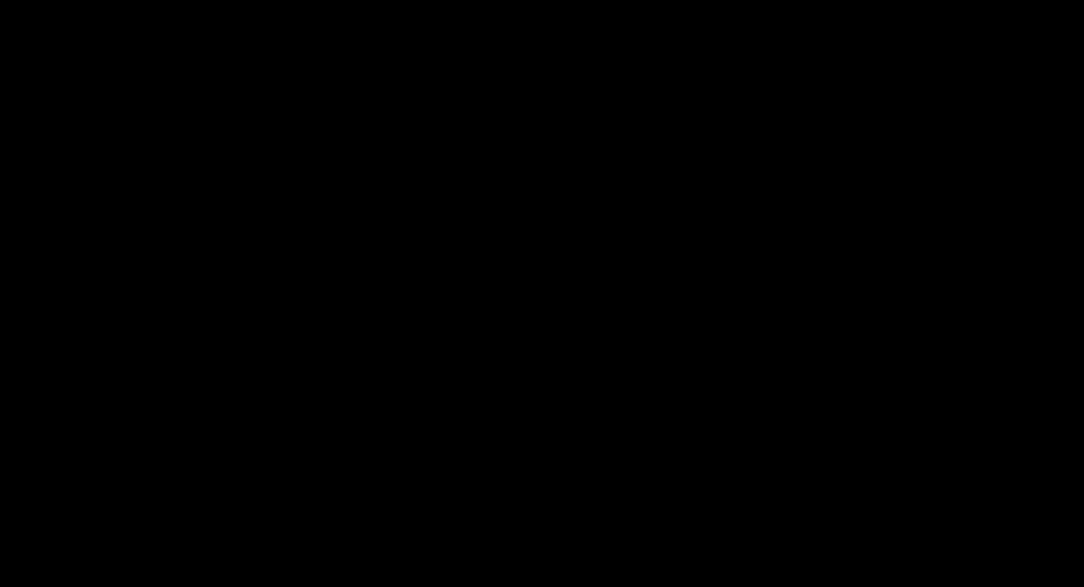